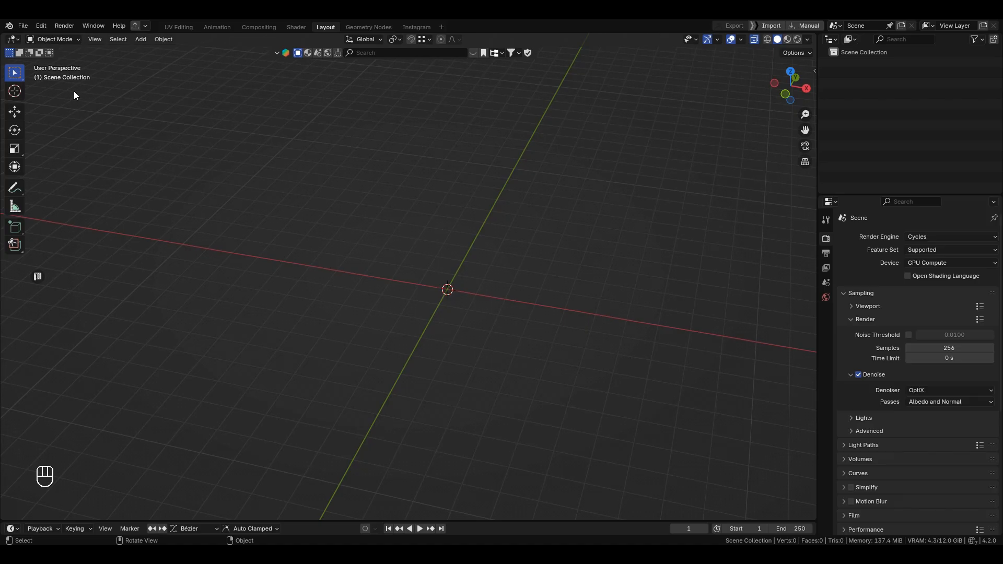
Review the Get Extensions and System sections of the preferences, including the OptiX render device and network settings, and close them
click(45, 27)
click(86, 171)
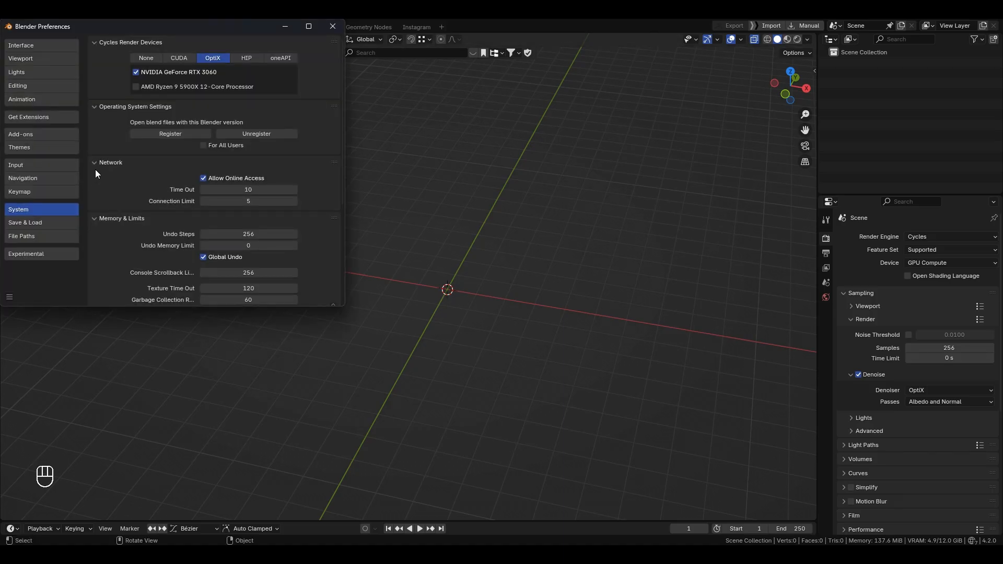
click(64, 122)
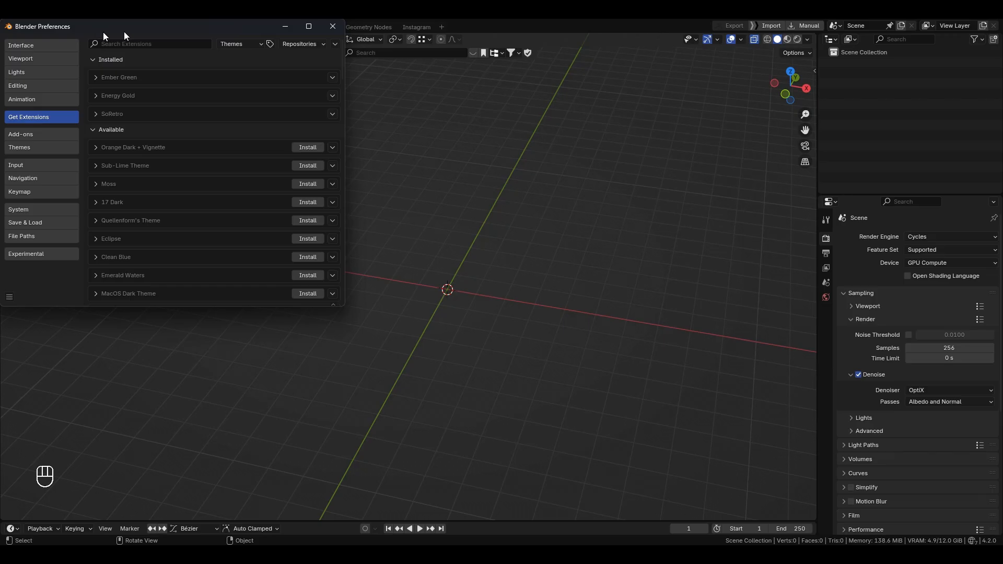
click(73, 207)
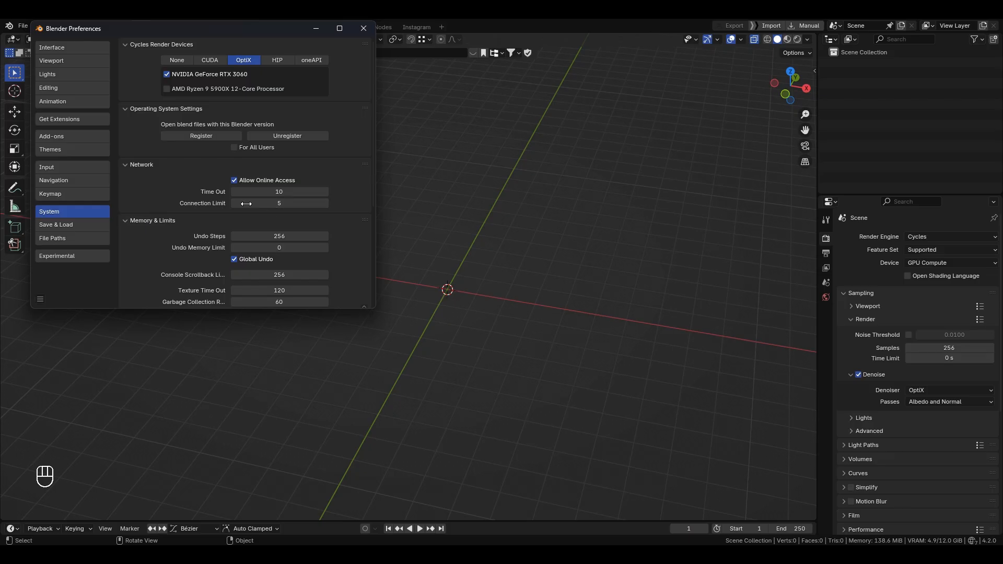
click(361, 31)
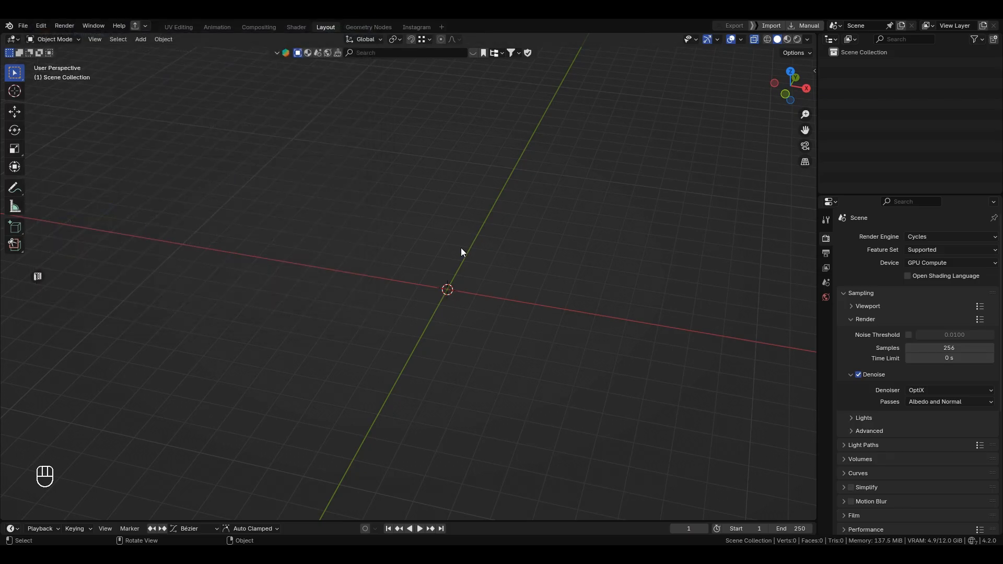
mouse_move(461, 248)
middle_down()
mouse_move(494, 235)
mouse_move(475, 256)
middle_up()
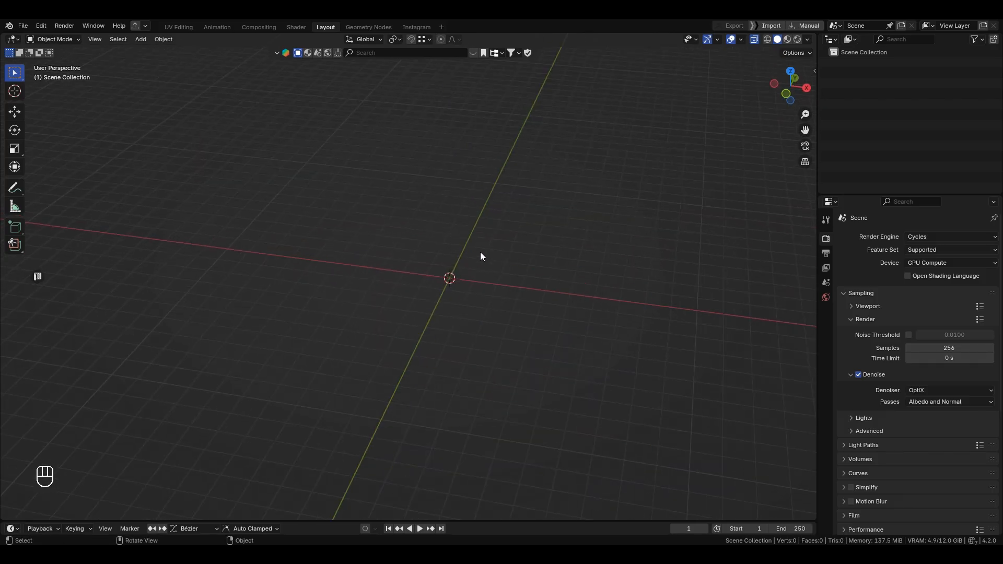
key(shift+c)
middle_drag(504, 282, 467, 261)
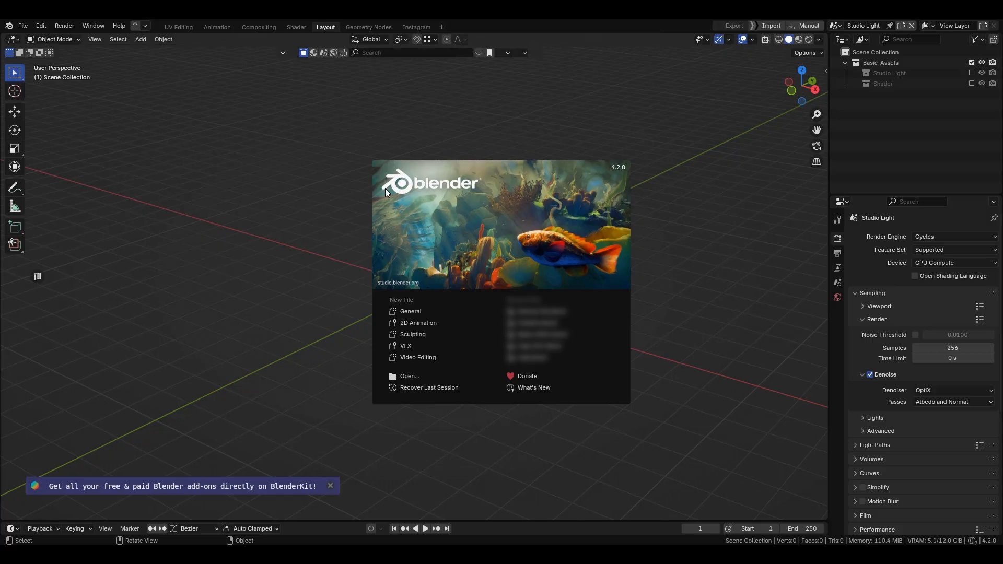
Dismiss the splash screen, view the Lookdev 1080x1920 scene and return to the Studio Light scene
click(719, 114)
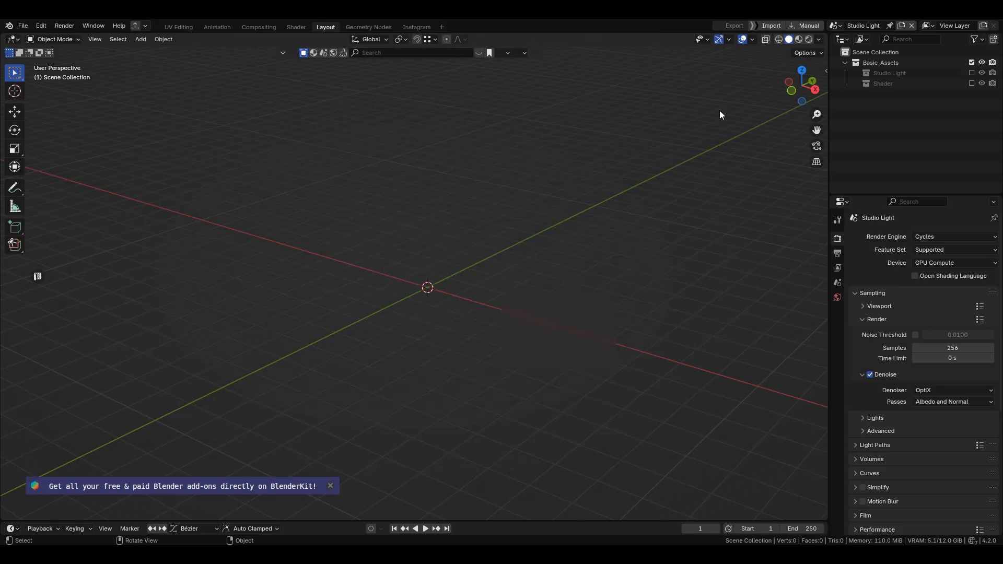
click(834, 25)
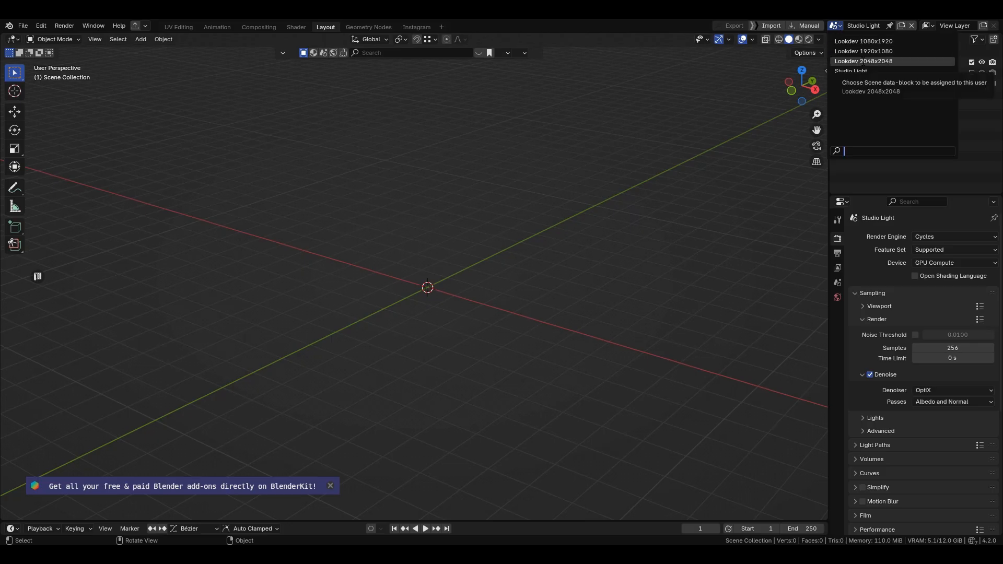
click(863, 41)
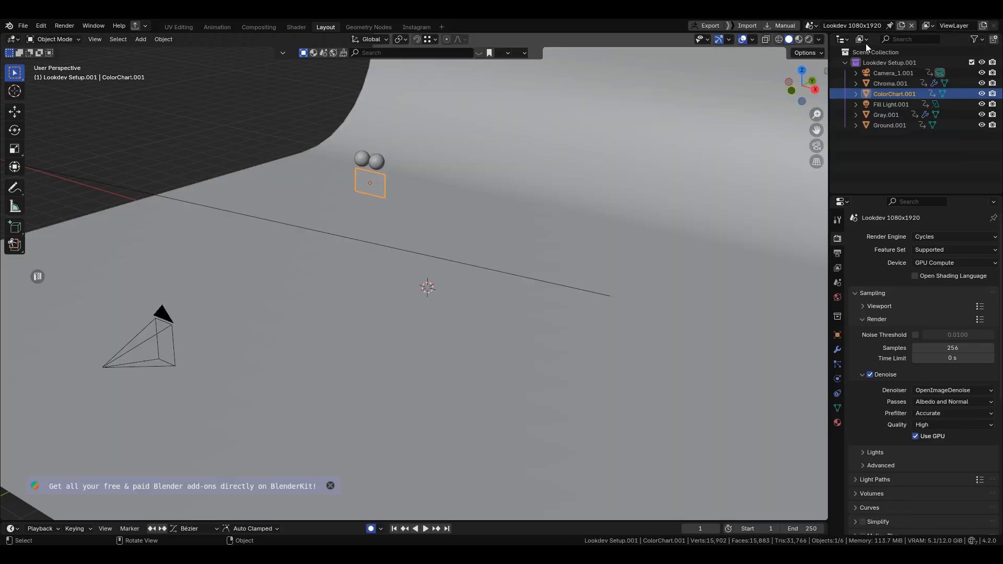
click(810, 26)
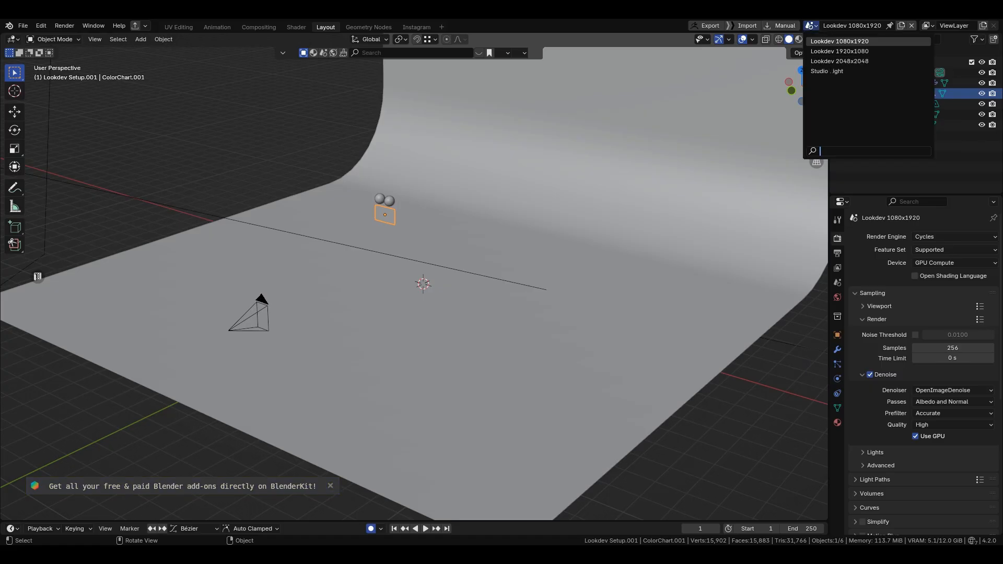
click(827, 71)
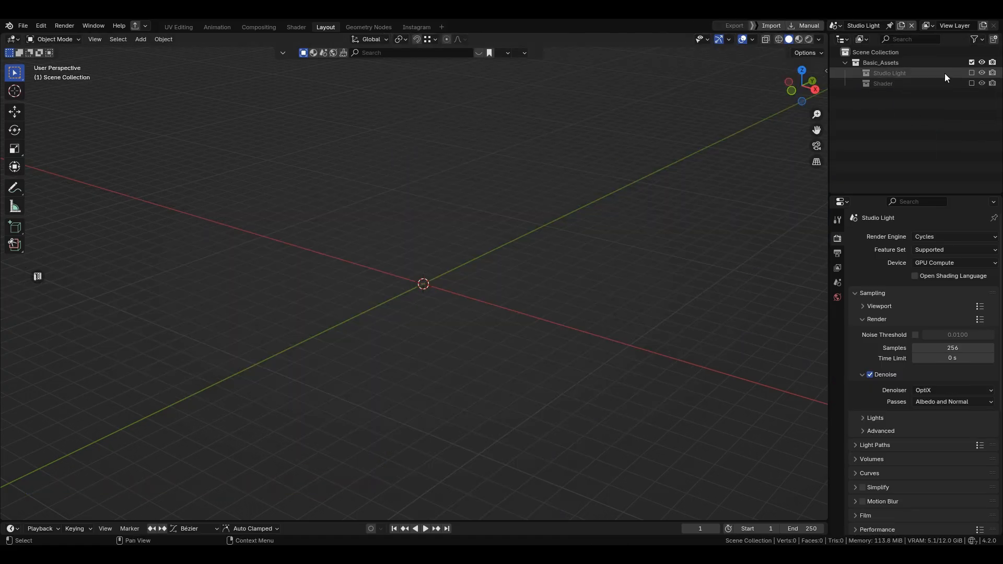
Enable the Studio Light collection to examine its backdrop, lights and cameras, and exclude it again
click(971, 72)
middle_drag(408, 237, 427, 234)
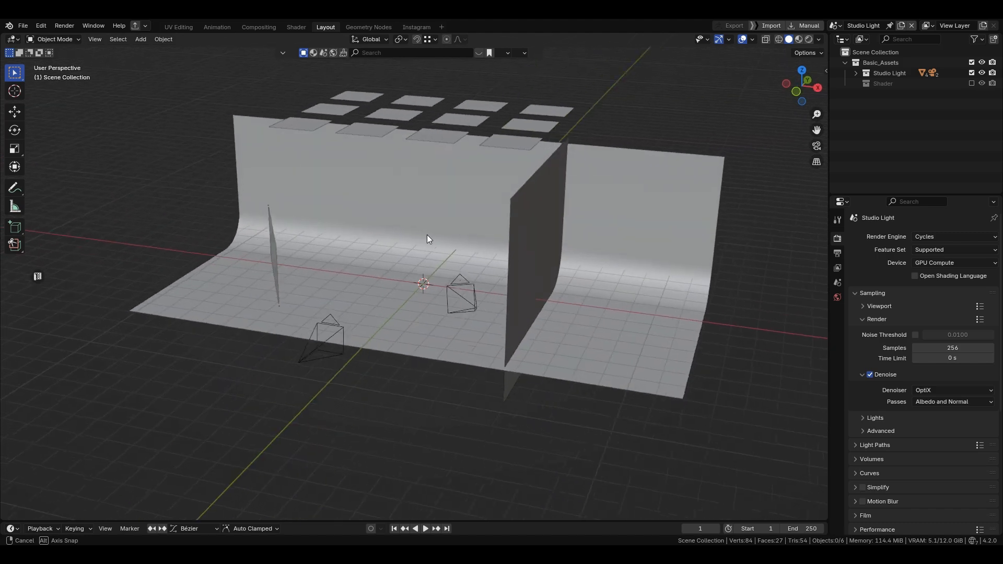
click(971, 73)
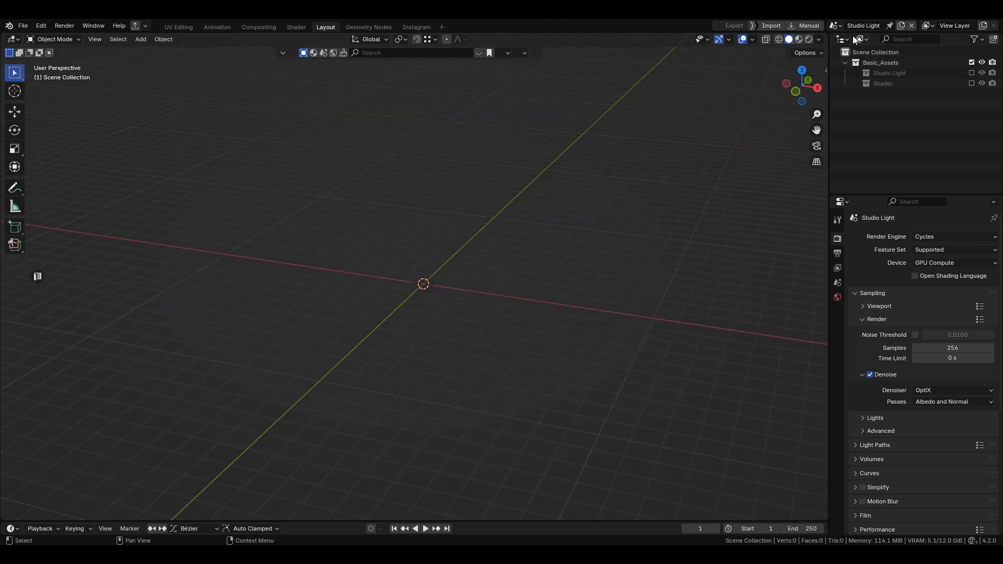
Compare the Lookdev 1080x1920, 1920x1080 and 2048x2048 scenes, ending on Lookdev 1920x1080
click(837, 25)
click(856, 42)
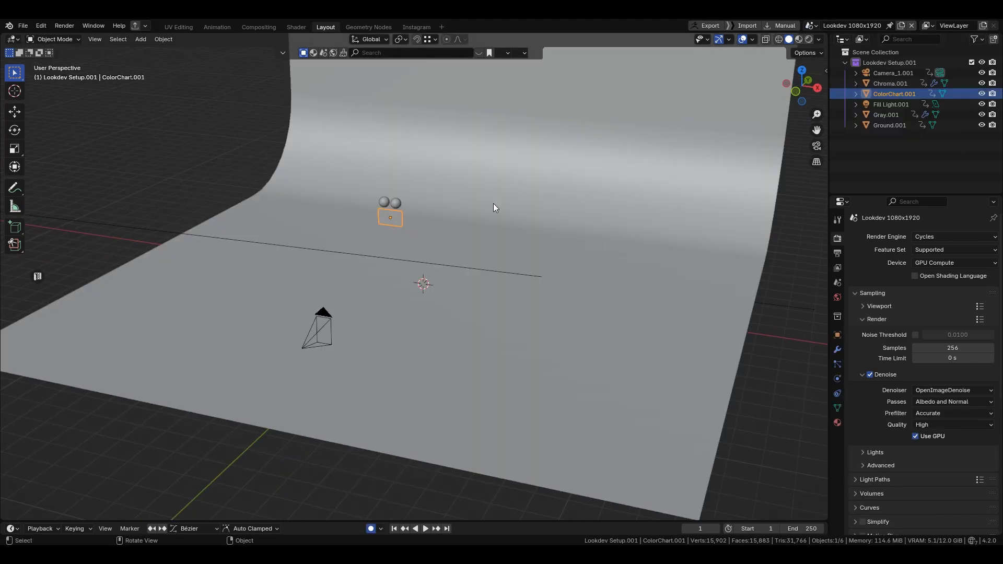
click(810, 26)
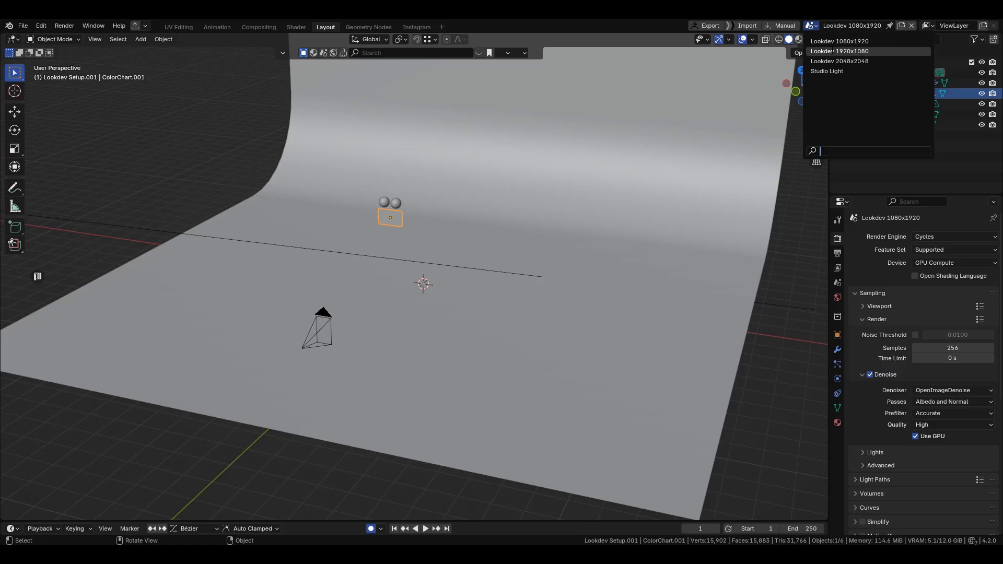
click(832, 50)
click(809, 25)
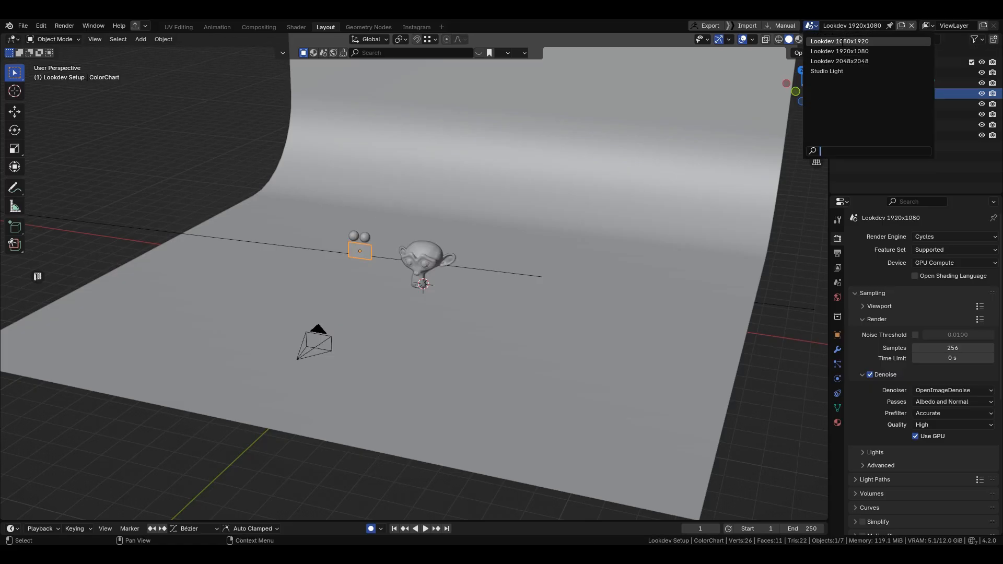
click(839, 41)
click(810, 26)
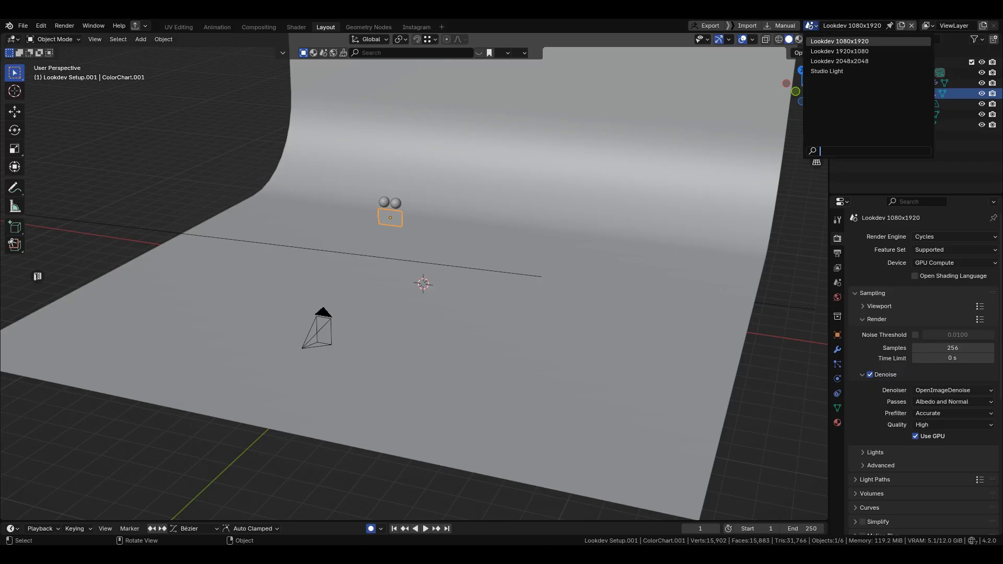
click(840, 61)
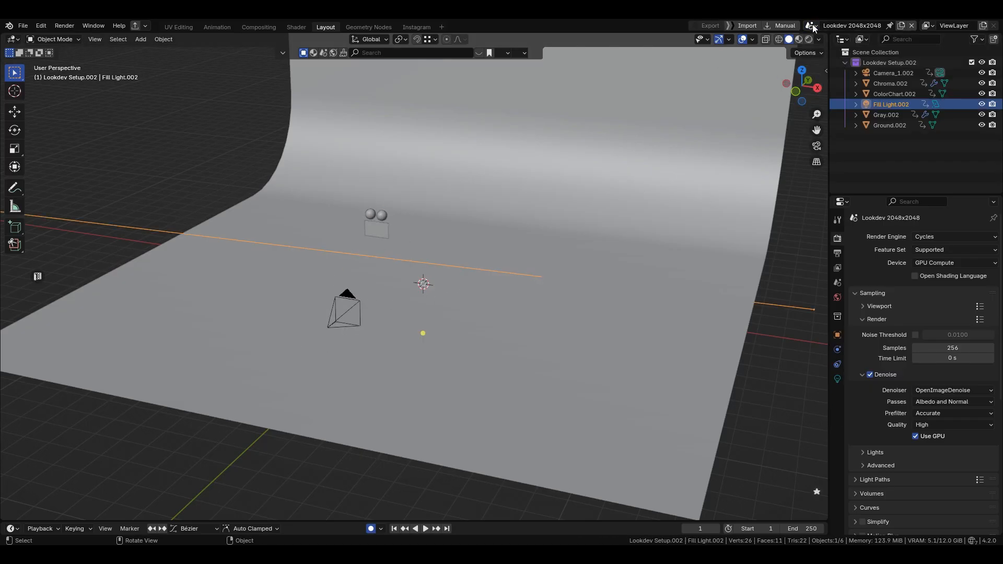
click(811, 26)
click(839, 41)
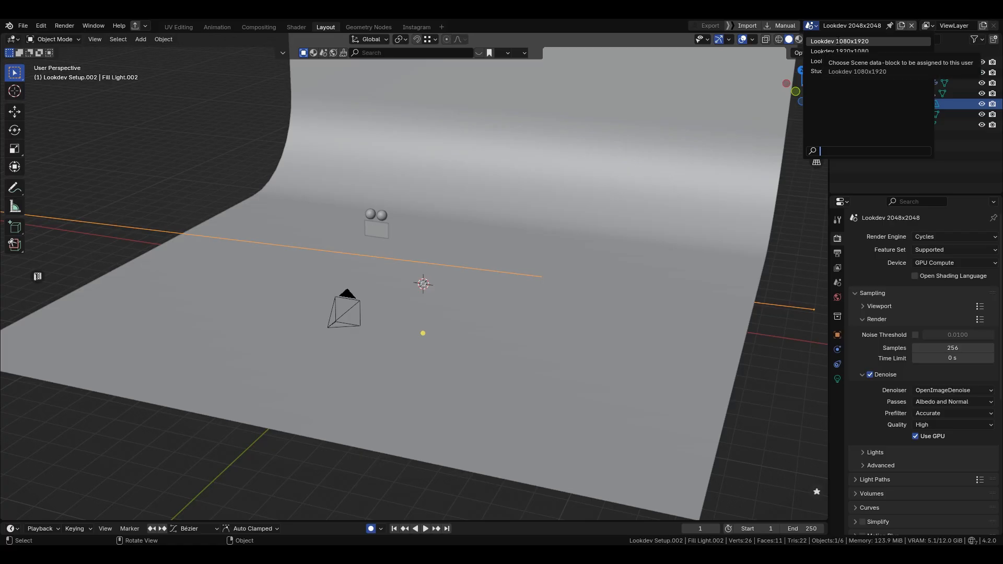
click(809, 27)
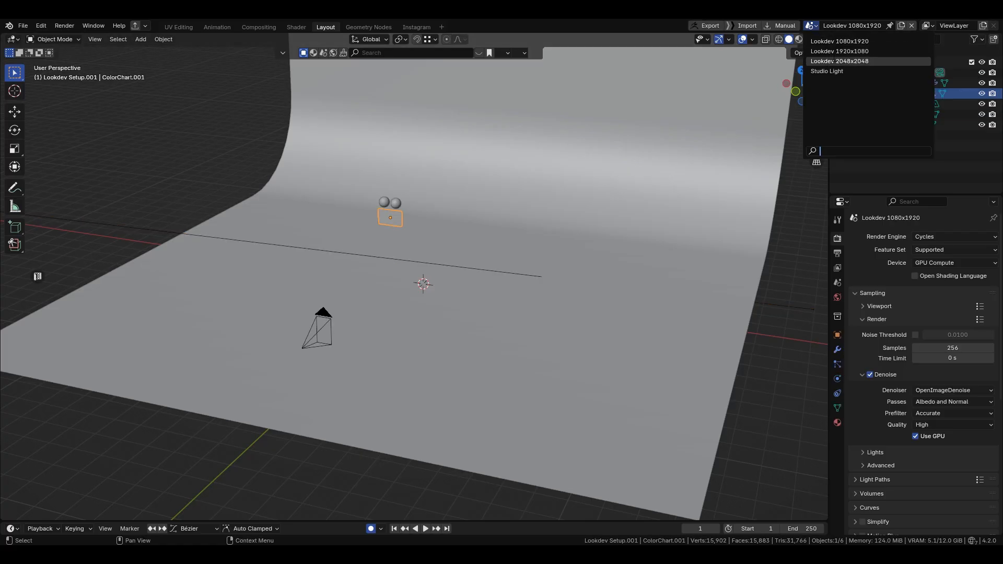
click(839, 52)
Preview the Lookdev 1920x1080 scene through its camera in rendered shading with overlays hidden, and return to solid shading
key(KP_0)
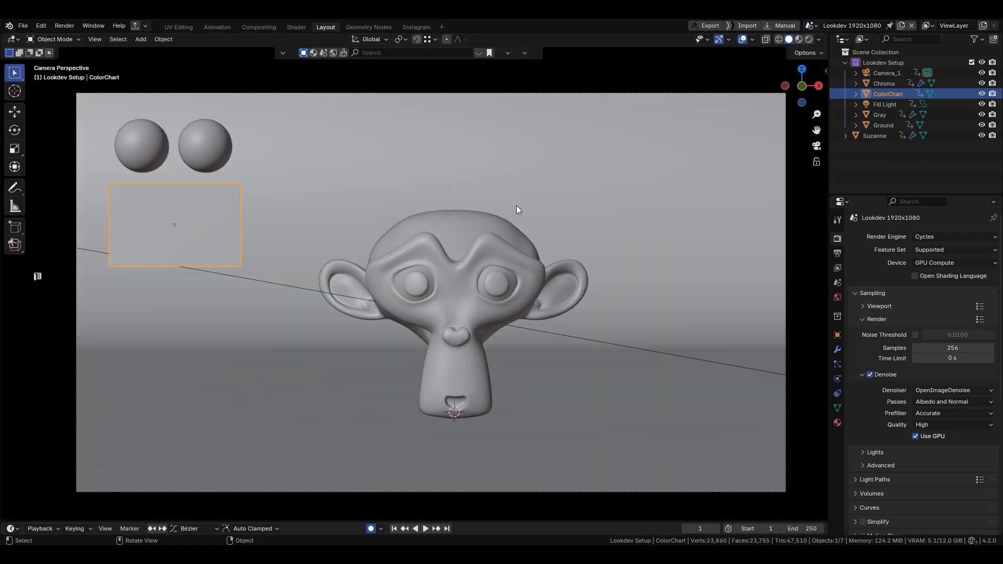
click(808, 39)
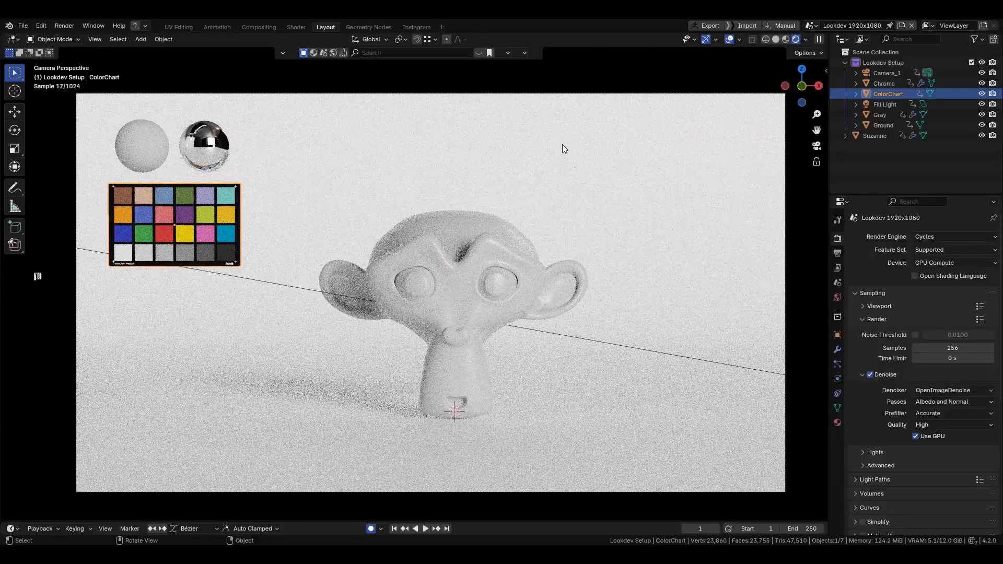
click(729, 39)
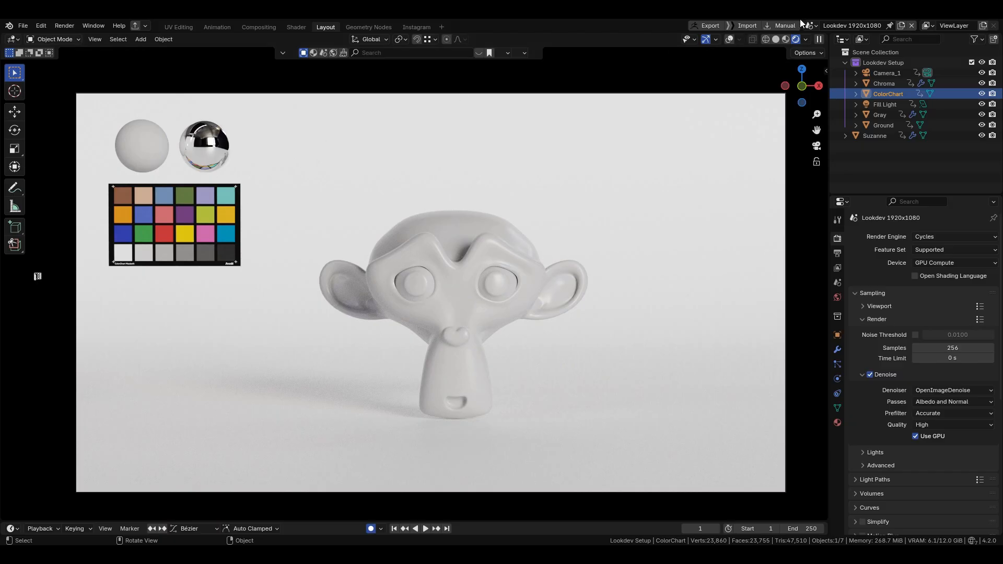
click(776, 39)
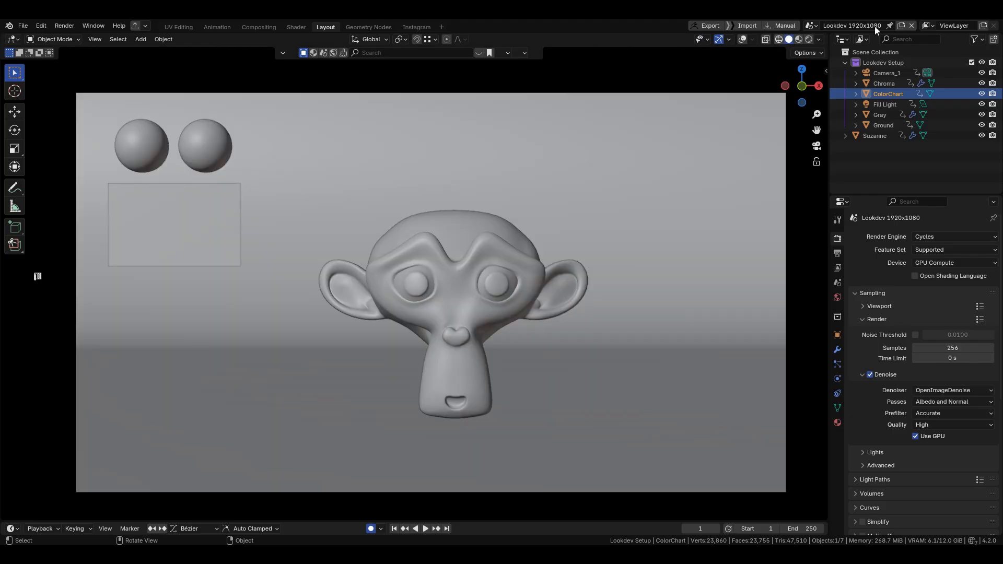
Start a new file without saving the changes to the lookdev file
key(ctrl+n)
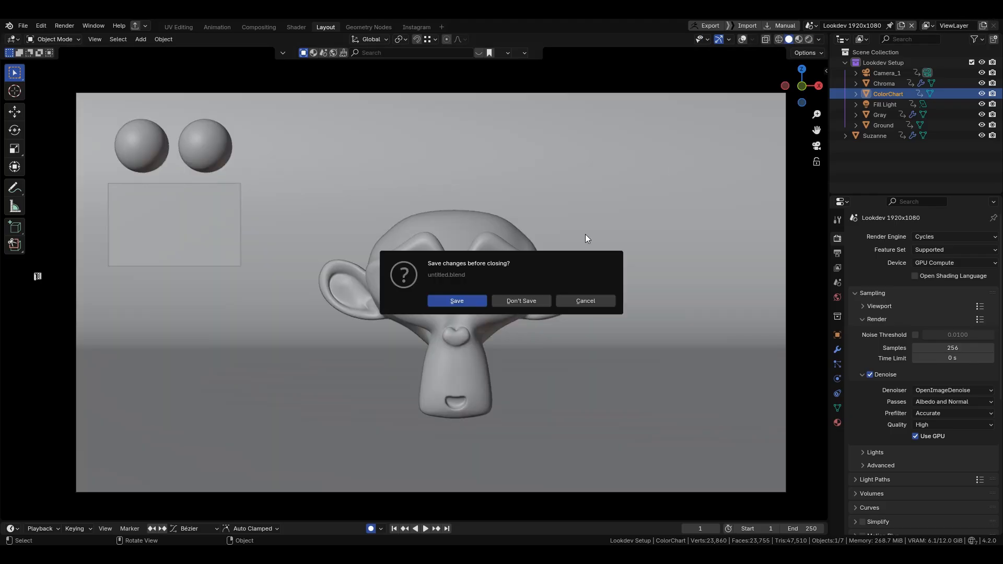
click(516, 299)
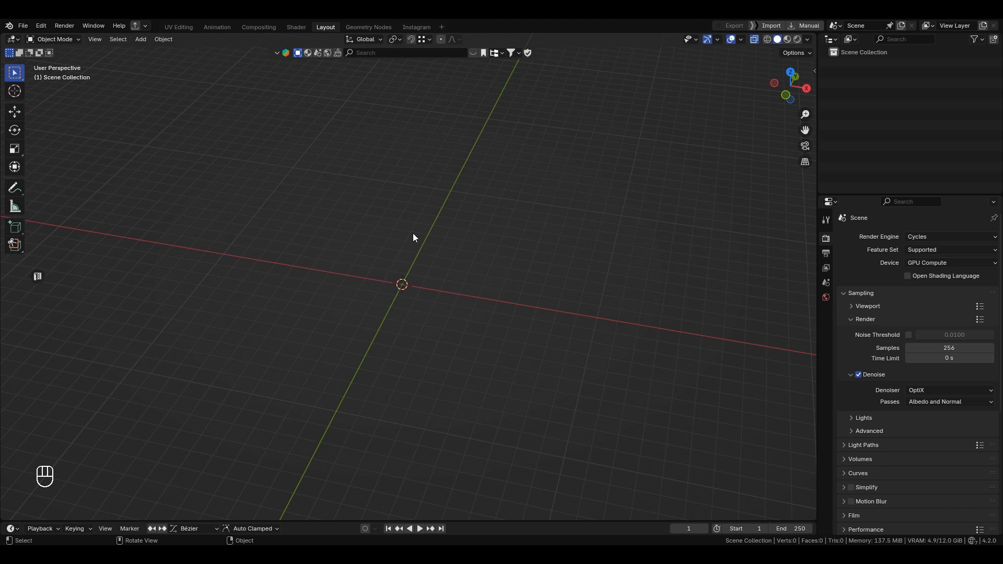
Add a plane mesh at the world origin and set its size to 10 m
key(shift)
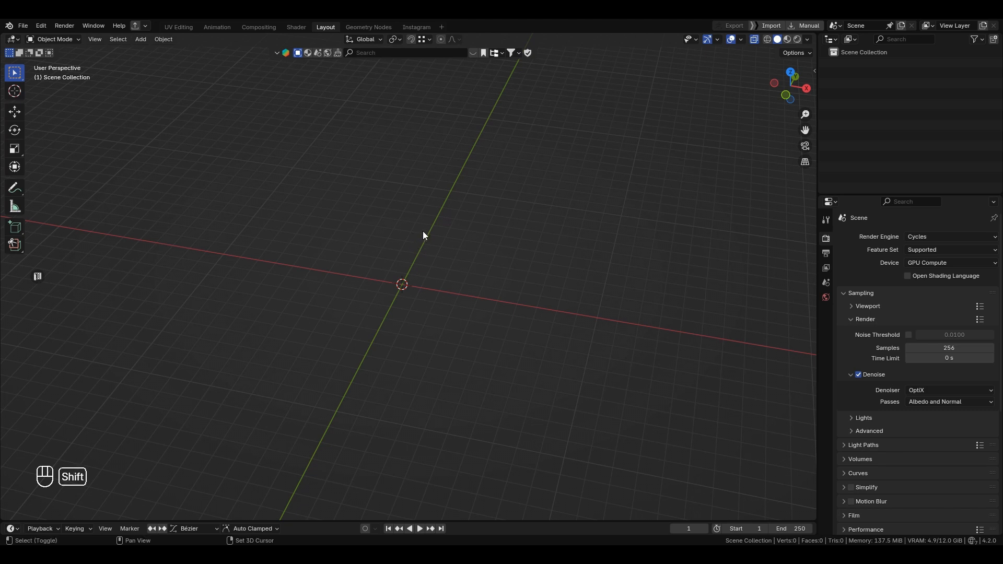
key(shift+a)
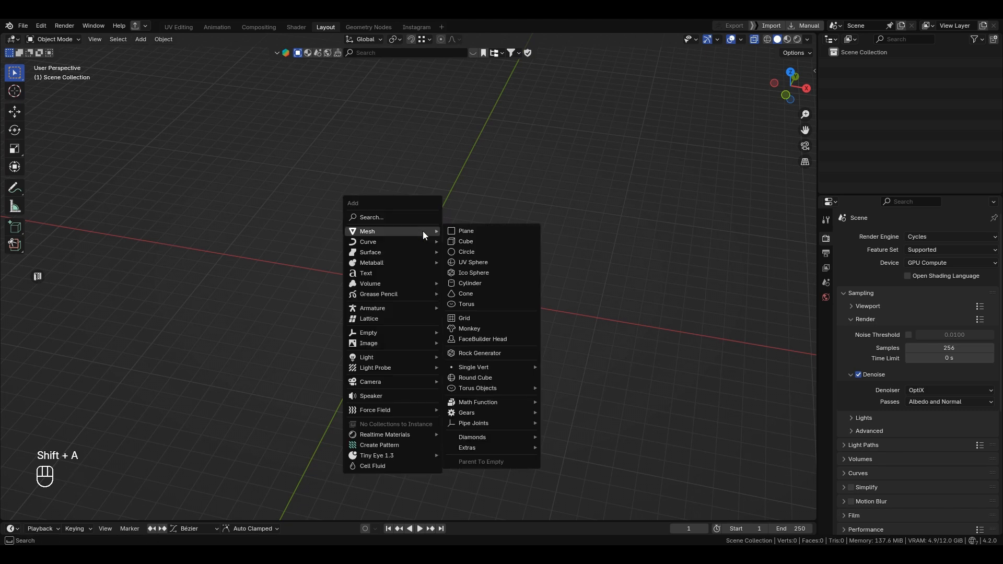
click(463, 230)
scroll(436, 252, up, 2)
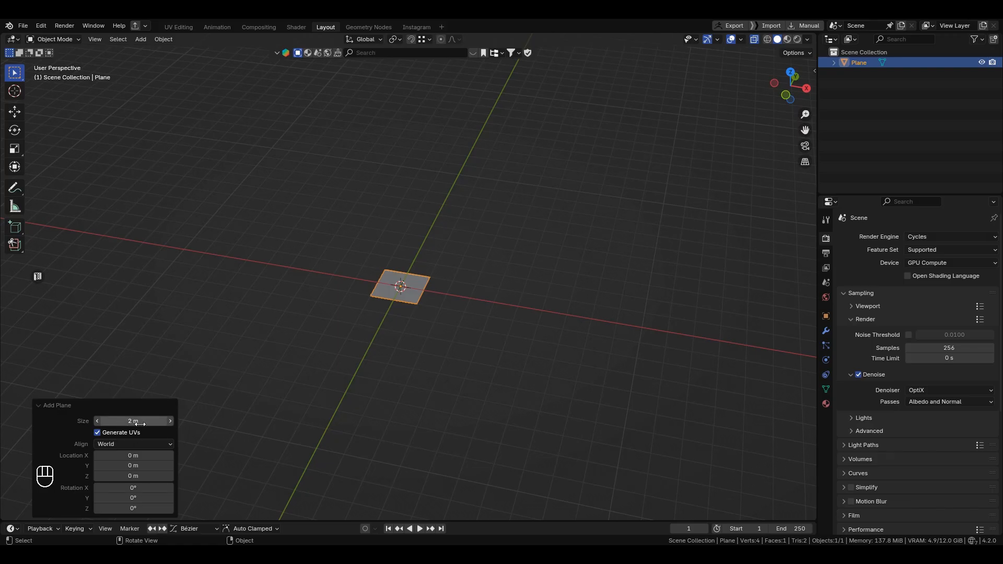
click(115, 419)
text(10)
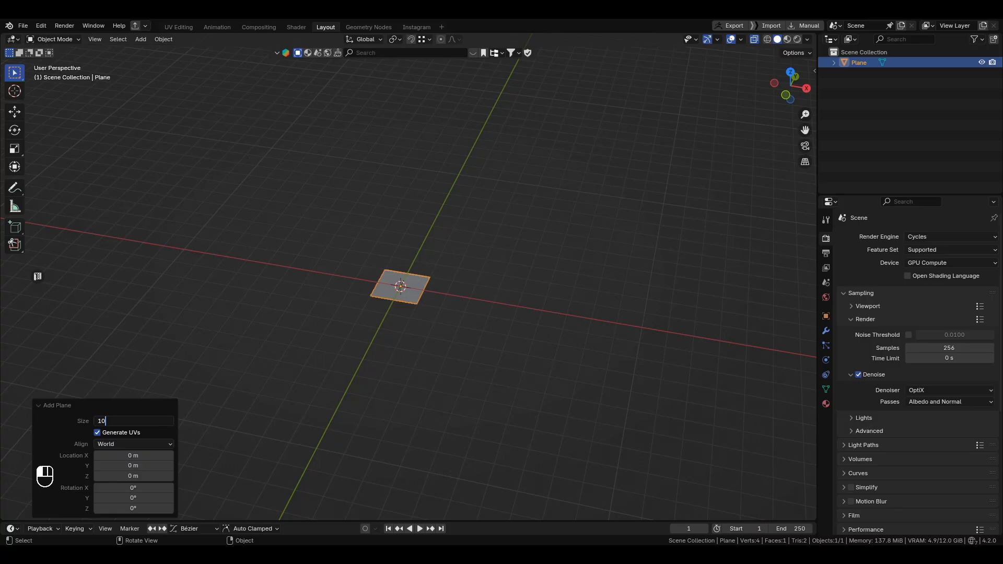
key(Return)
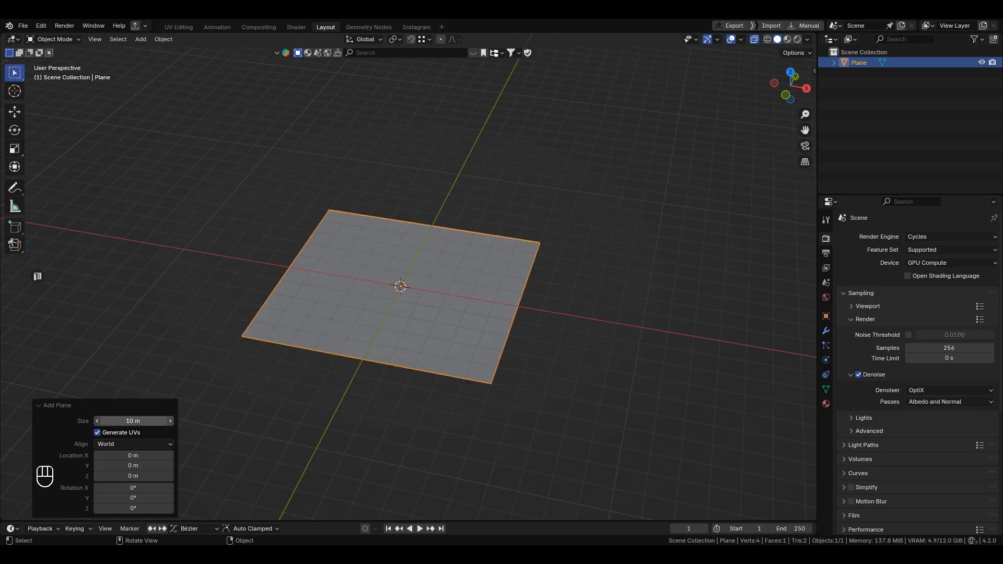
Extrude the plane's back edge 5 m straight up along Z to form a wall
middle_drag(356, 346, 365, 309)
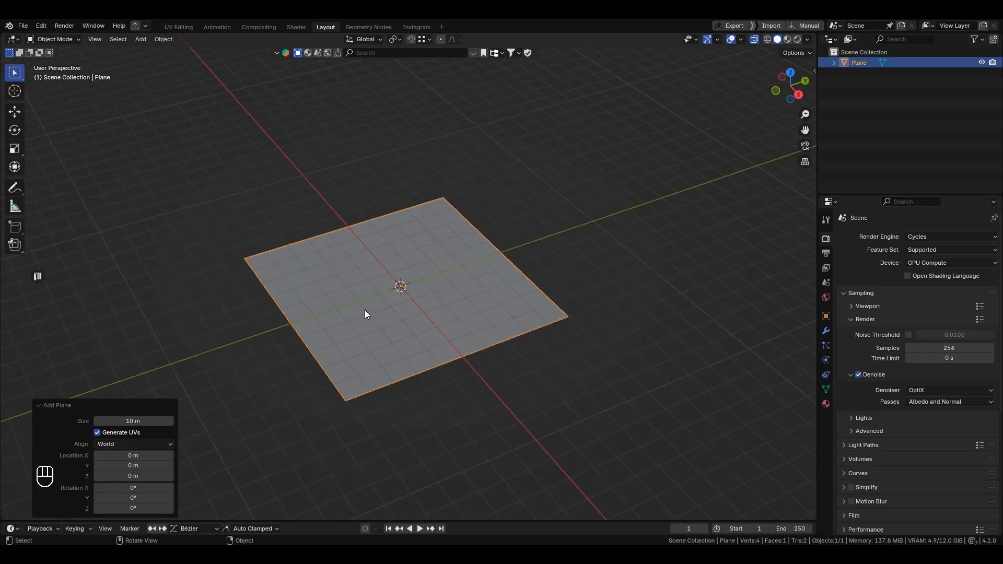
key(Tab)
shift+middle_drag(473, 286, 458, 287)
scroll(458, 287, up, 1)
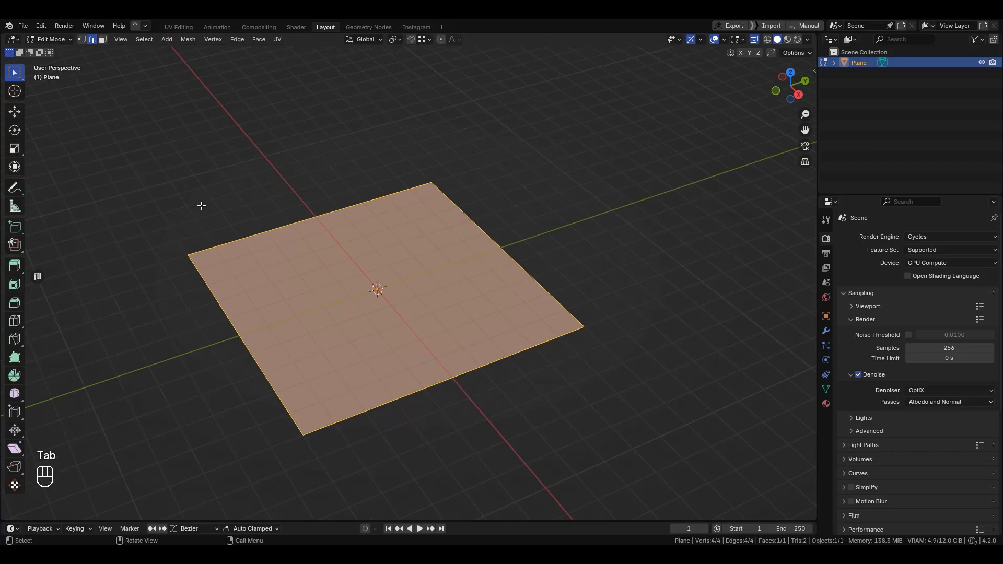
key(2)
click(474, 212)
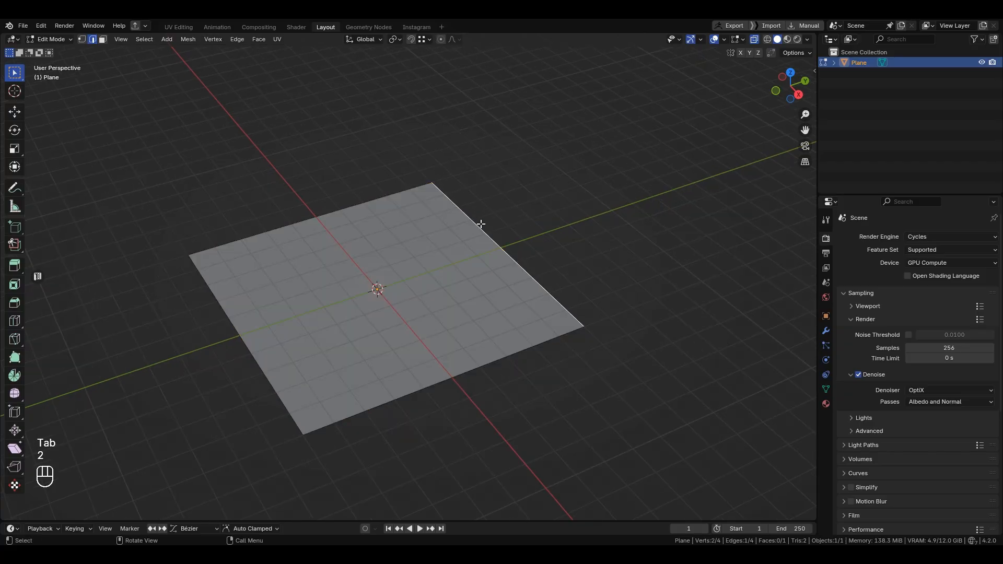
middle_drag(478, 224, 515, 286)
key(e)
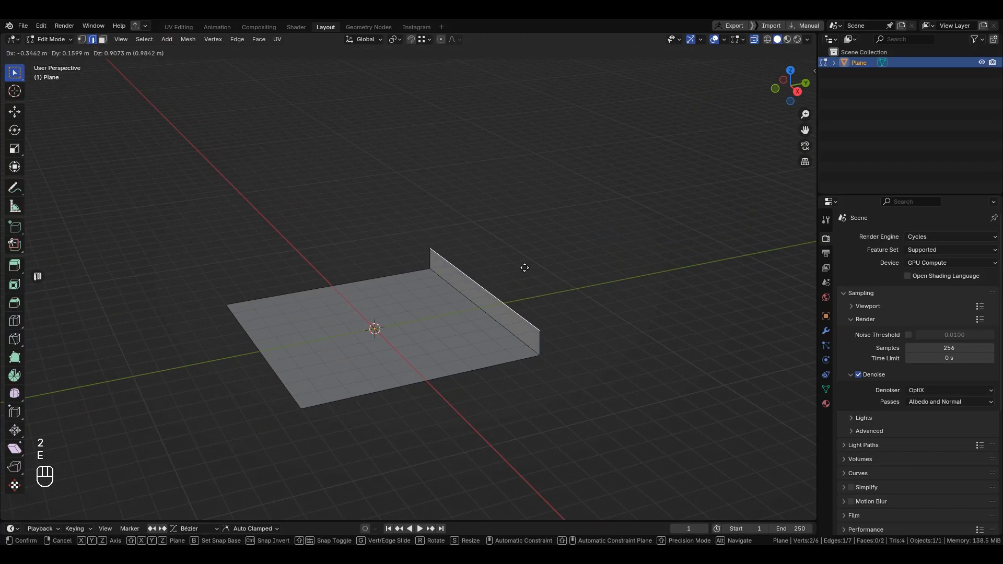
key(z)
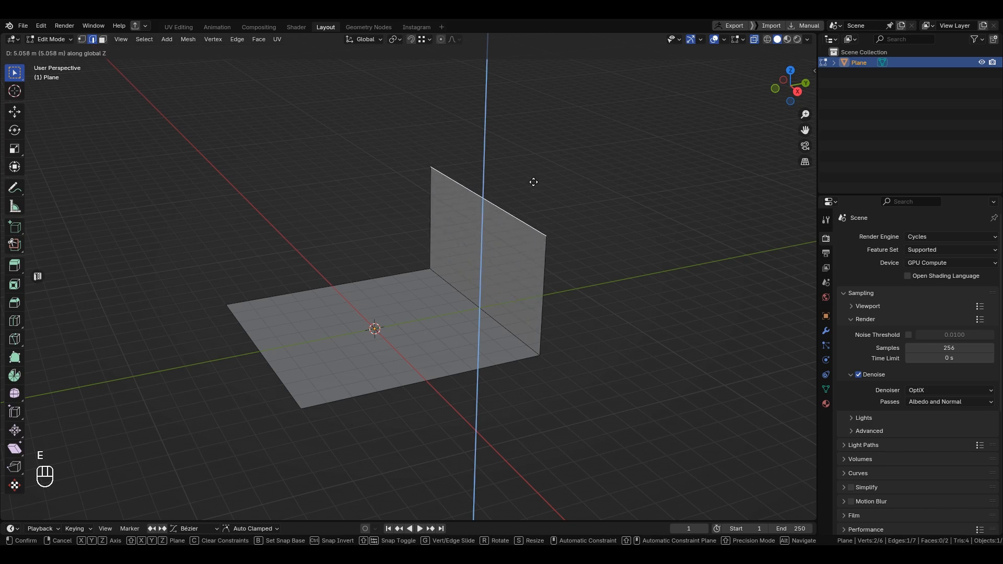
text(10)
key(BackSpace)
key(BackSpace)
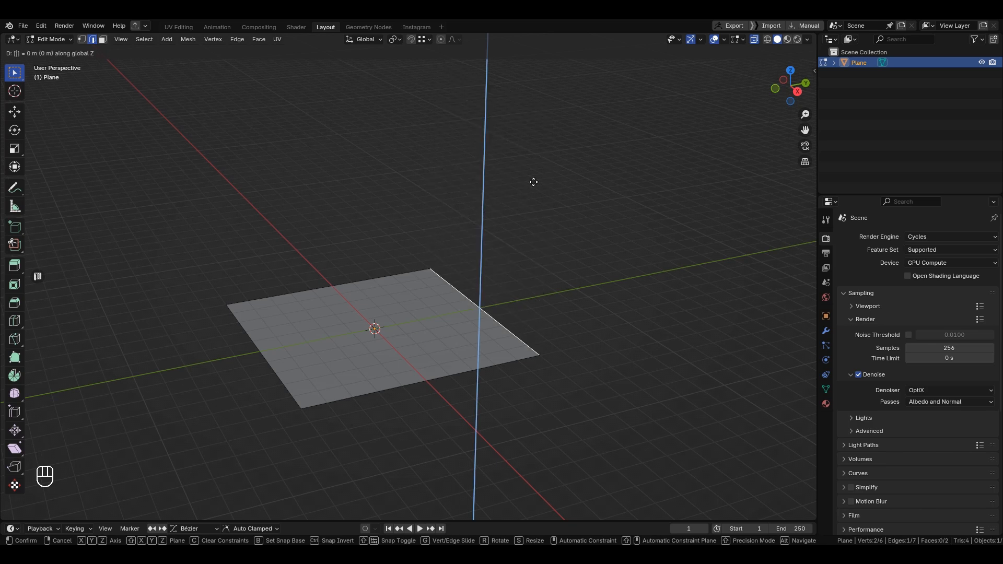
text(5)
key(Return)
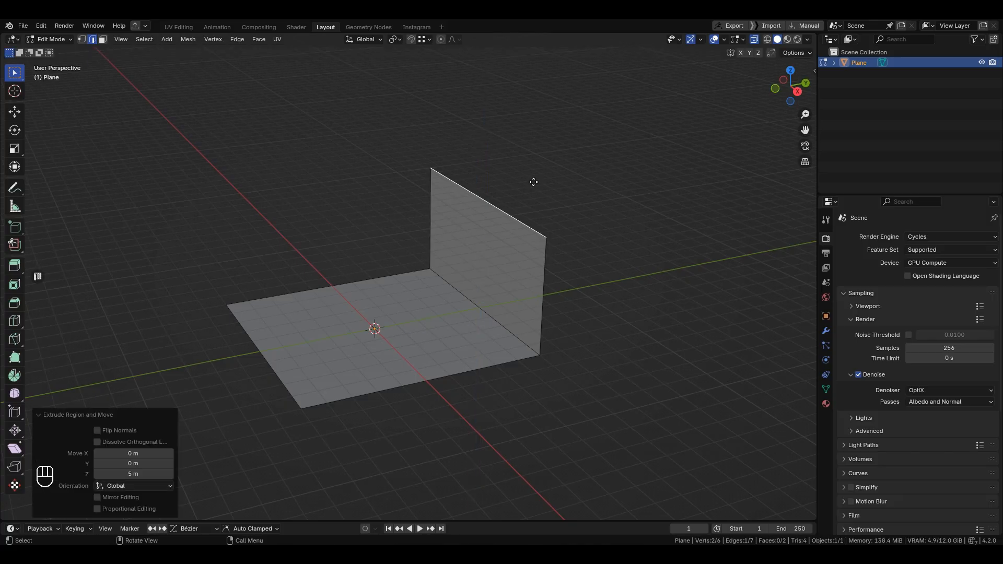
Raise the wall's upper edge by about 3.05 m along Z
alt+middle_drag(532, 181, 564, 175)
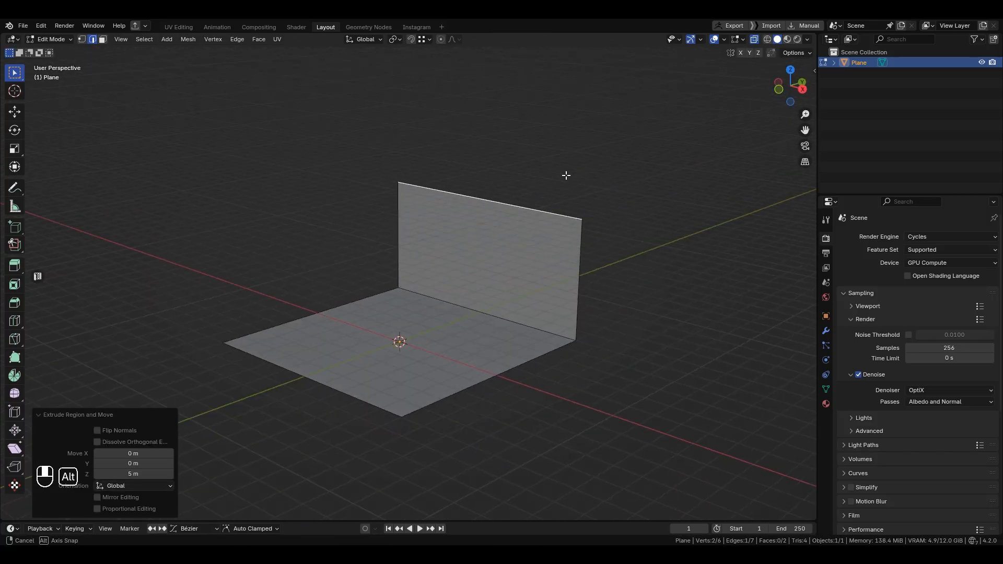
key(g)
key(z)
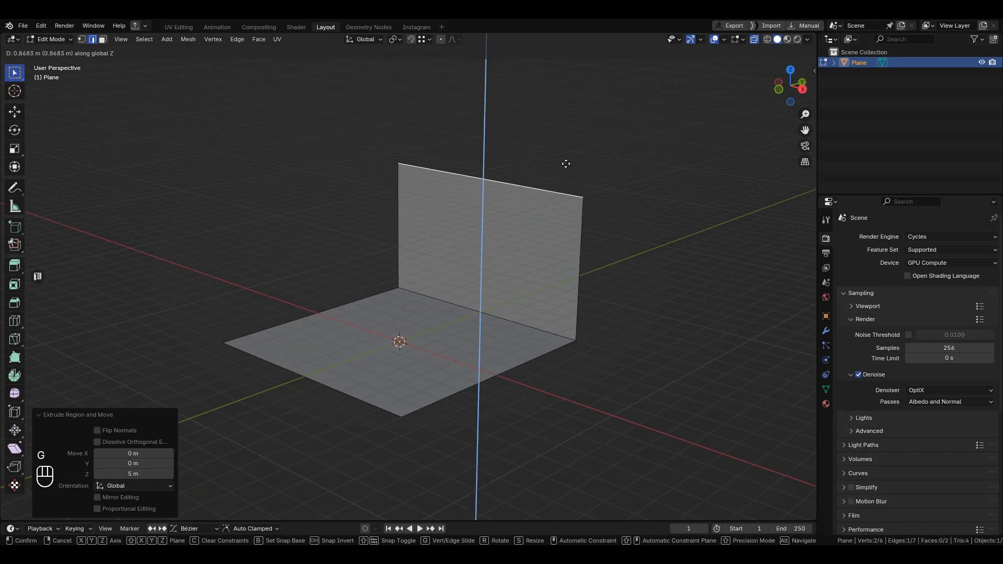
click(576, 119)
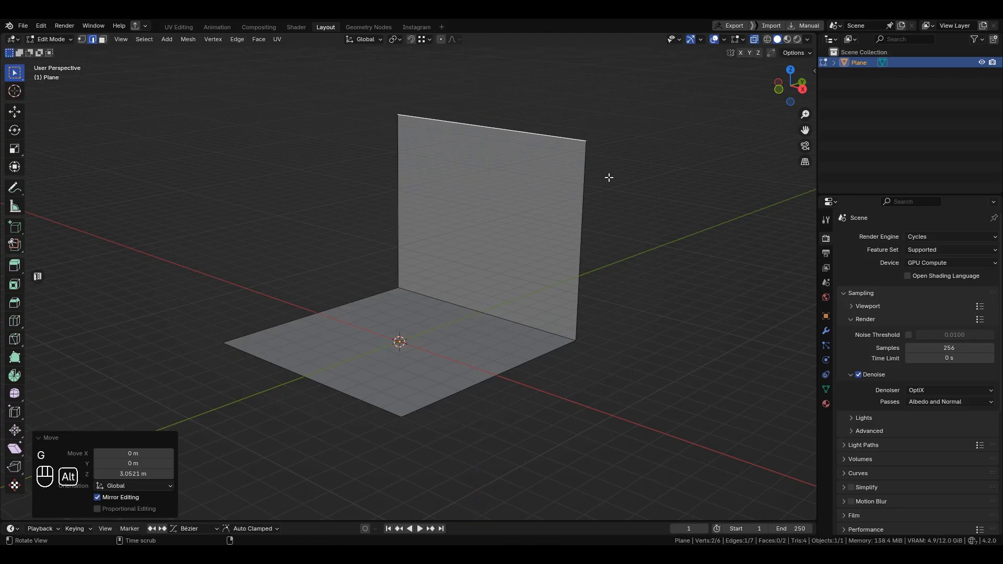
Bevel the edge between floor and wall with a width of about 2.56 m and 10 segments
alt+middle_drag(609, 177, 562, 130)
click(511, 311)
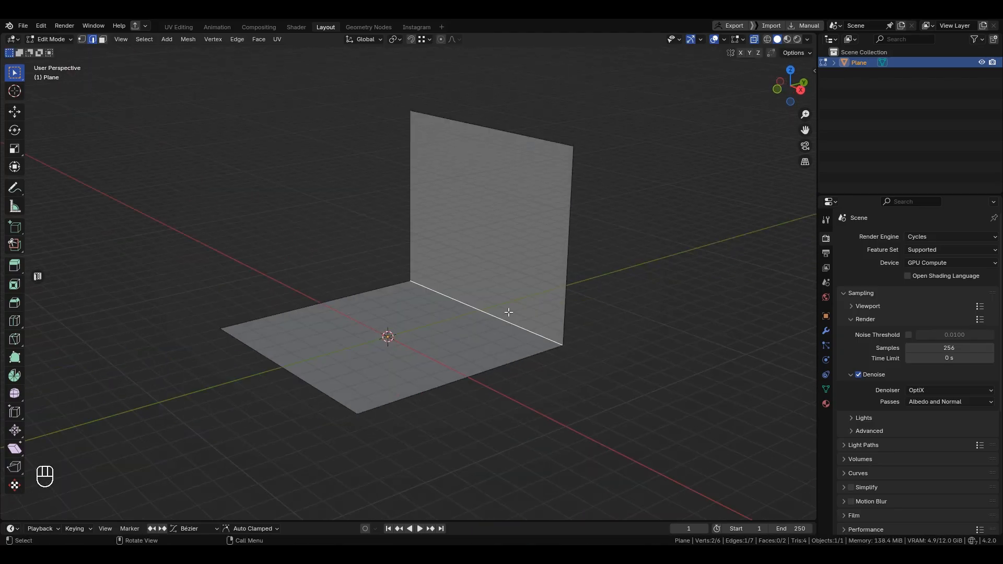
alt+middle_drag(566, 282, 548, 230)
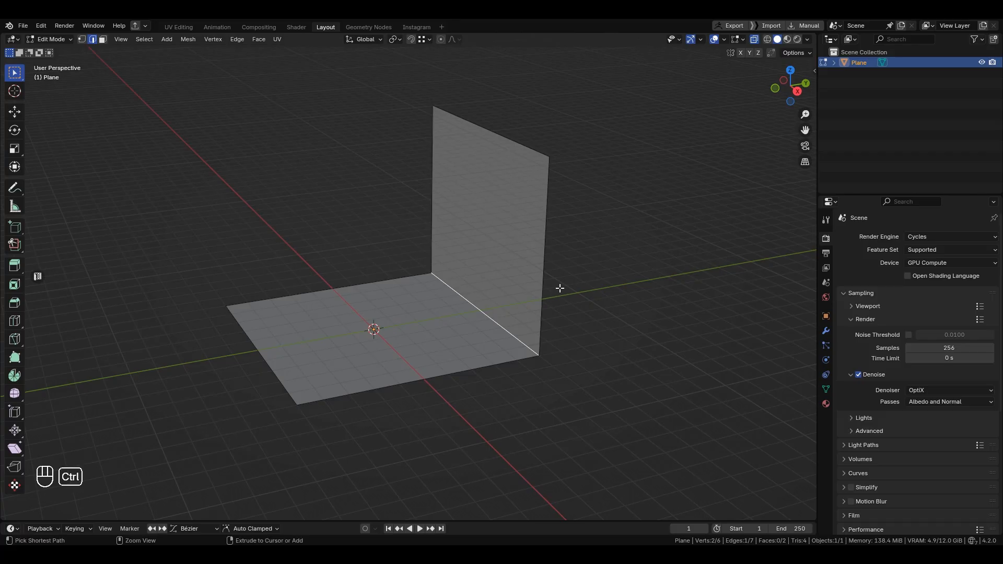
key(ctrl+b)
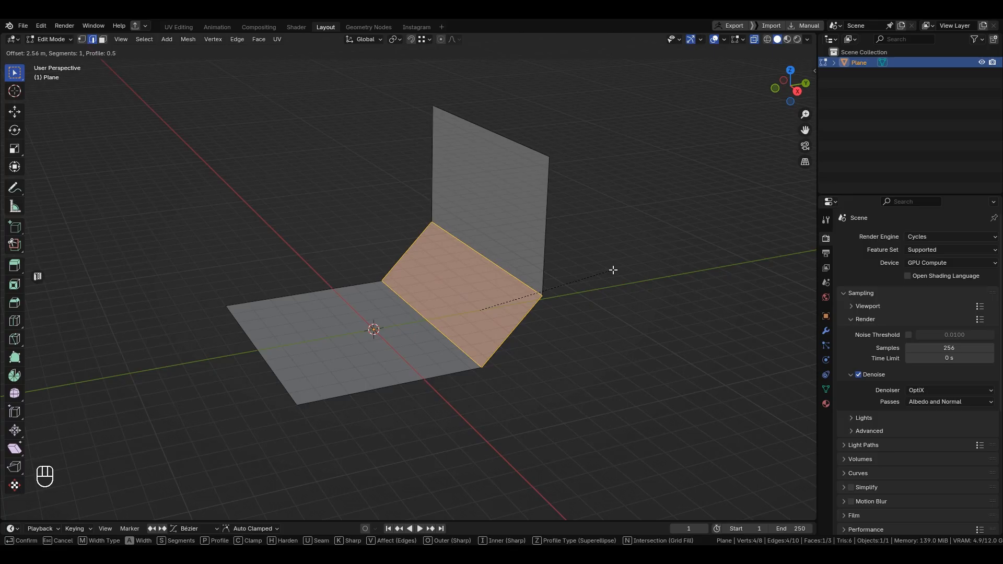
scroll(613, 269, up, 8)
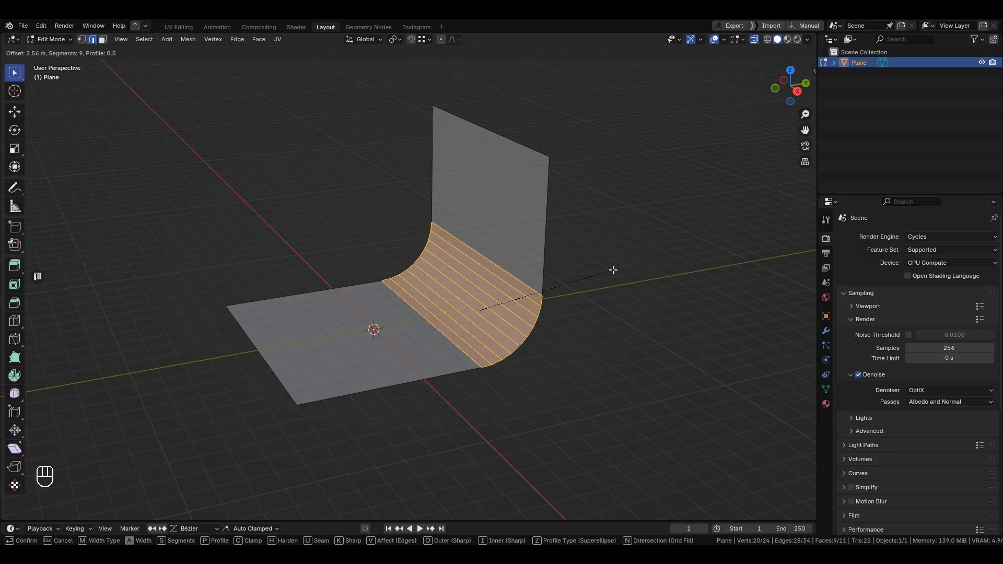
scroll(612, 270, up, 1)
click(613, 269)
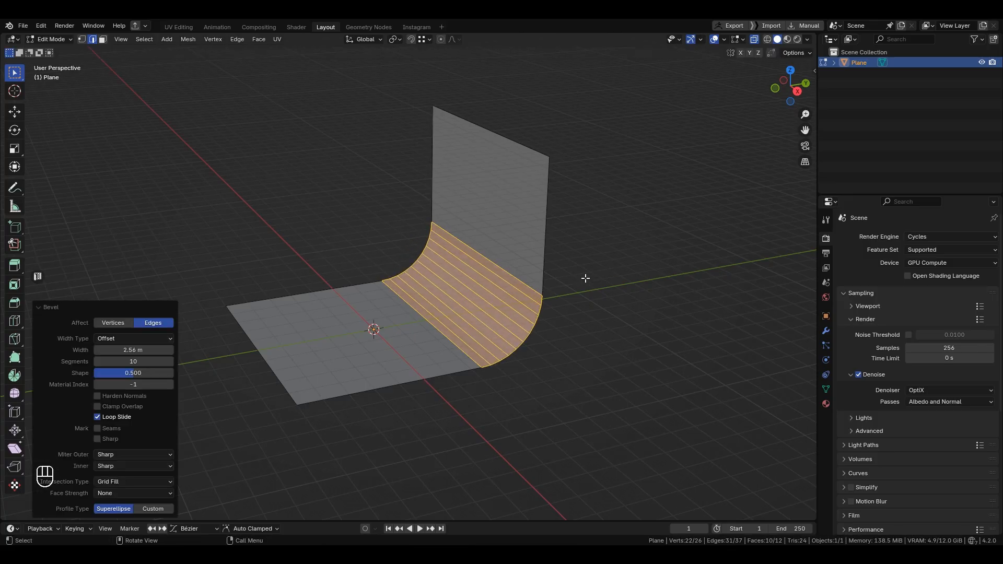
Set the bevel width to 1.8 m and deselect the mesh
mouse_move(555, 316)
alt+mouse_down()
mouse_move(567, 320)
mouse_move(555, 317)
alt+mouse_up()
shift+drag(152, 350, 114, 350)
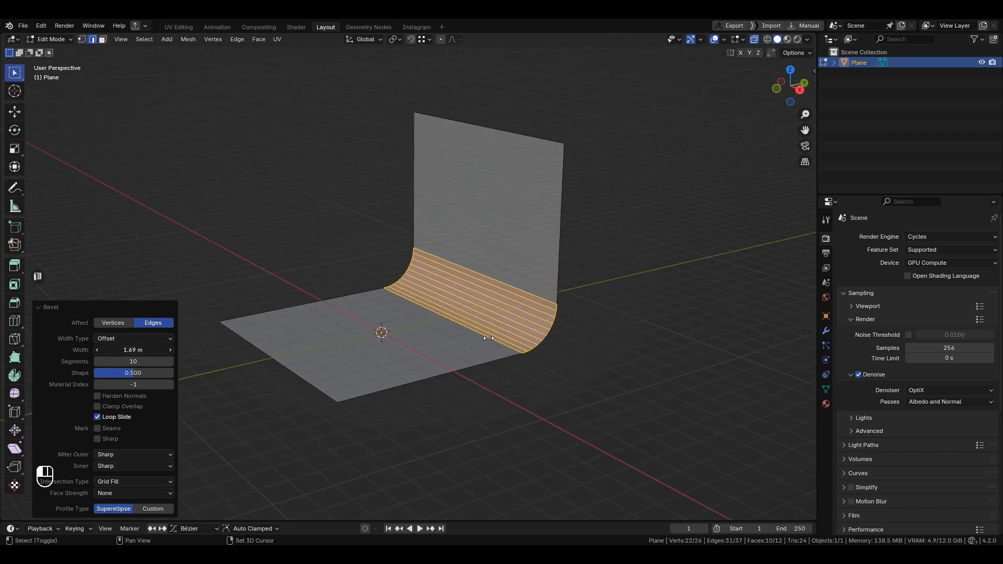
click(149, 349)
text(1.5)
key(Return)
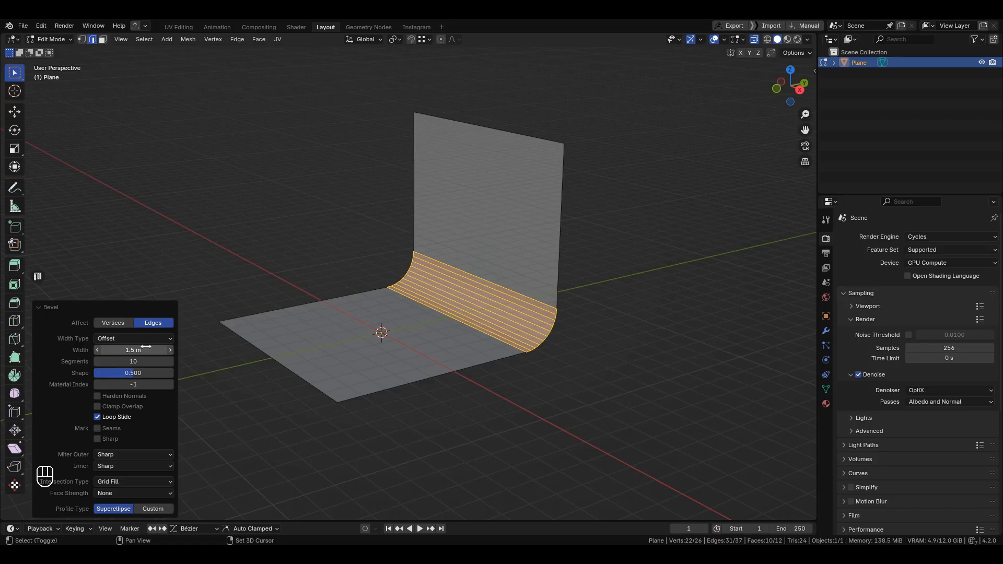
click(146, 347)
text(1.8)
key(Return)
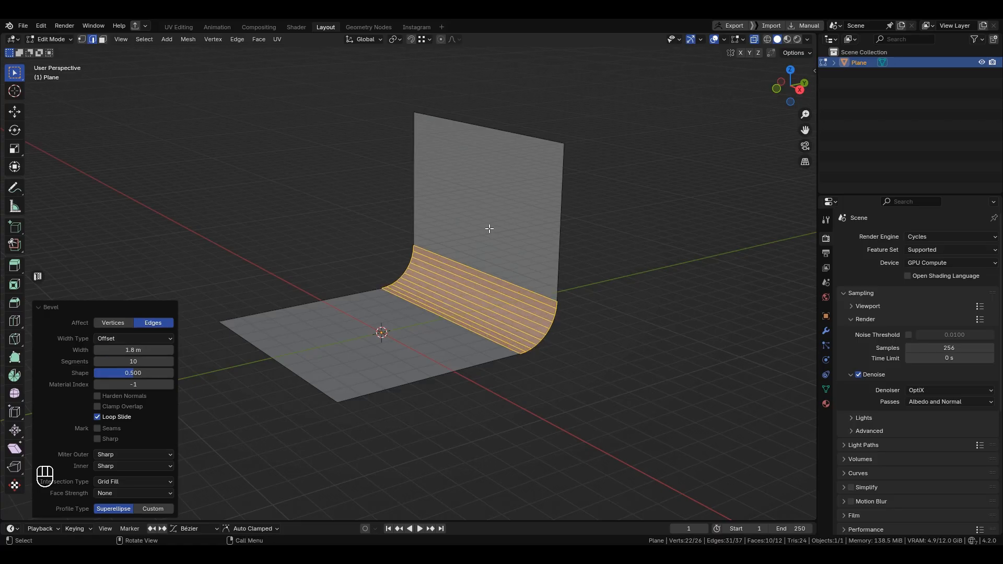
click(598, 248)
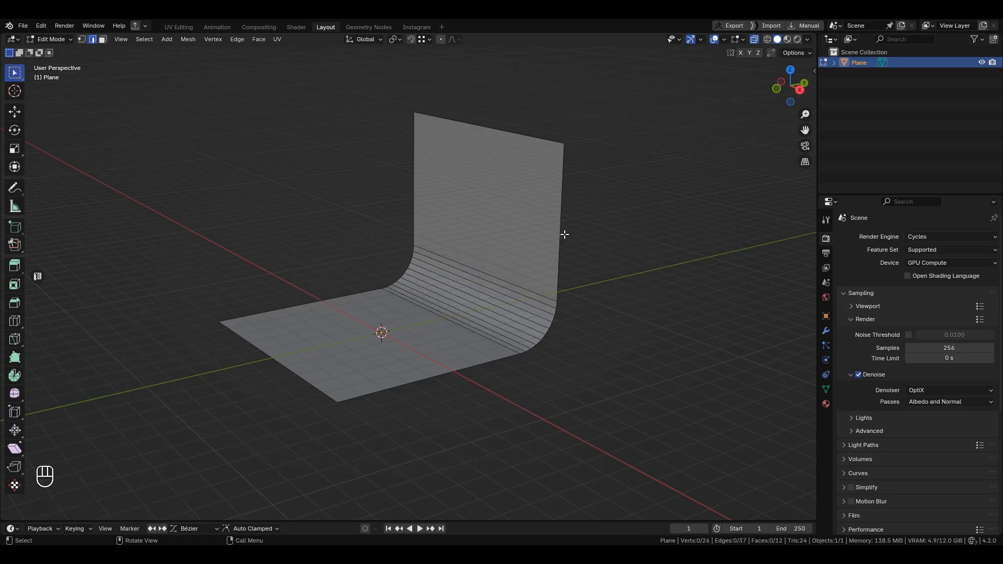
Return to Object Mode and apply Shade Smooth to the backdrop
key(Tab)
middle_drag(480, 234, 517, 238)
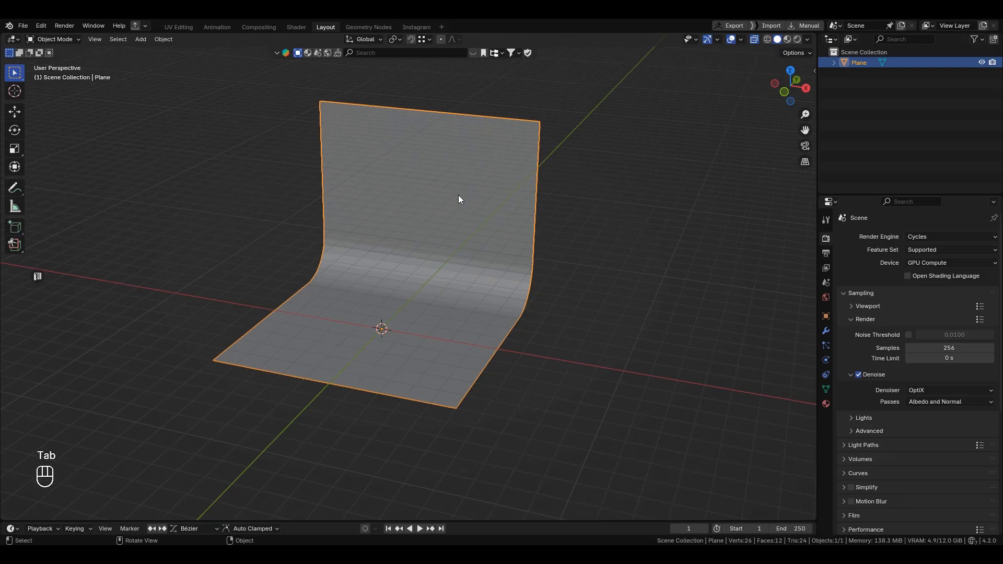
right_click(456, 193)
click(448, 208)
middle_drag(448, 208, 480, 290)
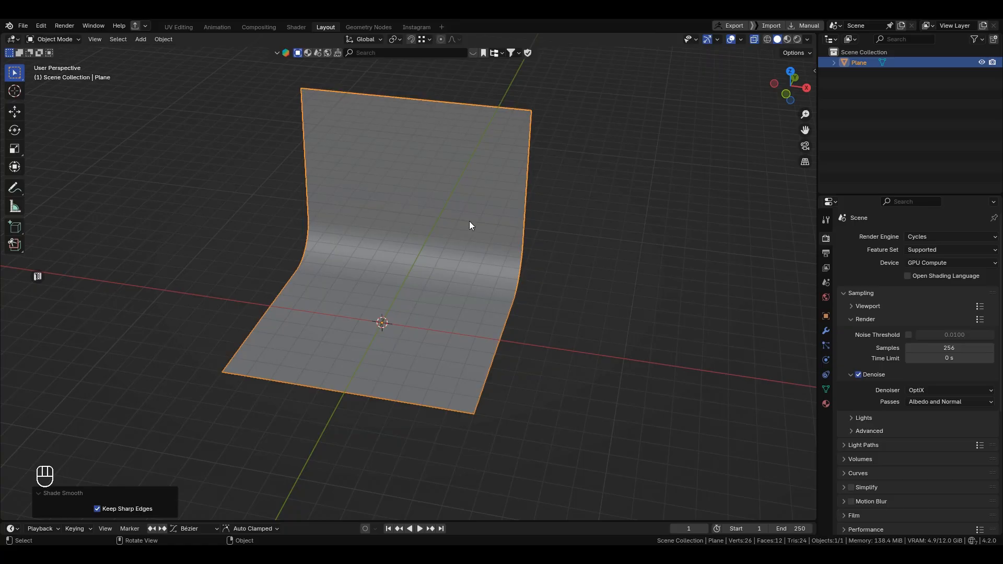
Widen the entire backdrop mesh by scaling it about 1.62 times along X in Edit Mode
key(Tab)
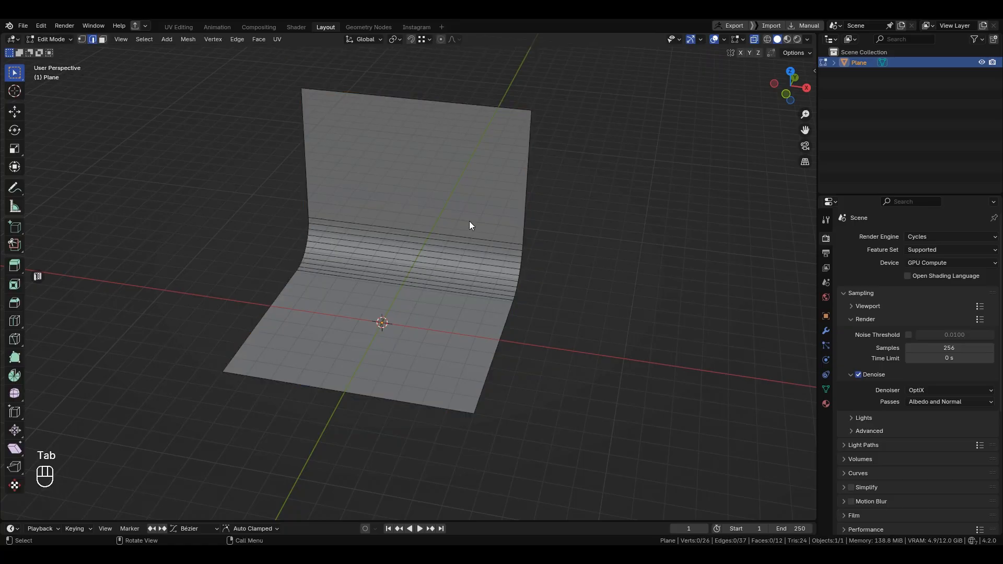
key(a)
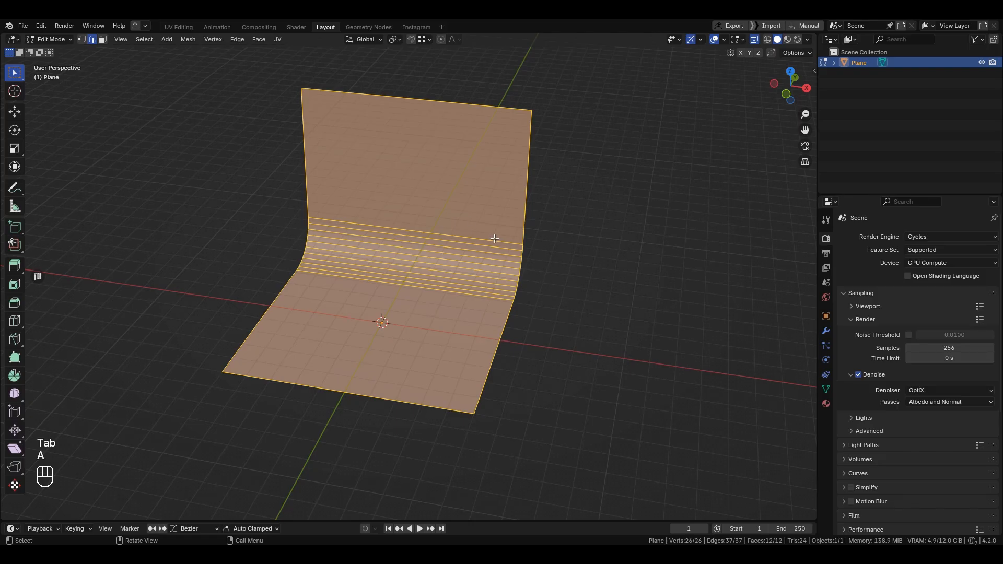
key(s)
key(x)
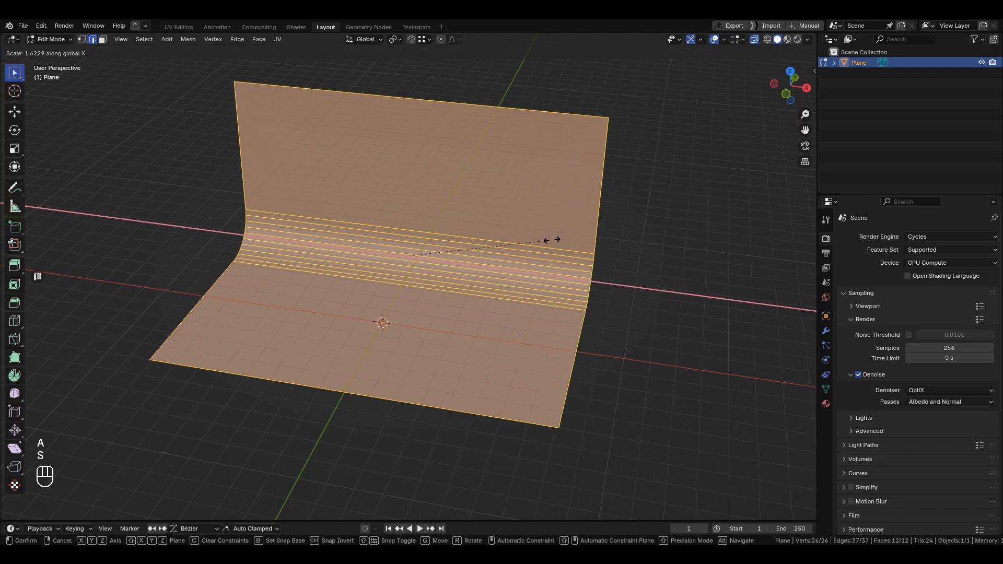
click(551, 240)
key(Tab)
alt+drag(507, 260, 421, 178)
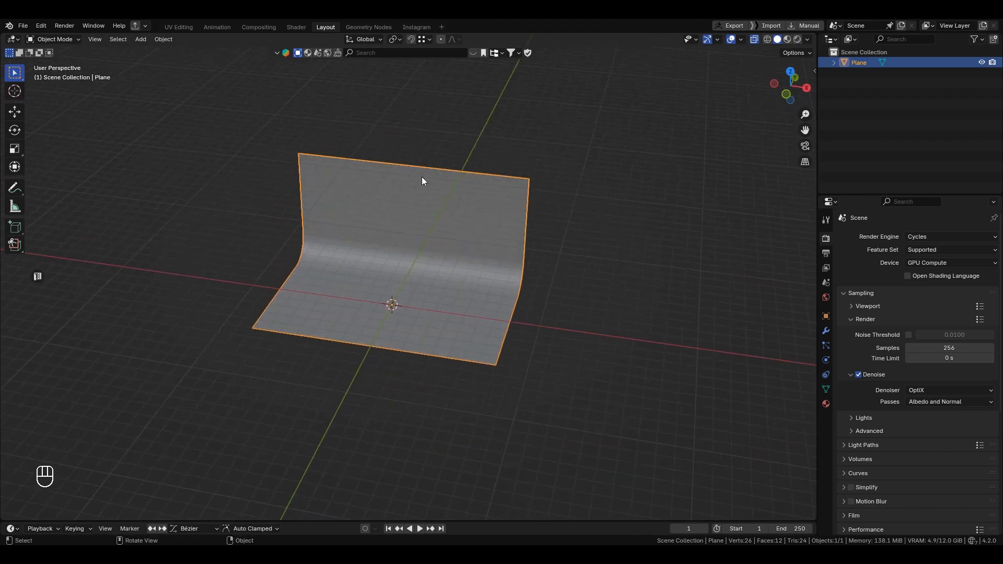
scroll(504, 278, up, 2)
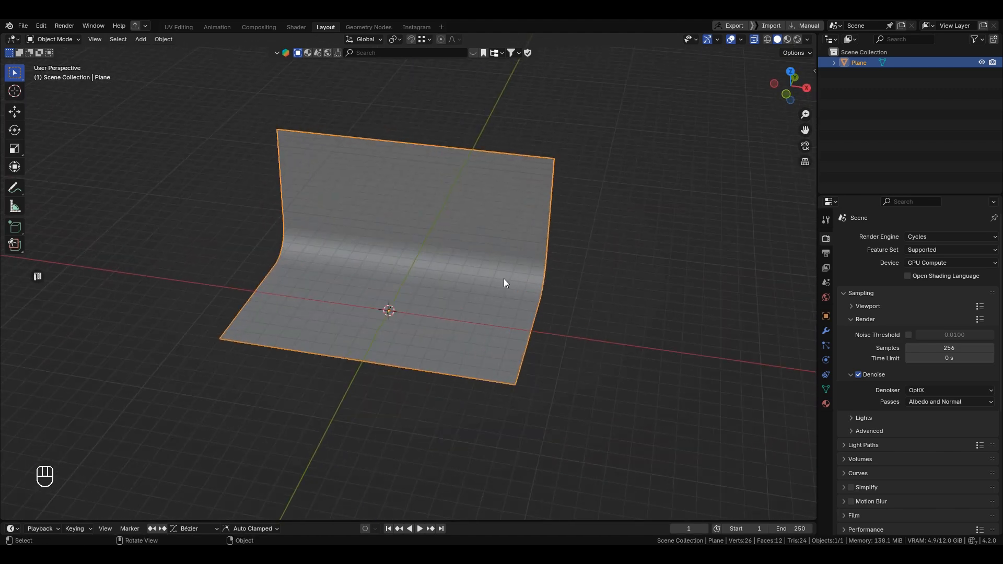
Enlarge the timeline area, turn it into a Shader Editor and show the world's full node tree there
click(825, 298)
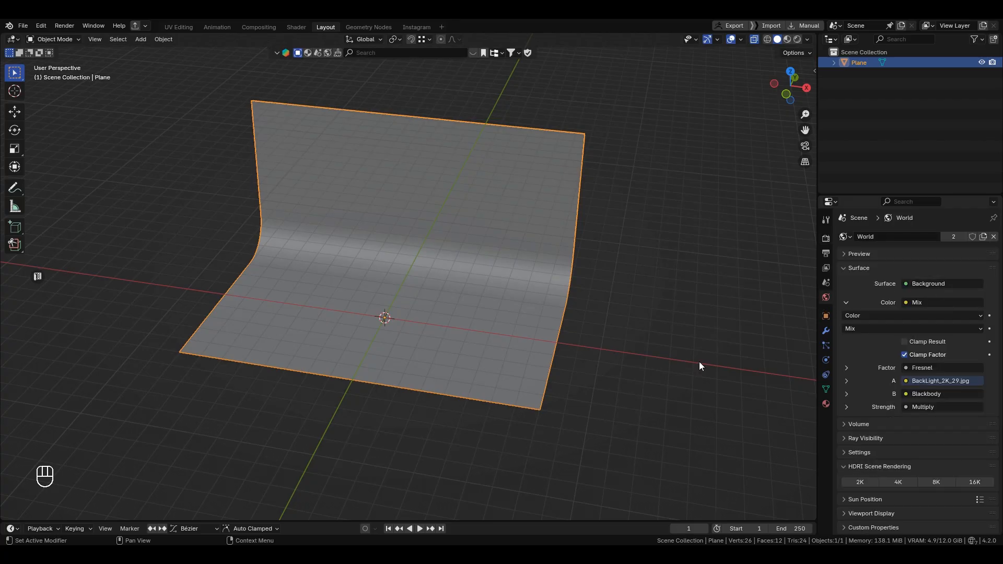
drag(464, 521, 470, 364)
click(10, 372)
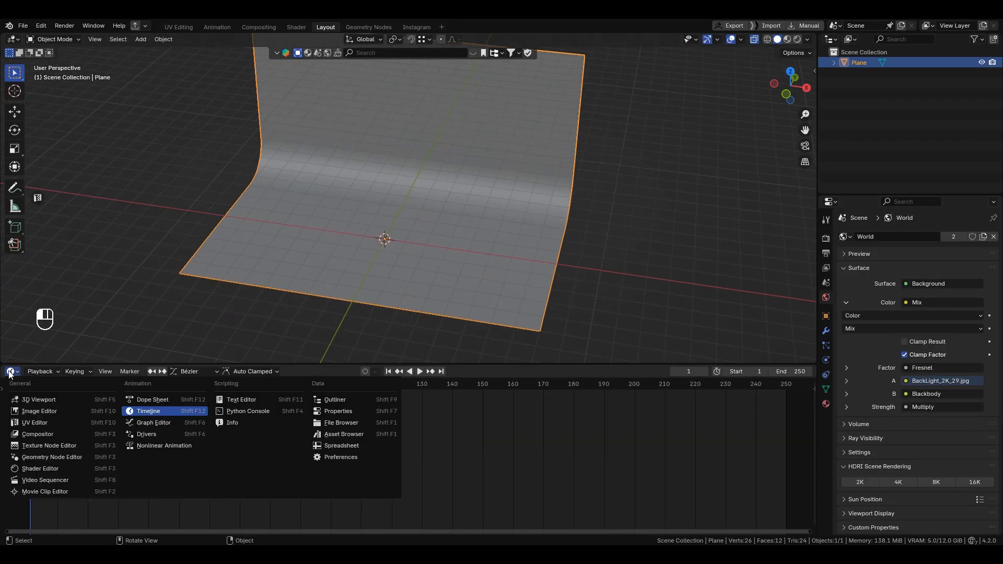
click(49, 470)
click(45, 372)
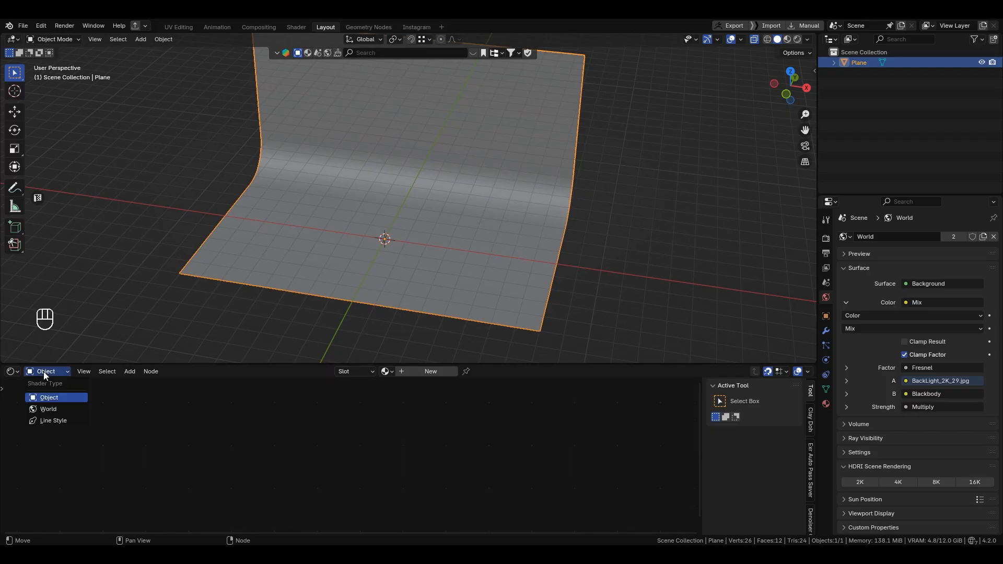
click(55, 407)
key(Home)
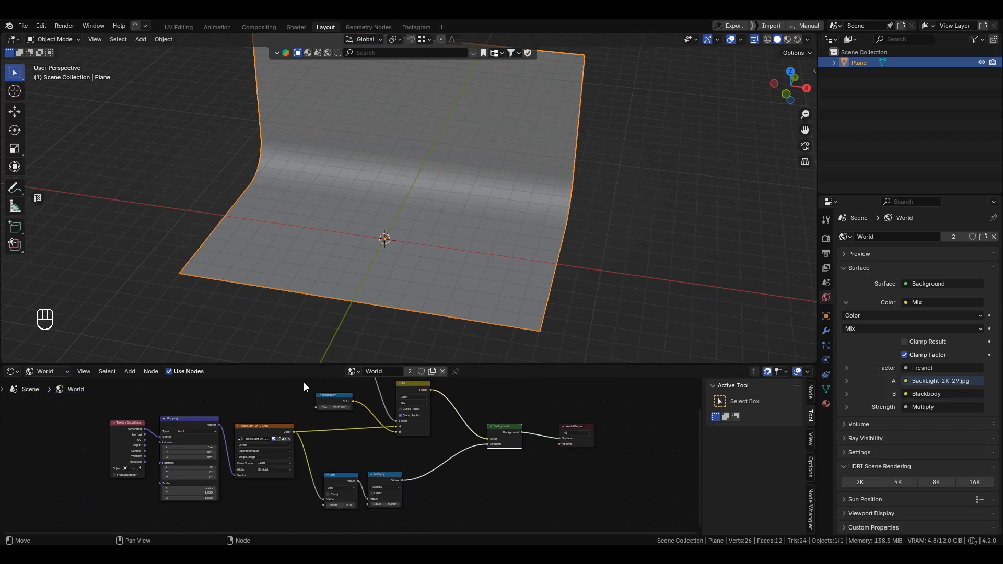
Unlink the existing HDRI-based world from the scene and create a new world
click(442, 371)
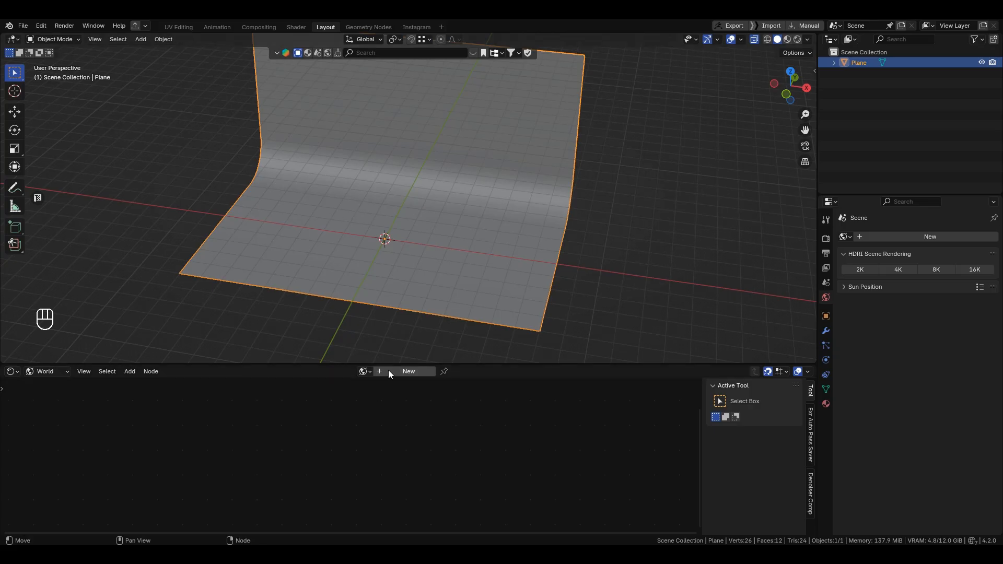
click(387, 370)
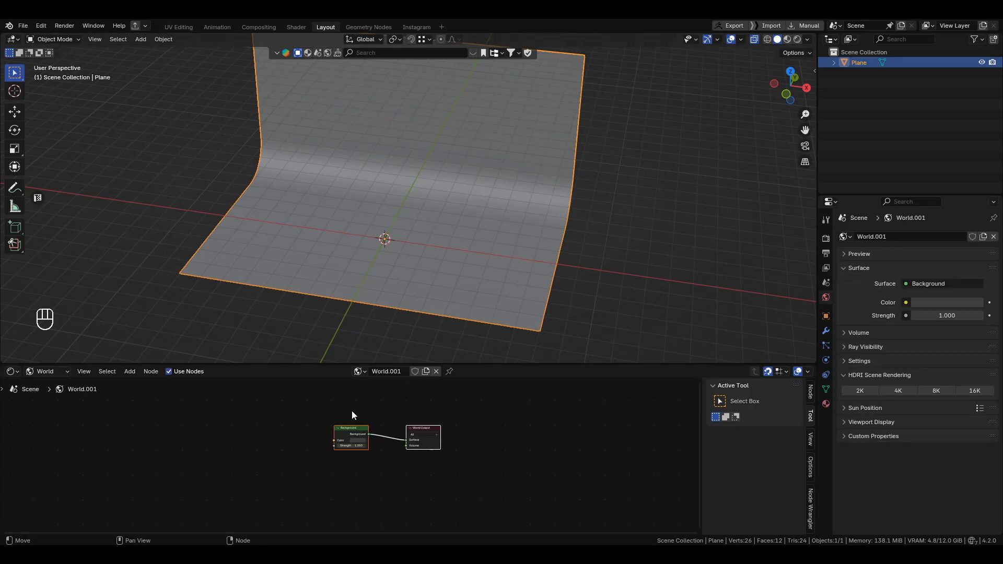
scroll(374, 425, up, 4)
scroll(432, 422, up, 1)
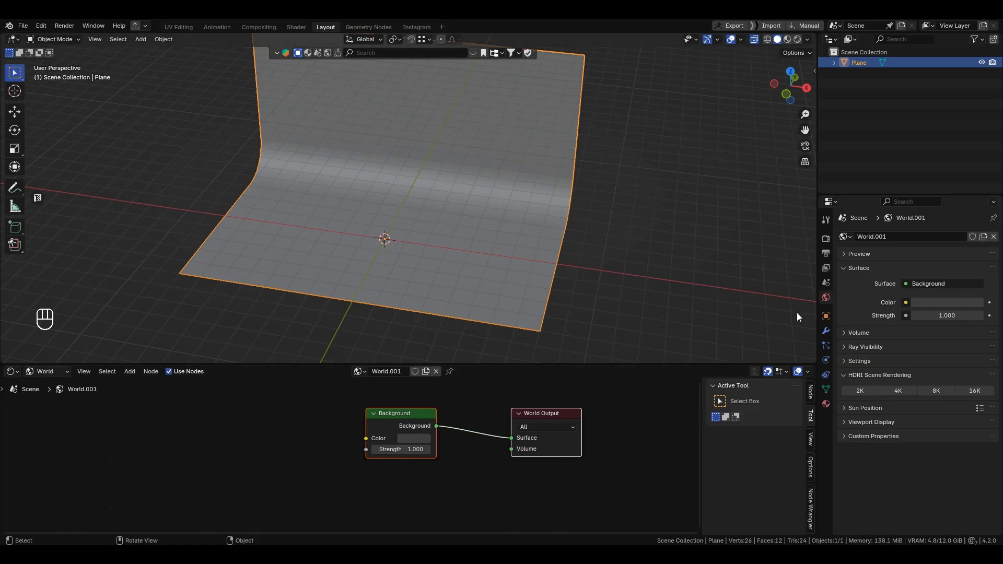
Switch the viewport to rendered shading and set the world Background colour to black
click(797, 40)
mouse_move(466, 179)
alt+mouse_down()
mouse_move(517, 202)
mouse_move(492, 183)
alt+mouse_up()
click(418, 438)
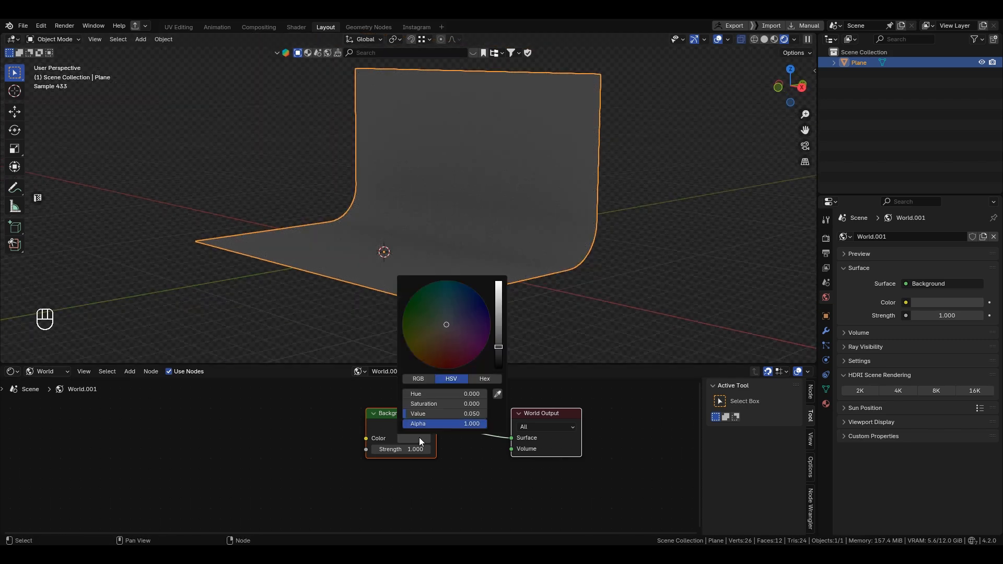
drag(497, 296, 498, 368)
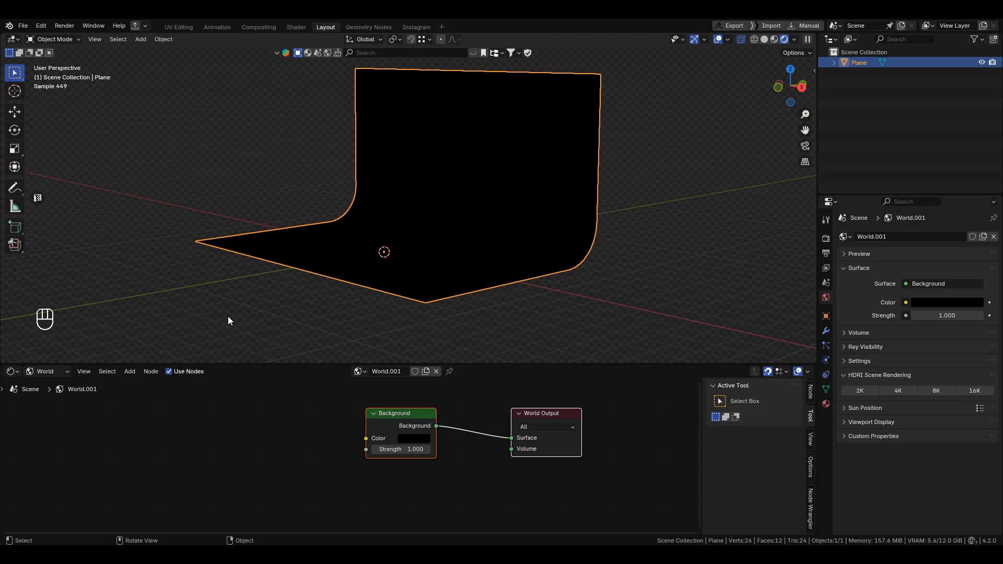
Switch the viewport to solid shading and set the Cycles viewport sampling to 256 samples
scroll(327, 254, down, 1)
alt+drag(328, 254, 713, 89)
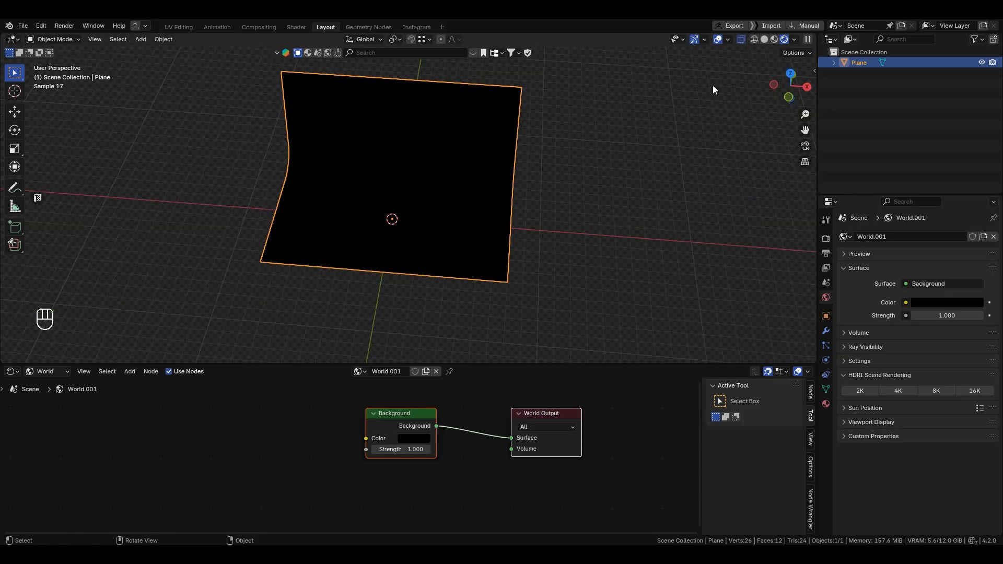
click(763, 41)
click(826, 238)
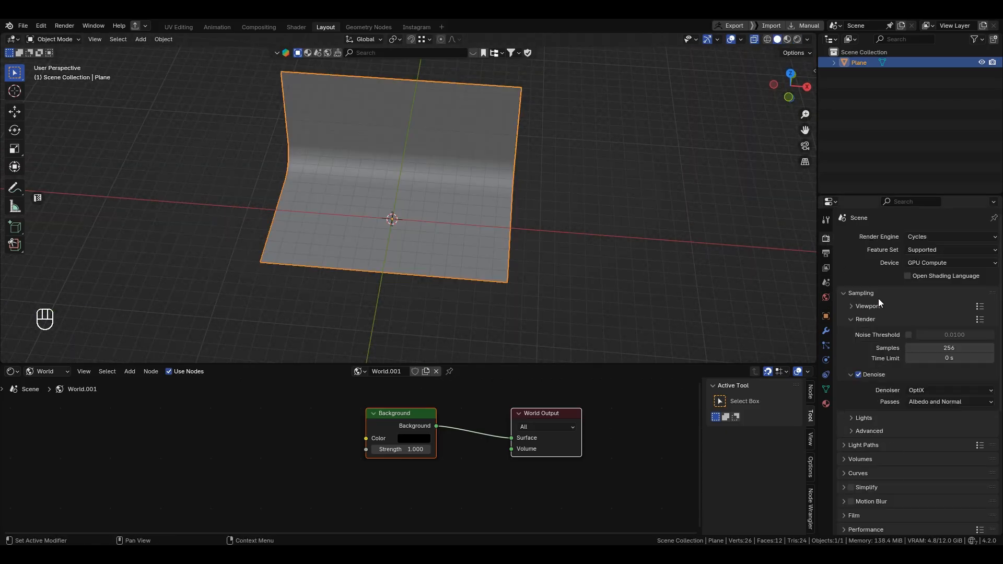
click(850, 307)
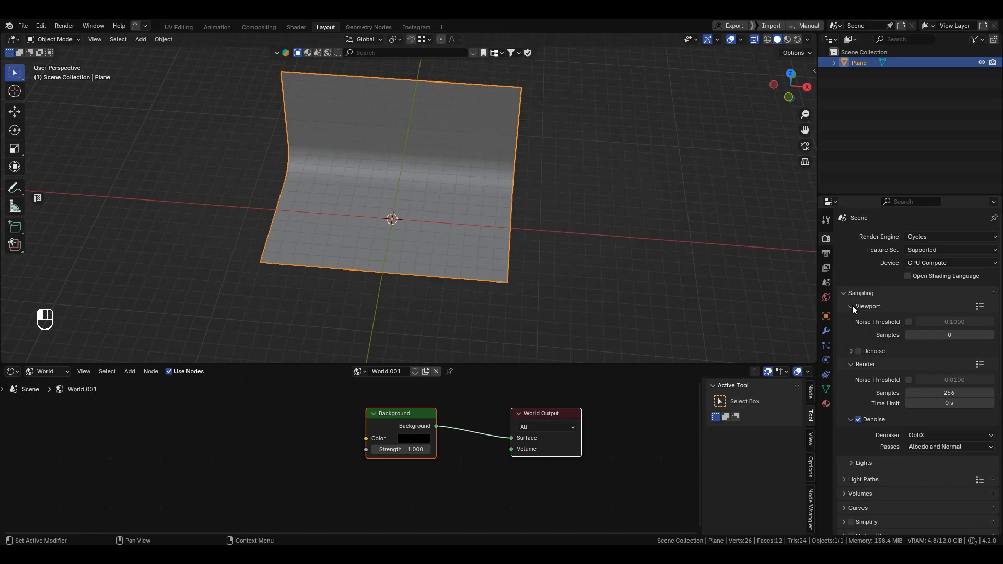
click(951, 335)
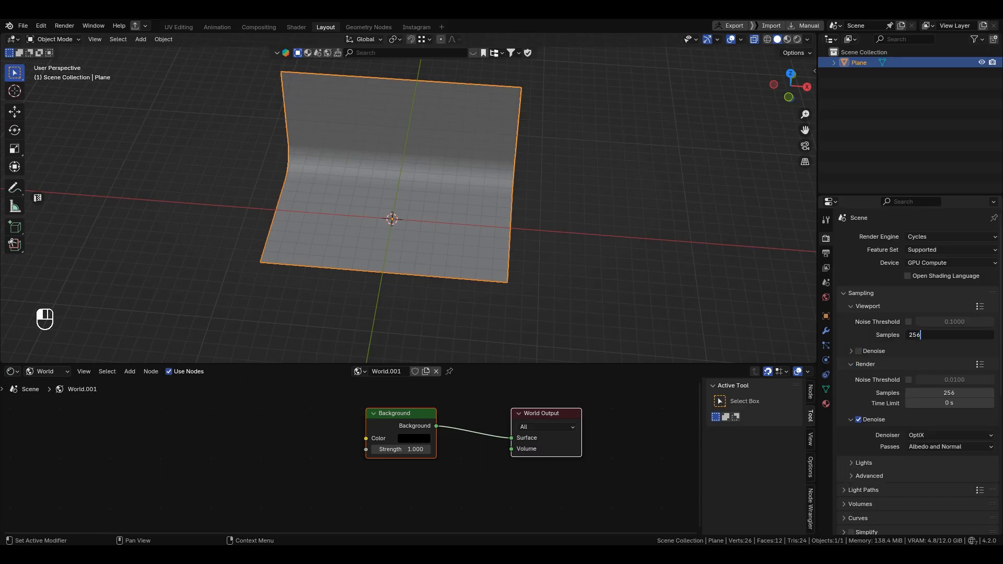
key(Return)
Examine the backdrop from several angles, comparing rendered and solid viewport shading
click(797, 40)
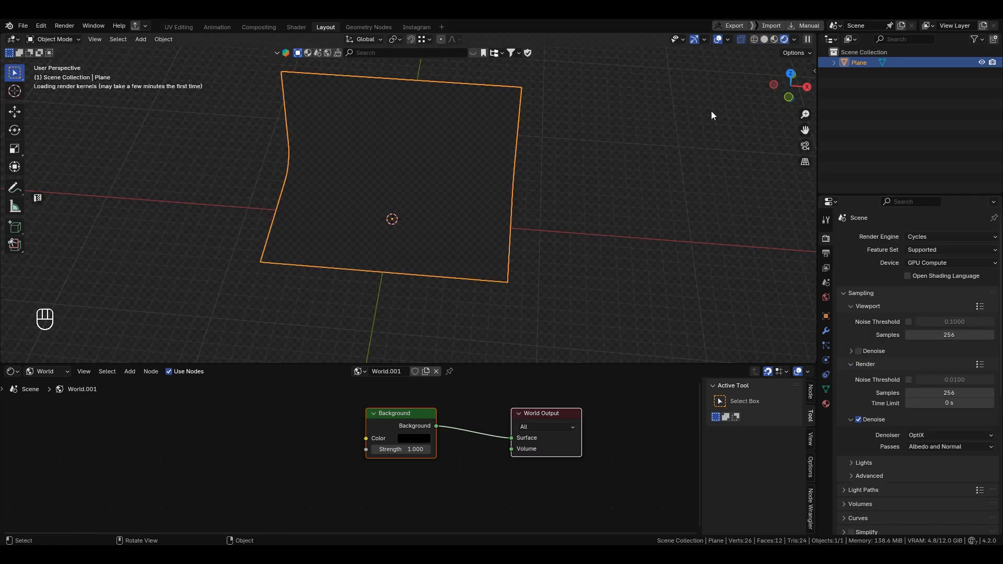
middle_drag(710, 111, 456, 197)
scroll(456, 197, up, 2)
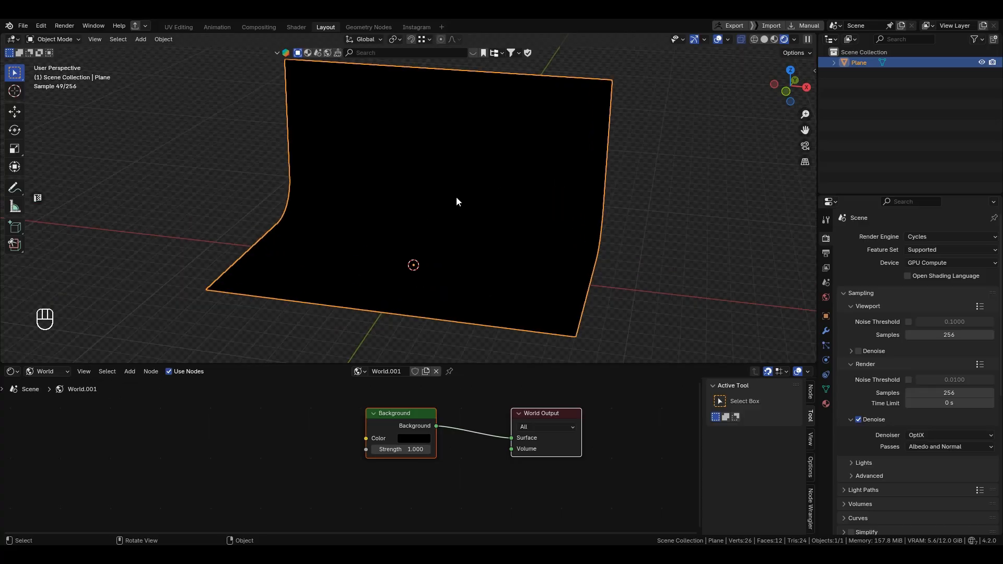
key(shift)
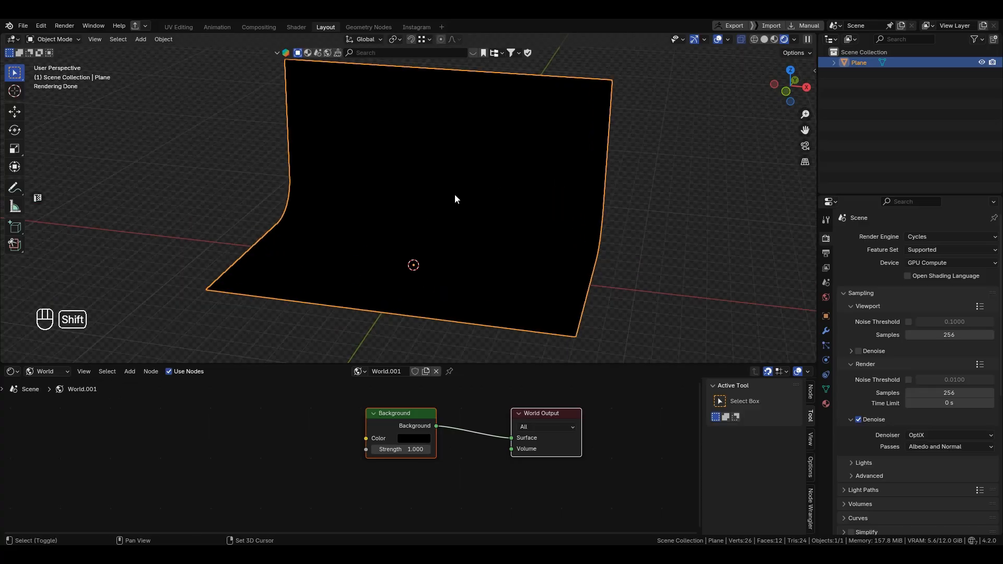
key(shift+a)
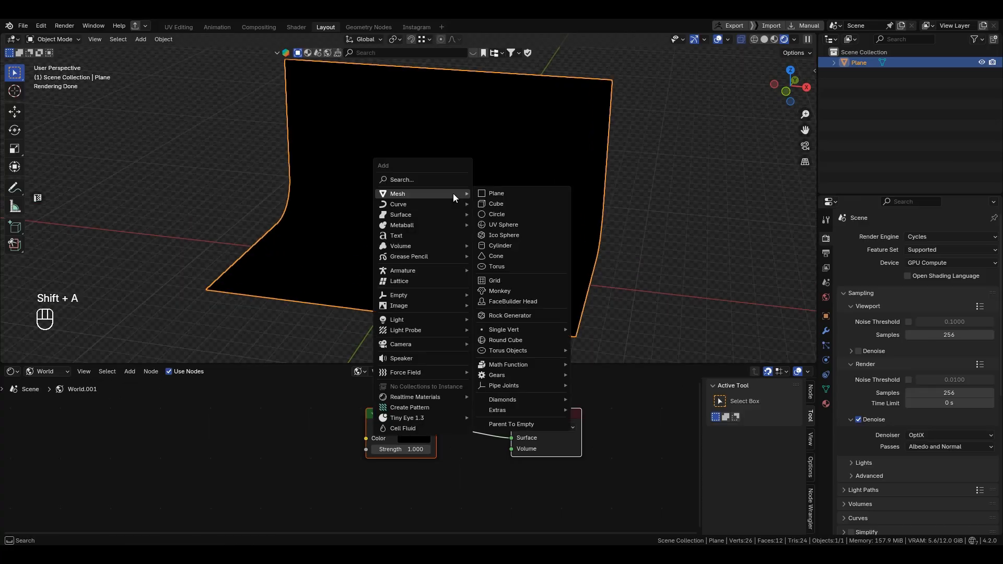
alt+drag(506, 197, 515, 205)
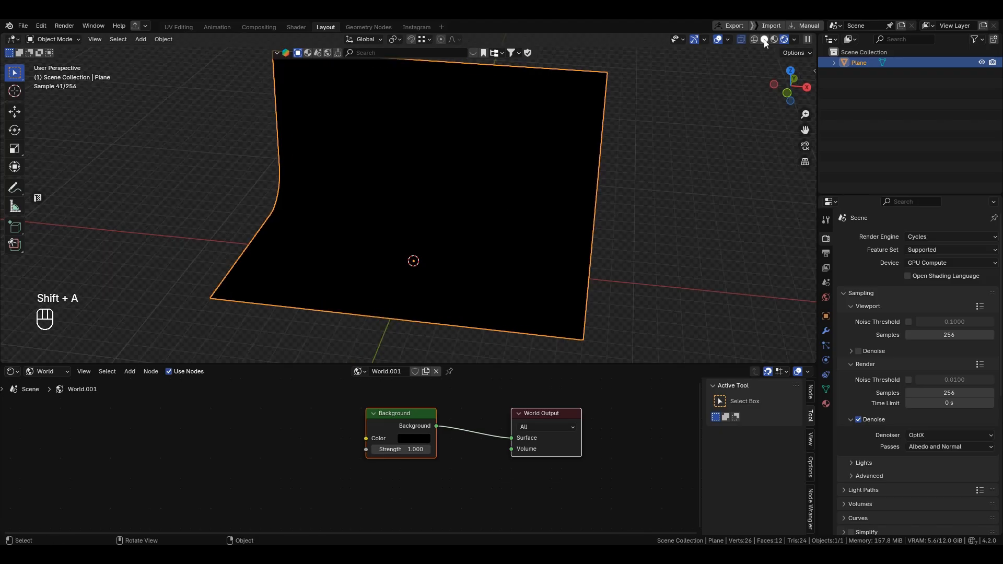
click(765, 40)
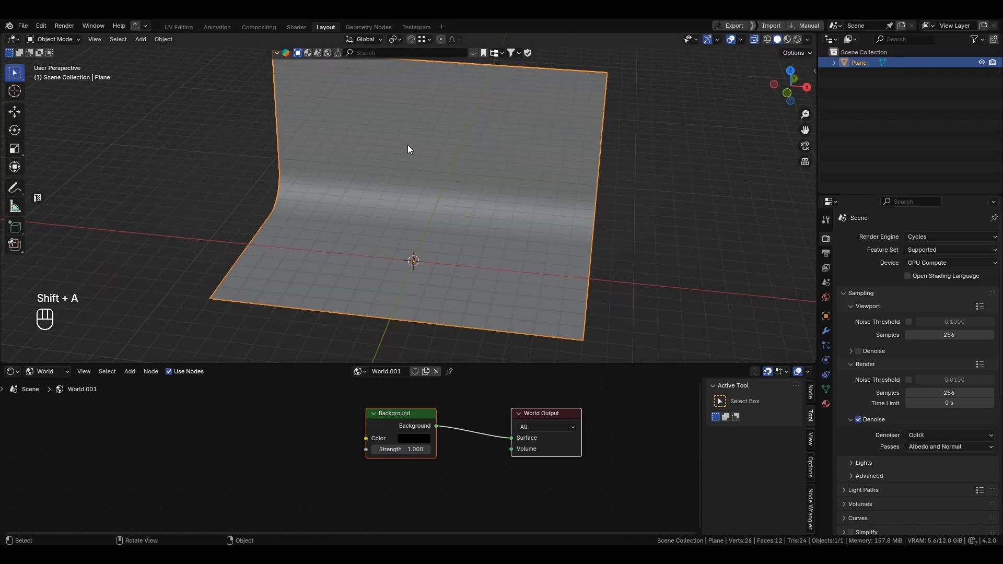
mouse_move(408, 146)
alt+mouse_down()
mouse_move(331, 130)
mouse_move(413, 156)
alt+mouse_up()
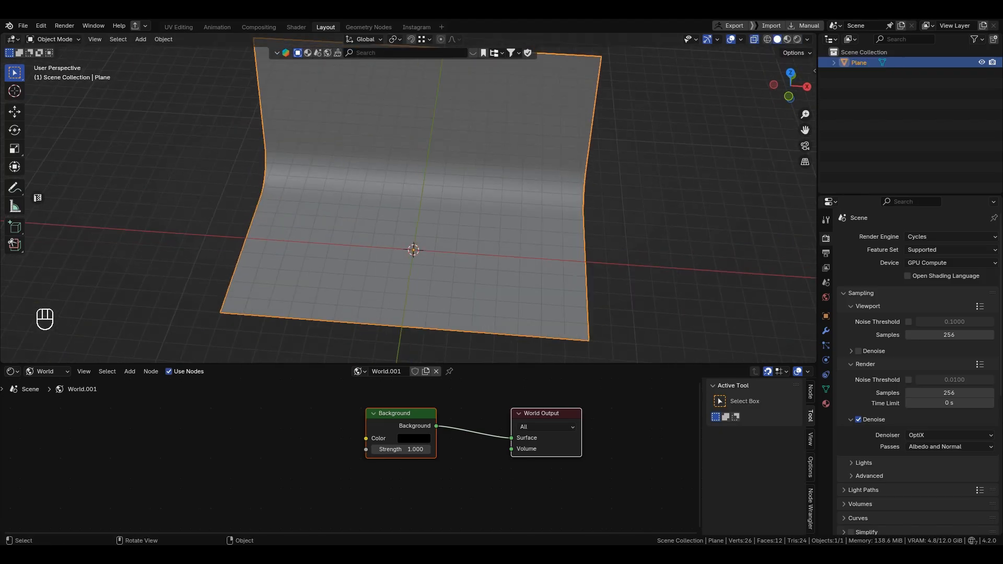
click(798, 39)
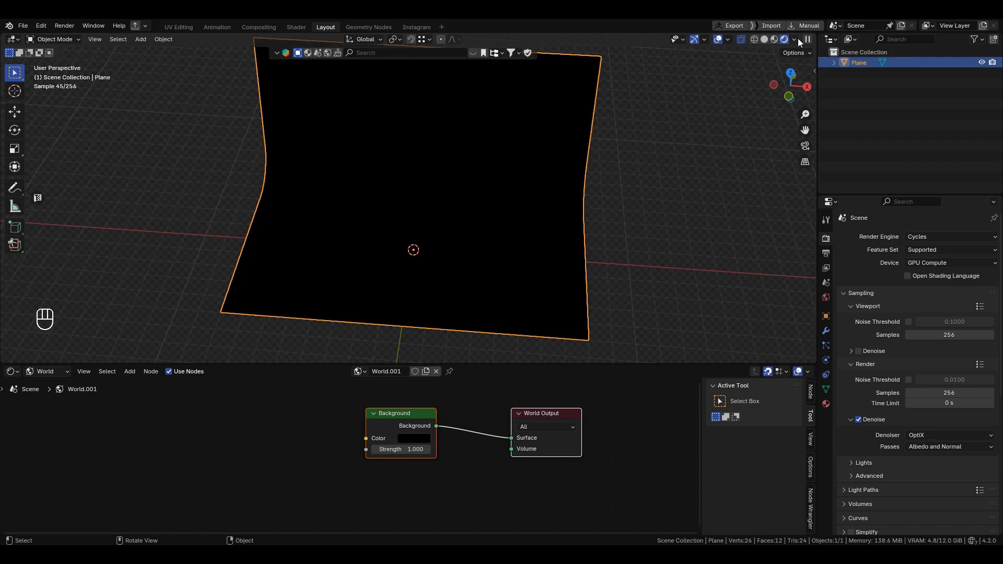
mouse_move(414, 174)
alt+mouse_down()
mouse_move(417, 212)
mouse_move(455, 195)
alt+mouse_up()
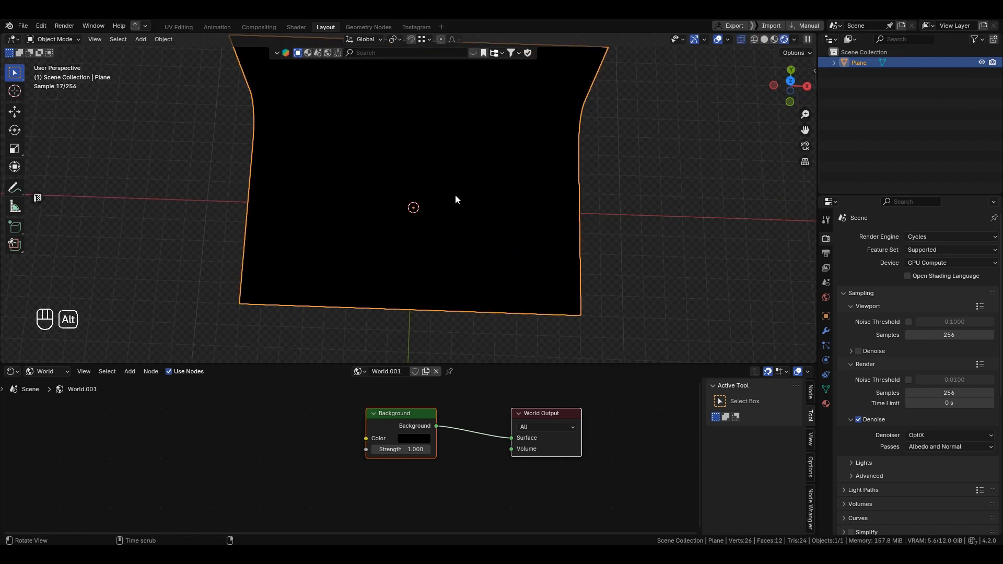
click(764, 39)
In the top orthographic view, add a 10 m plane and scale it down uniformly to about 0.193
alt+drag(541, 162, 475, 208)
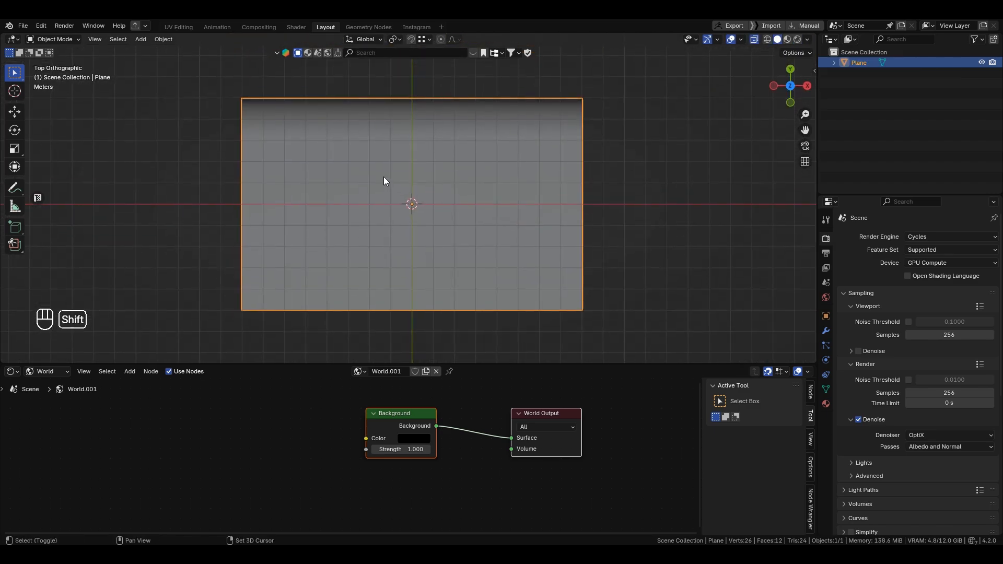
key(shift+a)
mouse_move(383, 180)
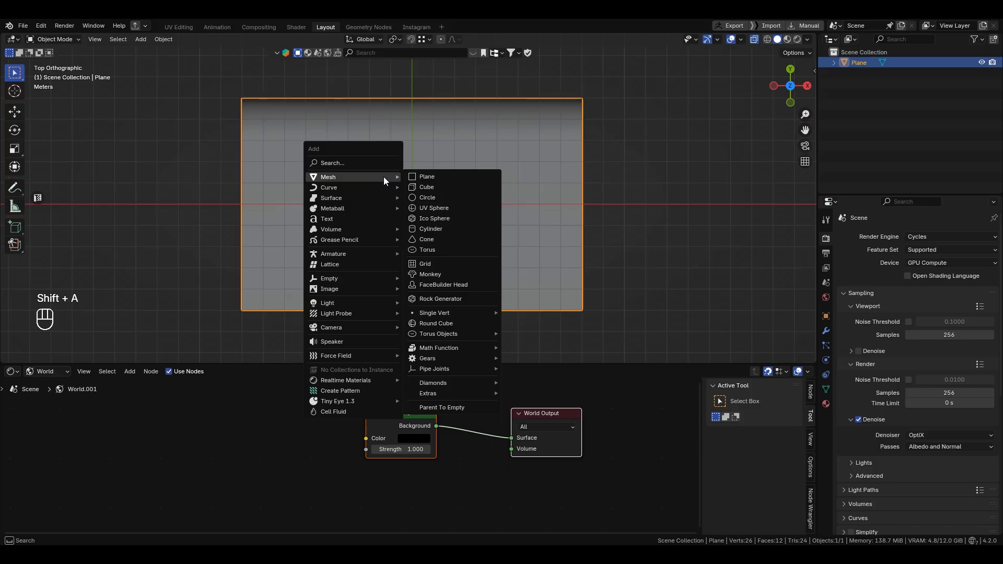
click(426, 178)
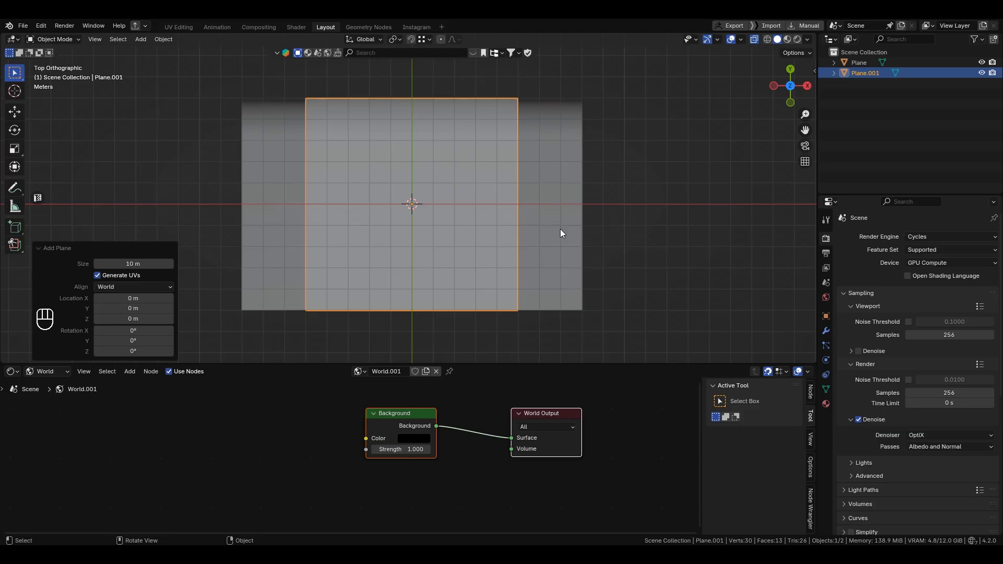
key(s)
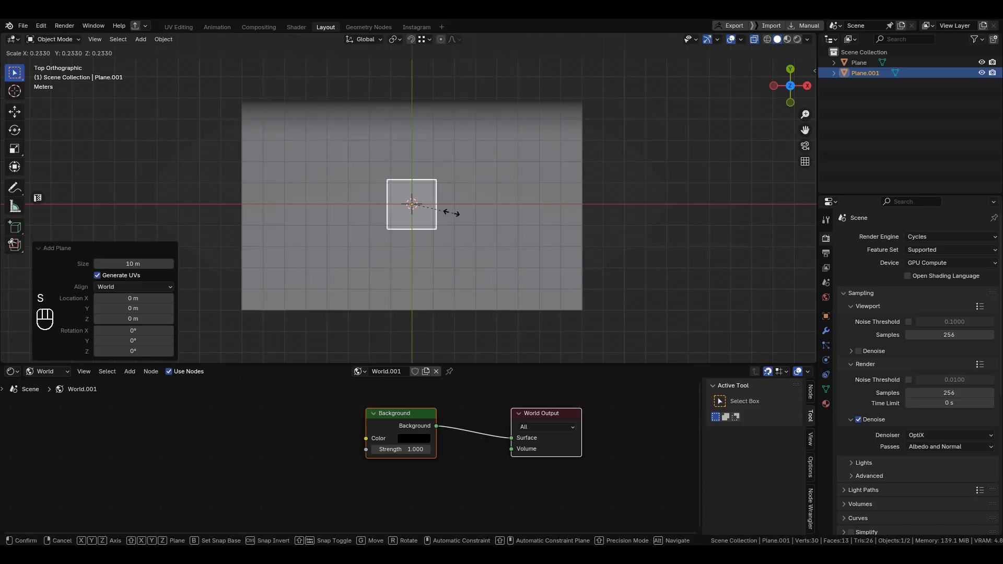
click(447, 212)
Move the small plane about -6.25 m in X and 3.42 m in Y, and apply its rotation and scale
key(g)
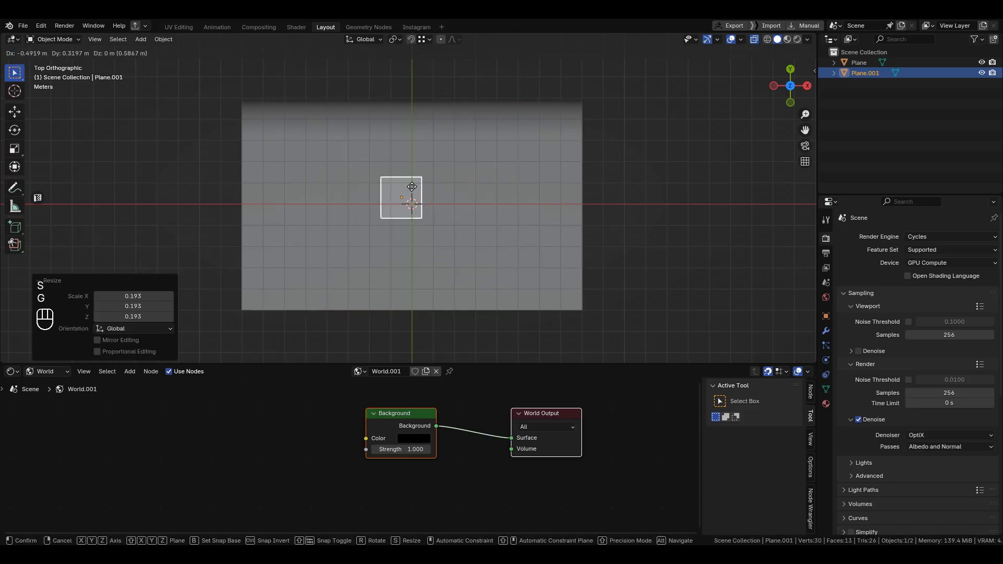
click(313, 138)
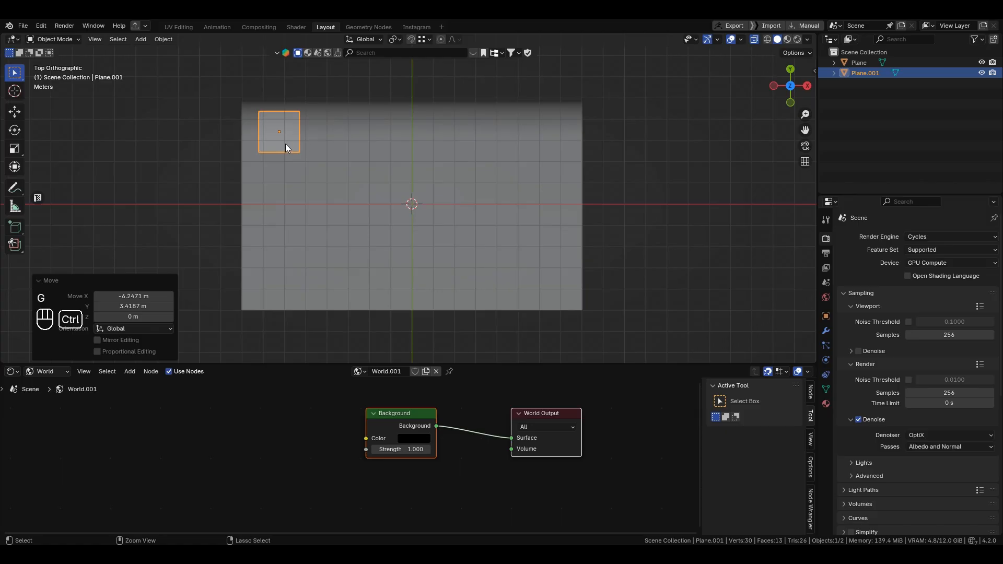
key(ctrl+a)
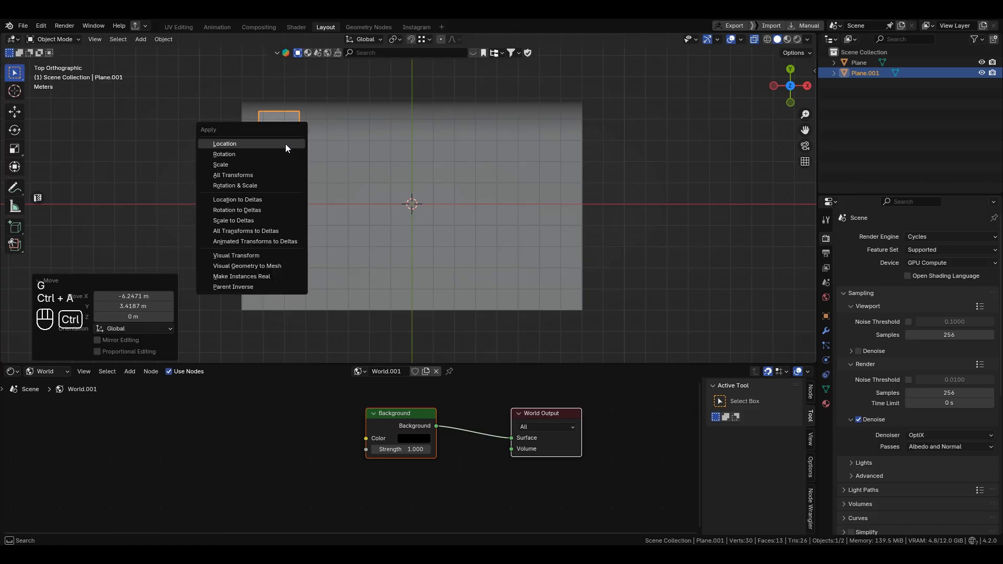
click(263, 186)
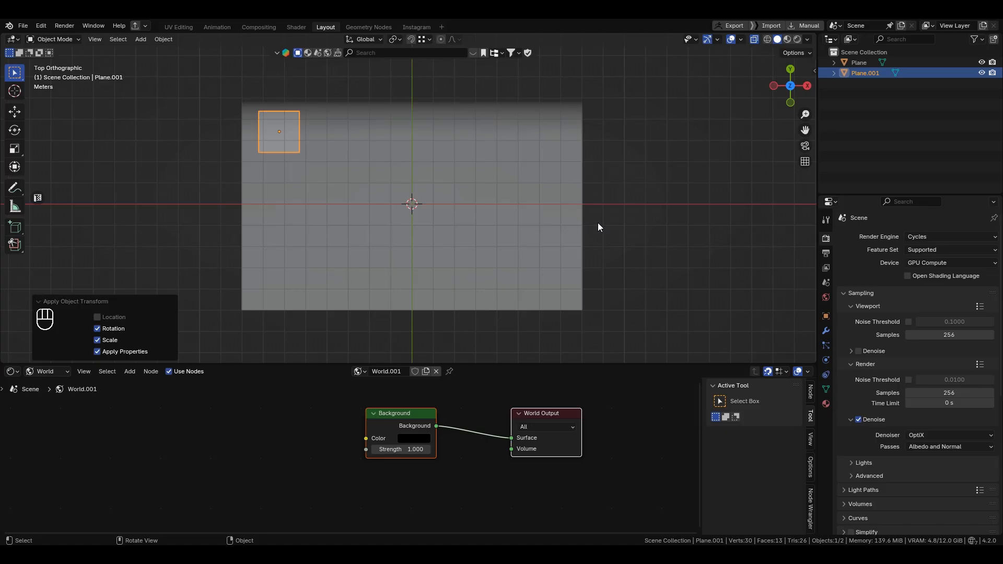
Add an Array modifier to the small plane with a relative offset X factor of 1.3
click(825, 332)
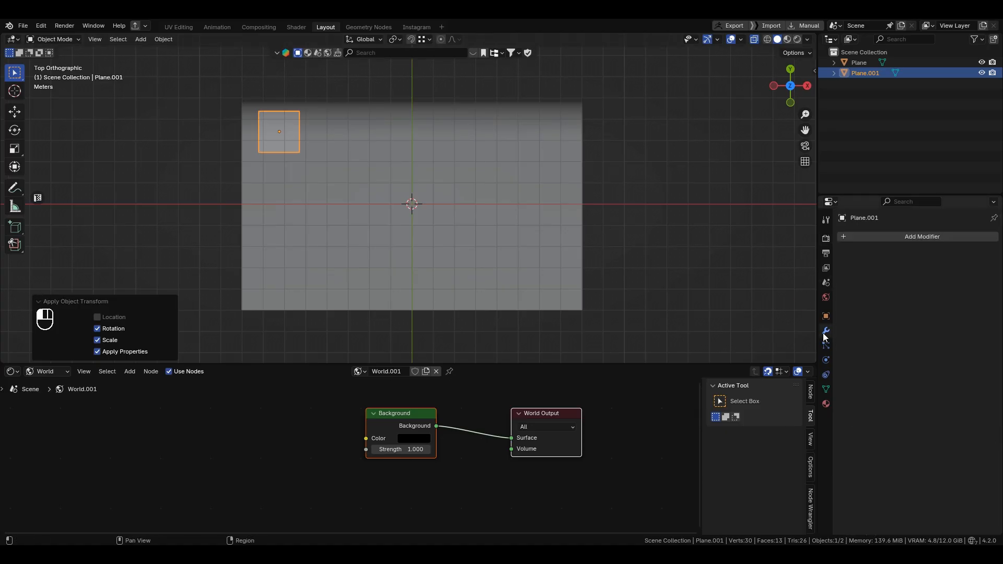
click(852, 236)
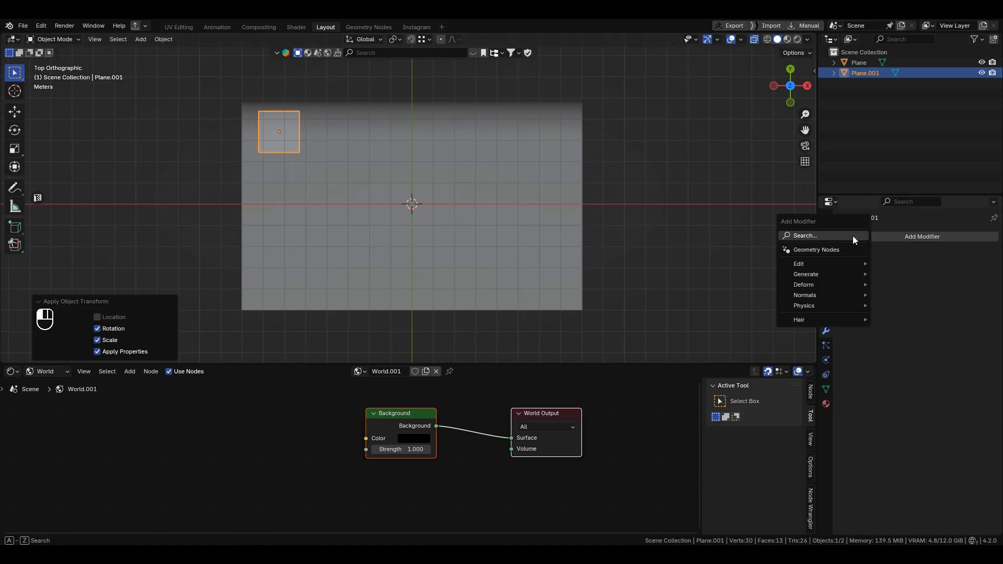
mouse_move(831, 274)
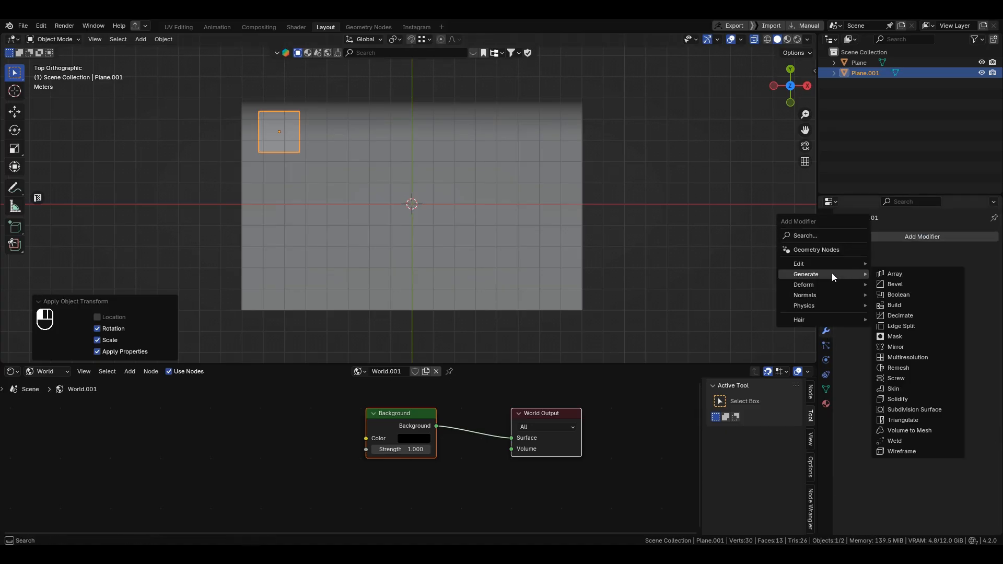
click(886, 273)
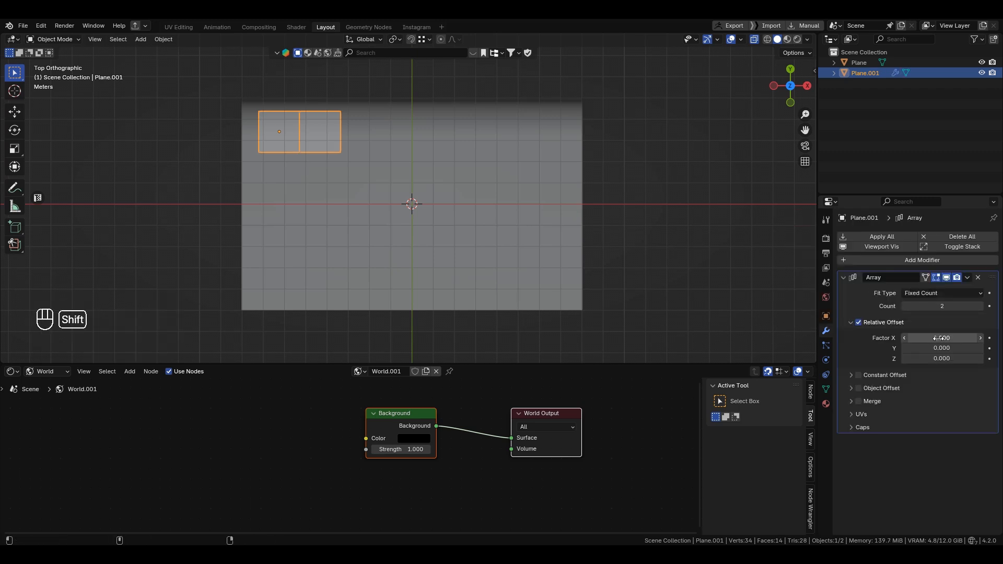
shift+drag(935, 338, 984, 338)
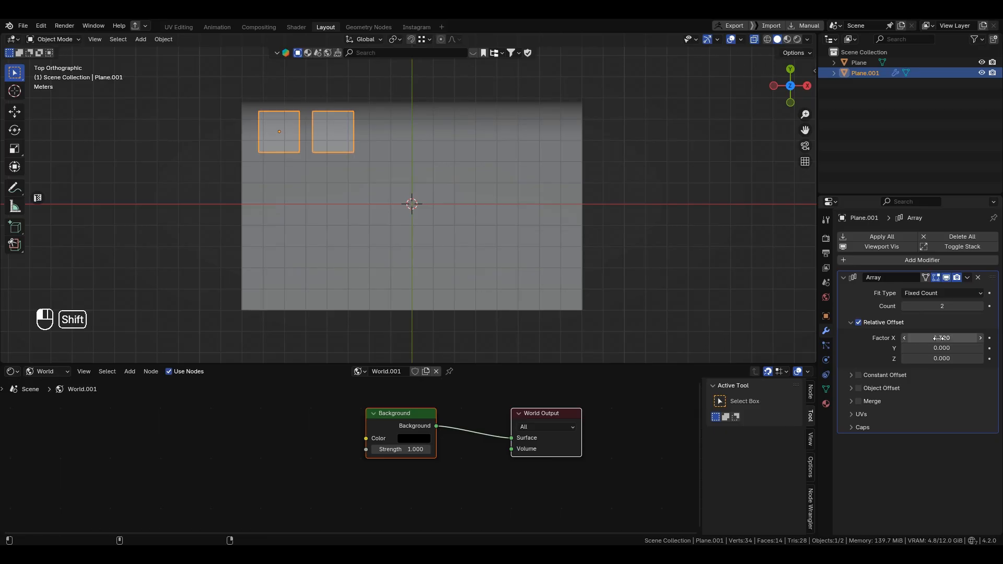
click(946, 339)
text(1.3)
key(Return)
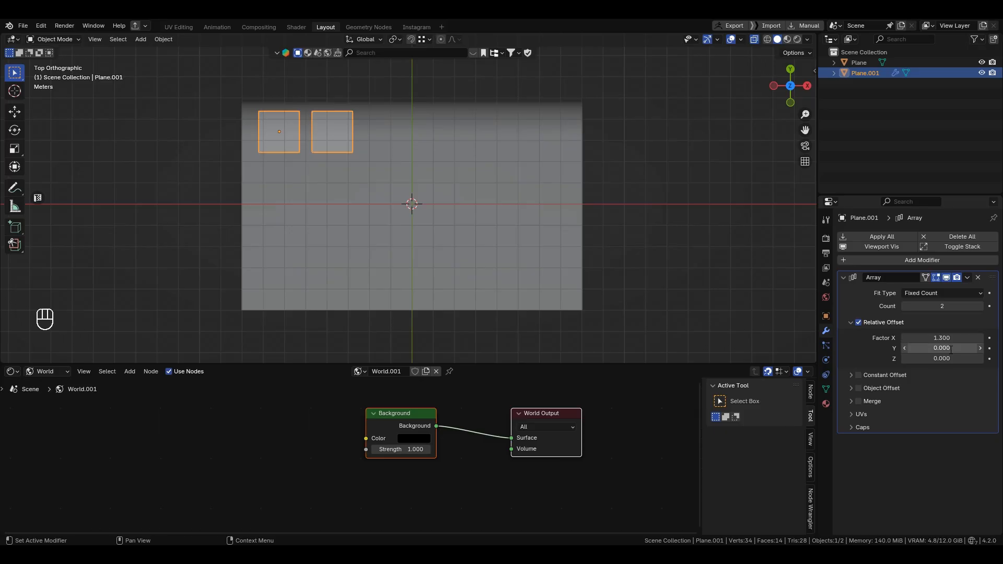
Set the array count to 6 and shift the row of planes about 0.02 m in X and -0.29 m in Y
click(980, 307)
click(980, 307)
click(979, 307)
click(980, 307)
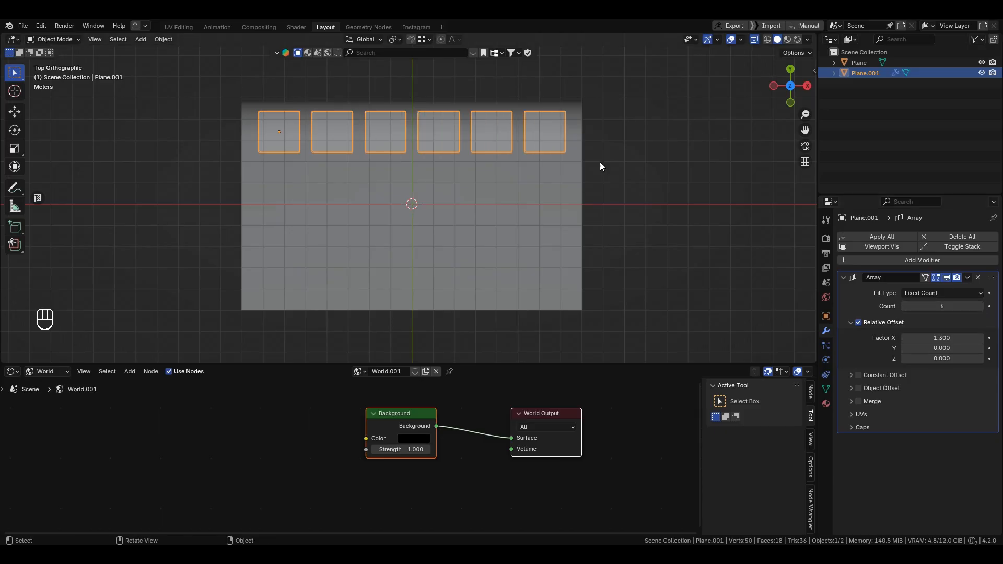
key(g)
key(shift)
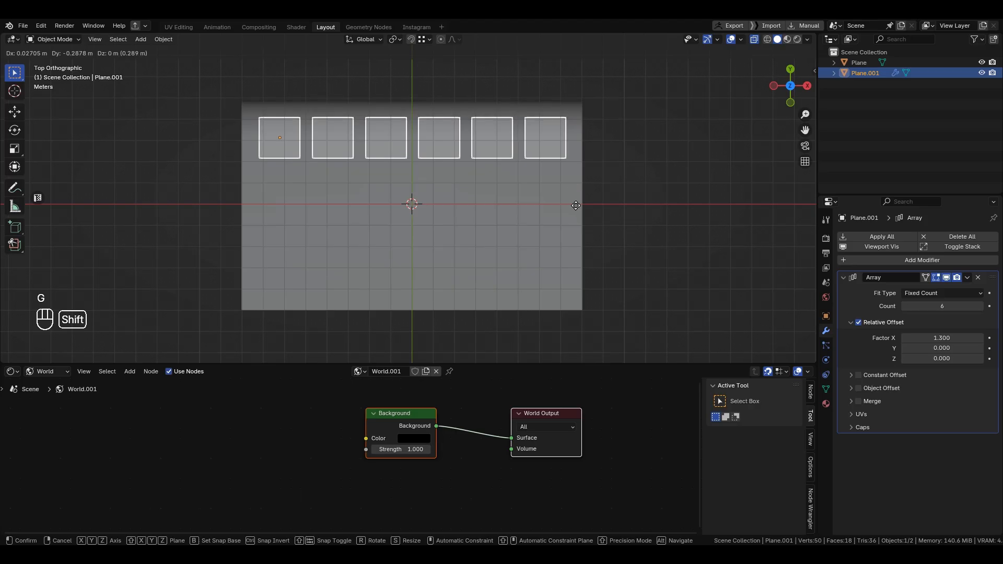
click(575, 205)
scroll(475, 177, down, 2)
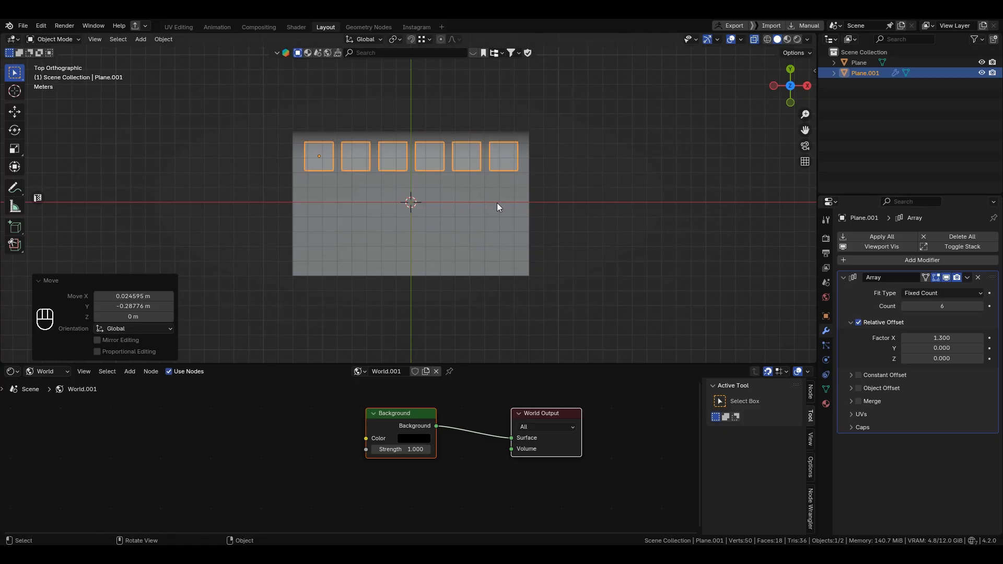
Duplicate the Array modifier on the small planes and set the copy's relative offset X factor to 0
click(844, 278)
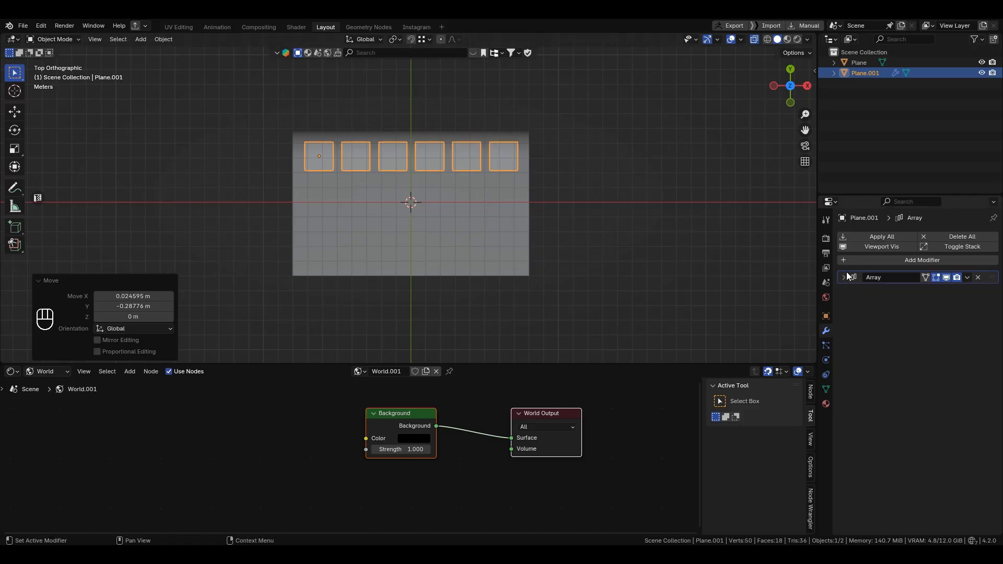
click(967, 277)
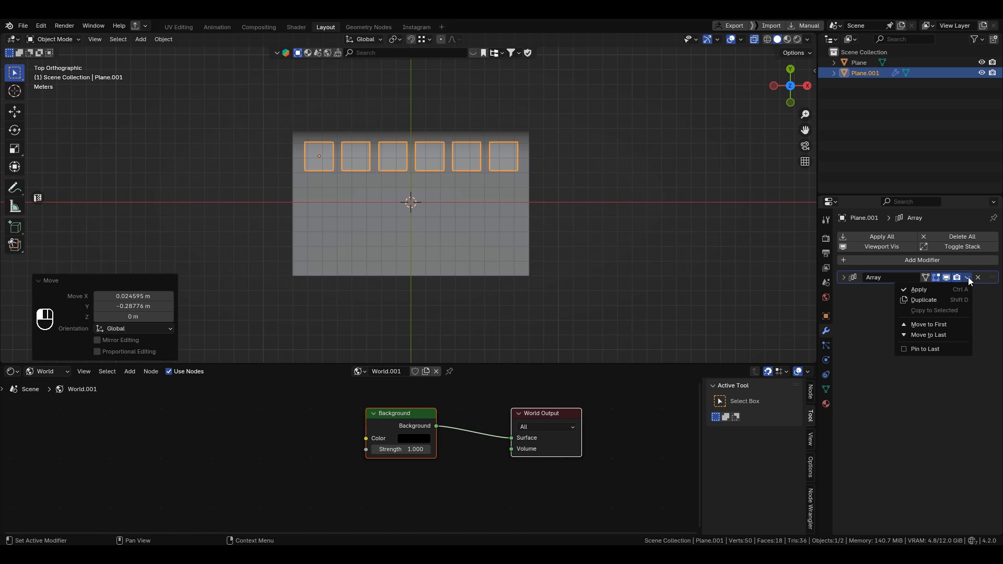
click(951, 302)
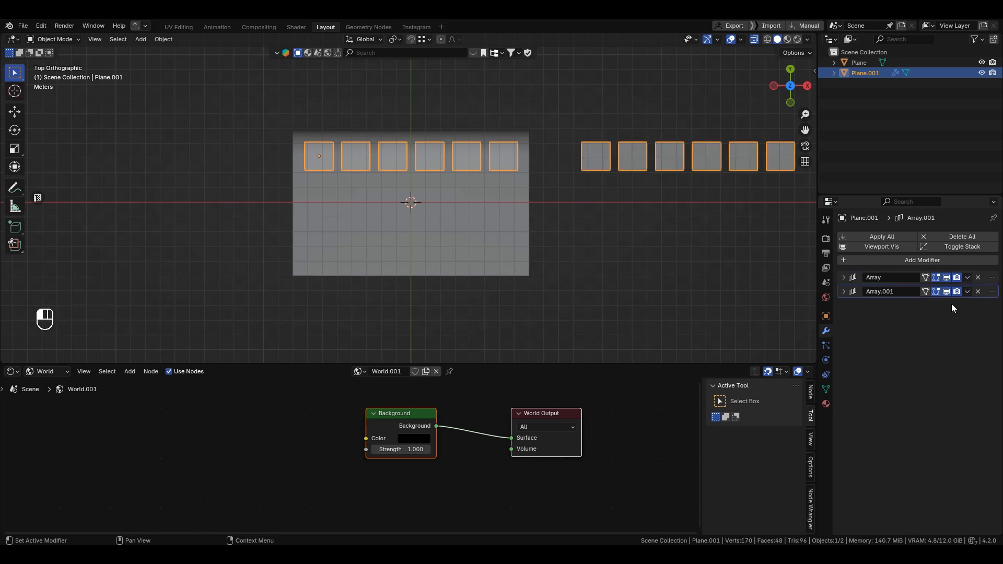
click(842, 291)
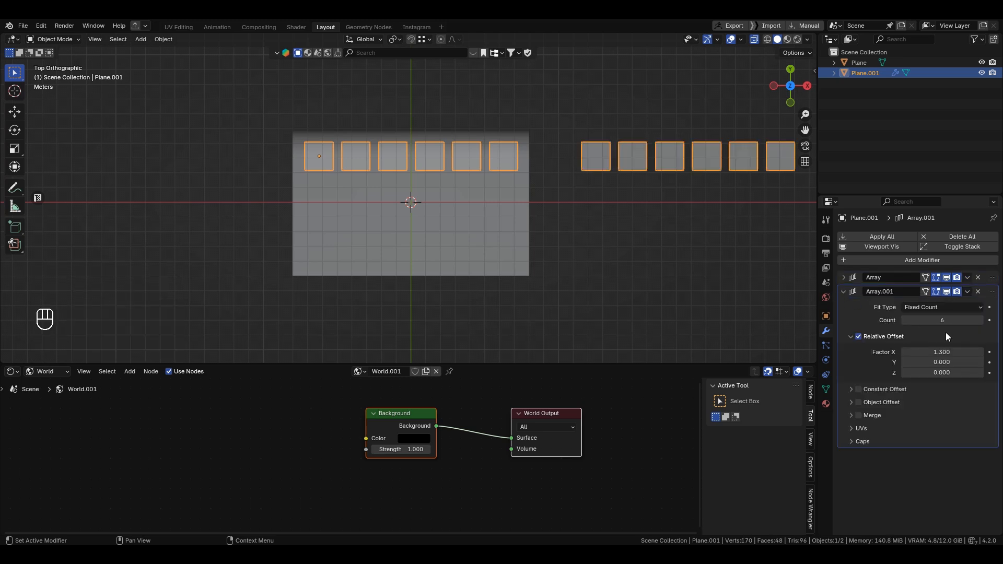
double_click(942, 352)
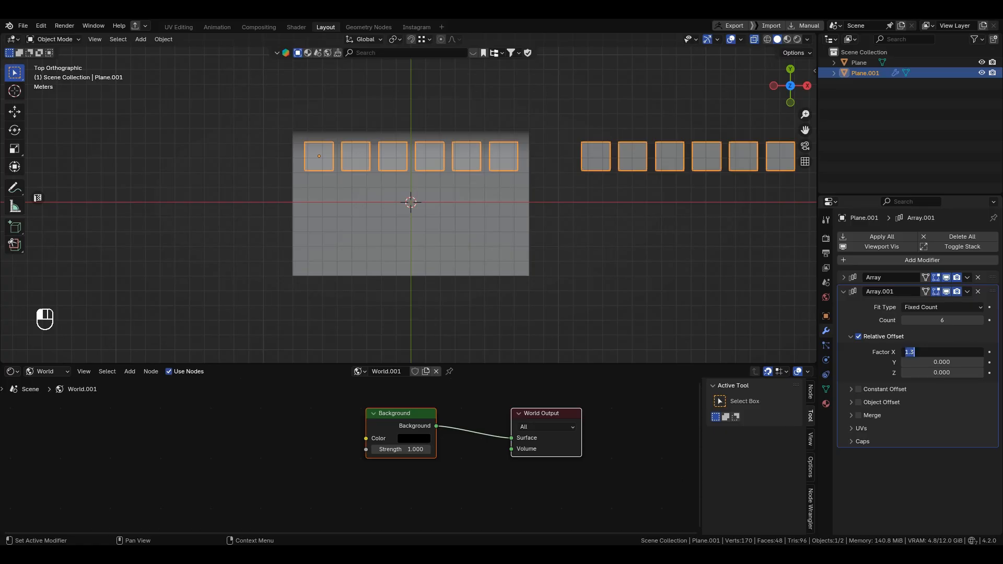
text(0)
key(Return)
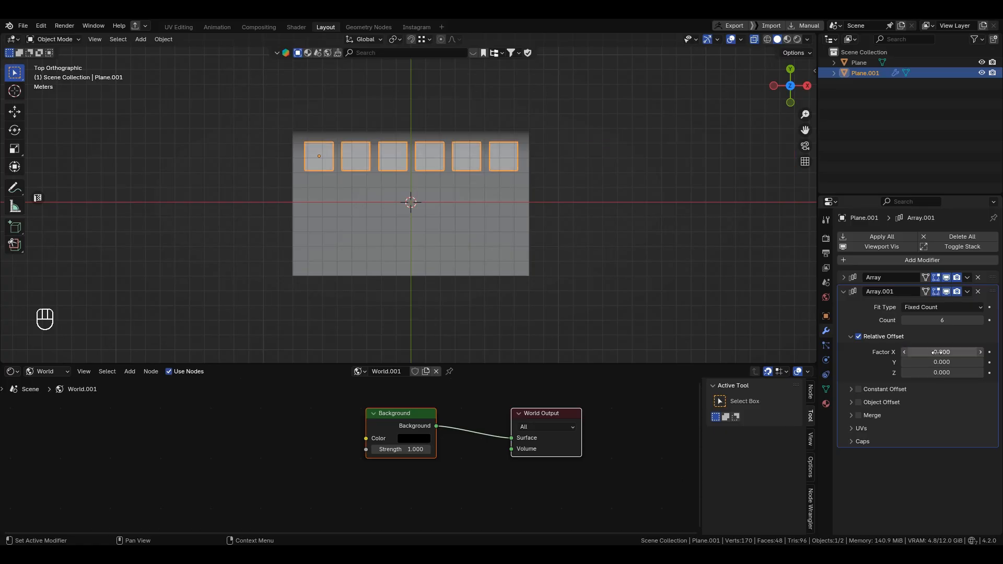
Set the second array's count to 3 and its relative offset Y factor to -1.5
shift+drag(935, 362, 870, 362)
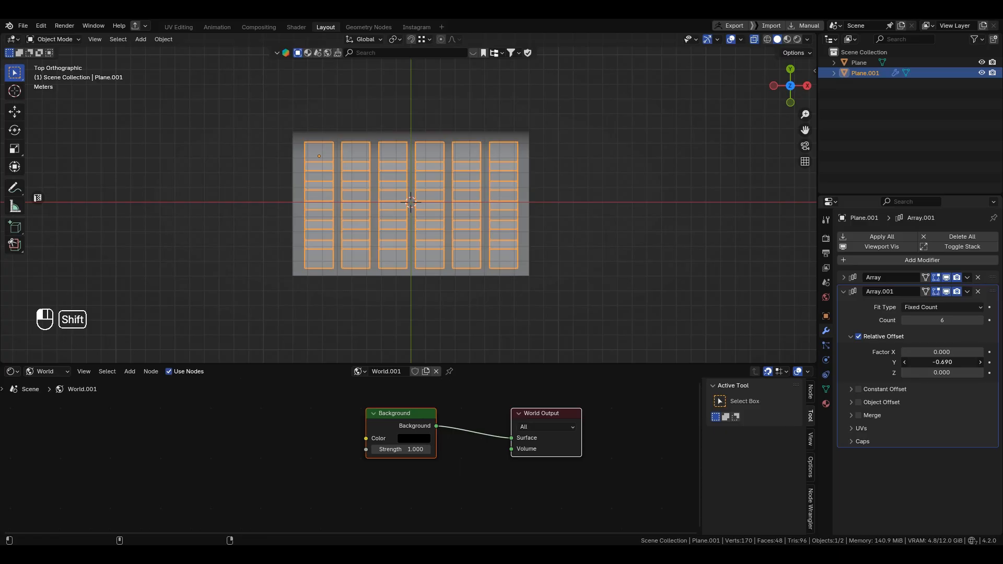
click(904, 320)
click(904, 321)
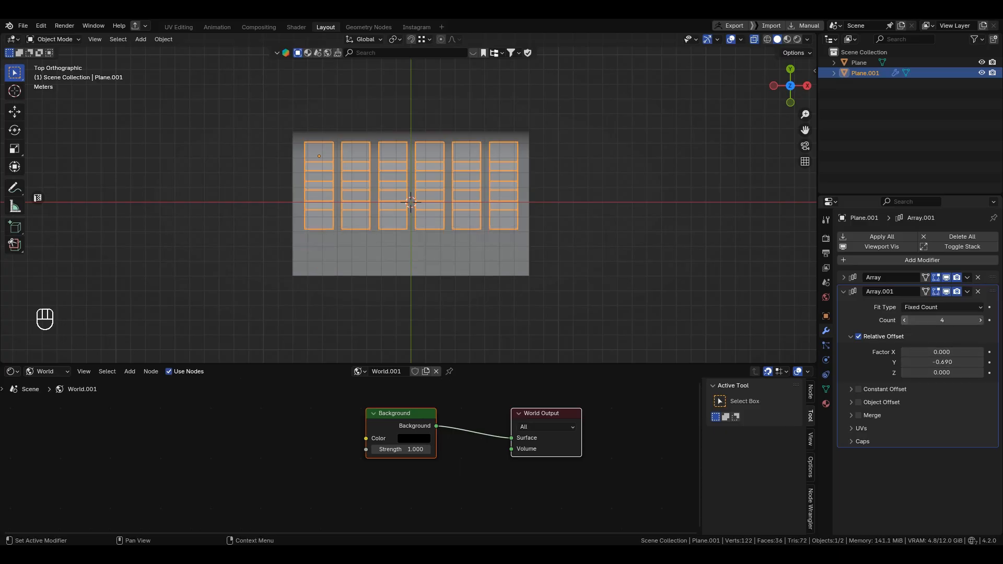
click(904, 321)
shift+drag(934, 362, 879, 362)
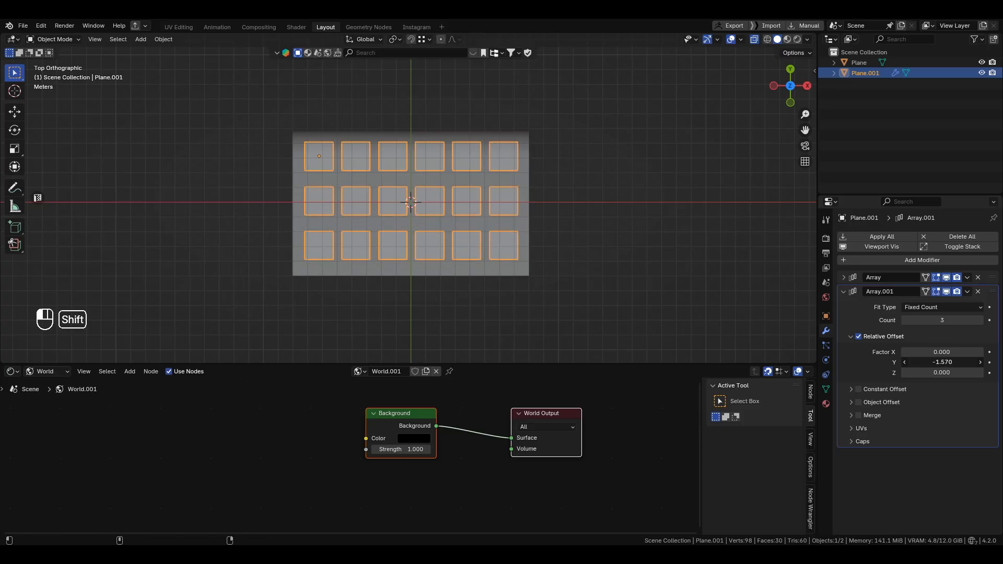
click(955, 362)
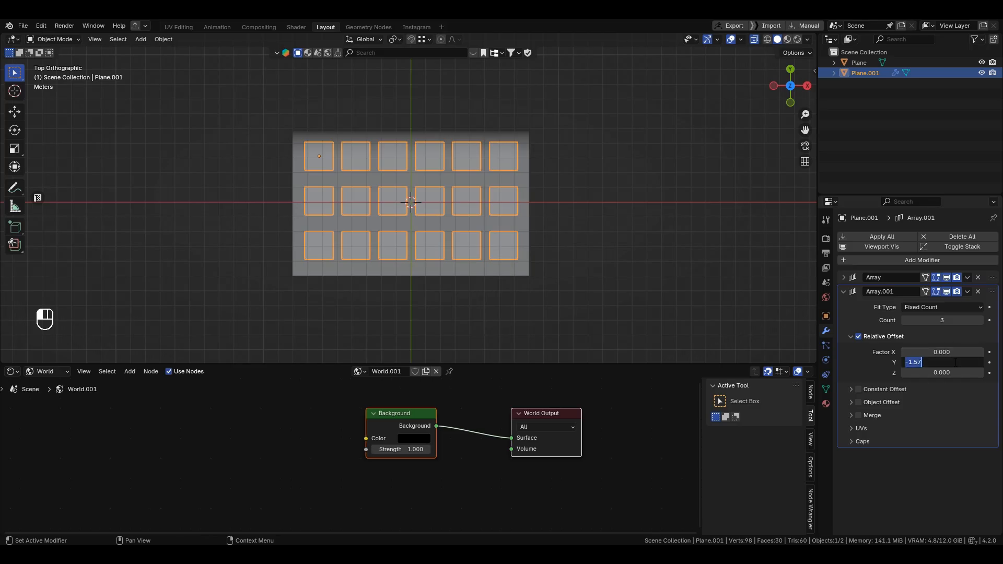
text(+)
key(BackSpace)
key(BackSpace)
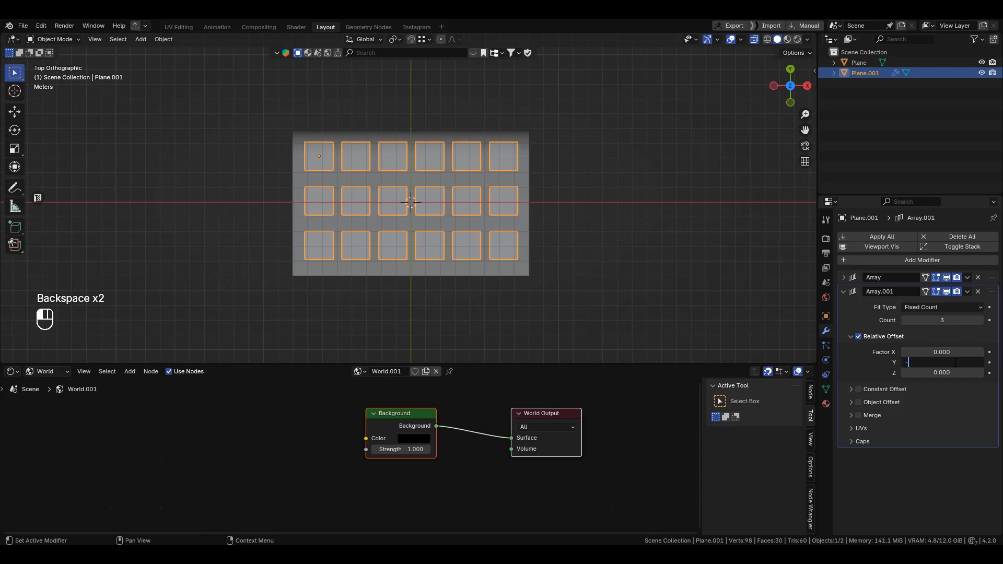
text(-1.5)
key(Return)
Centre the plane grid over the backdrop floor, shifting it about 0.2 m in X and -0.32 m in Y and scaling it to about 0.96
key(g)
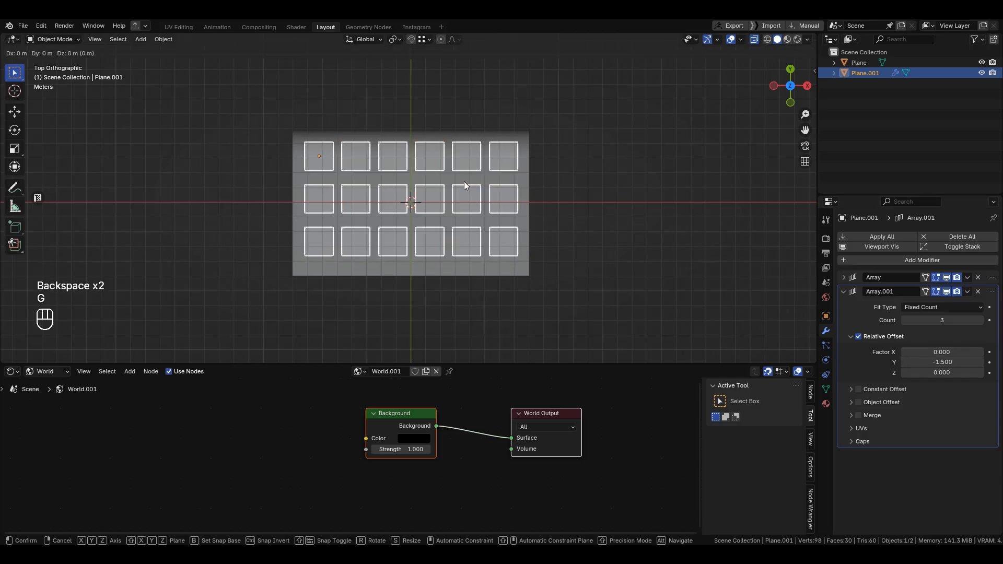
click(463, 217)
key(s)
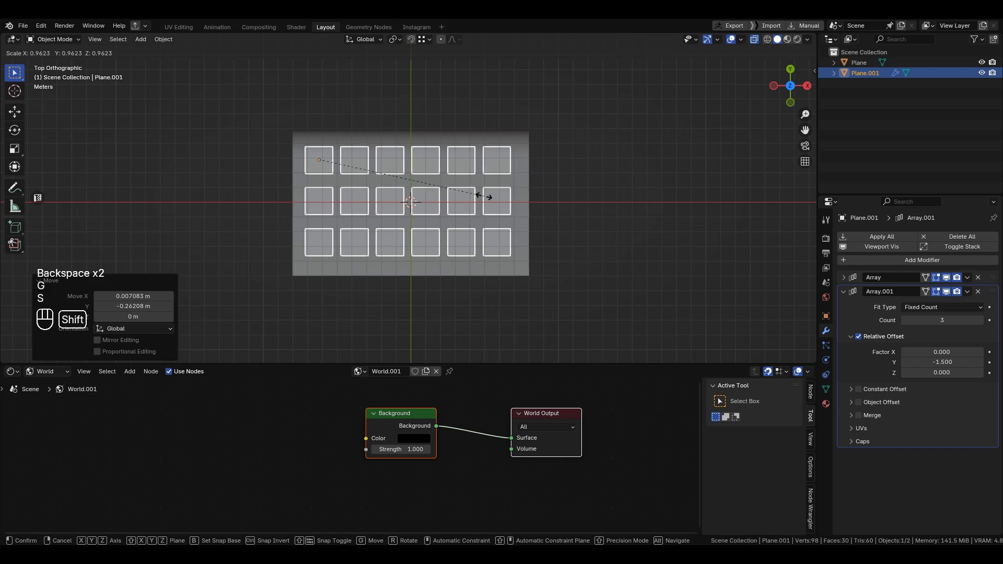
click(500, 204)
key(g)
click(505, 208)
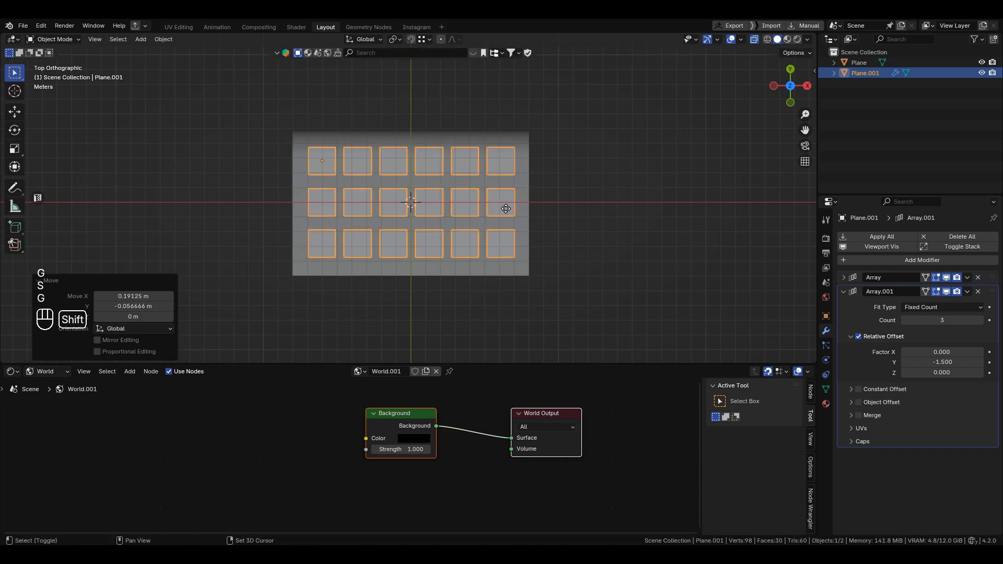
Raise the plane grid about 7.95 m in Z above the backdrop floor
alt+middle_drag(505, 208, 475, 208)
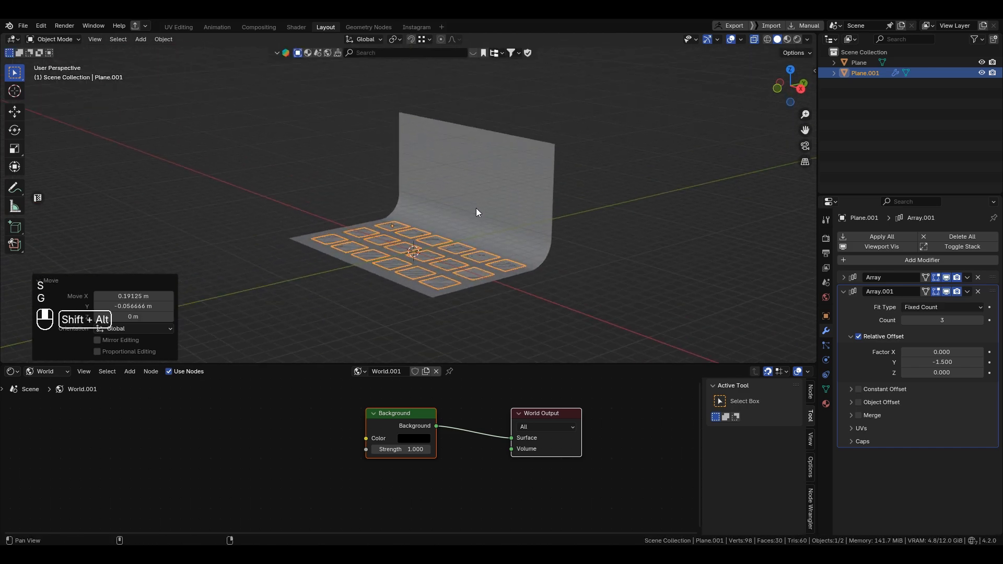
key(g)
key(z)
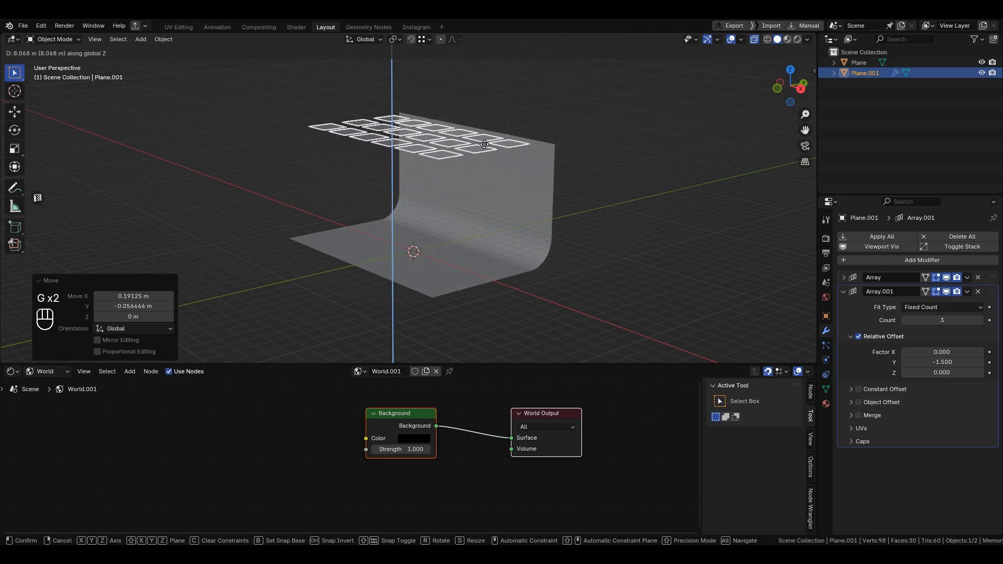
click(484, 147)
alt+middle_drag(484, 146, 513, 165)
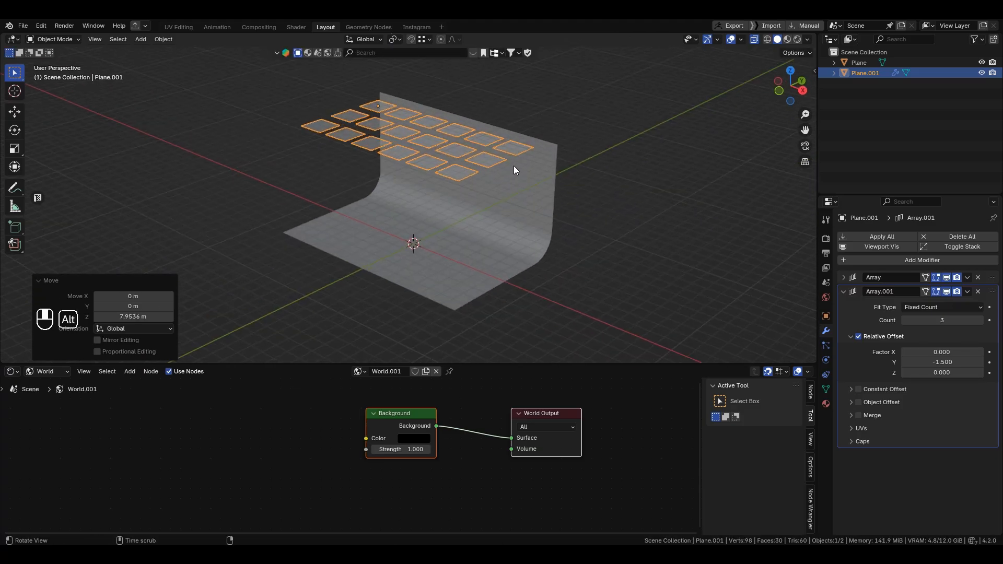
click(843, 291)
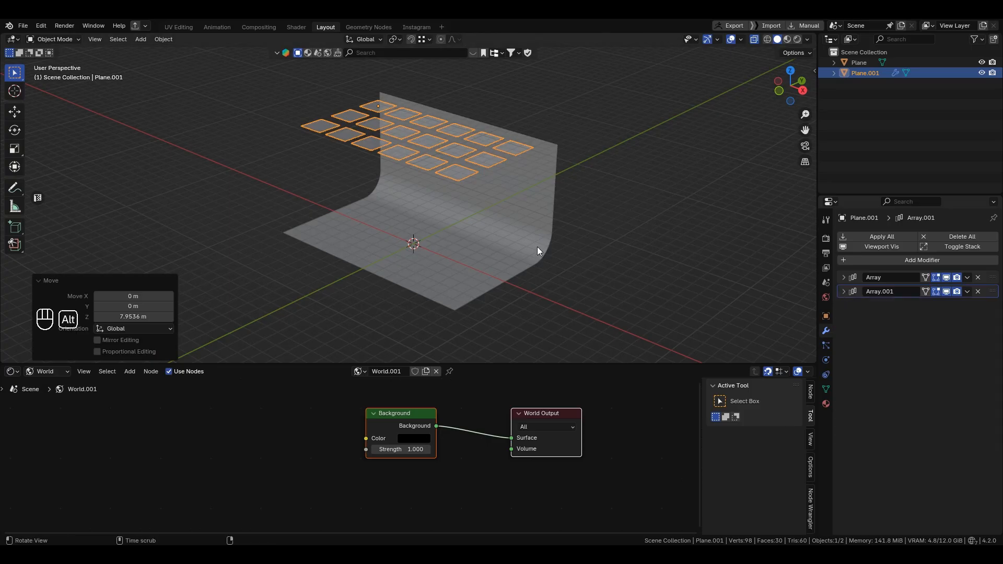
Rename the curved backdrop object as Base_Studio
mouse_move(537, 247)
alt+middle_down()
mouse_move(500, 240)
mouse_move(525, 258)
alt+middle_up()
click(500, 240)
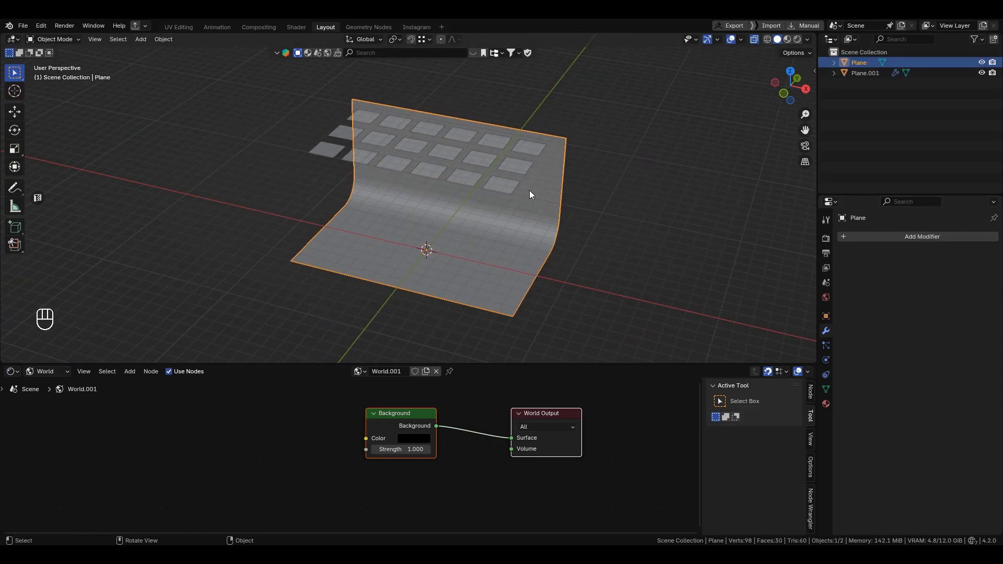
double_click(864, 62)
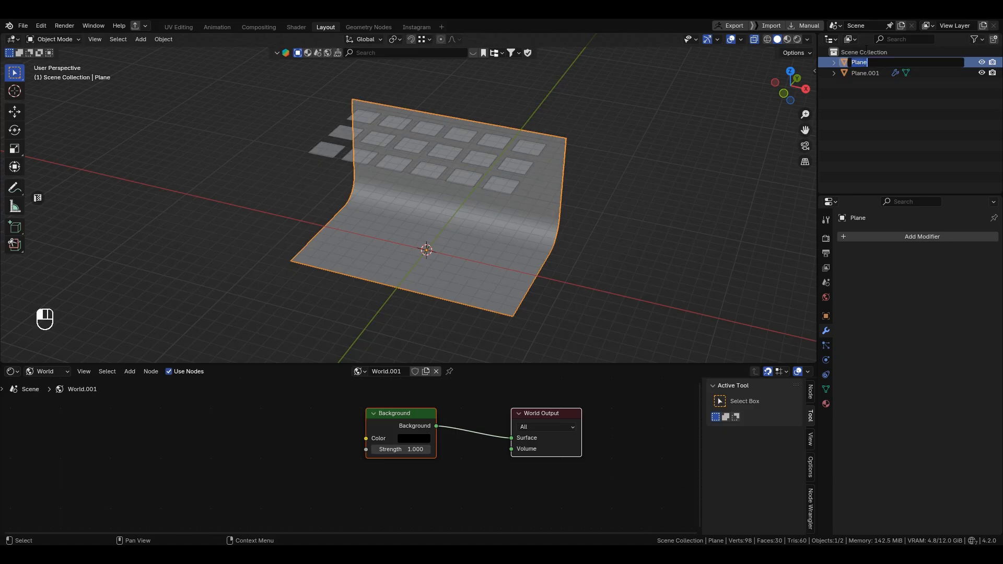
click(535, 212)
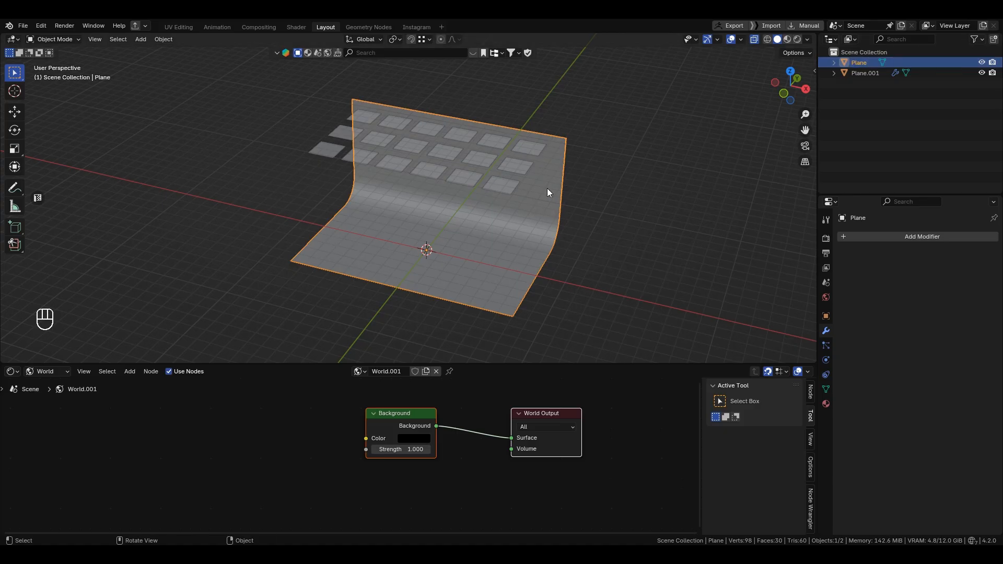
key(F2)
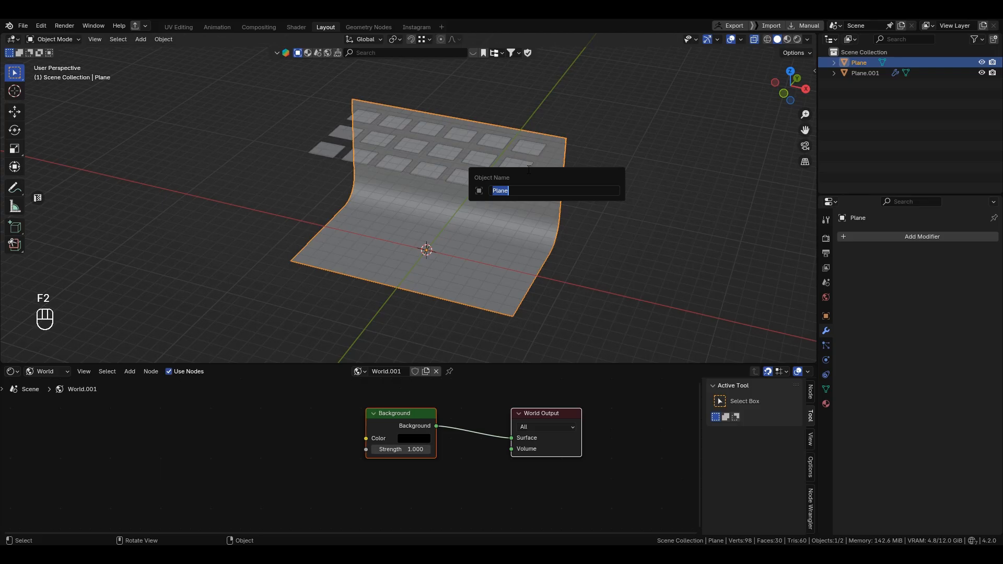
text(Base_Studio)
key(Return)
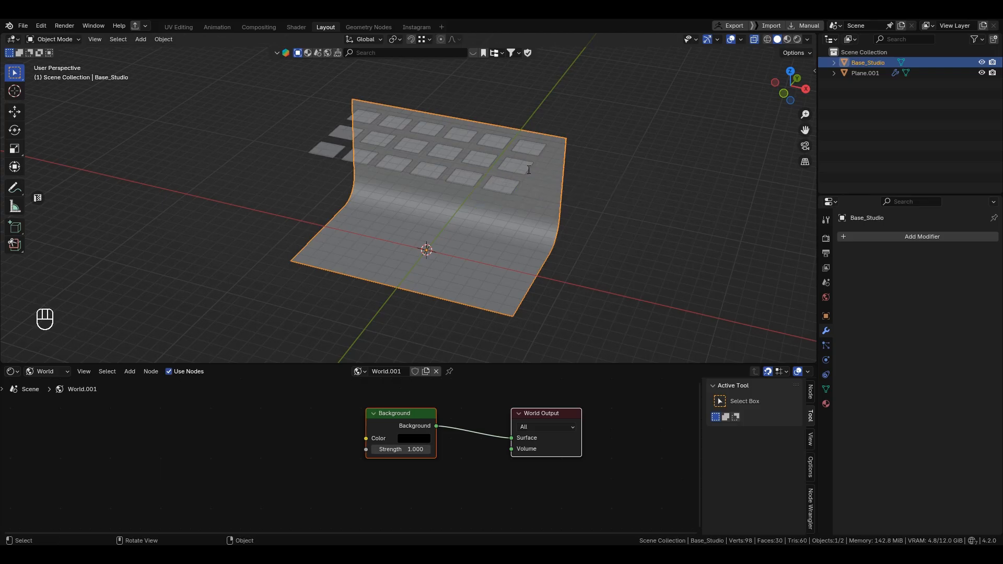
Rename the arrayed grid of planes as Luz_Topo
click(520, 167)
key(F2)
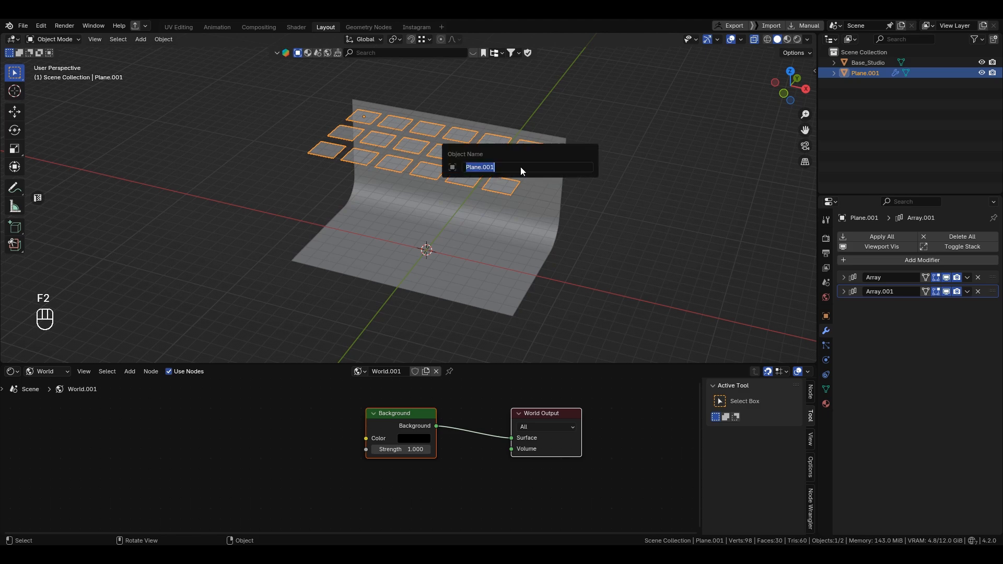
text(Luz_)
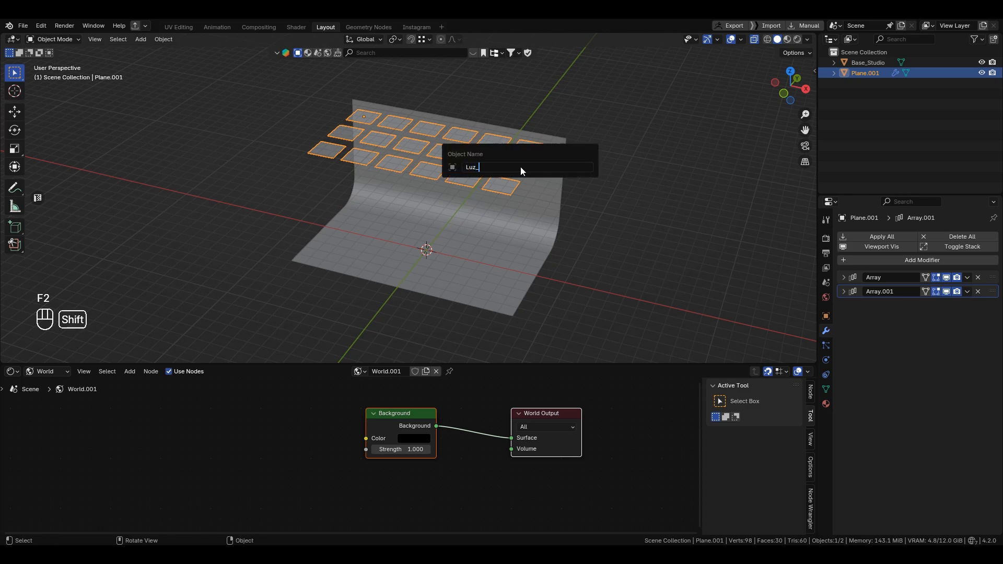
text(Topo)
key(Return)
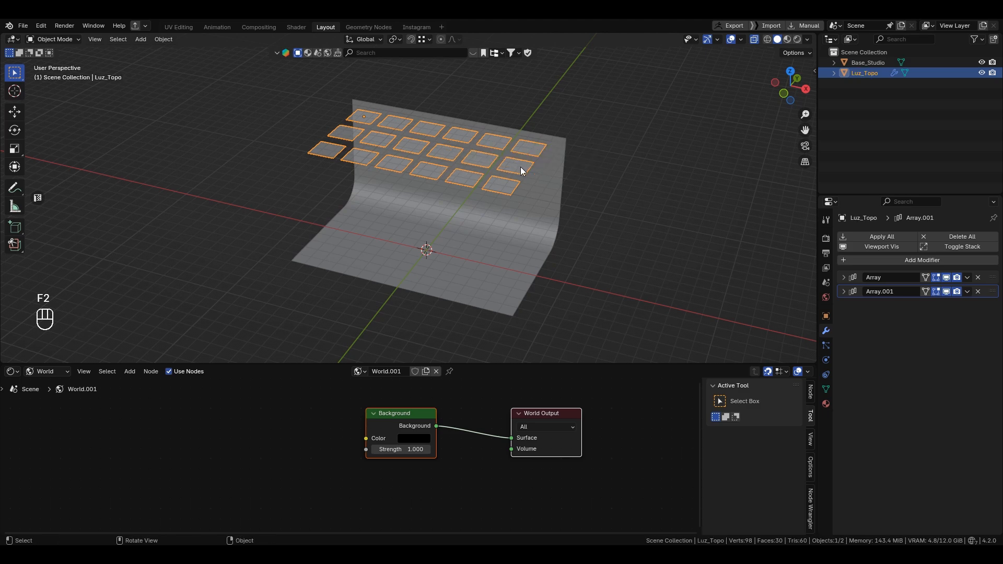
Add a 10 m plane at the origin and rotate it 90° about the Y axis
alt+drag(514, 197, 553, 172)
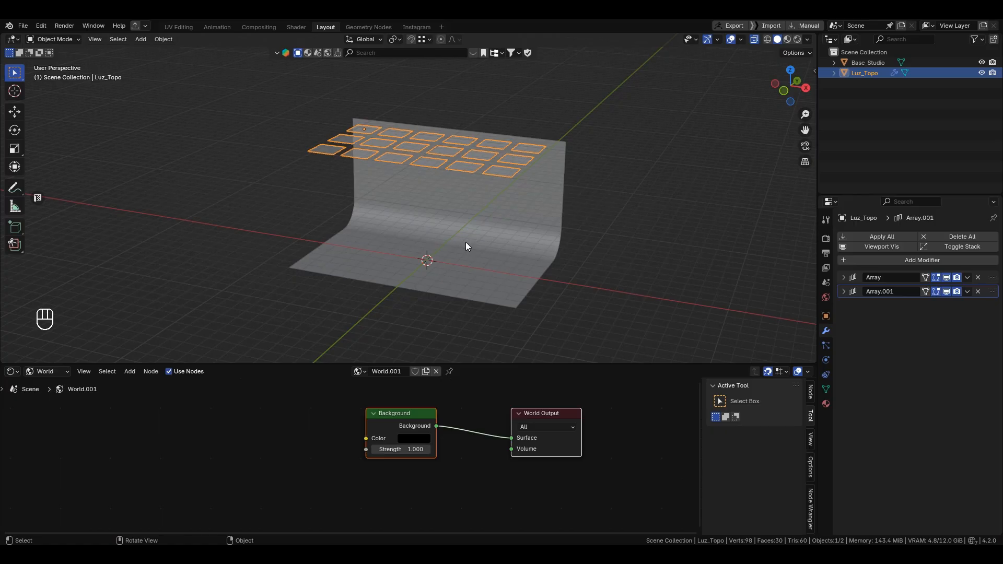
key(shift)
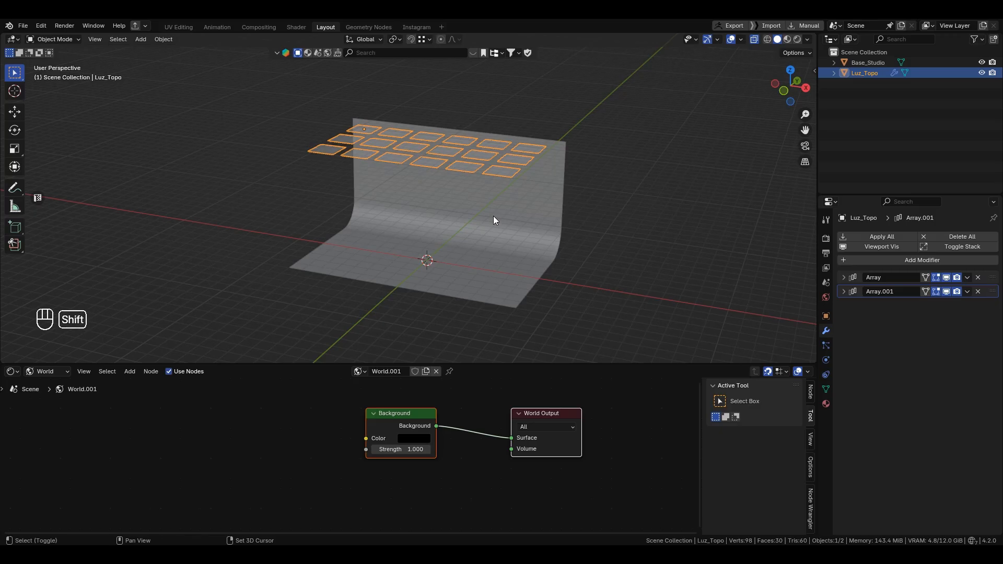
key(shift+a)
mouse_move(492, 216)
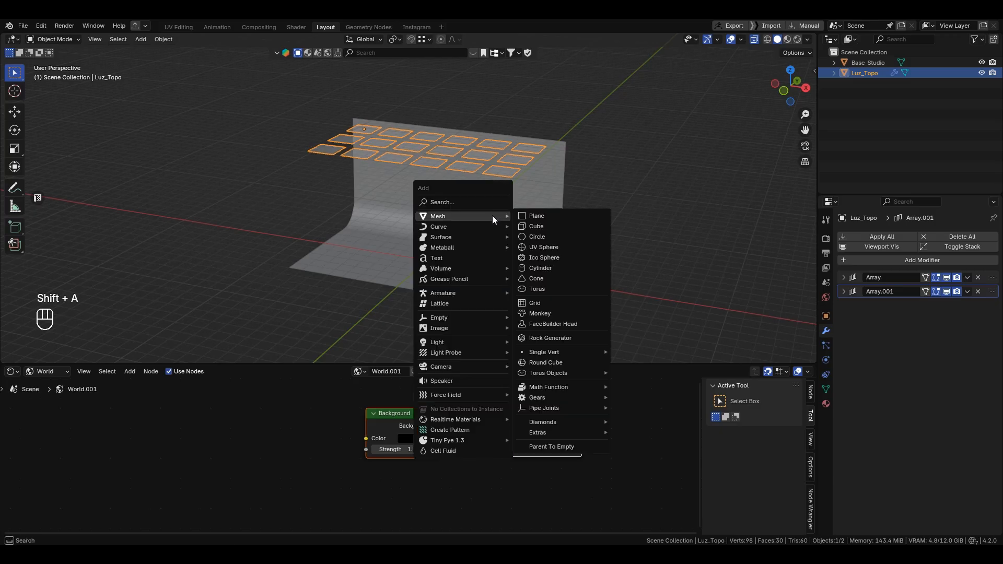
click(530, 216)
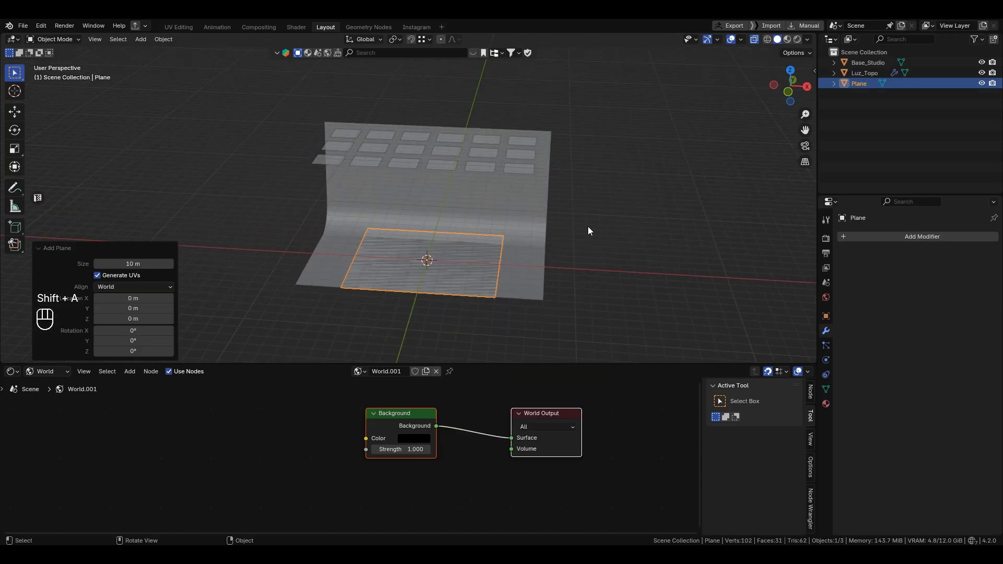
key(r)
text(y)
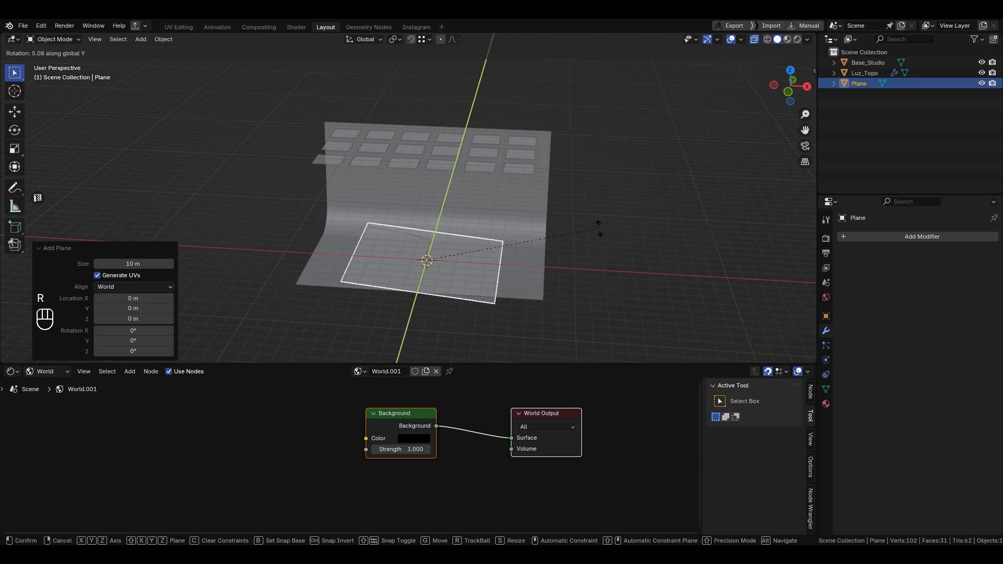
text(90)
key(Return)
In the top orthographic view, move the upright plane about 7.7 m in X to the backdrop's side edge
alt+middle_drag(595, 230, 575, 258)
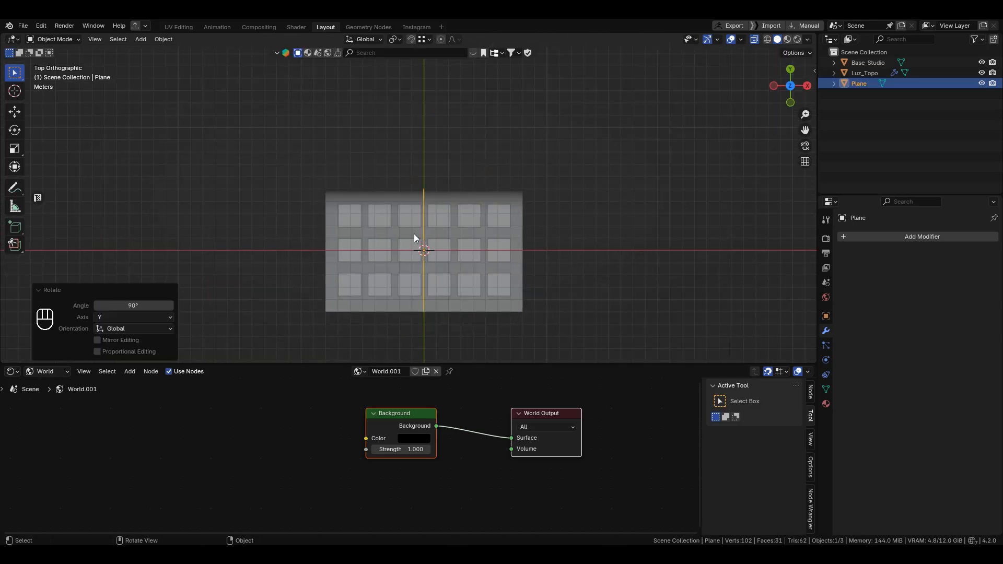
key(g)
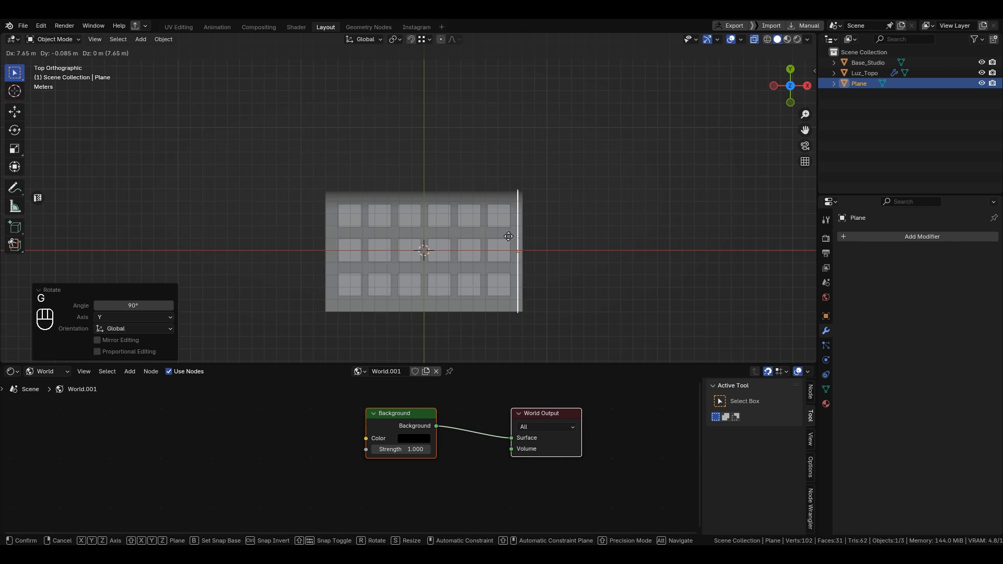
click(509, 236)
Raise the upright side plane about 3.57 m in Z and a further 0.31 m, so it stands beside the backdrop
alt+middle_drag(553, 255, 558, 148)
key(g)
key(z)
click(537, 187)
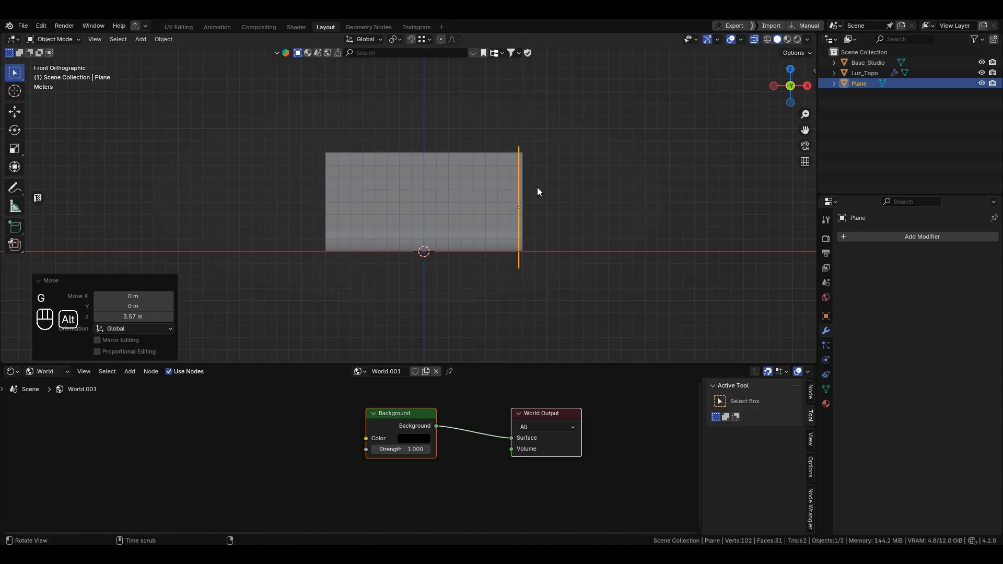
middle_drag(537, 187, 591, 193)
key(g)
key(z)
shift+click(588, 160)
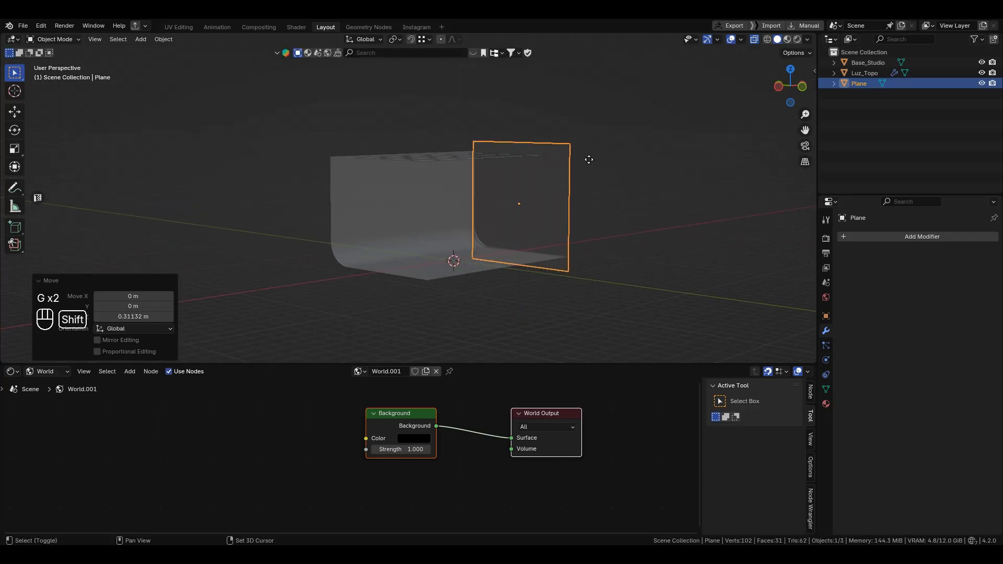
Scale the side plane by 1.27 and duplicate it about -15.39 m along X to the backdrop's opposite side
key(s)
click(611, 152)
alt+middle_drag(611, 151, 533, 274)
key(shift+d)
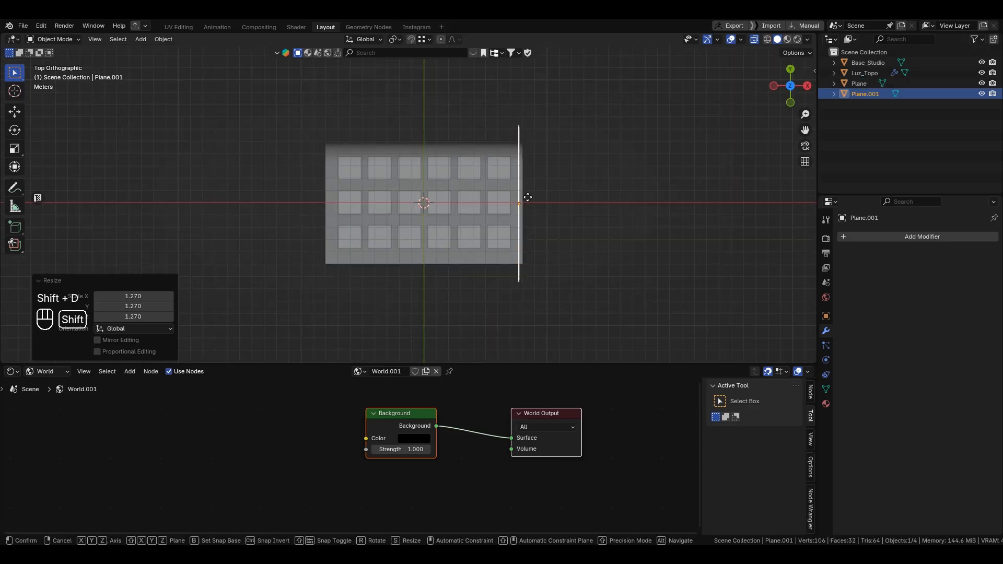
key(x)
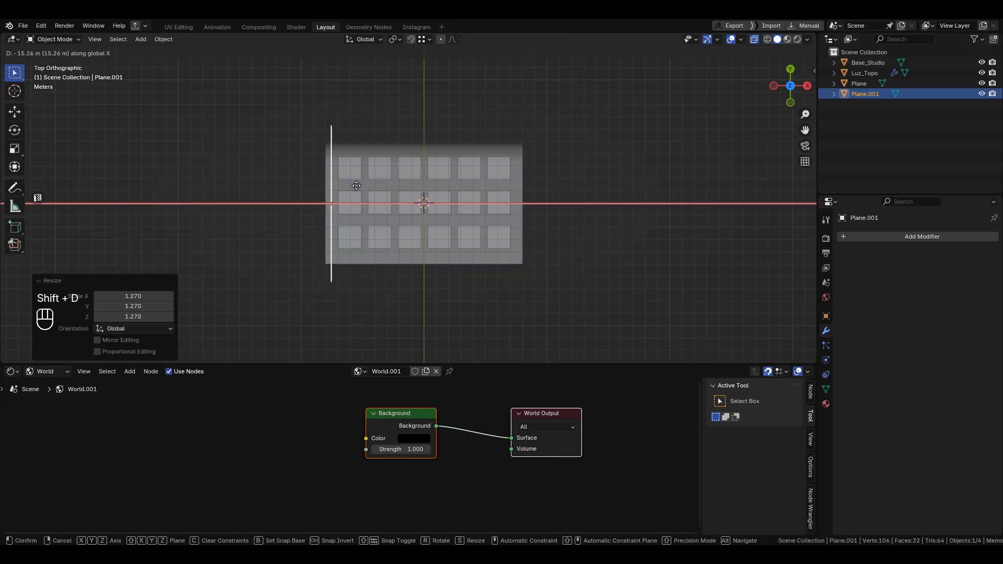
click(356, 185)
alt+middle_drag(472, 218, 452, 124)
key(alt+z)
shift+middle_drag(387, 197, 398, 214)
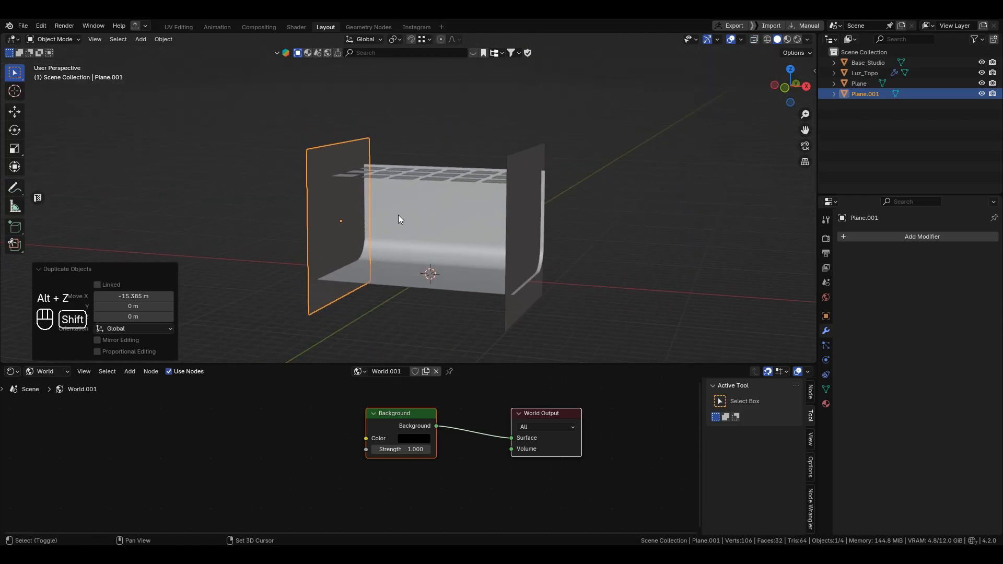
Rename the duplicated side plane as Blackbody, and give the original side plane the same name
click(355, 210)
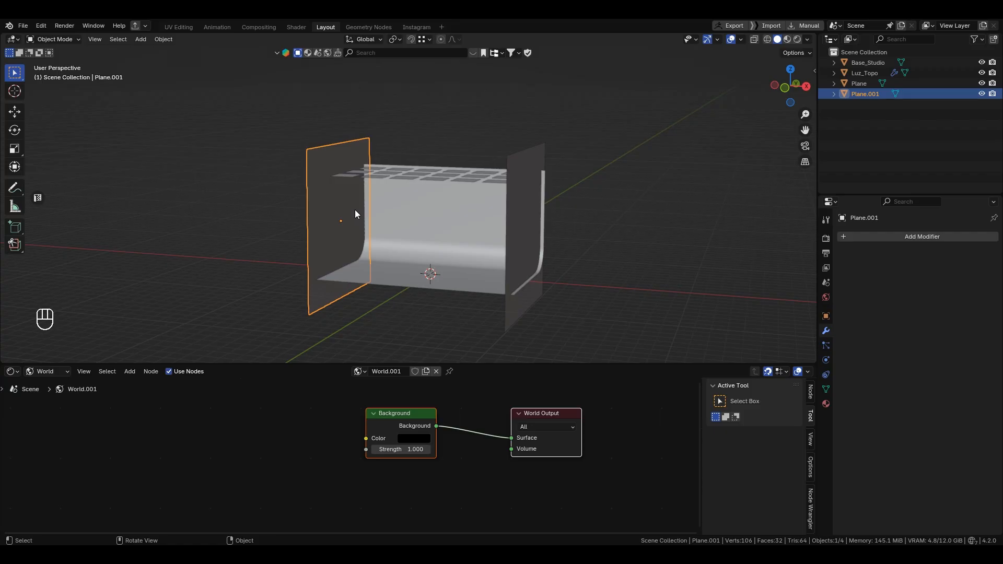
key(F2)
text(Blackbo)
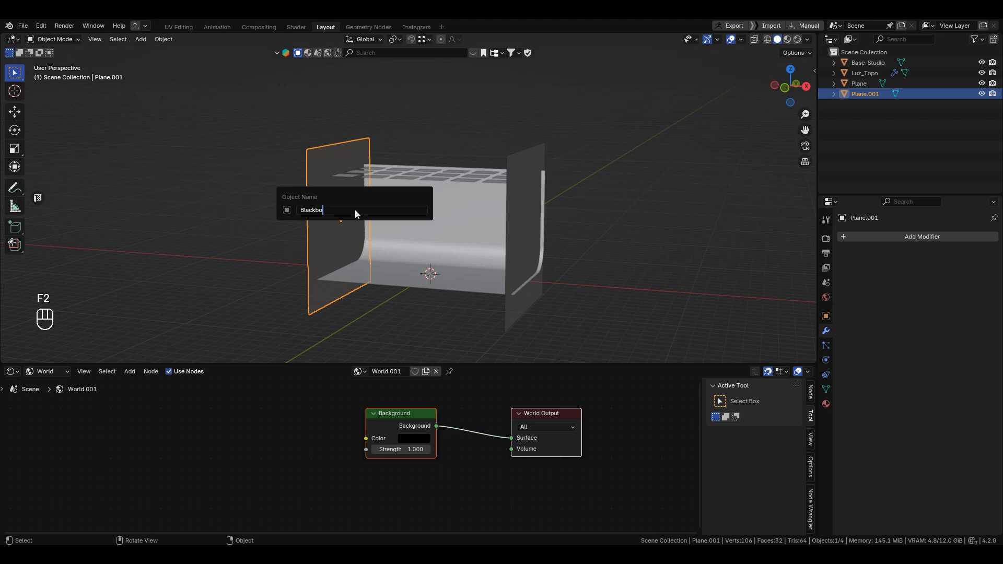
text(dy)
key(Return)
click(526, 222)
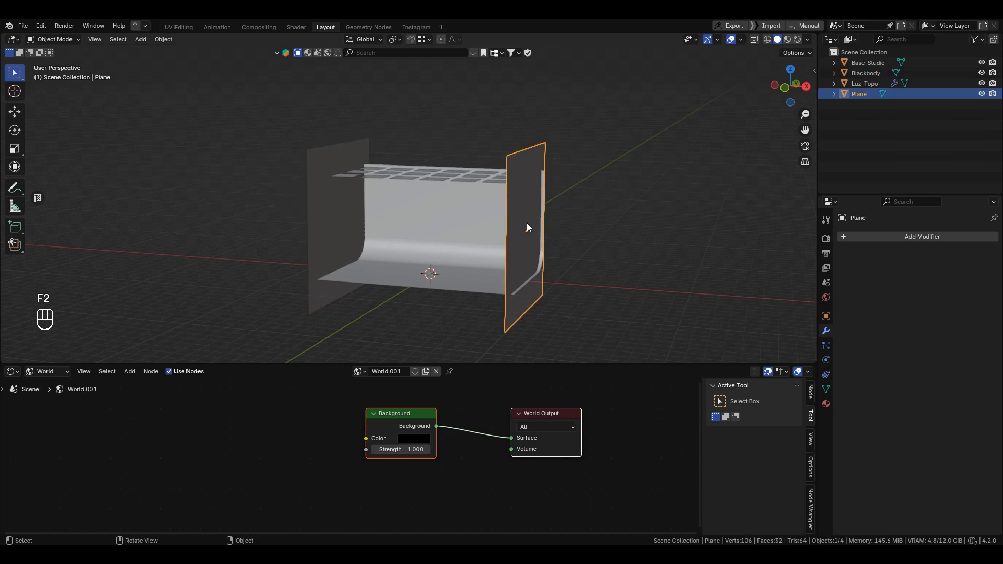
key(F2)
text(Blackbody)
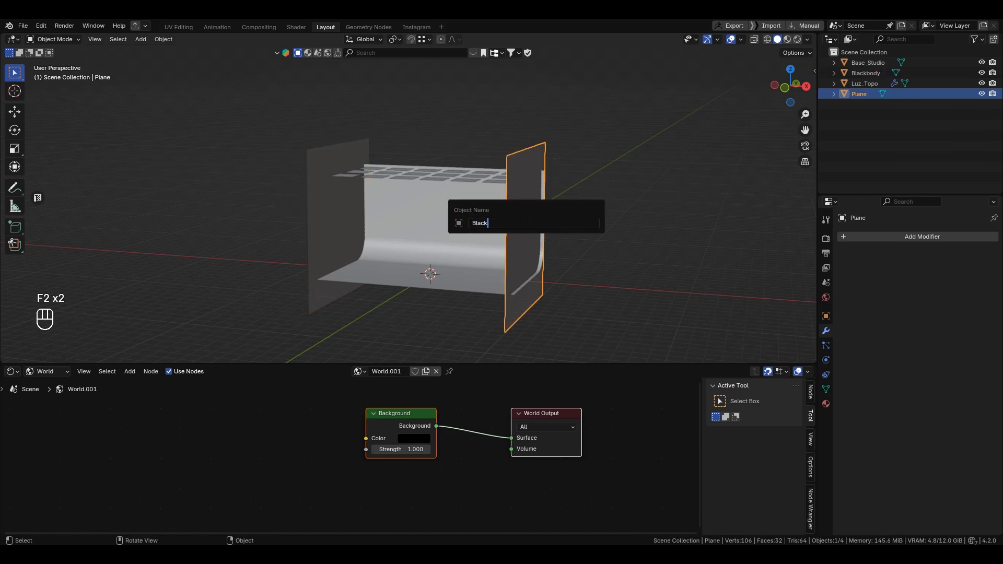
key(Return)
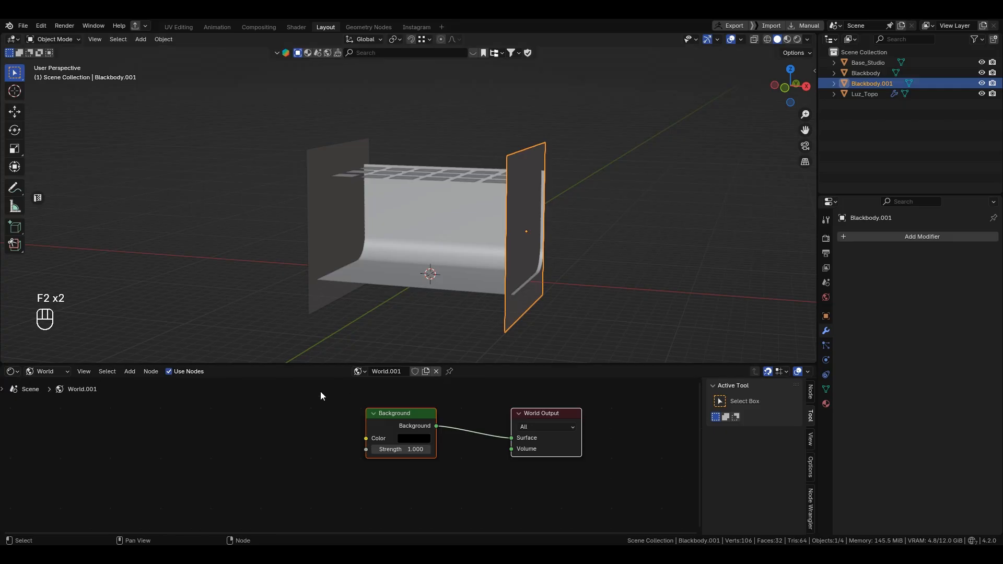
Add a Blackbody node next to the world's Background node and delete it again
key(shift+a)
text(bla)
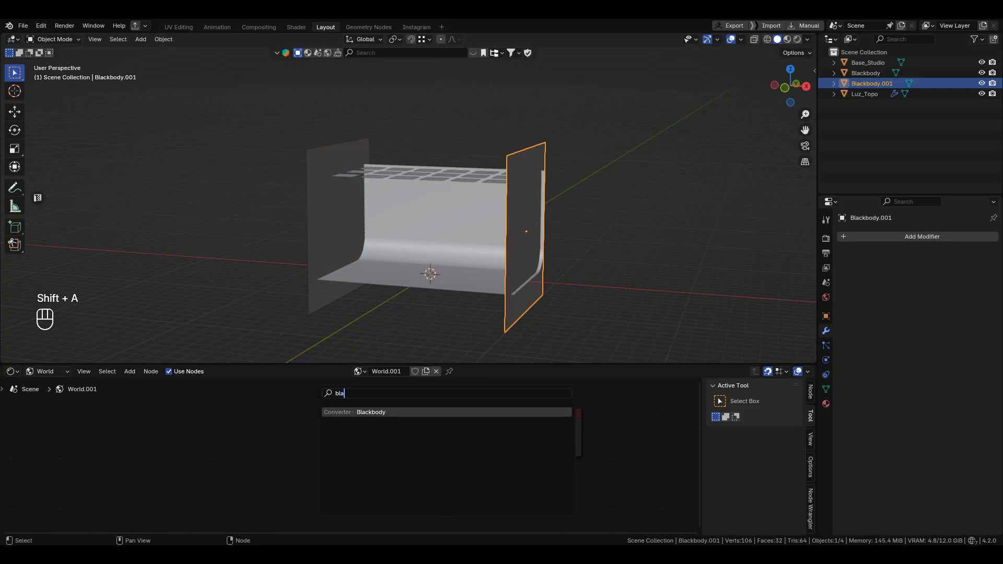
click(370, 412)
click(349, 399)
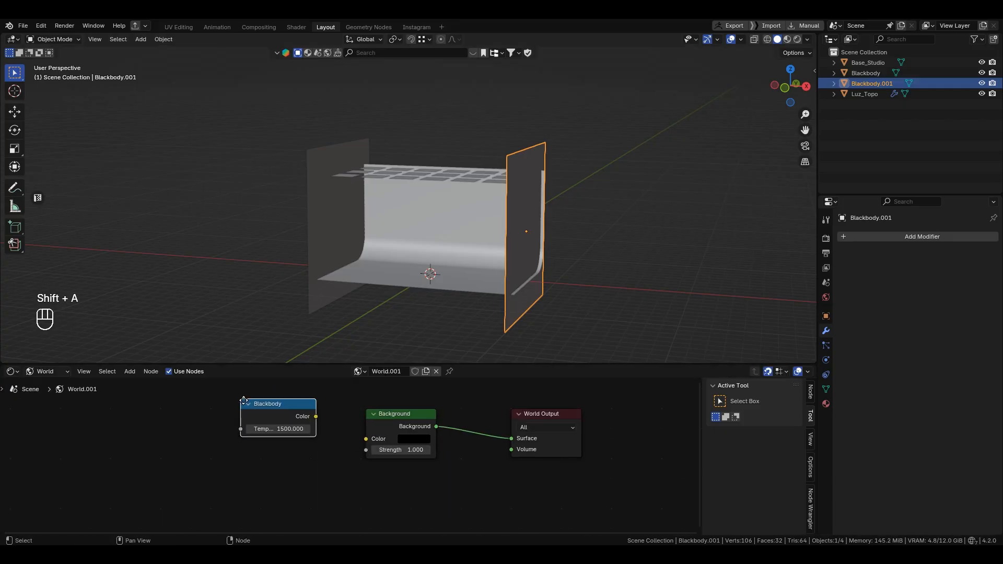
click(49, 370)
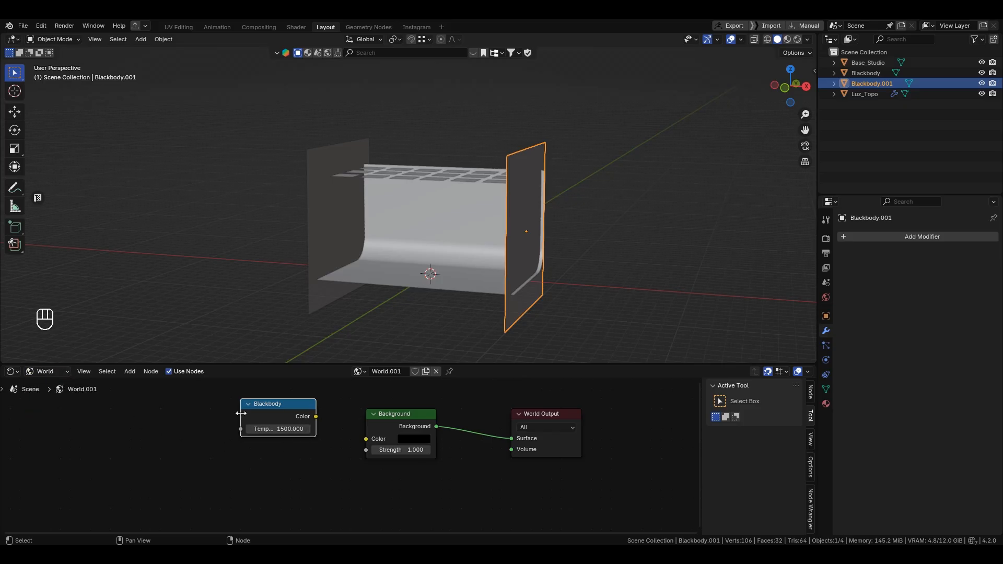
mouse_move(279, 428)
mouse_down()
mouse_move(303, 428)
mouse_move(278, 429)
mouse_up()
right_click(279, 428)
key(x)
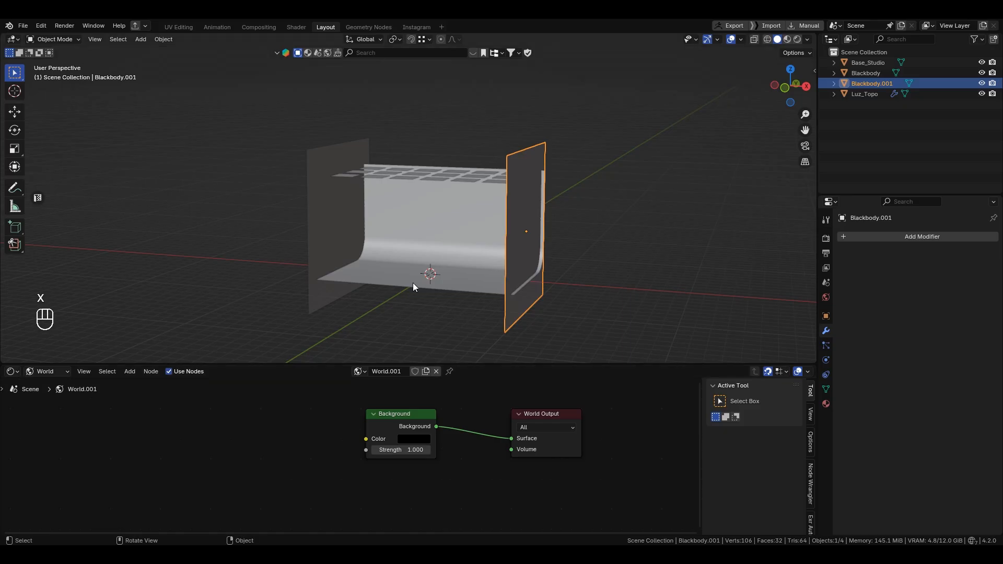
Add a 10 m plane at the origin and rotate it 90° about the X axis
alt+drag(413, 283, 406, 306)
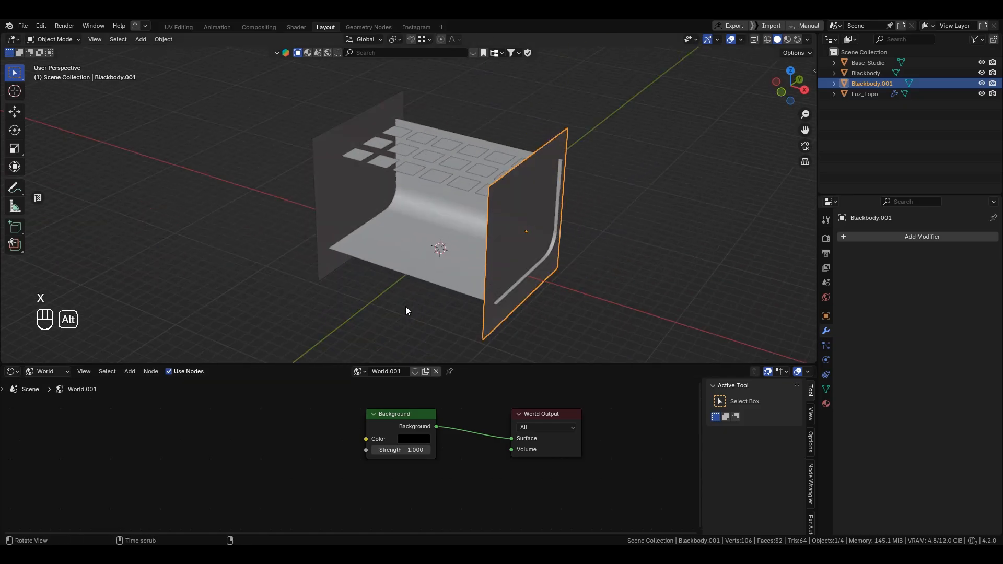
mouse_move(376, 251)
alt+mouse_down()
mouse_move(412, 316)
mouse_move(396, 251)
alt+mouse_up()
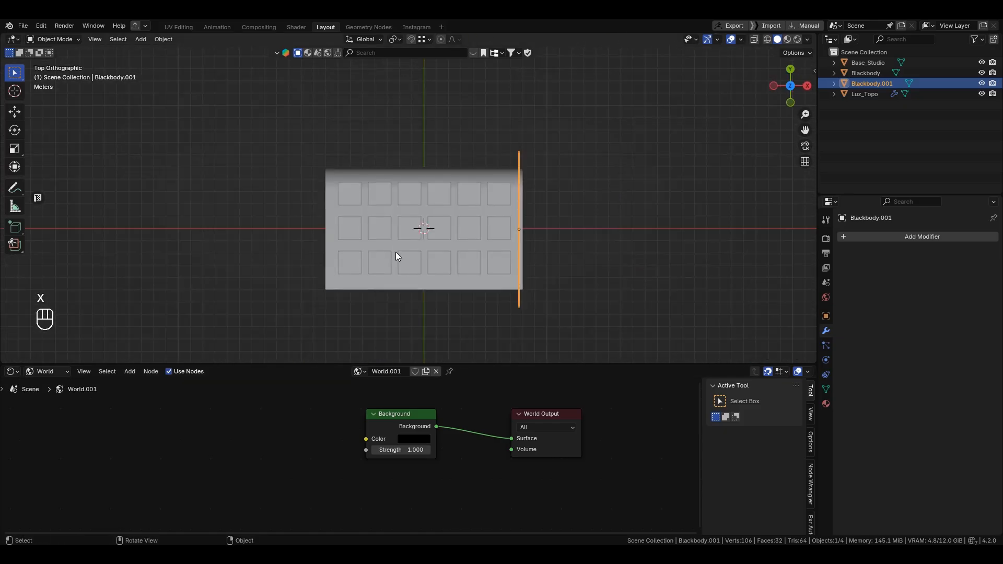
key(shift+a)
mouse_move(413, 226)
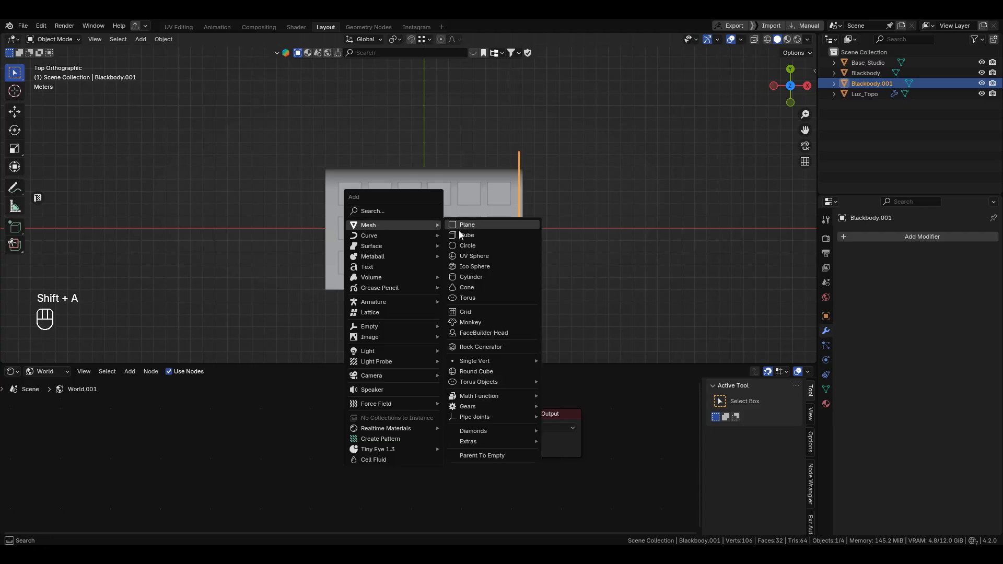
click(466, 230)
alt+drag(467, 230, 468, 152)
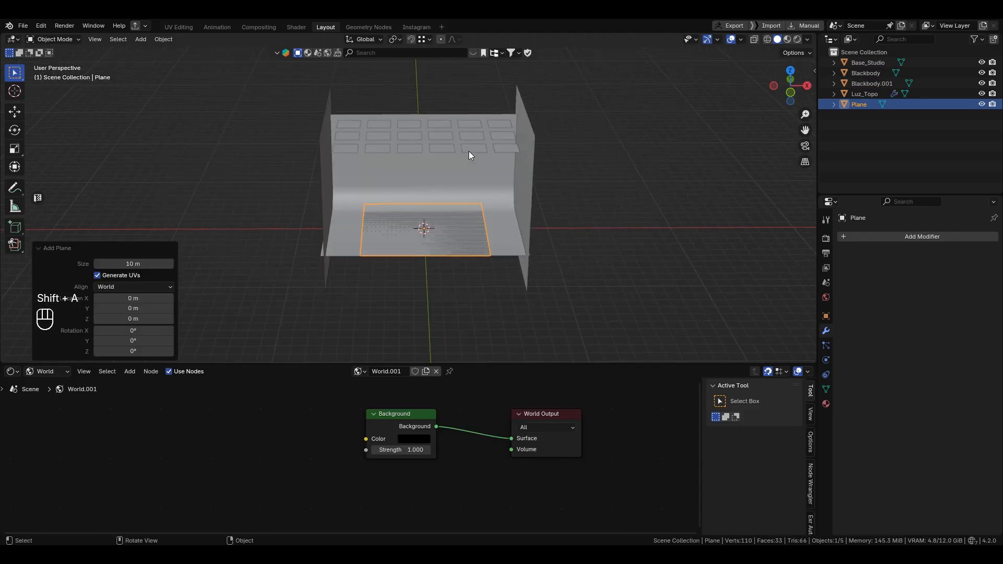
text(rx90)
click(468, 152)
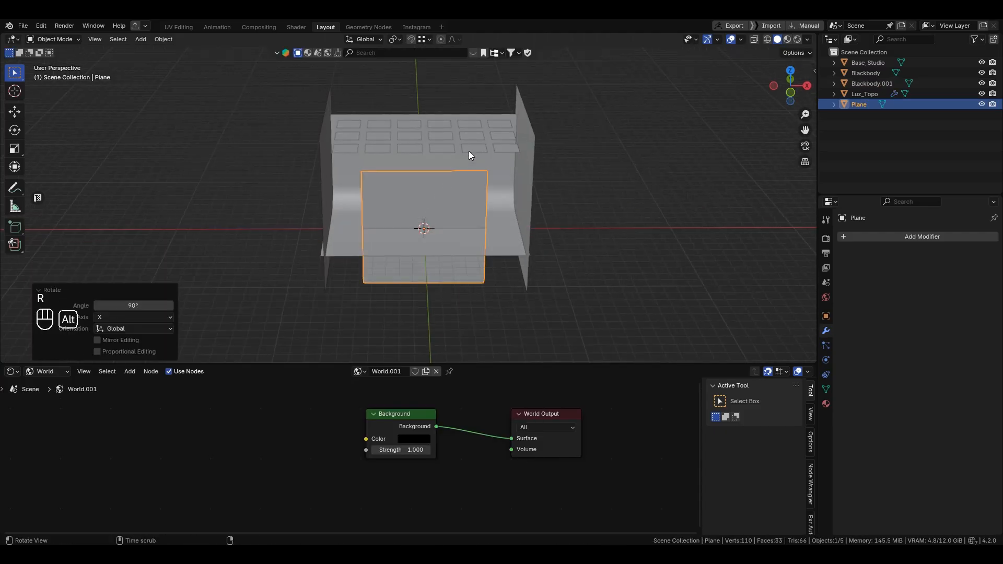
In the front orthographic view, scale the upright plane to about 0.21 and stretch it by about 1.98 along X
alt+drag(468, 151, 505, 150)
key(s)
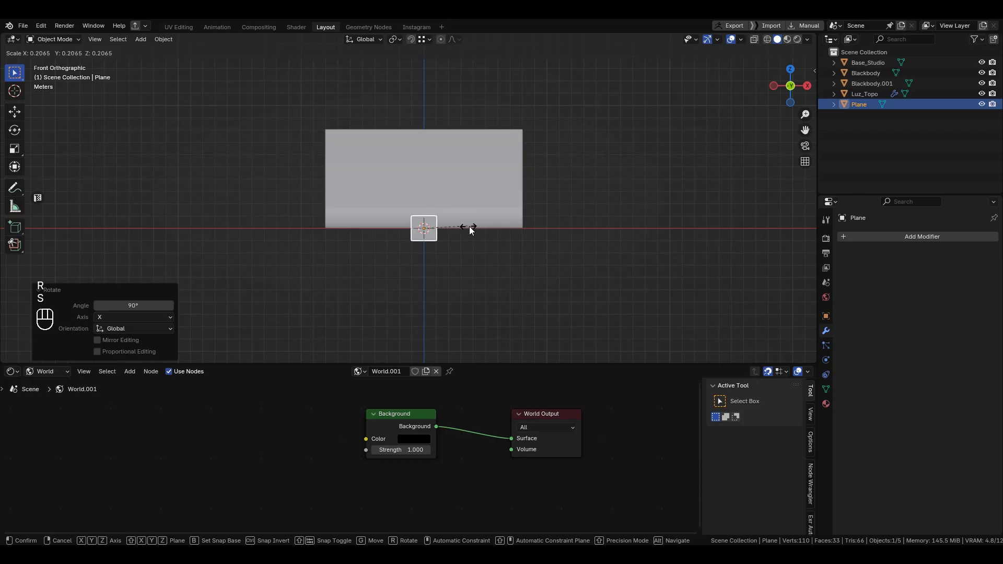
click(468, 227)
key(s)
key(x)
click(516, 227)
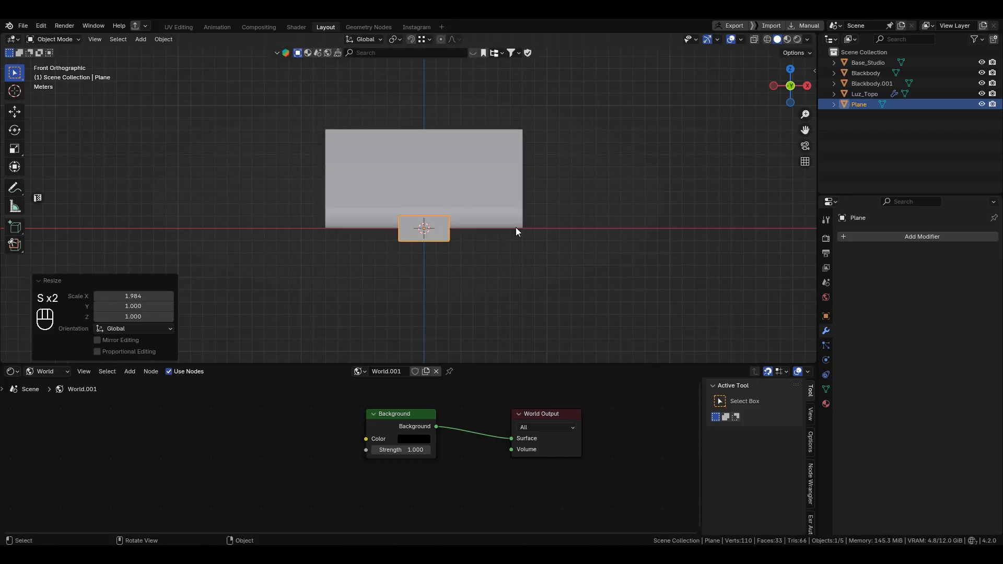
In the top orthographic view, move the small plane -3.57 m in X and about -2.3 m in Y, and rotate it 35°
alt+drag(516, 227, 476, 284)
key(g)
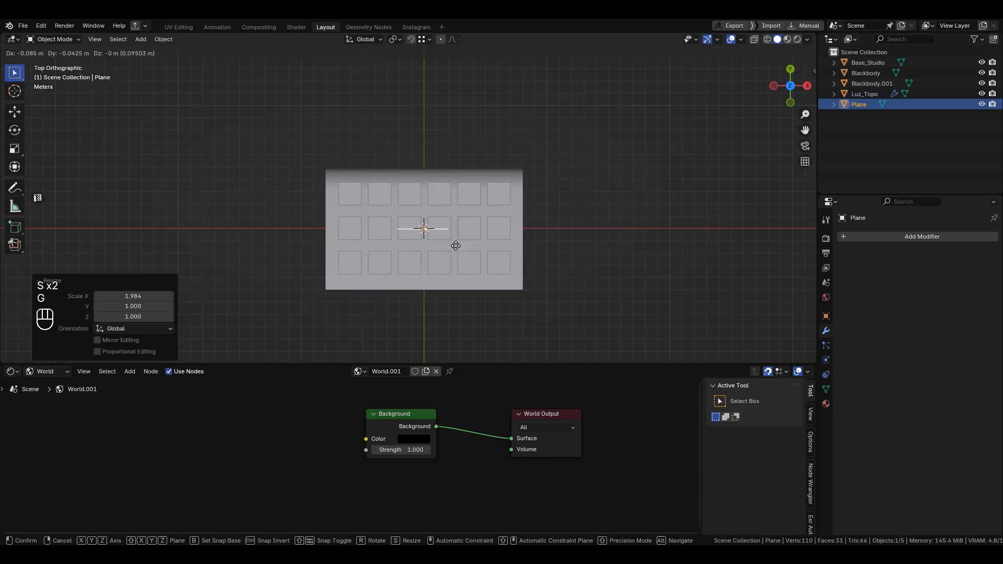
click(415, 271)
key(r)
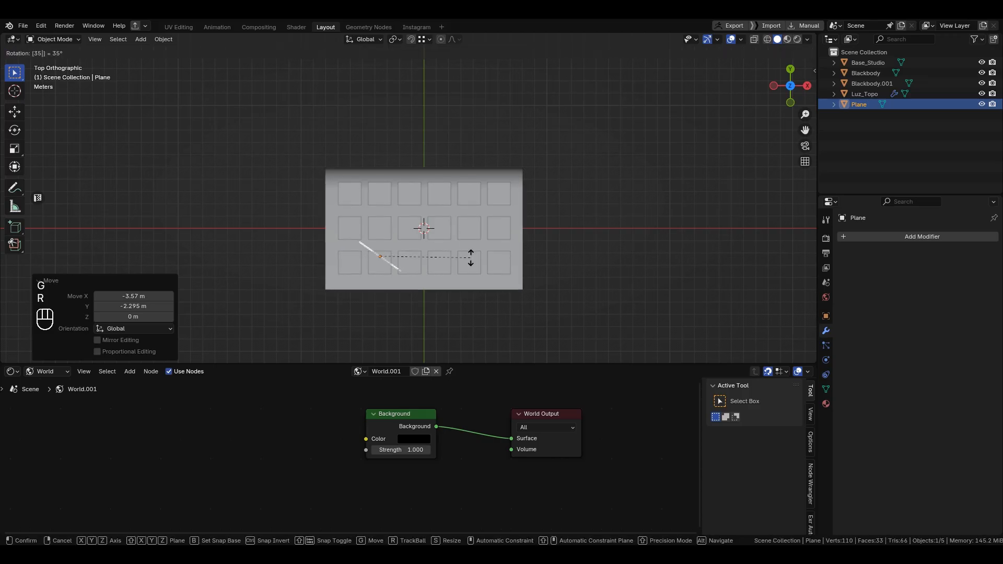
click(470, 257)
Raise the small angled plane about 2.85 m in Z above the backdrop's floor
alt+drag(470, 258, 405, 209)
key(g)
key(z)
click(408, 162)
In the top view, shift the small plane about -1.03 m in X and -0.59 m in Y, and rotate it another 10°
alt+drag(409, 162, 421, 249)
key(g)
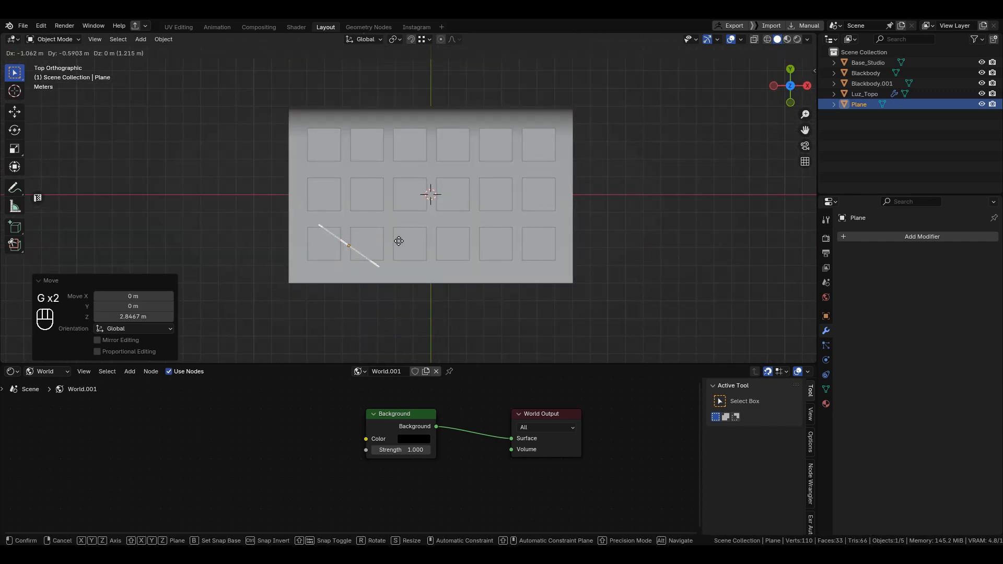
click(395, 241)
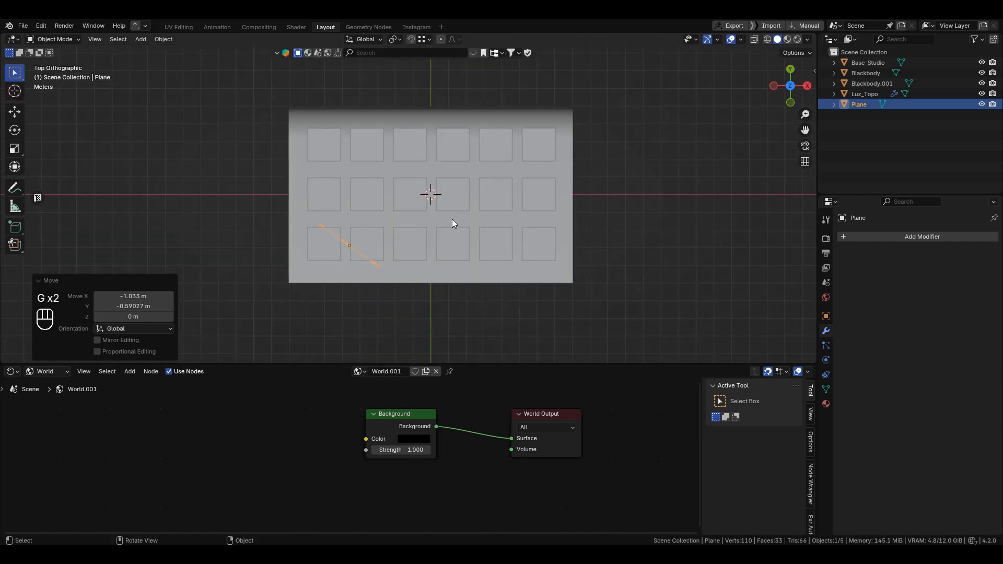
key(r)
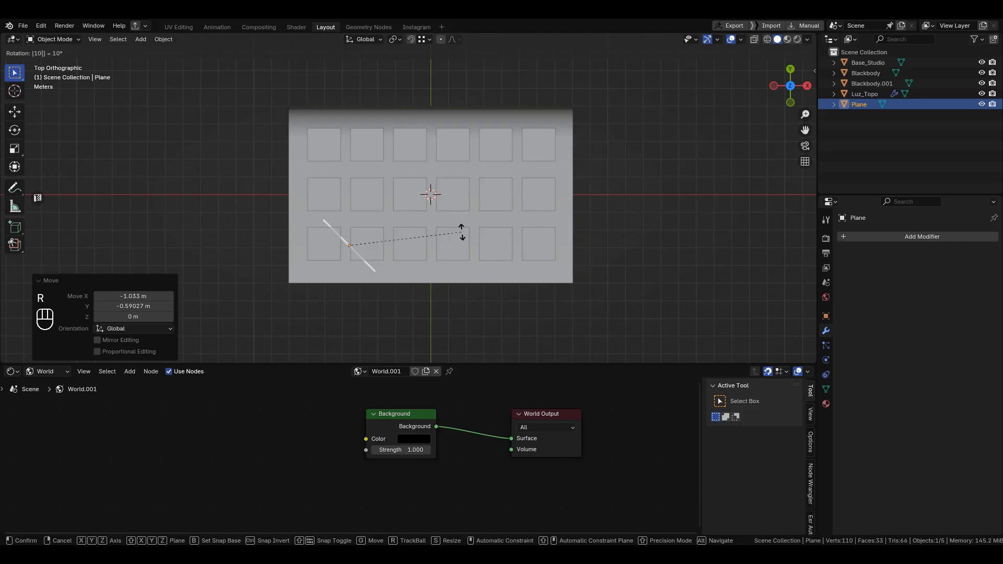
click(461, 231)
Duplicate the small angled plane about 8.2 m along X and rotate the copy 90° in the top view to mirror the first
shift+middle_drag(431, 288, 408, 273)
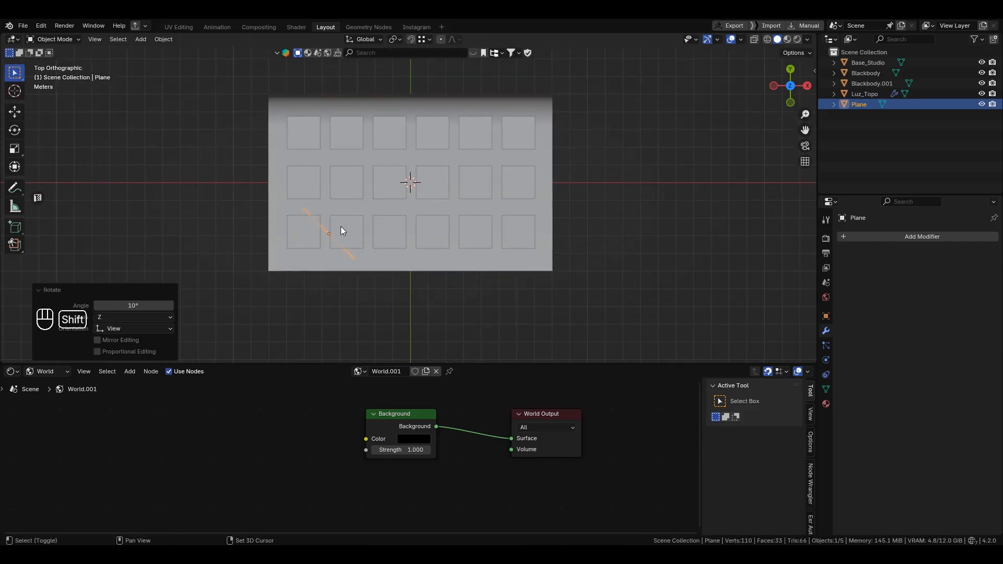
key(shift+d)
key(x)
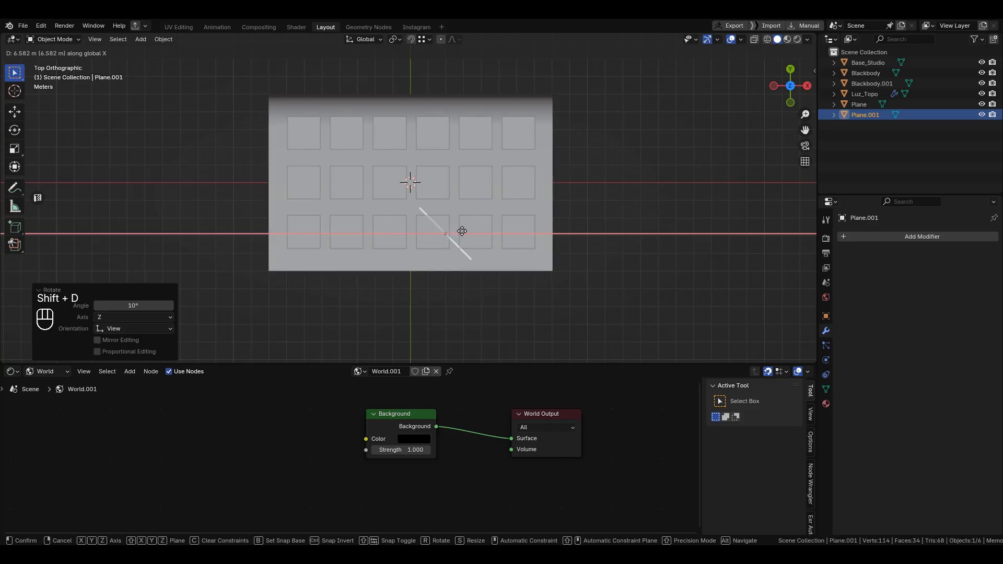
click(486, 230)
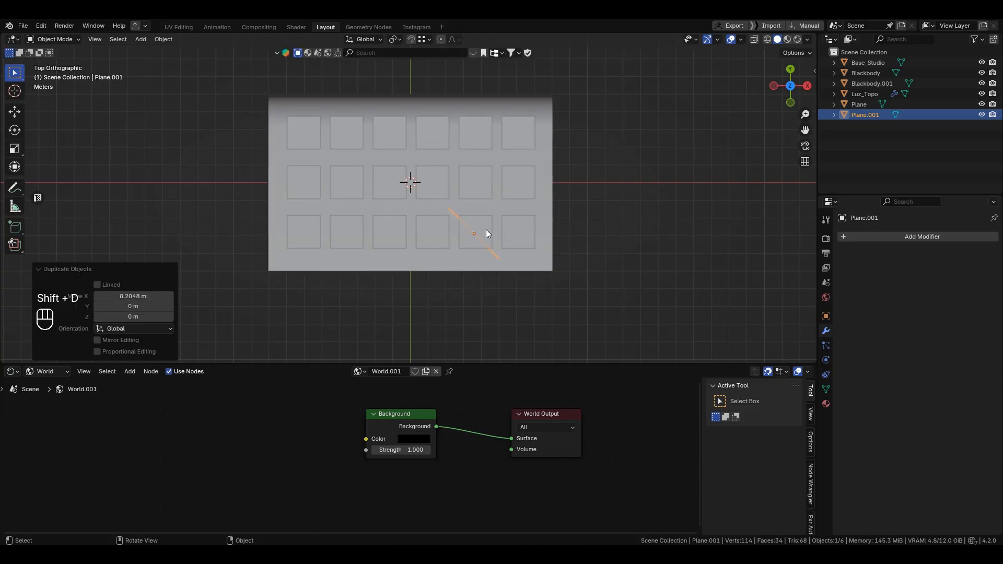
text(r180)
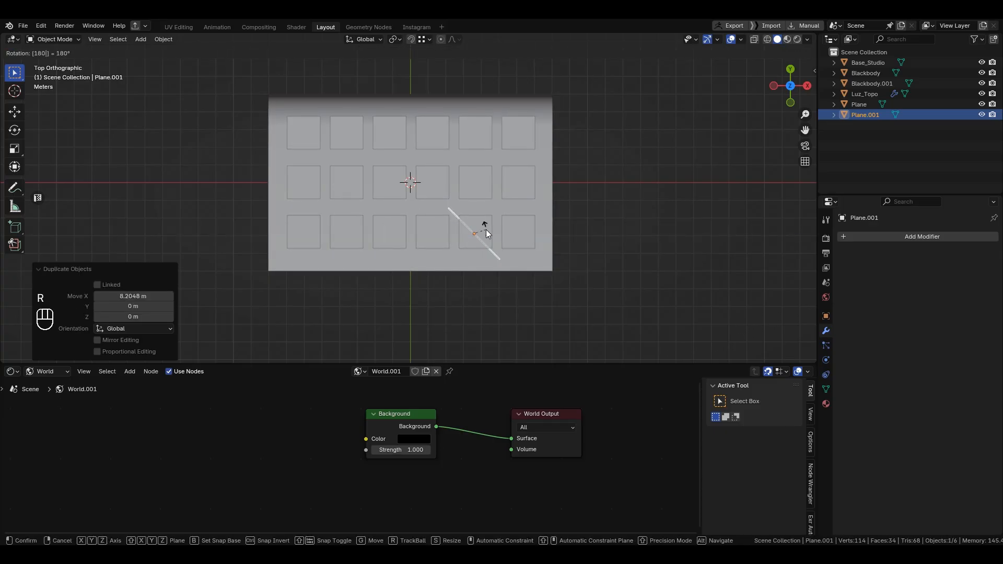
click(486, 230)
text(r90)
click(485, 234)
Move the duplicated small plane a further 0.92 m along X
middle_drag(486, 230, 498, 210)
key(g)
key(x)
click(503, 204)
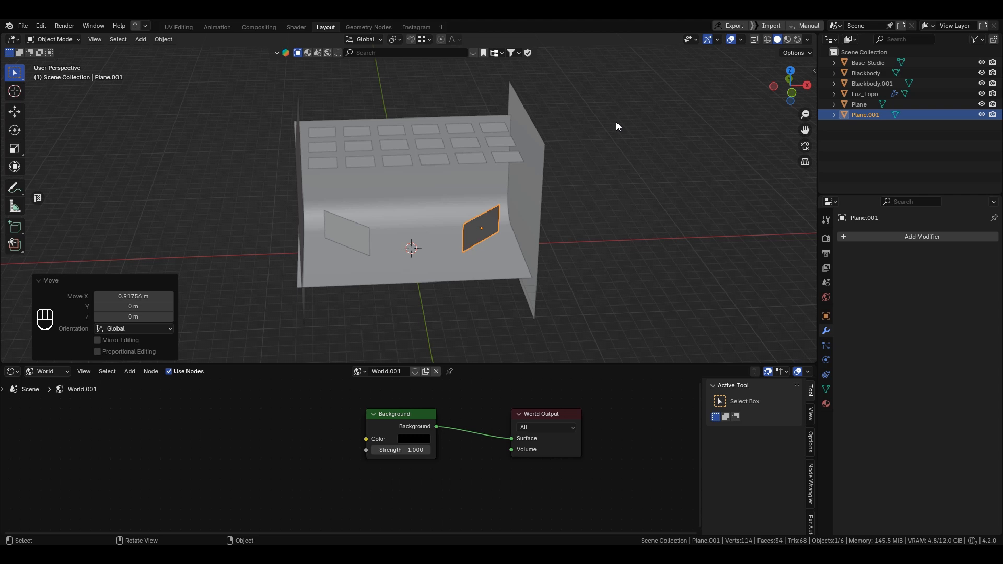
Turn on the Face Orientation overlay and select the first small angled plane on the -X side
click(742, 39)
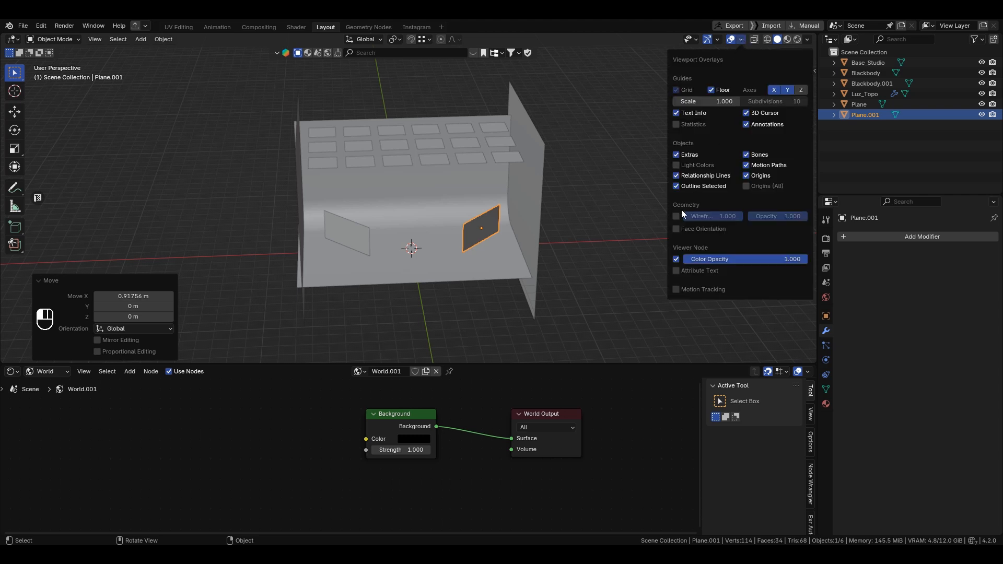
click(676, 230)
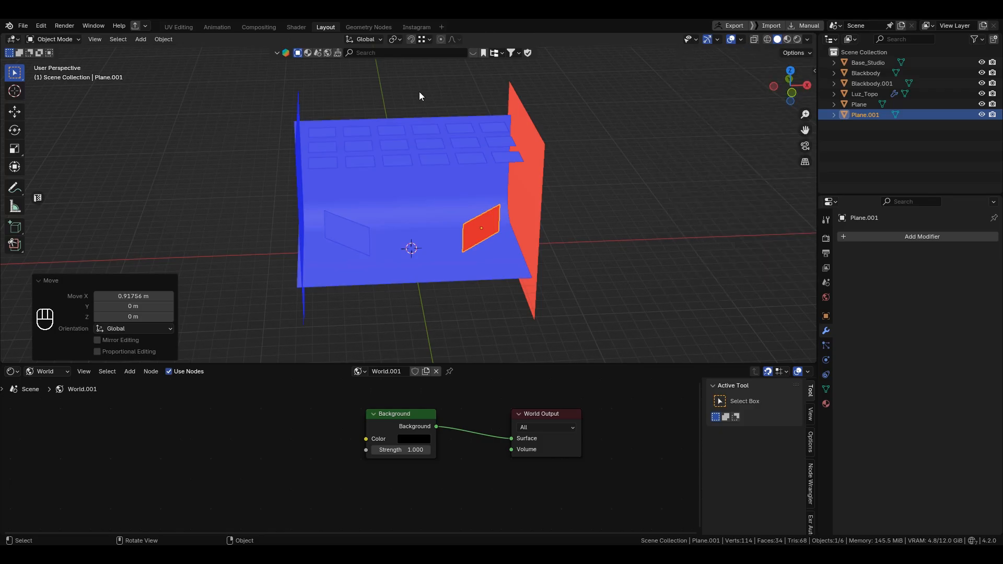
alt+middle_drag(406, 165, 444, 154)
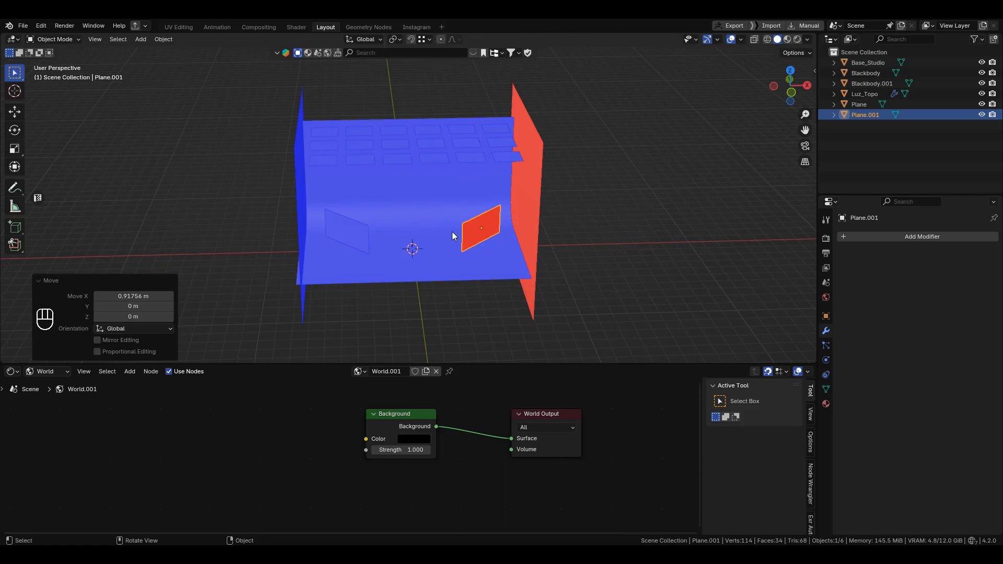
alt+middle_drag(474, 225, 333, 225)
click(412, 187)
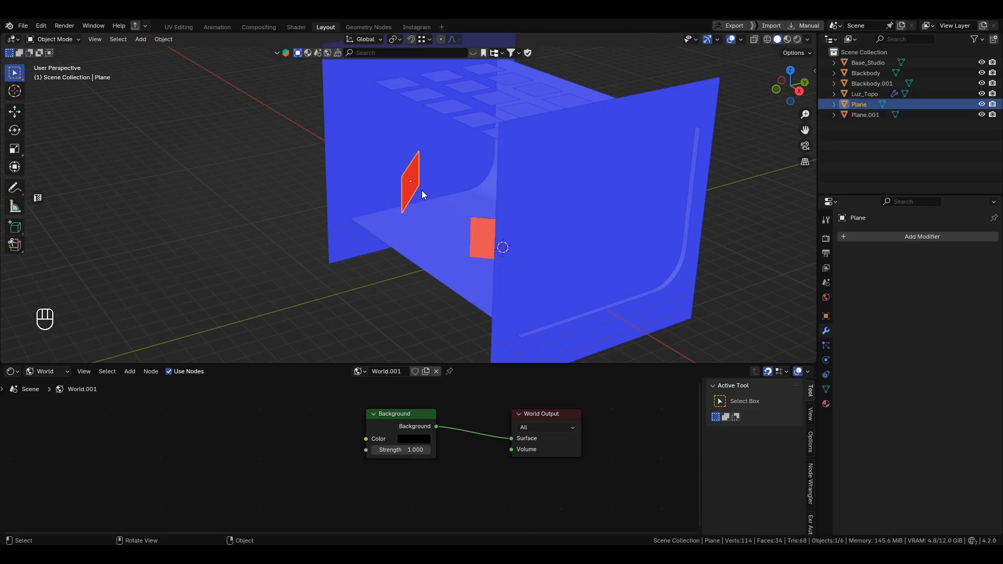
Draw annotation strokes beside the selected small plane and erase them
key(d)
mouse_move(475, 202)
mouse_down()
mouse_move(412, 180)
mouse_move(431, 190)
mouse_up()
right_drag(418, 183, 466, 199)
key(d)
Recalculate the normals of the small angled plane on the -X side with the Inside option enabled
middle_drag(436, 201, 373, 160)
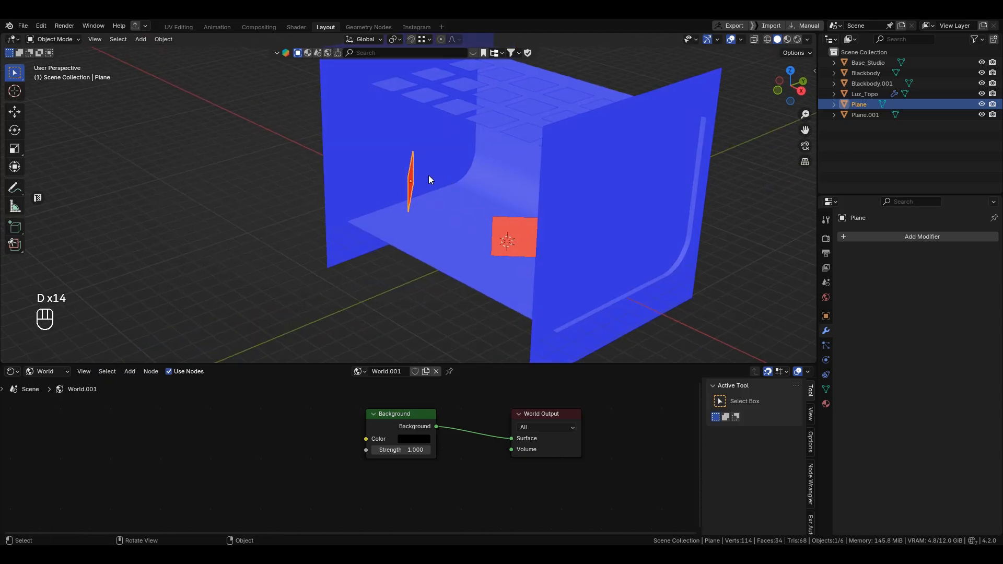
key(Tab)
key(a)
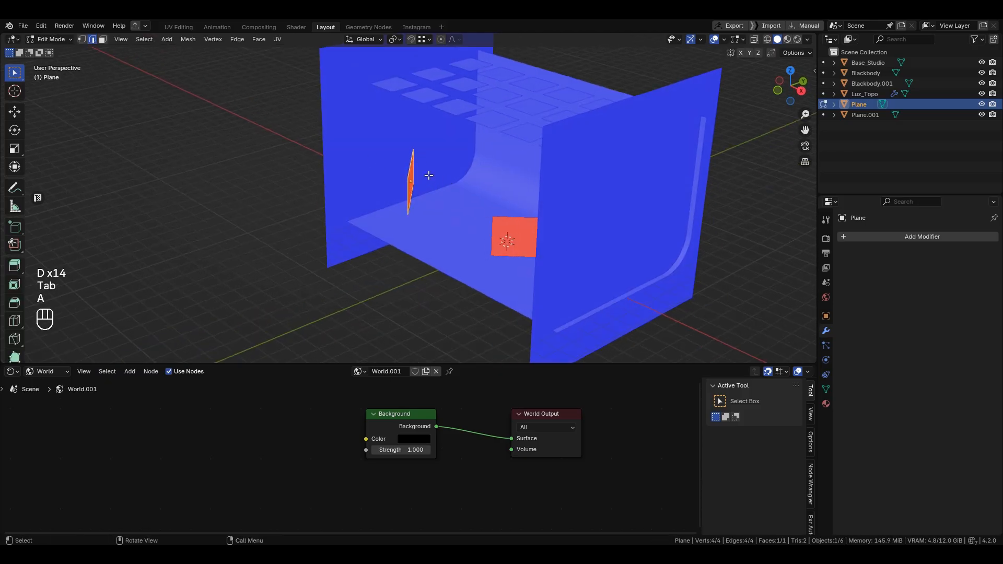
key(shift+n)
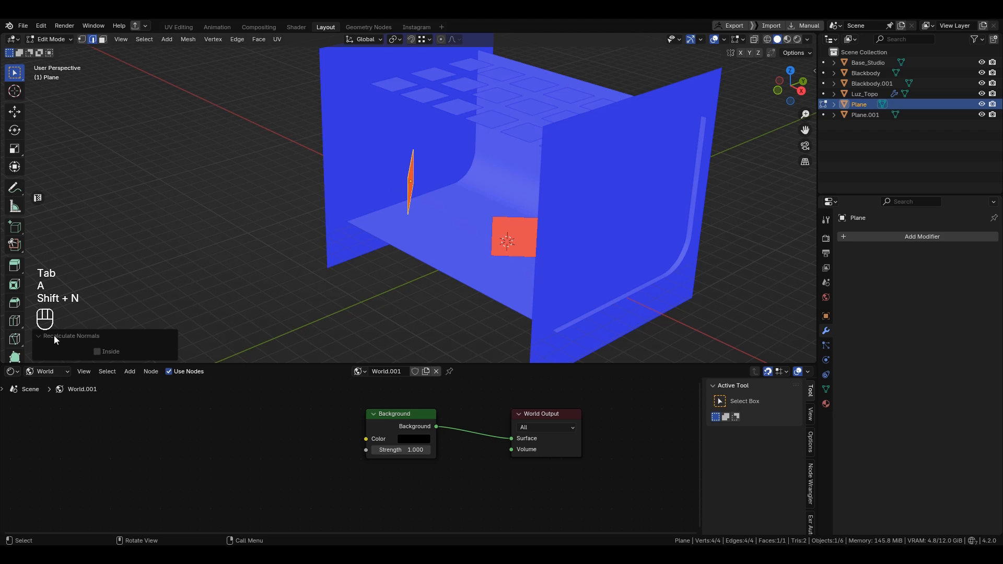
click(96, 351)
key(Tab)
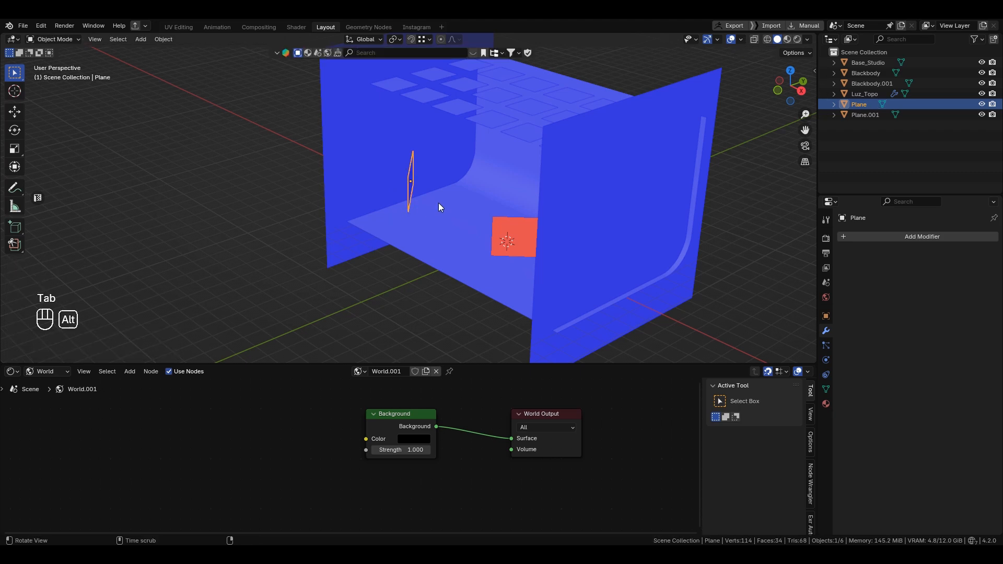
Flip the normals of the same small angled plane, and undo the flip
middle_drag(438, 203, 542, 208)
middle_drag(519, 216, 470, 197)
key(Tab)
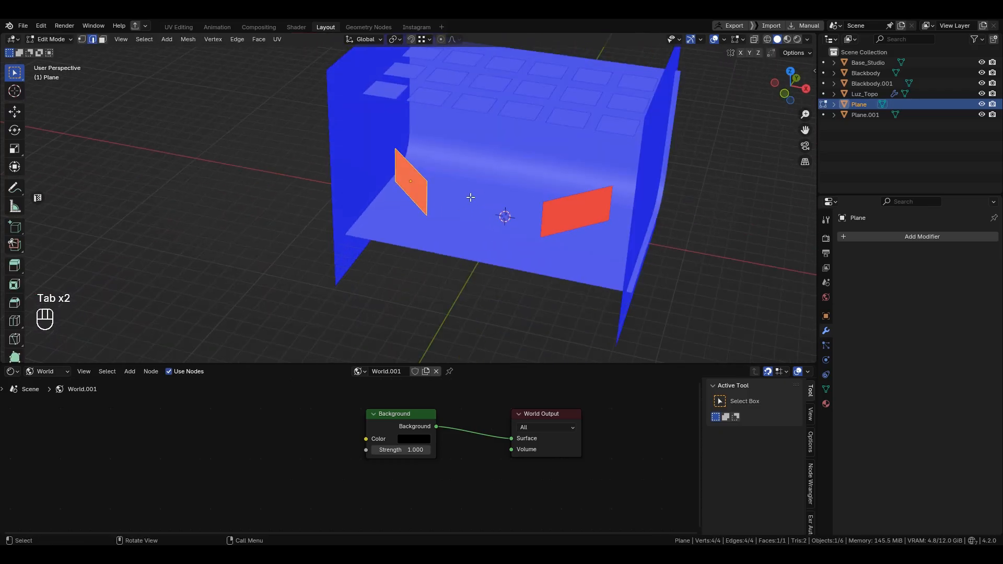
key(alt+n)
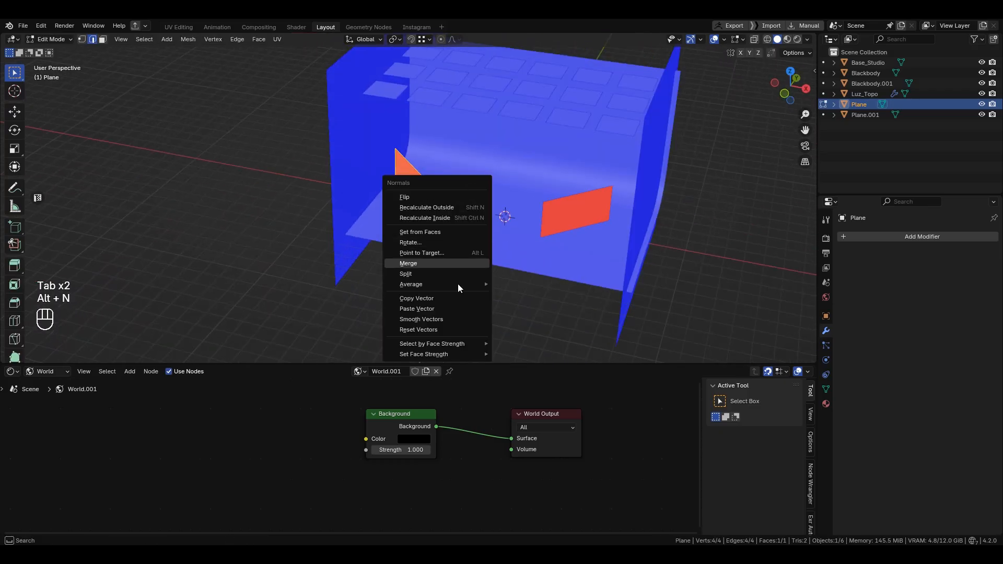
click(421, 198)
key(ctrl+z)
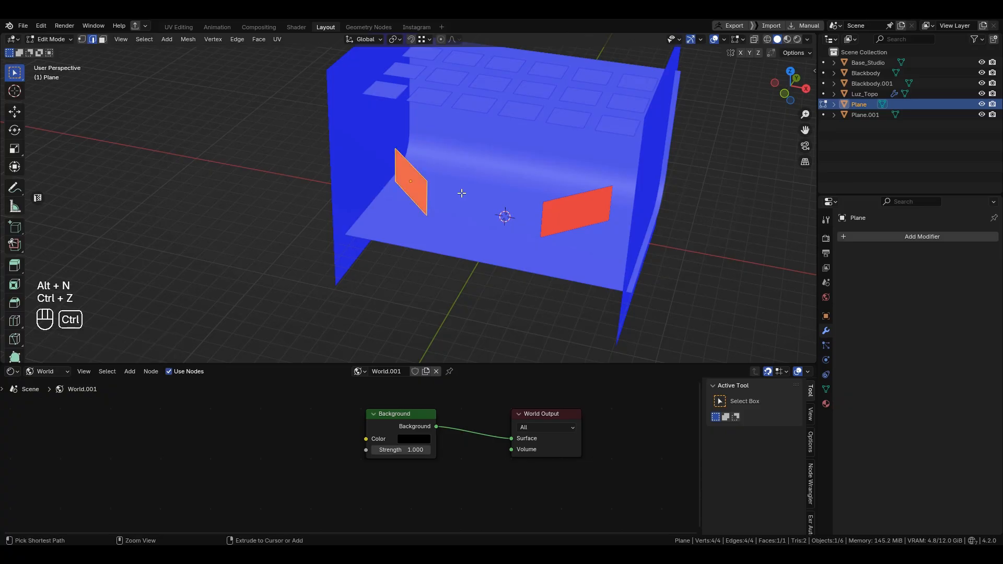
Recalculate the small angled plane's normals to the outside with Inside off, and return to Object Mode
middle_drag(487, 192, 497, 213)
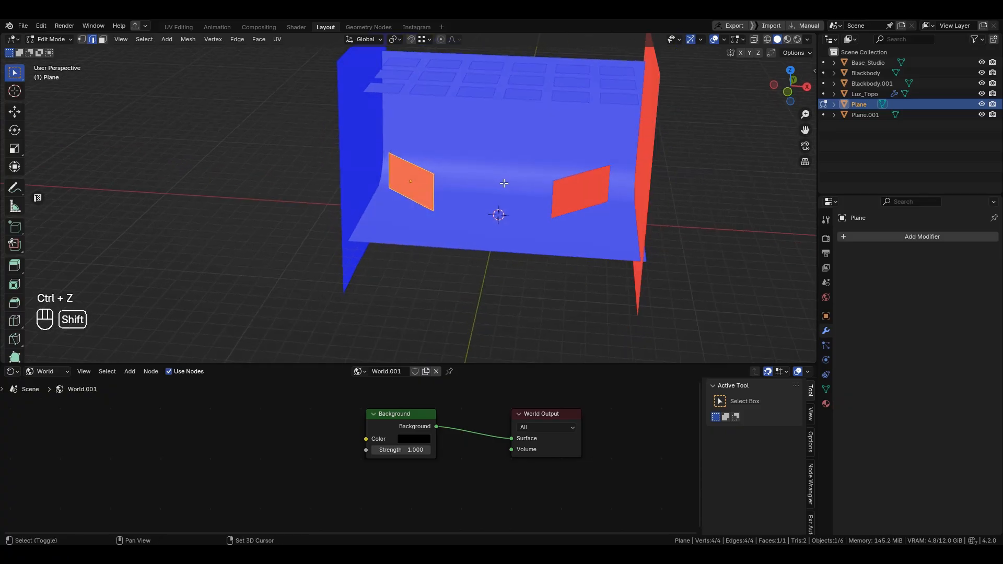
key(shift+n)
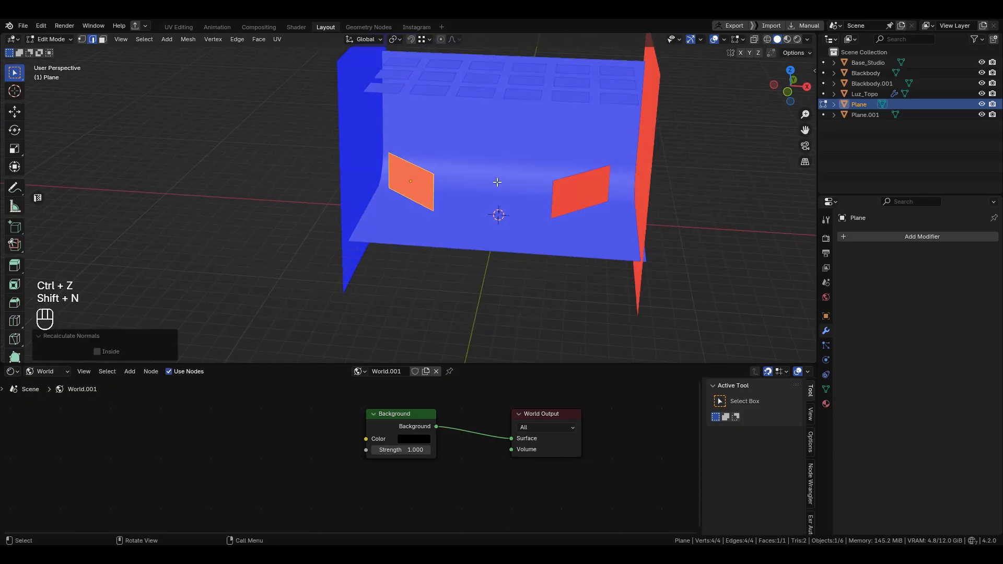
key(Tab)
middle_drag(500, 182, 481, 166)
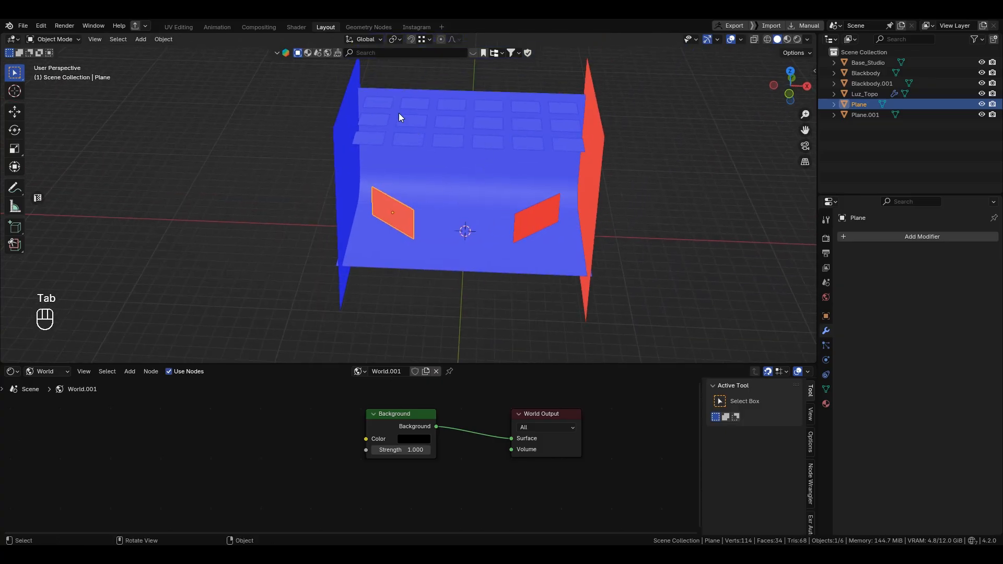
Open the preferences and look through the Viewport, Interface, Input, Editing, Lights, Navigation and Keymap settings for the face orientation colours
click(41, 26)
click(79, 172)
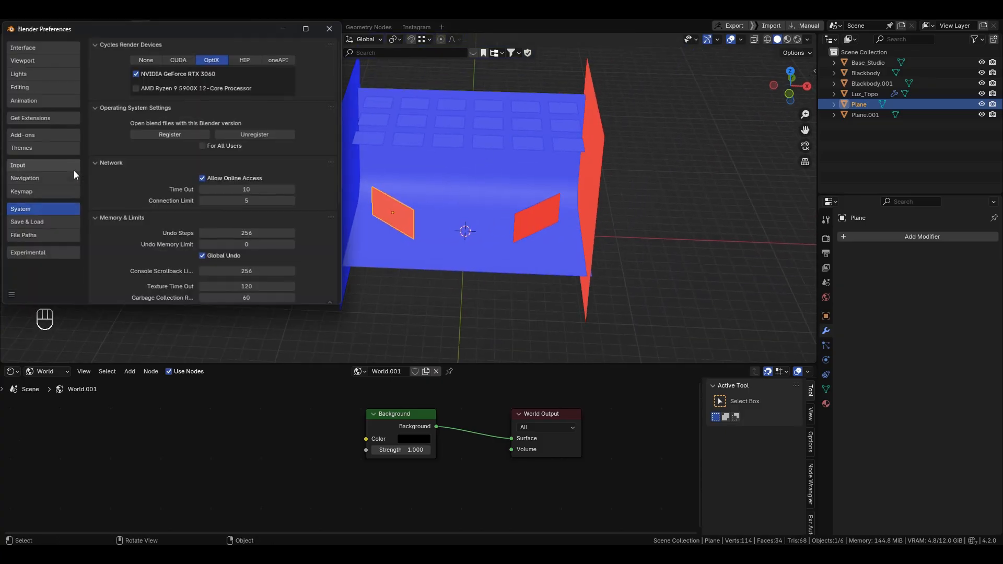
drag(120, 31, 161, 77)
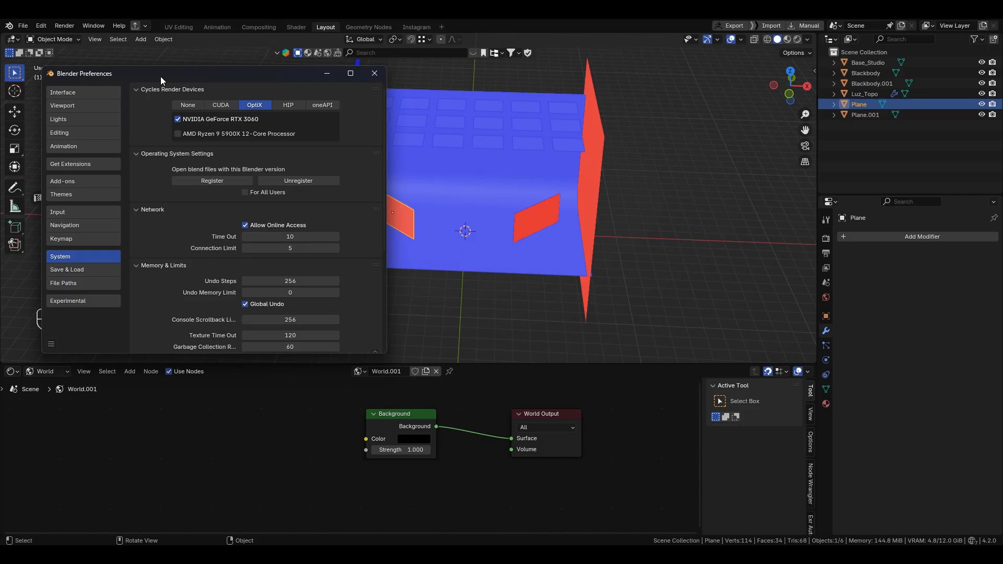
click(95, 102)
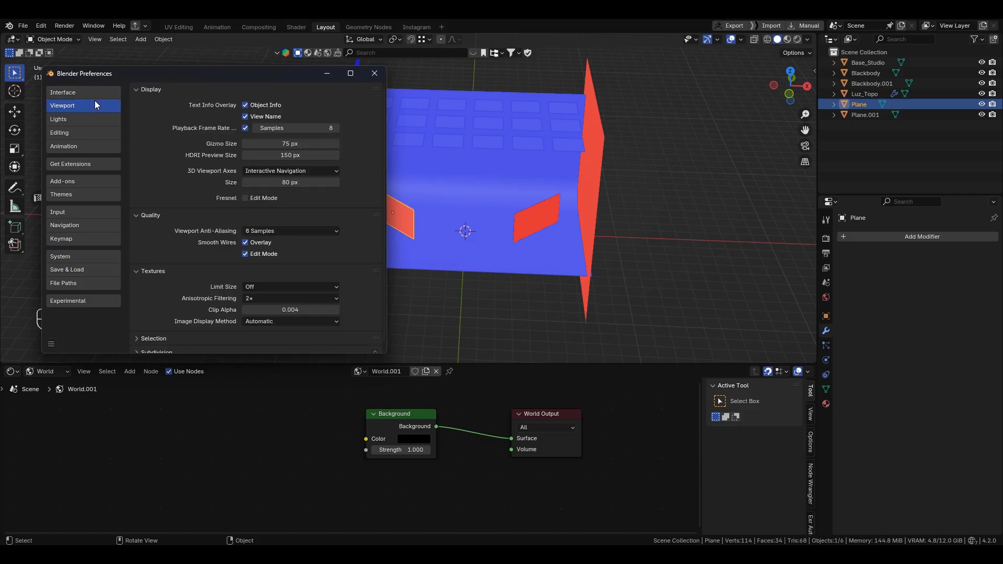
click(88, 92)
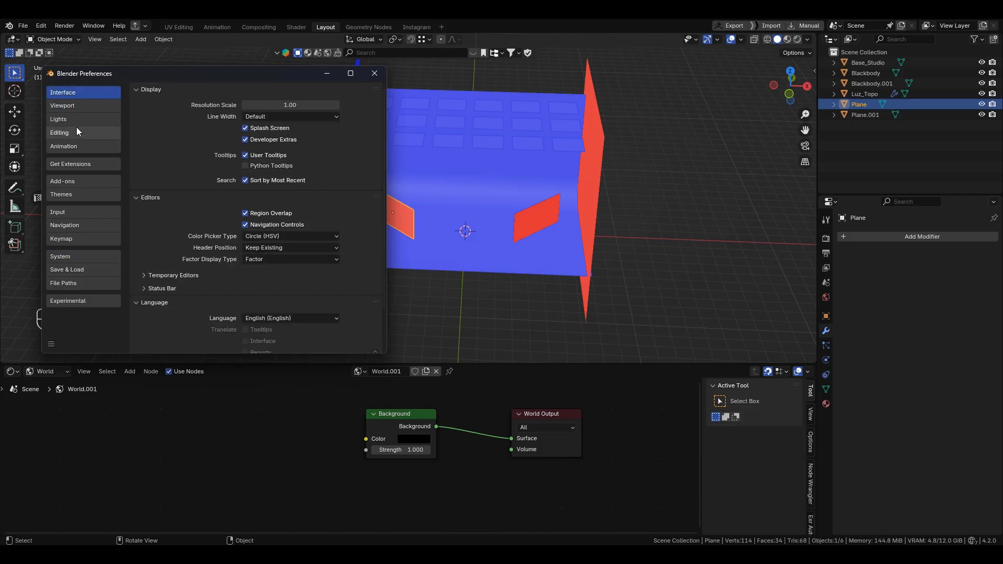
click(87, 211)
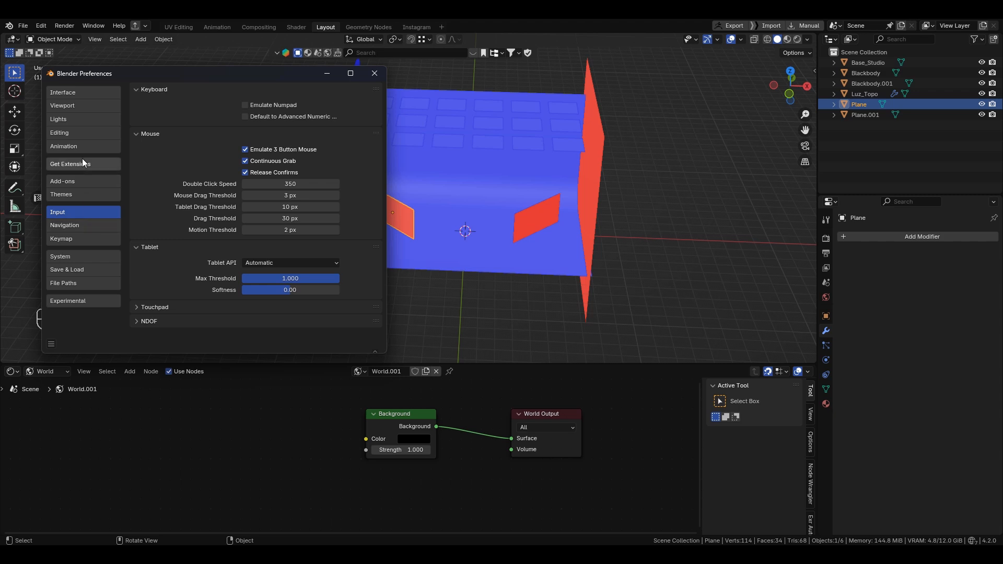
click(76, 131)
click(69, 119)
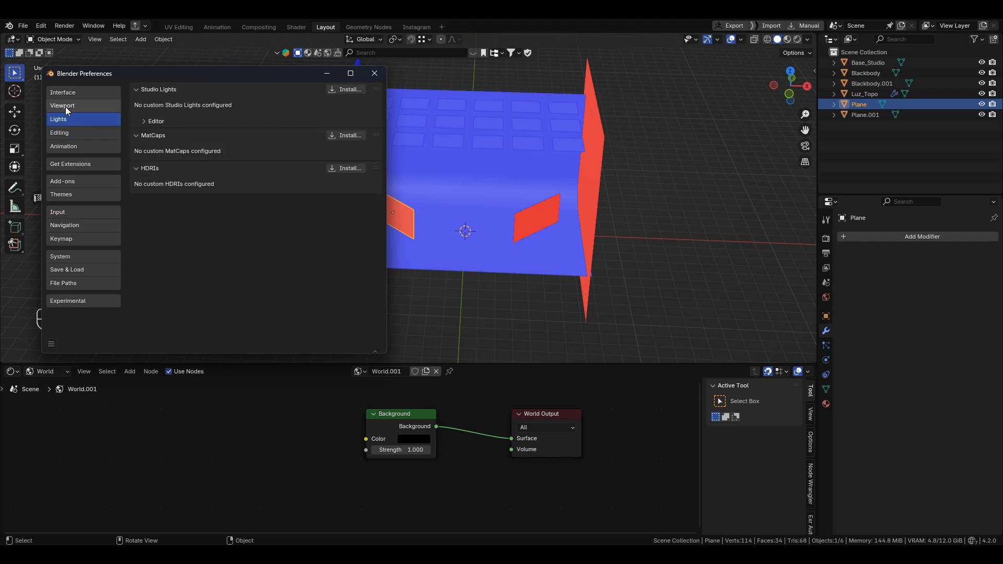
click(64, 107)
click(79, 212)
click(81, 225)
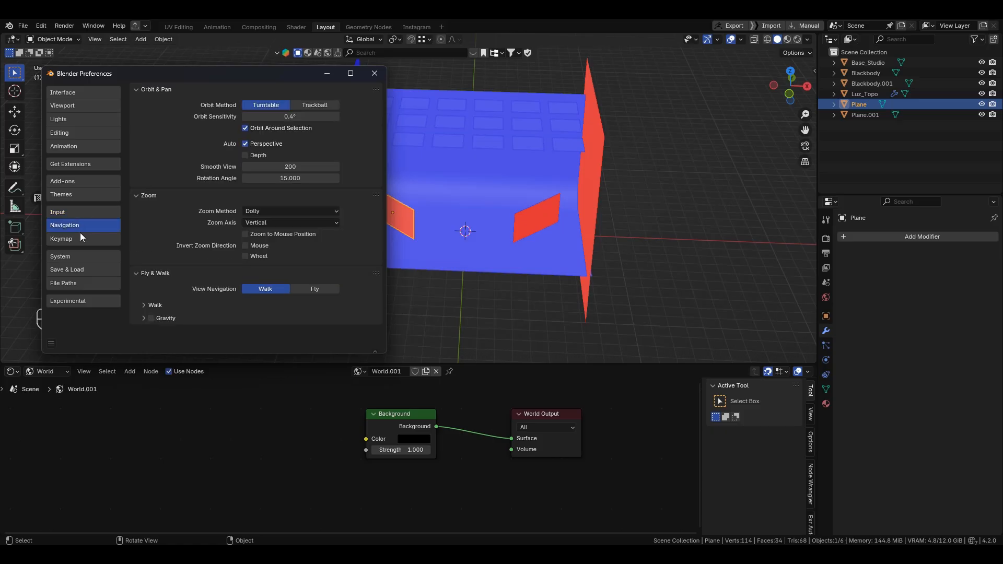
click(76, 238)
Continue searching the preferences through Themes, Add-ons, Animation, Editing, Lights, Viewport and Interface for the face orientation colours
click(73, 195)
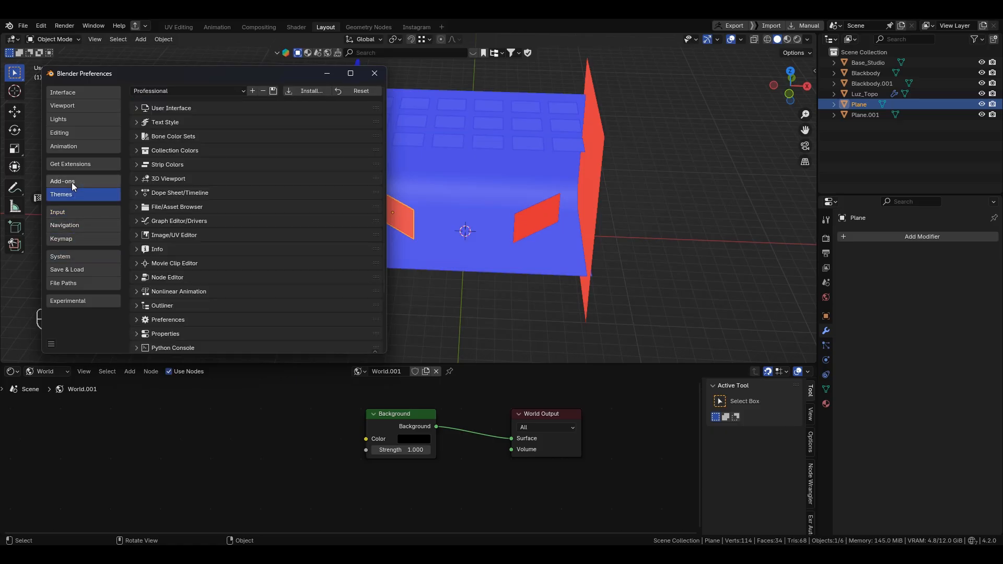
click(71, 182)
click(69, 162)
click(63, 145)
click(58, 131)
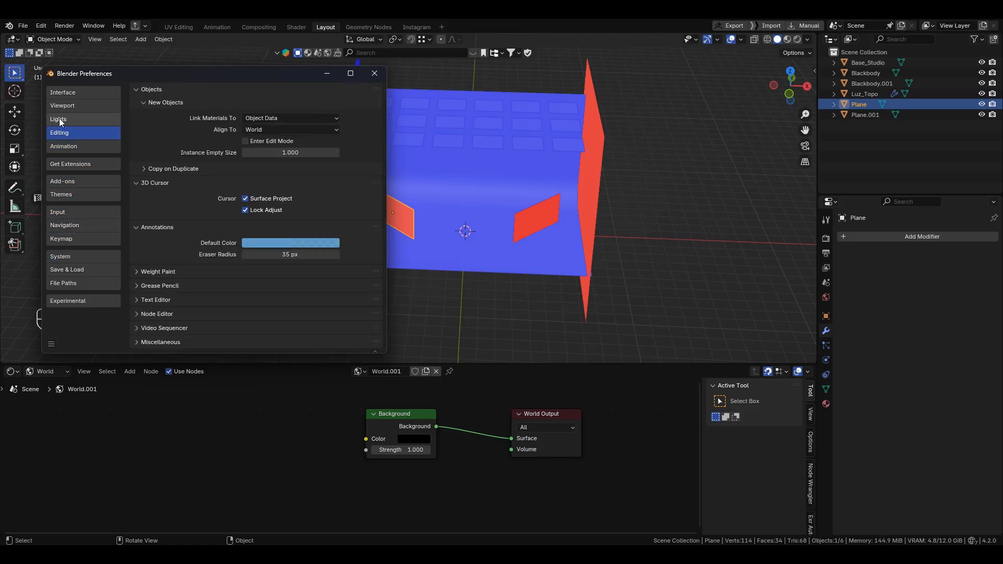
click(59, 119)
click(60, 106)
click(61, 93)
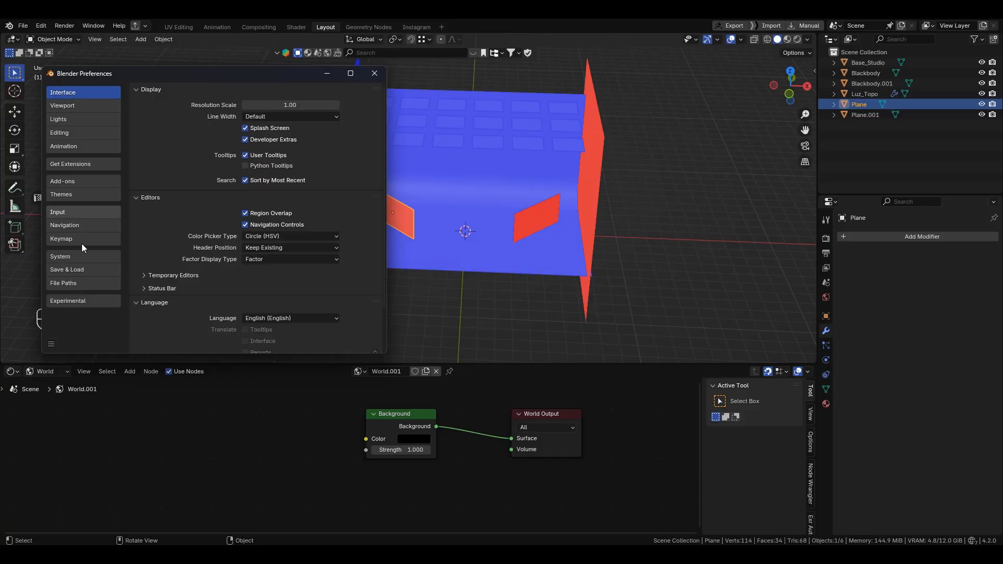
scroll(202, 248, down, 3)
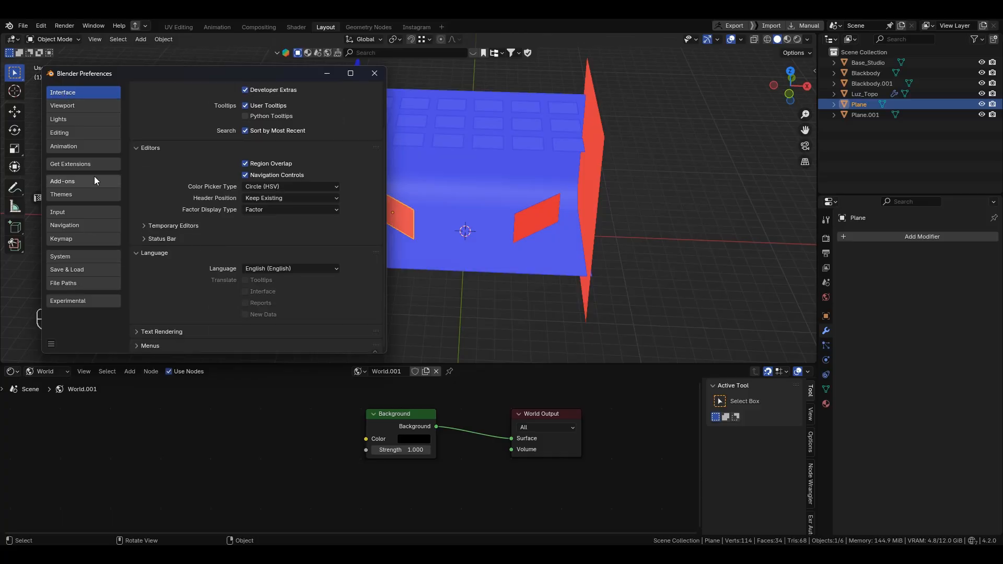
click(73, 106)
click(73, 119)
click(72, 134)
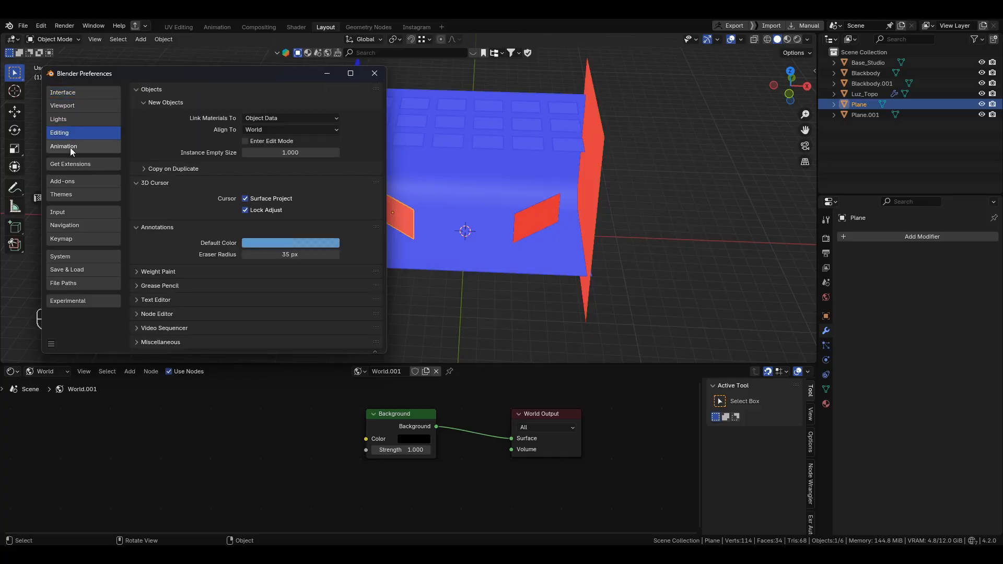
click(71, 148)
click(73, 164)
click(73, 181)
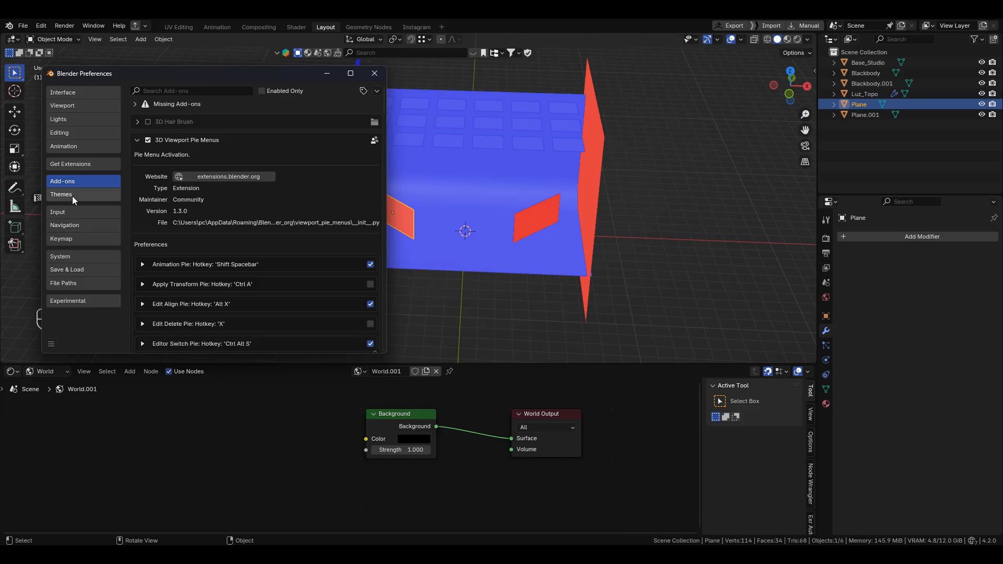
Examine the User Interface section and the editor sections of the theme preferences for viewport overlay colours
click(73, 199)
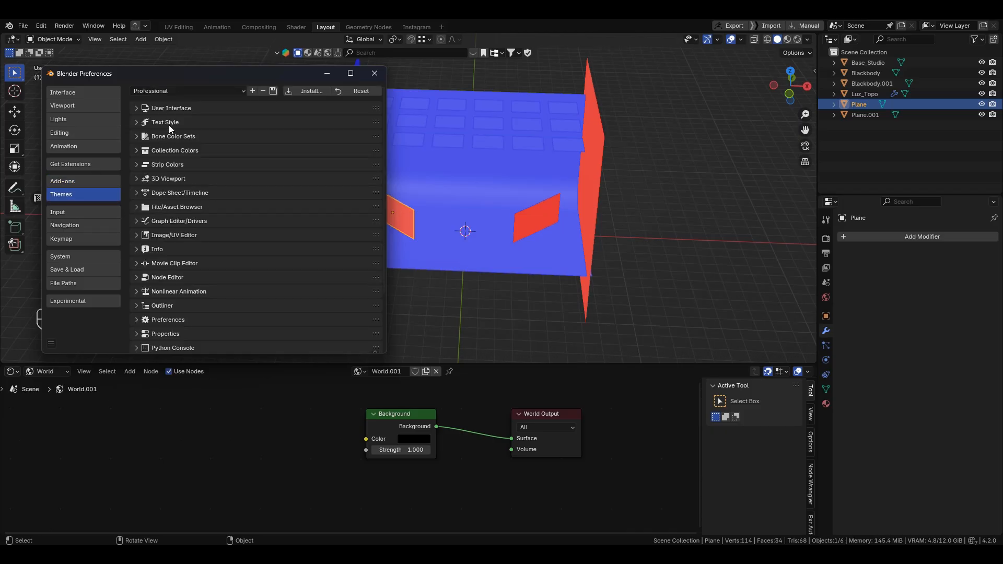
click(135, 108)
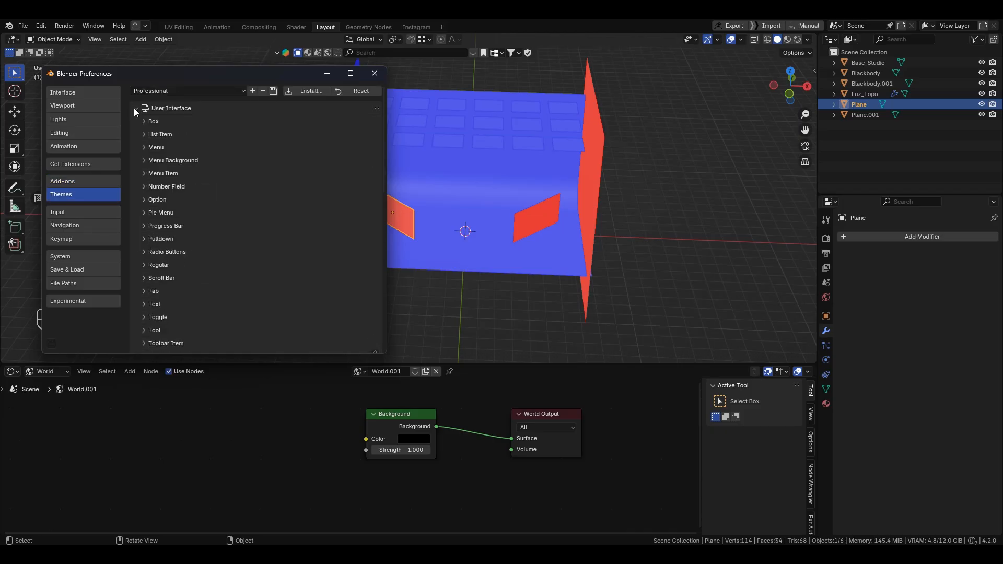
scroll(165, 178, down, 5)
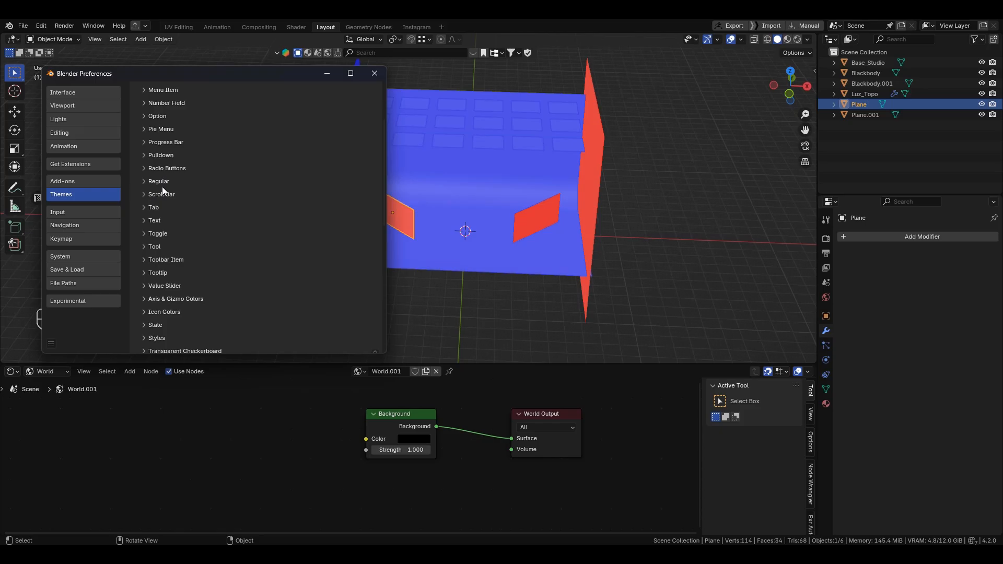
scroll(166, 192, down, 3)
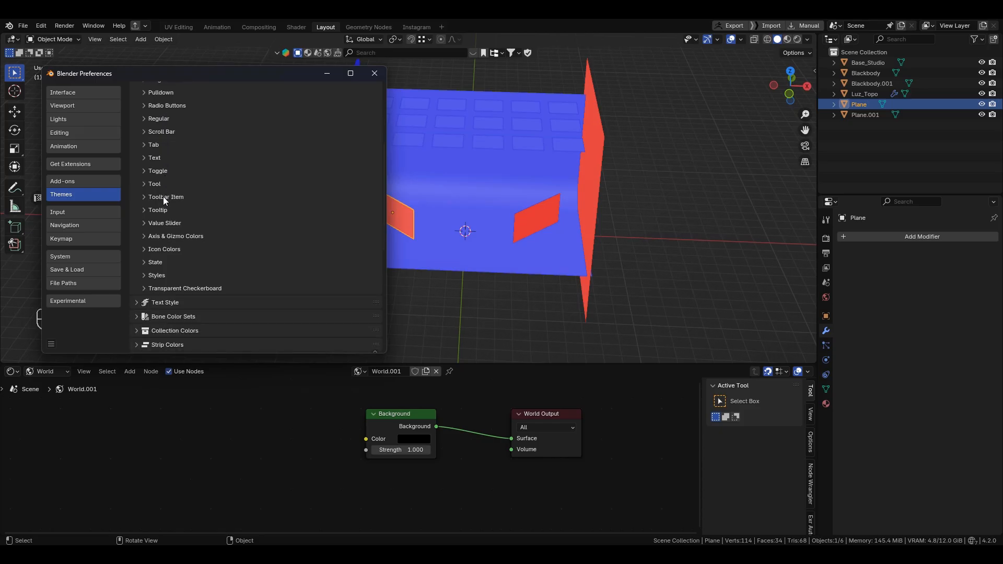
scroll(163, 199, down, 4)
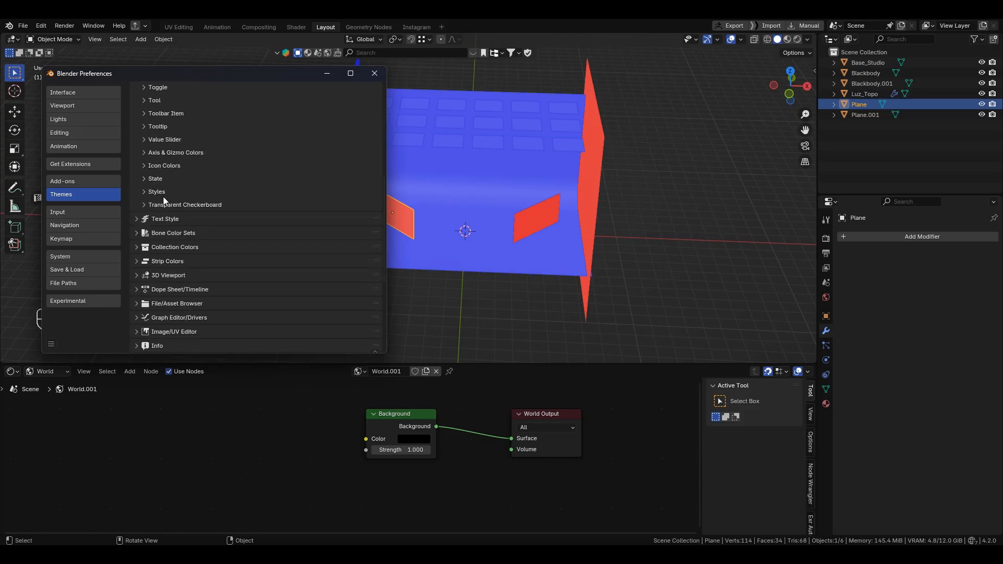
scroll(163, 196, up, 1)
scroll(161, 204, down, 1)
click(145, 192)
click(145, 192)
scroll(173, 192, down, 2)
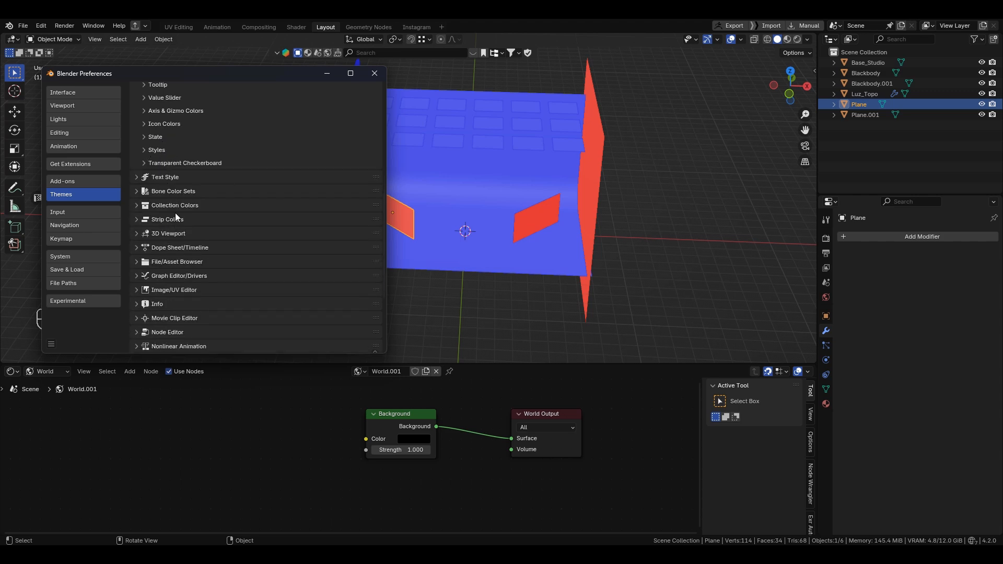
scroll(176, 214, down, 3)
scroll(176, 213, up, 1)
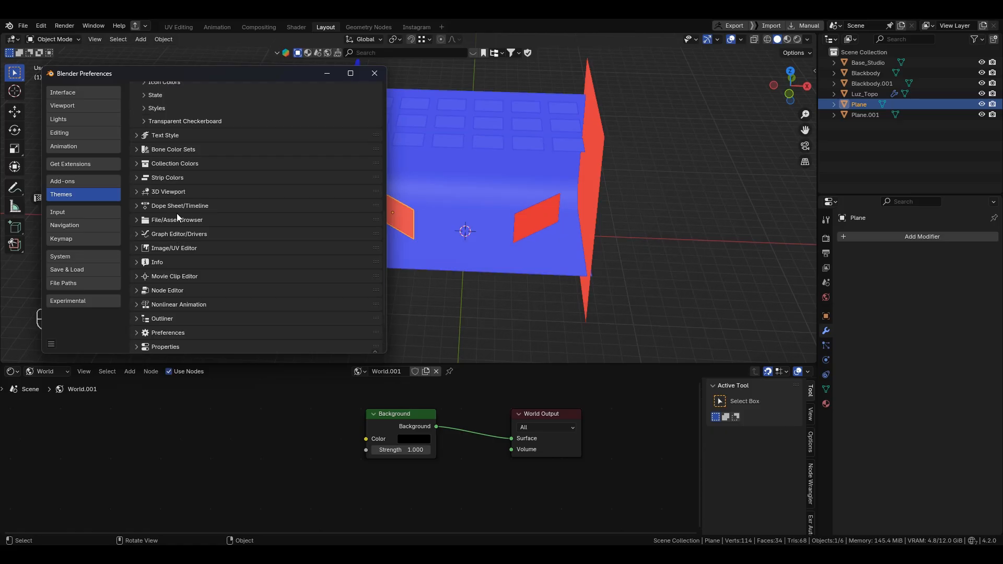
Look through the 3D Viewport section of the theme preferences for the Face Orientation Front and Back colours
click(137, 192)
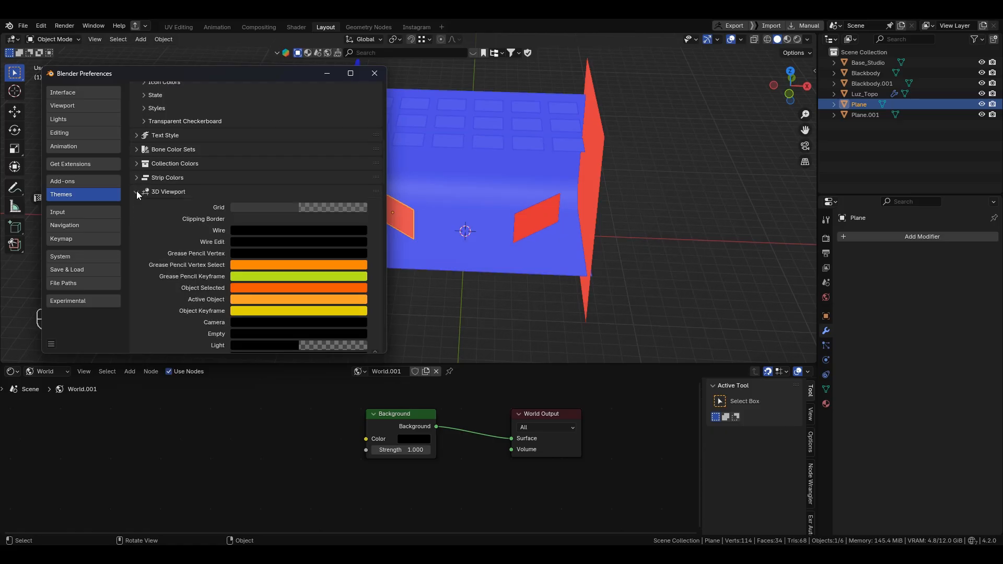
scroll(174, 202, up, 10)
scroll(169, 179, down, 20)
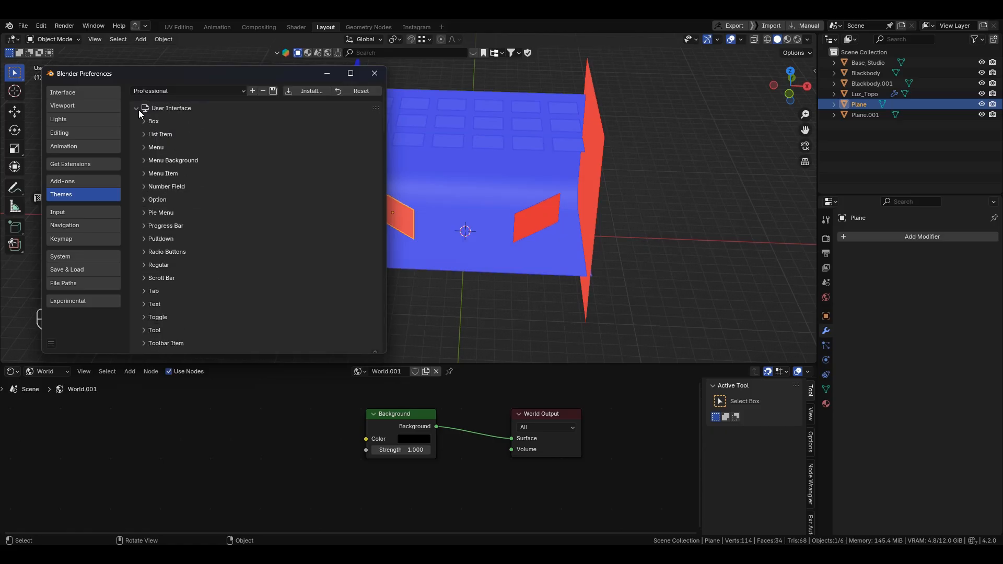
scroll(208, 191, up, 5)
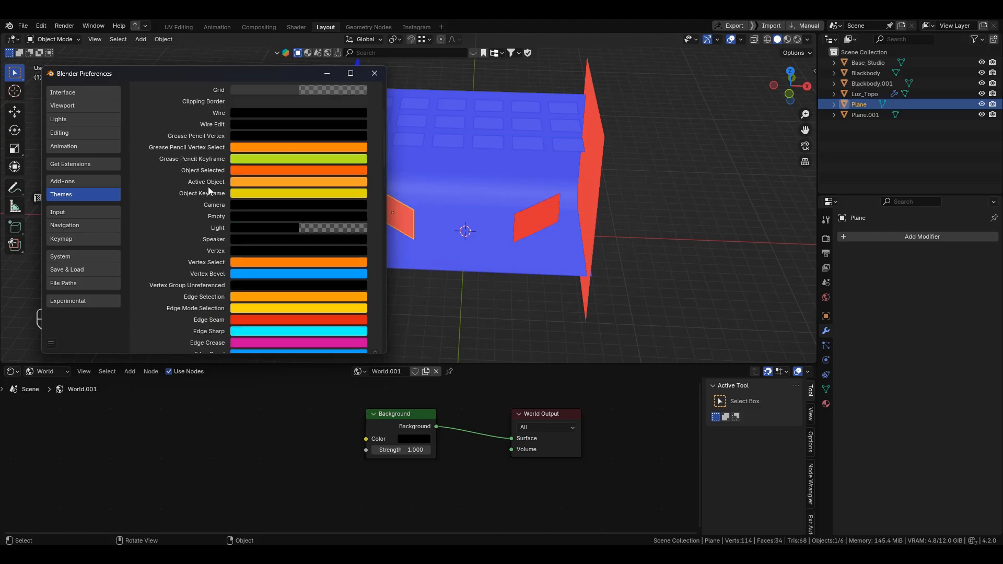
scroll(216, 245, down, 9)
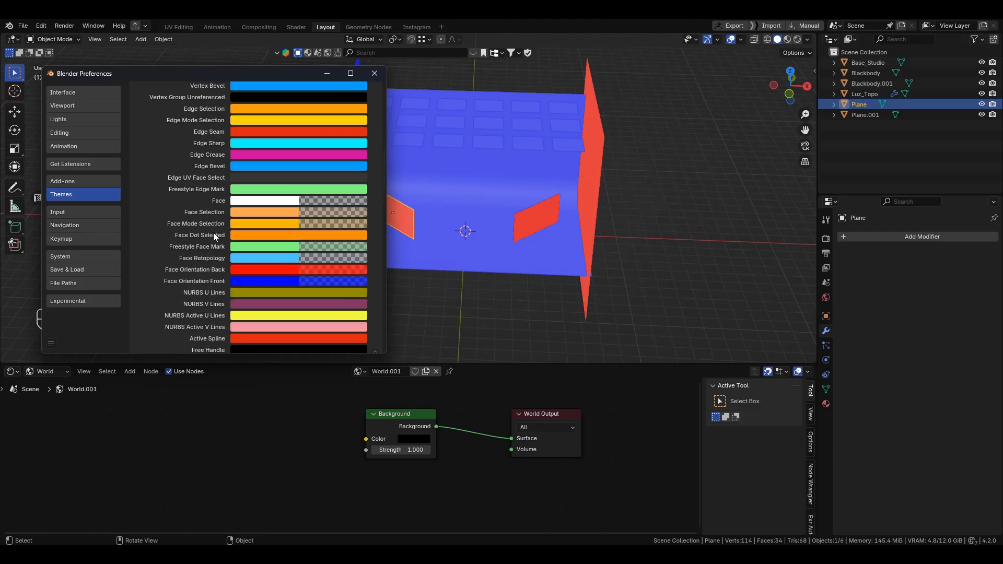
scroll(212, 233, down, 14)
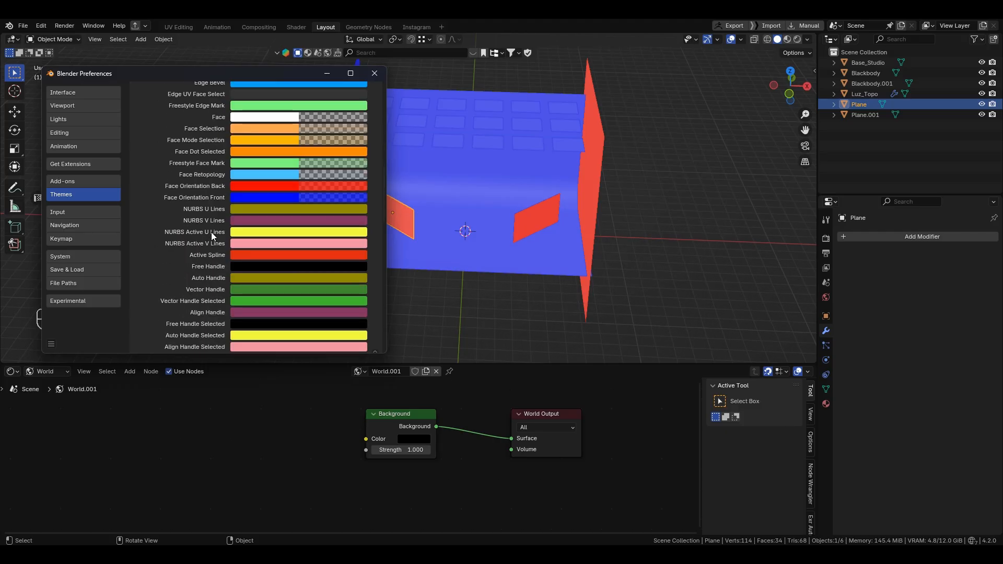
scroll(211, 232, down, 8)
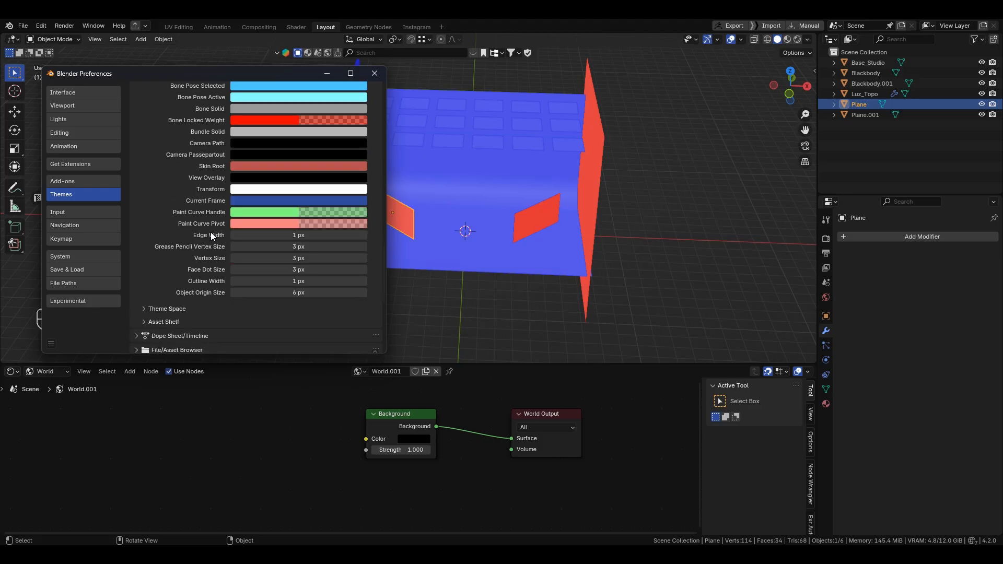
scroll(211, 233, up, 12)
scroll(210, 211, up, 4)
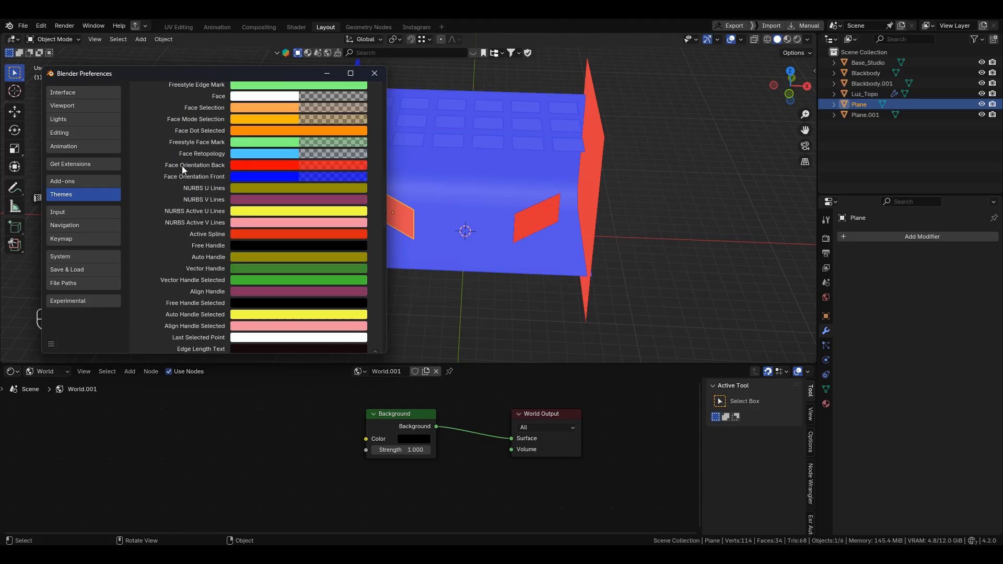
Try a different hue for the Face Orientation Front theme colour and set the hue back to 0.667
click(256, 177)
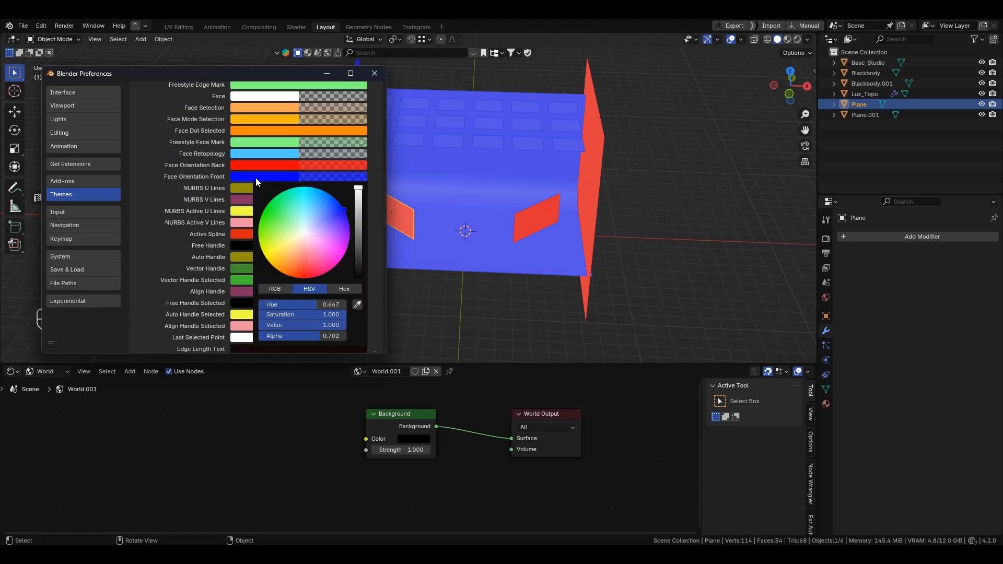
click(311, 303)
text(0.302)
key(Return)
drag(284, 304, 312, 305)
click(314, 304)
text(0.667)
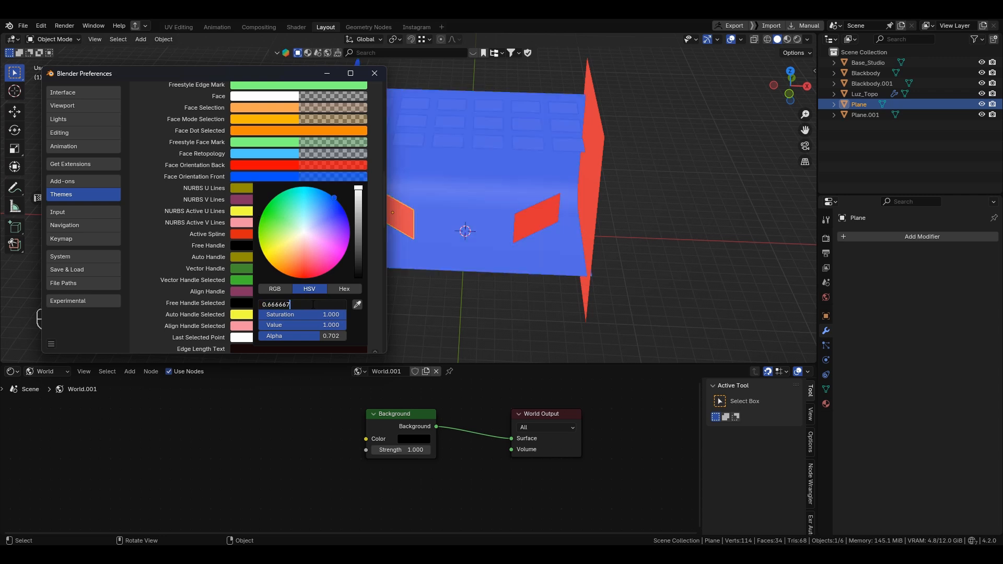
key(Return)
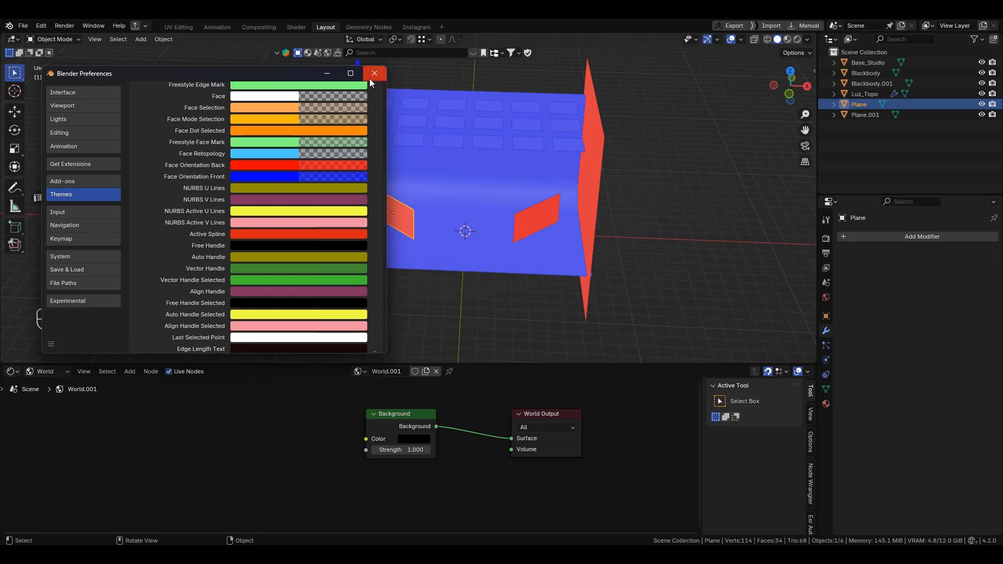
Check the preferences' save options, close the preferences, and turn off the Face Orientation overlay in the viewport
click(51, 343)
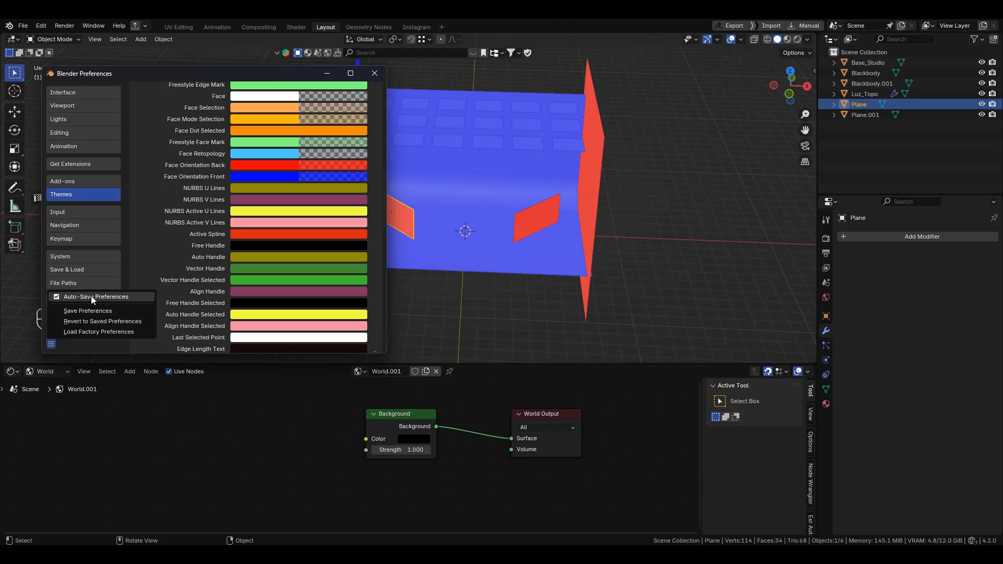
click(374, 71)
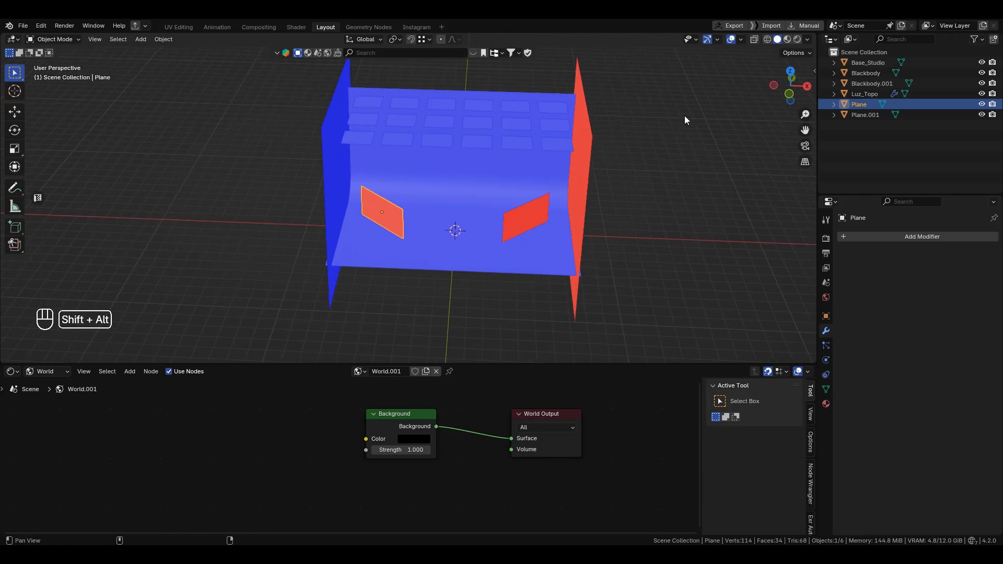
click(742, 40)
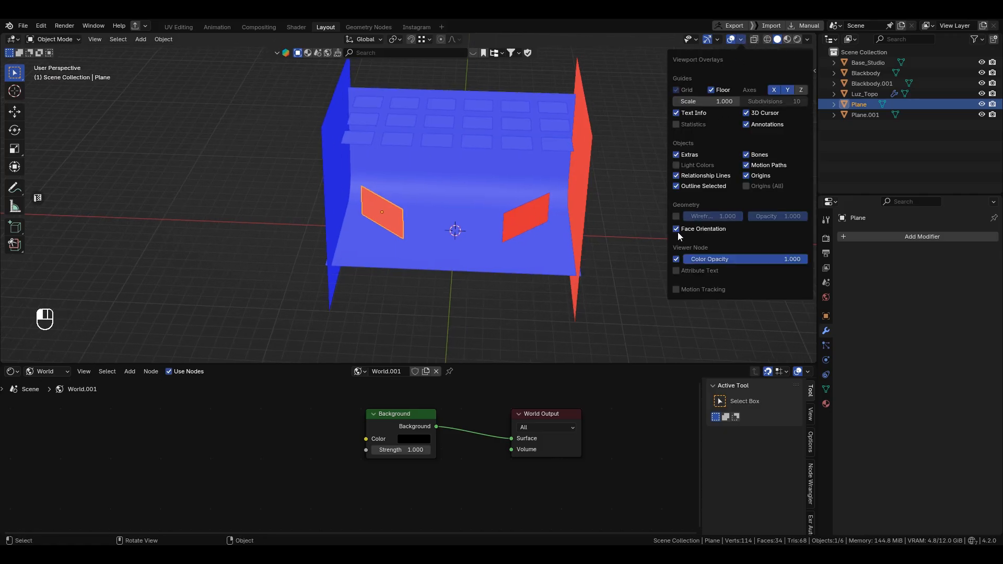
click(676, 230)
click(741, 40)
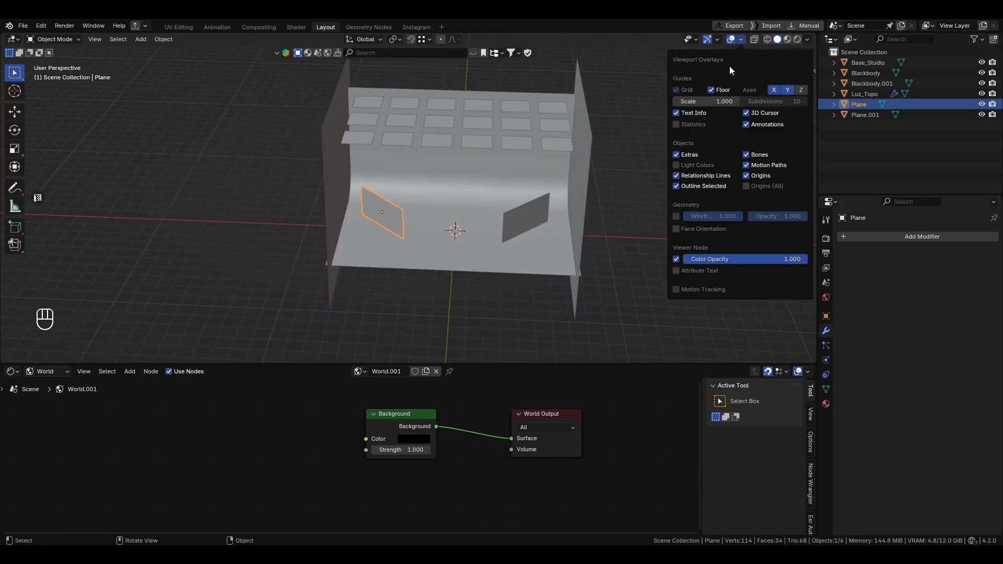
Switch the 3D viewport to rendered shading to preview the studio's lighting
mouse_move(572, 199)
alt+mouse_down()
mouse_move(593, 196)
mouse_move(584, 190)
alt+mouse_up()
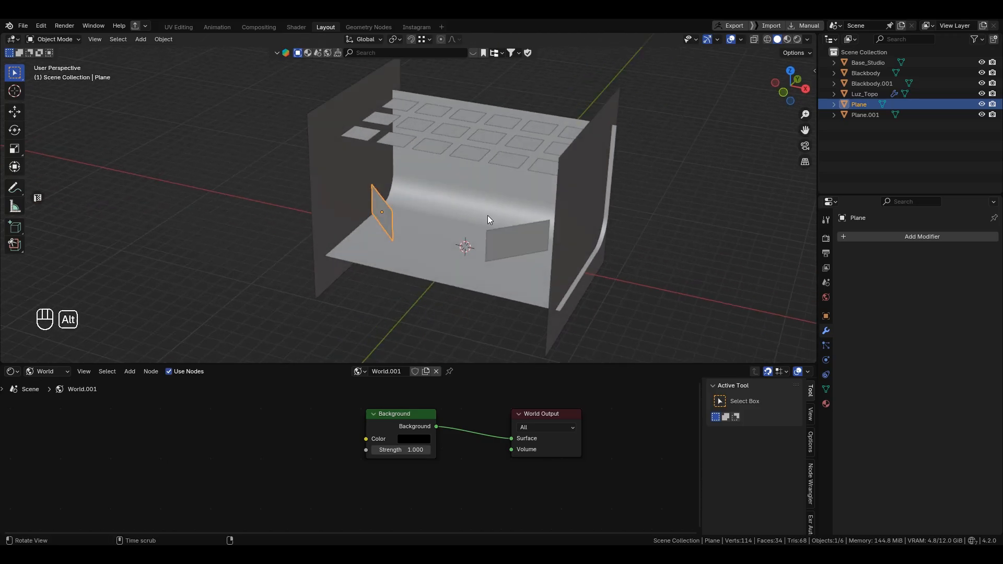
mouse_move(487, 215)
alt+shift+mouse_down()
mouse_move(455, 226)
mouse_move(474, 228)
alt+shift+mouse_up()
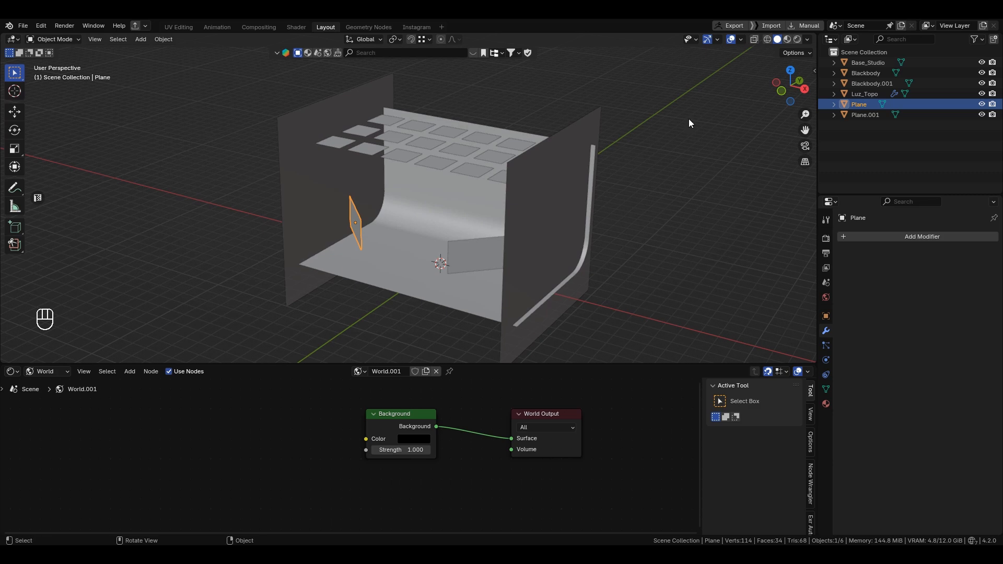
click(797, 40)
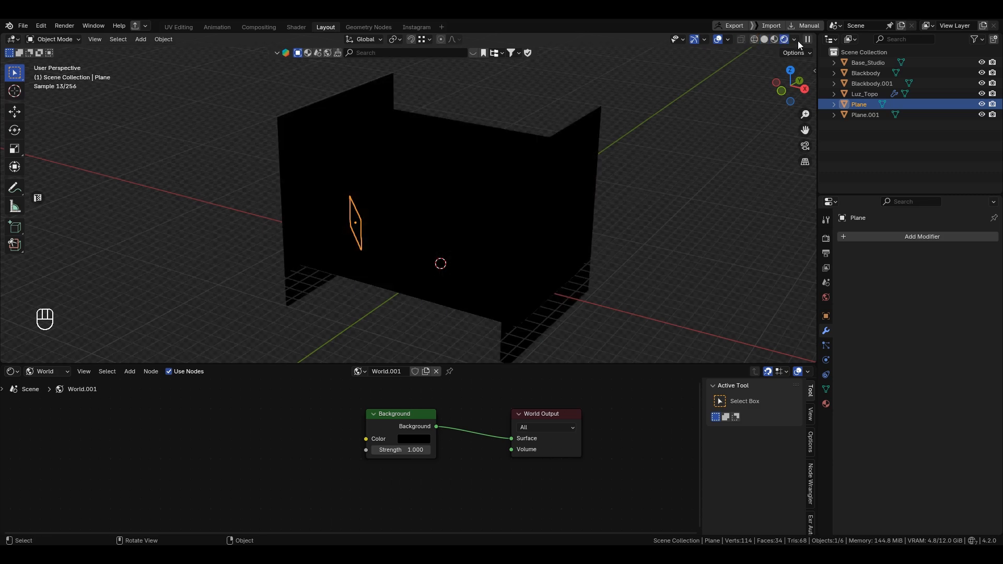
Select the overhead light grid Luz_Topo and switch the enlarged shader editor from World to Object shading
click(387, 151)
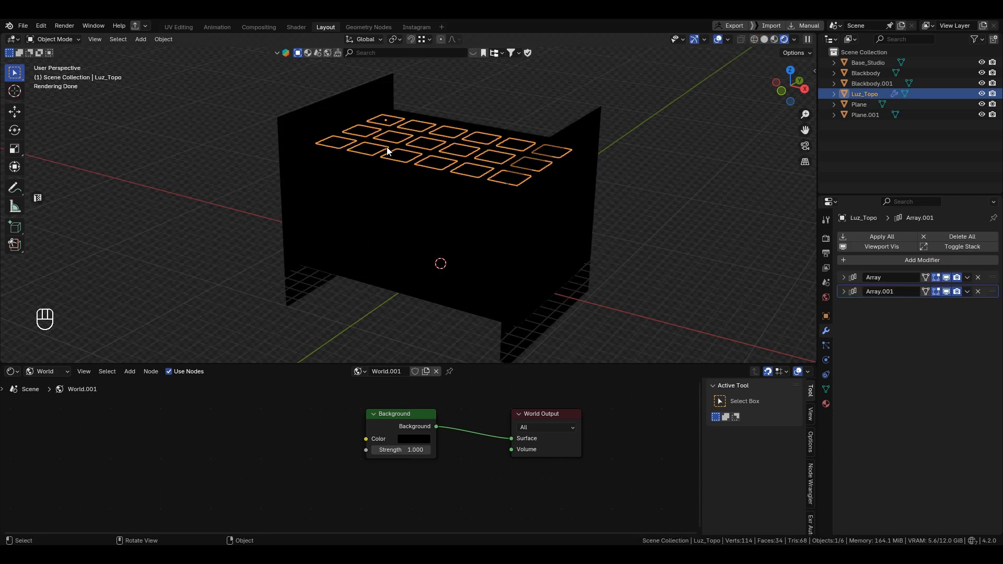
click(54, 375)
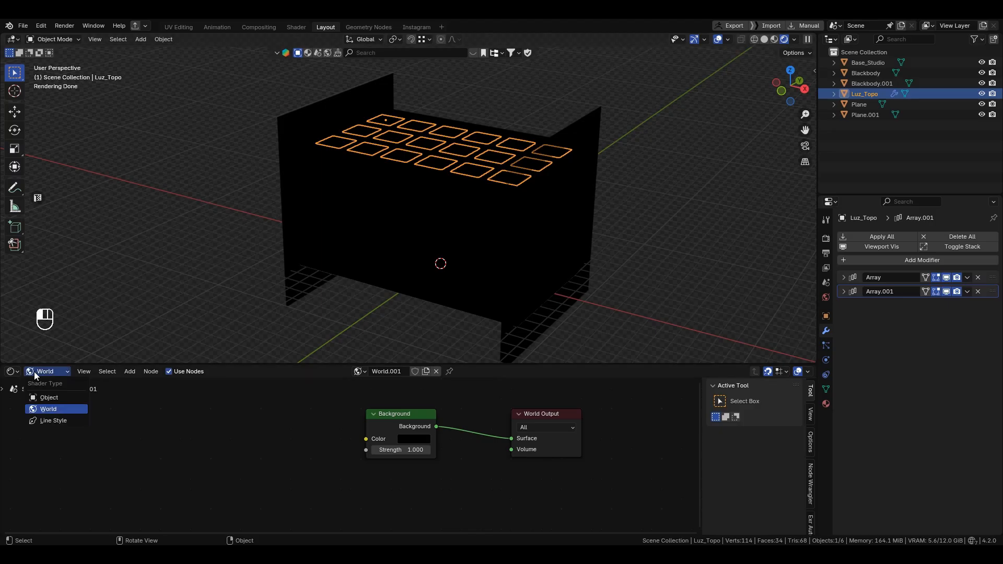
click(8, 373)
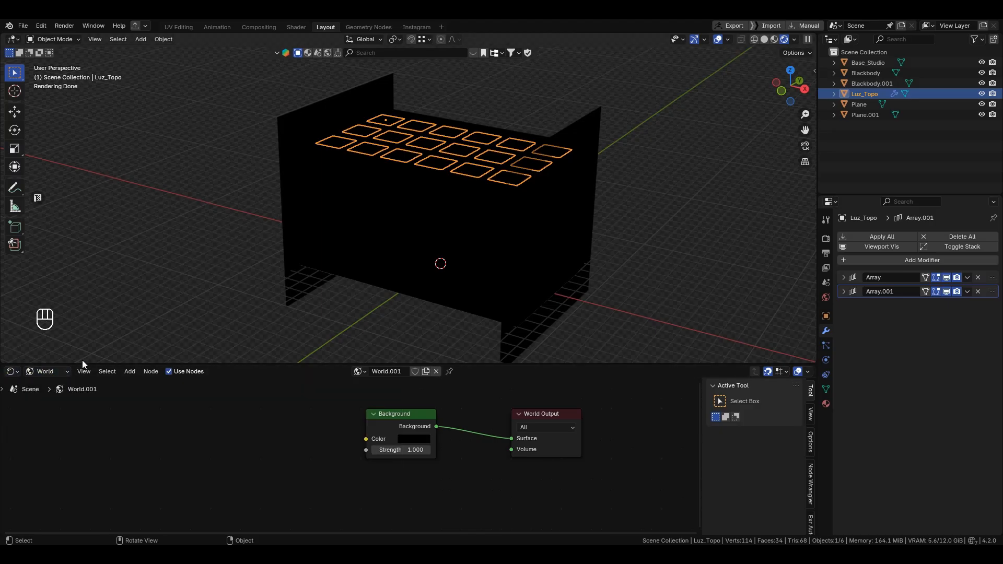
drag(84, 364, 101, 349)
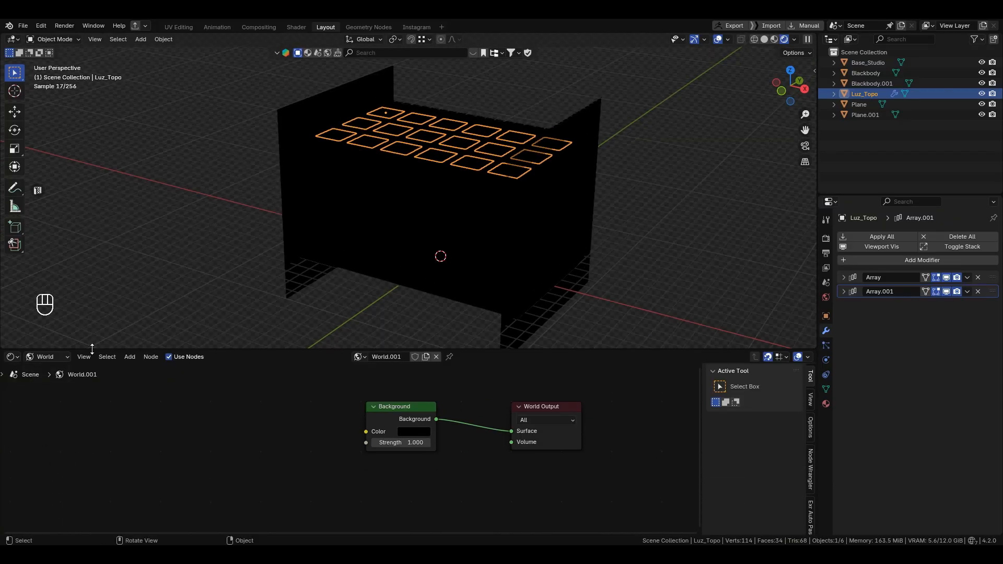
click(11, 357)
click(45, 453)
click(39, 357)
click(56, 383)
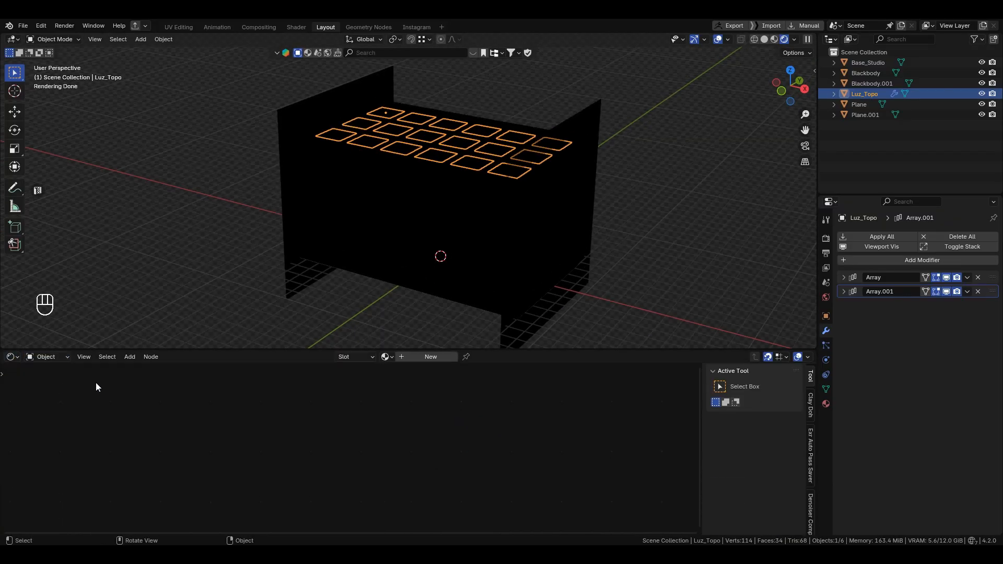
Create a new material for the overhead light grid and name it Luz 1
click(413, 359)
click(412, 359)
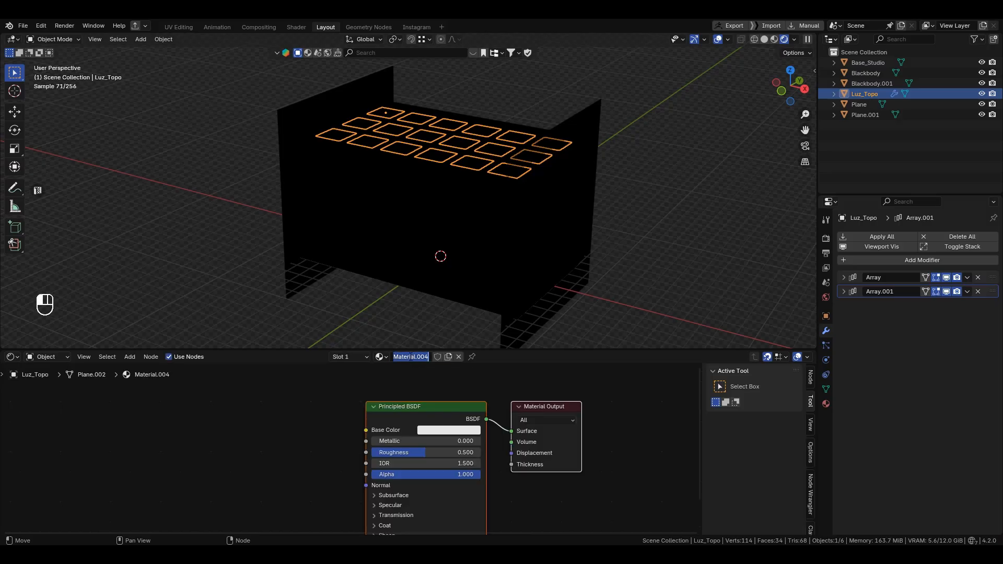
text(Luz 1)
key(Return)
Replace the Principled BSDF in Luz 1 with an Emission shader connected to the Material Output's Surface
click(415, 417)
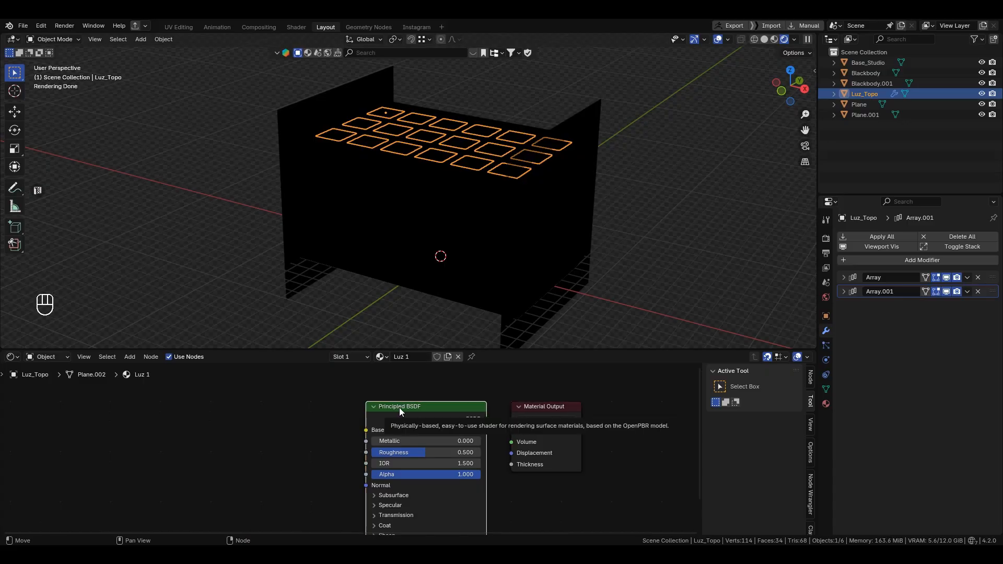
key(x)
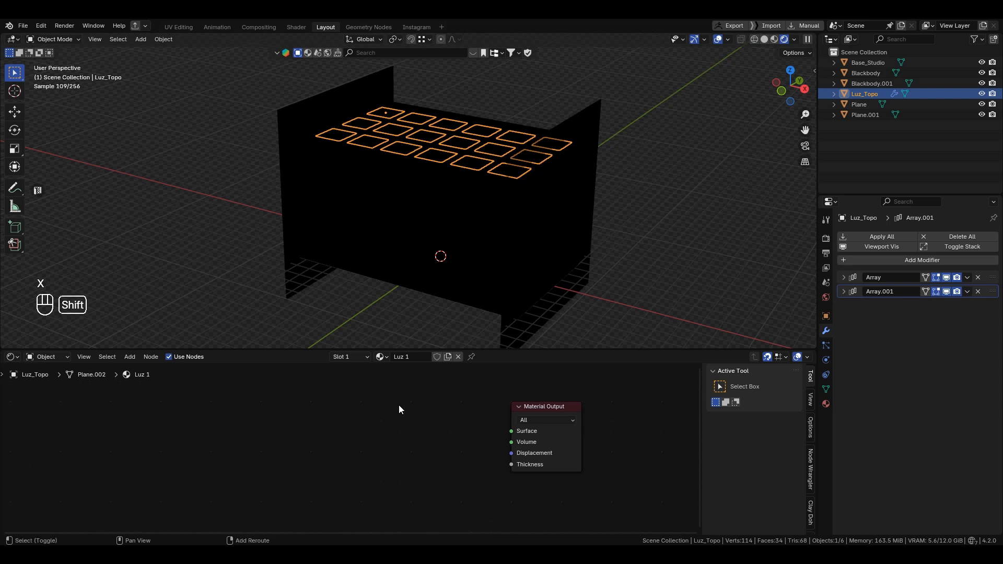
key(shift+a)
text(emi)
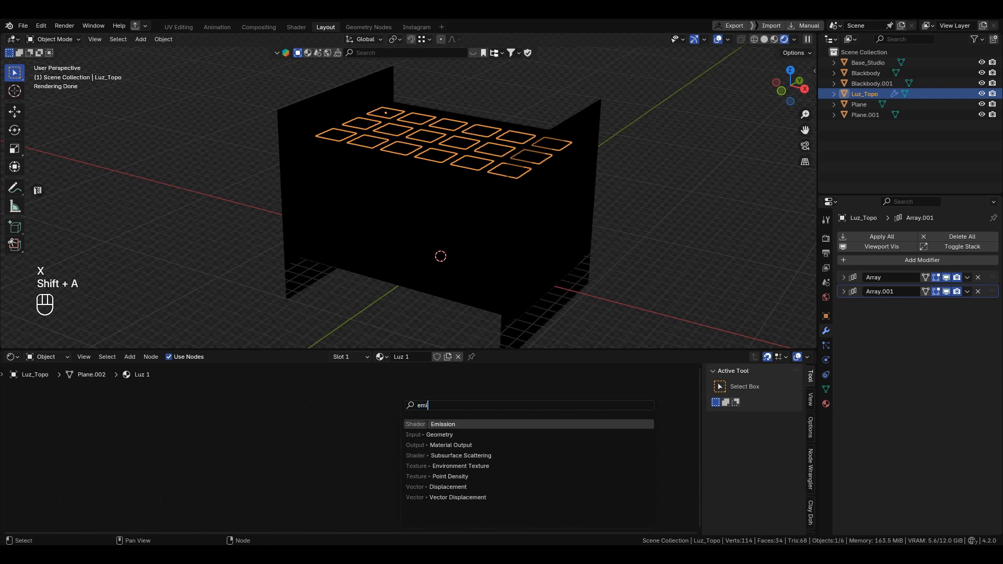
key(Return)
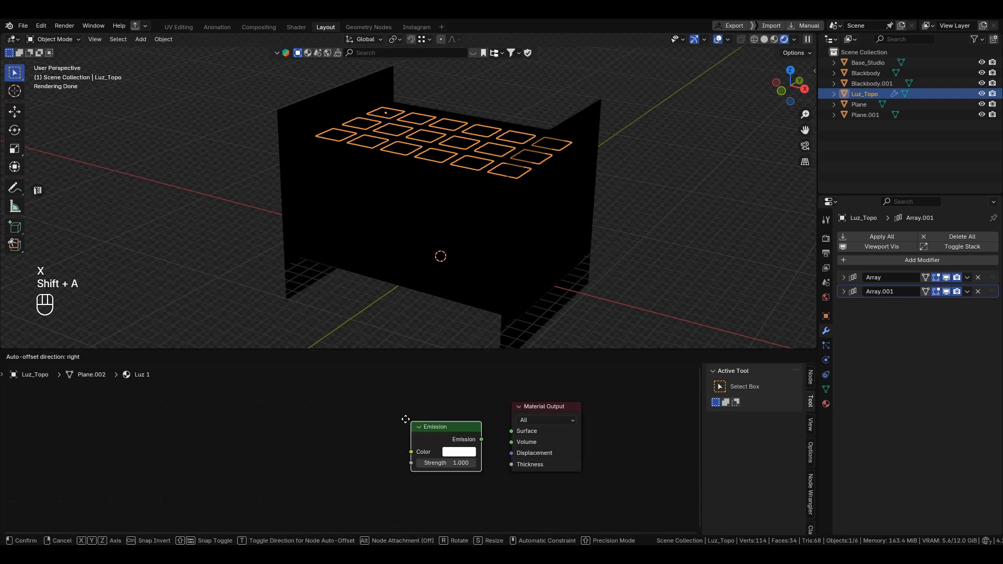
click(382, 415)
drag(450, 429, 516, 433)
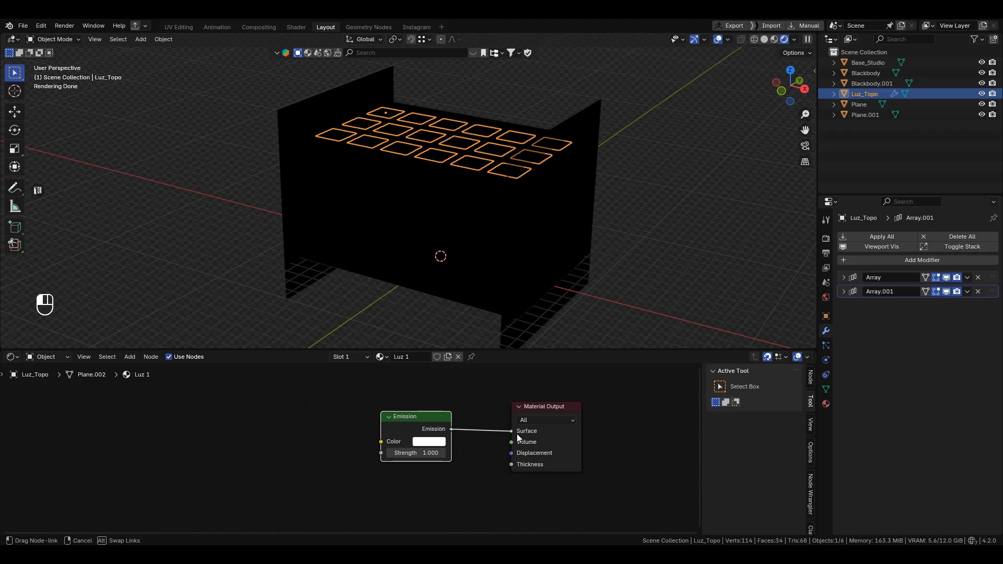
Set the Luz 1 emission strength to 3
middle_drag(429, 252, 481, 248)
click(424, 452)
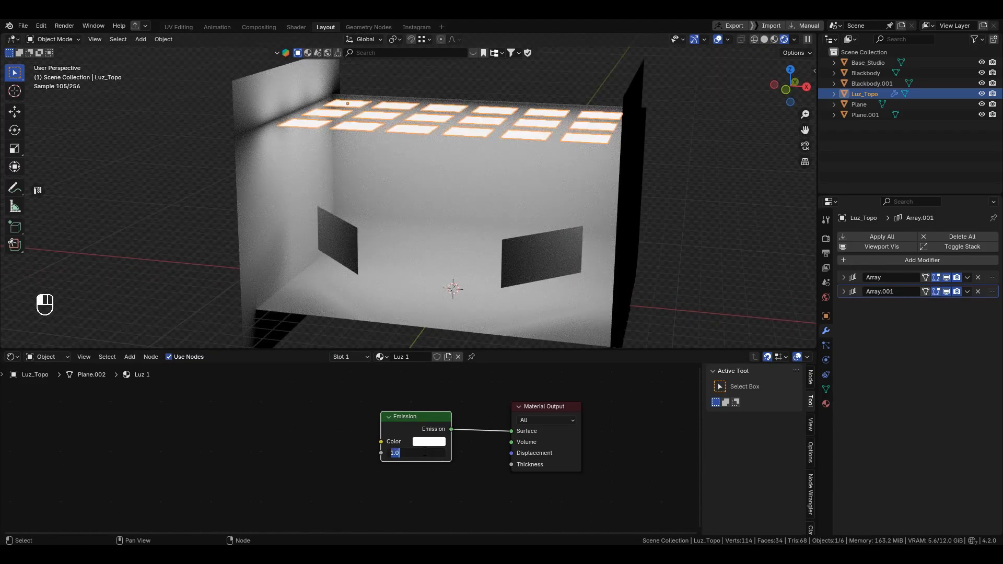
text(3)
key(Return)
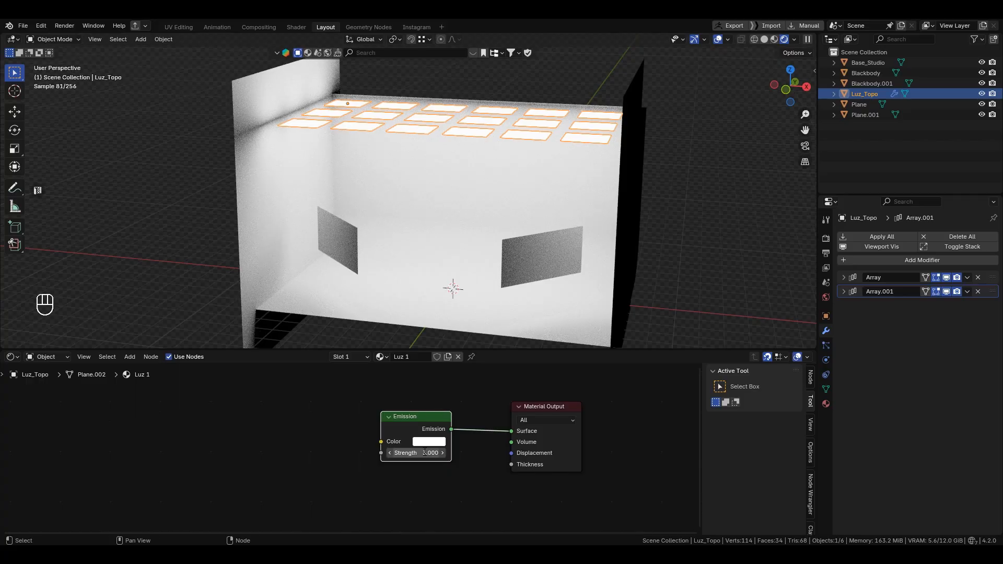
Create a new material named Luz 2 for the small angled light plane called Plane
click(343, 243)
click(570, 256)
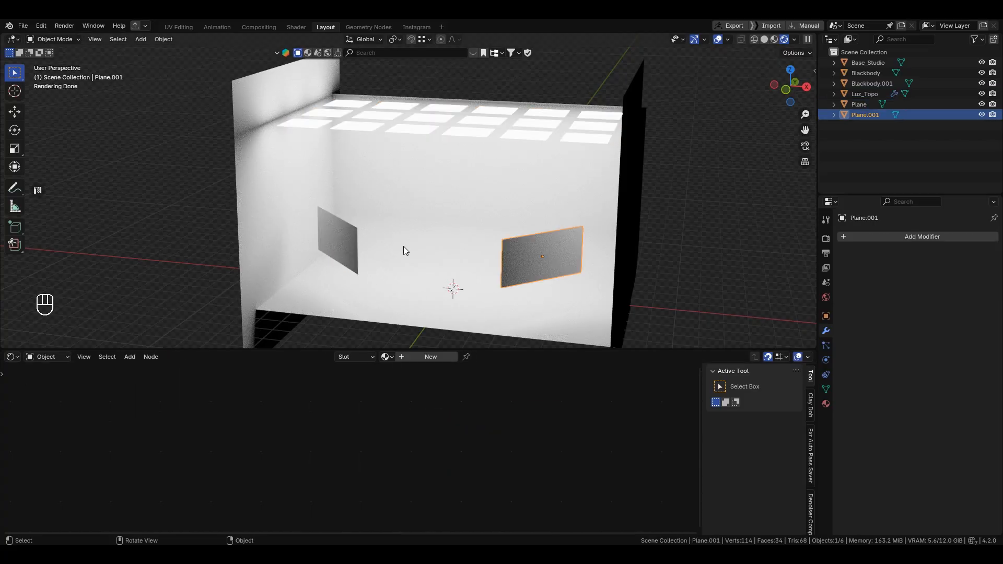
click(338, 243)
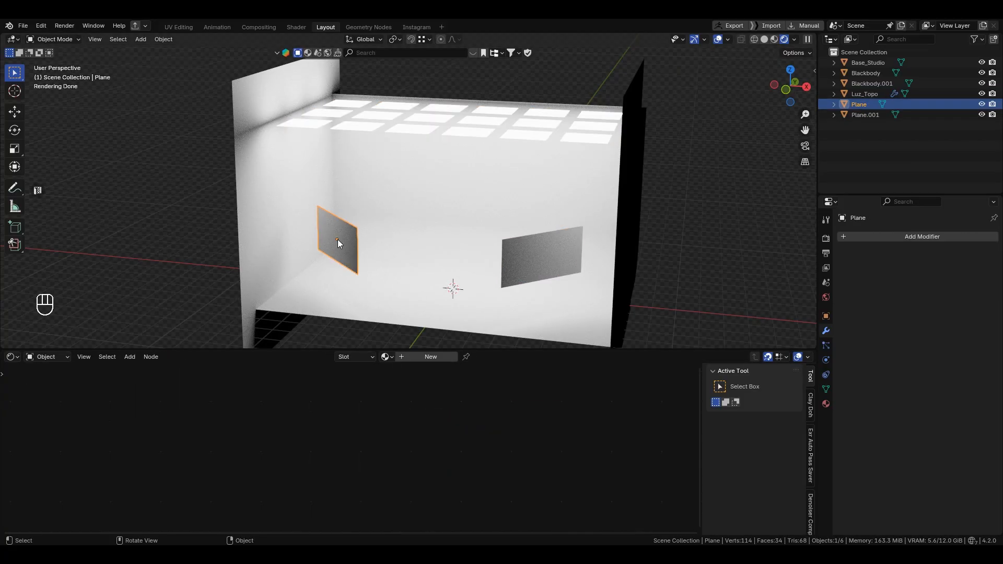
click(409, 358)
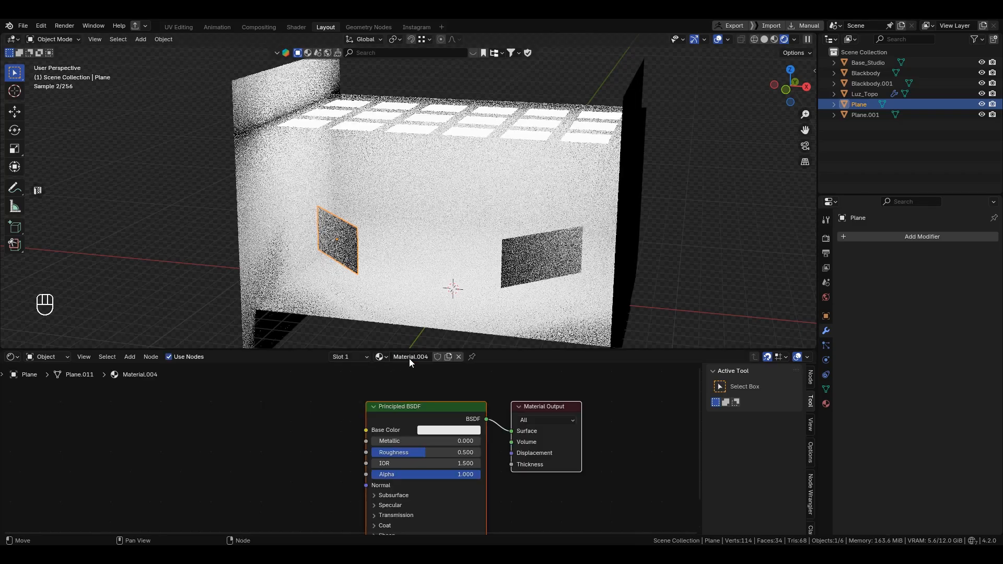
click(410, 357)
text(Luz 2)
key(Return)
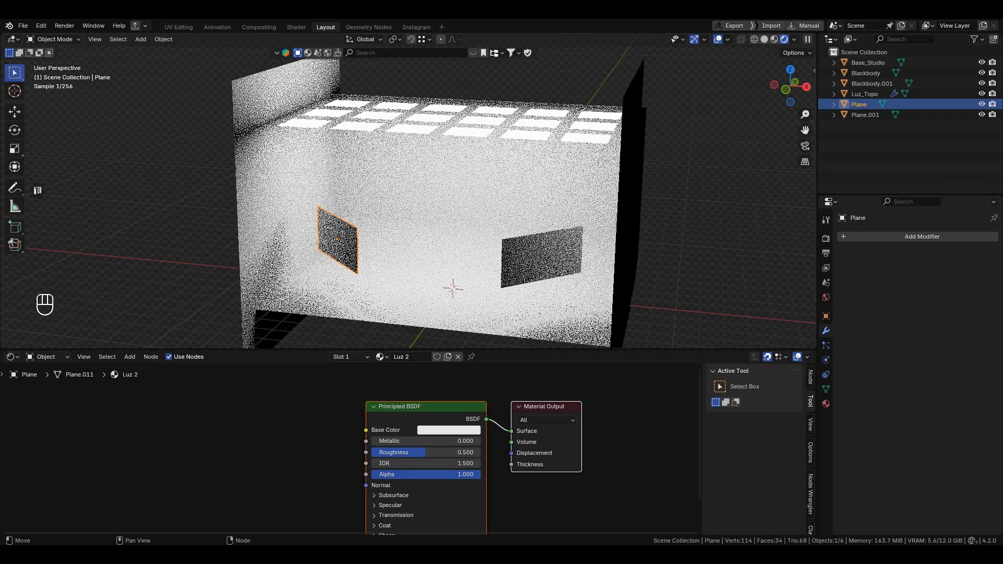
Replace the Principled BSDF in Luz 2 with an Emission shader connected to the Material Output's Surface
click(418, 412)
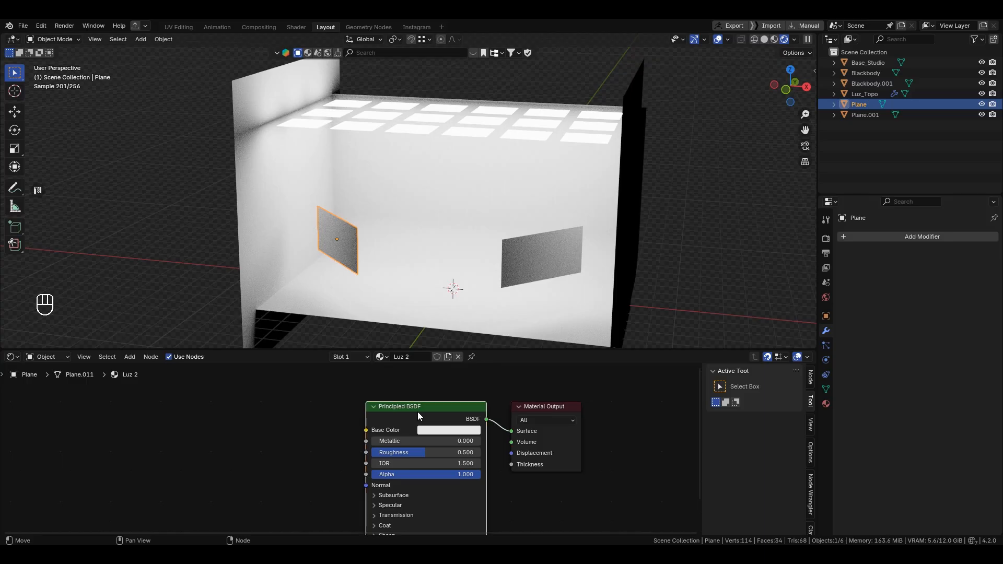
key(x)
key(shift+a)
text(emi)
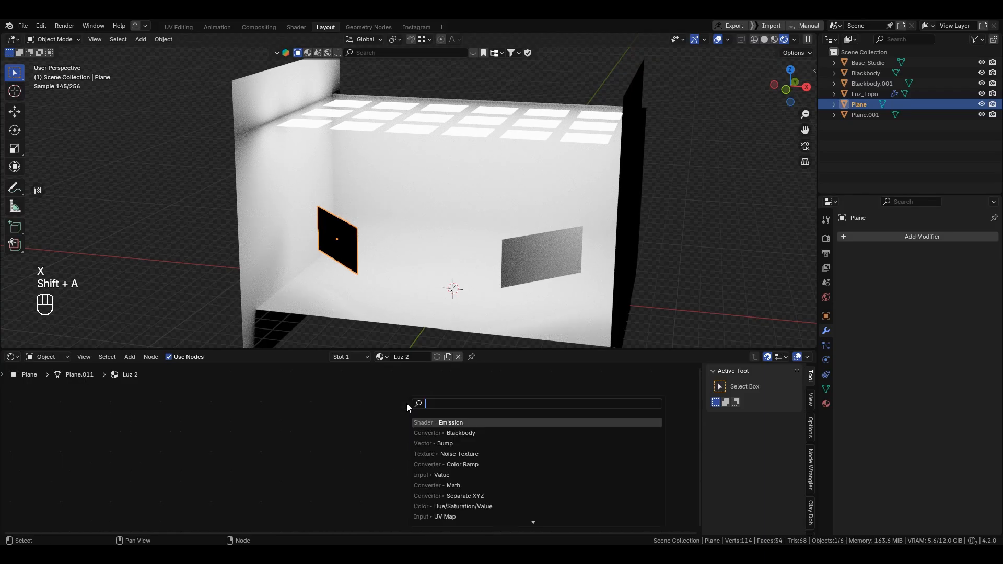
key(Return)
click(376, 403)
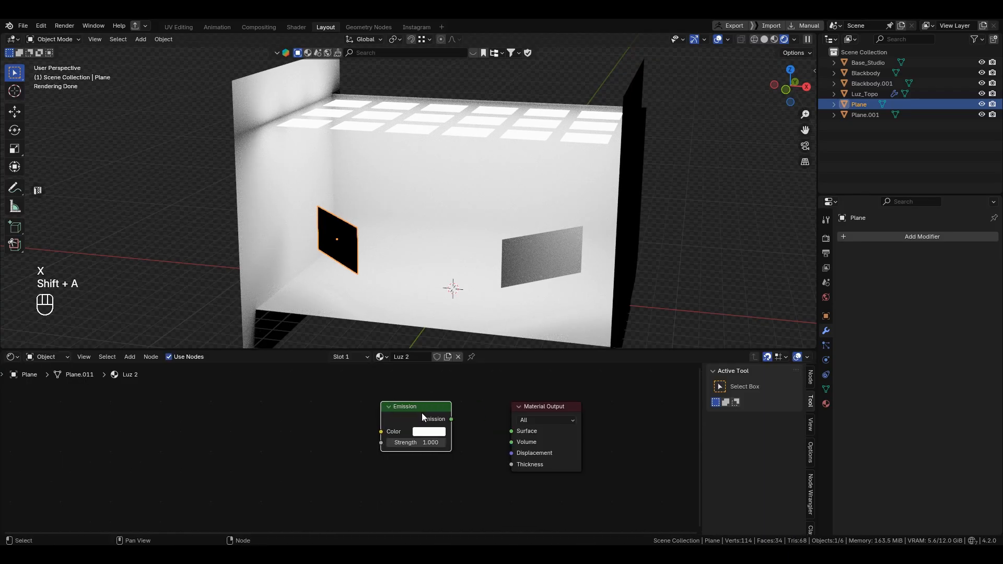
drag(451, 419, 510, 431)
Link the Luz 2 material from Plane to the other angled light plane, Plane.001
middle_drag(452, 264, 362, 253)
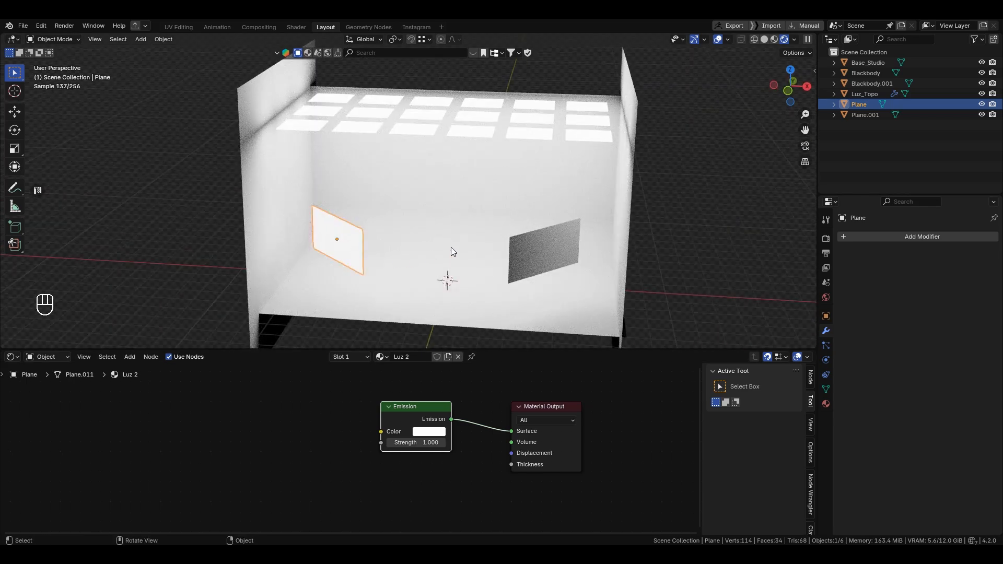
click(538, 242)
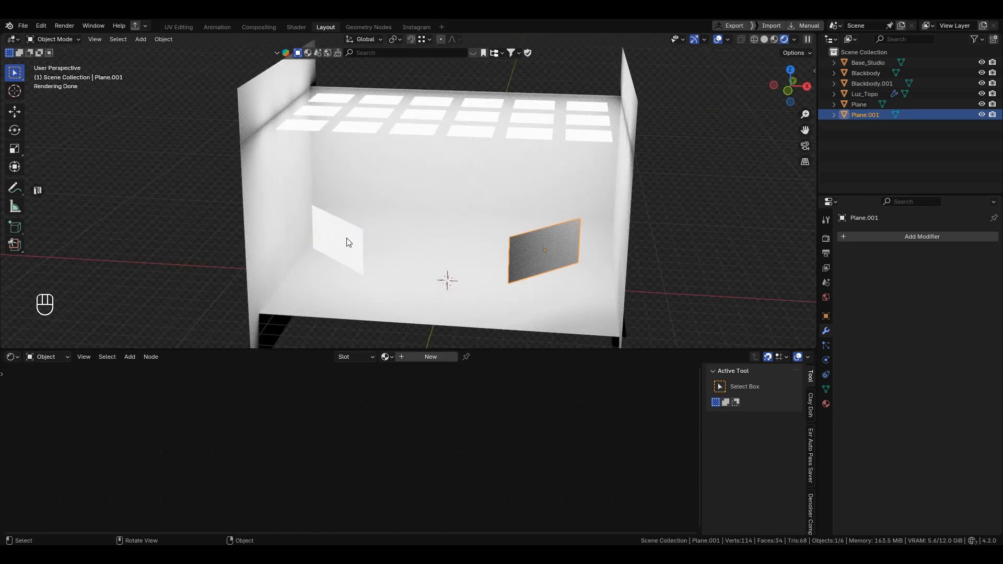
click(347, 241)
click(542, 246)
shift+click(355, 244)
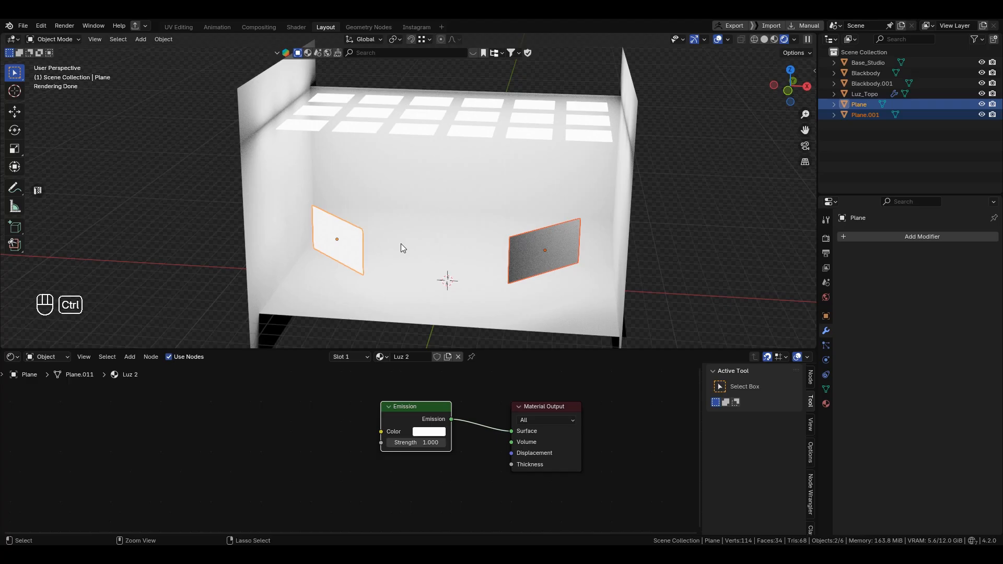
key(ctrl+l)
mouse_move(401, 244)
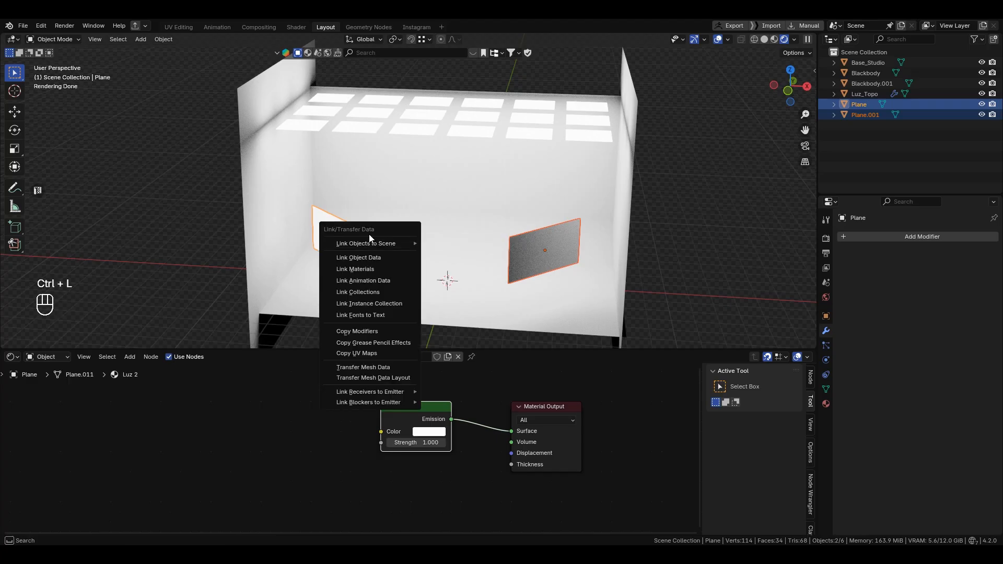
click(370, 269)
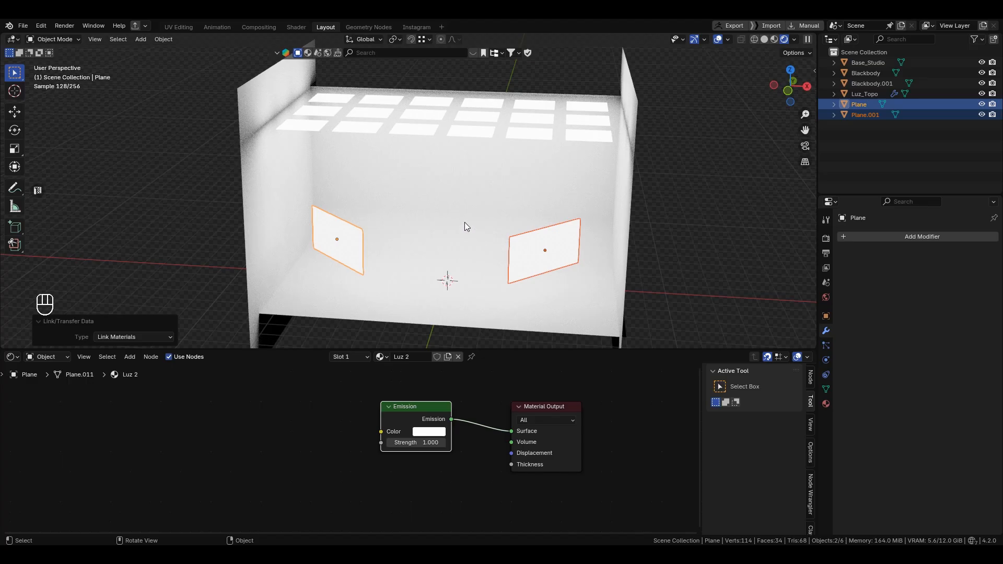
Create a new material for the Blackbody.001 side wall and delete its Principled BSDF node
click(623, 104)
middle_drag(636, 151, 592, 164)
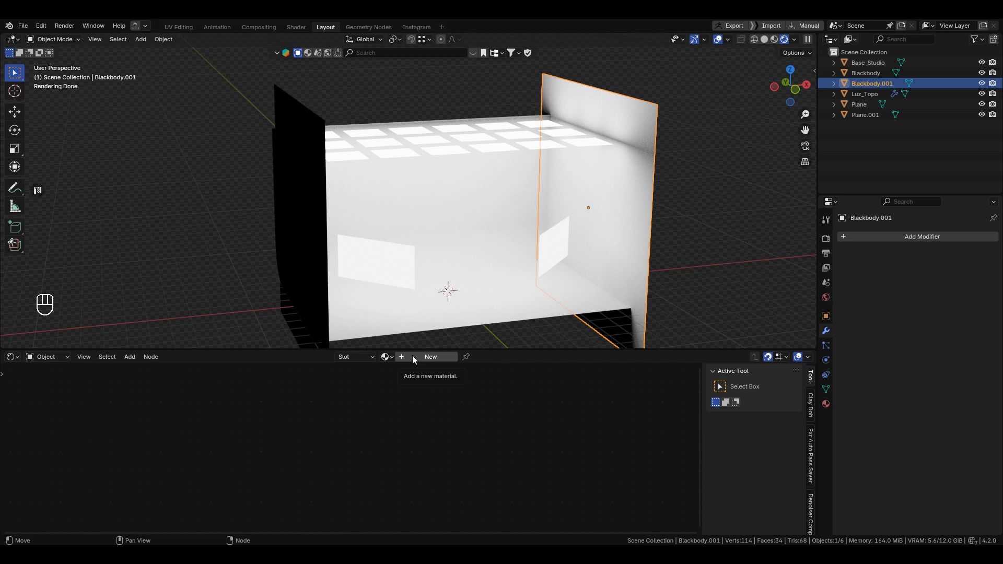
click(412, 358)
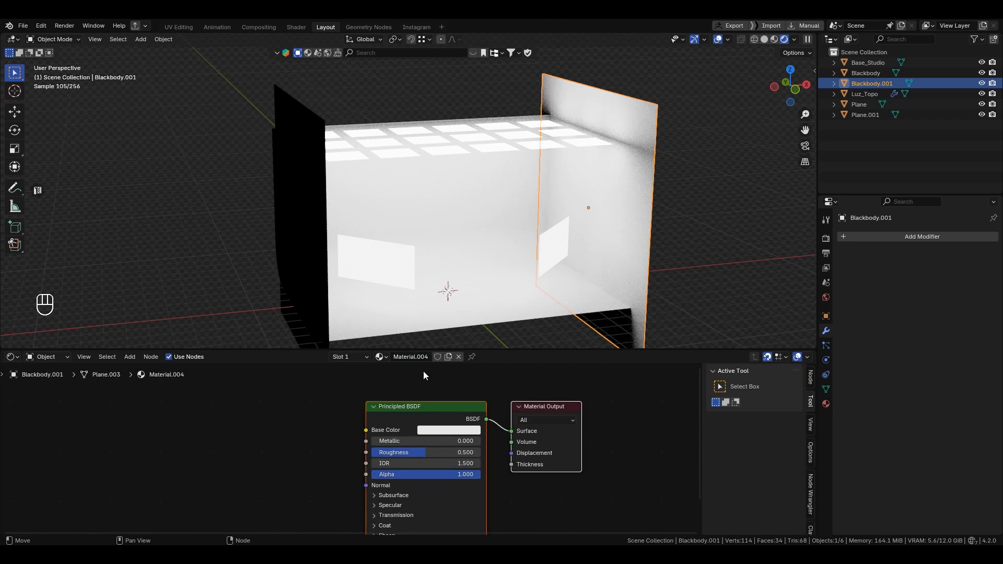
click(437, 409)
key(x)
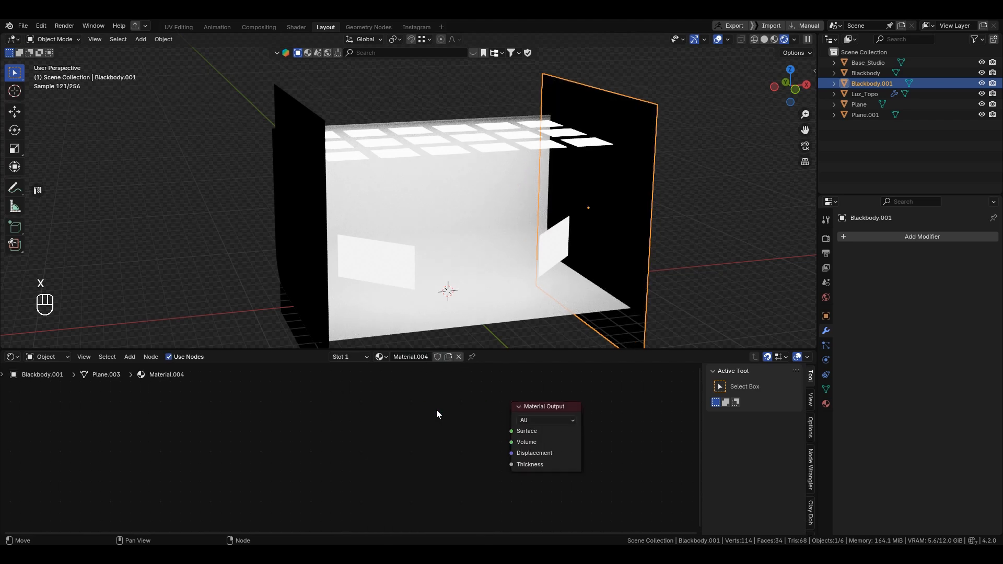
Rename the material of the Blackbody.001 side wall to Blackbody
middle_drag(455, 276, 373, 294)
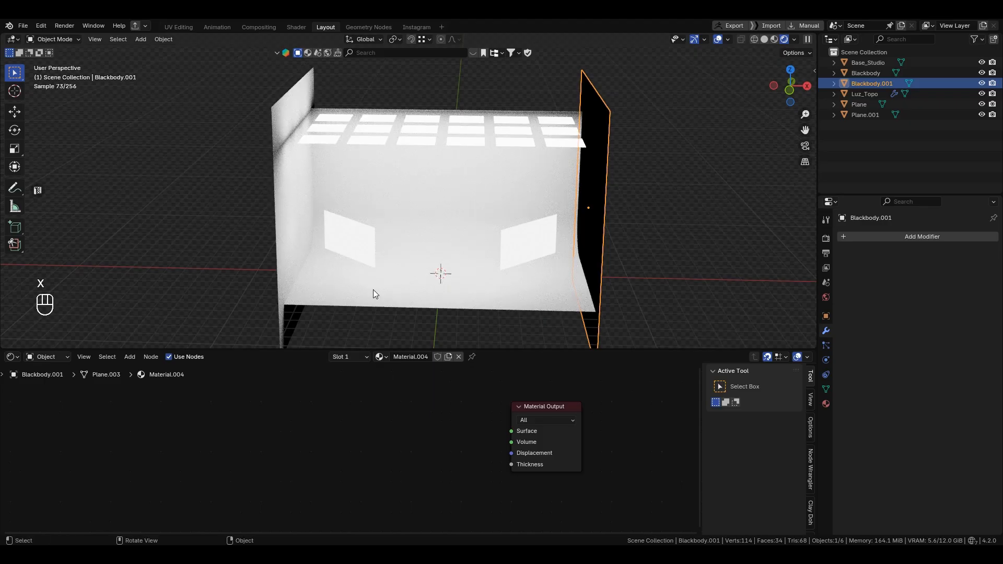
click(534, 405)
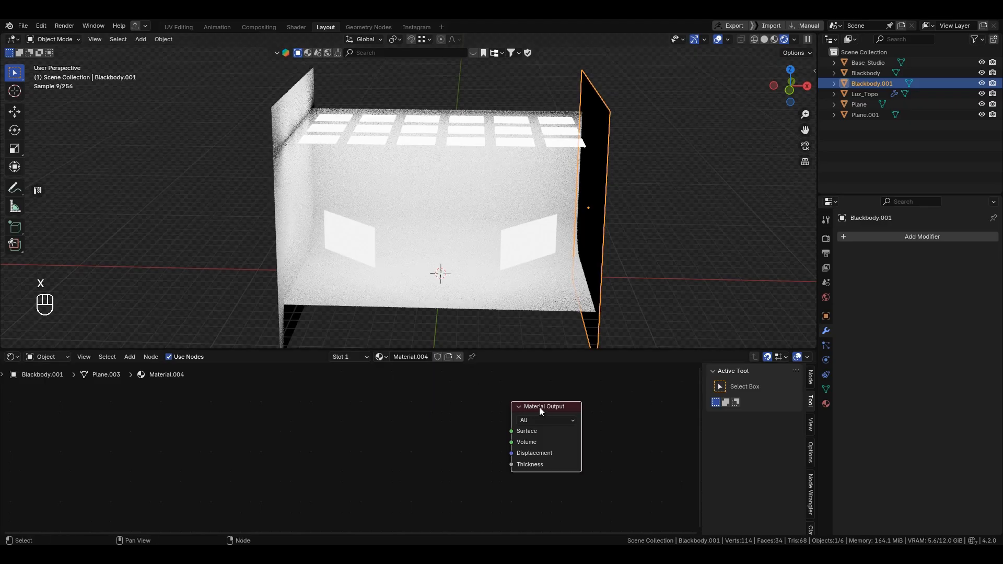
middle_drag(527, 313, 574, 139)
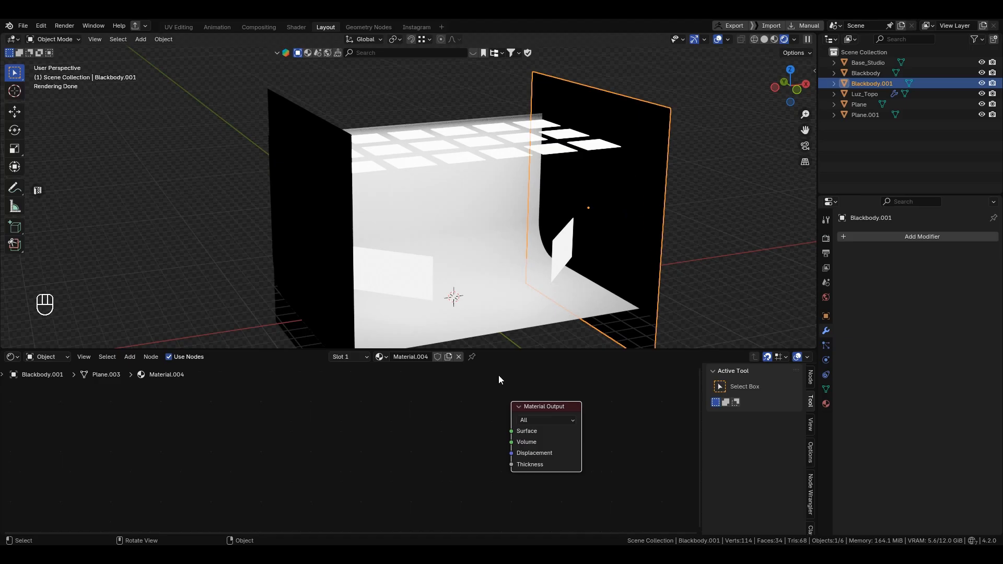
text(B)
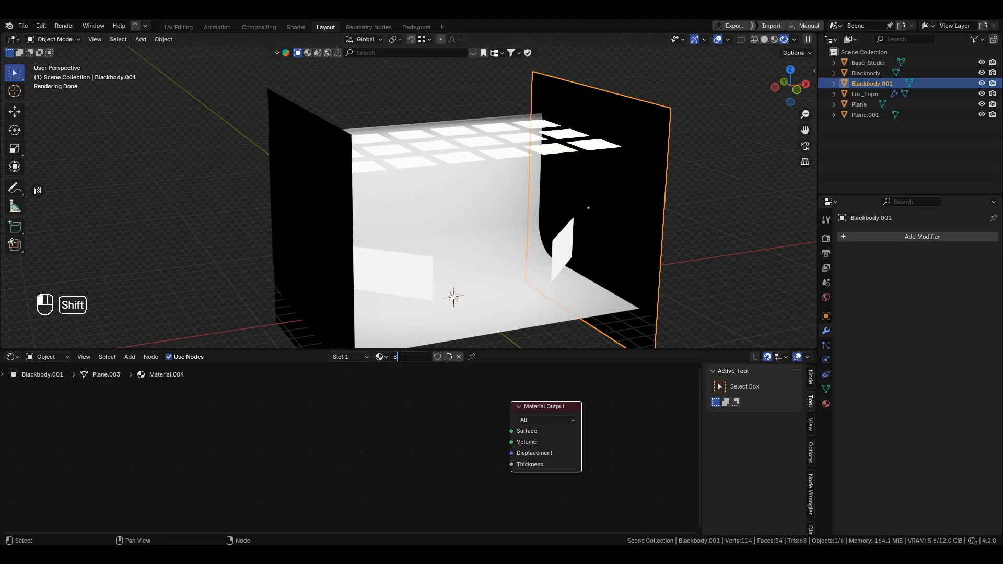
text(lackbody)
key(Return)
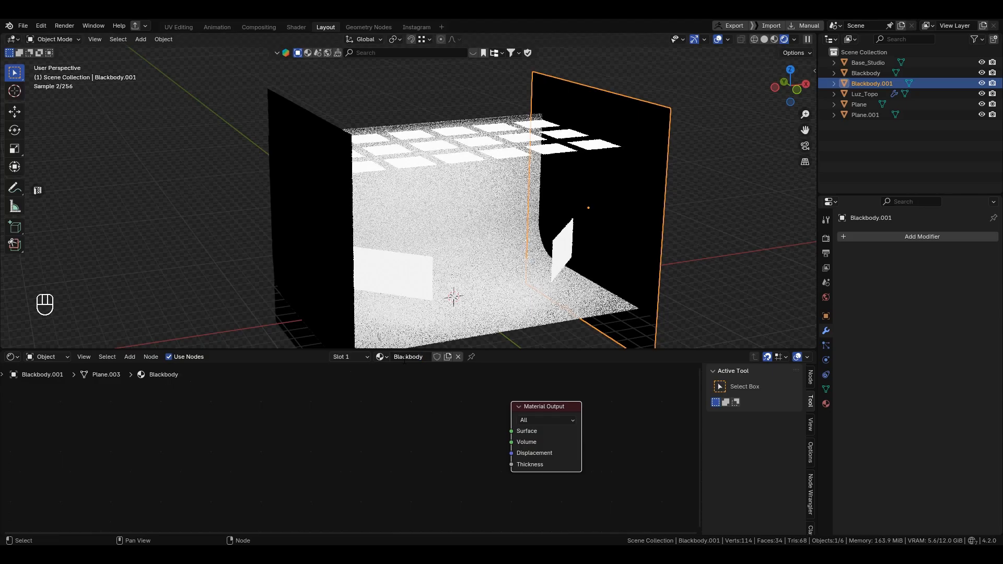
Link the Blackbody material from Blackbody.001 to the opposite side wall
middle_drag(465, 258, 285, 126)
click(285, 127)
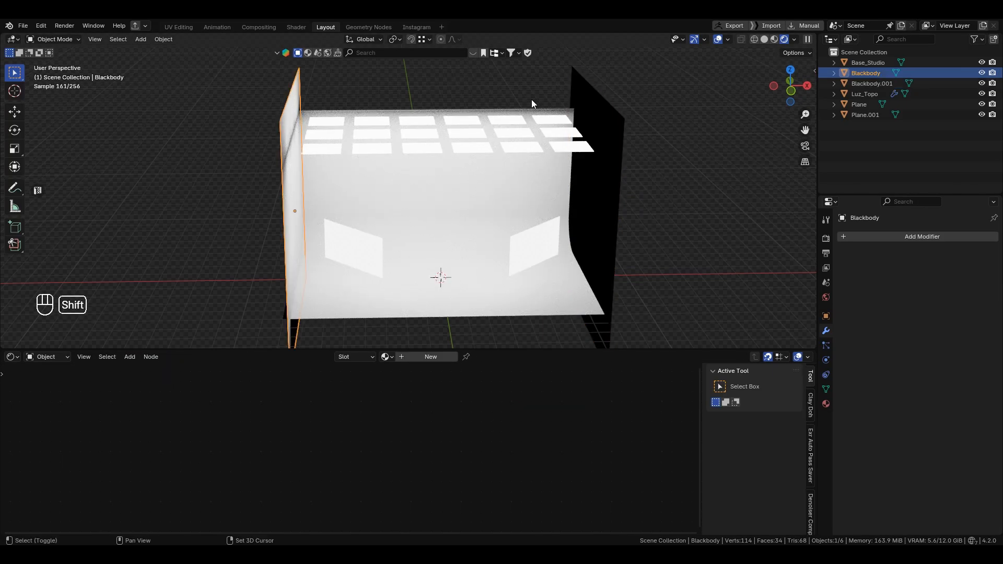
shift+click(578, 93)
key(ctrl+l)
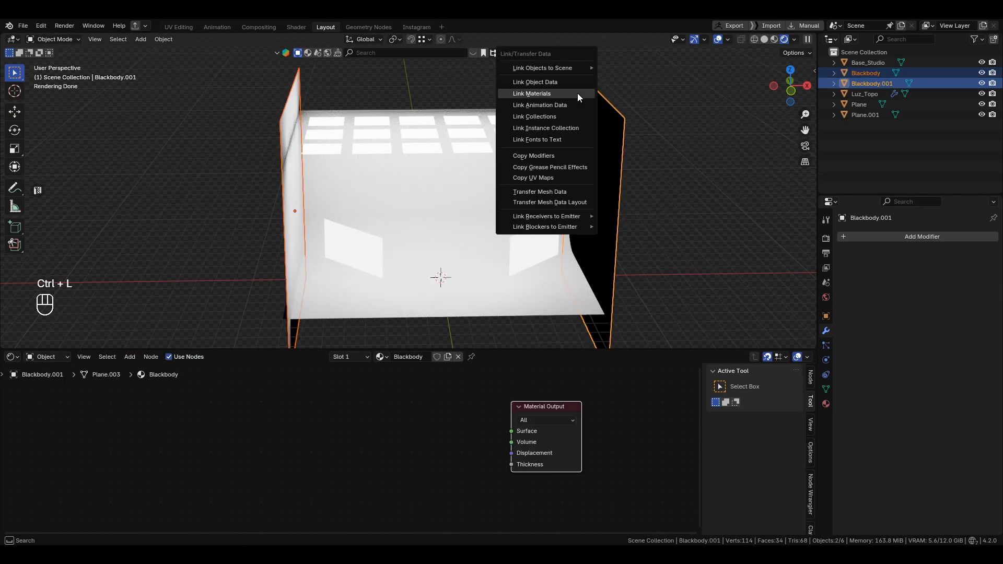
click(577, 93)
Create a new material for the Base_Studio backdrop and name it Base Studio
middle_drag(572, 101, 478, 181)
click(477, 177)
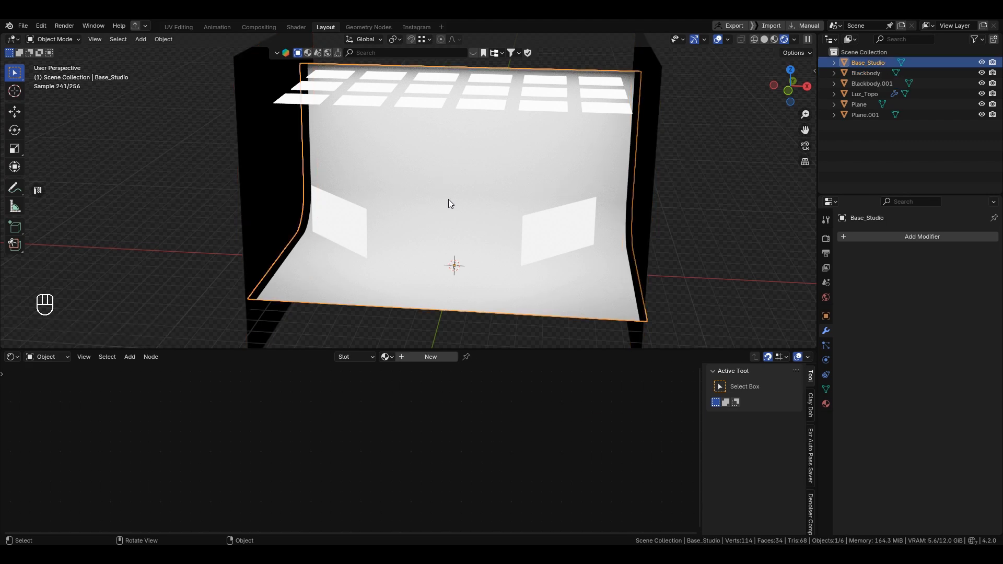
click(402, 355)
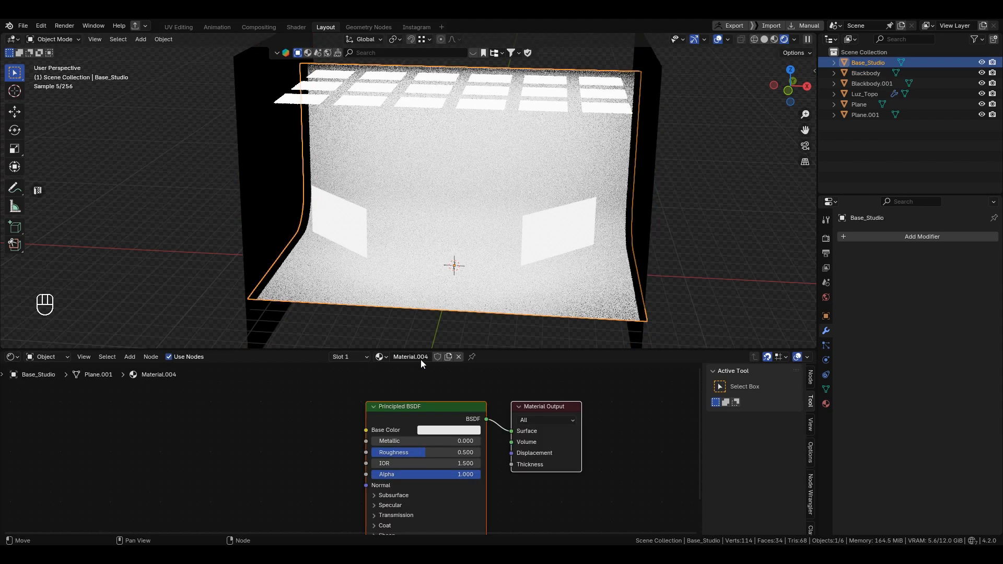
click(421, 357)
text(Base S)
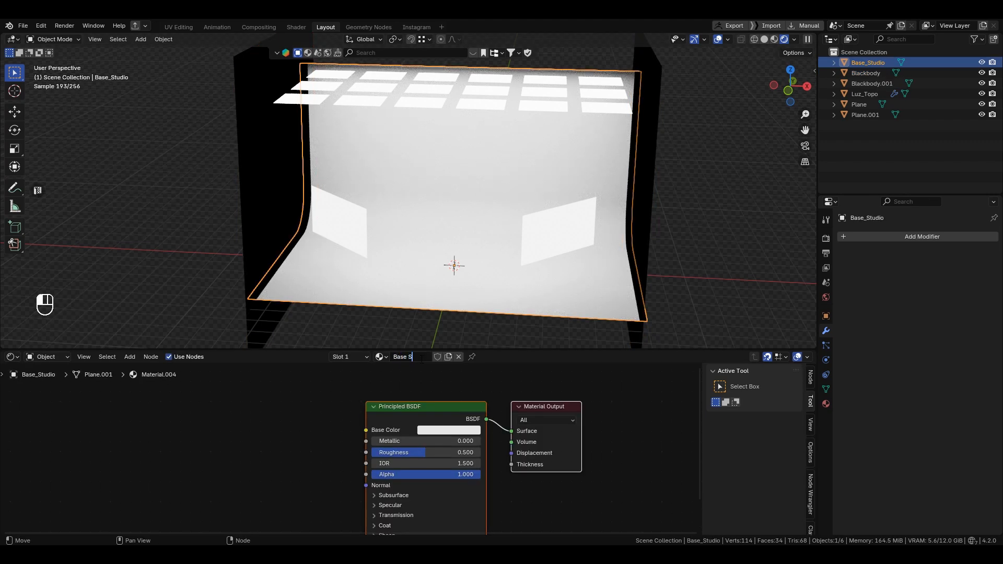
text(tudio)
key(Return)
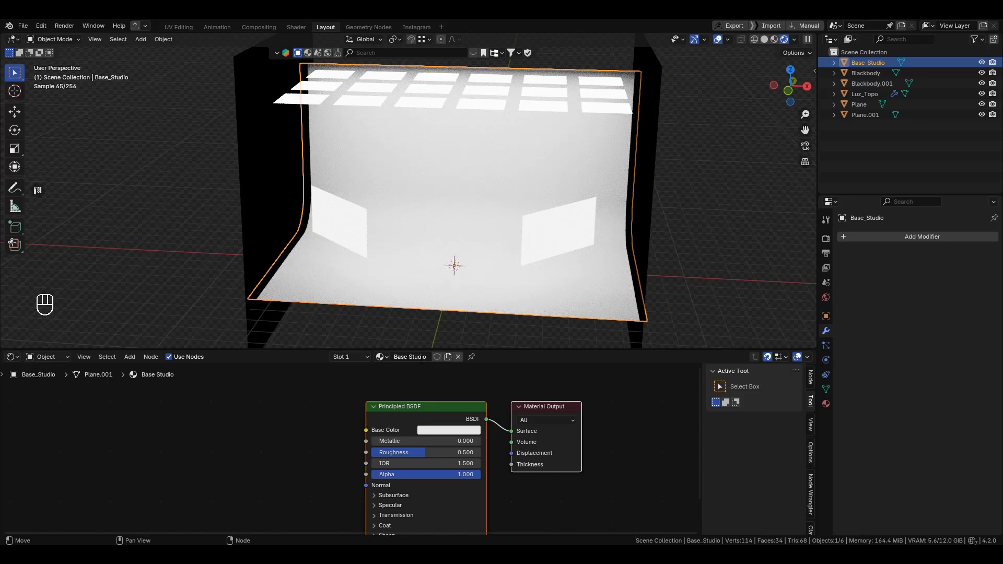
Set the Base Studio material's base color to pure white and its roughness to 0.8
click(458, 430)
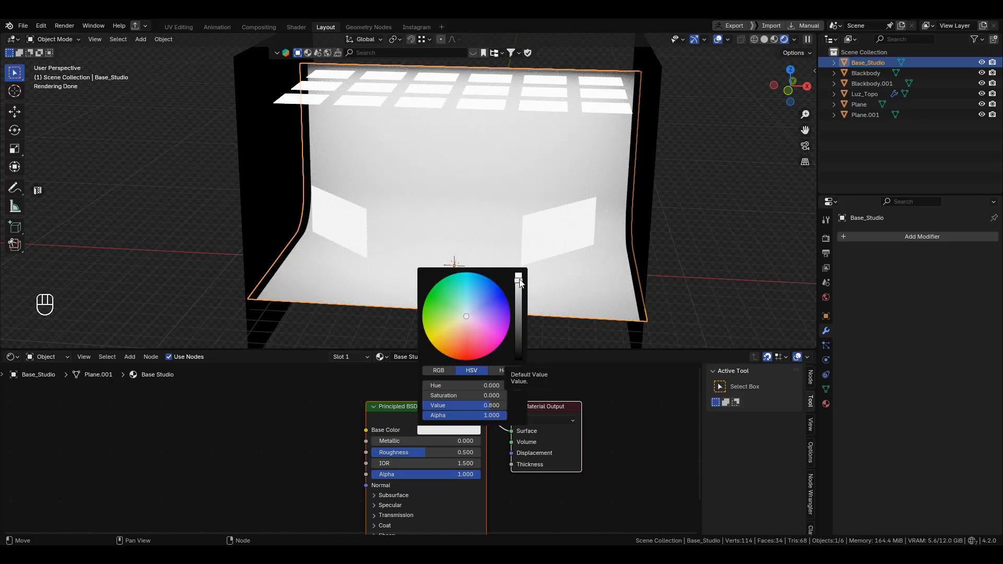
drag(519, 279, 520, 267)
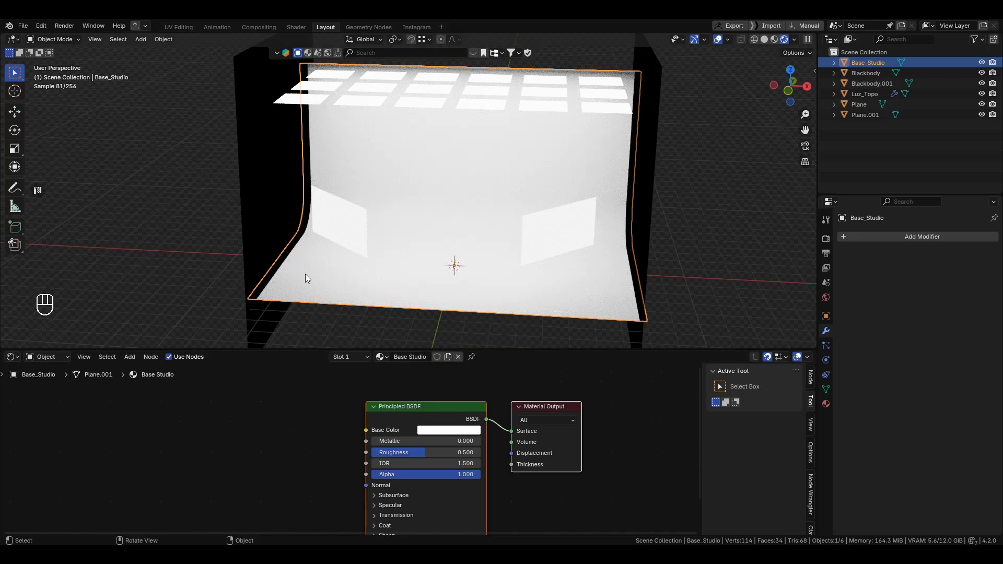
click(425, 452)
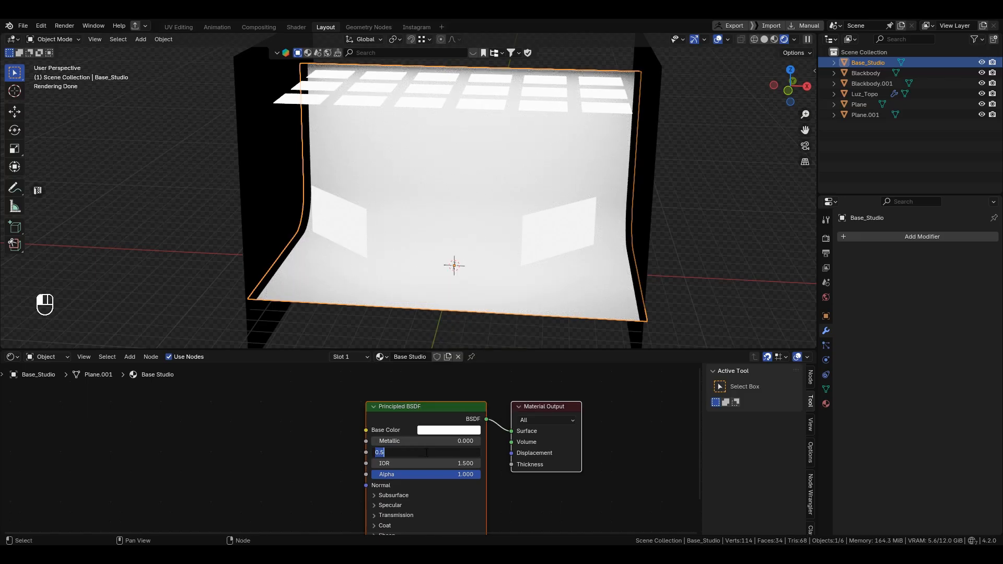
text(0.8)
key(Return)
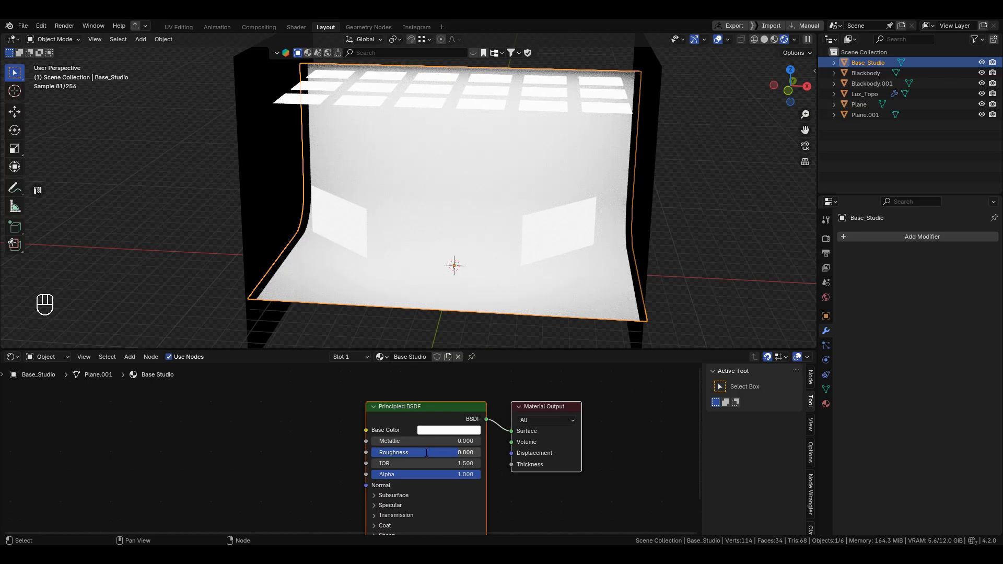
drag(419, 452, 434, 453)
key(ctrl+z)
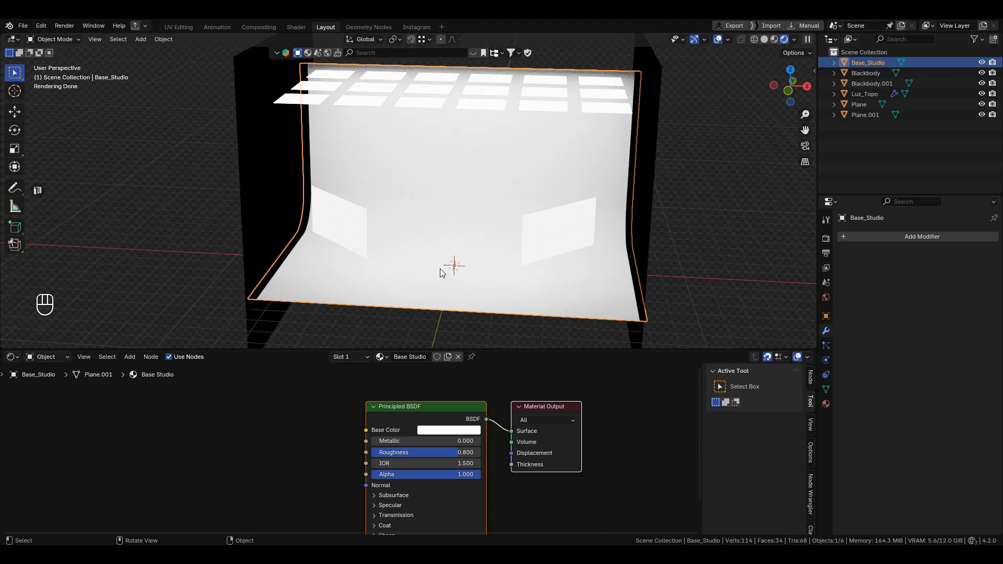
Add a camera at the world origin and open the scene's output resolution settings
alt+middle_drag(439, 270, 443, 244)
key(shift+a)
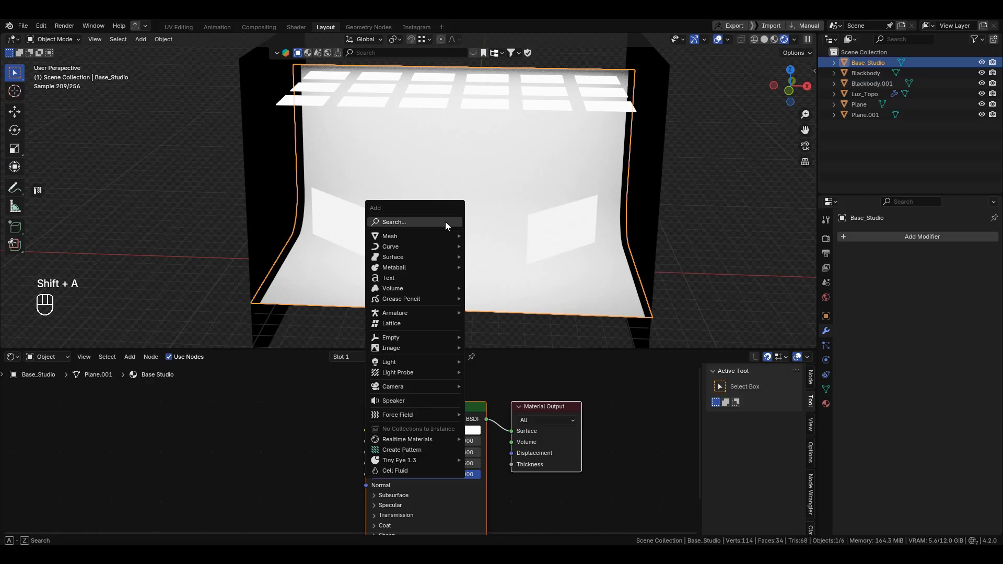
mouse_move(412, 384)
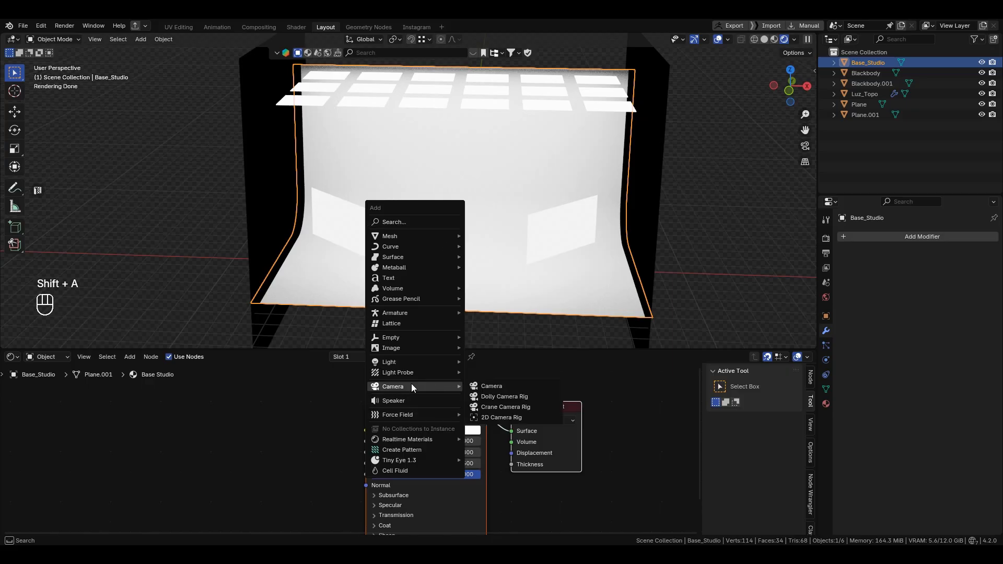
click(506, 386)
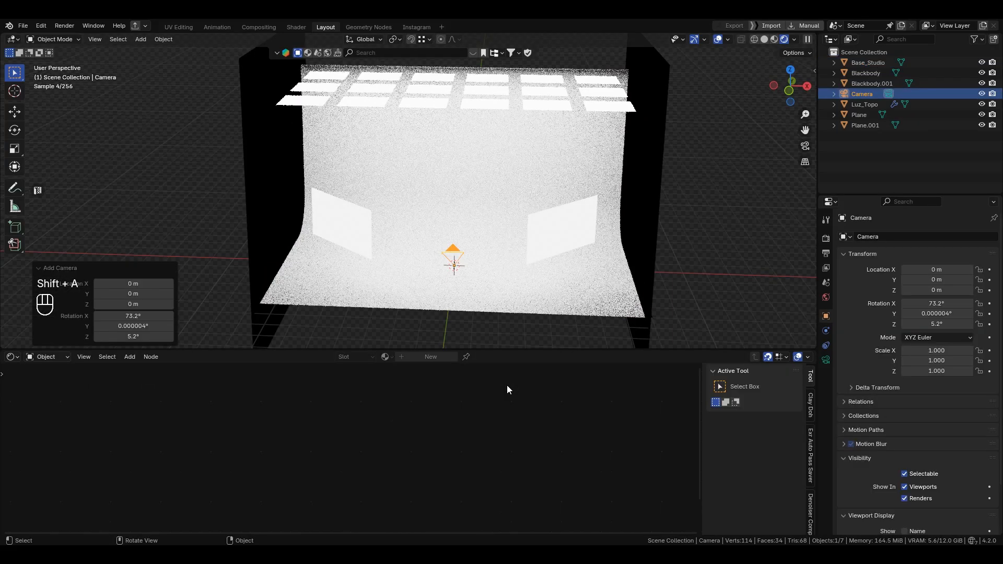
middle_drag(462, 225, 501, 239)
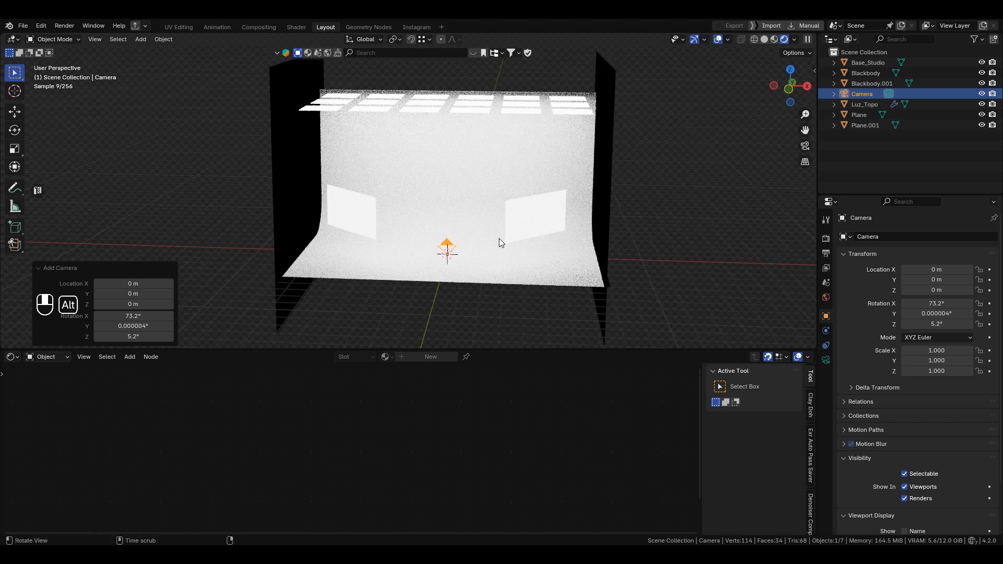
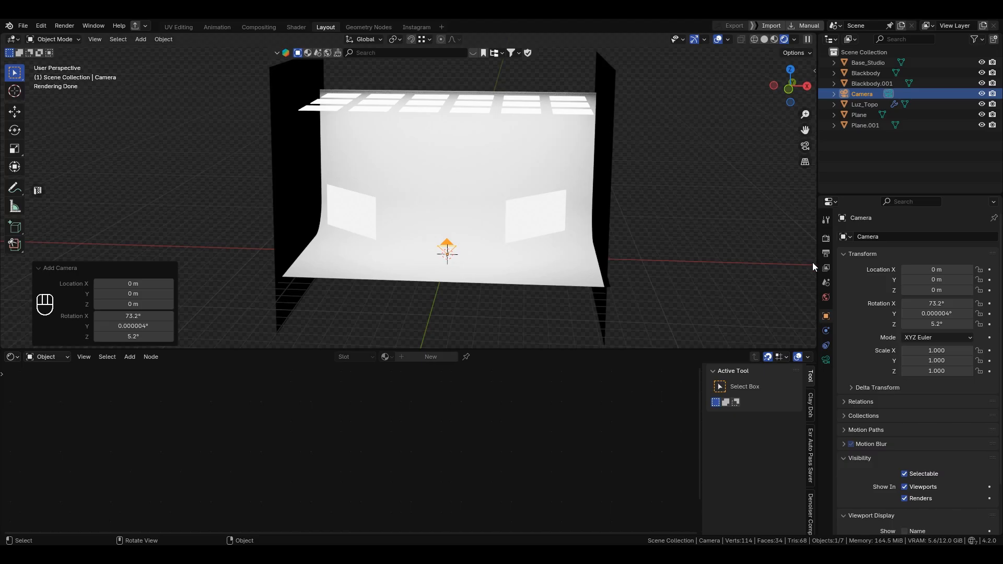
click(825, 256)
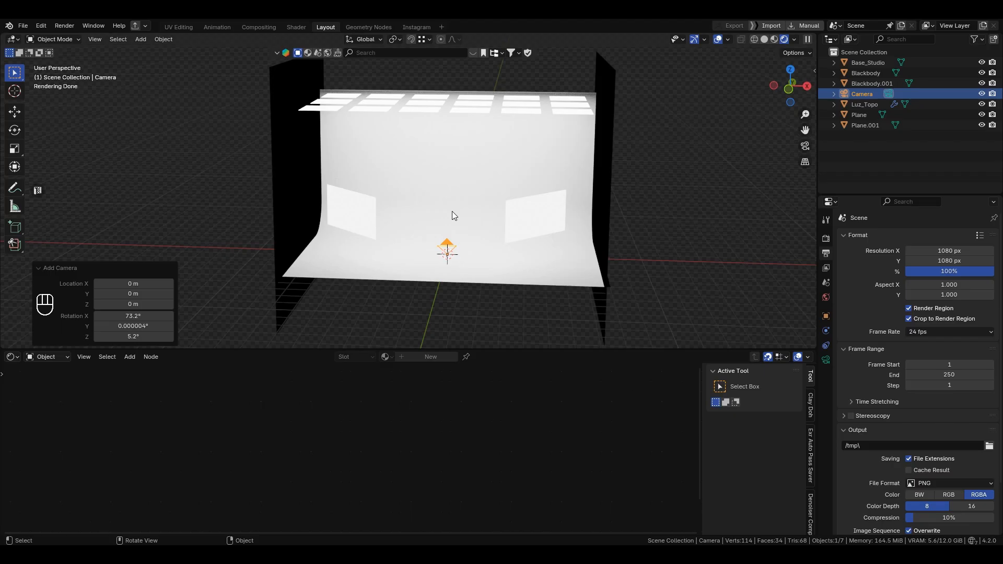
Move the camera in the front view about 3.6 m up and about 0.15 m along X
middle_drag(465, 236, 460, 259)
key(g)
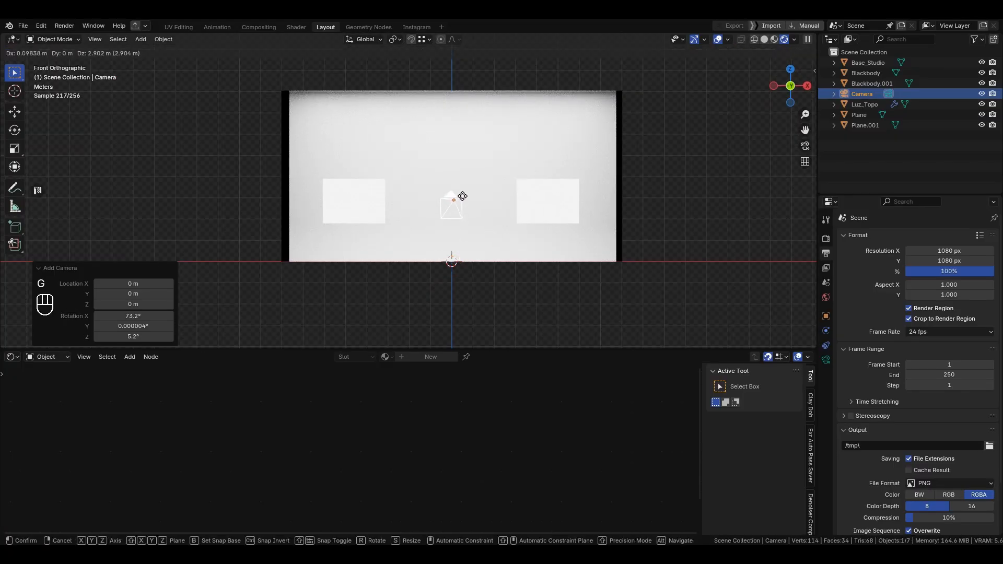
click(463, 177)
middle_drag(487, 162, 473, 264)
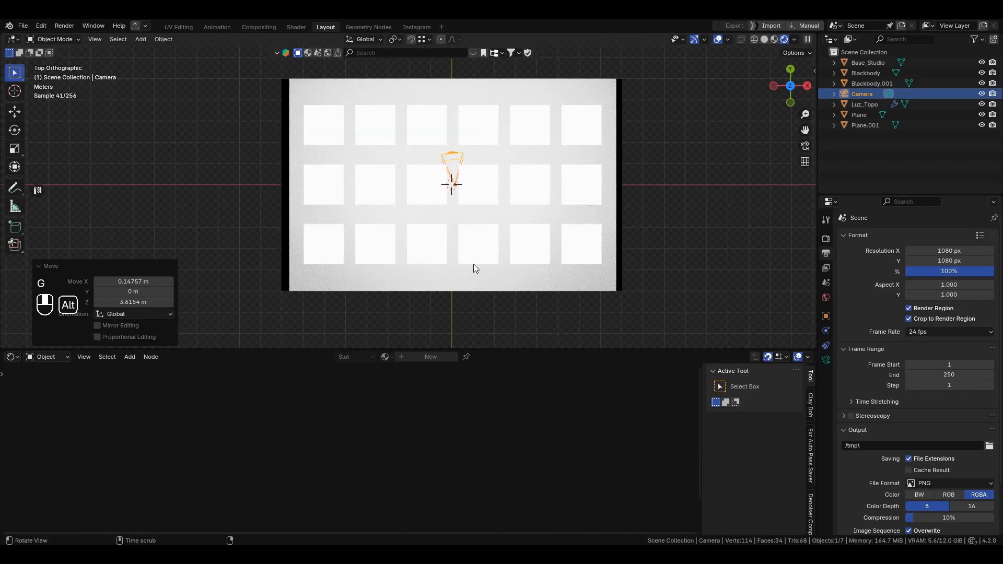
Move the camera about 8.1 m along negative Y in the top view, in front of the studio's open side
key(g)
click(478, 315)
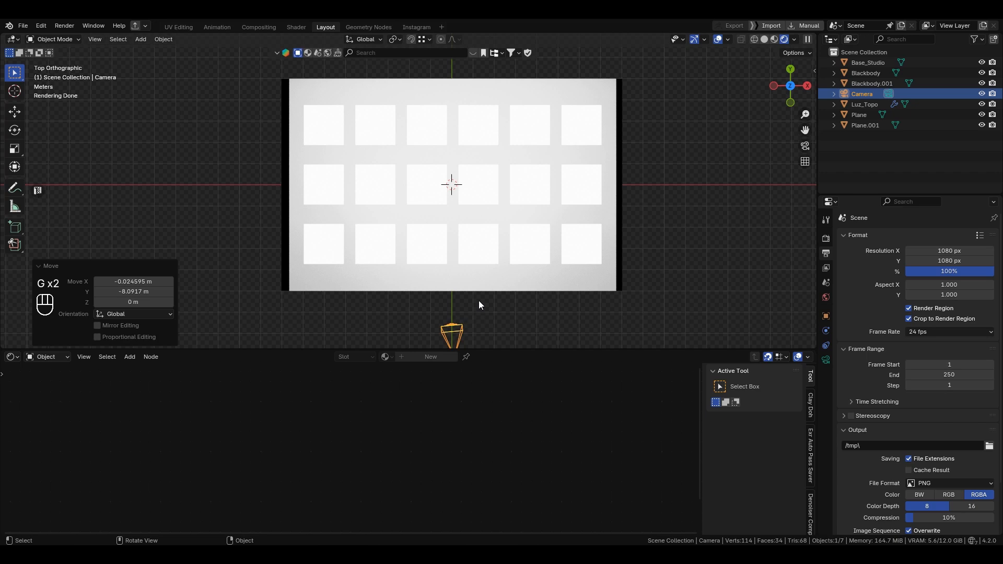
alt+shift+middle_drag(541, 305, 516, 270)
Show the camera's transform values and set its X, Y and Z rotation to 0°
key(n)
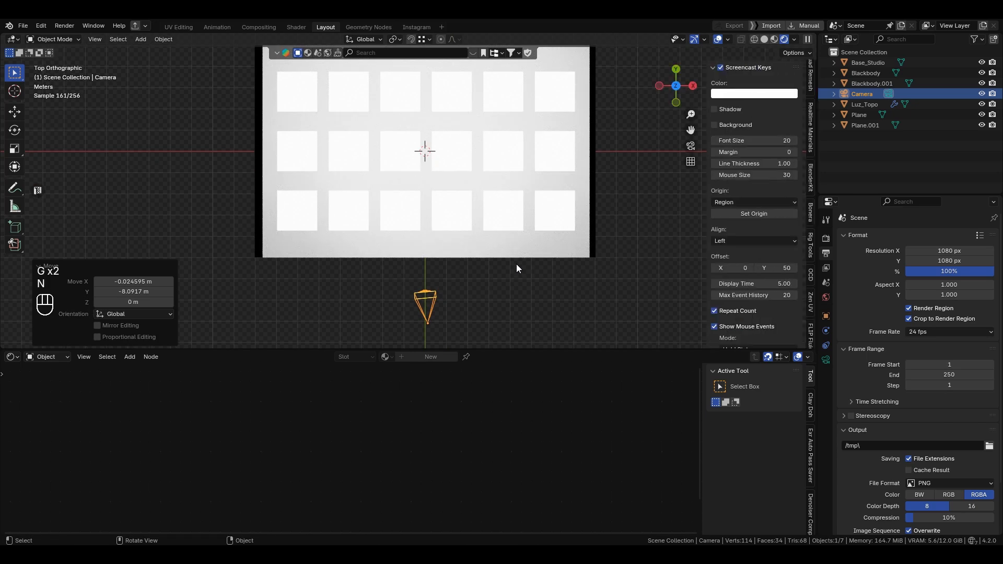
click(811, 75)
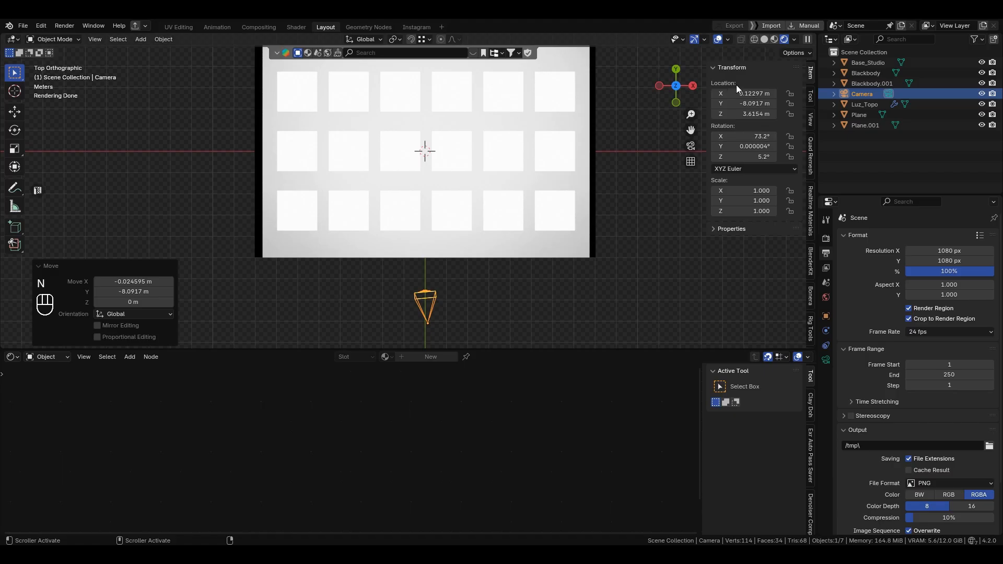
click(745, 136)
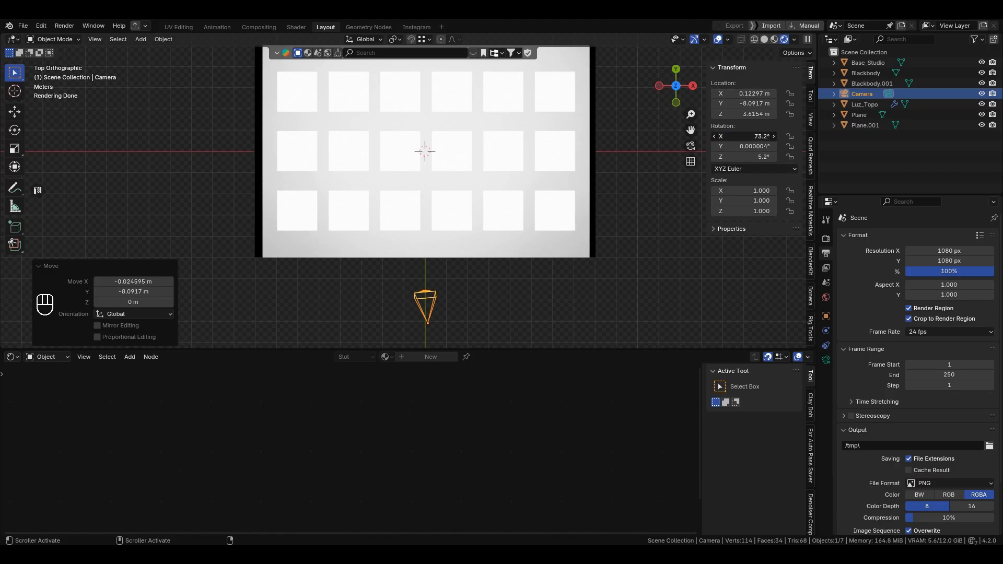
text(0)
key(Tab)
text(0)
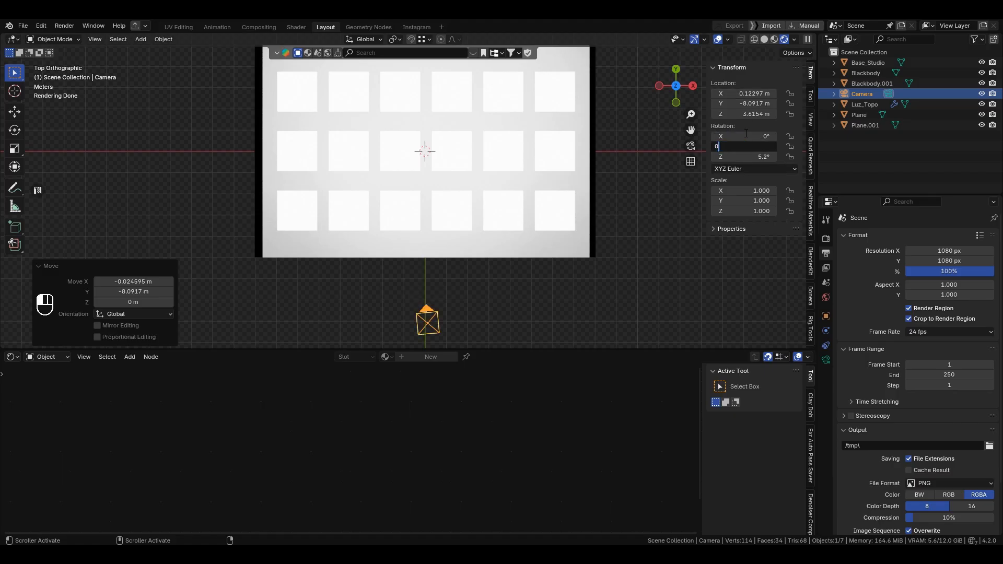
key(Tab)
text(0)
key(Return)
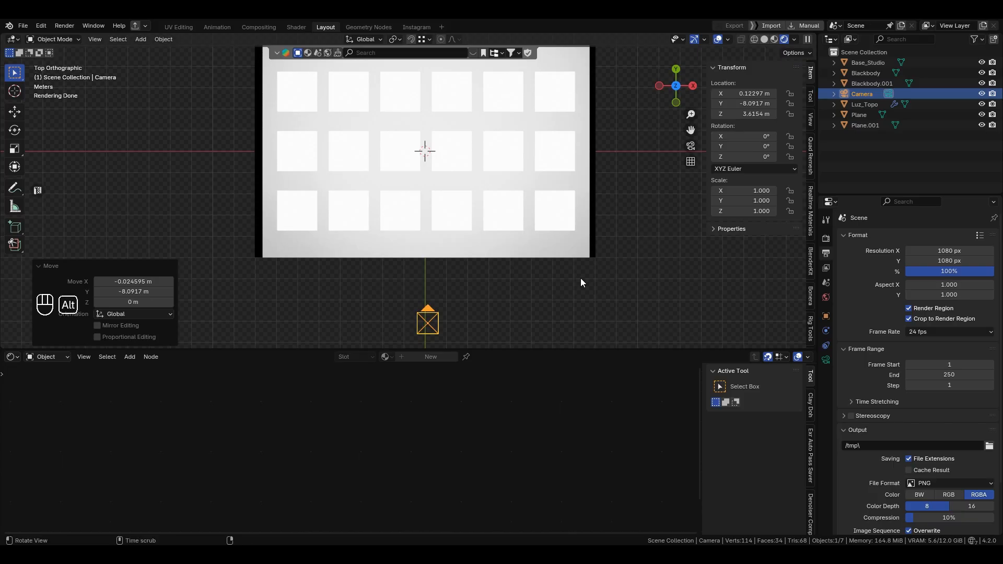
Set the camera's X rotation to 90° so it faces the backdrop
middle_drag(580, 282, 533, 179)
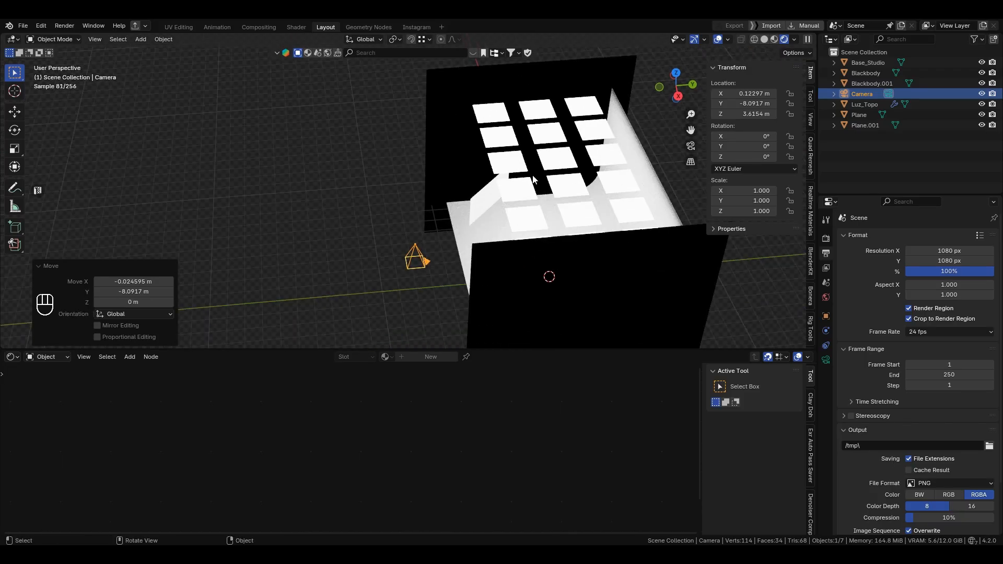
click(743, 137)
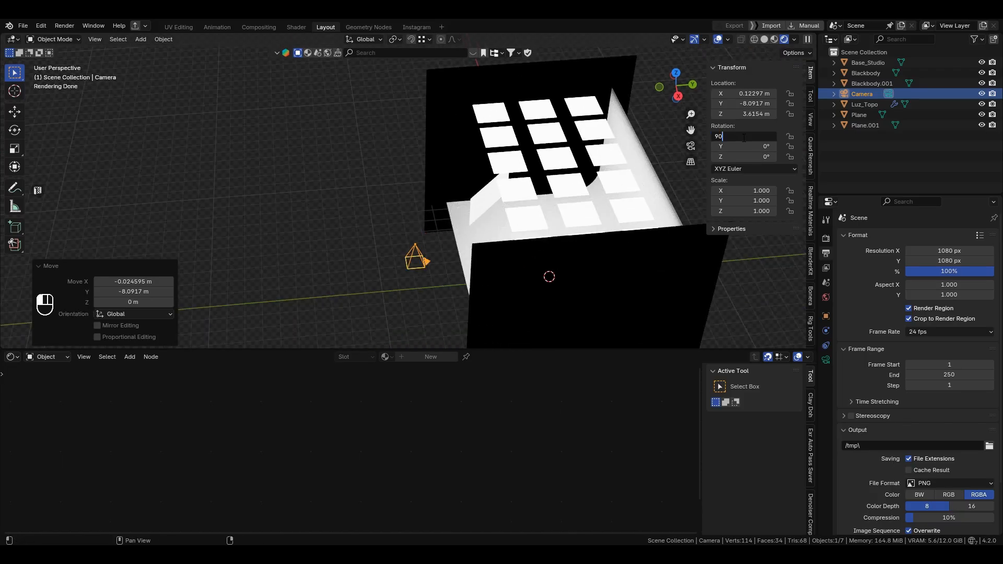
text(90)
key(Return)
Lower the camera about 0.74 m in the front view
alt+middle_drag(410, 243, 503, 198)
key(g)
click(467, 220)
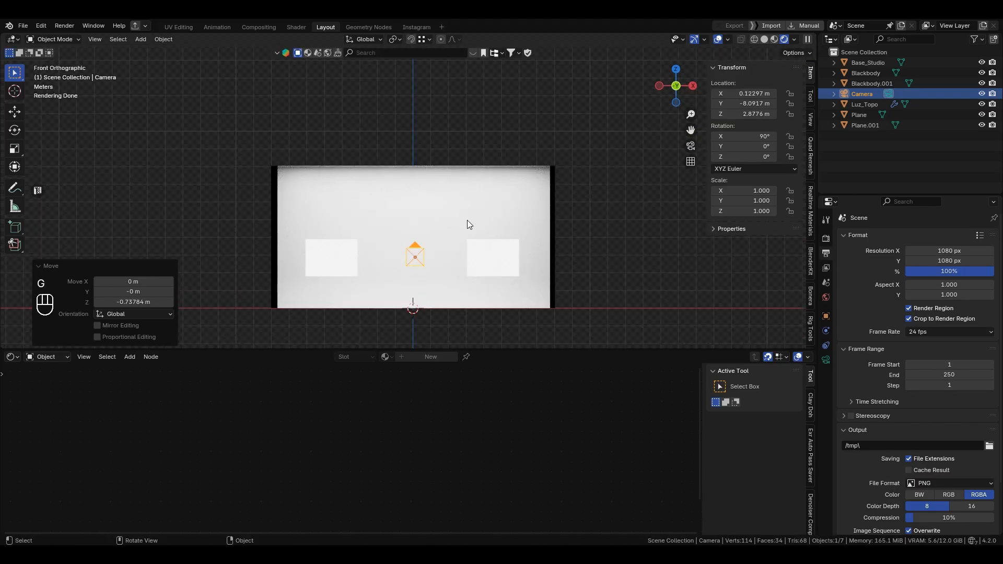
Duplicate the camera and place the copy about 2.1 m along X and about 3 m higher
scroll(454, 239, up, 3)
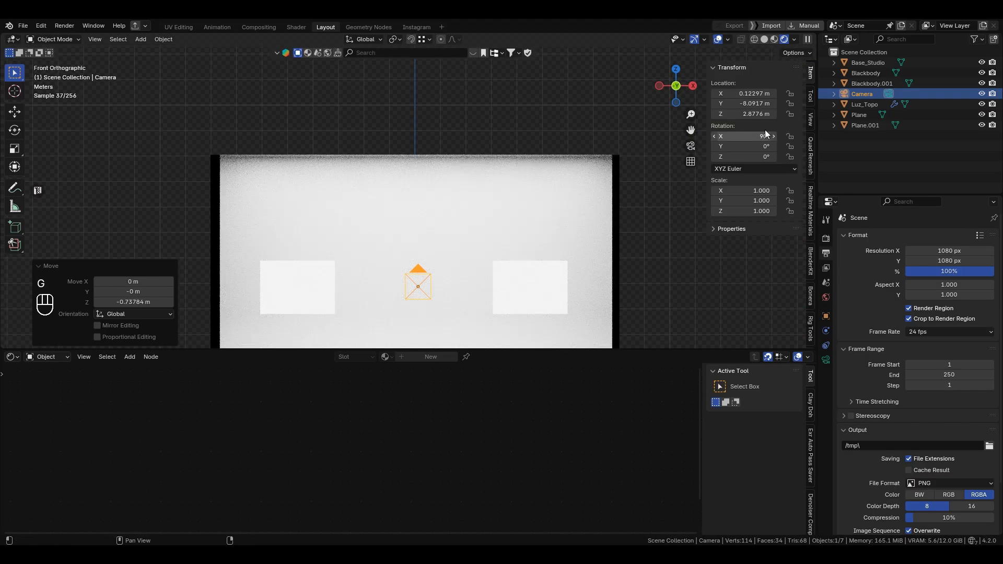
click(528, 161)
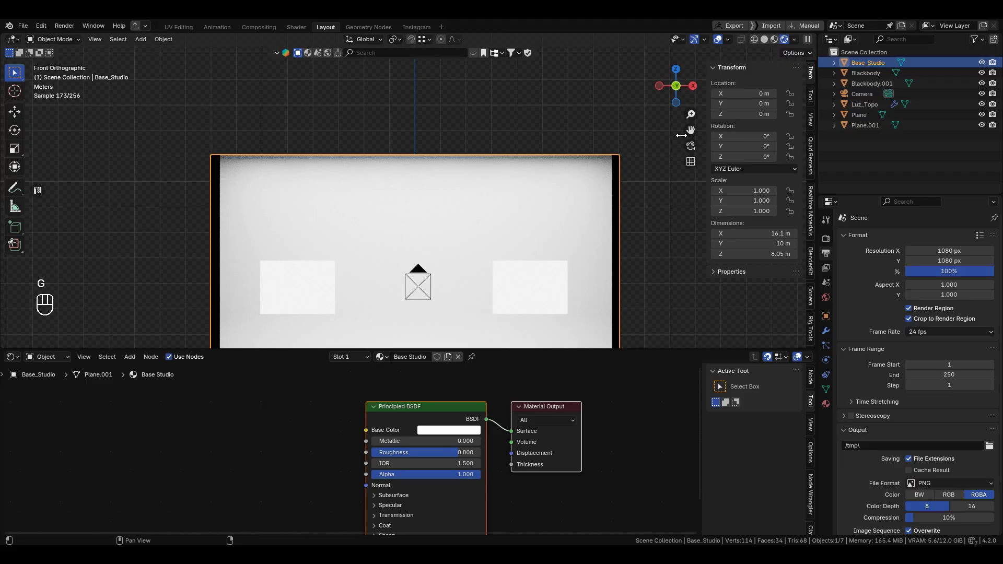
click(422, 266)
key(shift+d)
click(474, 190)
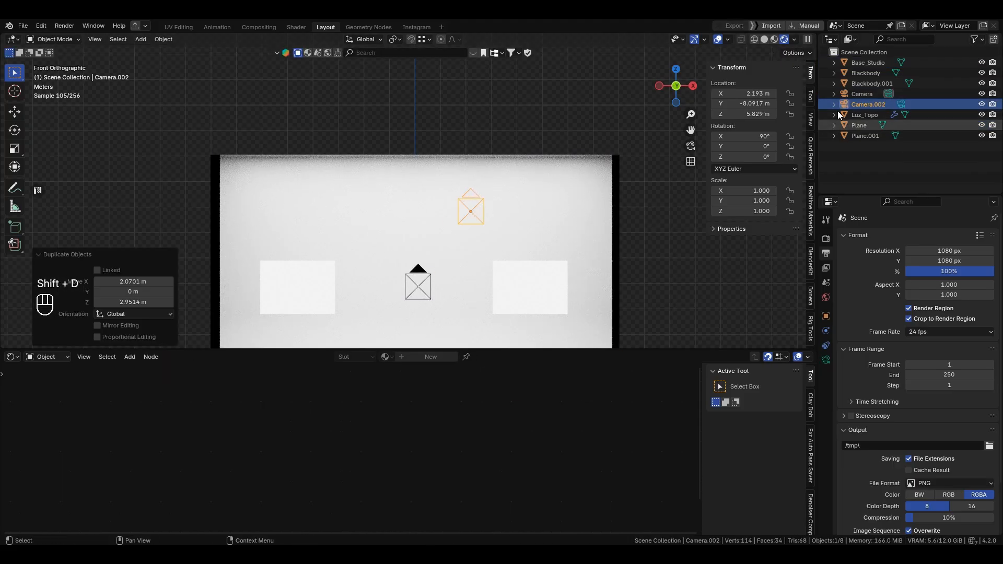
Switch the active scene camera between the duplicate and the original, ending on the duplicate
click(901, 104)
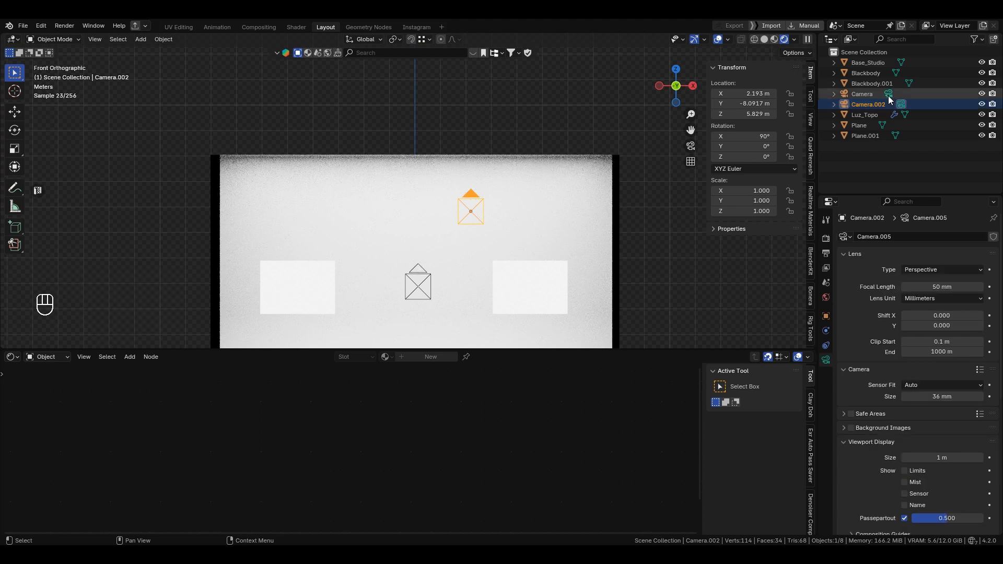
click(889, 94)
click(900, 104)
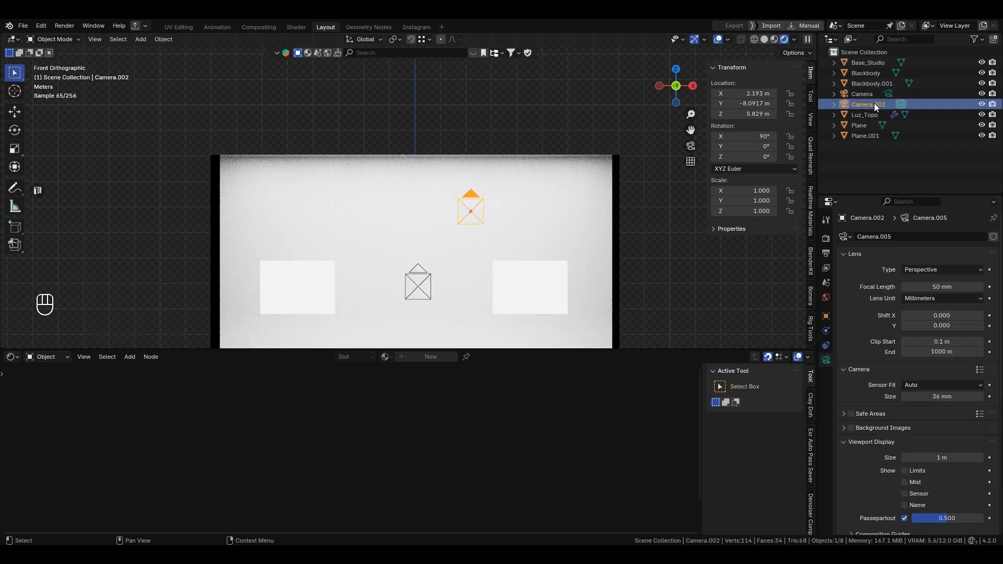
Delete the duplicate camera and make the original one the active scene camera
key(Delete)
click(862, 94)
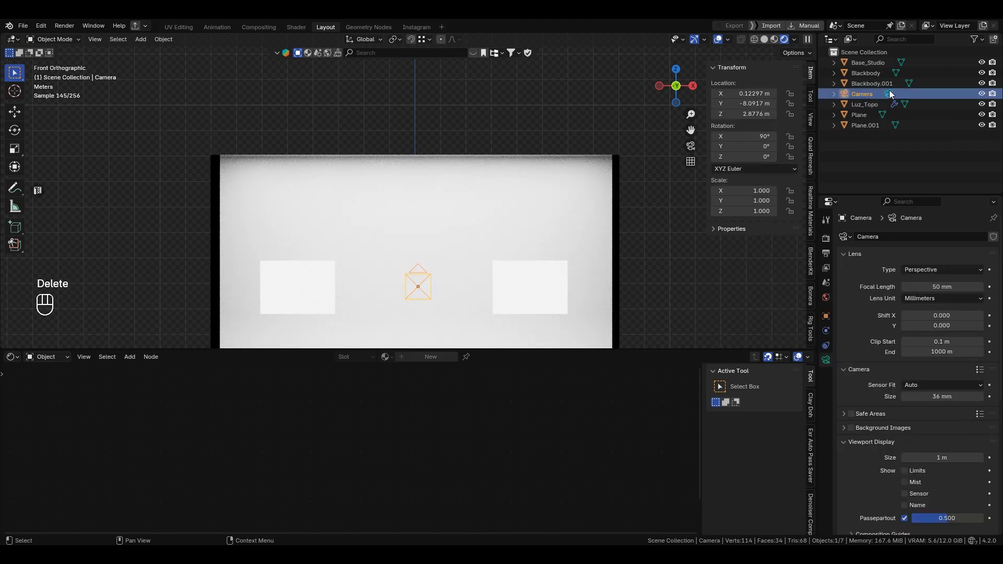
click(890, 95)
Look through the active camera to check its framing of the studio
scroll(475, 252, down, 1)
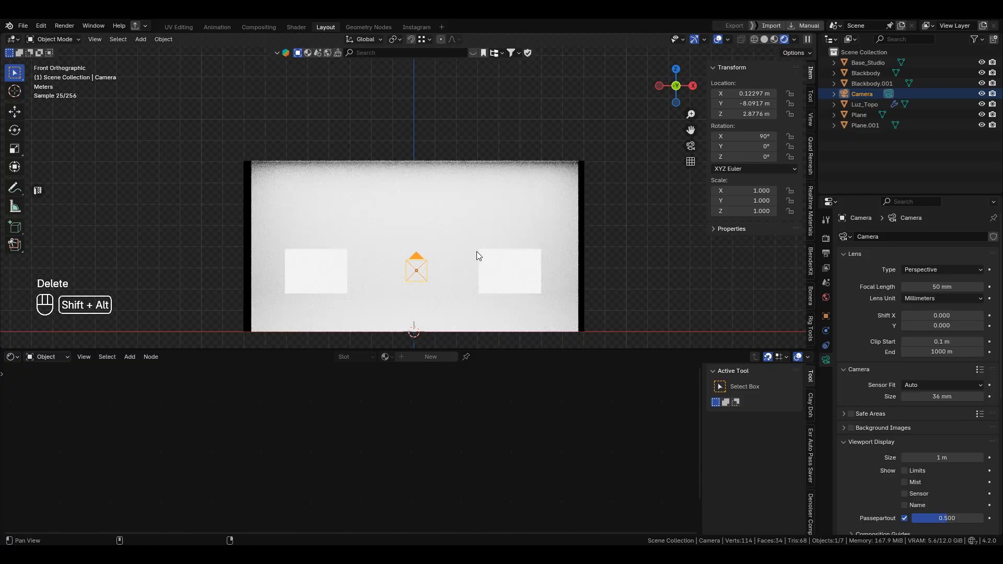
alt+shift+middle_drag(476, 252, 494, 224)
key(KP_0)
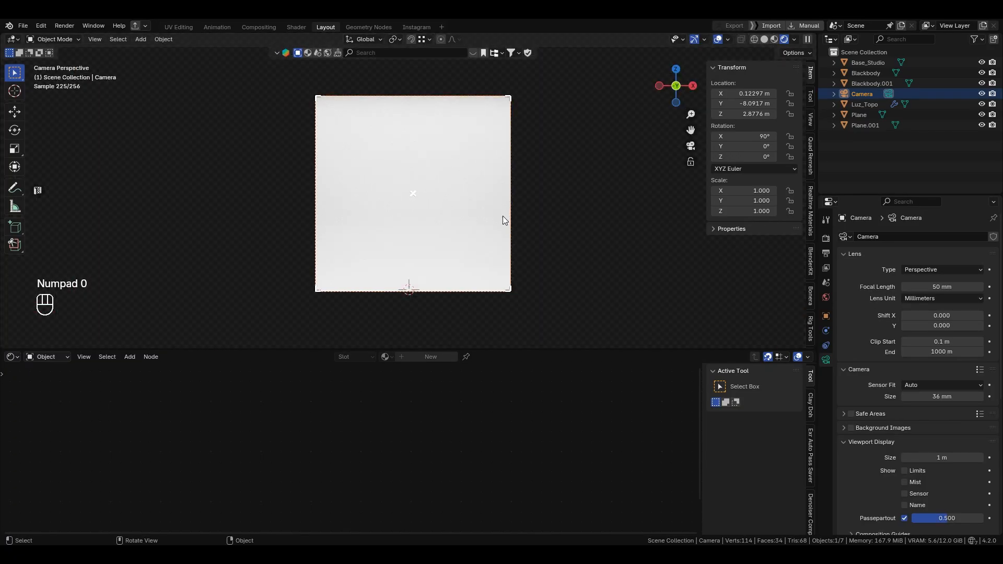
Try aligning the active camera to an angled perspective view of the studio interior, and undo the alignment
key(Escape)
click(559, 208)
middle_drag(559, 207, 502, 222)
scroll(537, 213, down, 3)
scroll(537, 213, down, 6)
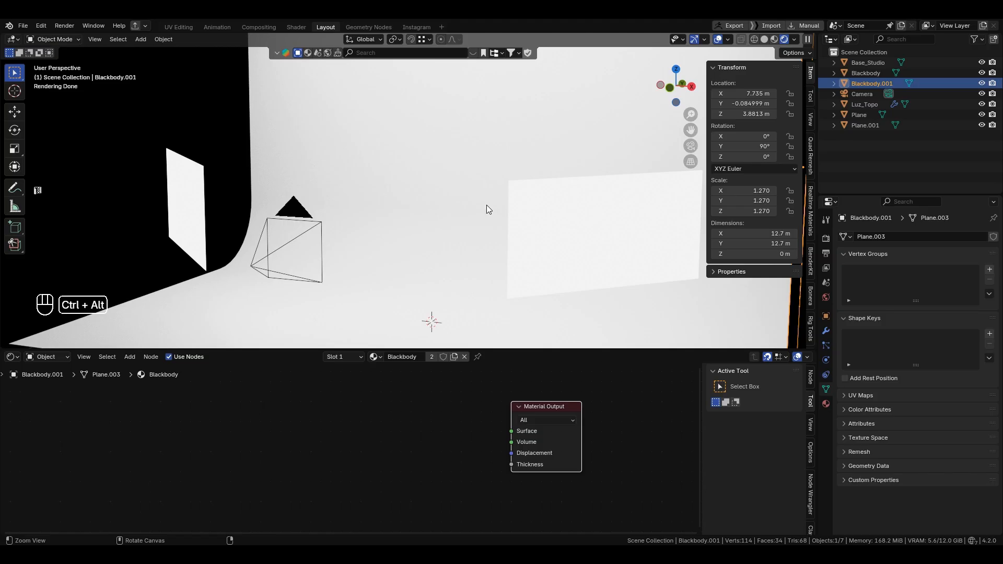
key(ctrl+alt+KP_0)
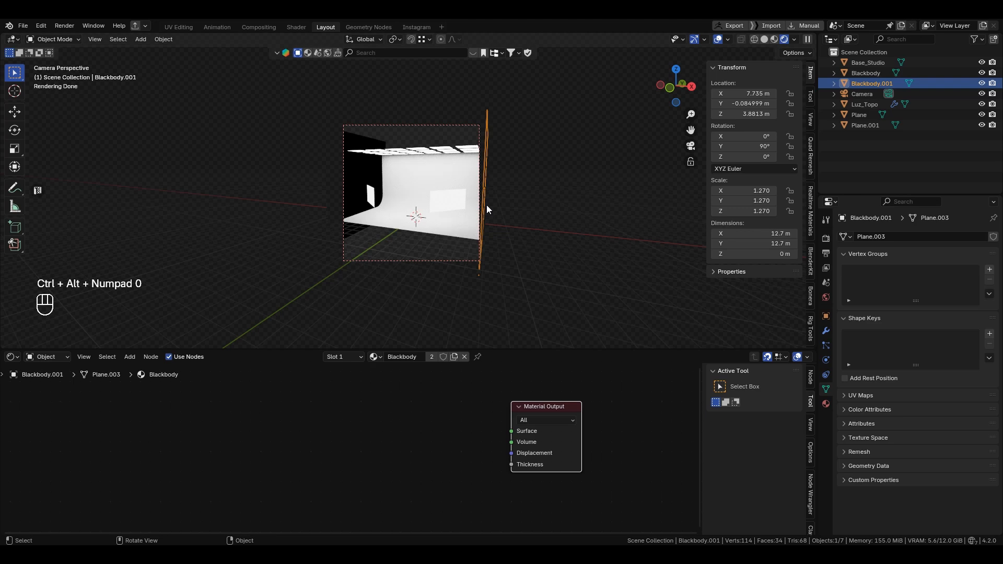
scroll(435, 155, up, 5)
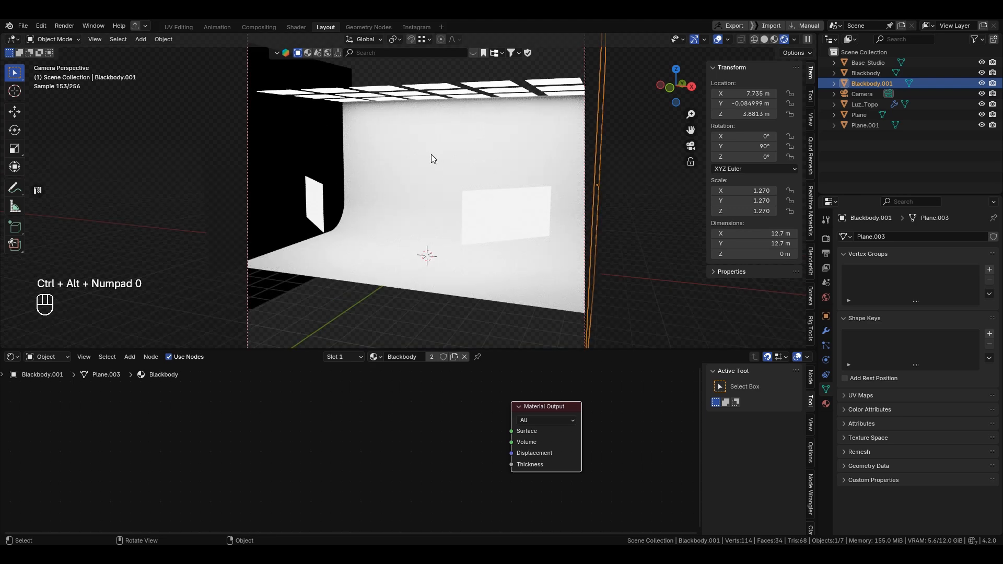
key(ctrl+z)
key(ctrl+z)
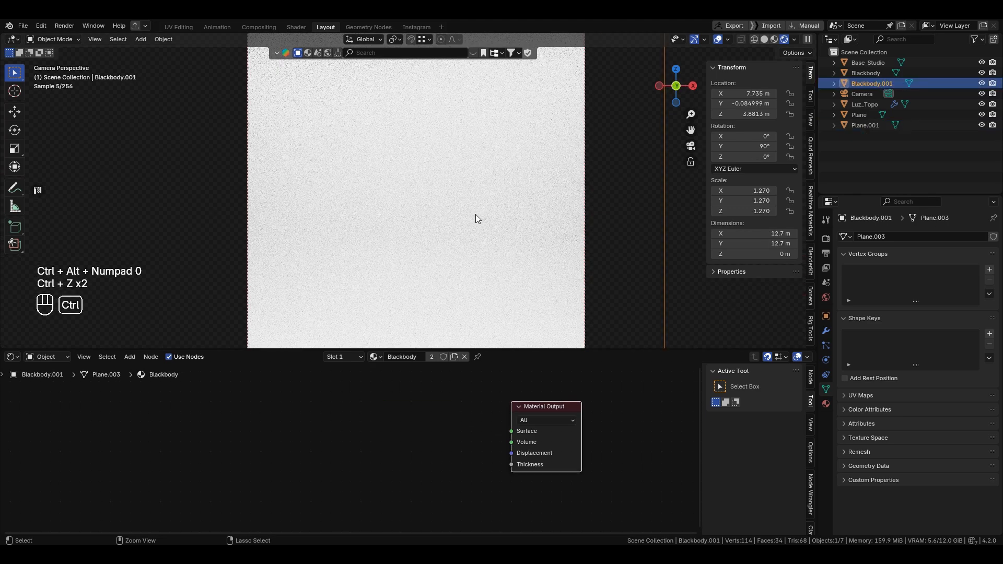
Face the studio straight from the front and align the active camera to that view
scroll(475, 214, down, 5)
alt+drag(463, 202, 463, 208)
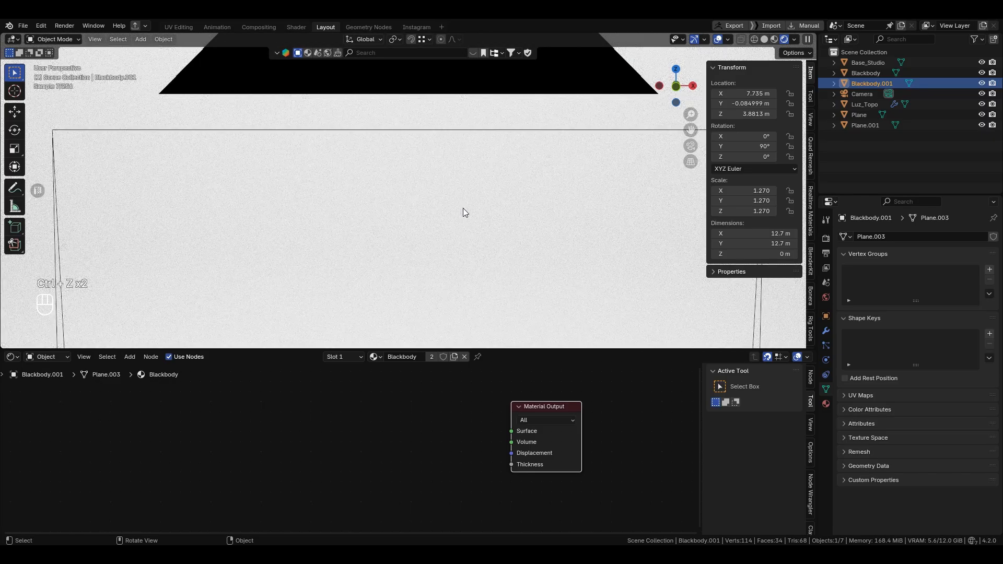
scroll(461, 208, down, 5)
scroll(454, 207, down, 6)
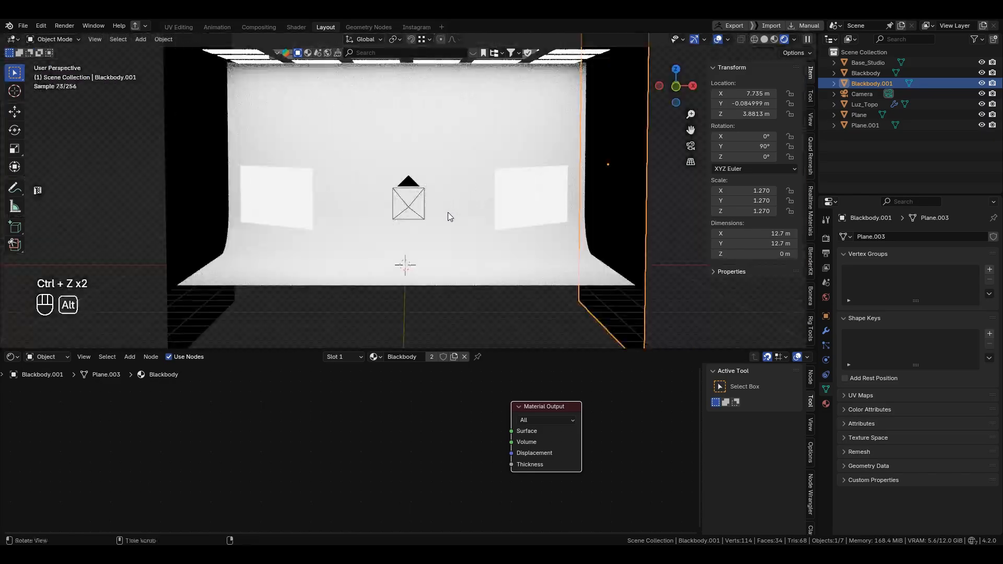
mouse_move(447, 212)
alt+middle_down()
mouse_move(447, 203)
mouse_move(408, 199)
mouse_move(422, 210)
mouse_move(450, 200)
mouse_move(440, 199)
alt+middle_up()
scroll(439, 198, up, 5)
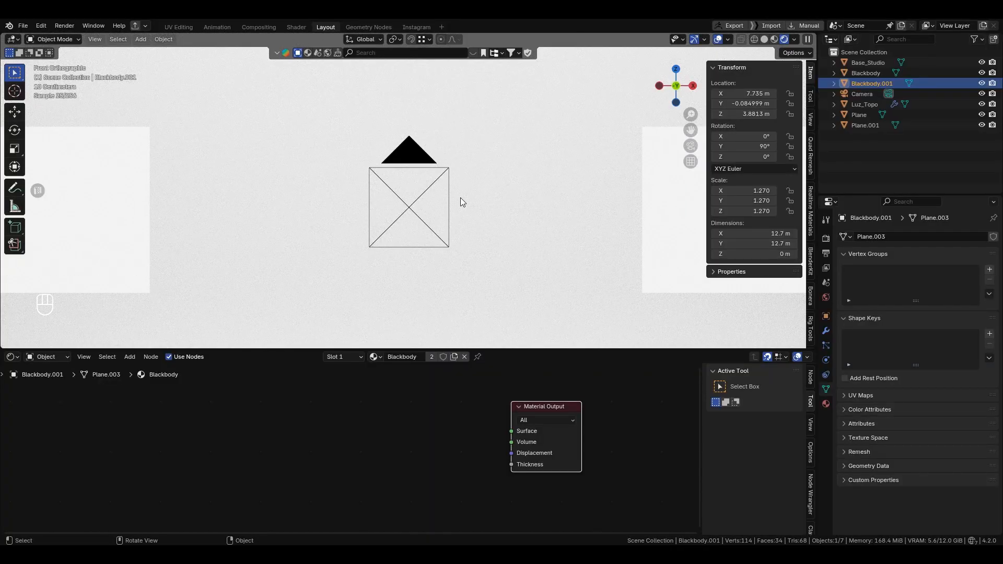
key(ctrl+alt+KP_0)
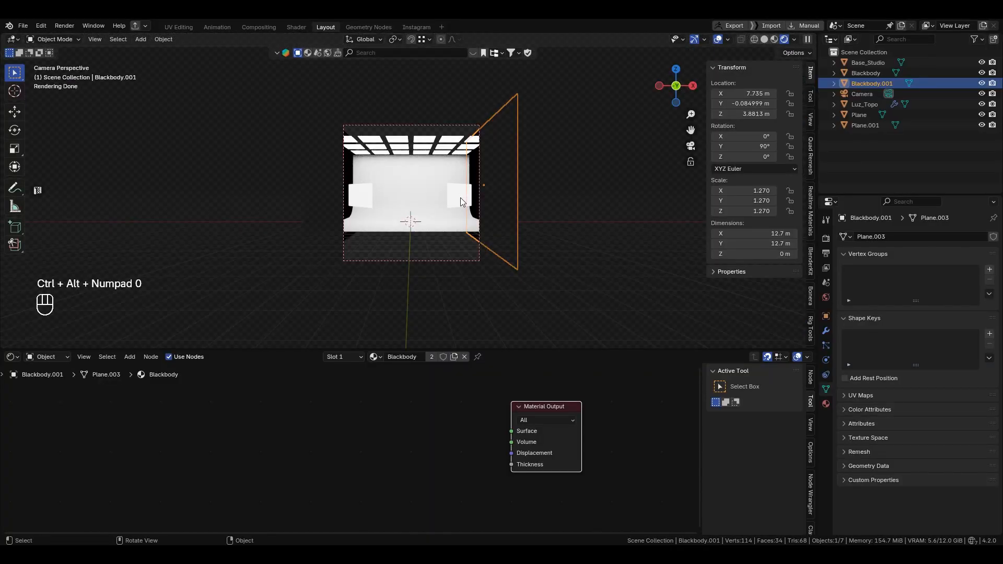
scroll(460, 124, up, 2)
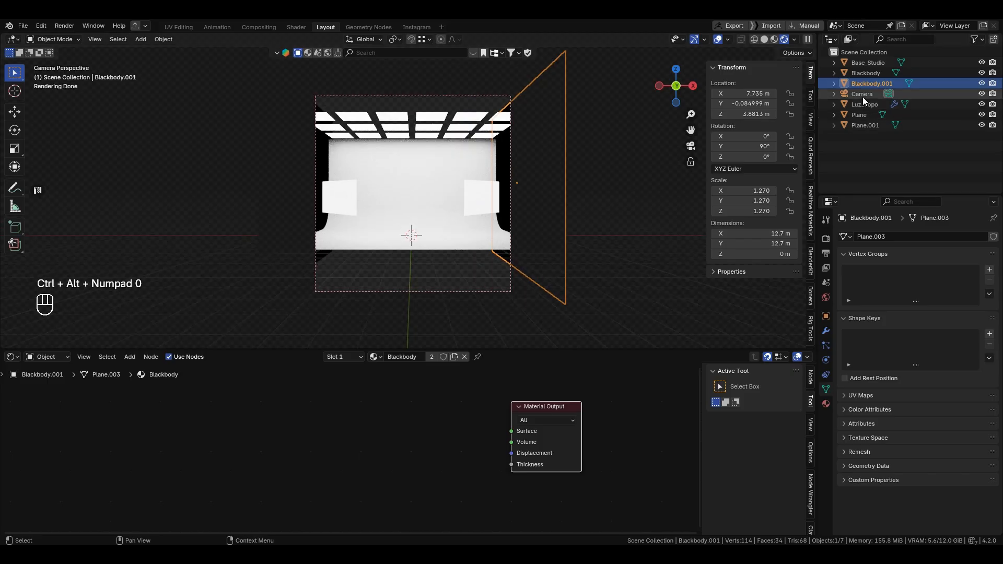
Select the camera and move it about 8.8 m toward the backdrop along its local Z axis
click(862, 95)
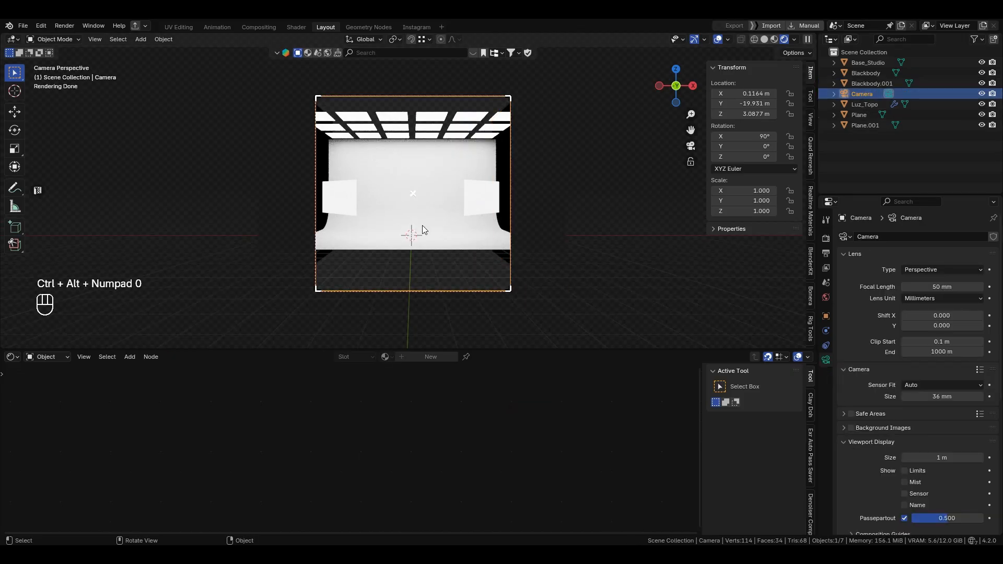
key(g)
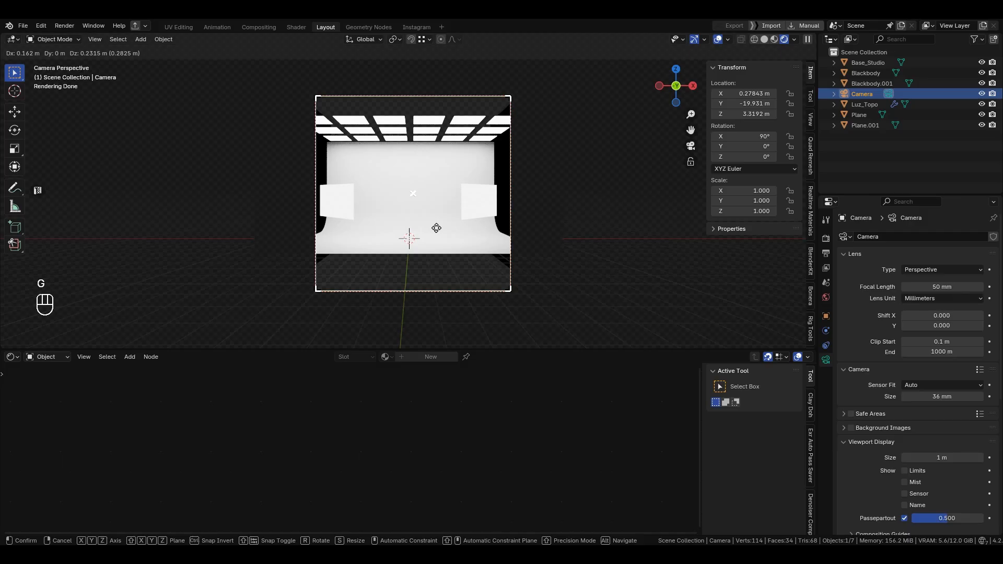
key(z)
key(z)
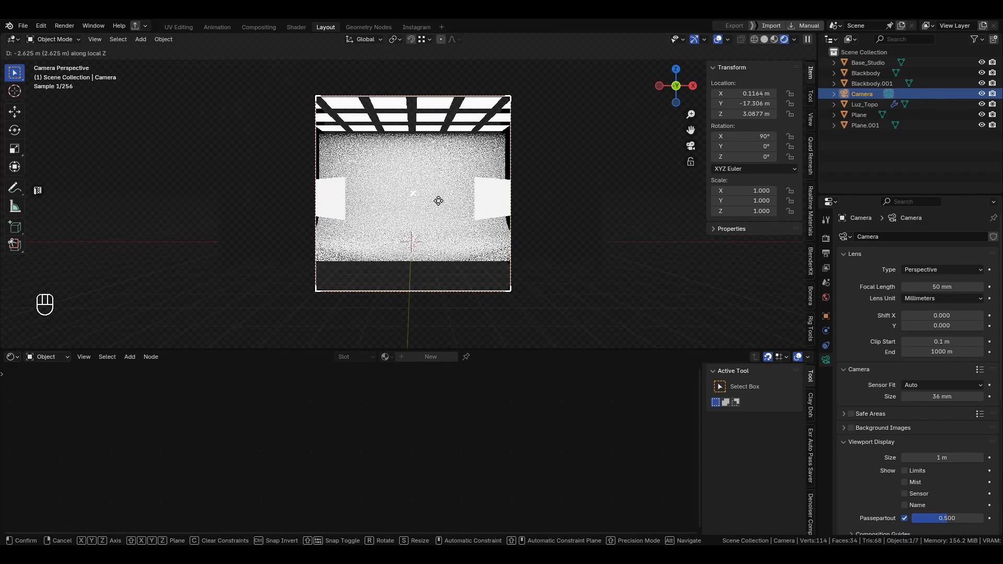
click(437, 167)
Lower the camera about 0.65 m along the global Z axis
key(g)
key(z)
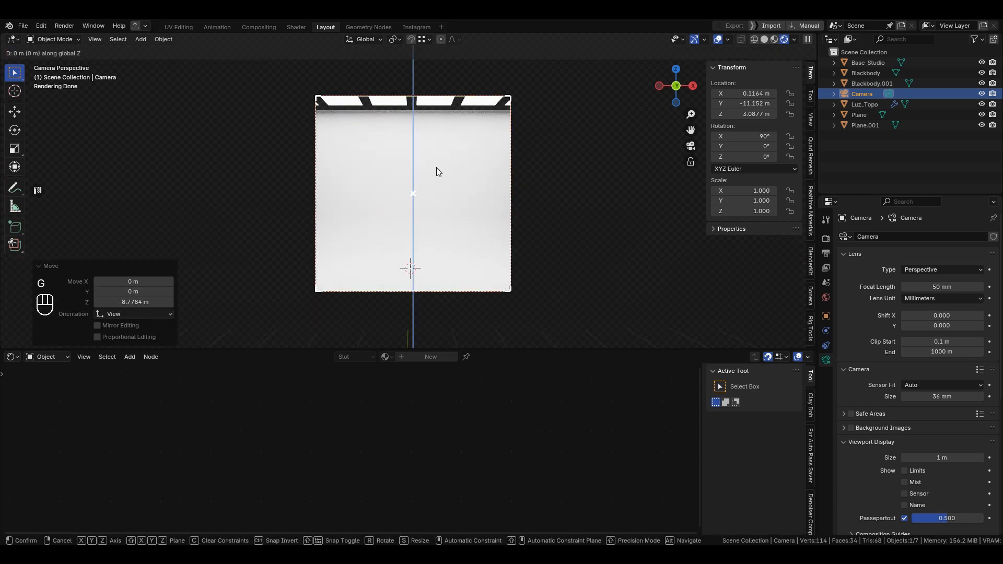
click(437, 197)
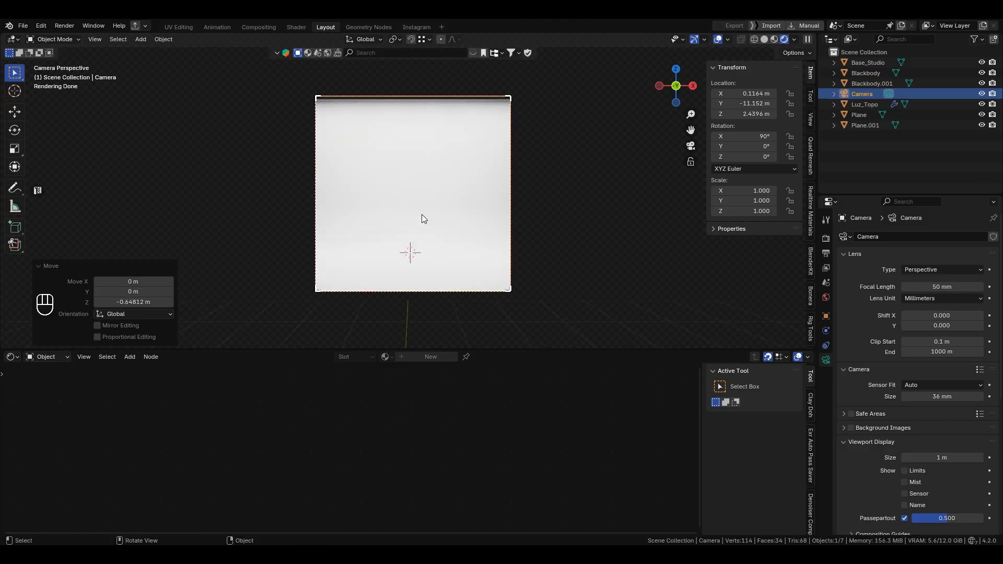
Move the camera about 1.7 m closer along its viewing axis and lower it about 0.19 m along global Z
key(g)
middle_click(422, 213)
click(422, 184)
key(g)
key(z)
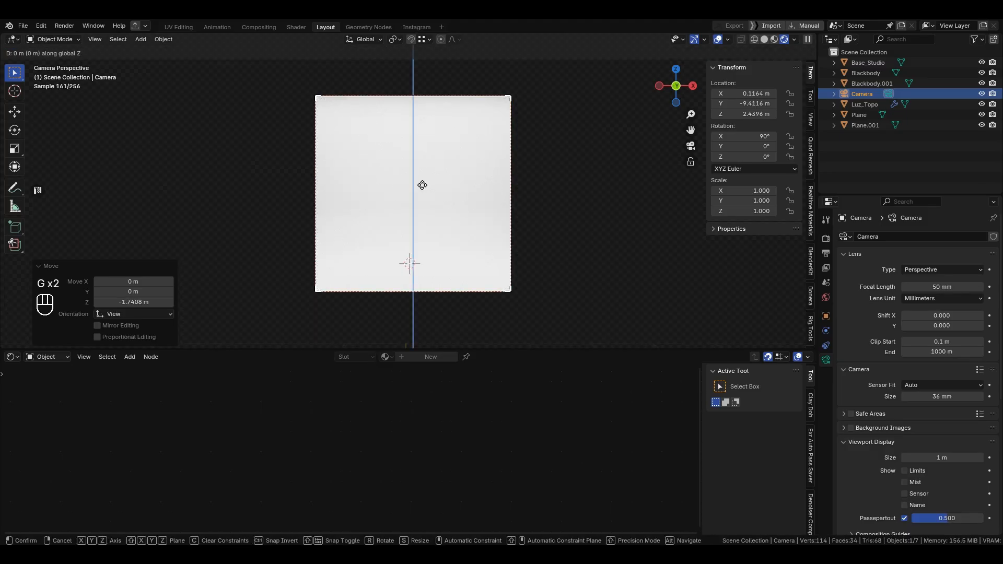
click(423, 194)
Pull the camera back about 7.7 m from the backdrop along its local Z axis
scroll(422, 194, down, 2)
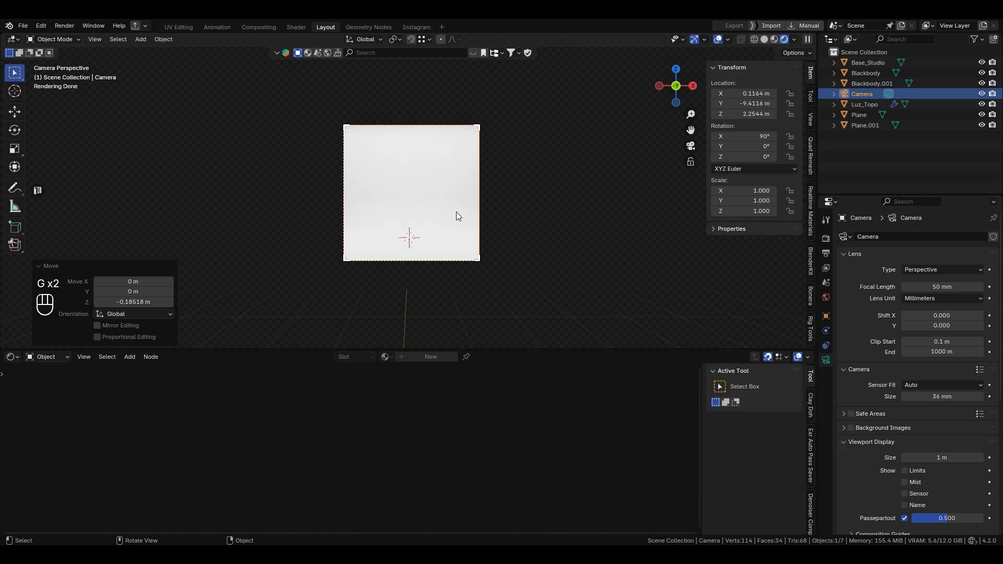
key(g)
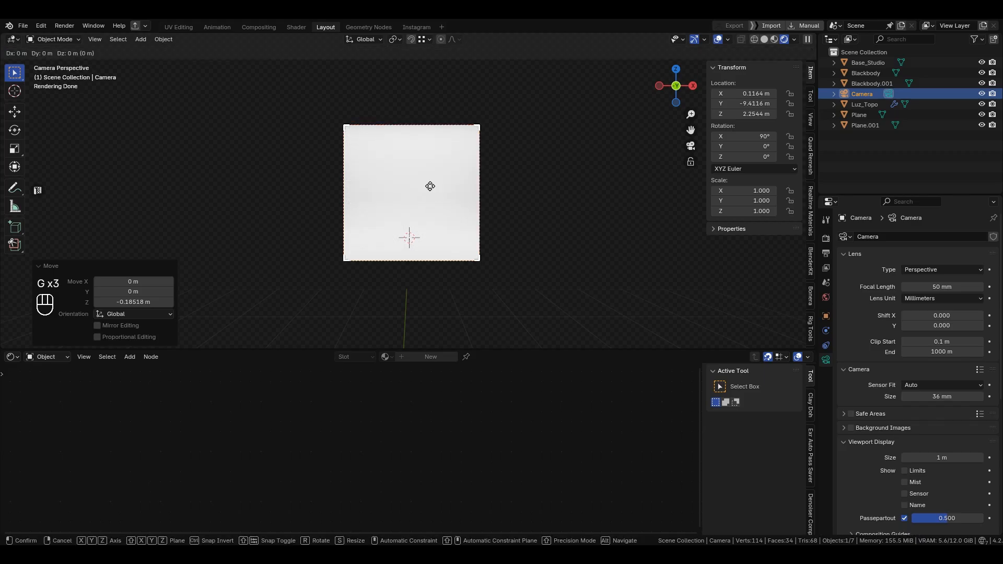
key(z)
key(z)
click(448, 223)
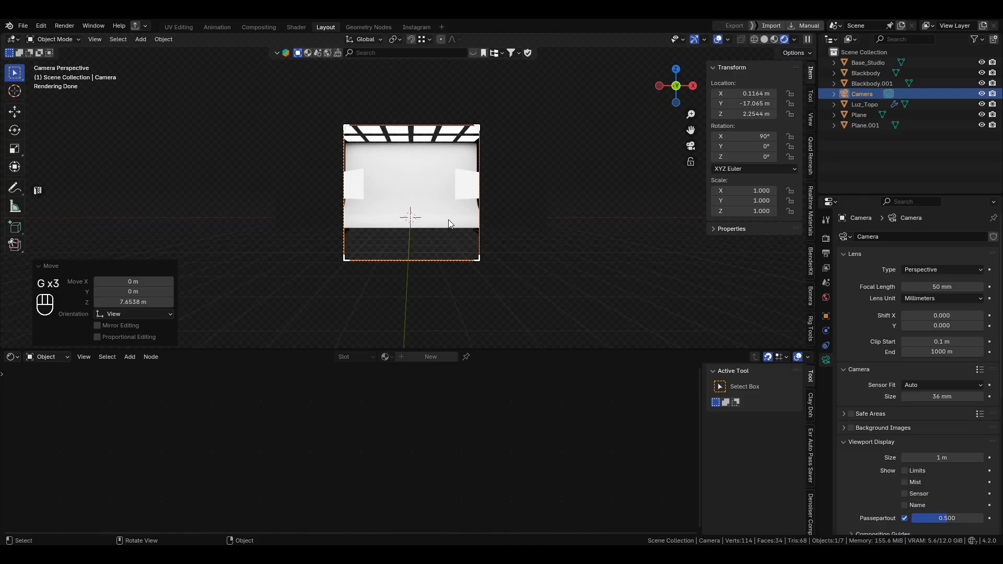
Turn off camera ray visibility for the Blackbody side wall
click(425, 135)
scroll(425, 133, up, 3)
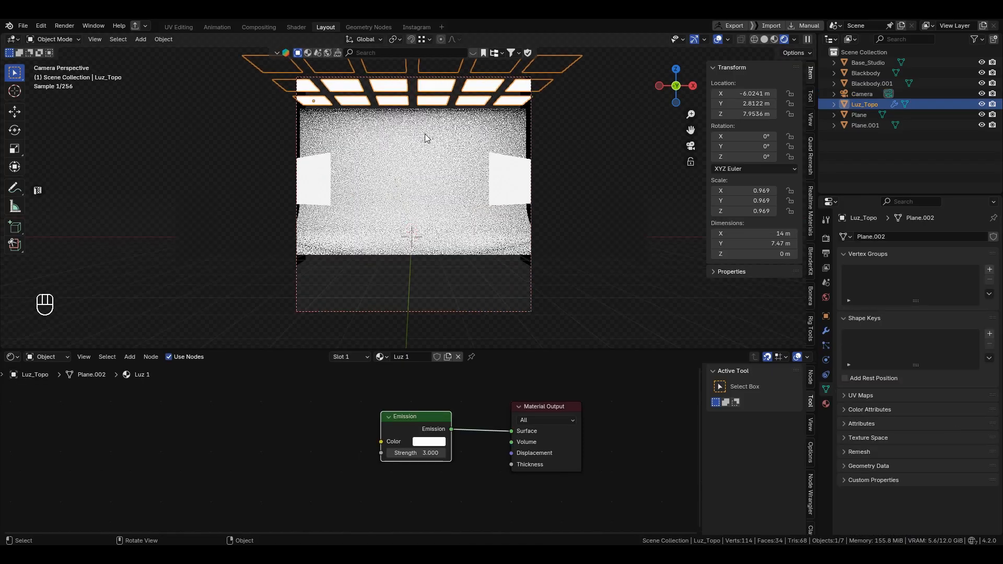
shift+middle_drag(425, 134, 460, 187)
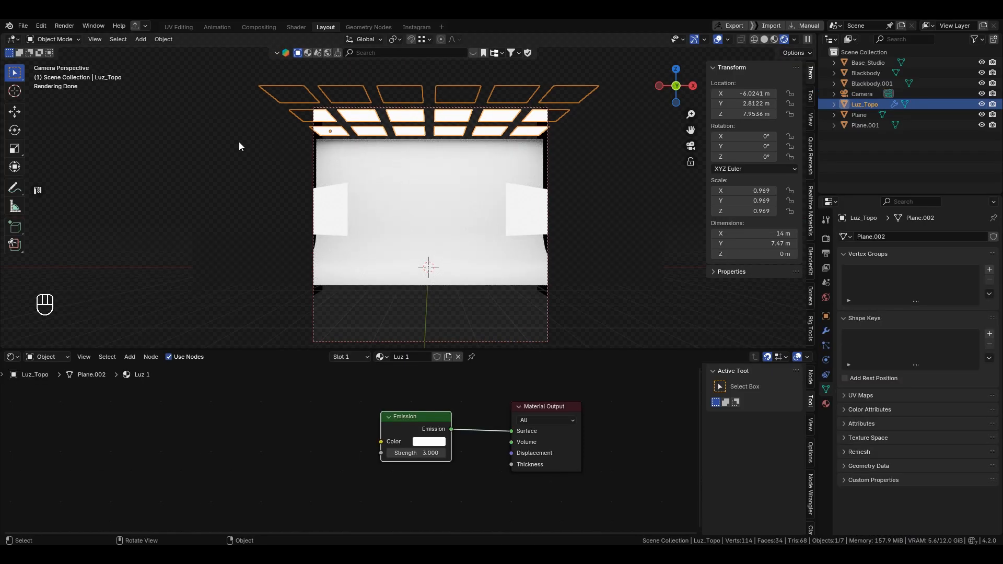
click(239, 142)
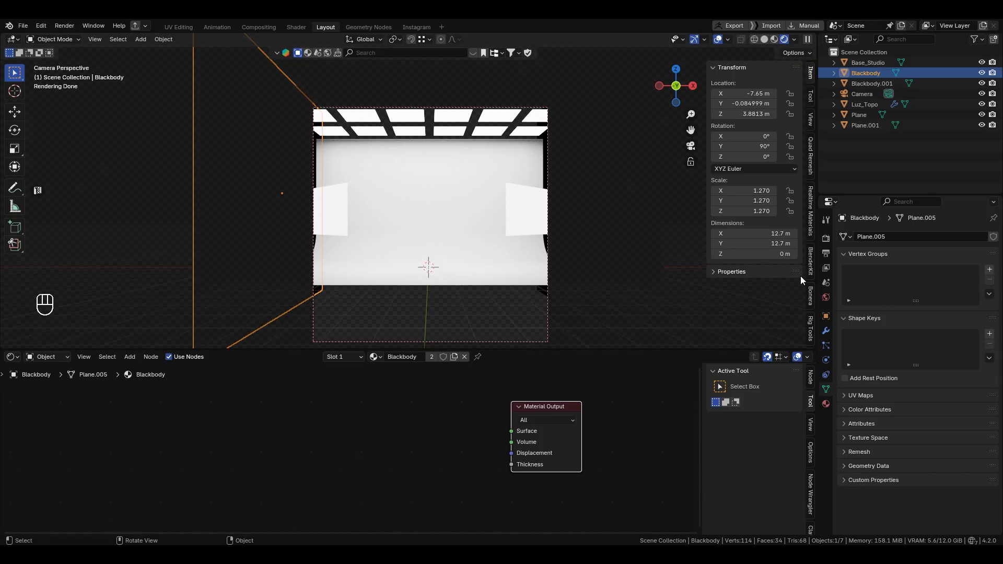
click(826, 316)
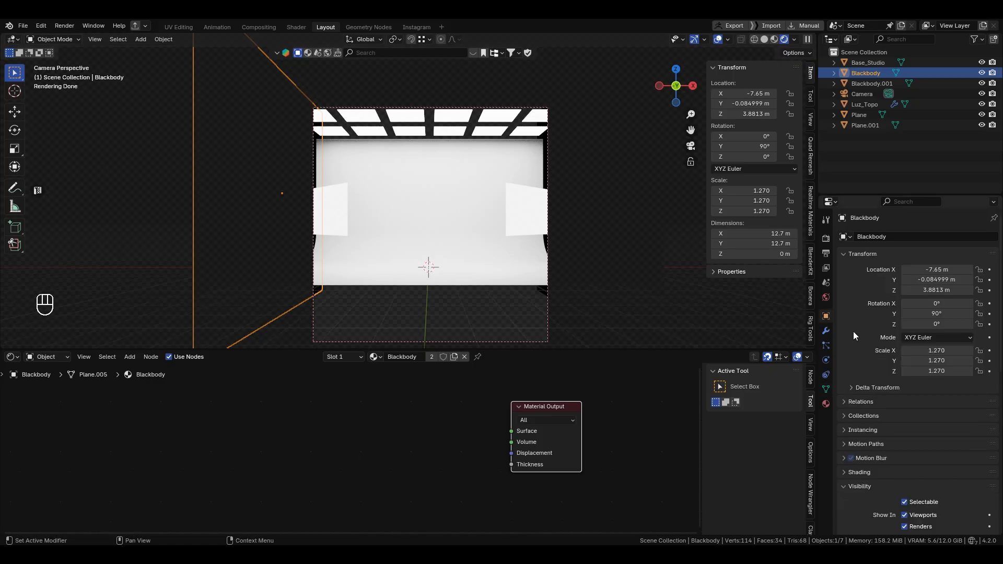
scroll(898, 343, down, 5)
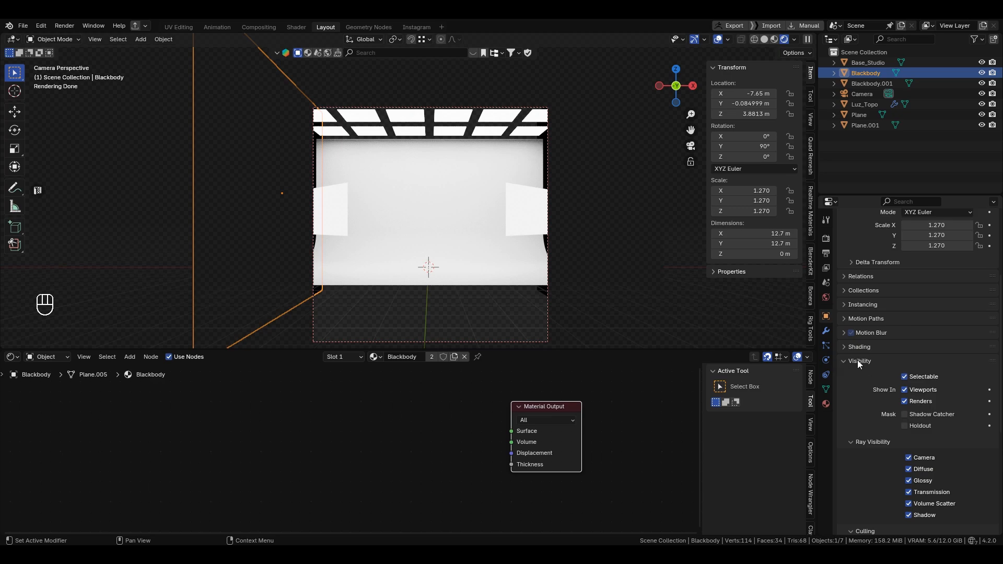
middle_drag(504, 220, 460, 233)
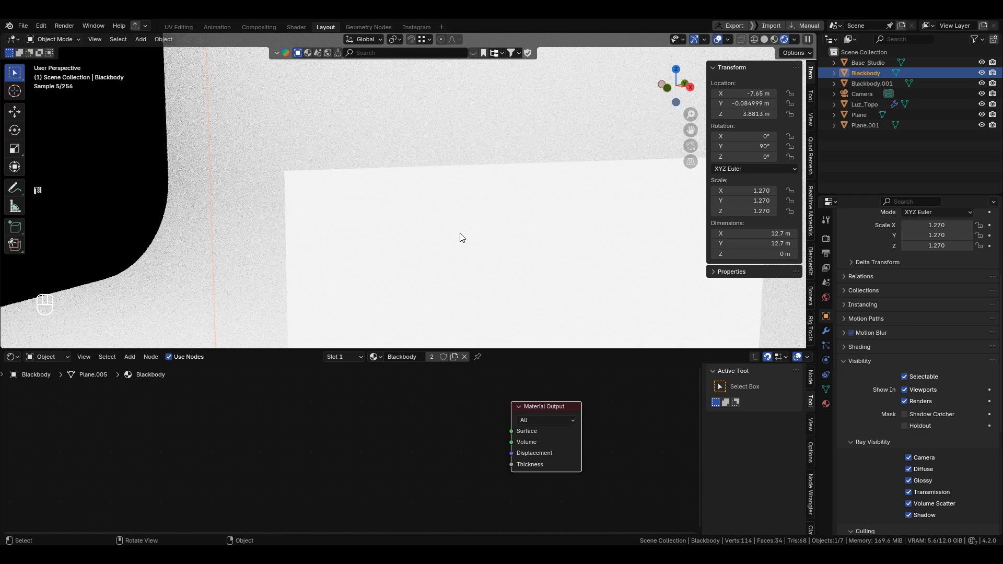
scroll(459, 233, down, 4)
scroll(434, 126, down, 3)
shift+middle_drag(190, 137, 234, 164)
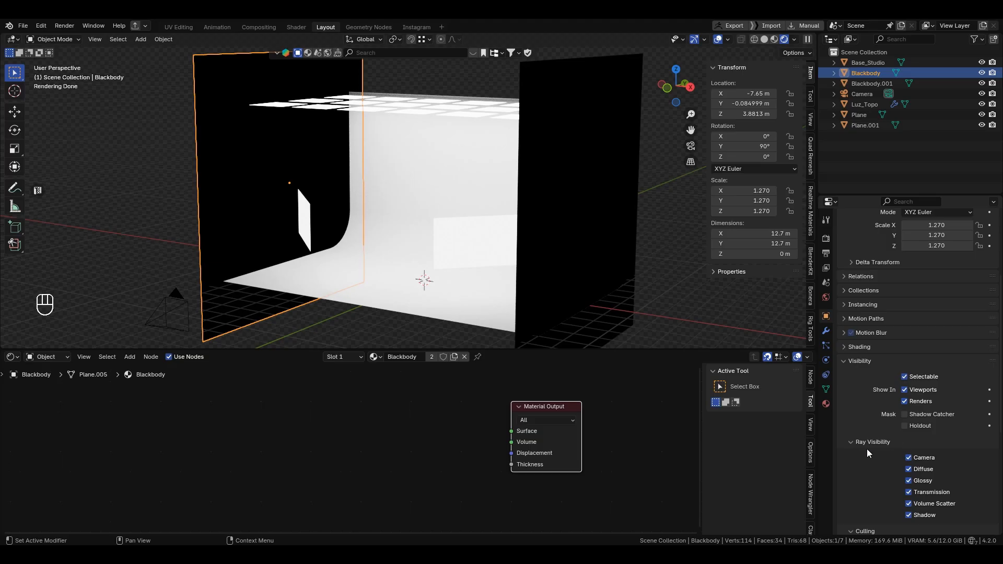
click(908, 457)
Turn off camera ray visibility for the opposite wall Blackbody.001 and the overhead light grid Luz_Topo
click(559, 96)
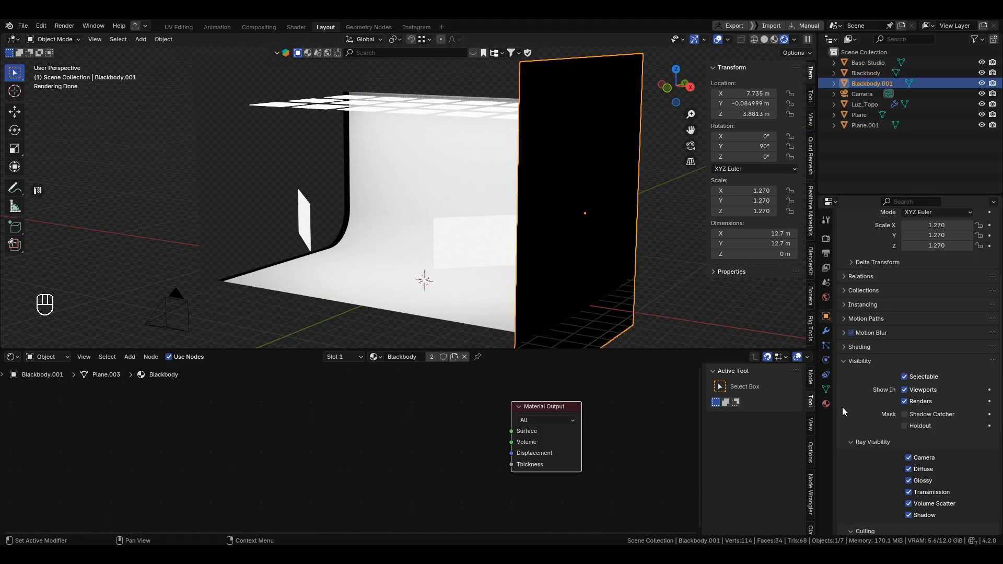
click(908, 457)
scroll(908, 454, down, 1)
click(497, 113)
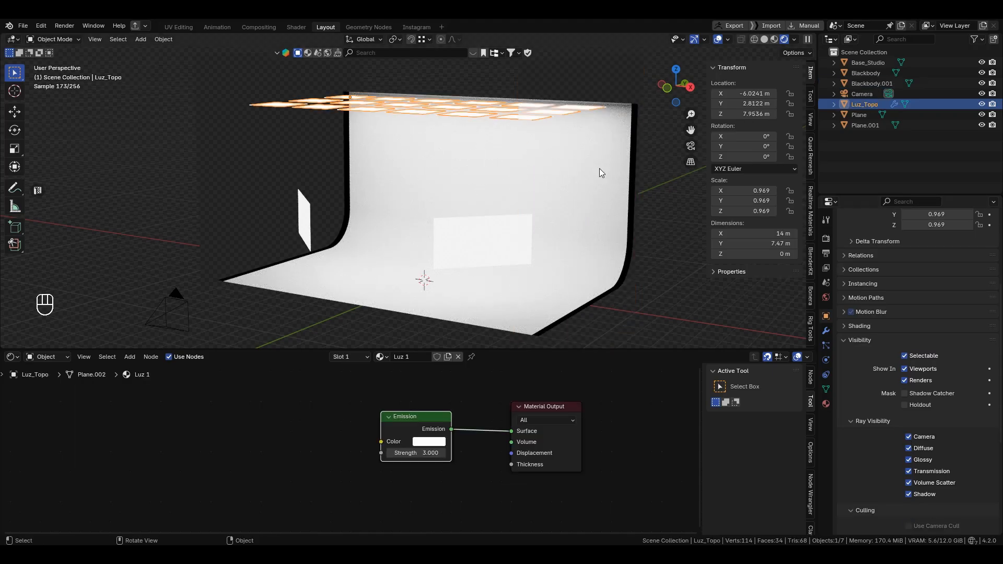
click(908, 437)
Turn off camera ray visibility for both angled side lights, Plane and Plane.001
click(304, 219)
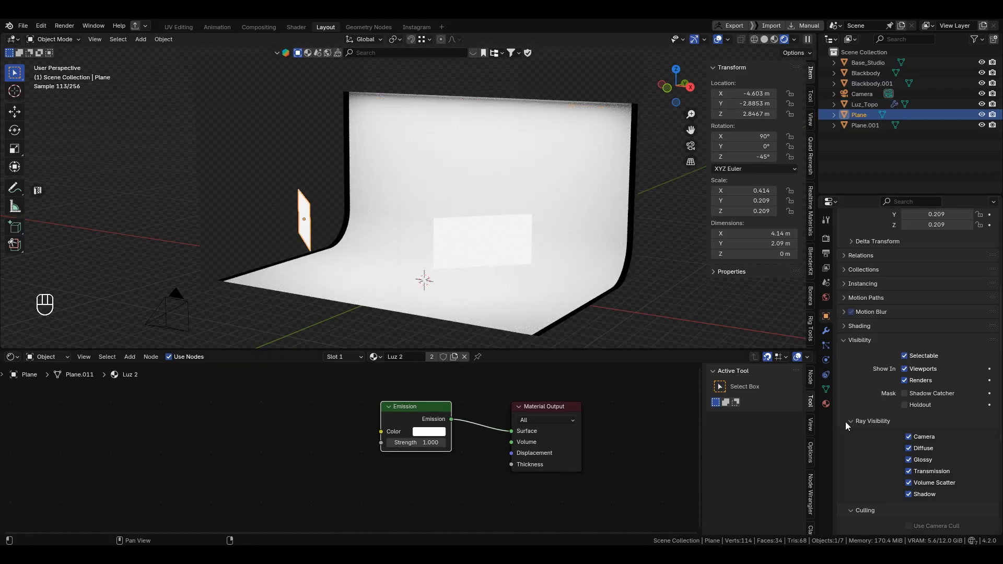
click(908, 437)
click(476, 235)
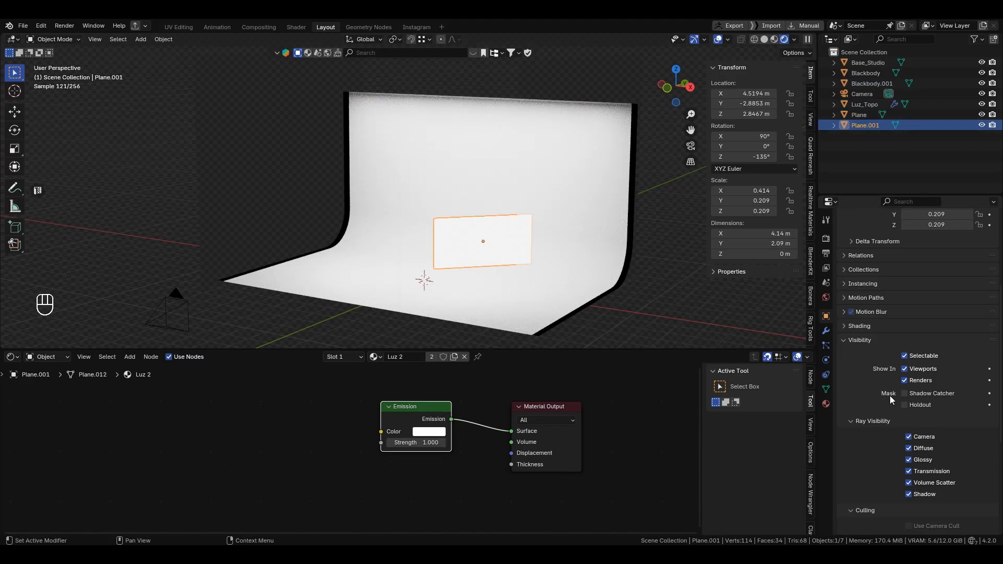
click(909, 436)
Switch the viewport to solid shading and rename the Blackbody.001 wall to Blackbody_Direita
alt+drag(514, 171, 460, 157)
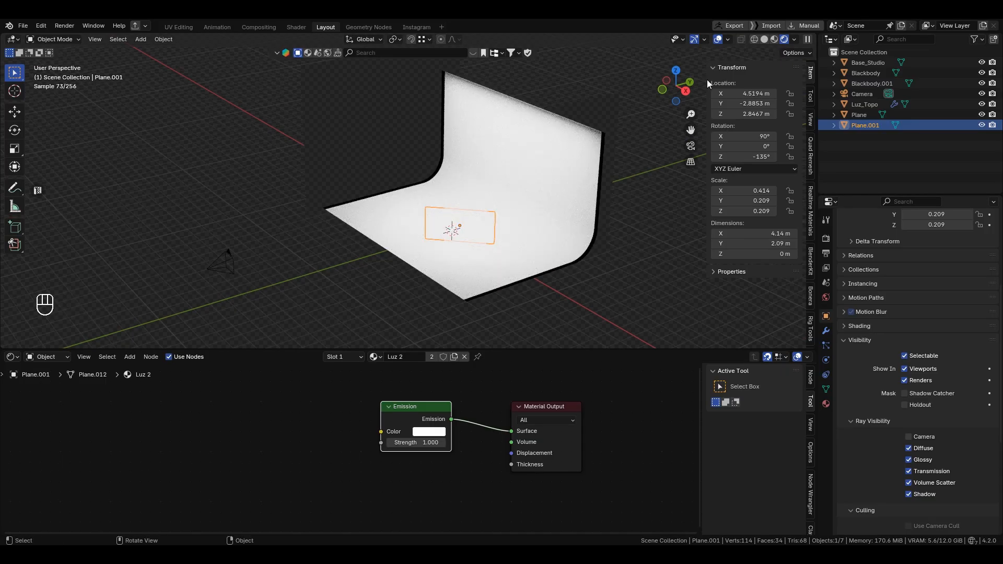
click(762, 39)
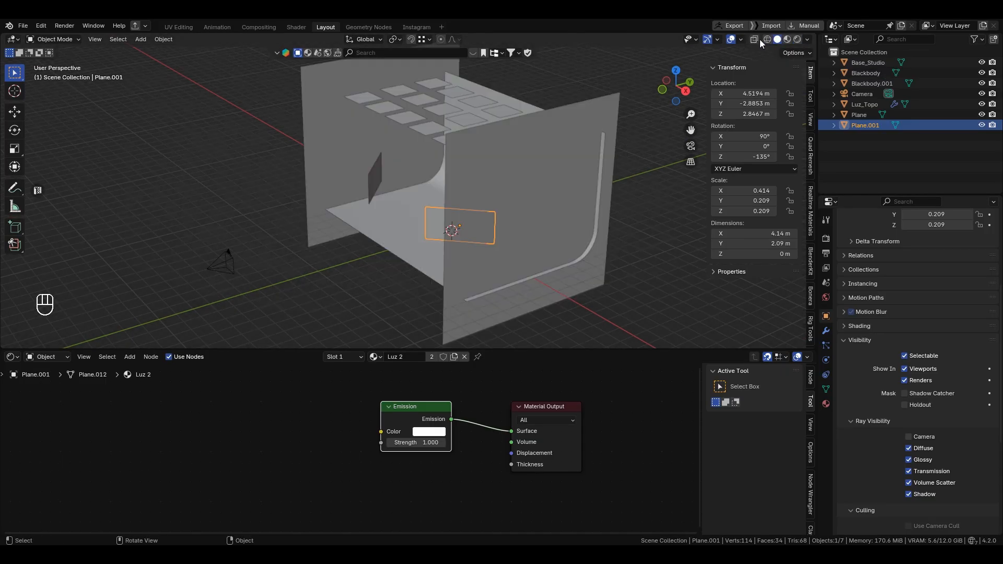
click(528, 163)
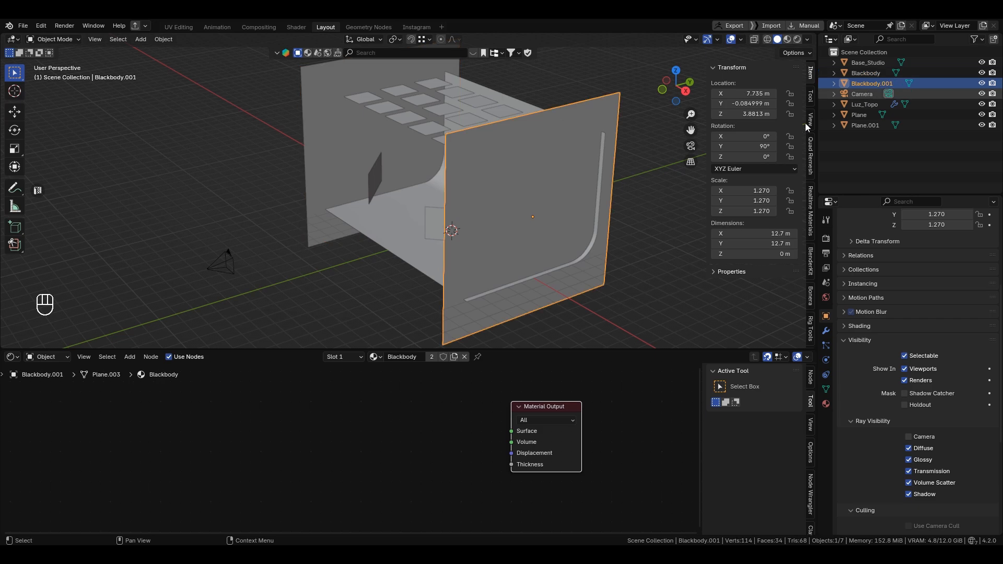
click(862, 95)
alt+drag(450, 184, 533, 241)
click(475, 181)
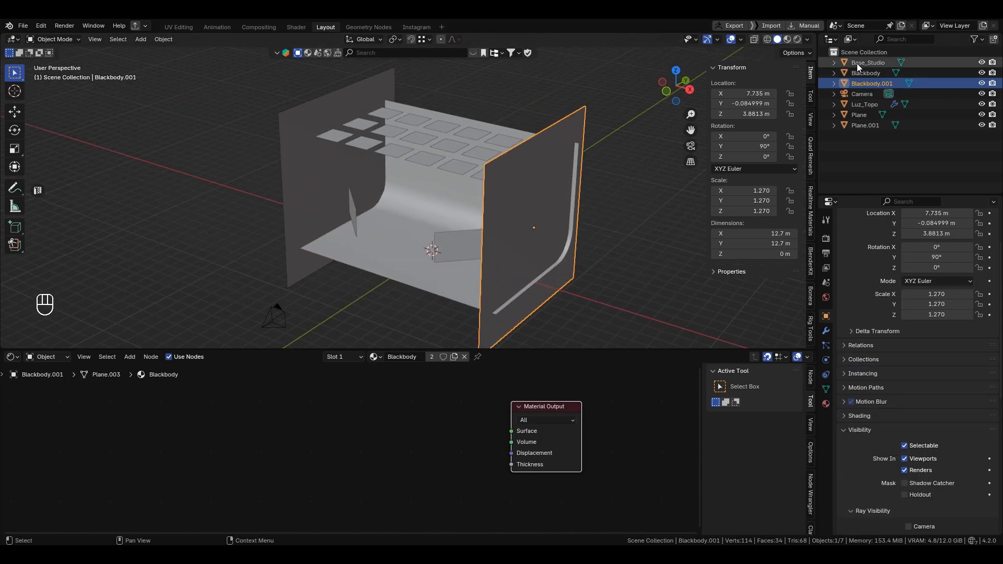
double_click(868, 85)
drag(881, 84, 912, 89)
key(BackSpace)
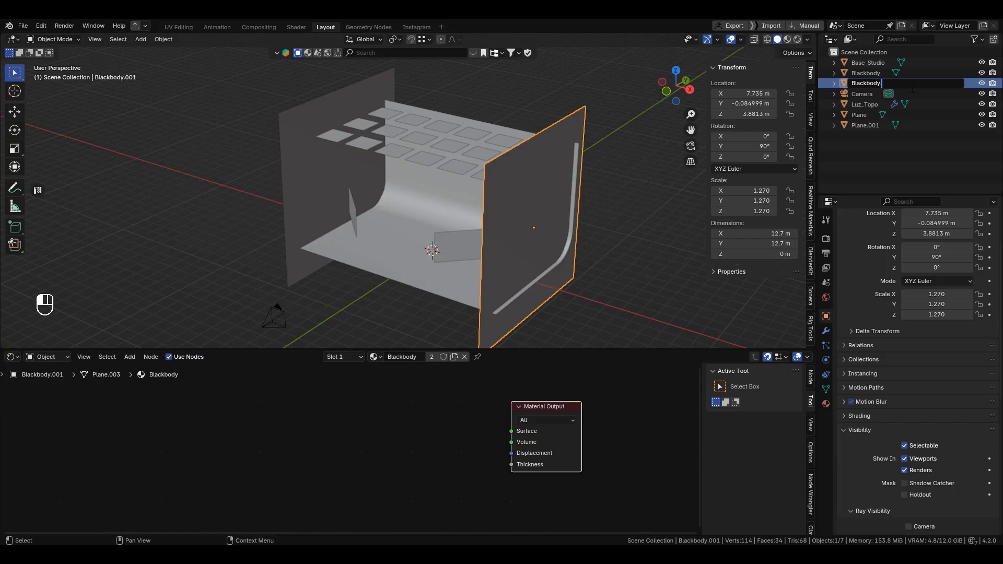
key(shift)
text(_Direita)
key(Return)
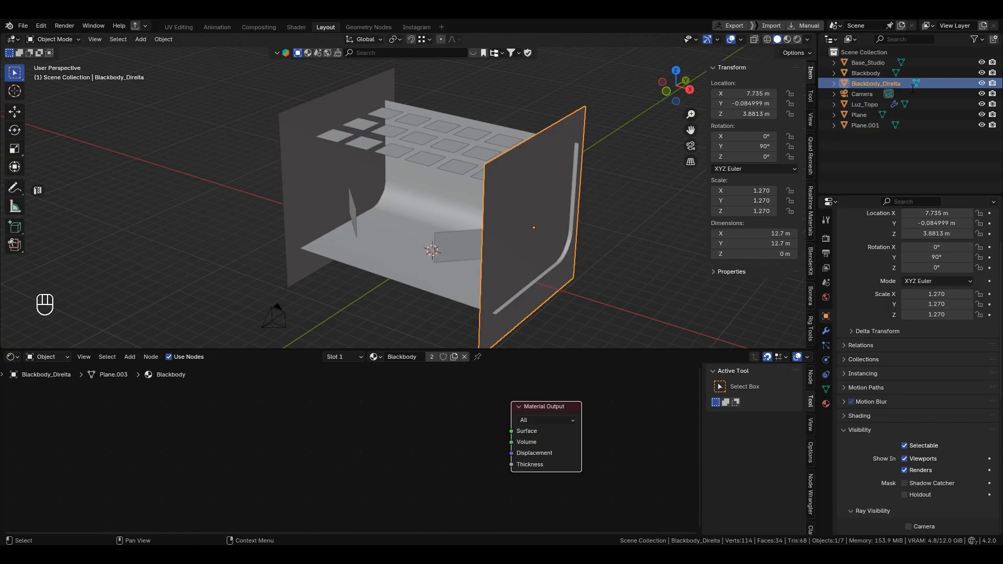
Rename the other black side wall, Blackbody, to Blackbody_Esquerda
click(867, 62)
double_click(865, 72)
key(End)
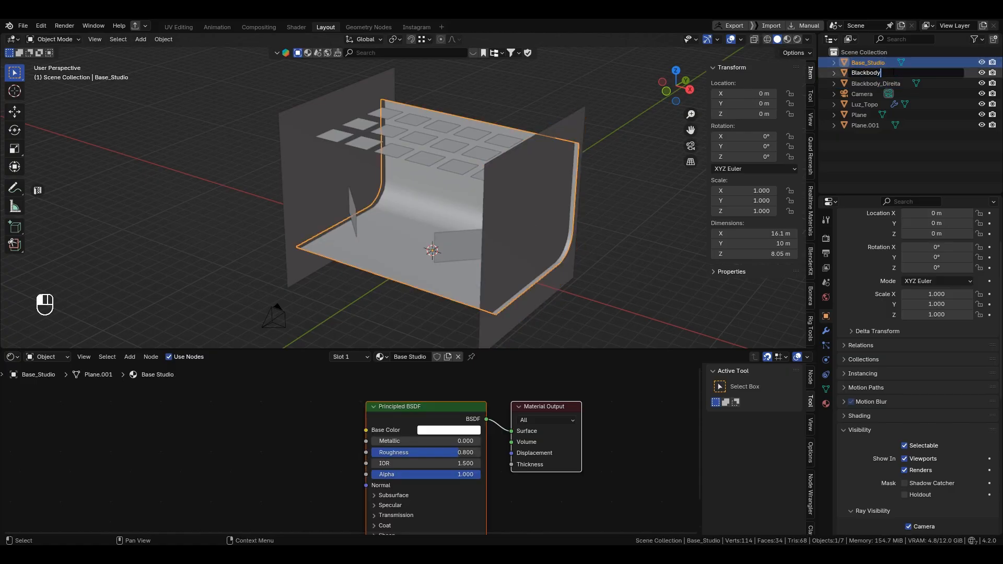
text(_Esquerda)
key(Return)
Rename the angled light named Plane to Luz_Esquerda
middle_drag(506, 177, 355, 222)
click(355, 221)
key(F2)
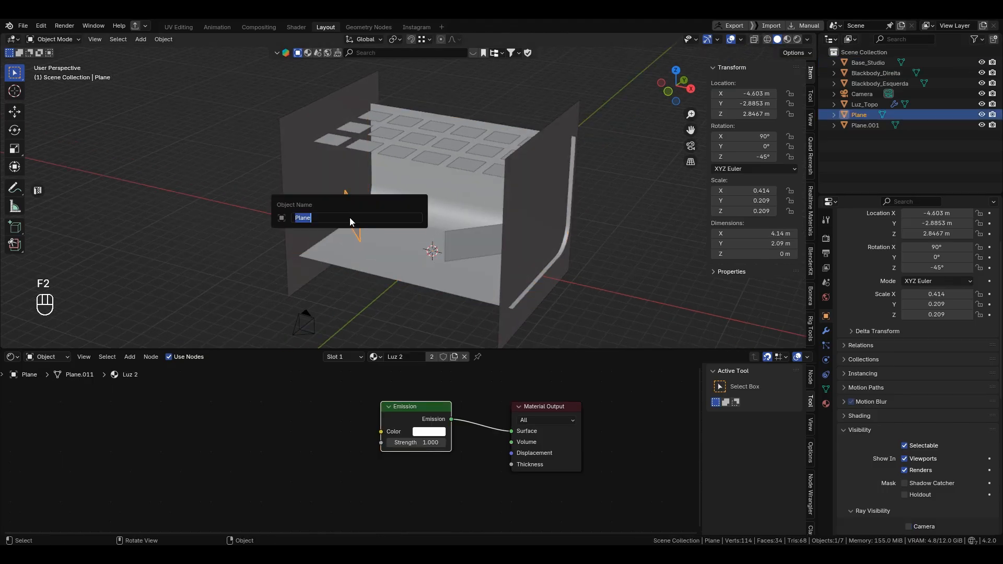
text(Luz)
text( Es)
key(BackSpace)
key(BackSpace)
key(BackSpace)
text(_E)
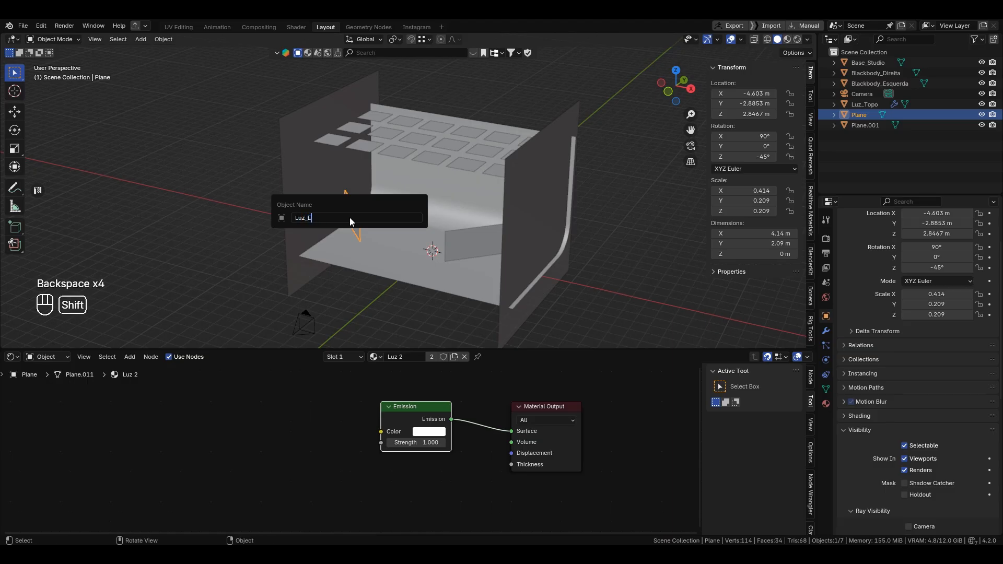
text(squerda)
key(Return)
Rename the angled light Plane.001 to Luz_Direita
click(456, 240)
key(F2)
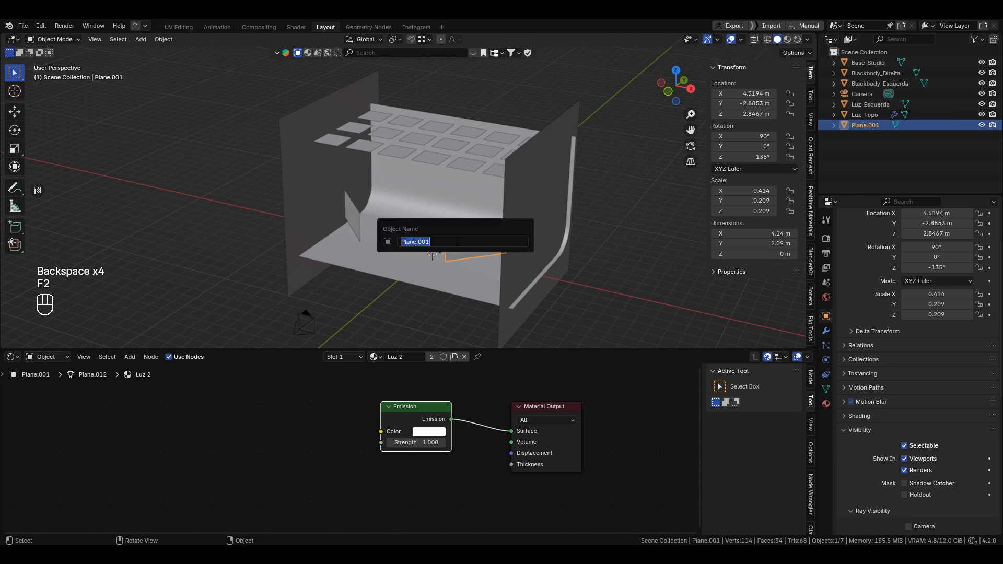
text(Luz_Di)
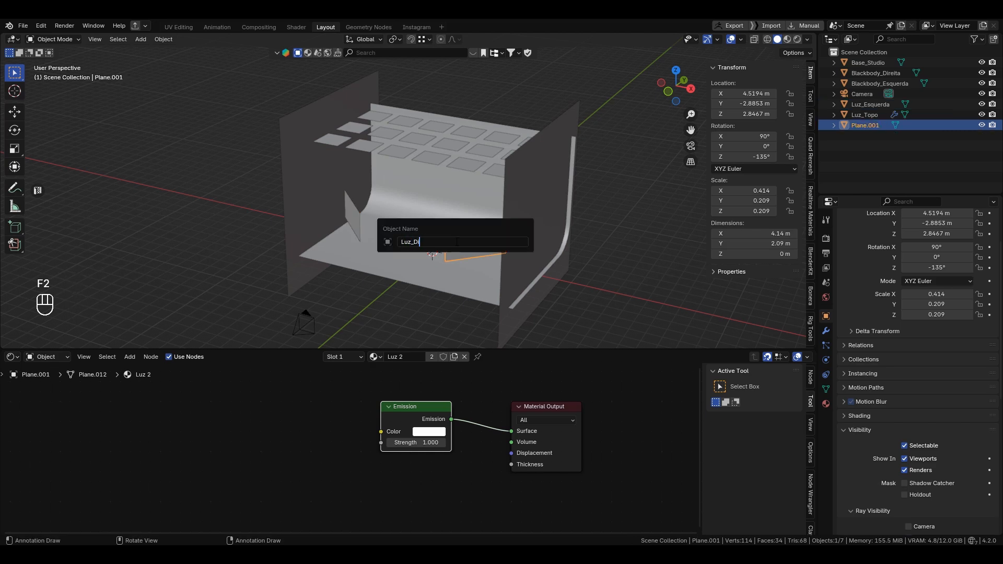
text(reita)
key(Return)
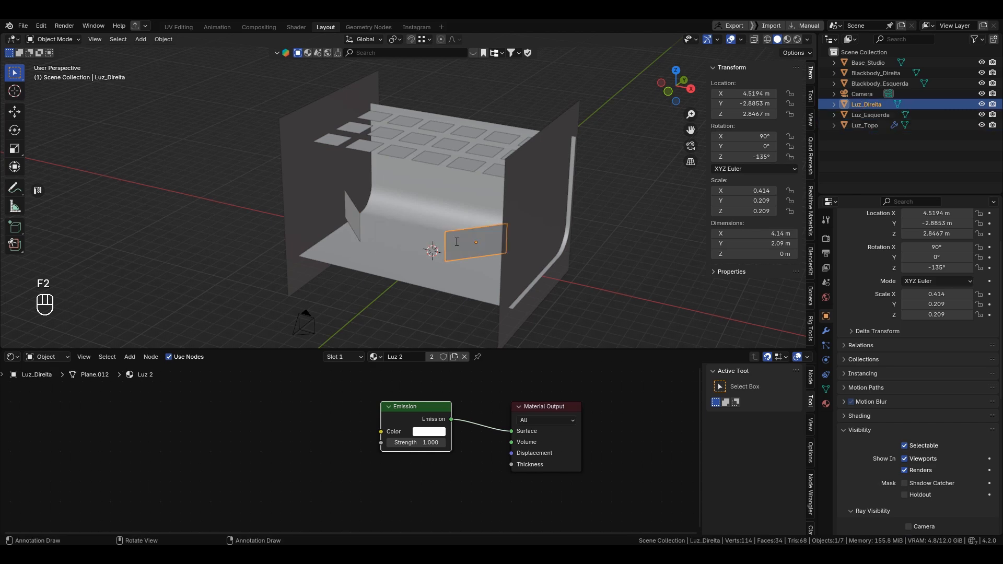
Look through the camera with rendered shading and select the Camera object
click(627, 263)
alt+shift+drag(615, 265, 635, 237)
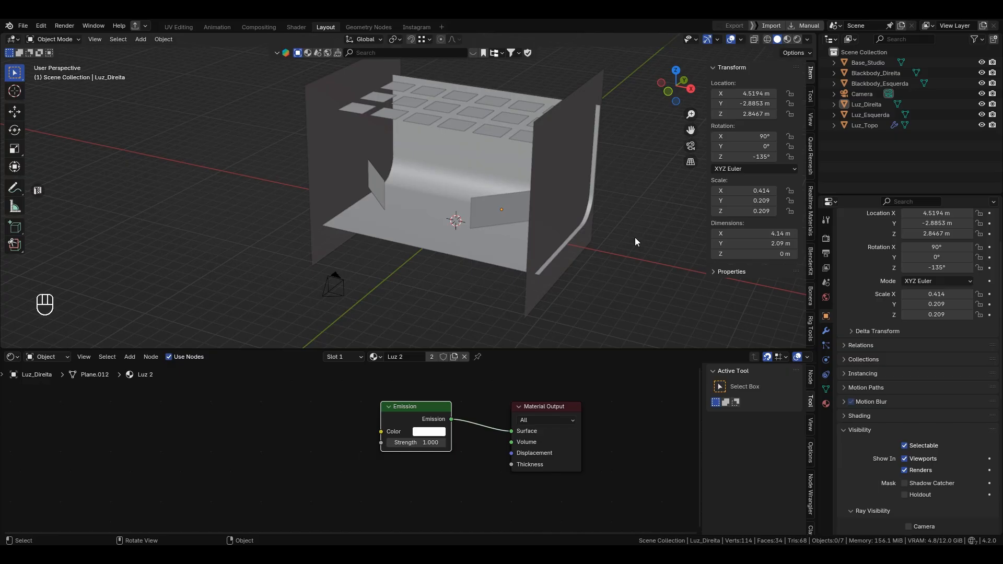
key(grave)
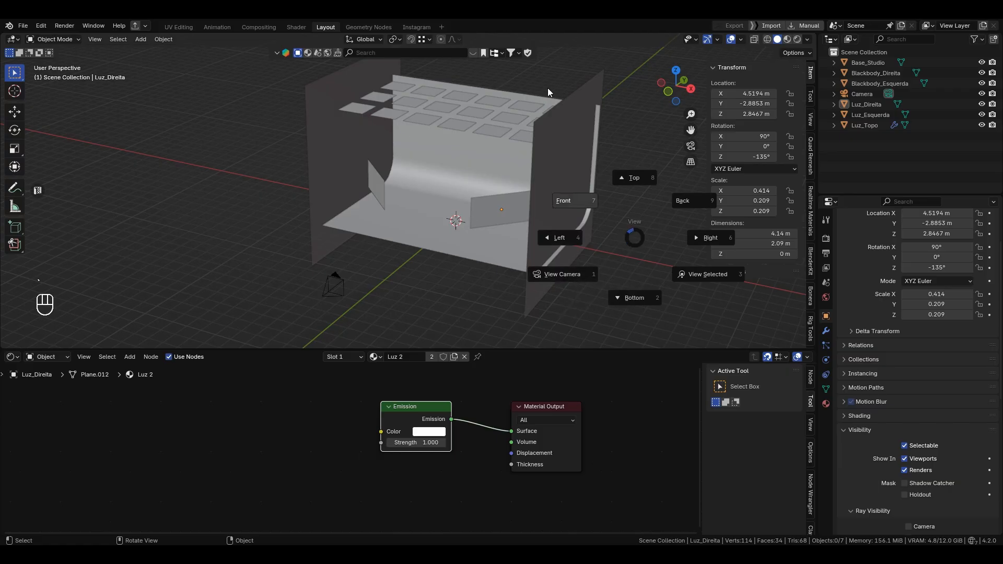
key(Escape)
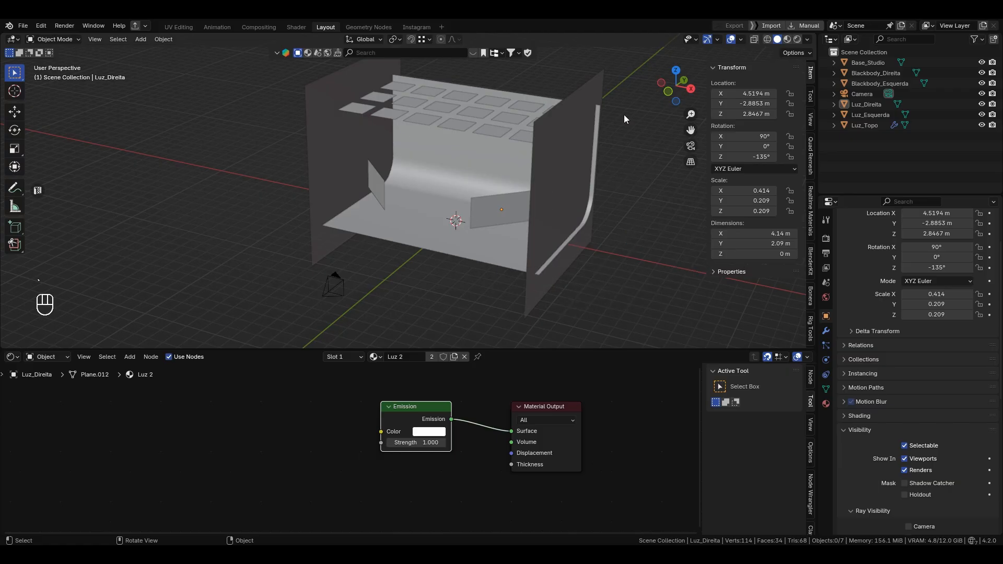
click(691, 147)
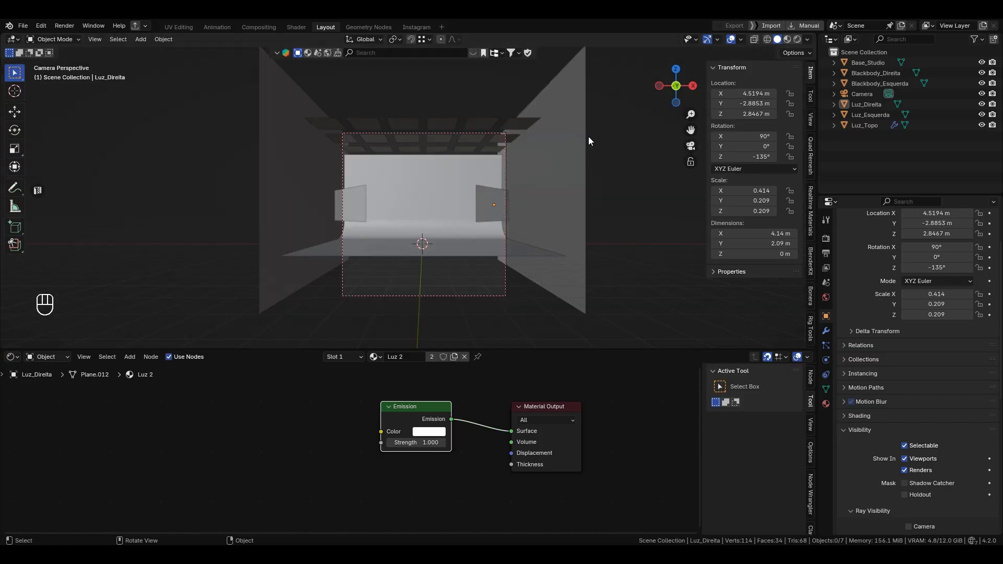
click(797, 40)
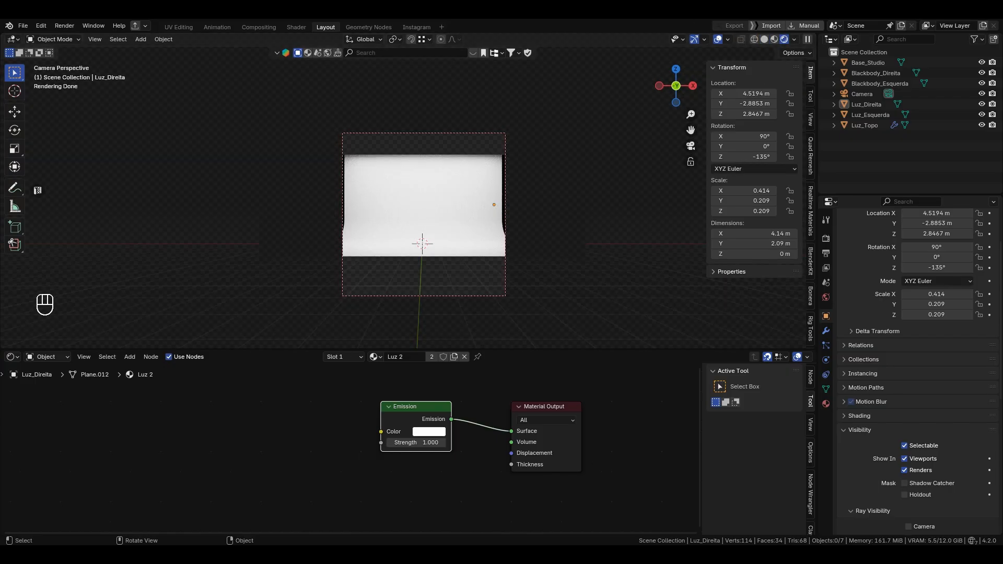
click(865, 92)
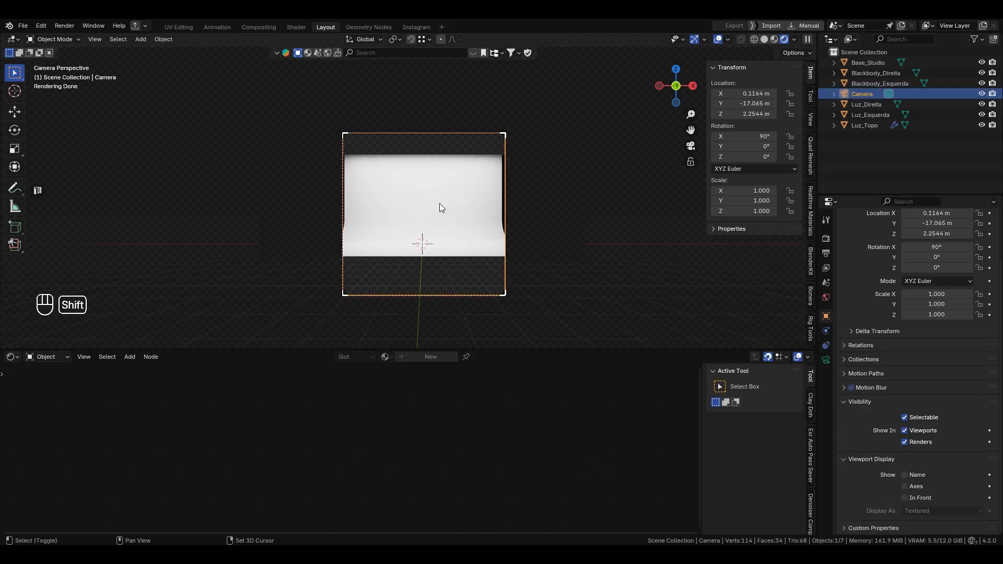
Add a monkey mesh at the studio's centre and raise it about 2.46 m along global Z
key(shift+a)
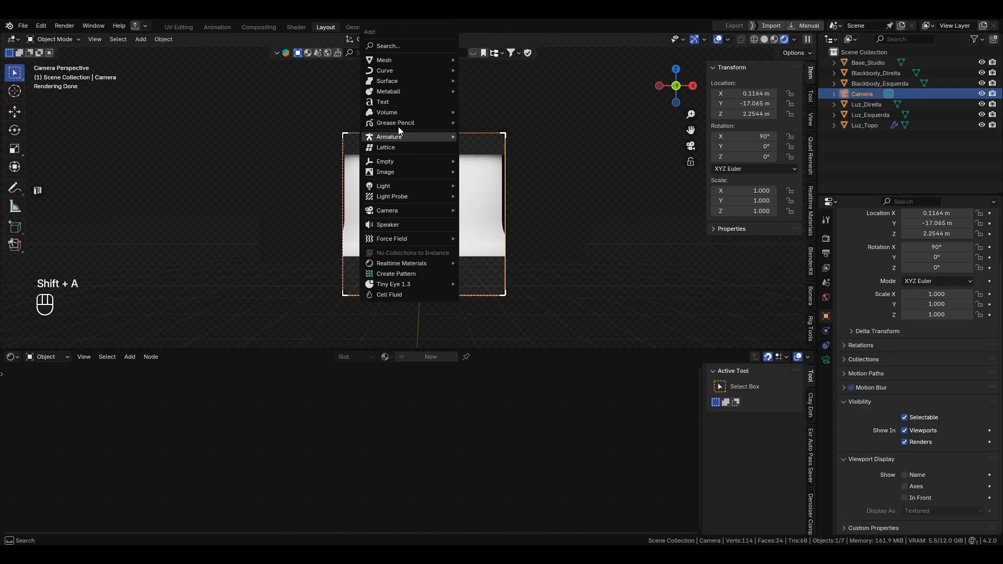
mouse_move(395, 61)
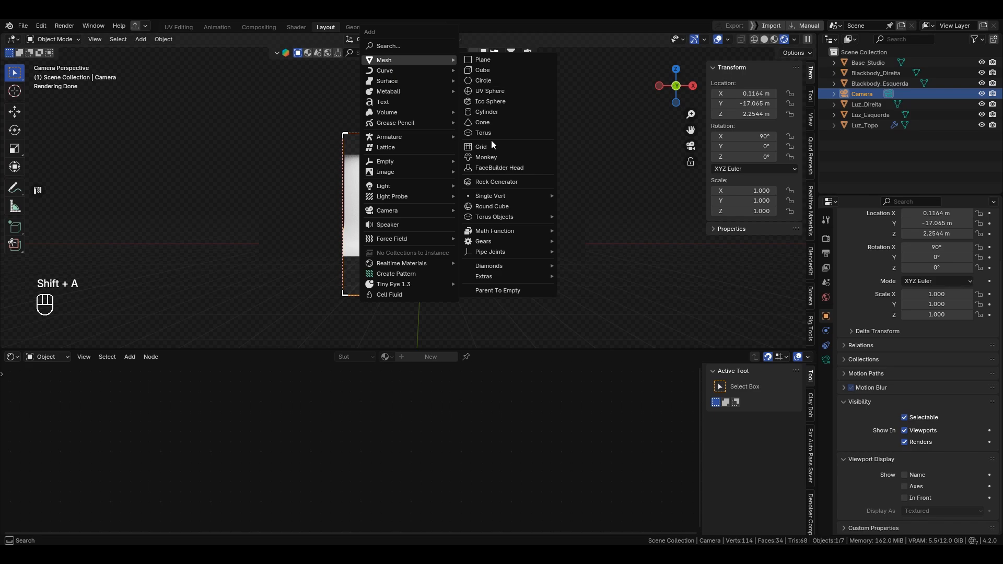
click(488, 158)
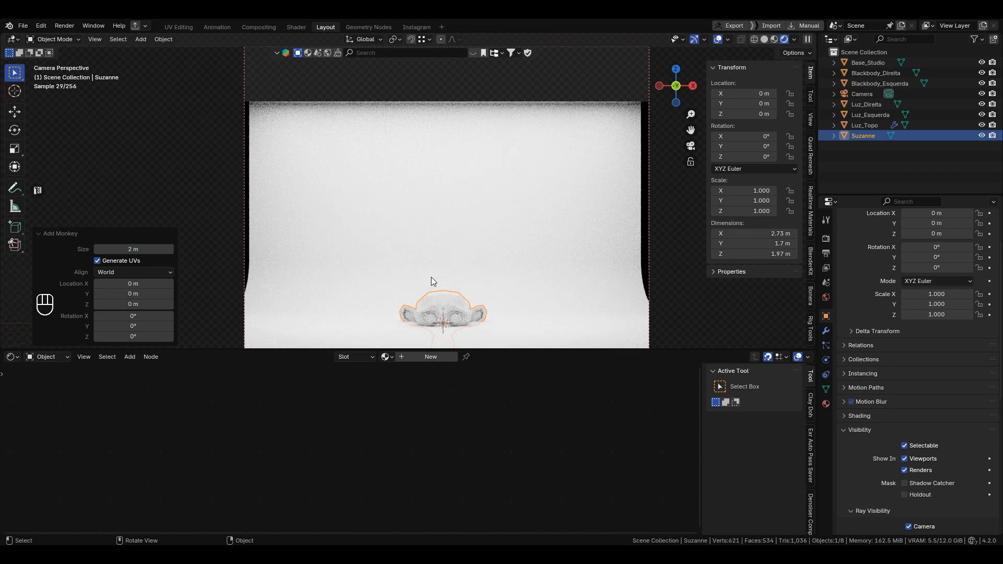
key(g)
key(z)
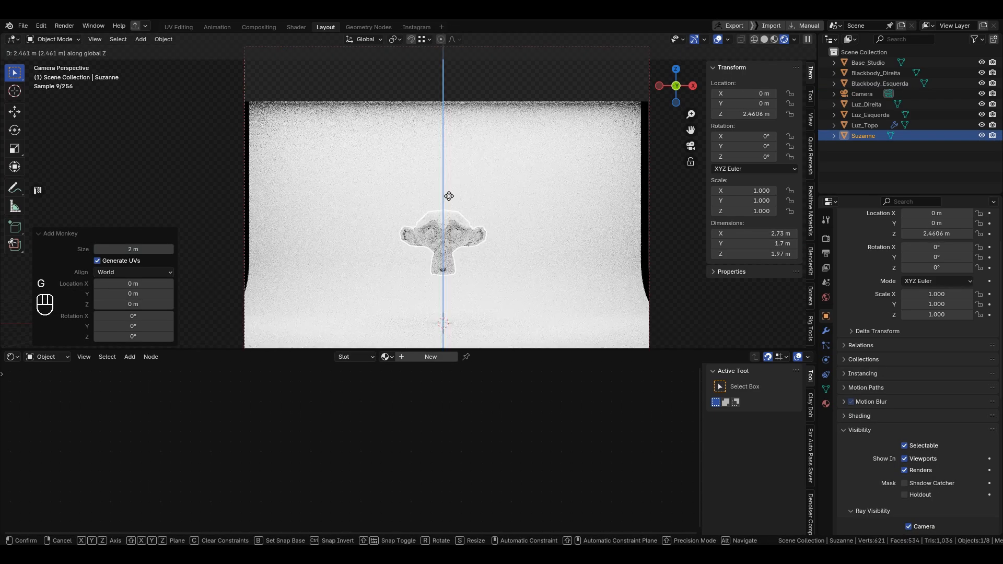
click(449, 196)
Scale the monkey up to about 1.78 and give it a level 2 subdivision surface
key(s)
click(548, 262)
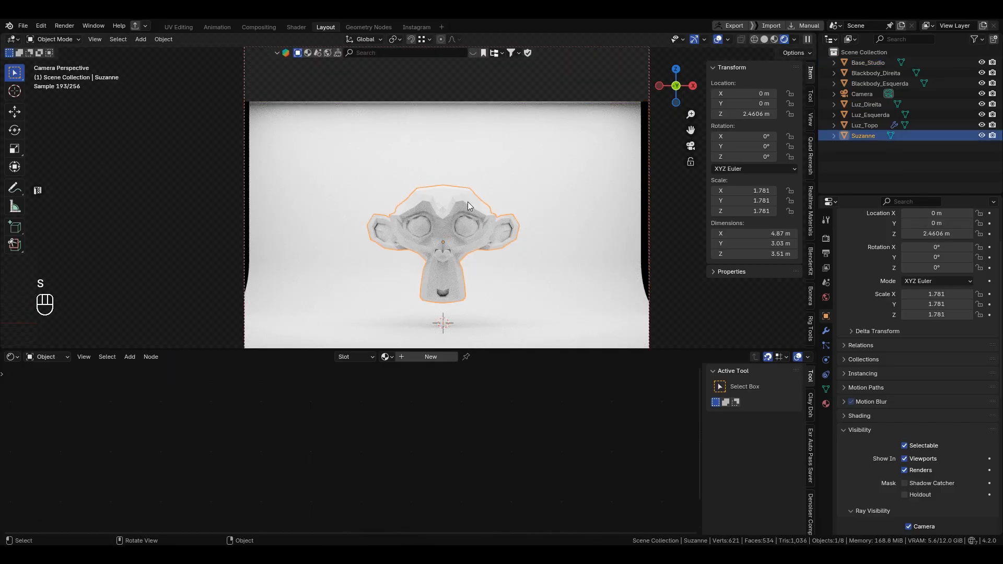
key(ctrl+2)
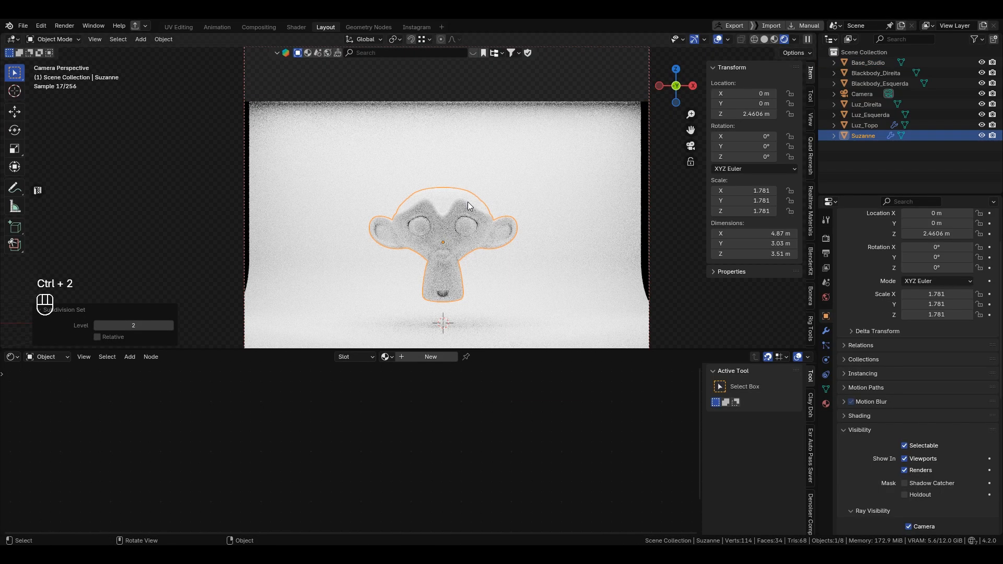
Check the monkey's subdivision modifier settings, apply smooth shading to the monkey and leave it selected
click(826, 331)
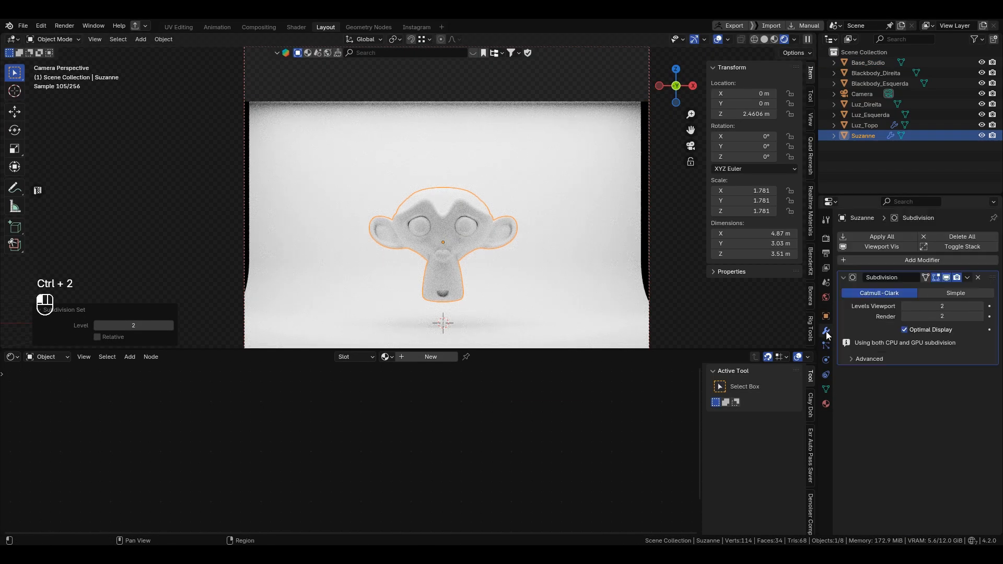
right_click(427, 215)
click(418, 213)
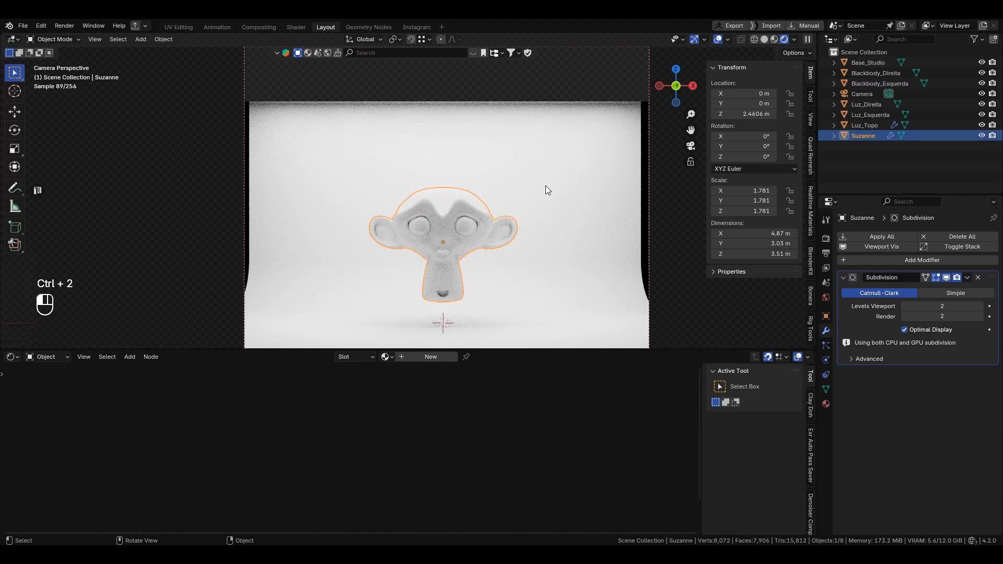
click(545, 186)
click(461, 227)
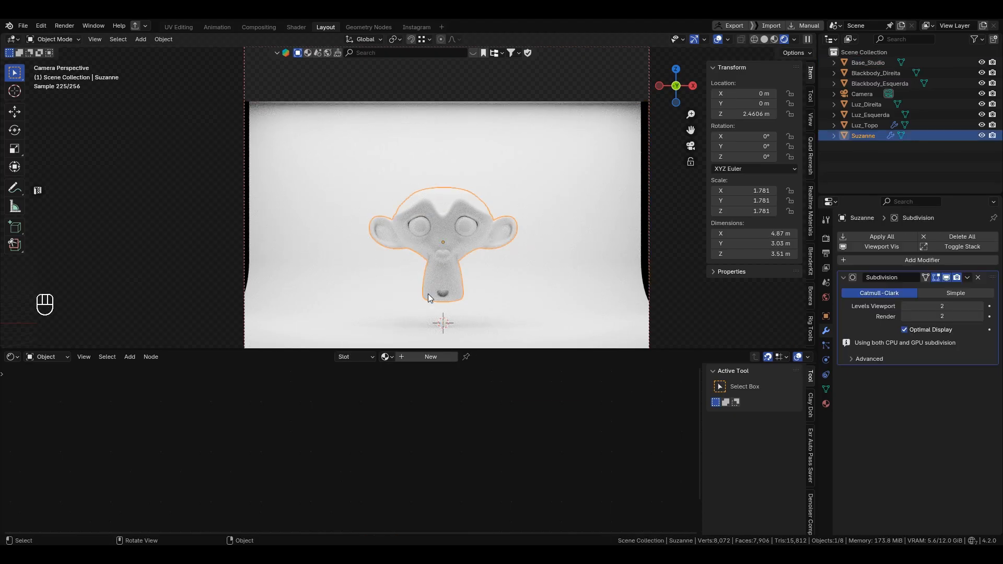
Create a new material for the monkey and name it Suzane
click(421, 356)
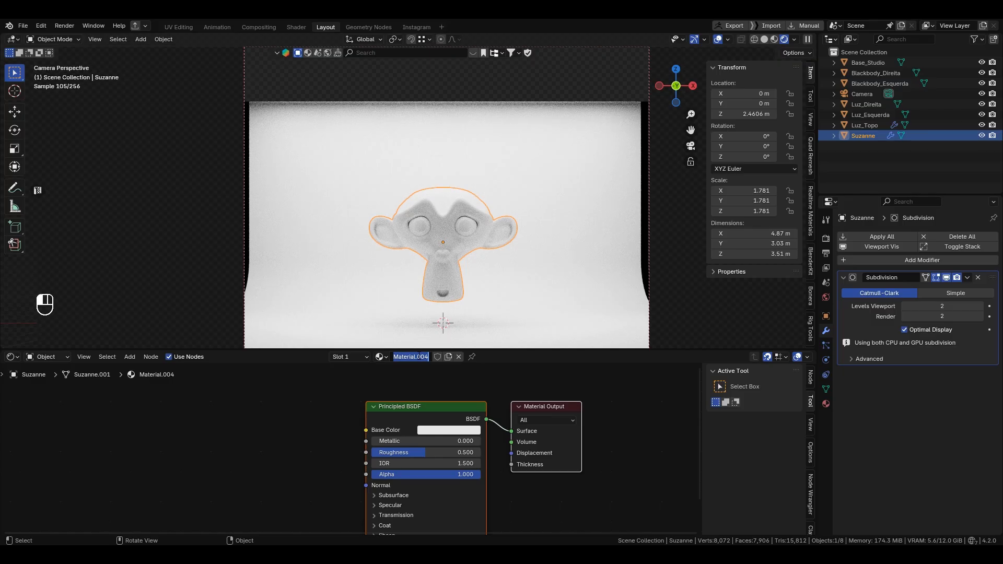
text(Suzane)
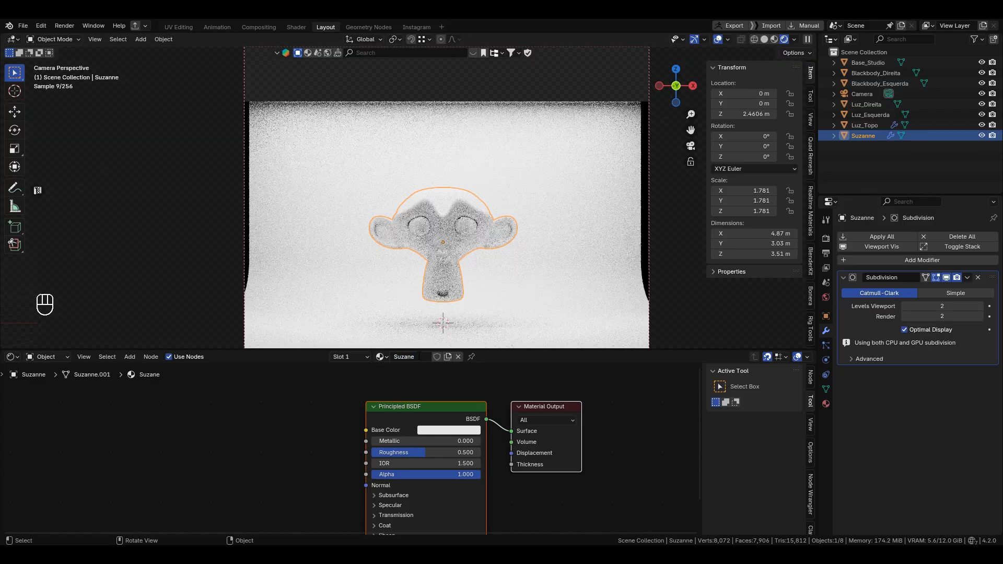
key(Return)
Give the Suzane material an orange-red base colour (hue about 0.012, saturation about 0.883) and a roughness of 0.4
click(458, 430)
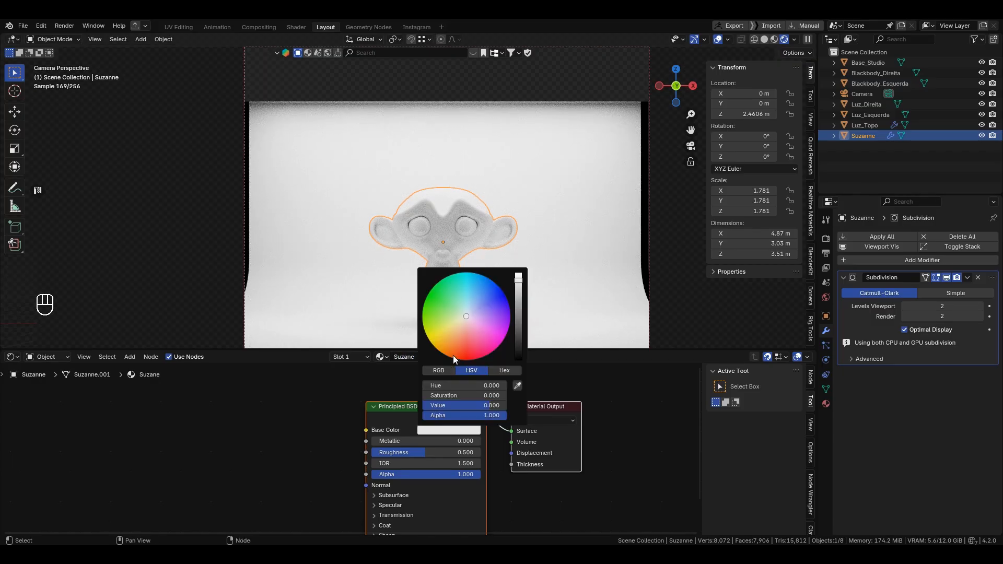
click(462, 343)
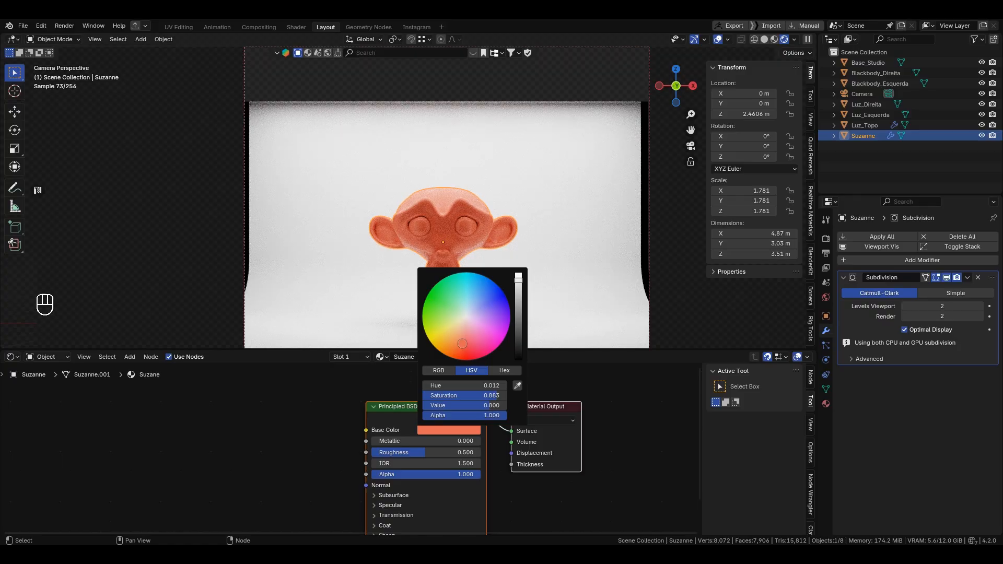
double_click(443, 450)
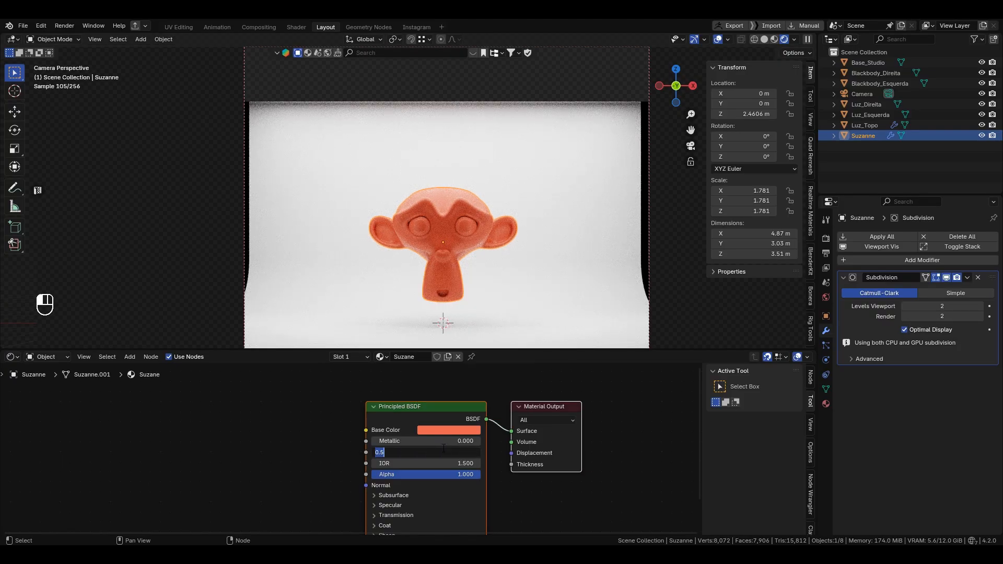
text(0.4)
key(Return)
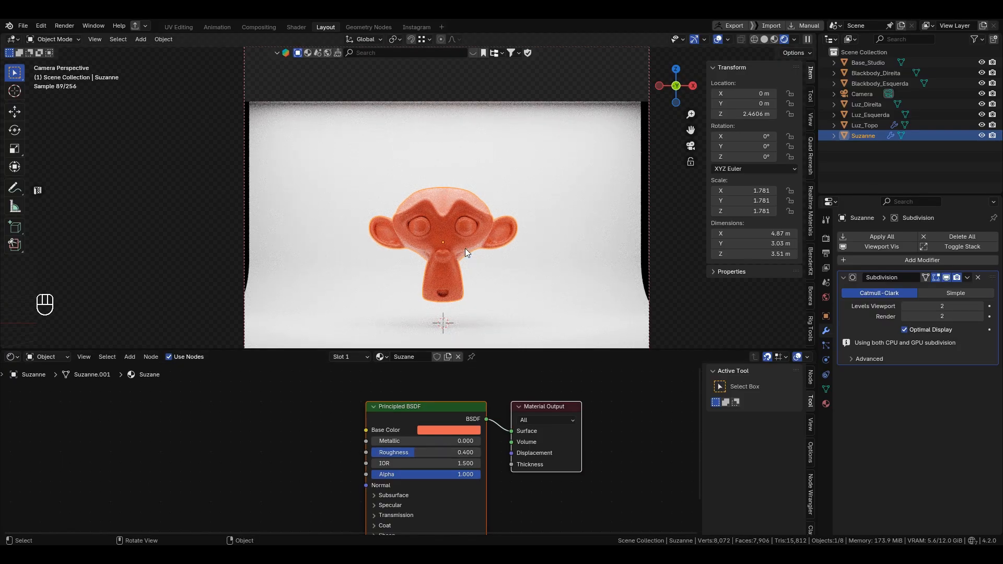
Select the Camera object while the full camera frame is in view
scroll(462, 267, down, 1)
scroll(461, 267, down, 1)
click(862, 93)
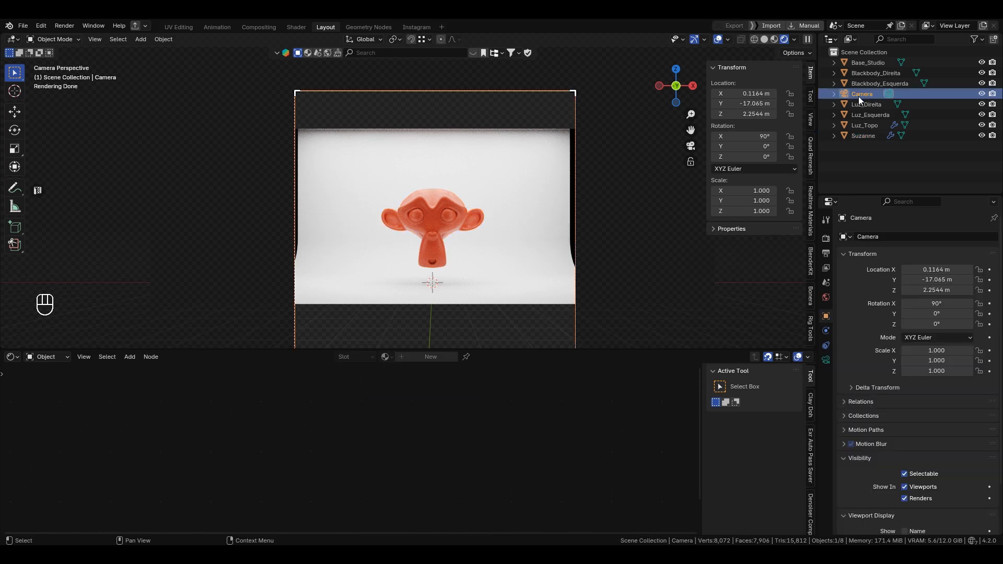
key(g)
key(z)
key(z)
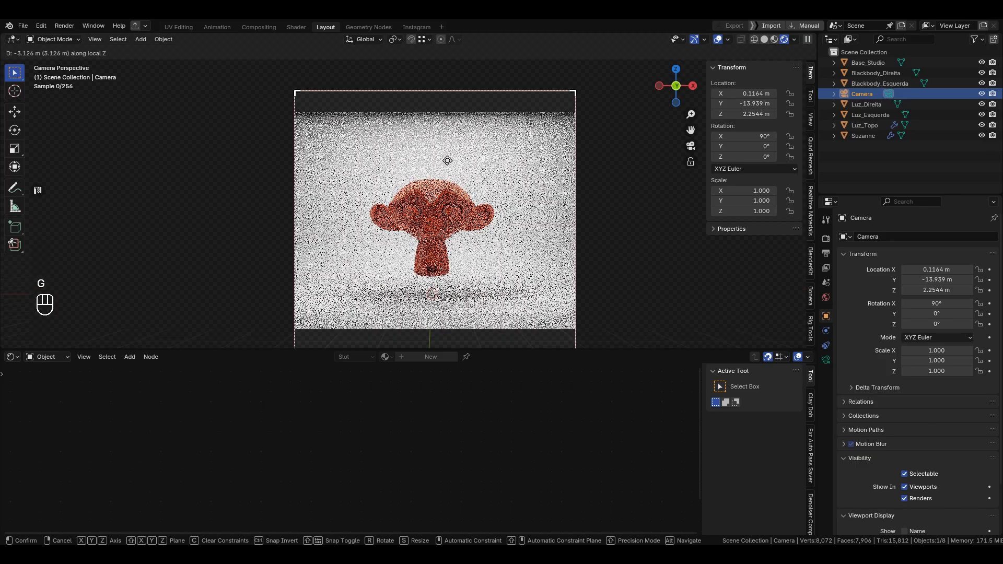
right_click(448, 154)
scroll(521, 124, down, 2)
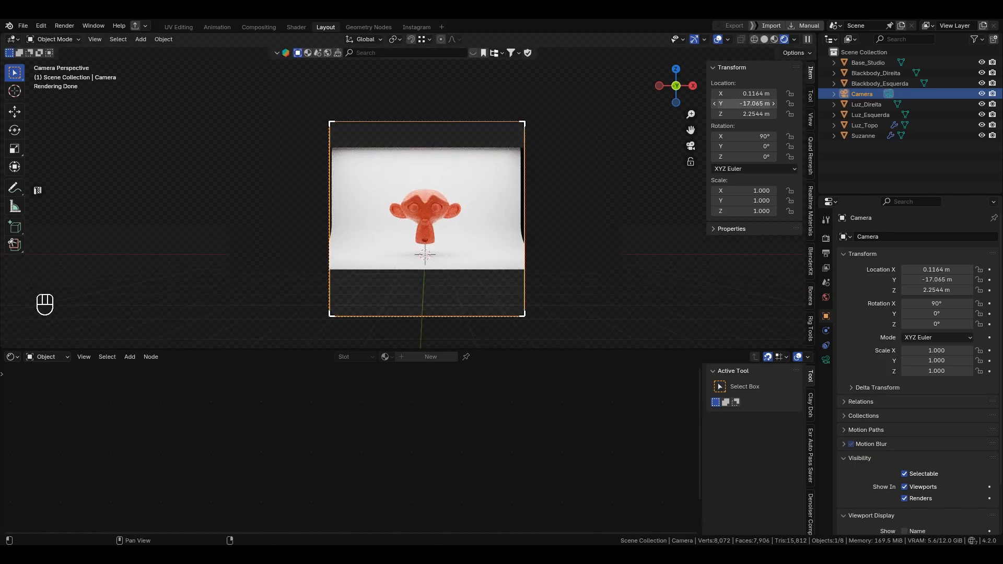
drag(741, 103, 775, 103)
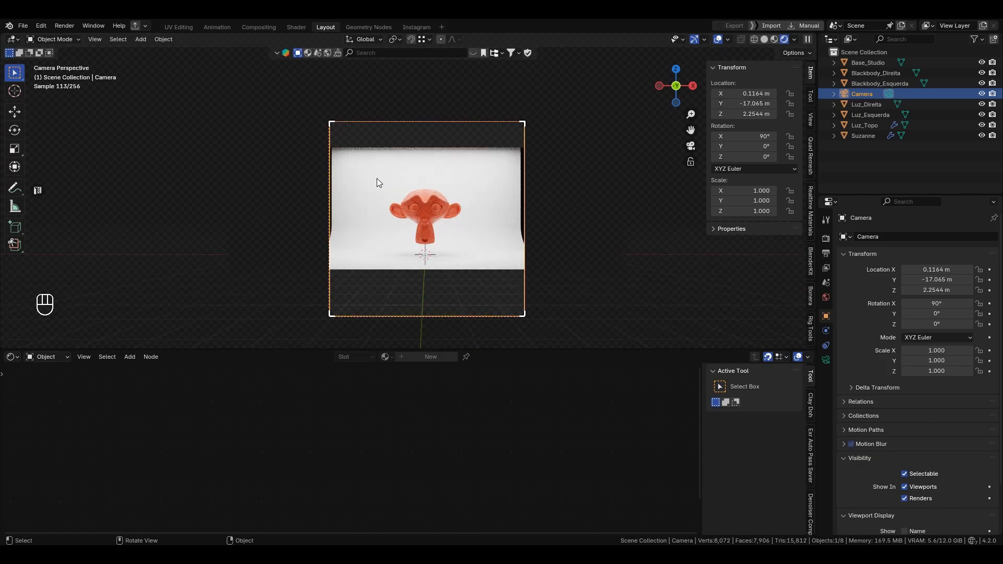
Move the camera about 6.25 m forward along its local Z axis towards the monkey
key(g)
key(z)
key(z)
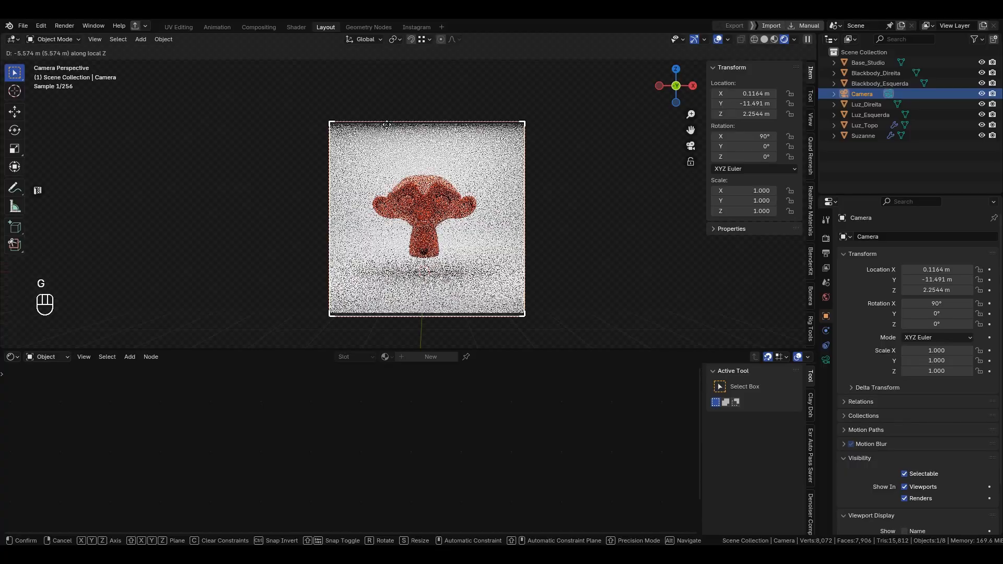
click(434, 181)
key(g)
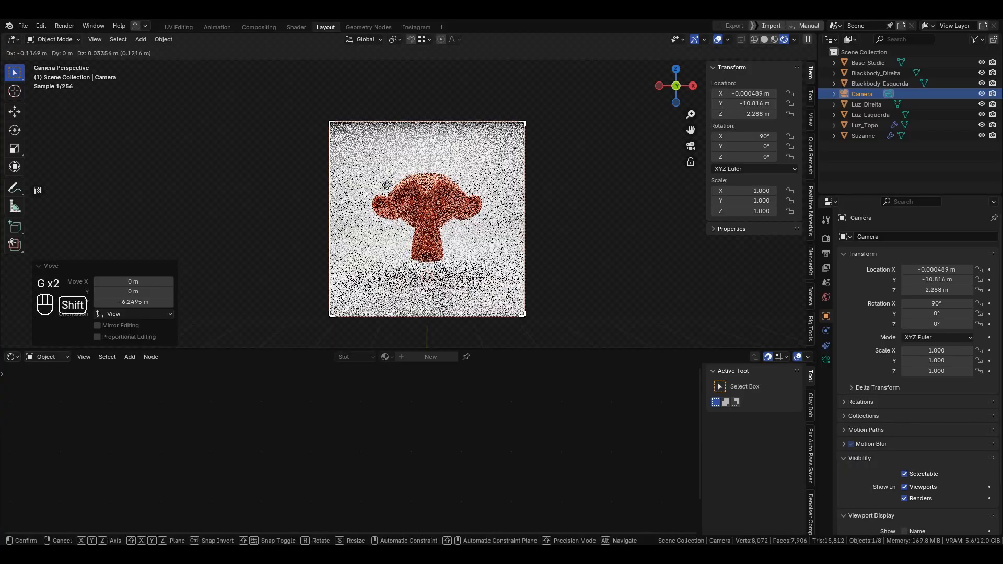
right_click(397, 225)
key(g)
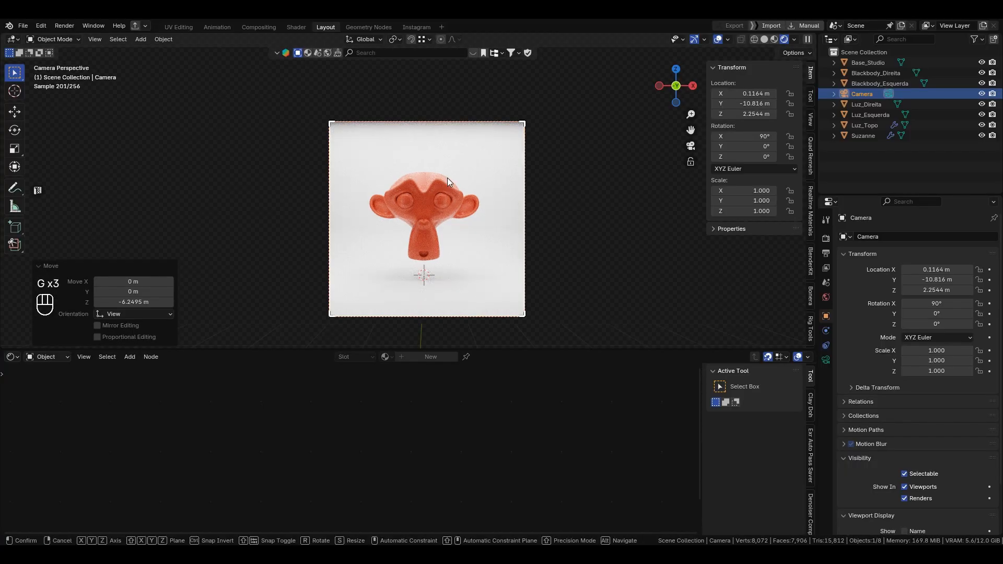
right_click(447, 177)
Move the camera another 1.96 m or so forward along its local Z axis
scroll(448, 177, down, 2)
key(g)
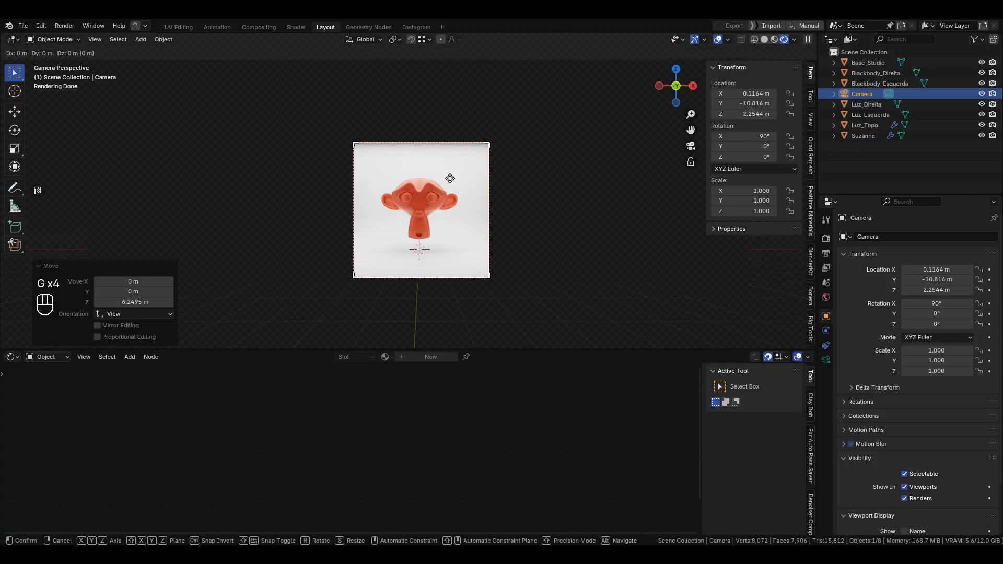
key(z)
key(z)
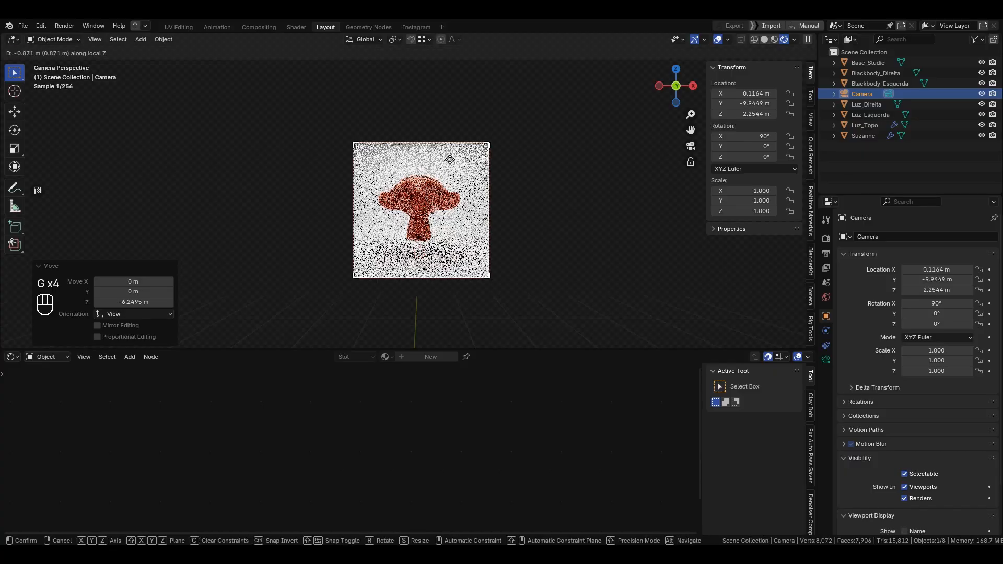
click(436, 189)
Centre the monkey in the frame by shifting the camera to about X 0.04 m and Z 2.46 m
key(g)
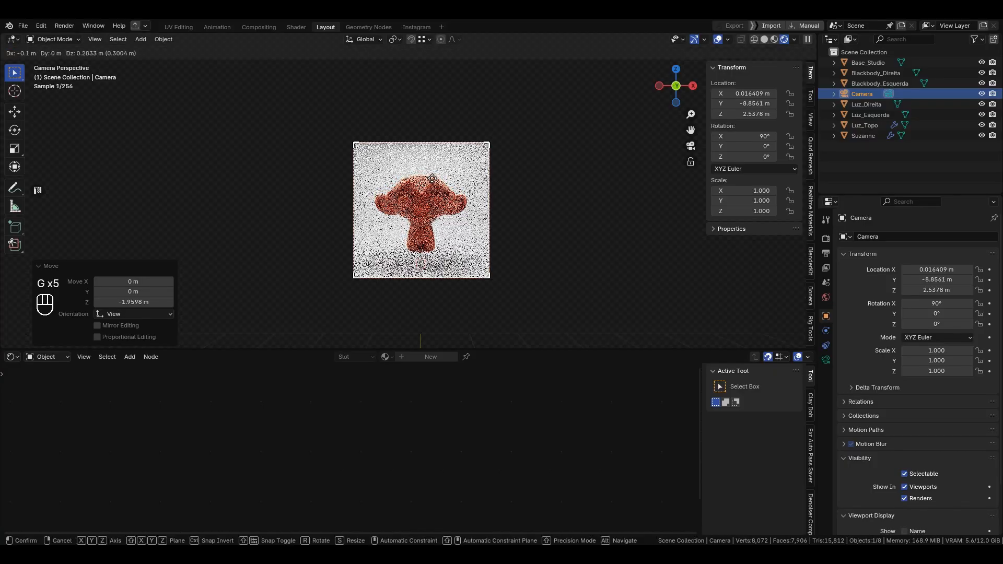
shift+click(455, 208)
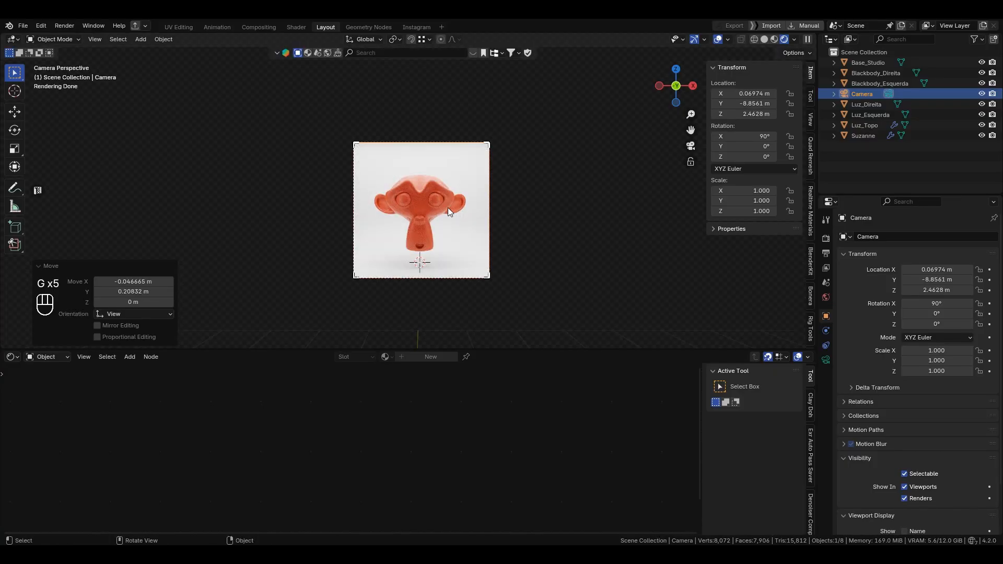
scroll(447, 208, up, 3)
key(g)
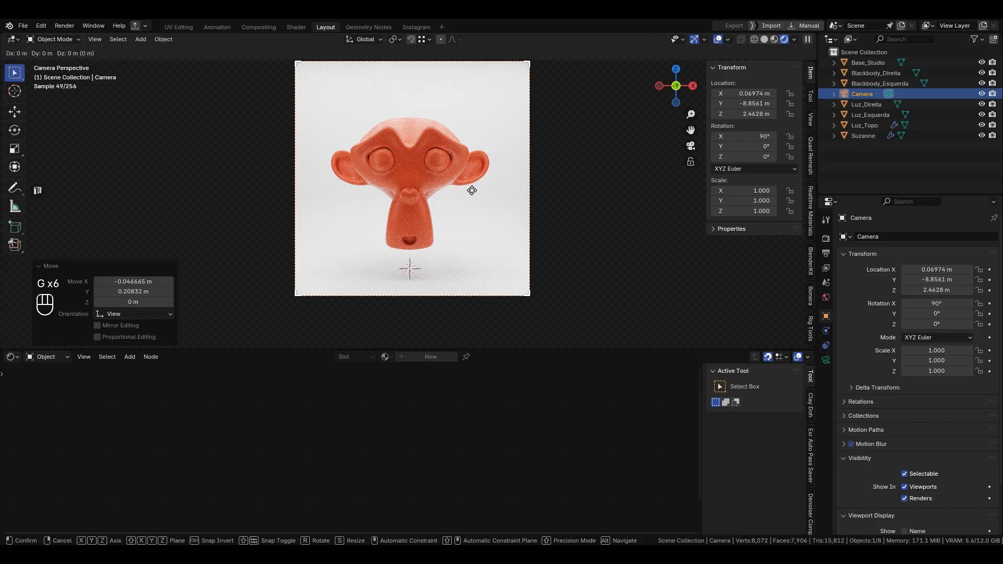
shift+click(462, 191)
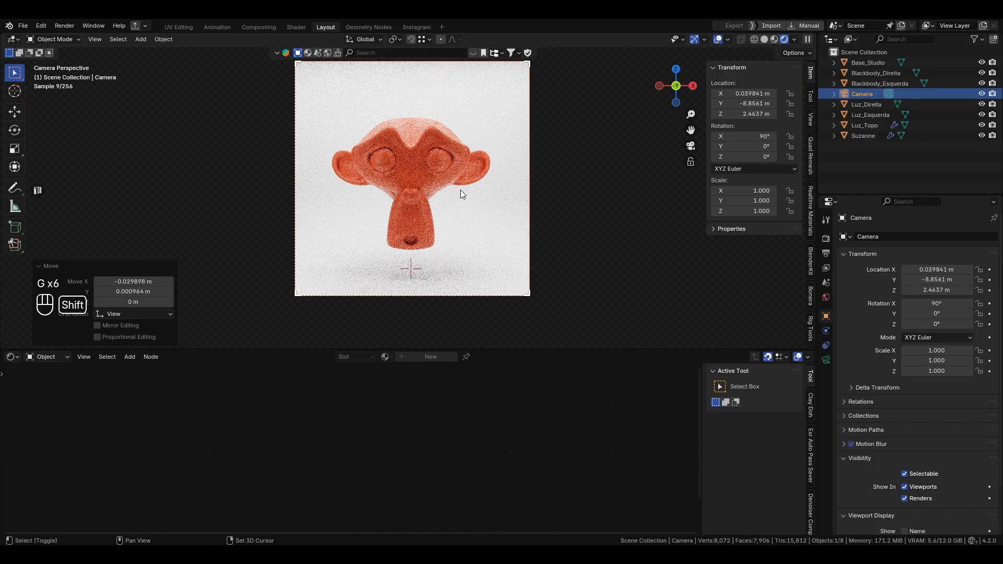
alt+shift+drag(463, 192, 467, 211)
Try a 16 mm focal length with the camera moved about 6.1 m forward along local Z, and undo both changes
click(826, 363)
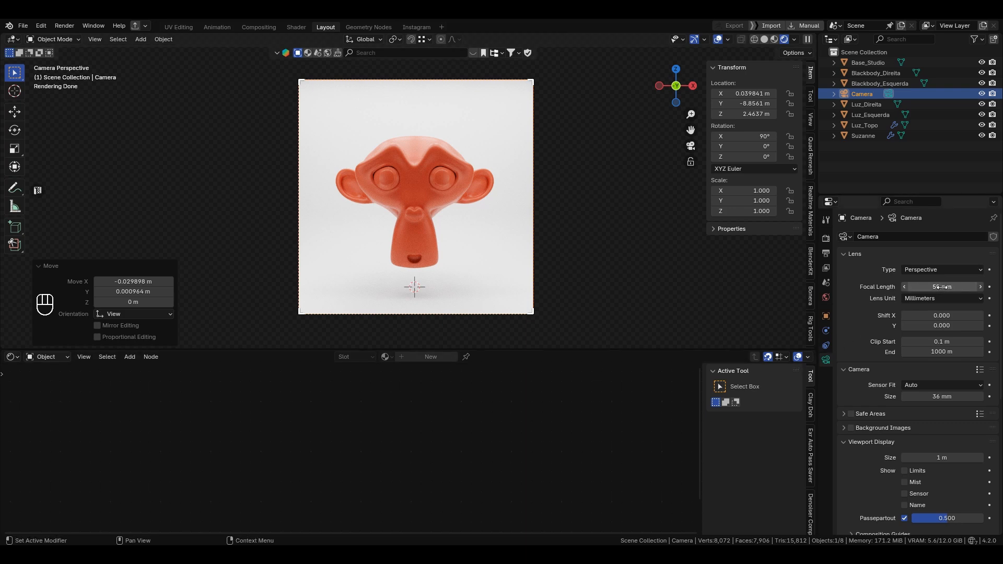
mouse_move(942, 287)
mouse_down()
mouse_move(901, 287)
mouse_move(947, 288)
mouse_up()
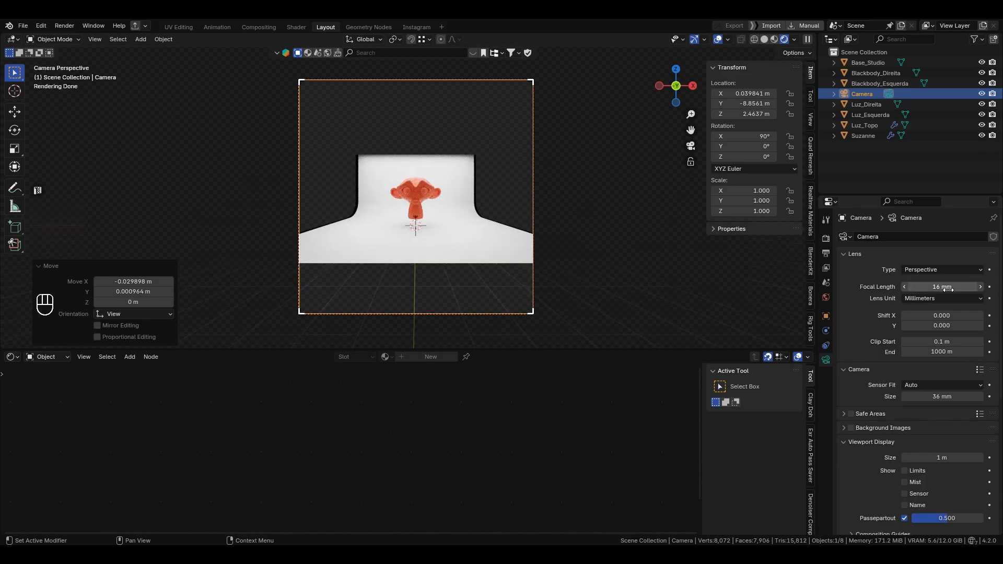
key(g)
key(z)
key(z)
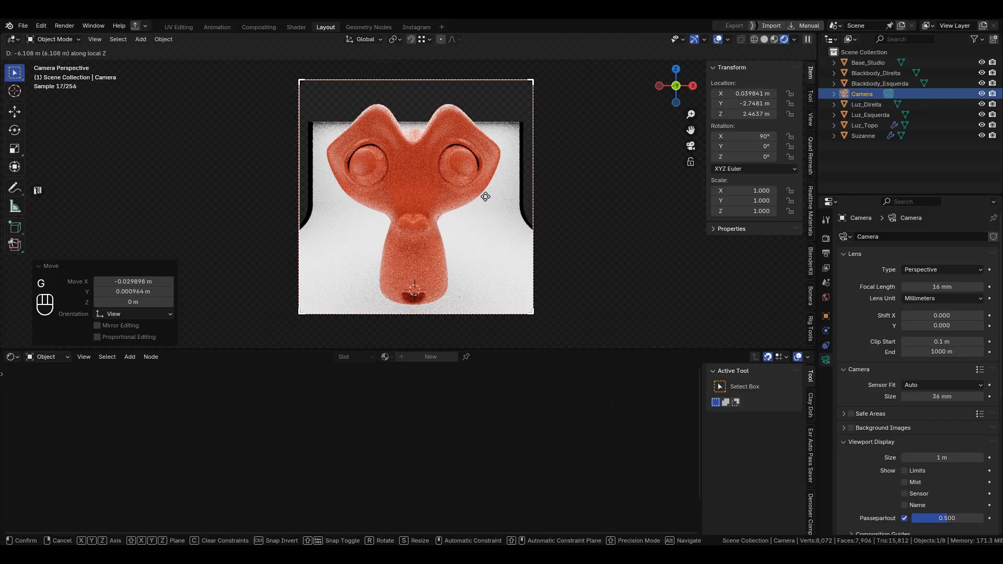
click(485, 196)
key(ctrl+z)
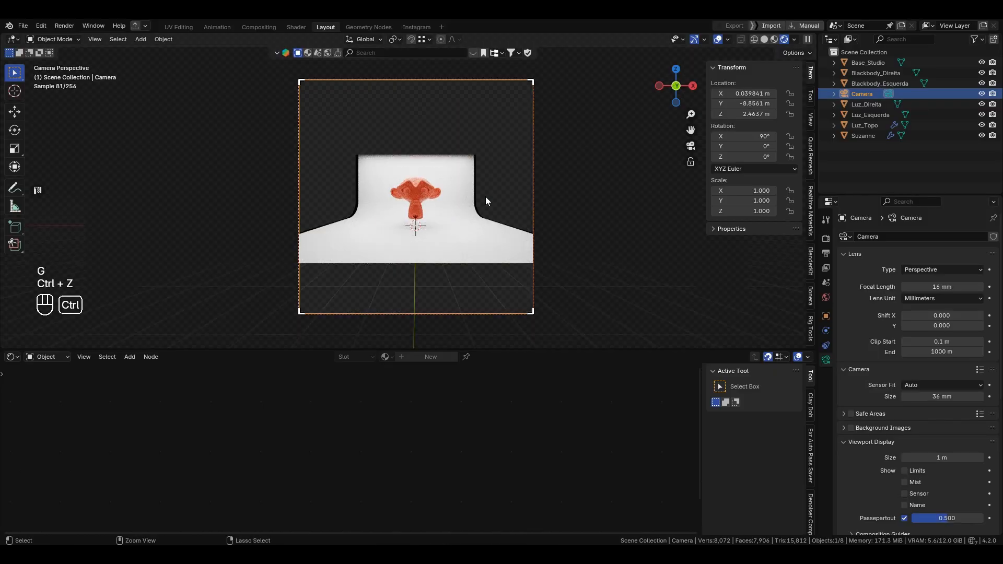
key(ctrl+z)
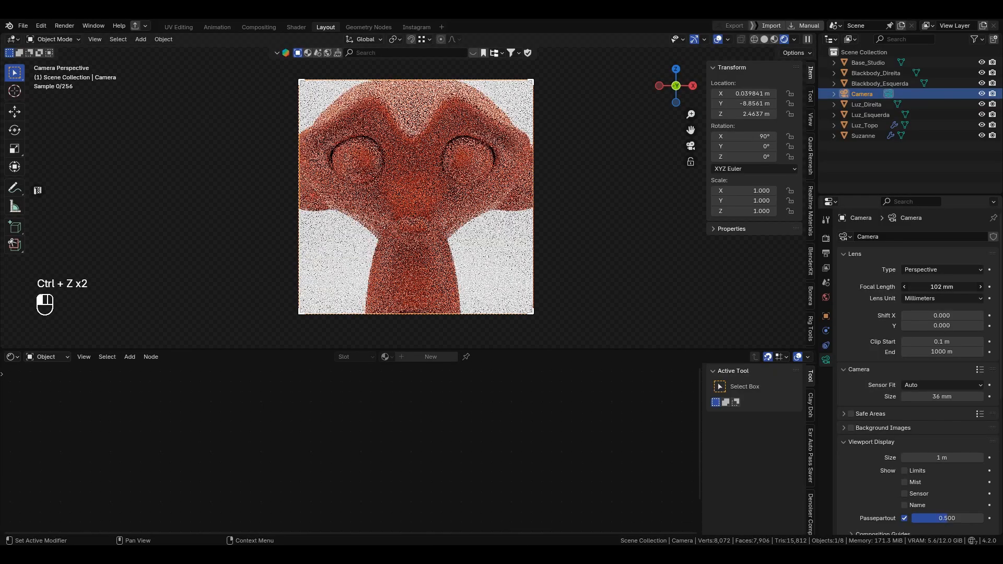
Raise the camera's focal length to 171 mm and move the camera about 17.7 m back along its local Z axis
drag(942, 287, 977, 287)
key(g)
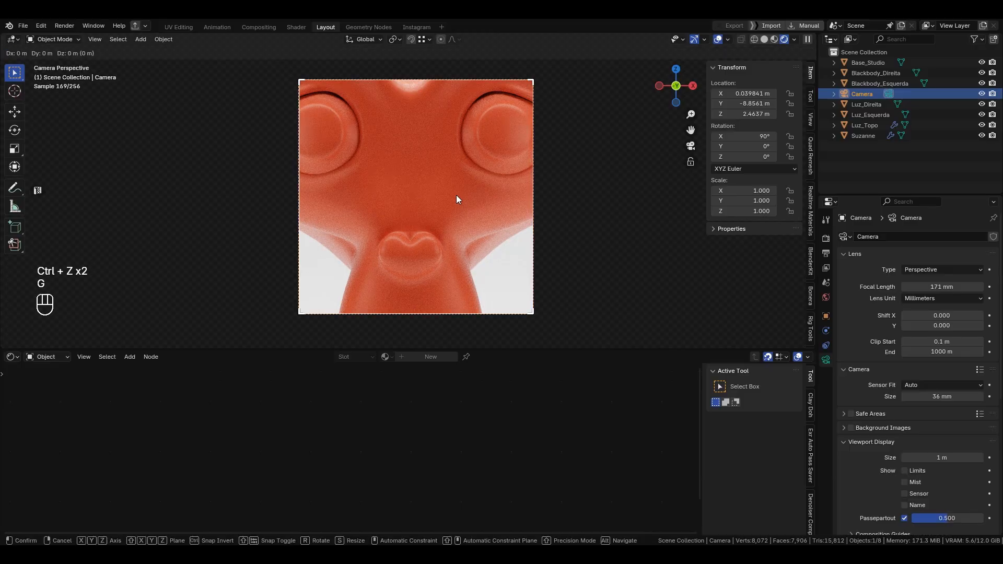
key(z)
key(z)
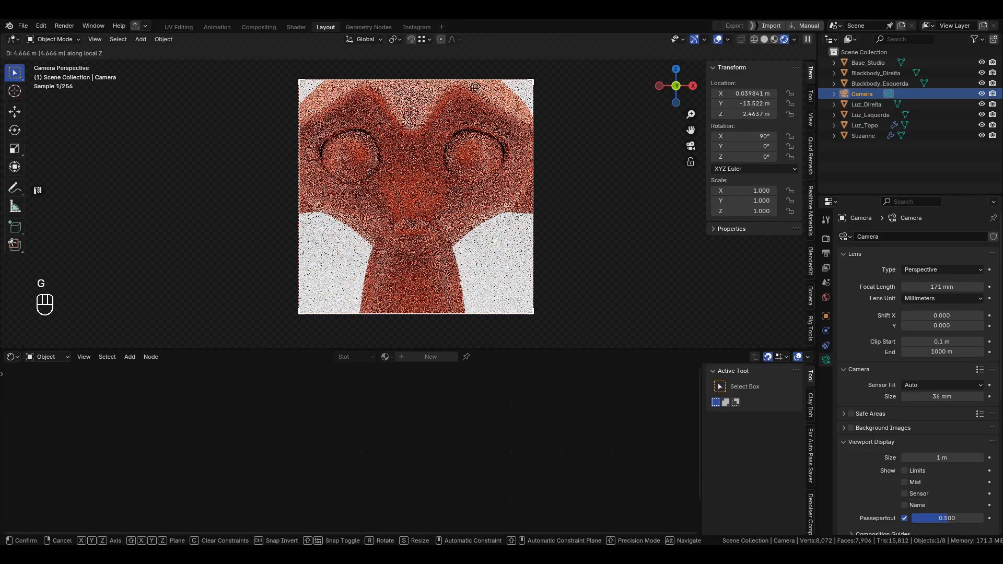
click(457, 262)
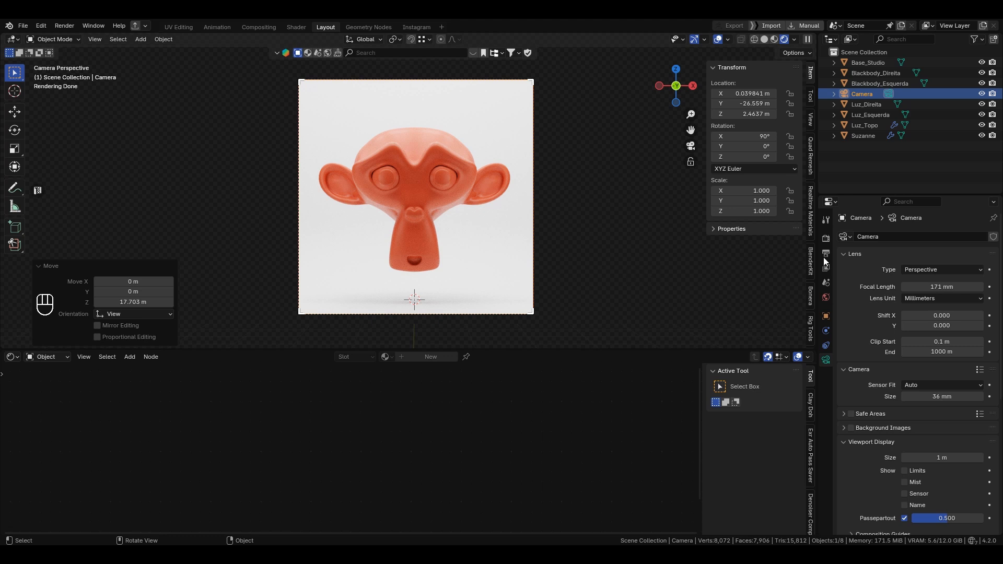
Set the camera's focal length to 100 mm and reframe the monkey by moving the camera about 9.29 m forward and slightly up
click(942, 287)
text(100)
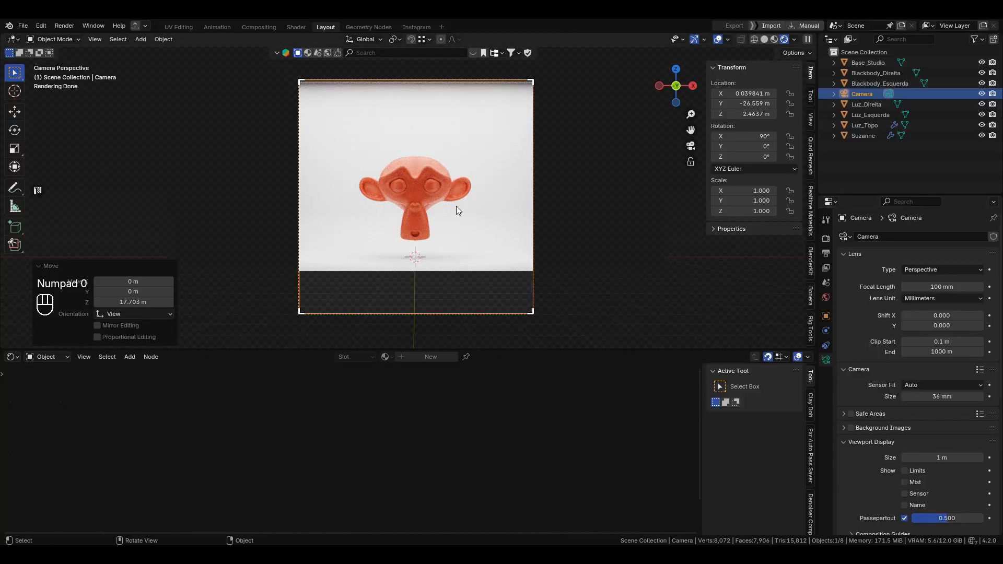
key(g)
key(z)
key(z)
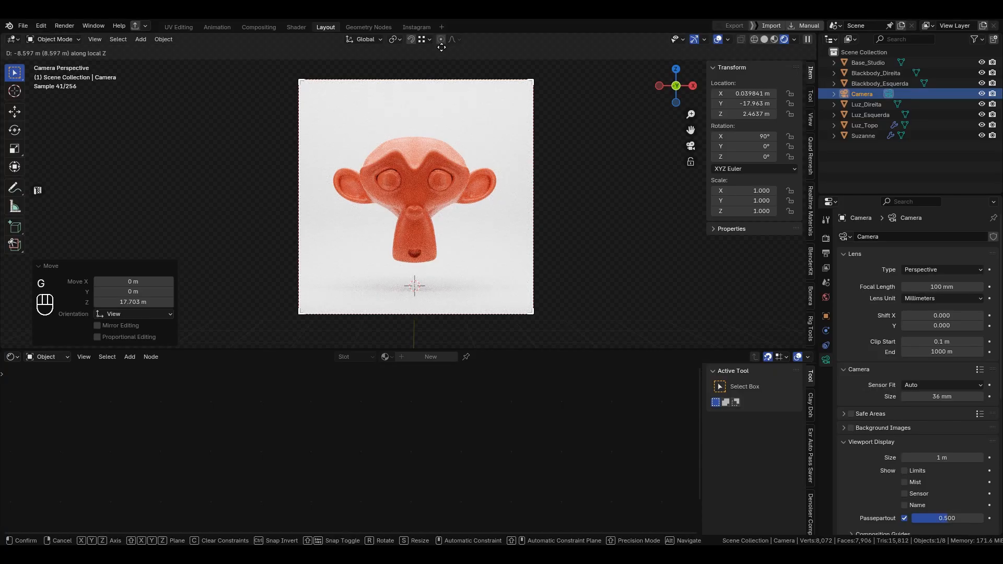
click(445, 96)
key(g)
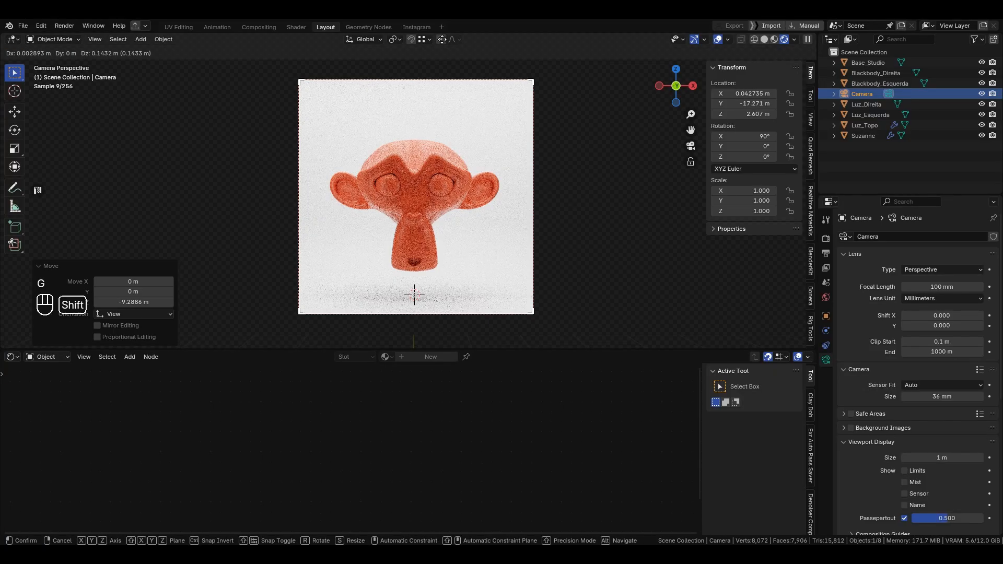
click(449, 181)
Shift the monkey about 0.047 m along global X to centre it in the camera frame
click(434, 192)
key(g)
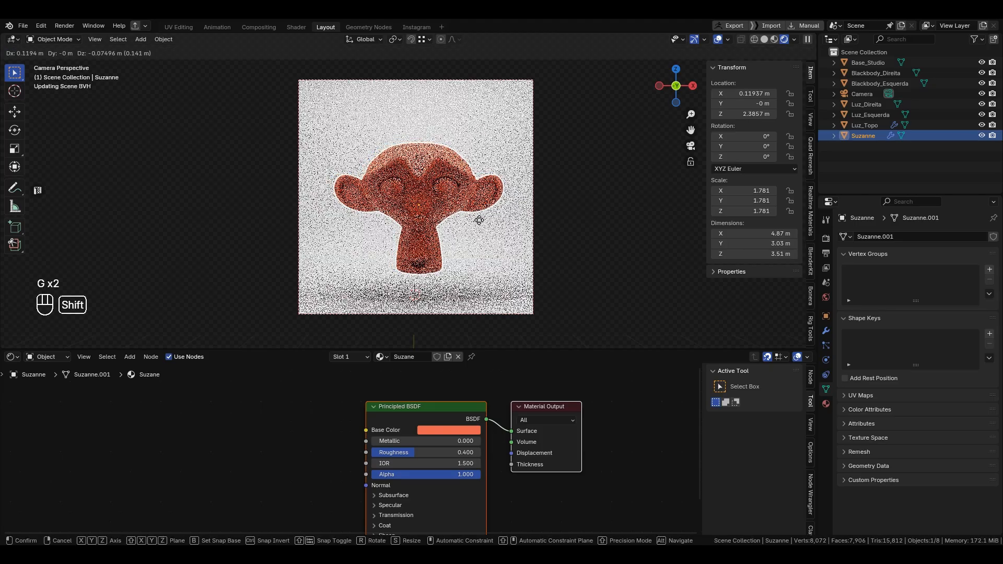
click(459, 199)
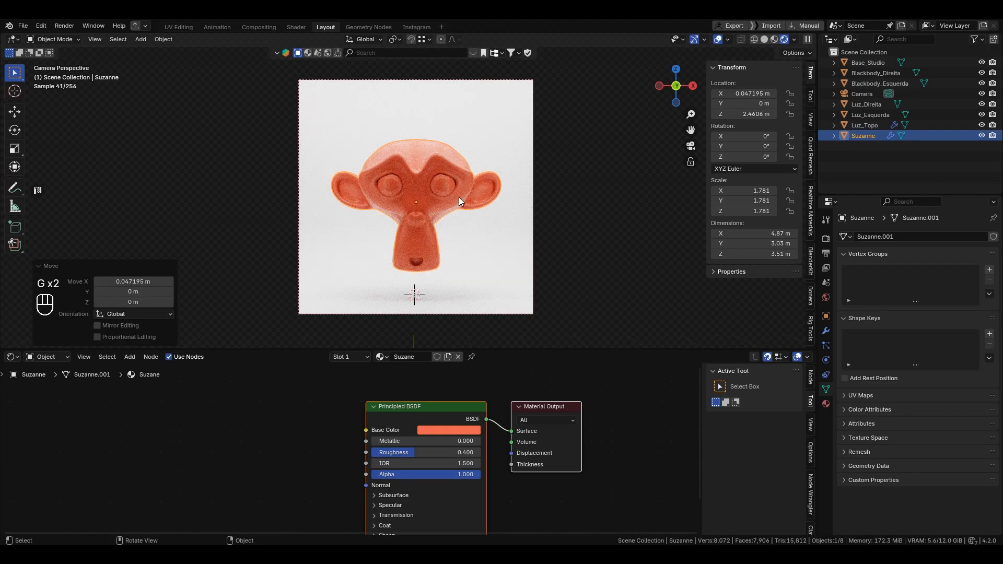
Move the monkey about 0.245 m along negative global Y, towards the front of the studio
click(583, 238)
scroll(583, 238, down, 3)
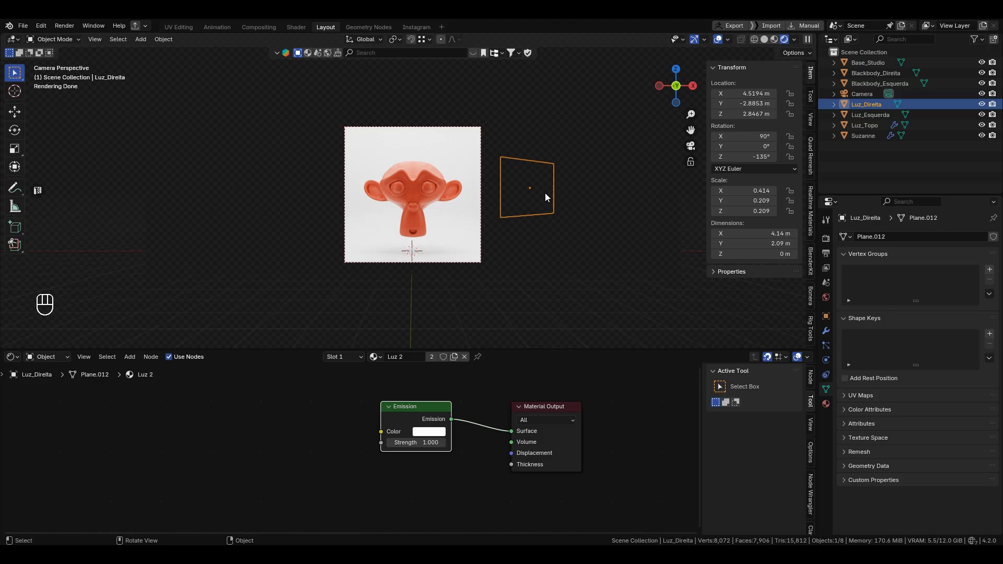
alt+drag(574, 202, 464, 302)
scroll(454, 207, up, 2)
scroll(447, 225, up, 3)
scroll(454, 245, up, 3)
scroll(454, 246, down, 3)
scroll(454, 241, down, 5)
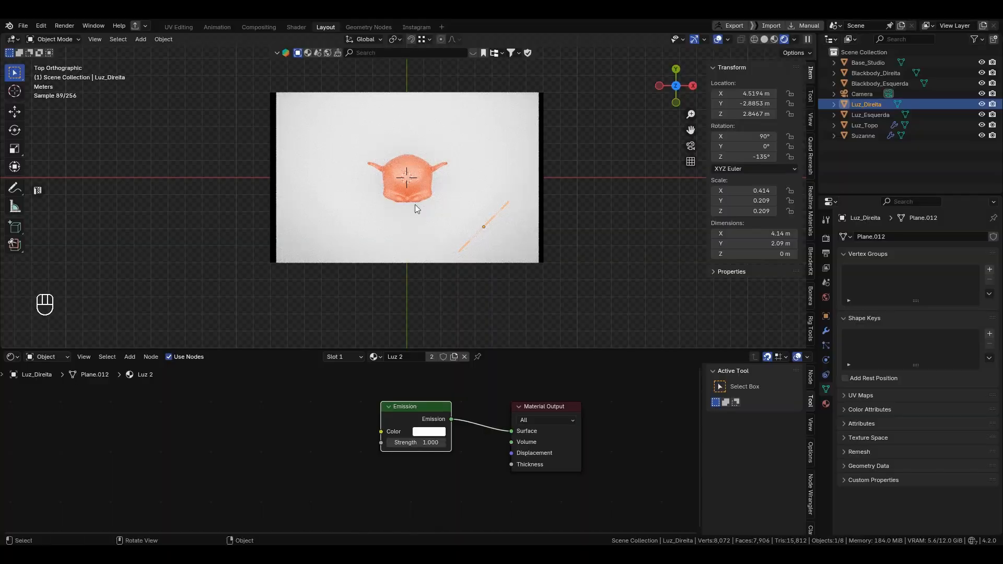
click(413, 187)
key(g)
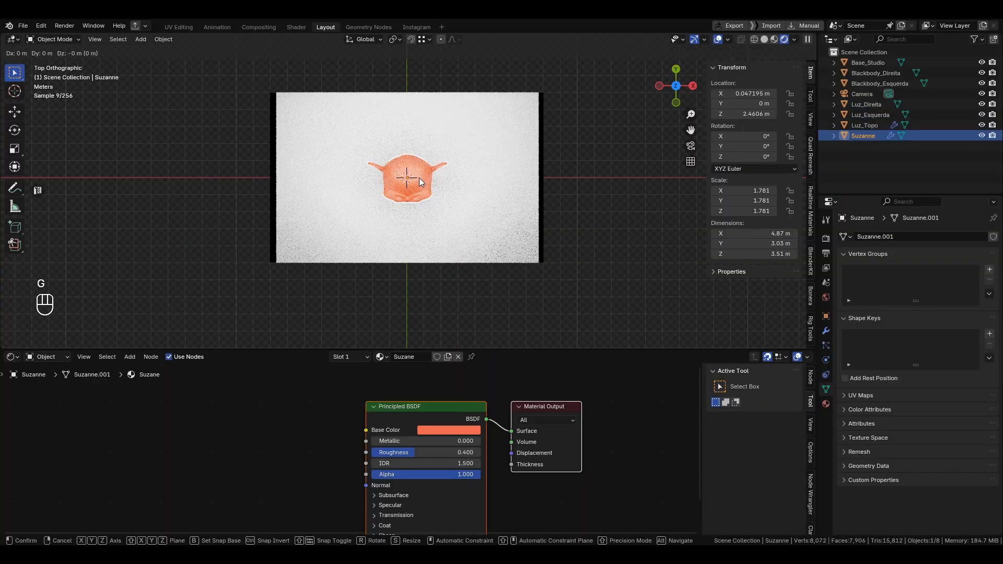
key(y)
click(425, 181)
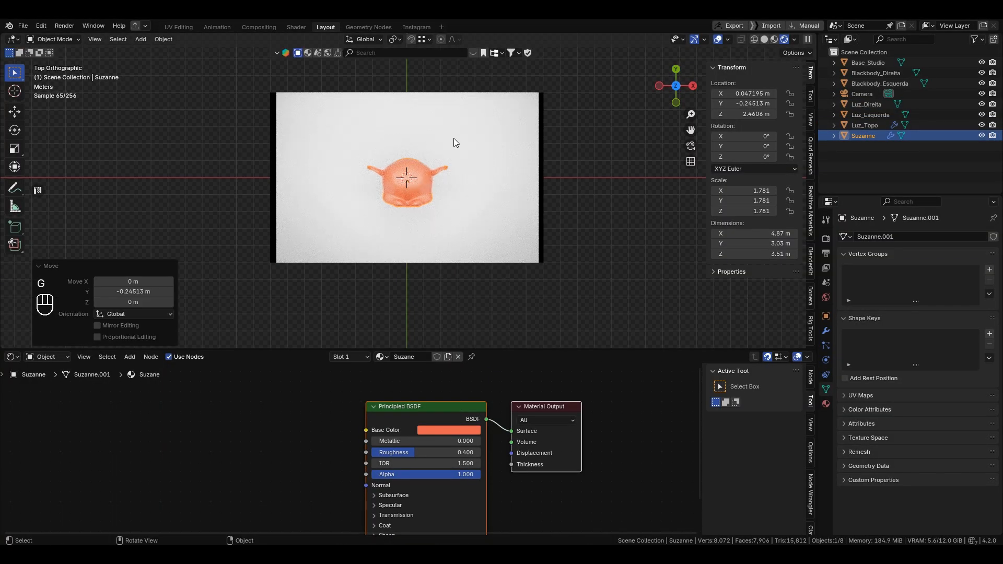
click(431, 161)
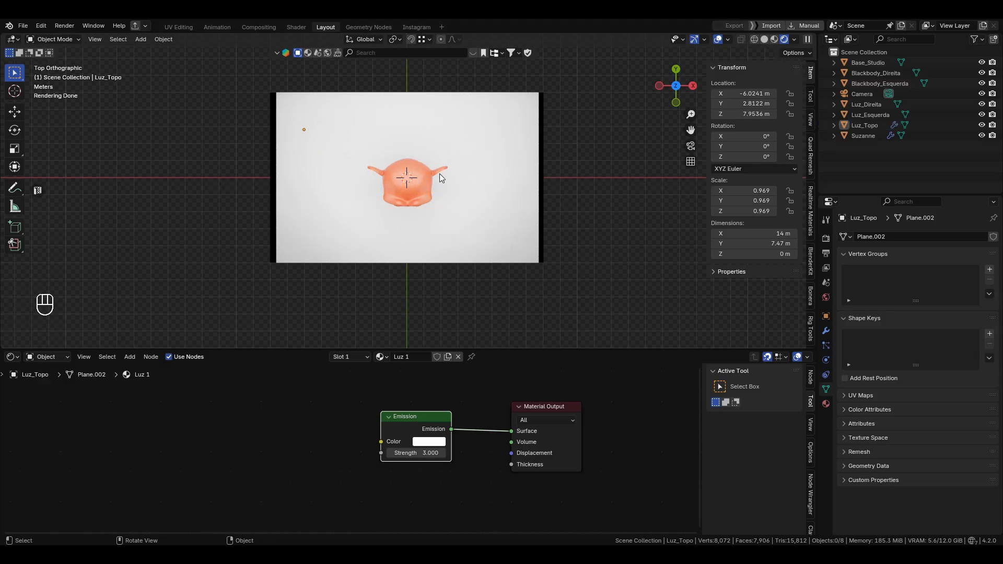
click(425, 172)
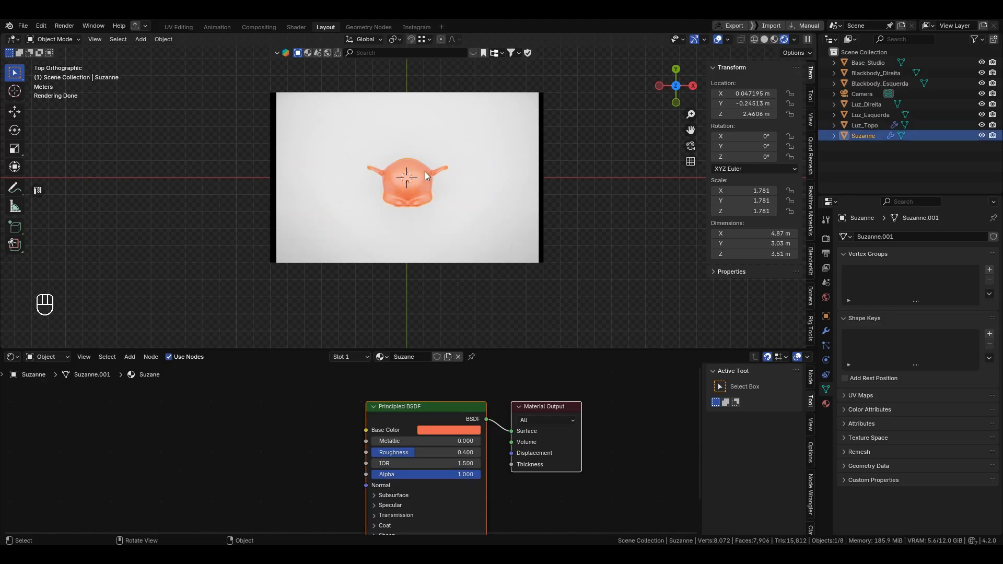
click(431, 174)
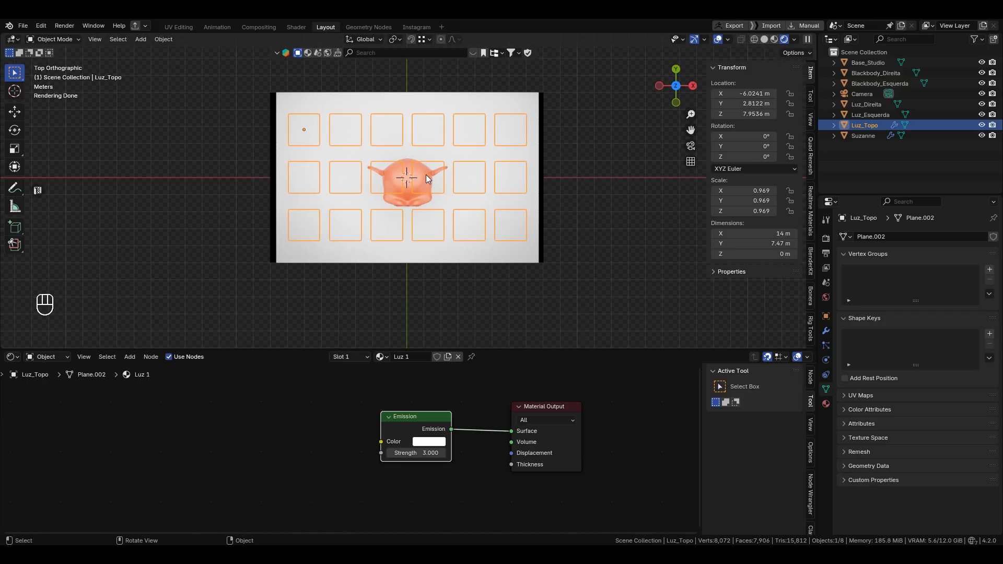
click(425, 174)
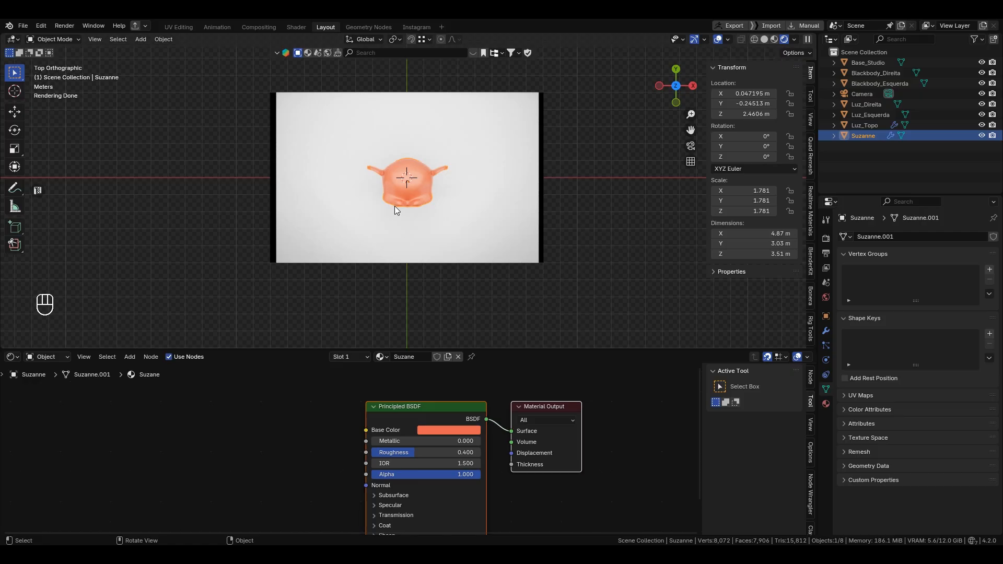
Compare the monkey's render through the camera with Blackbody_Esquerda hidden and shown, leaving it visible
key(KP_0)
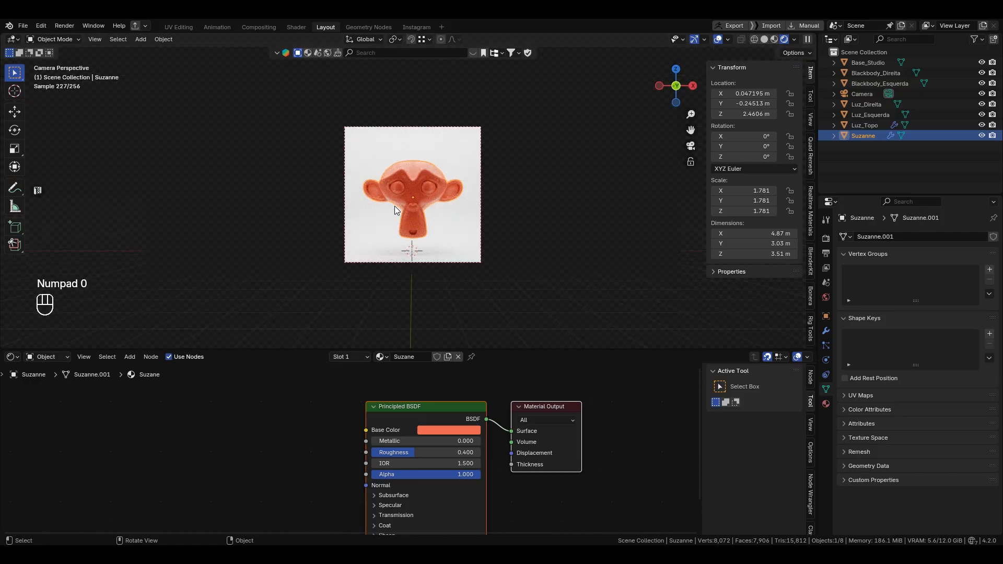
scroll(391, 205, up, 3)
scroll(392, 205, up, 2)
scroll(391, 205, down, 2)
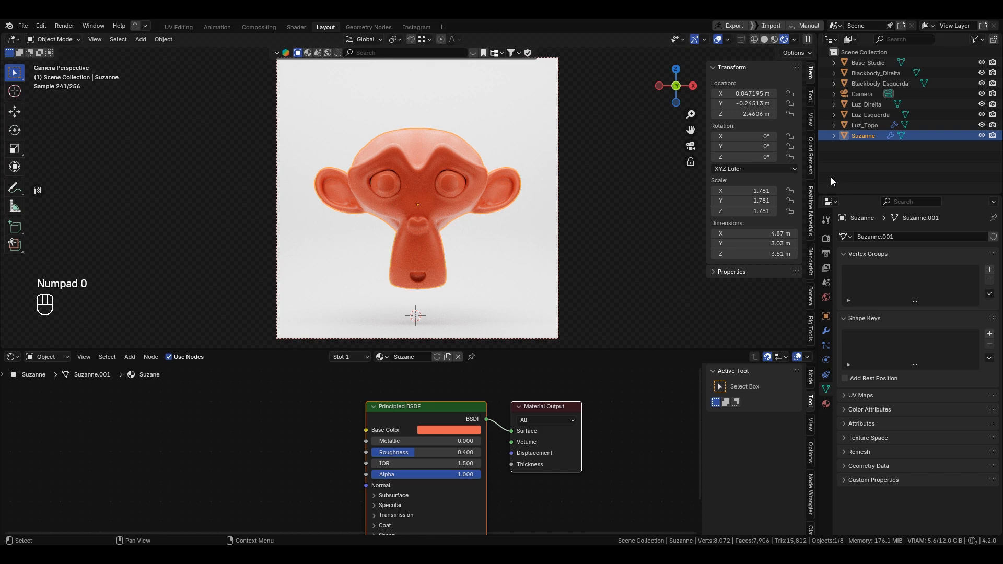
click(982, 83)
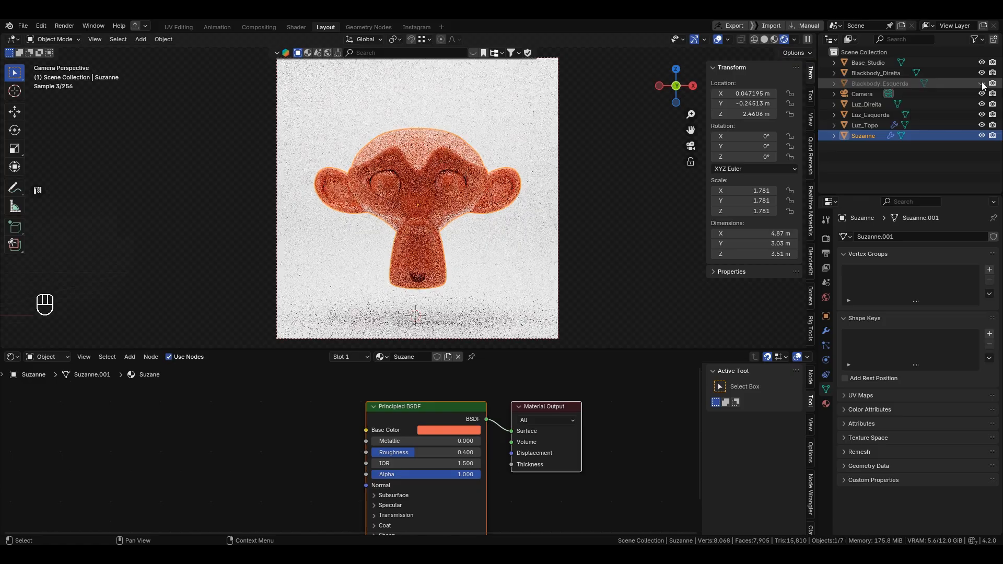
click(983, 83)
click(982, 83)
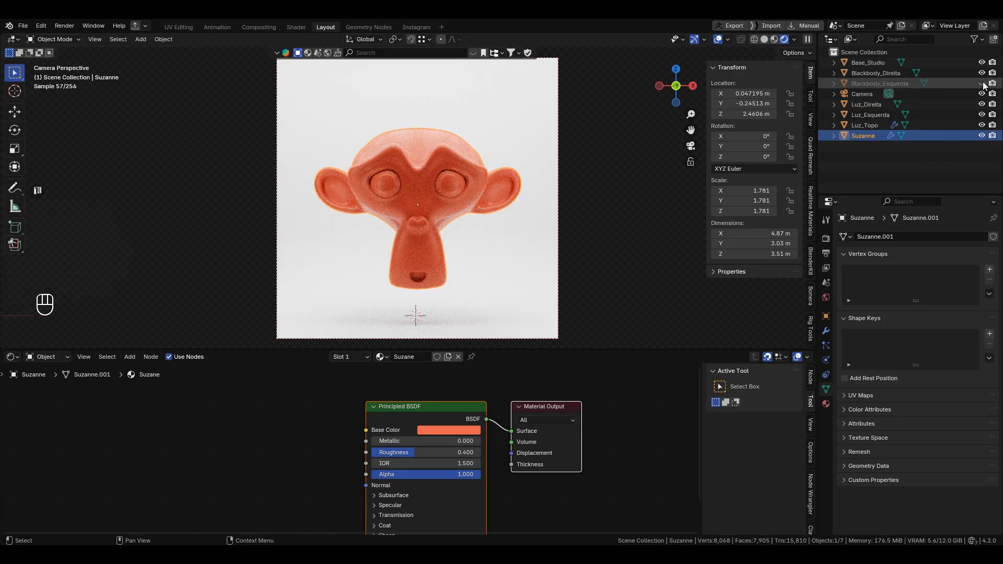
click(983, 83)
click(983, 83)
click(983, 84)
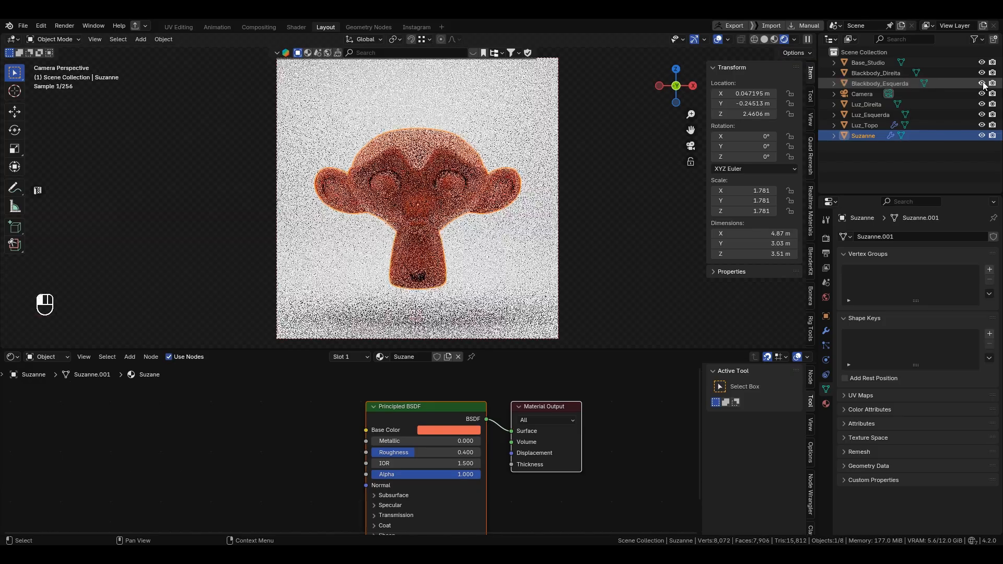
Inspect the edge of the monkey's forehead and ear up close while hiding and restoring Blackbody_Esquerda
alt+shift+drag(402, 134, 403, 208)
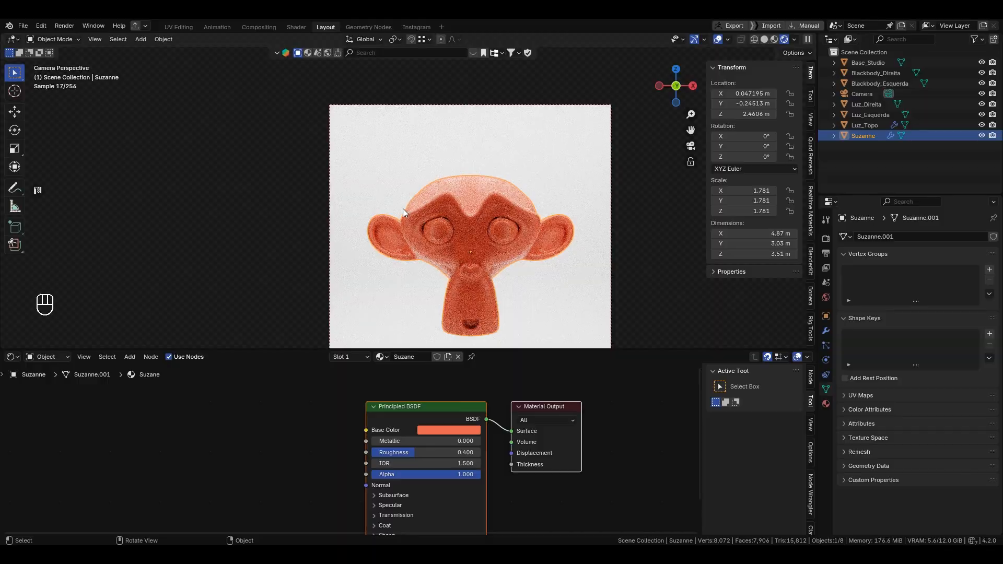
scroll(402, 209, up, 6)
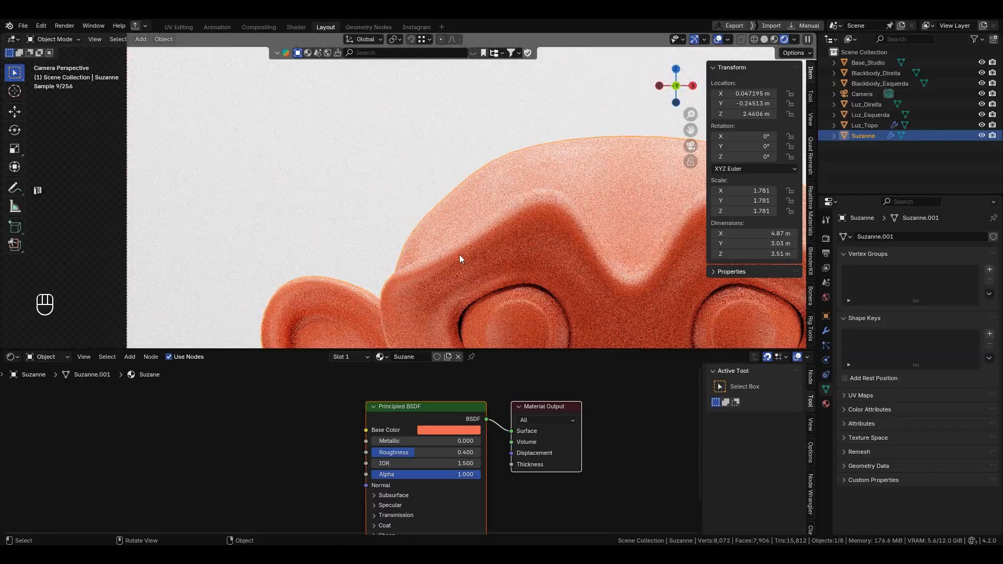
click(983, 83)
click(983, 83)
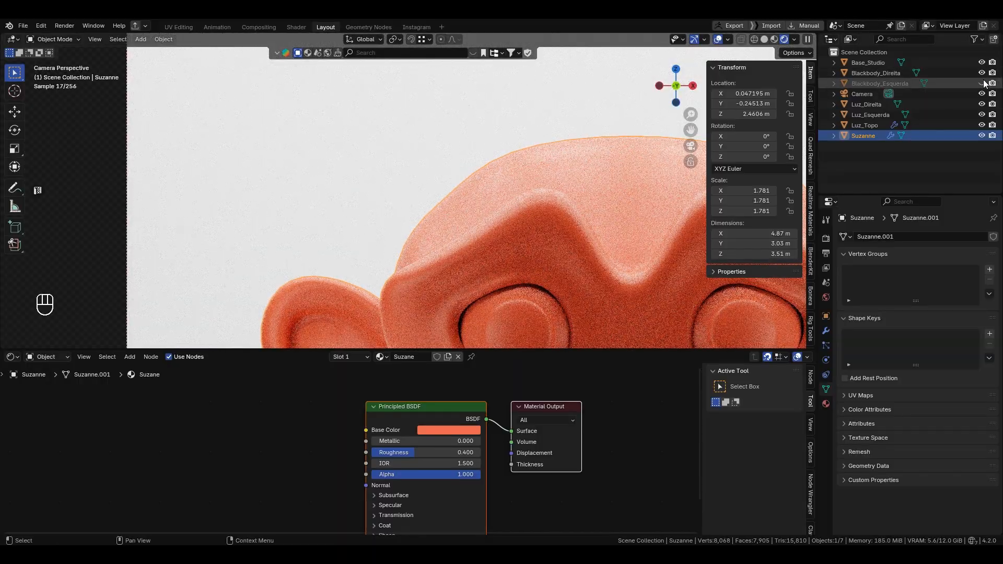
key(Home)
shift+middle_drag(524, 162, 466, 131)
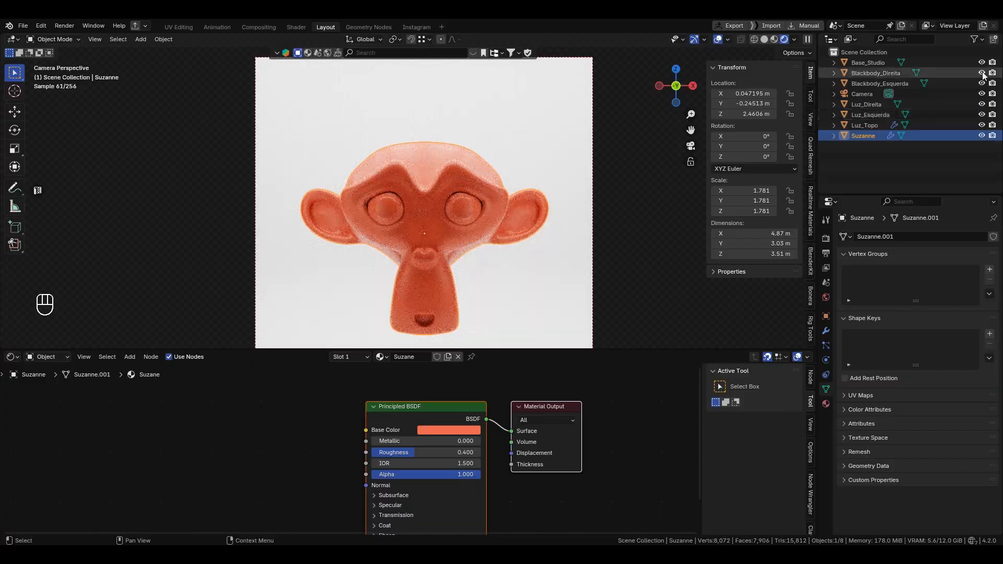
Hide and restore Blackbody_Direita and Blackbody_Esquerda to compare their effect on the monkey's shading, leaving both visible
click(982, 72)
click(982, 73)
click(982, 73)
click(982, 84)
click(982, 83)
click(982, 73)
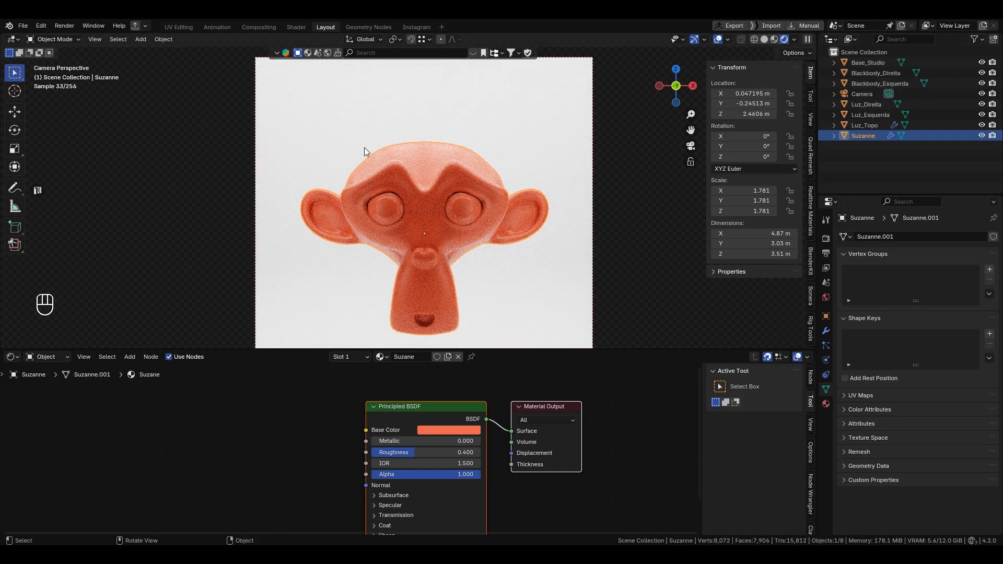
Open the world settings and try grey background color values of 0.230, 0.496 and 0.046
scroll(422, 190, down, 3)
scroll(436, 176, up, 3)
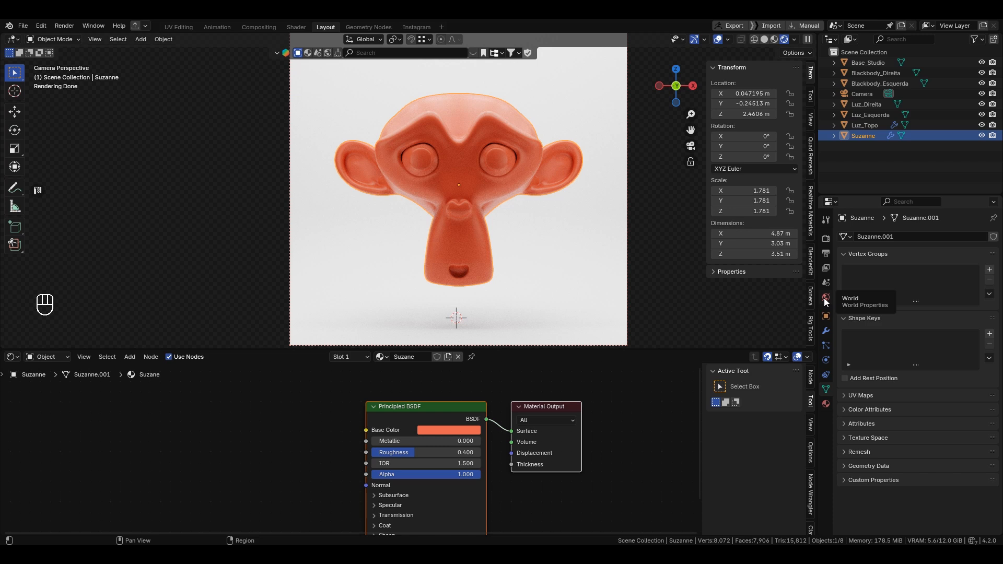
click(825, 297)
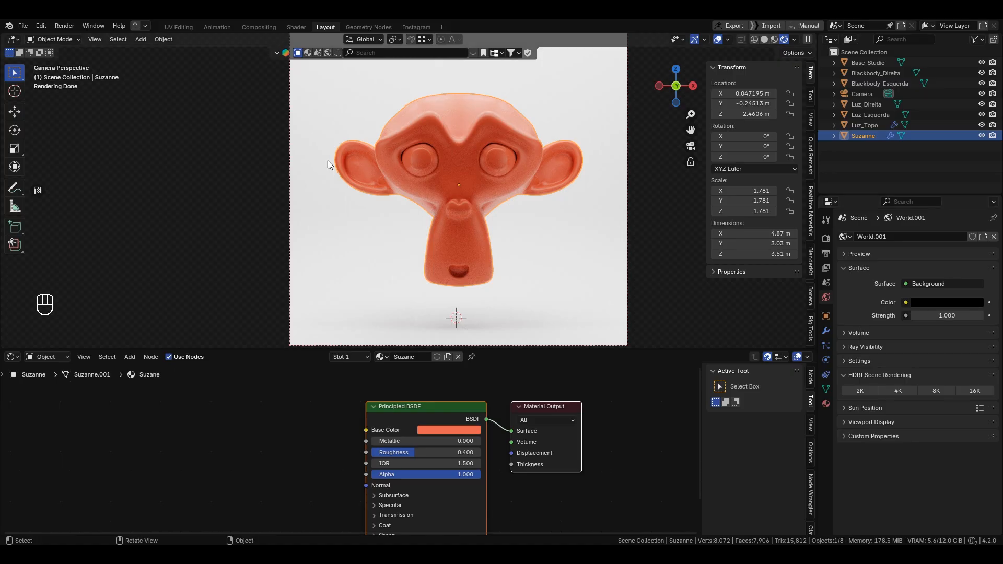
click(949, 302)
click(974, 182)
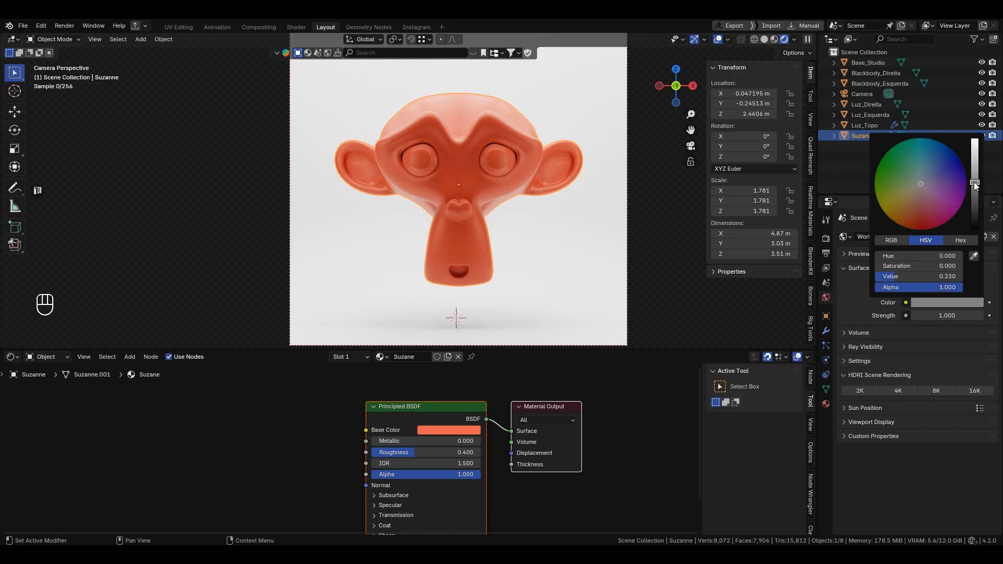
click(974, 162)
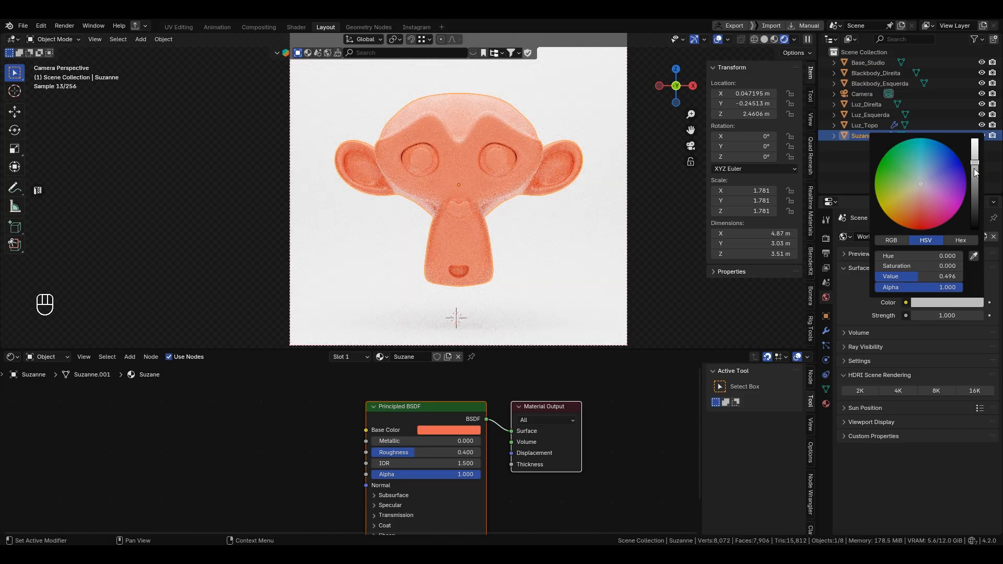
click(974, 207)
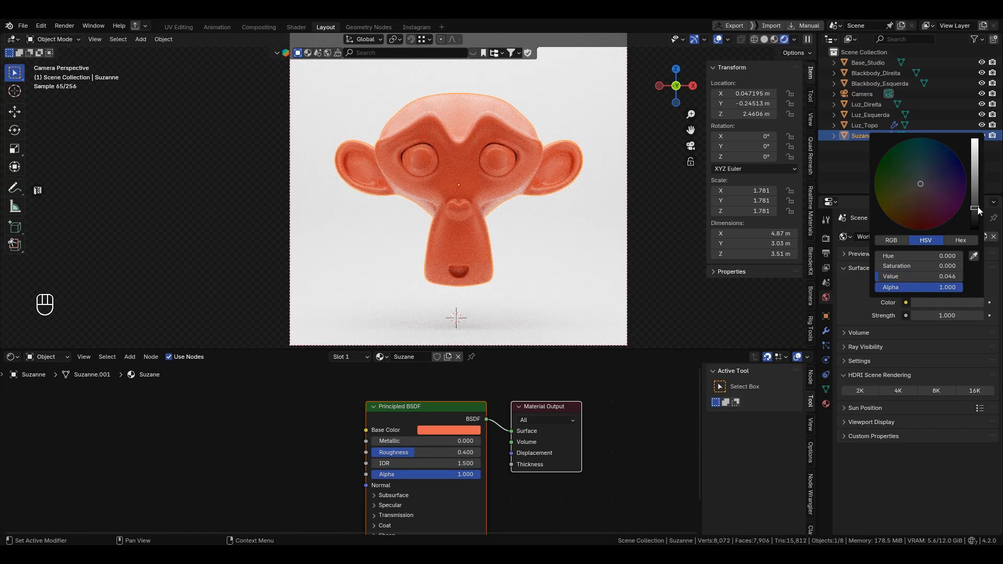
Try a blue world color with hue 0.609, saturation 0.806 and value 0.199, and darken it back to black
mouse_move(975, 215)
mouse_down()
mouse_move(975, 170)
mouse_move(975, 186)
mouse_up()
click(934, 162)
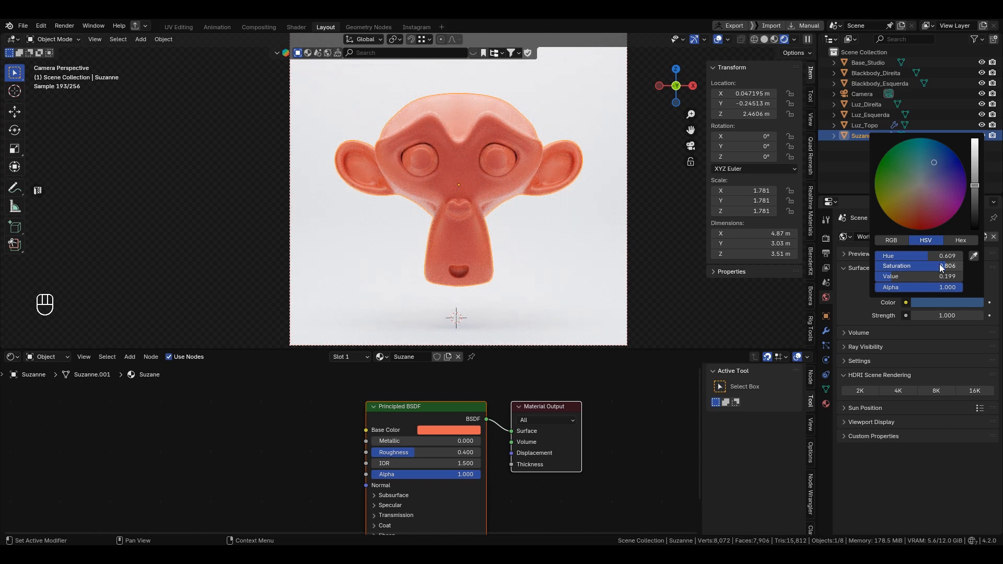
drag(974, 206, 974, 234)
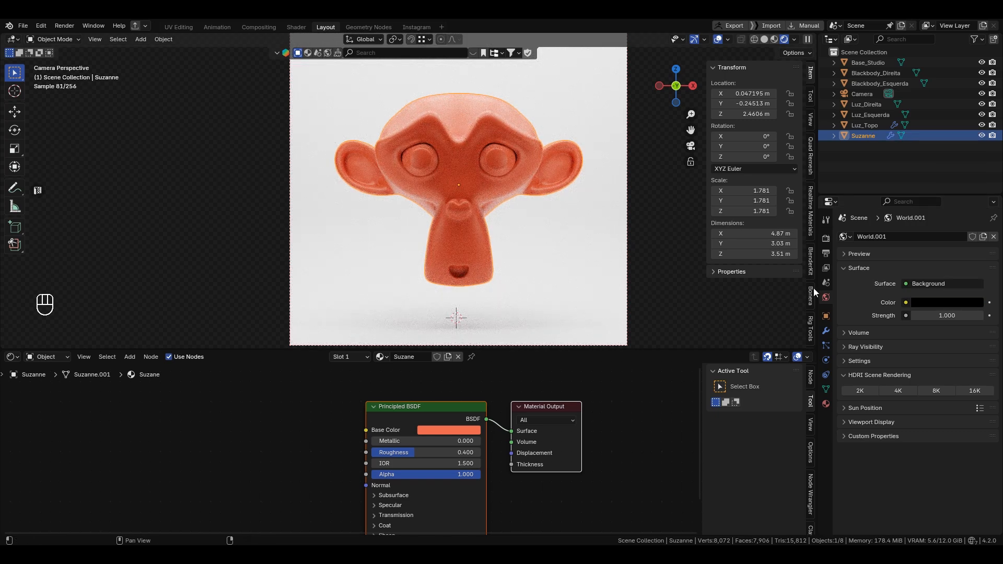
Assign a Sky Texture to the world background's color
click(907, 283)
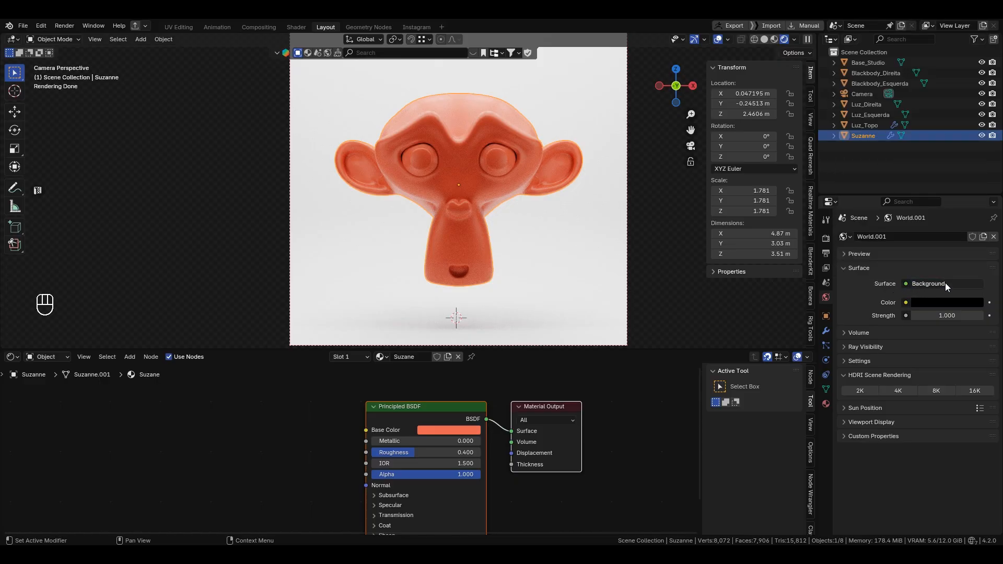
click(906, 302)
click(906, 302)
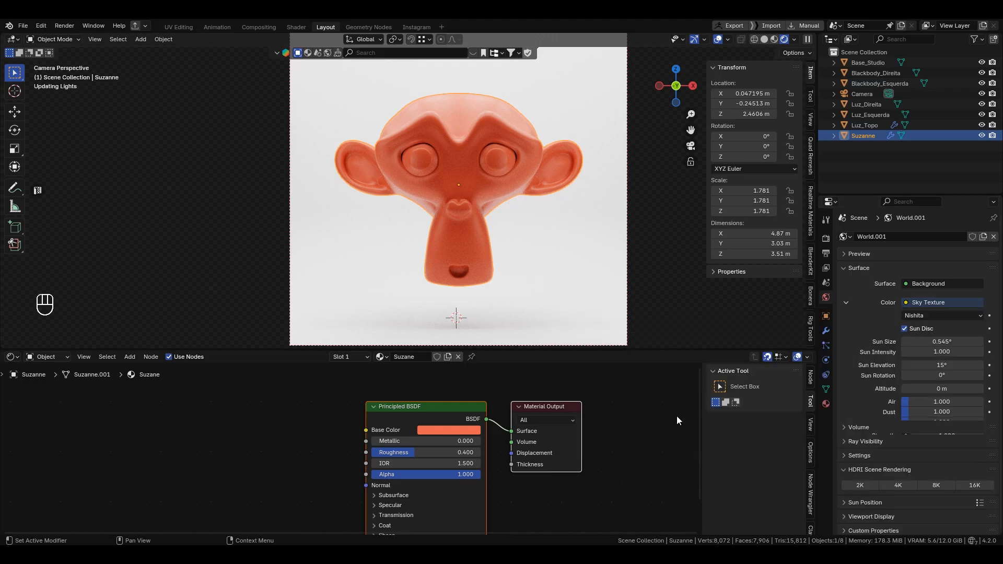
click(675, 417)
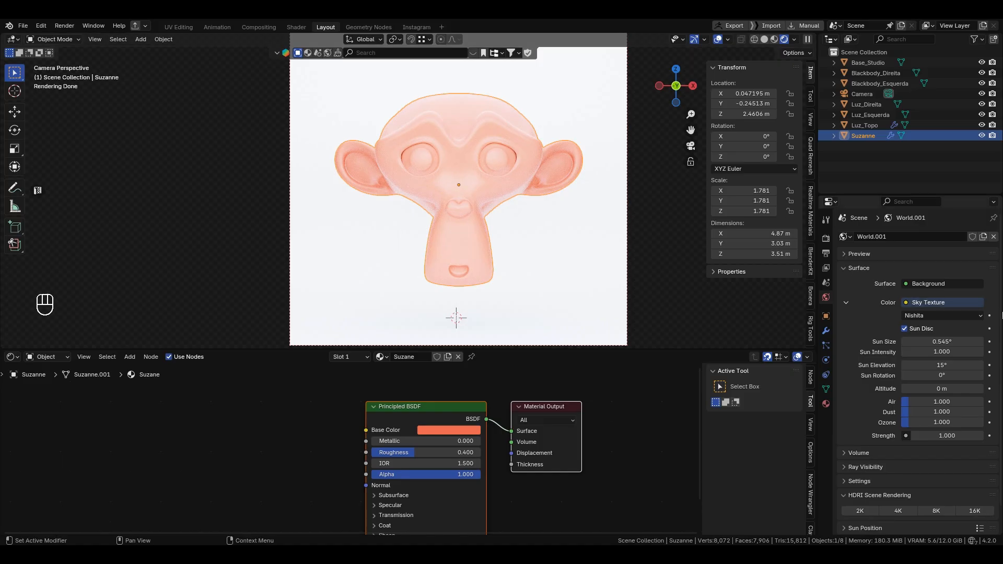
Set the Nishita sky's sun size to 22.6° and its sun elevation to 94.3°
click(934, 316)
click(933, 319)
drag(926, 342, 992, 365)
right_click(944, 352)
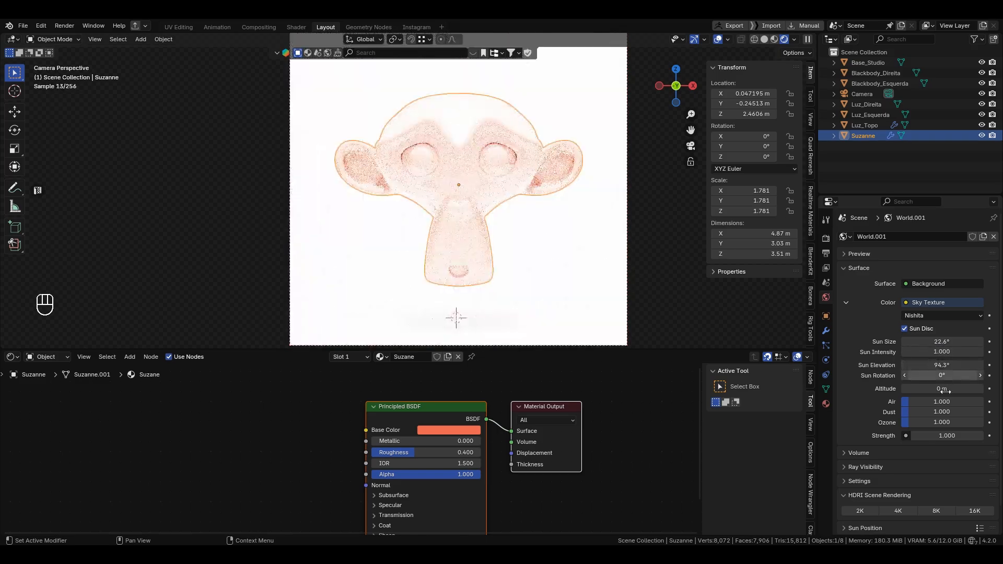
Lower the sky's sun intensity to 0.320 and the world background strength to 0.010
drag(919, 402, 914, 435)
key(ctrl+z)
right_click(955, 413)
right_click(904, 422)
right_click(953, 432)
mouse_move(944, 352)
mouse_down()
mouse_move(907, 352)
mouse_move(961, 352)
mouse_up()
click(530, 157)
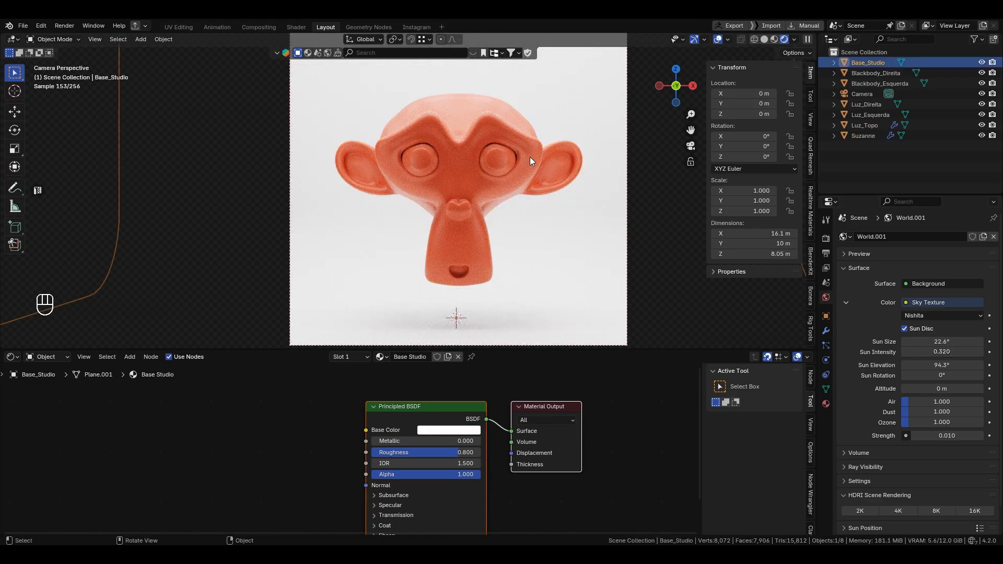
Remove the Sky Texture from the world color and set the background strength to 1
click(905, 303)
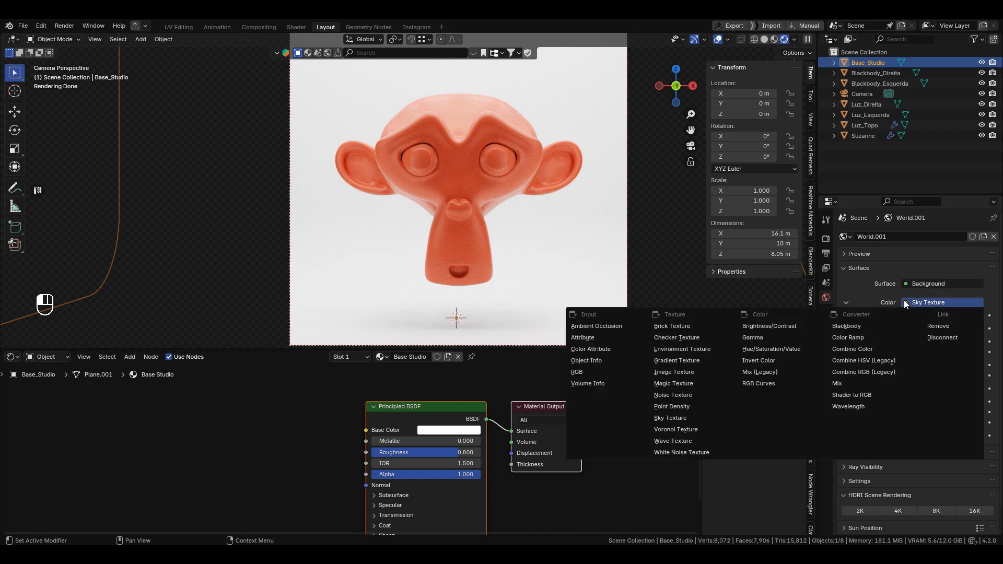
click(939, 326)
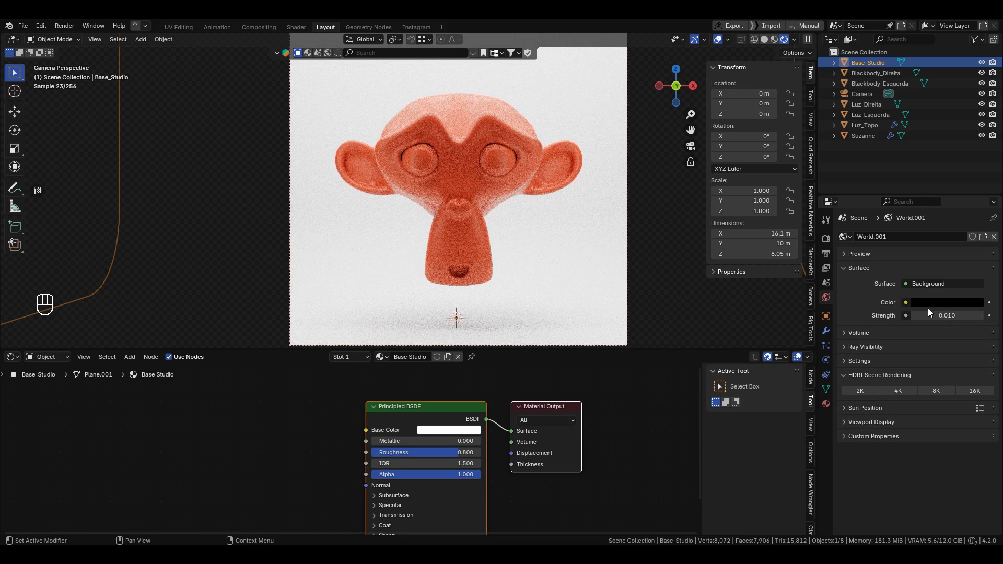
click(931, 315)
text(1)
key(Return)
Move Base_Studio into a new collection named Base and collapse that collection in the outliner
scroll(369, 161, down, 3)
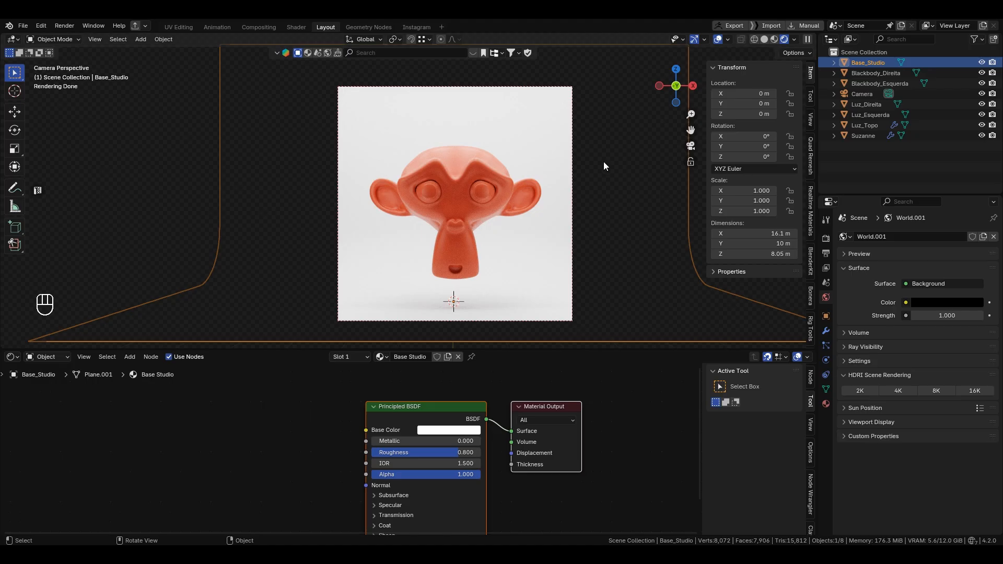
key(m)
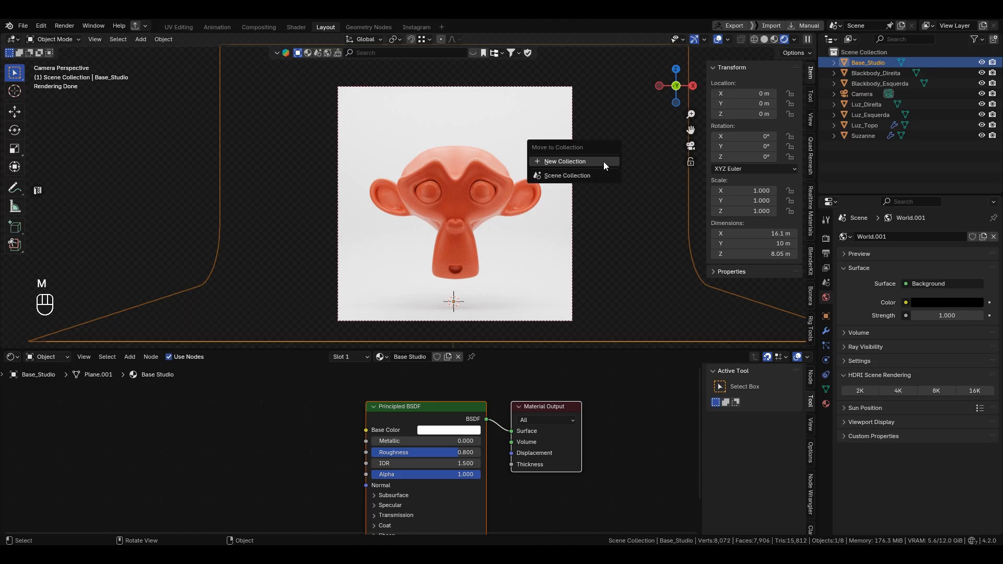
click(603, 162)
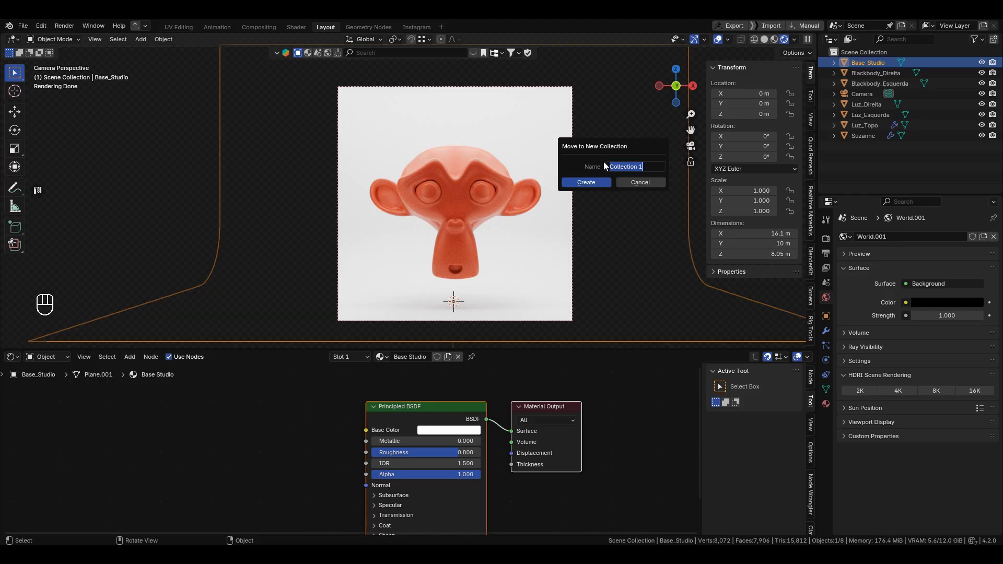
key(shift)
key(BackSpace)
key(BackSpace)
key(BackSpace)
key(BackSpace)
text(Bas)
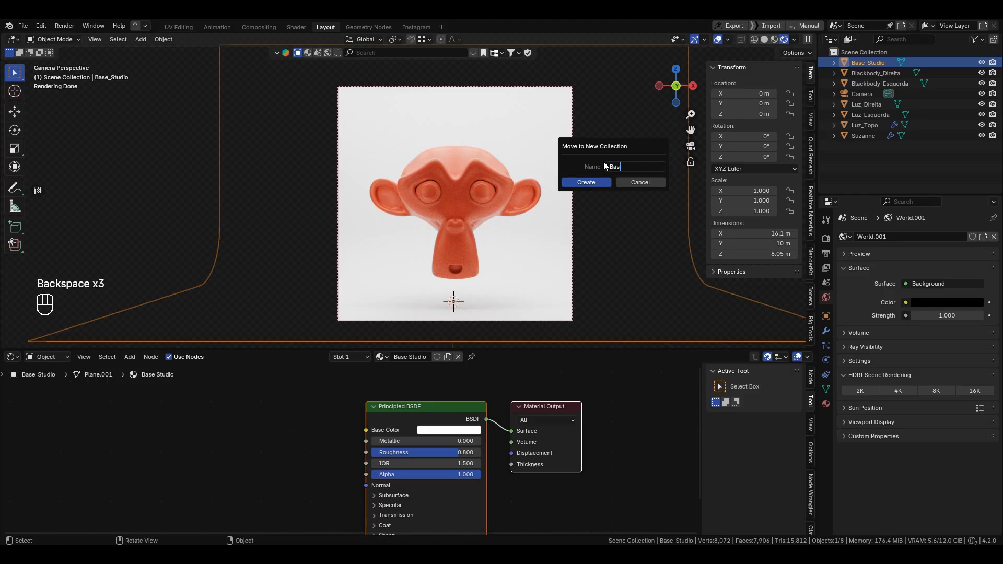
text(ed Studio)
text(Base)
key(Return)
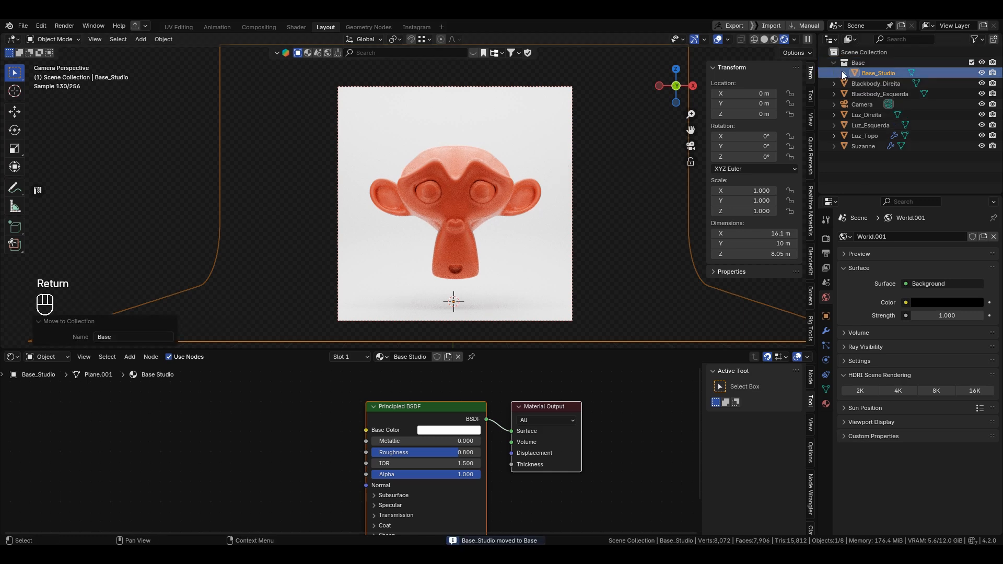
click(834, 62)
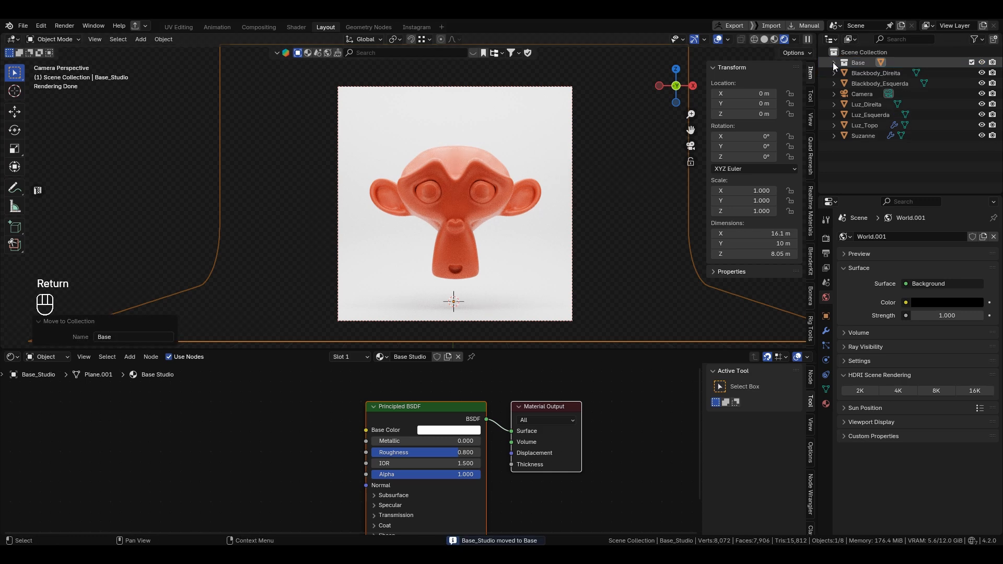
Add a new collection to the scene and name it Black Body
click(994, 45)
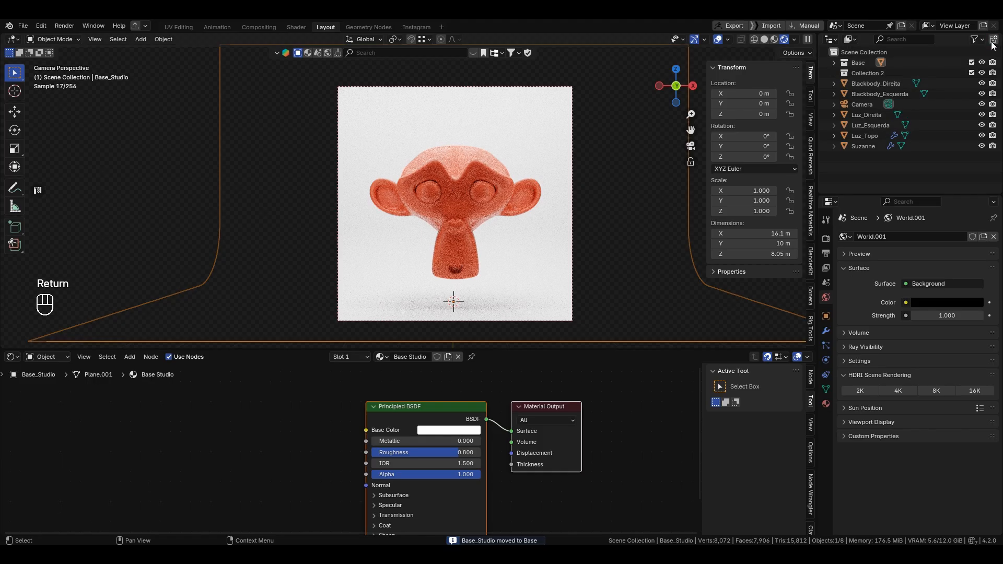
double_click(878, 74)
text(B)
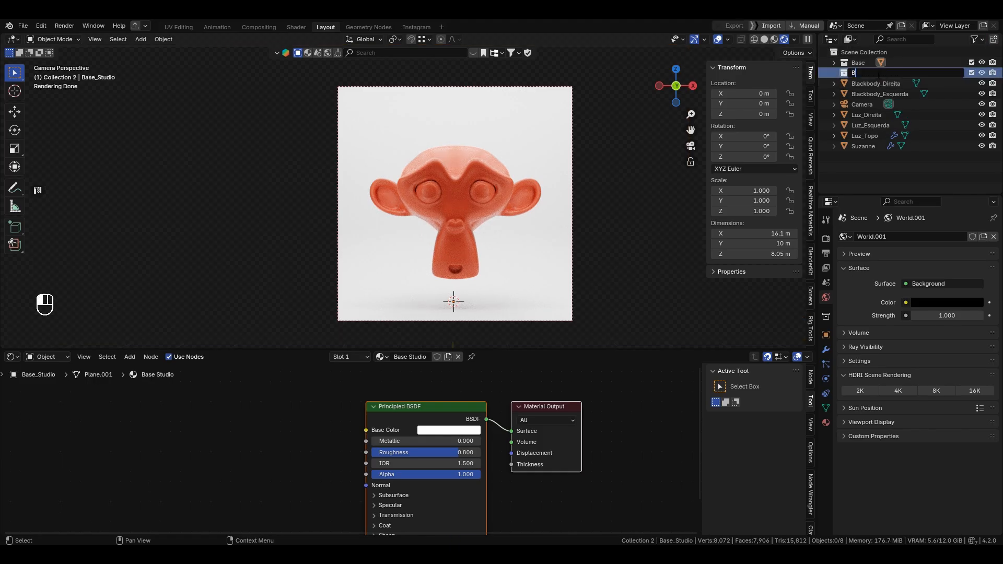
text(lack Body)
key(Return)
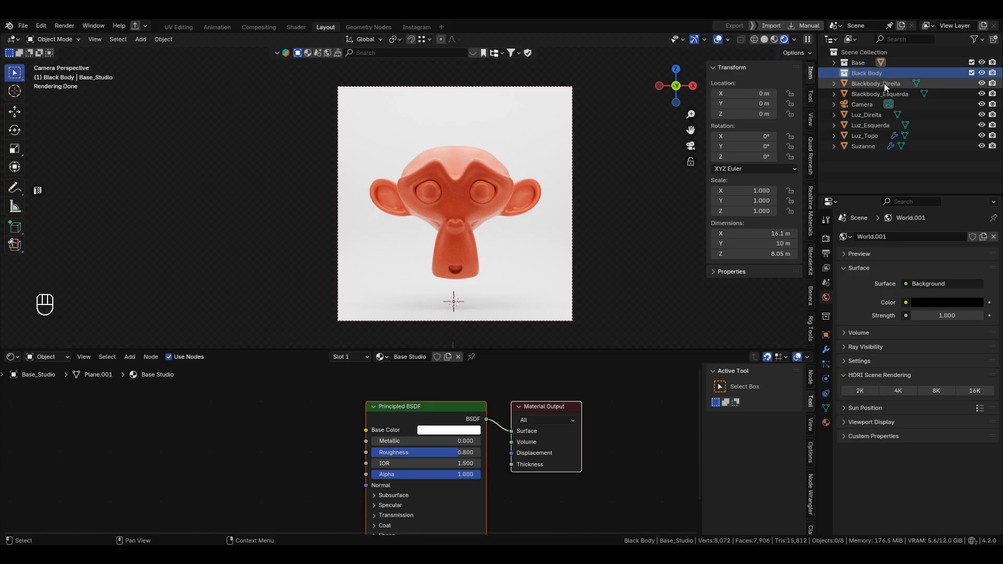
Move Blackbody_Direita and Blackbody_Esquerda into the Black Body collection
click(884, 84)
shift+click(883, 94)
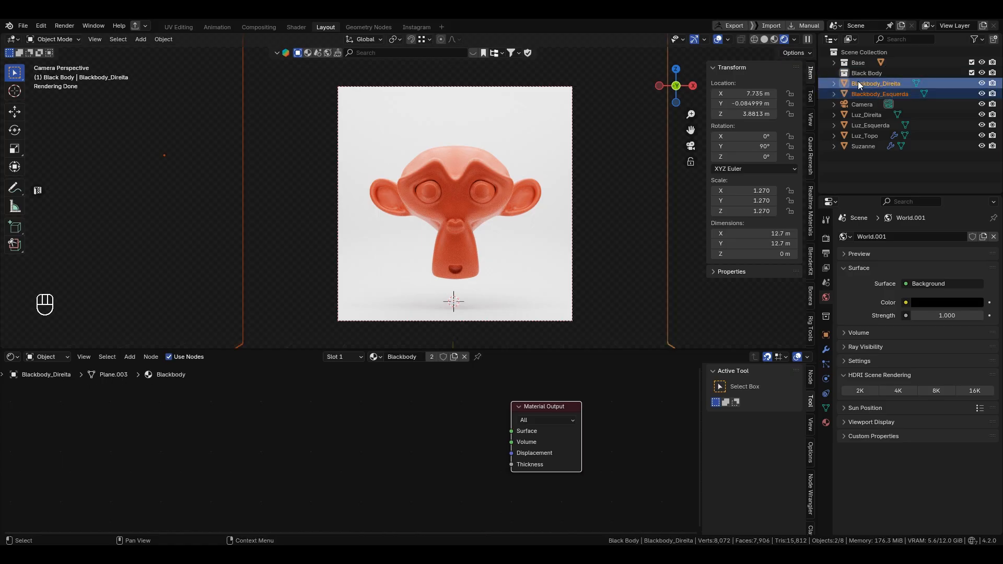
drag(869, 85, 867, 71)
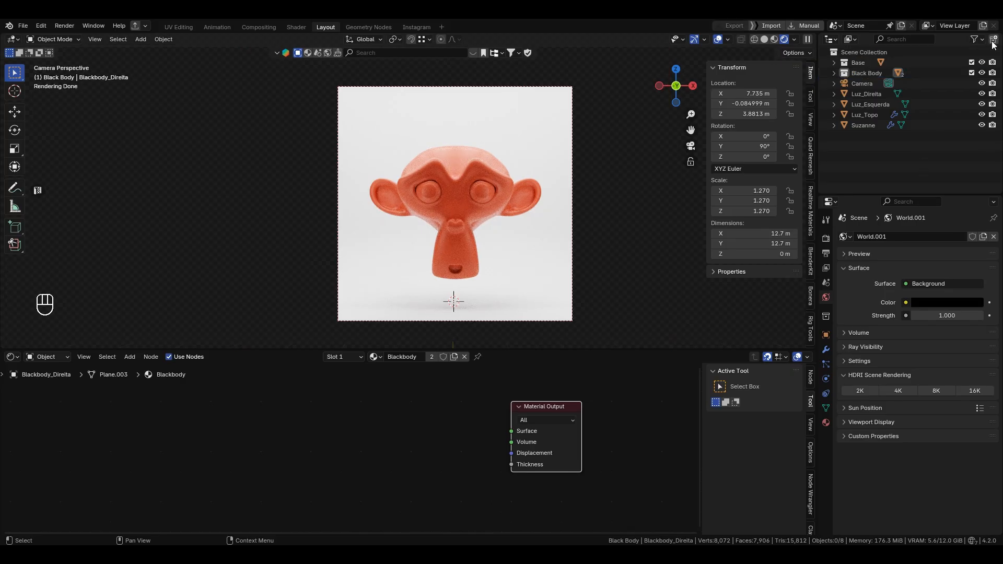
Add a new collection for the lights and name it Luzes
click(992, 39)
double_click(867, 84)
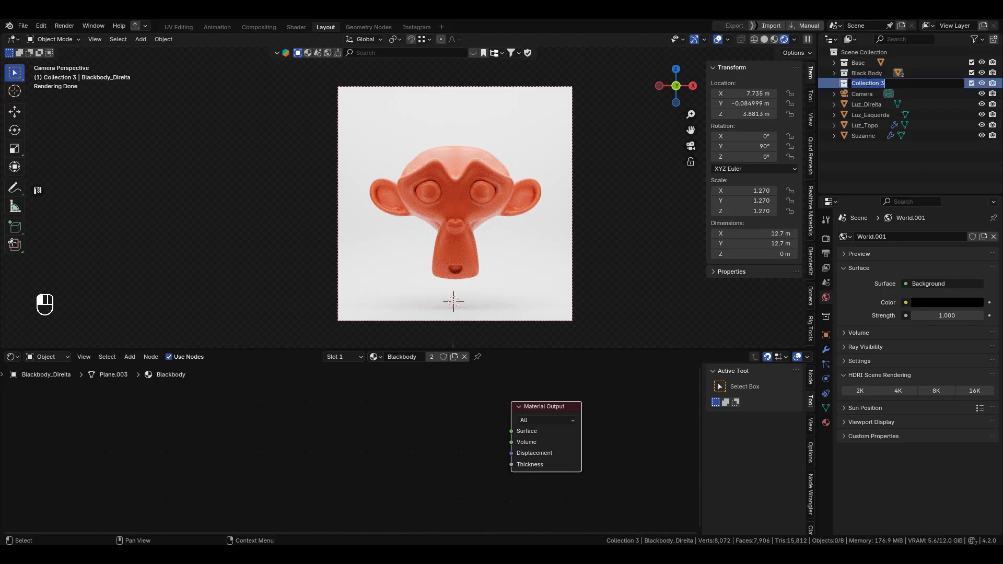
text(Luzes)
key(Return)
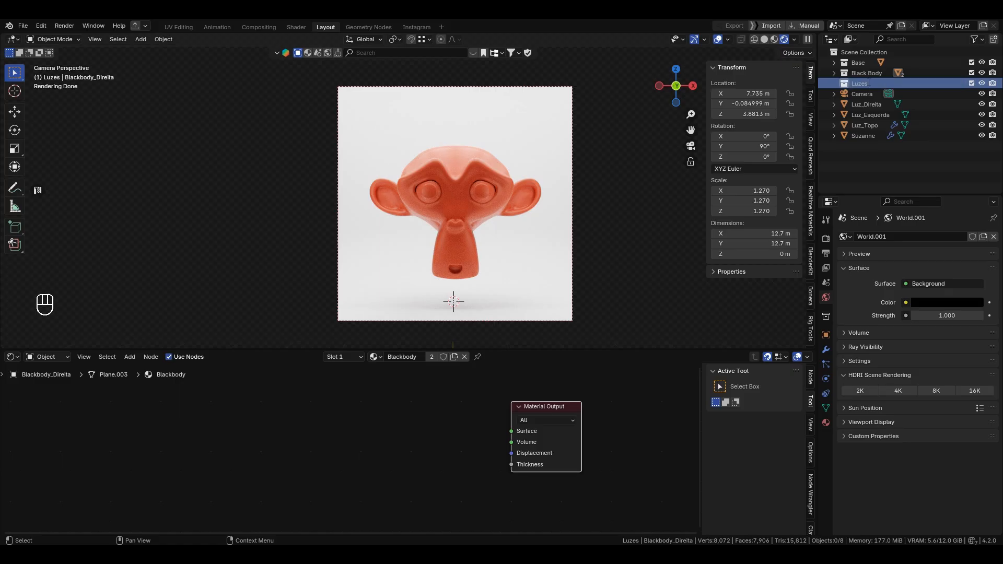
Move Luz_Direita, Luz_Esquerda and Luz_Topo into the Luzes collection and collapse it
shift+click(881, 104)
shift+click(878, 115)
shift+click(873, 125)
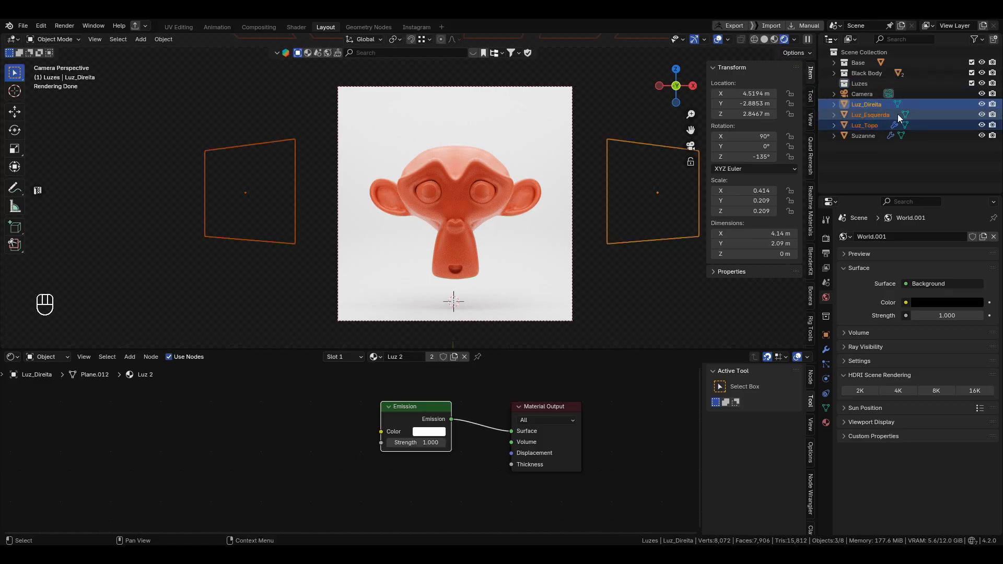
shift+click(859, 105)
drag(859, 105, 866, 82)
click(833, 83)
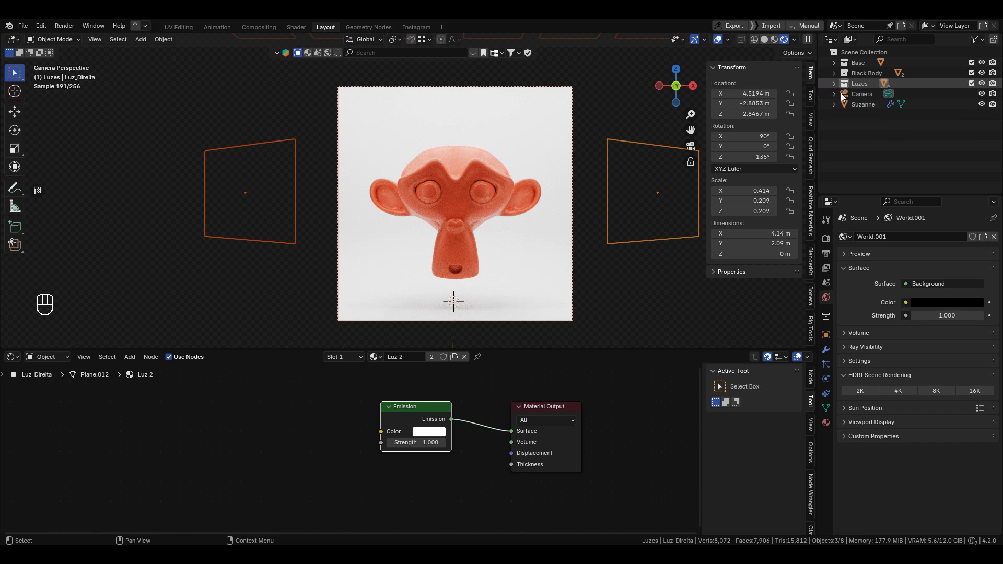
Add a new collection named Produto and move Suzanne into it
click(903, 143)
click(993, 41)
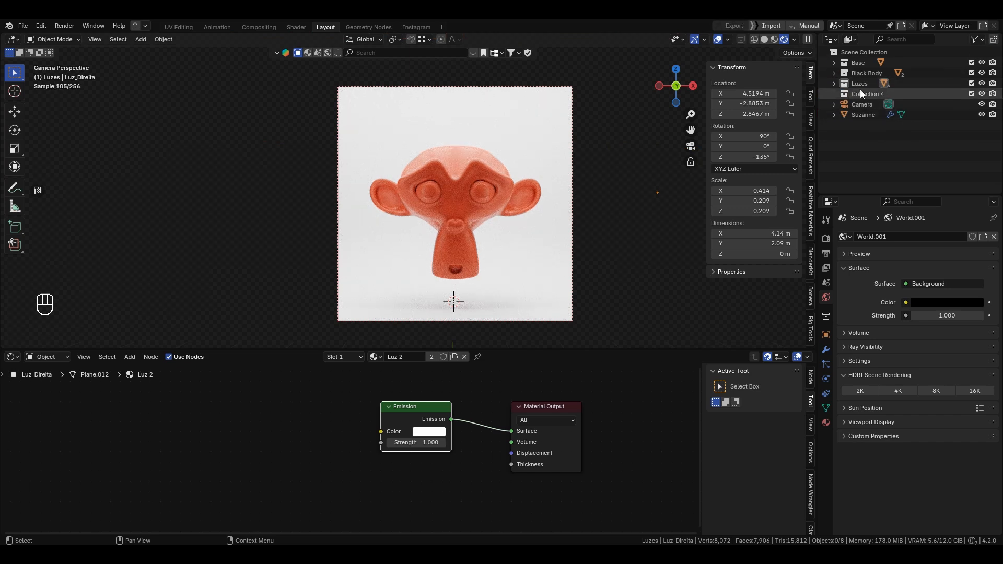
double_click(866, 93)
key(shift)
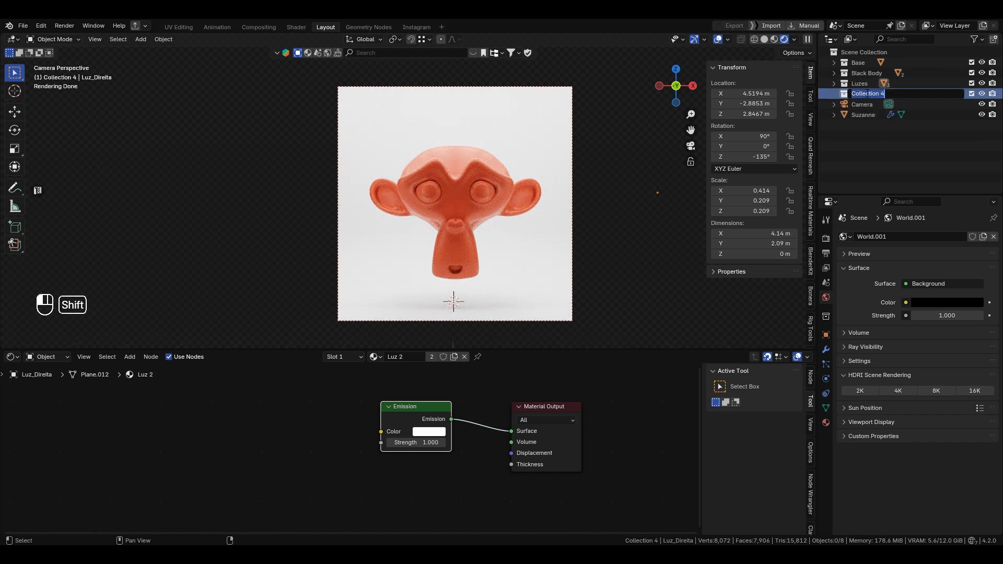
text(Produto)
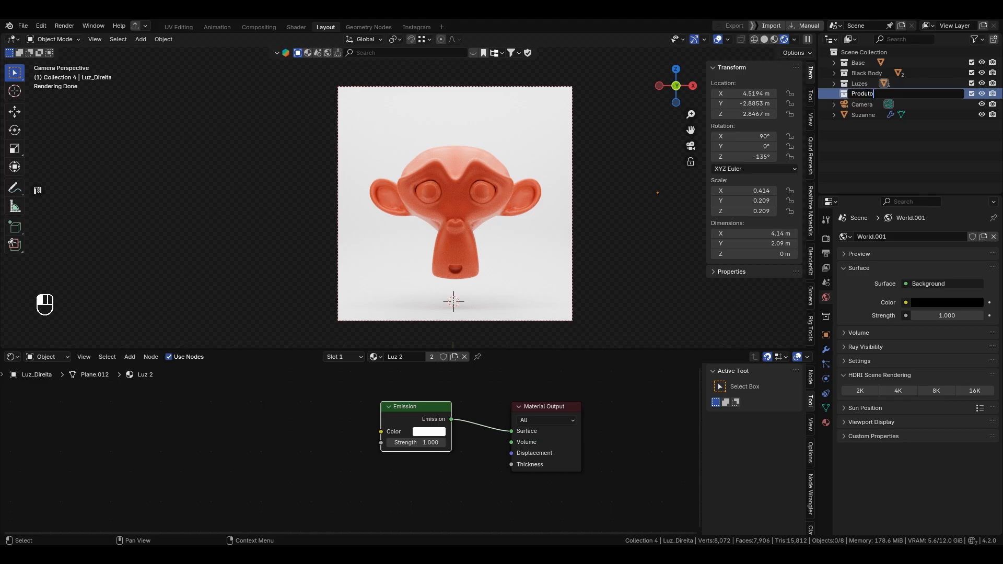
key(Return)
click(854, 116)
drag(853, 119, 857, 96)
Add a new collection to the scene and name it Camera
click(993, 40)
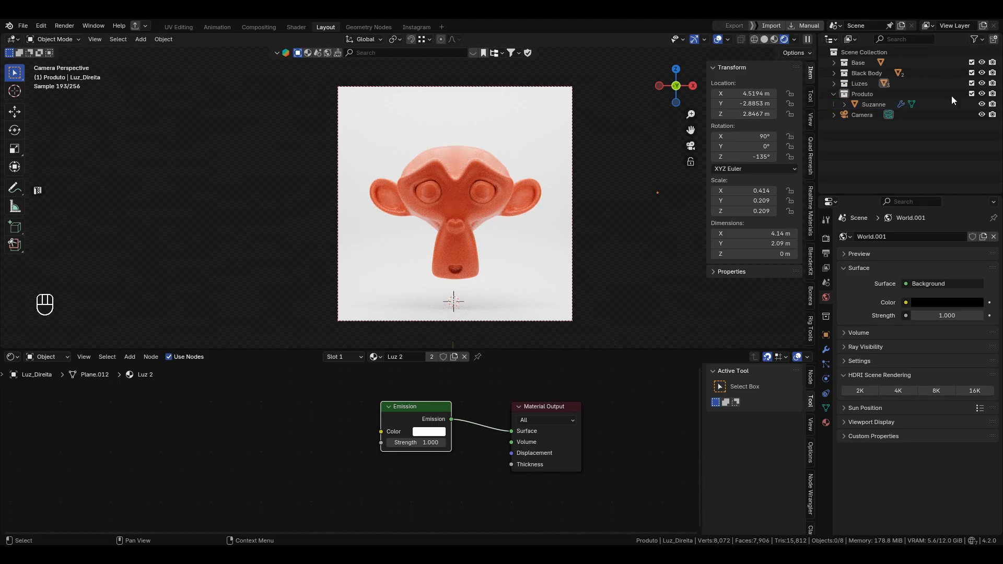
double_click(863, 116)
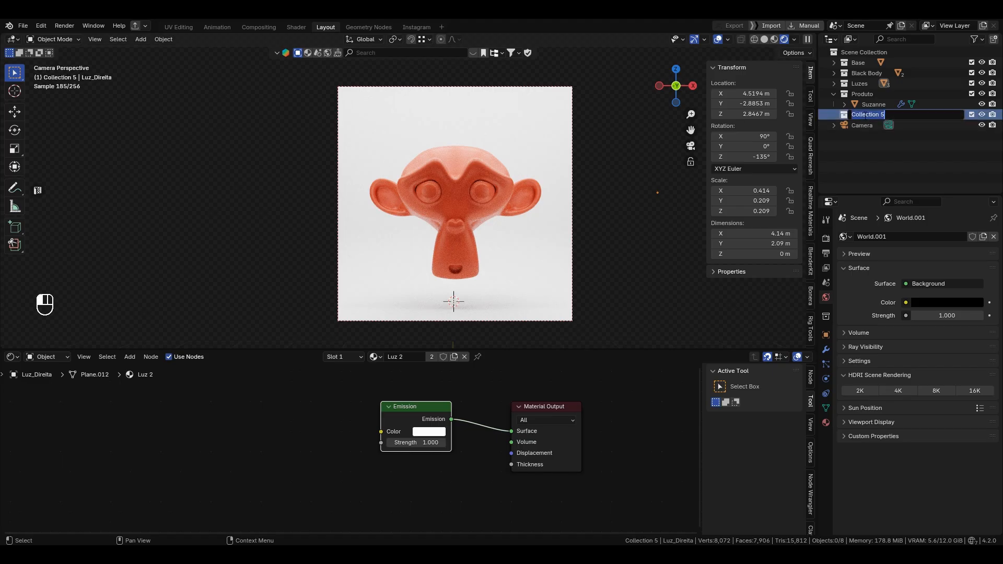
text(Cameras)
key(BackSpace)
key(Return)
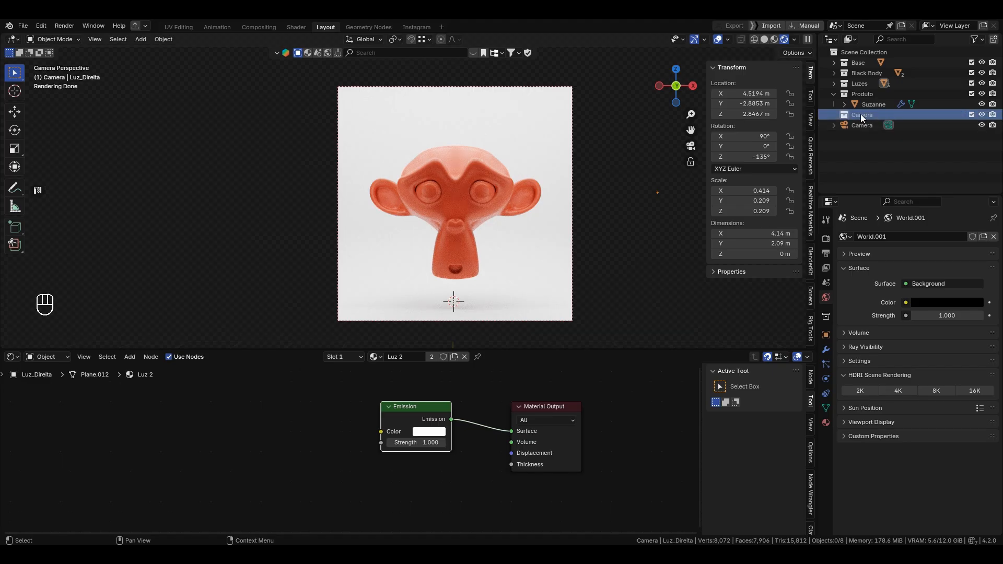
Move the Camera object into the Camera collection and collapse the Camera and Produto collections
drag(861, 127, 857, 114)
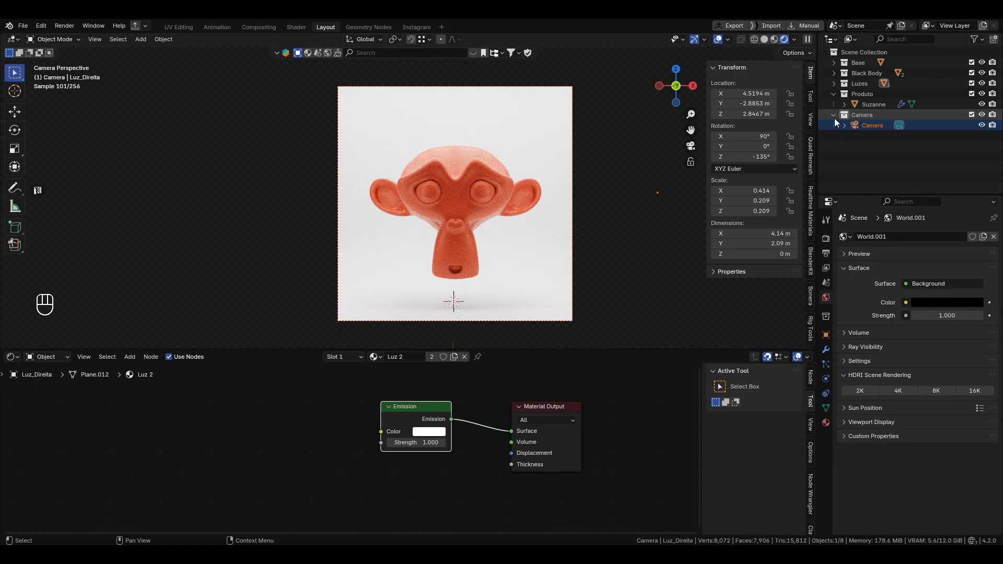
click(834, 115)
click(833, 94)
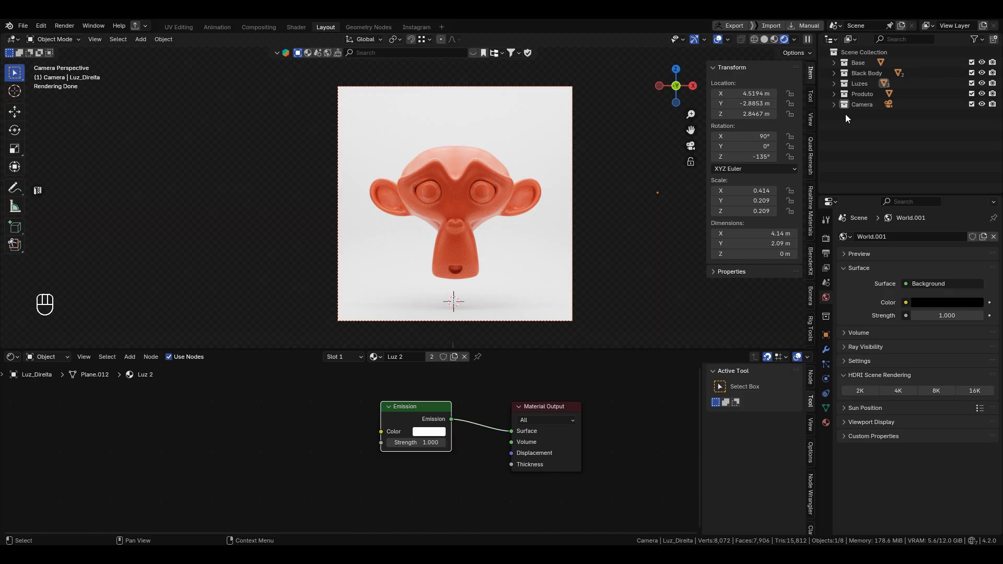
Give the Camera collection an orange color tag and move it above Base in the collection list
right_click(847, 104)
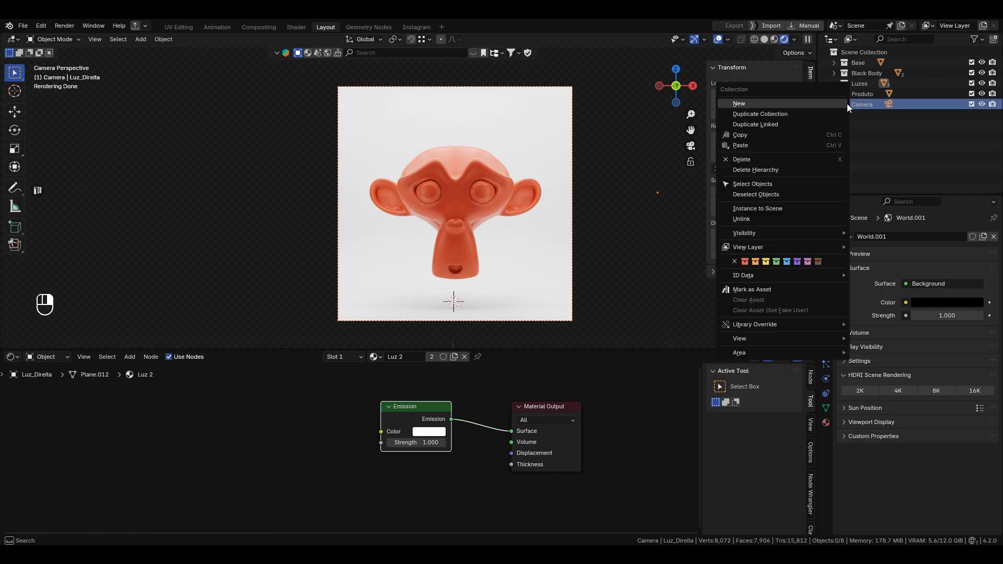
click(860, 105)
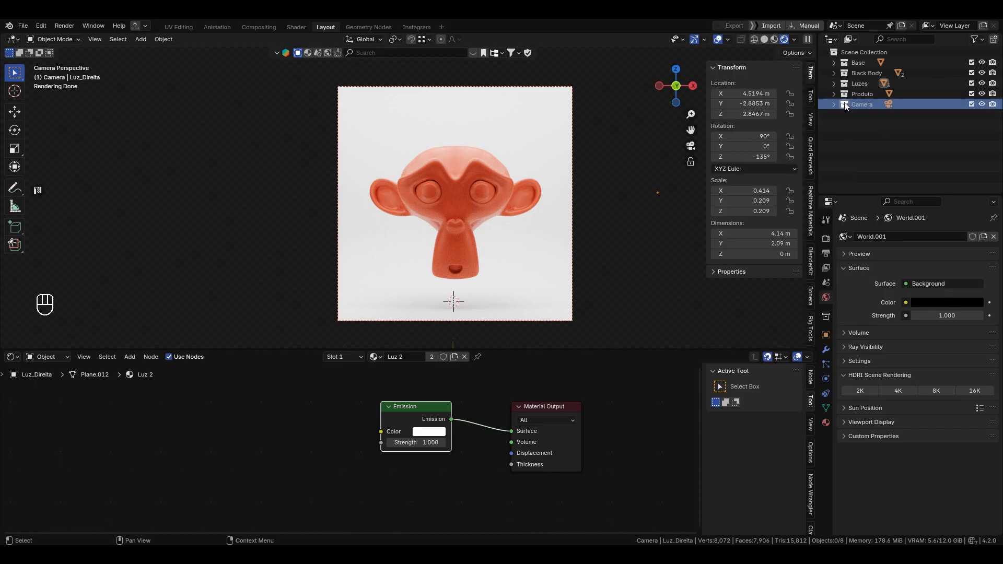
right_click(846, 104)
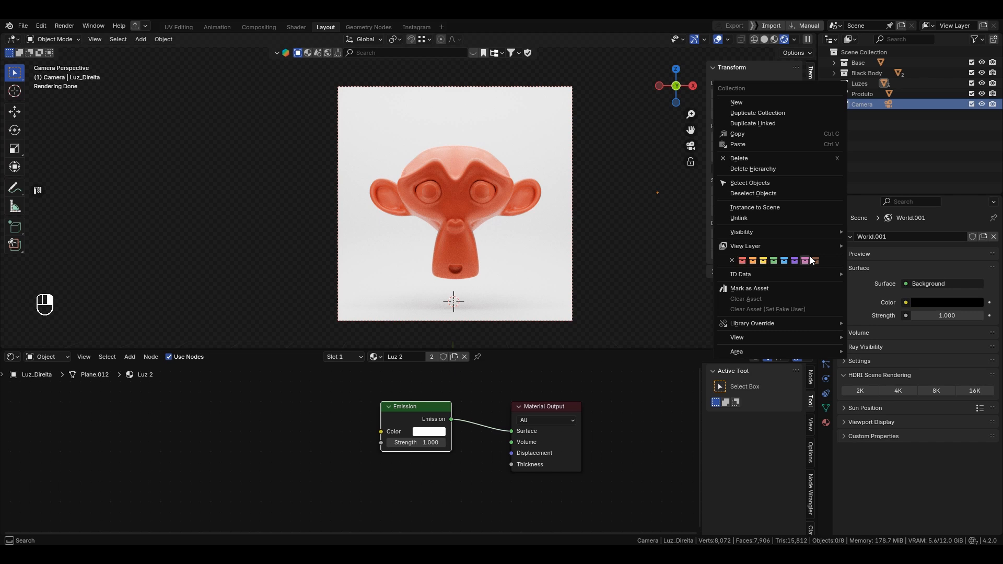
click(754, 260)
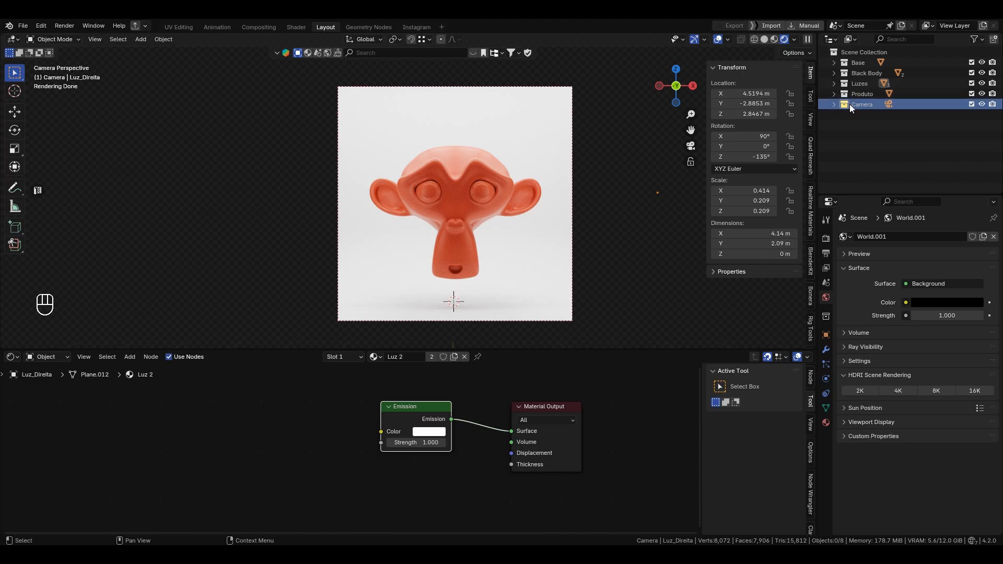
drag(857, 105, 860, 59)
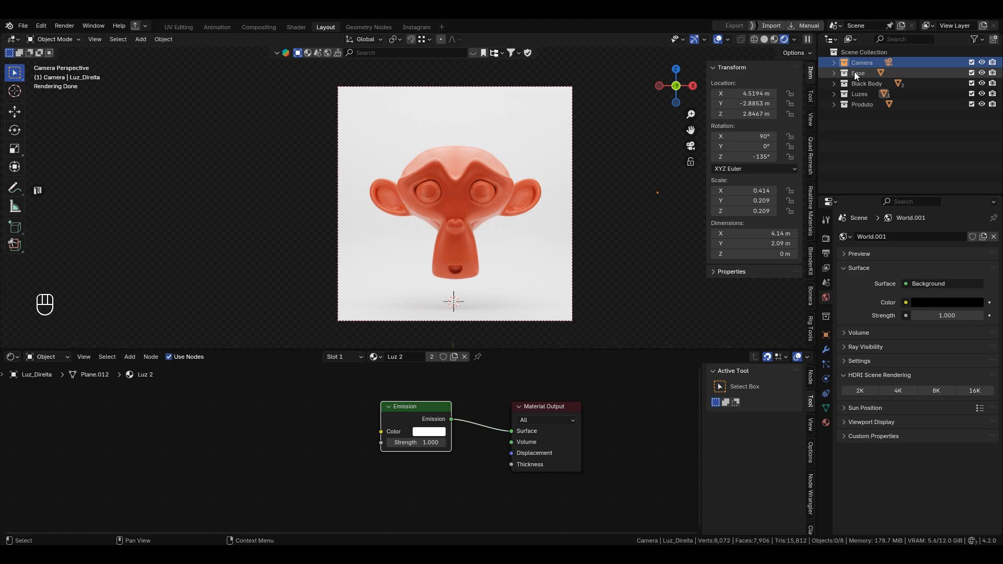
Color-tag the Base collection orange and the Black Body collection pink
right_click(849, 75)
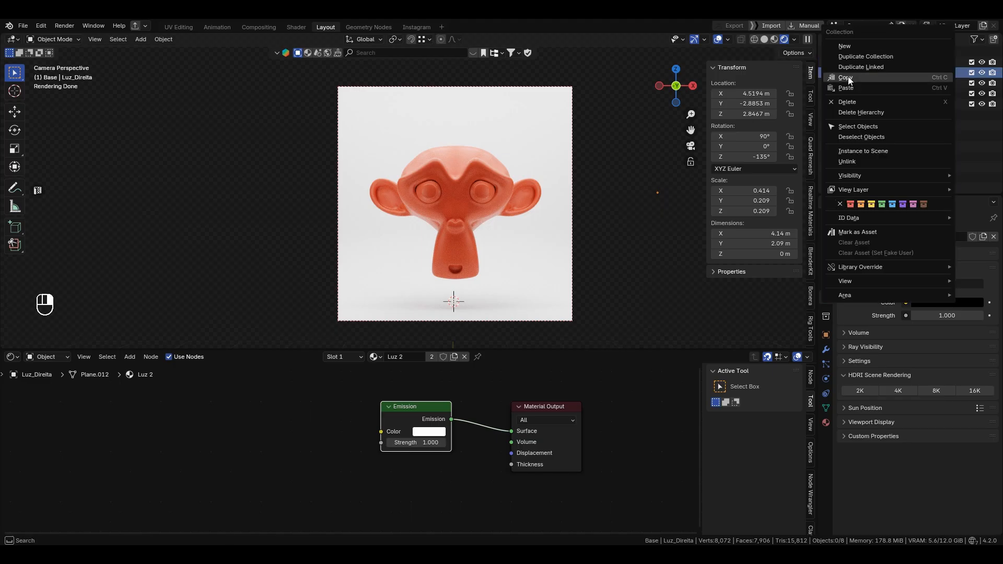
key(Escape)
click(843, 84)
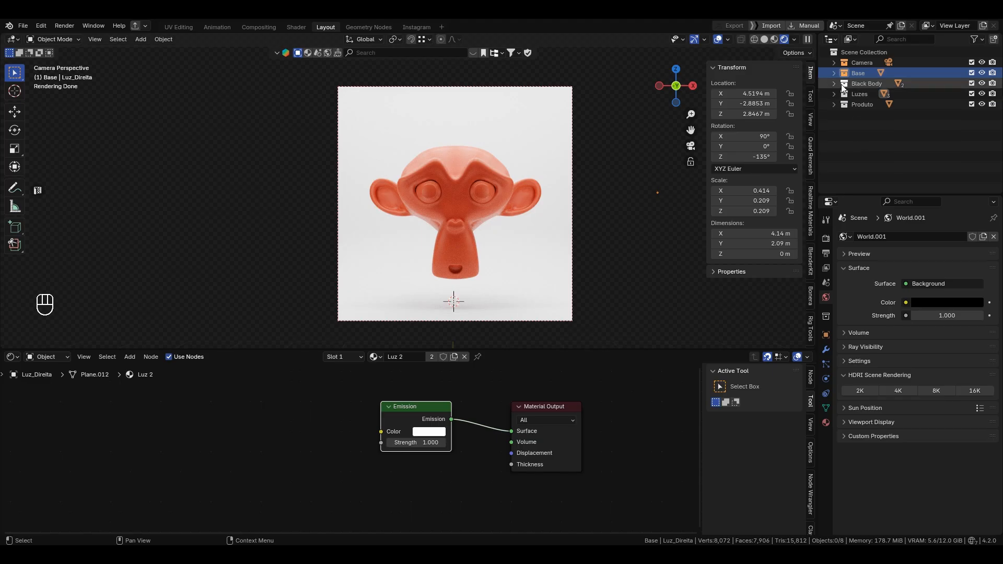
right_click(842, 83)
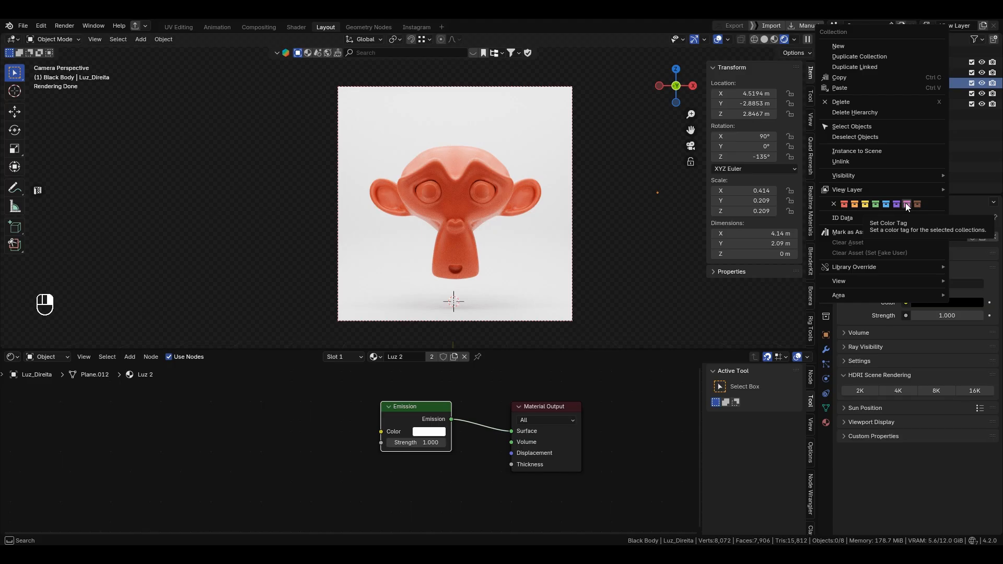
click(906, 205)
Color-tag the Luzes collection yellow and the Produto collection blue
right_click(844, 97)
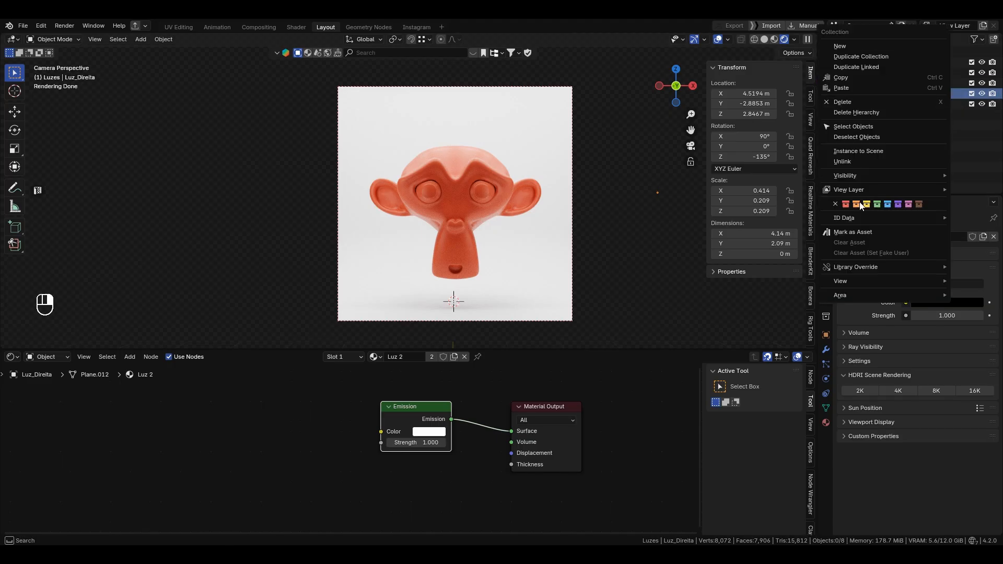
click(865, 206)
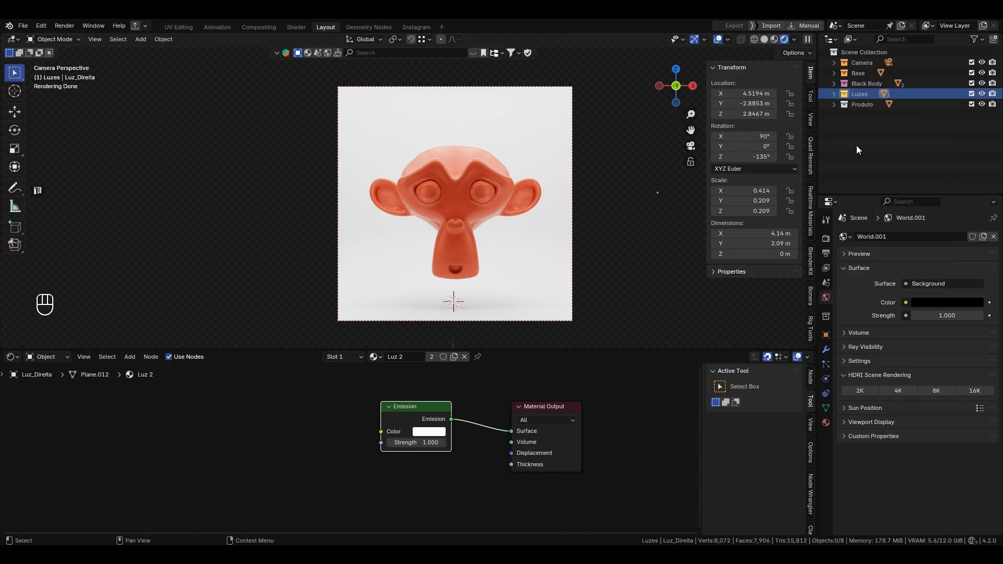
right_click(843, 105)
click(887, 205)
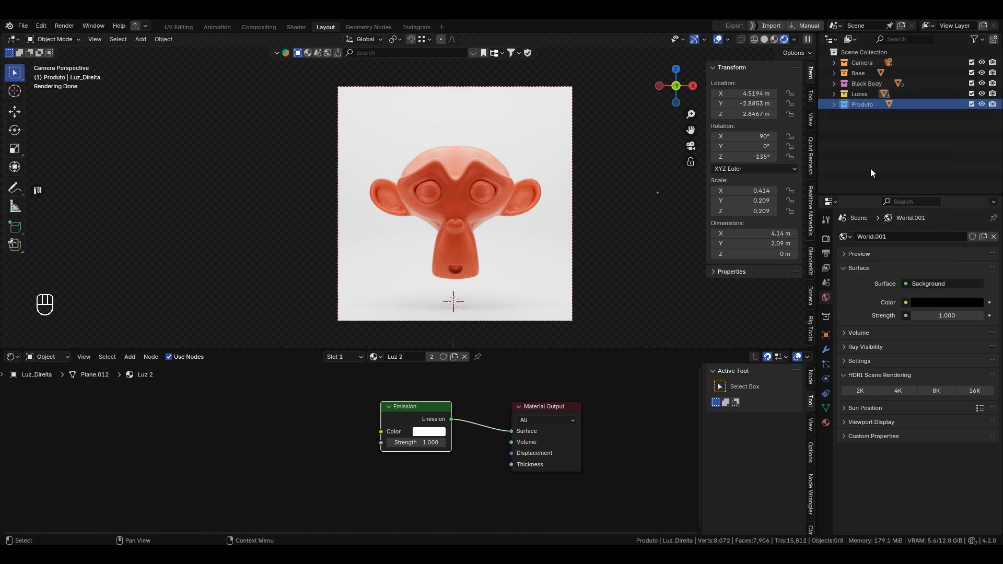
click(833, 105)
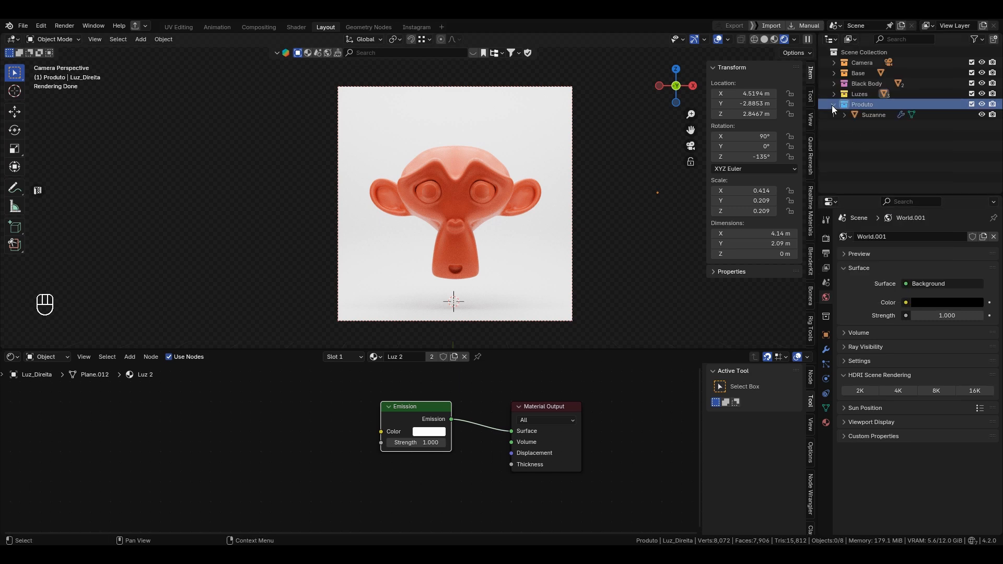
click(832, 105)
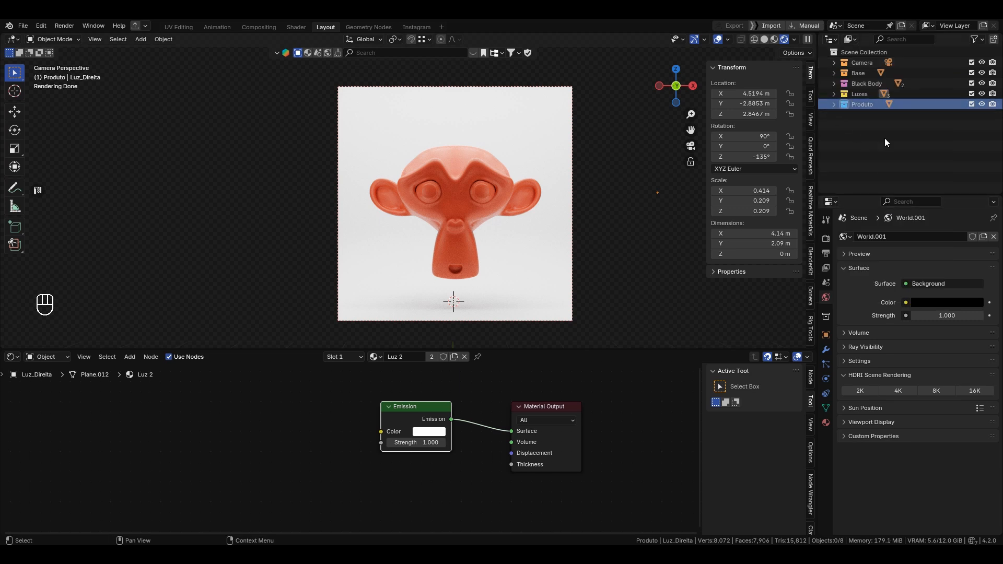
click(832, 105)
click(832, 105)
right_click(854, 126)
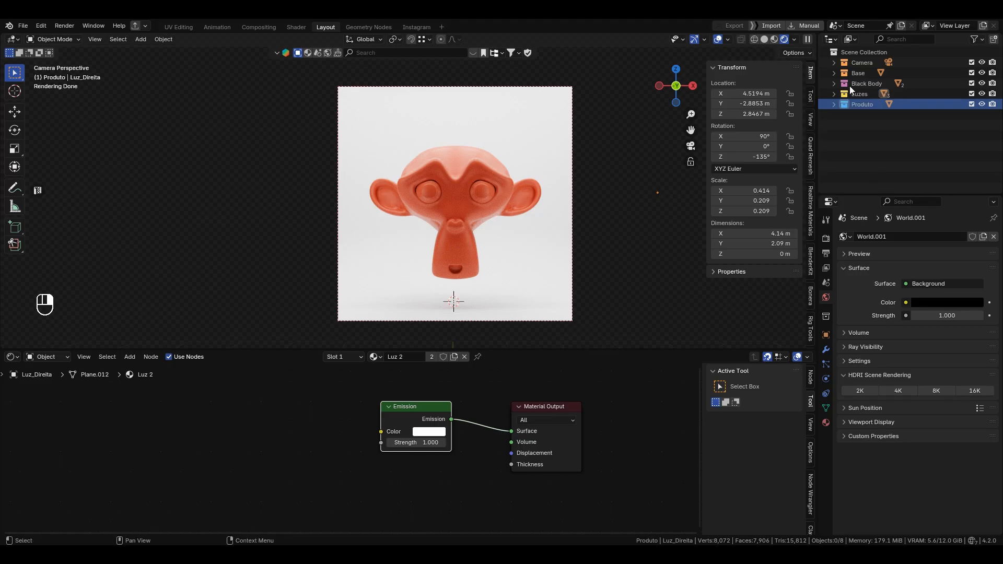
Try a purple color tag on the Produto collection and undo it
right_click(847, 103)
click(901, 204)
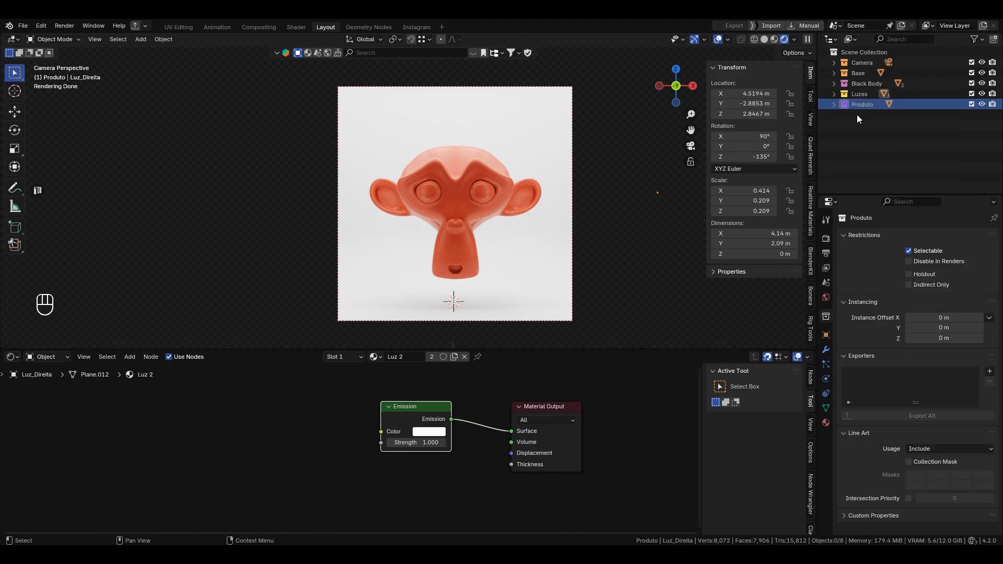
key(ctrl+z)
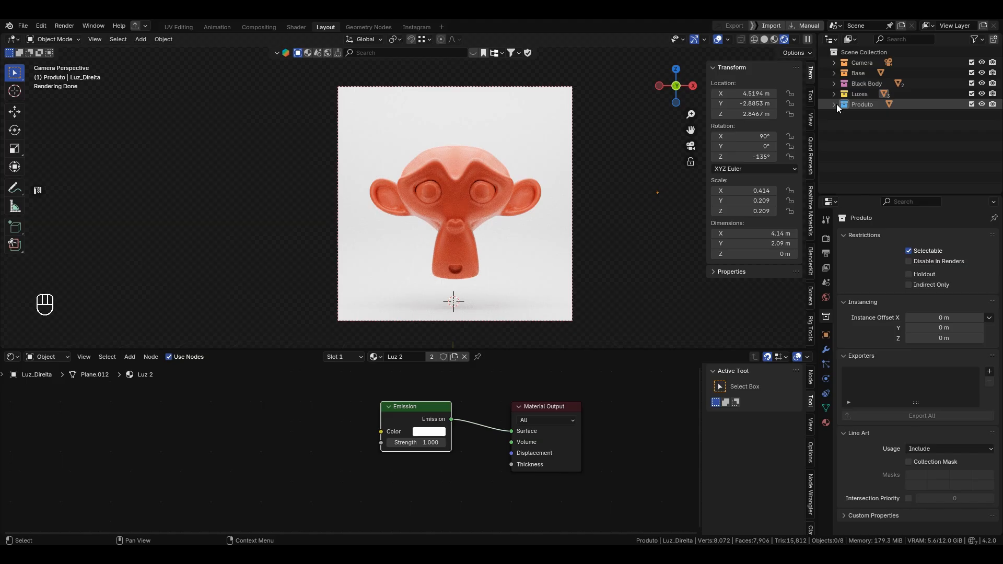
Expand the Produto collection and rename the scene as Studio Light
click(834, 105)
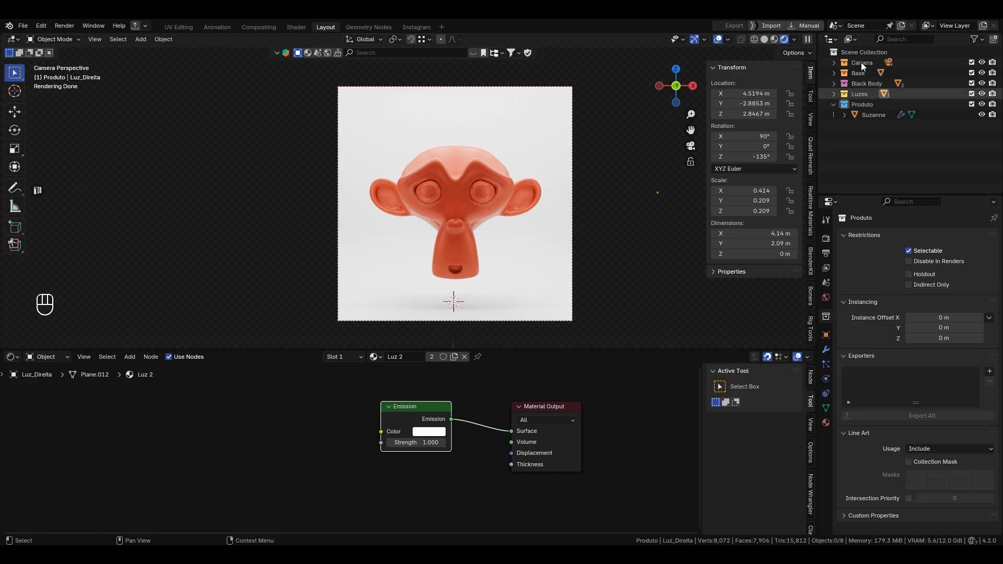
click(858, 26)
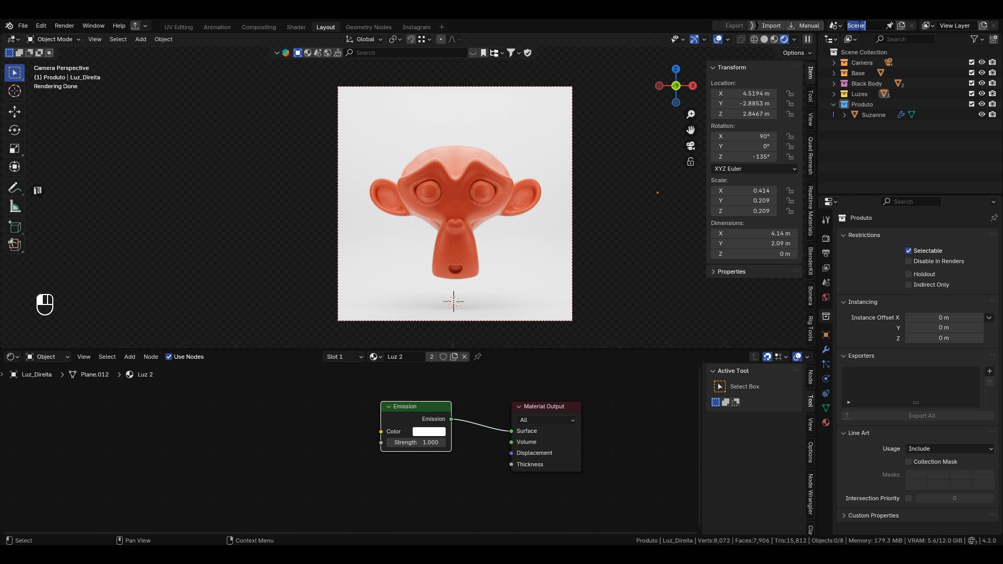
text(Studio Light)
key(Return)
Display the render properties and enlarge the 3D viewport and the properties area
scroll(495, 195, up, 1)
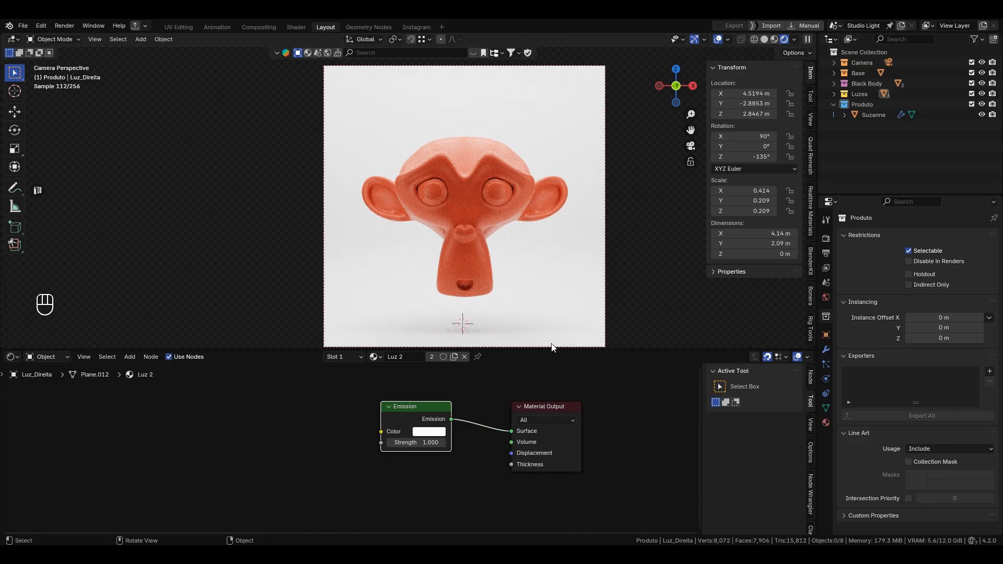
drag(601, 350, 602, 392)
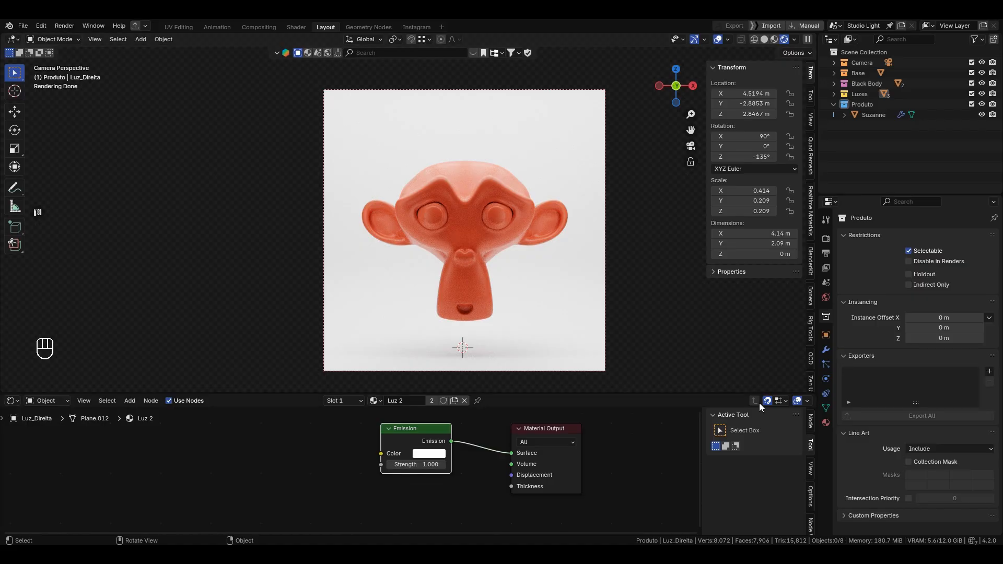
click(825, 242)
drag(850, 197, 794, 168)
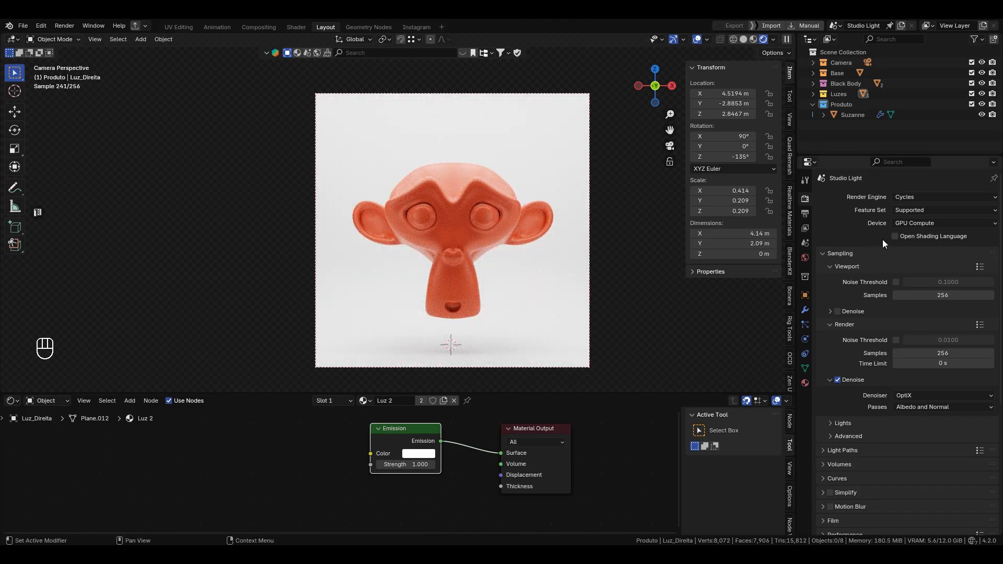
Try the High Contrast look with the Filmic view transform, and return the look to Very High Contrast
scroll(890, 249, down, 10)
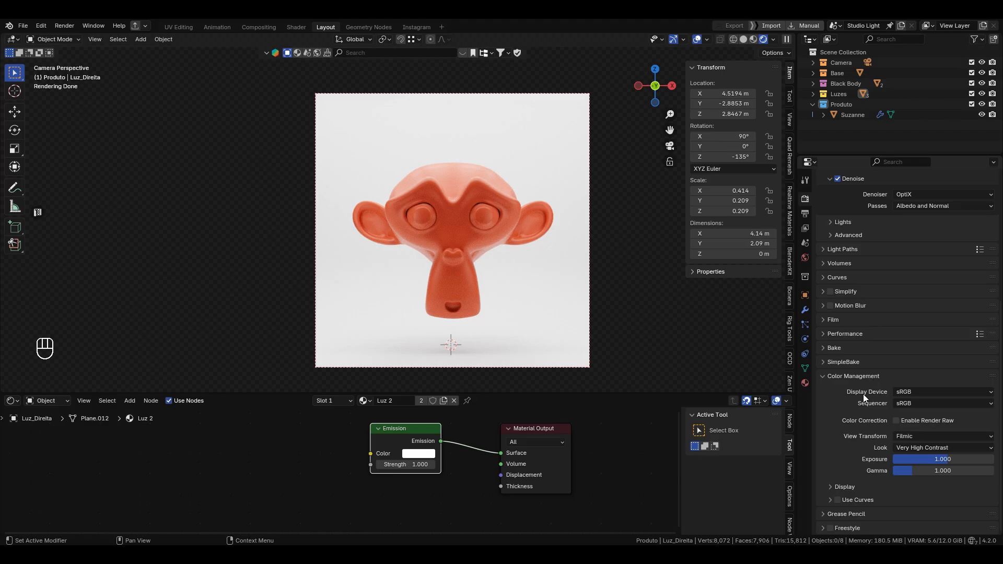
click(929, 433)
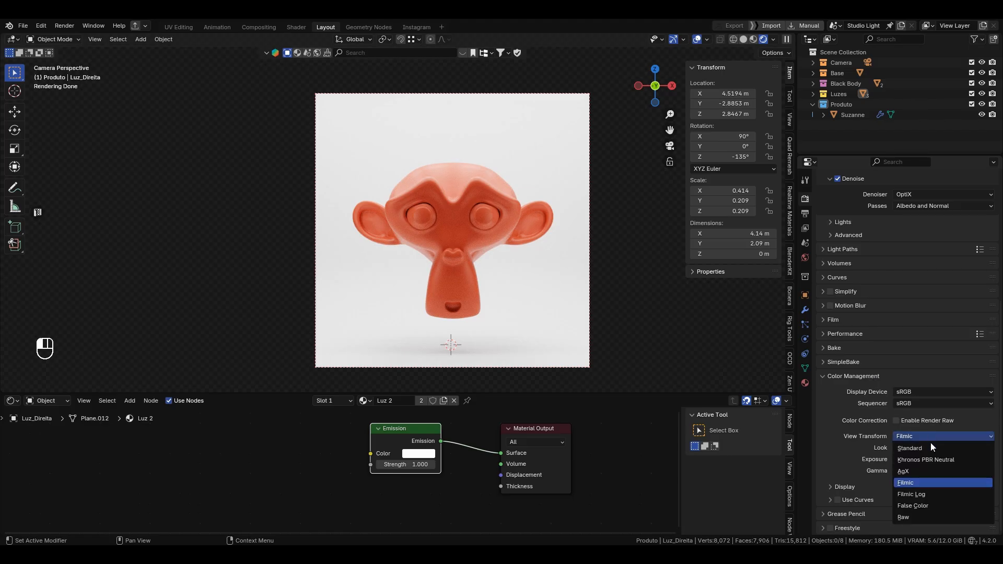
click(915, 483)
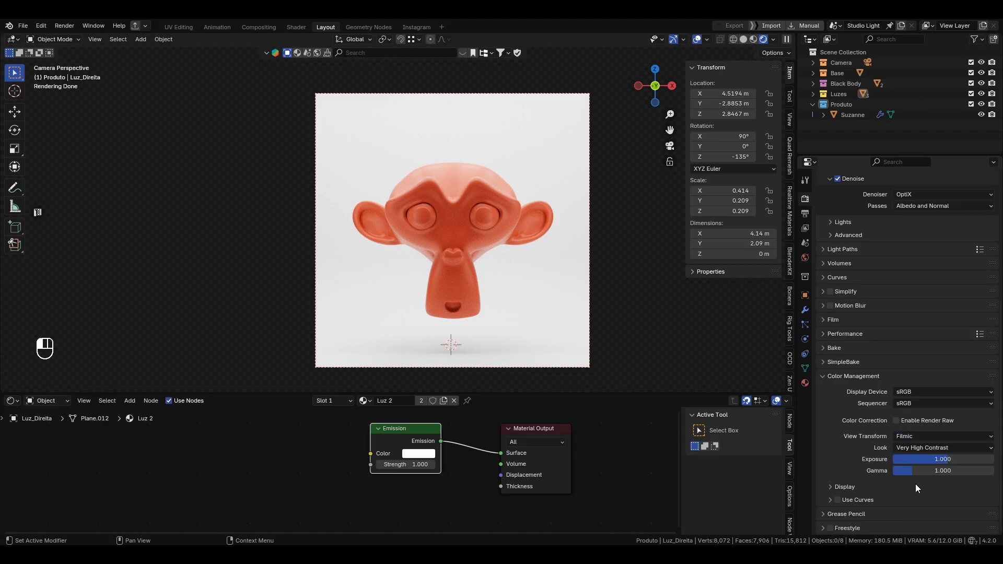
click(923, 448)
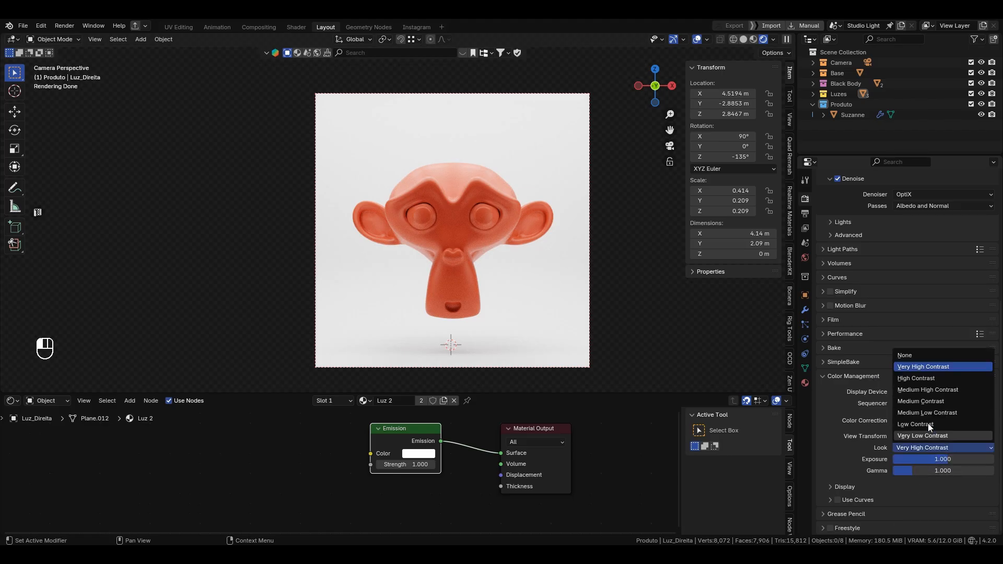
click(932, 377)
scroll(449, 177, up, 3)
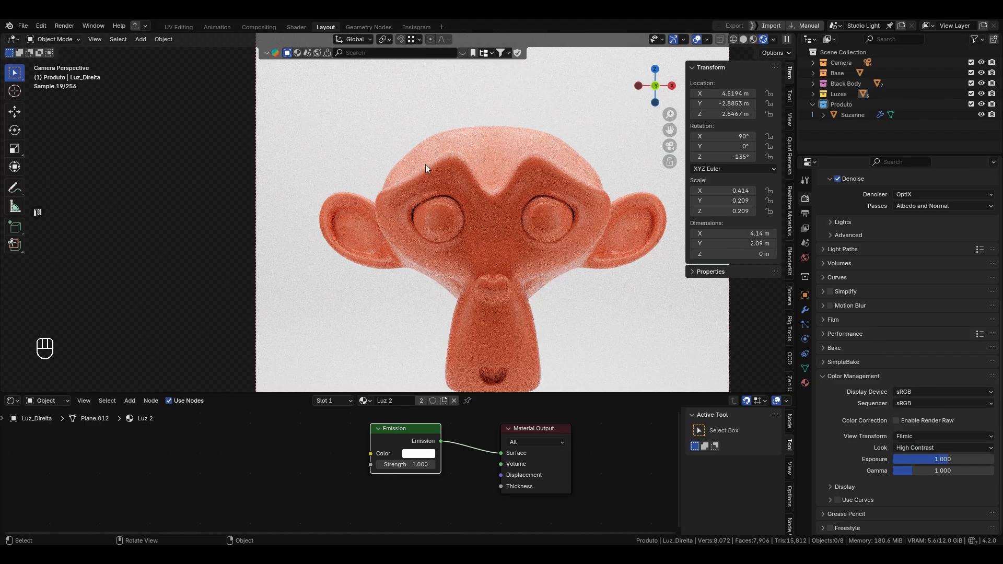
click(923, 447)
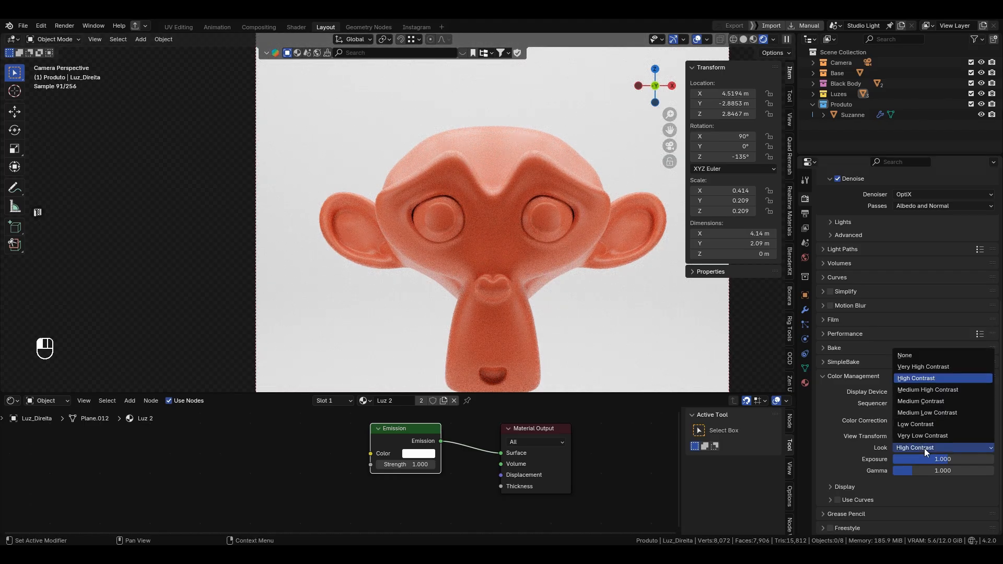
click(930, 367)
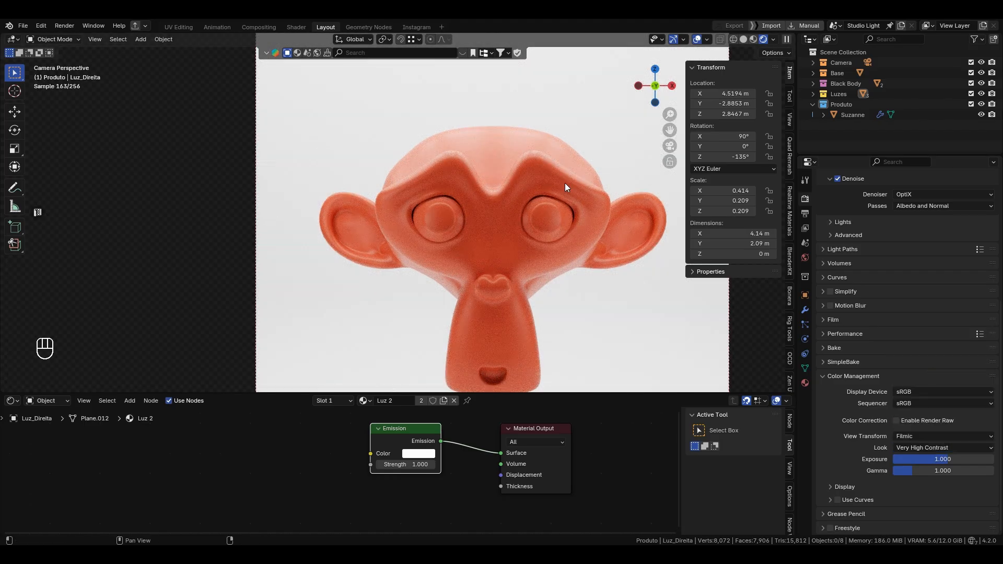
Set the color management exposure to 0
click(926, 458)
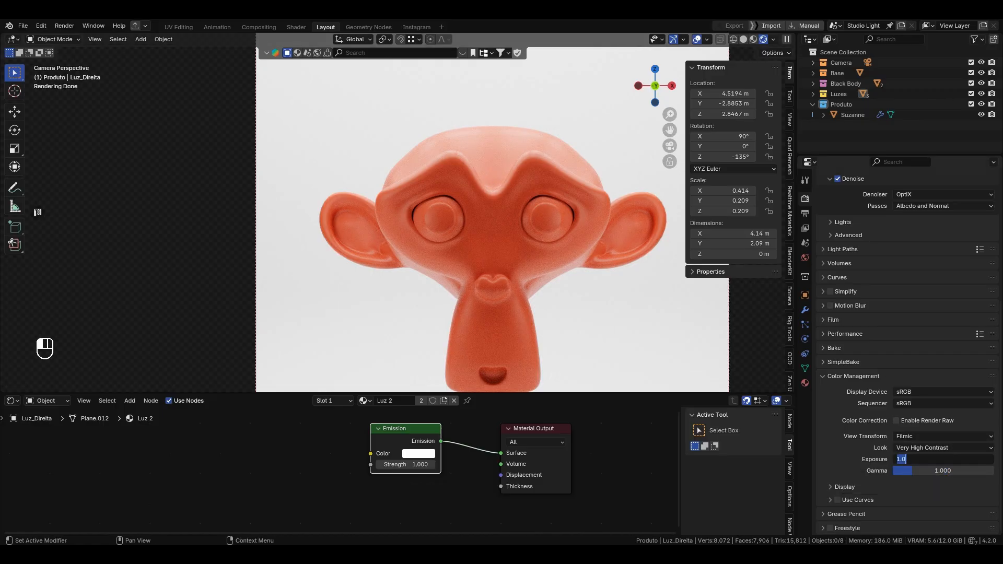
text(0)
key(Return)
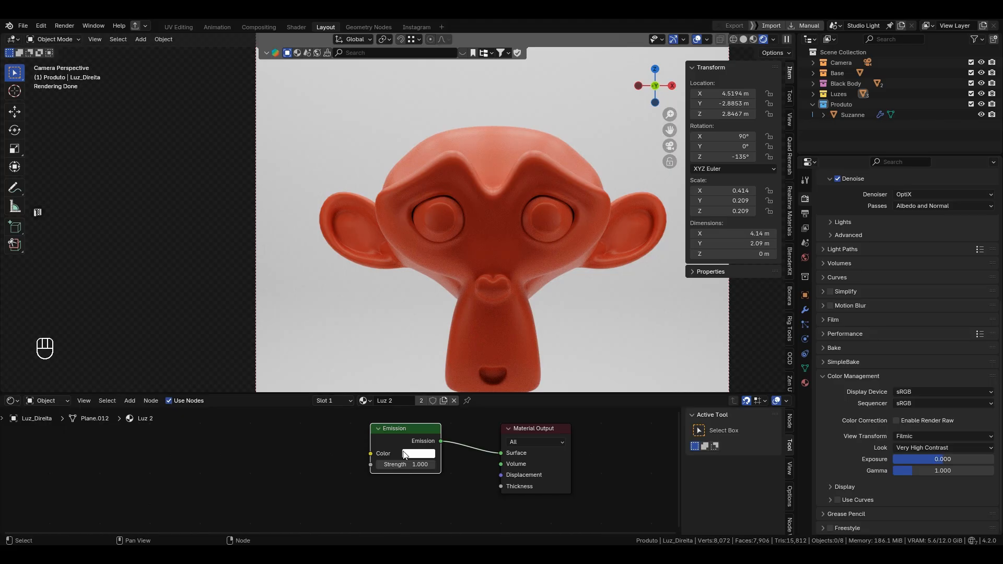
scroll(409, 321, down, 4)
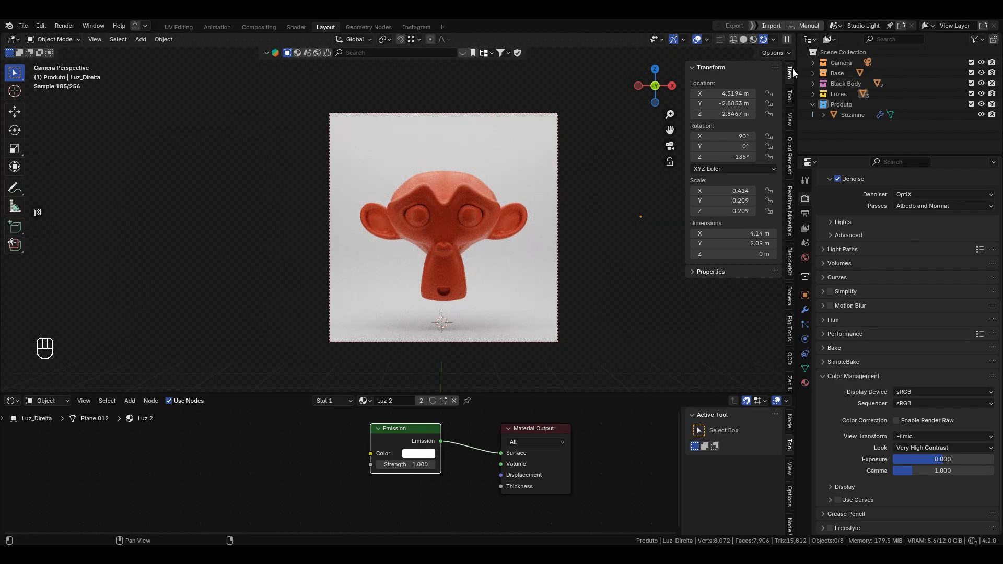
Try an emission strength of 6 on the Luz_Topo light in the Luzes collection, and undo that change
click(812, 93)
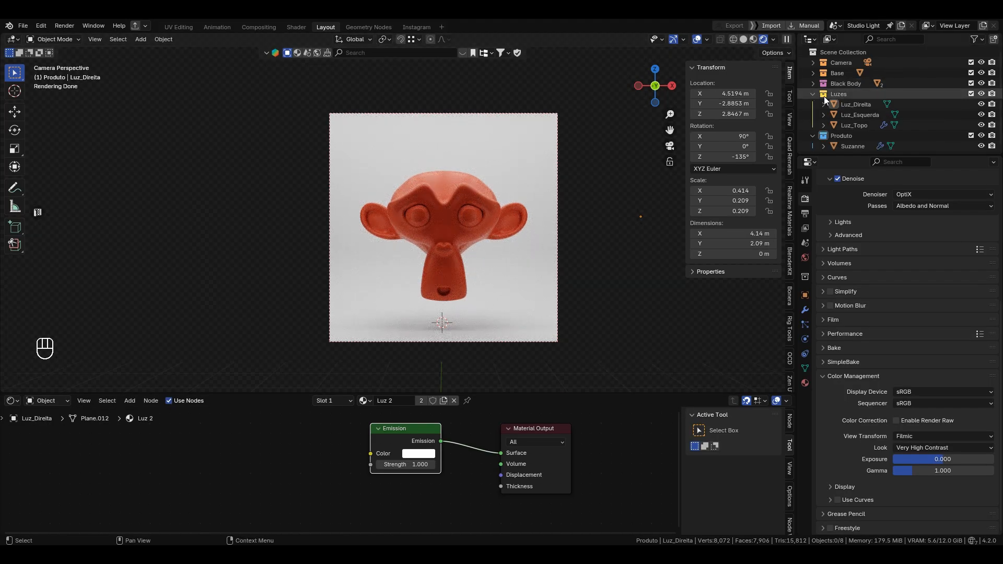
click(863, 126)
click(400, 476)
text(6)
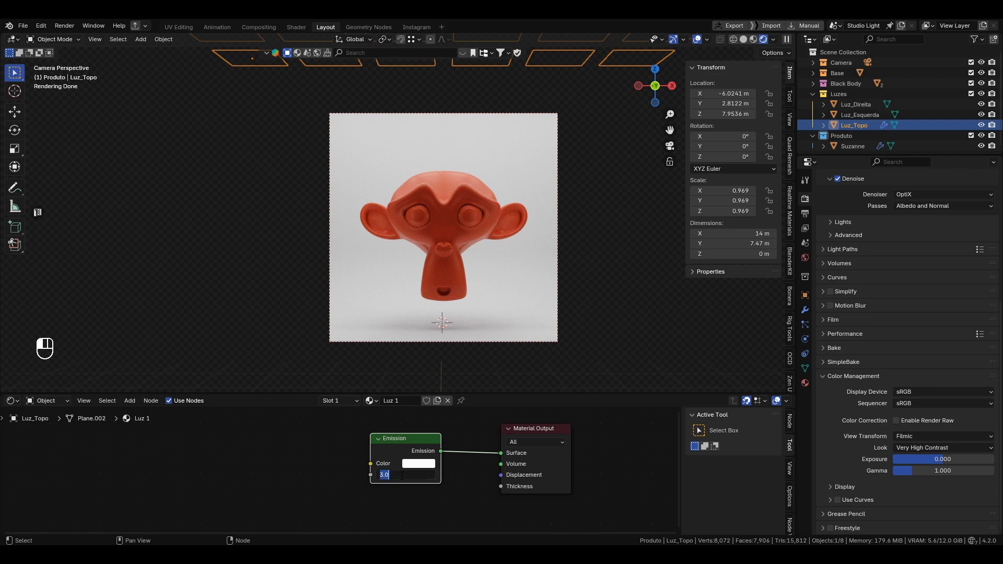
key(Return)
scroll(424, 227, up, 2)
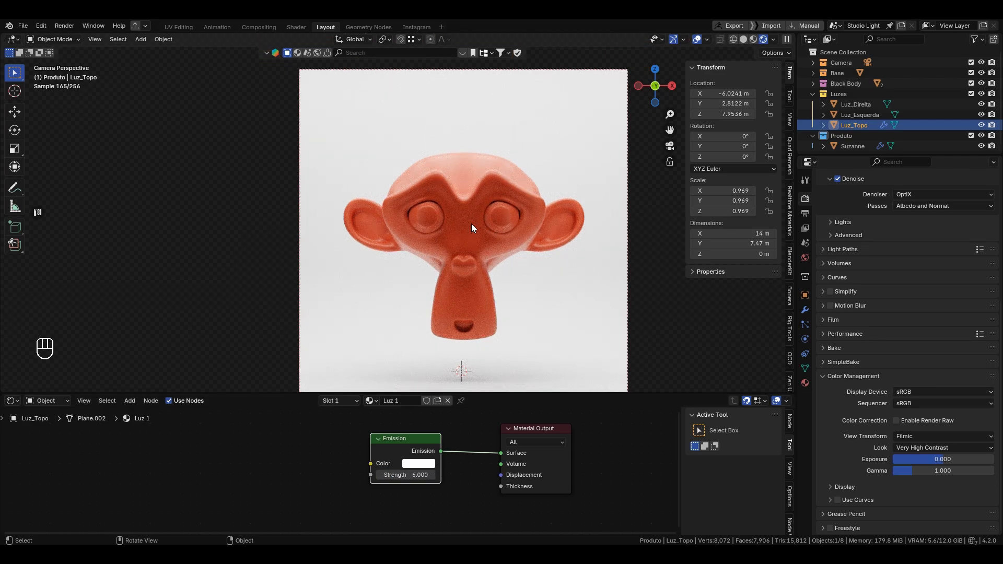
key(ctrl+z)
Set the color management exposure to 1 and collapse the Color Management settings
click(925, 462)
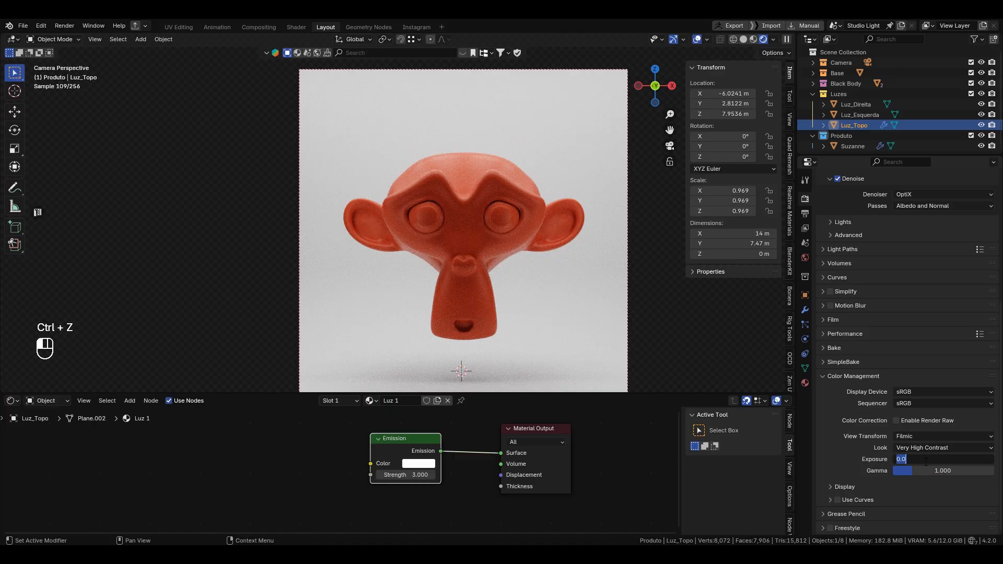
text(1)
key(Return)
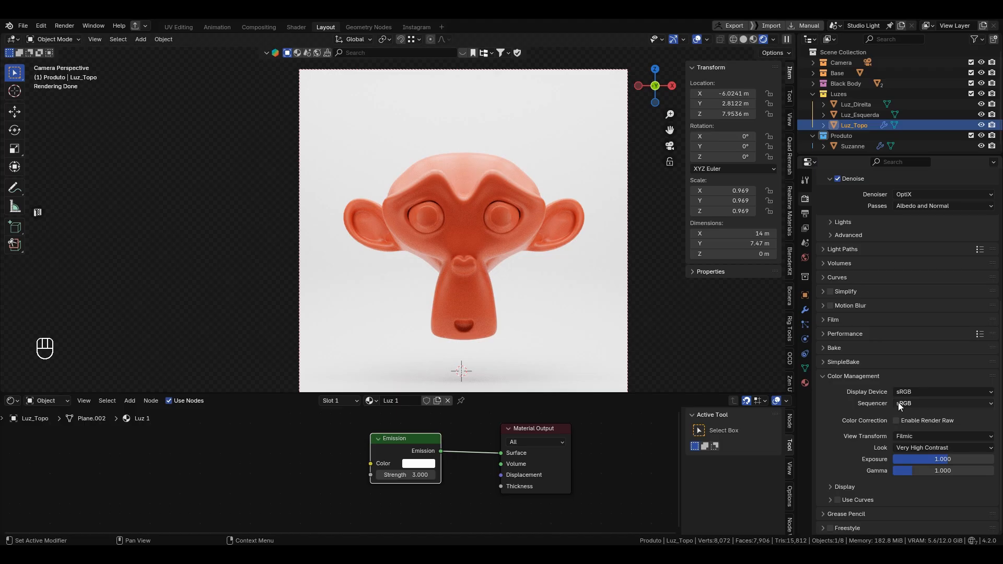
click(825, 375)
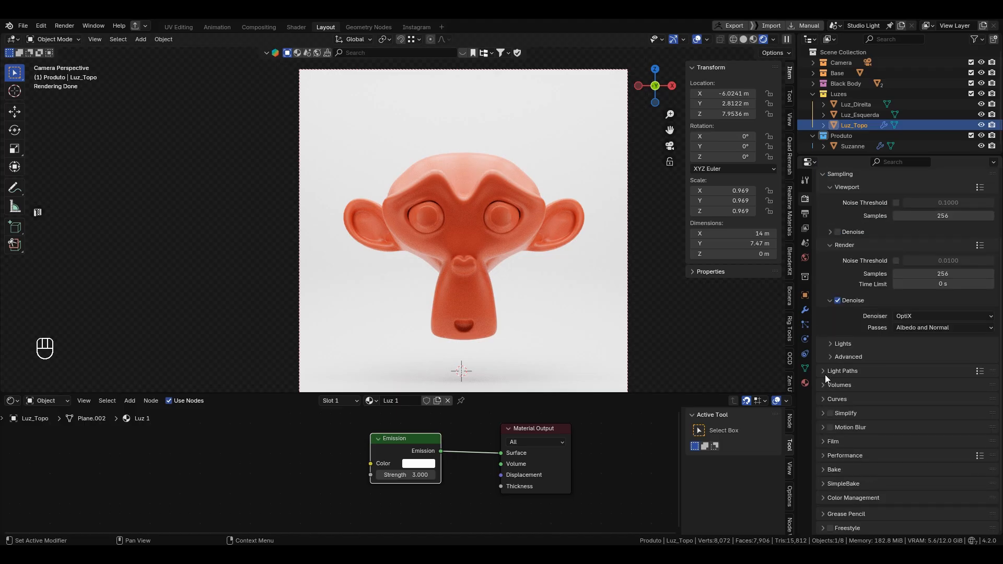
Try the Film settings with Transparent turned off while viewing the whole studio, enable it again, and collapse the Film settings
click(833, 443)
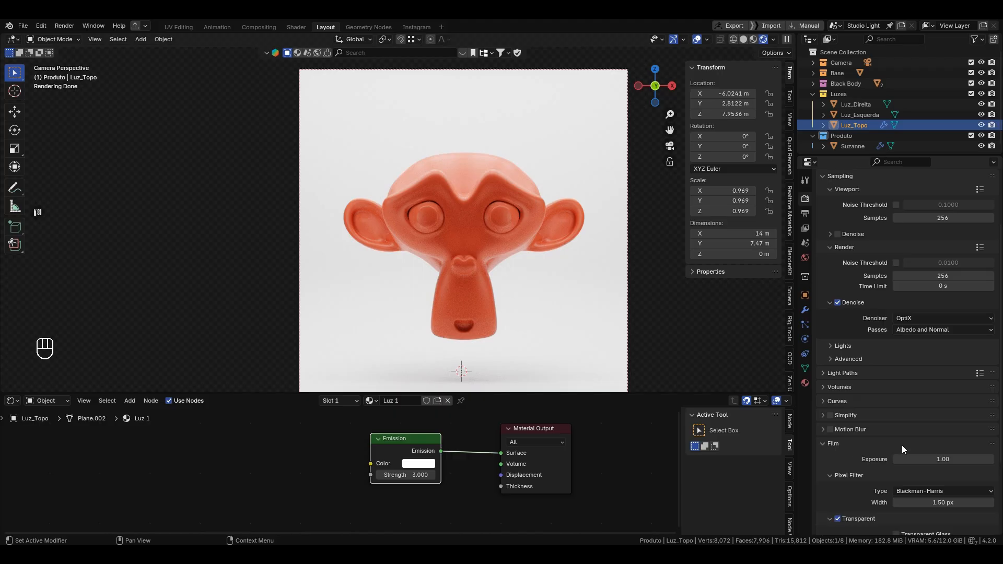
scroll(910, 449, down, 3)
scroll(503, 259, down, 2)
scroll(582, 274, down, 2)
middle_drag(581, 274, 535, 275)
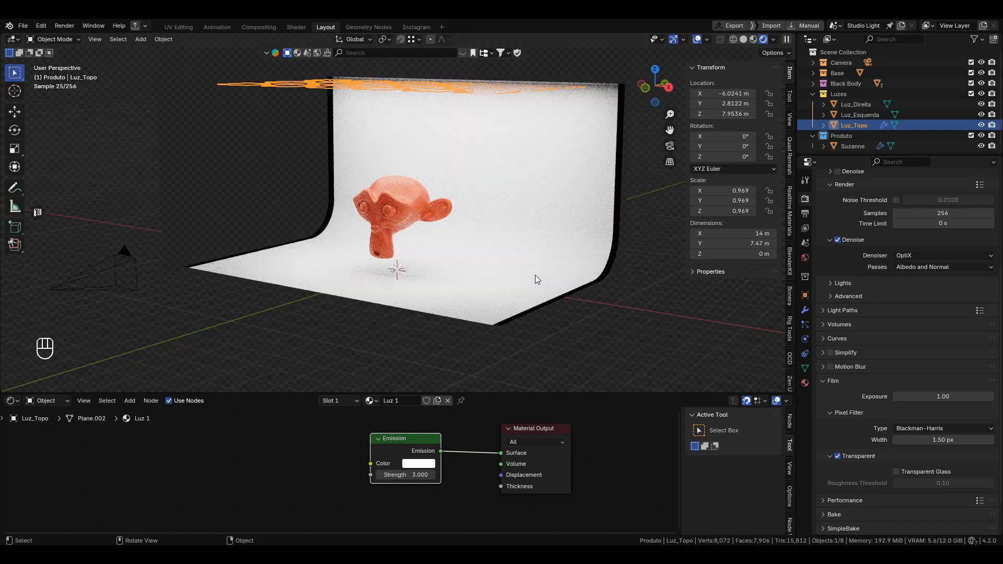
click(838, 456)
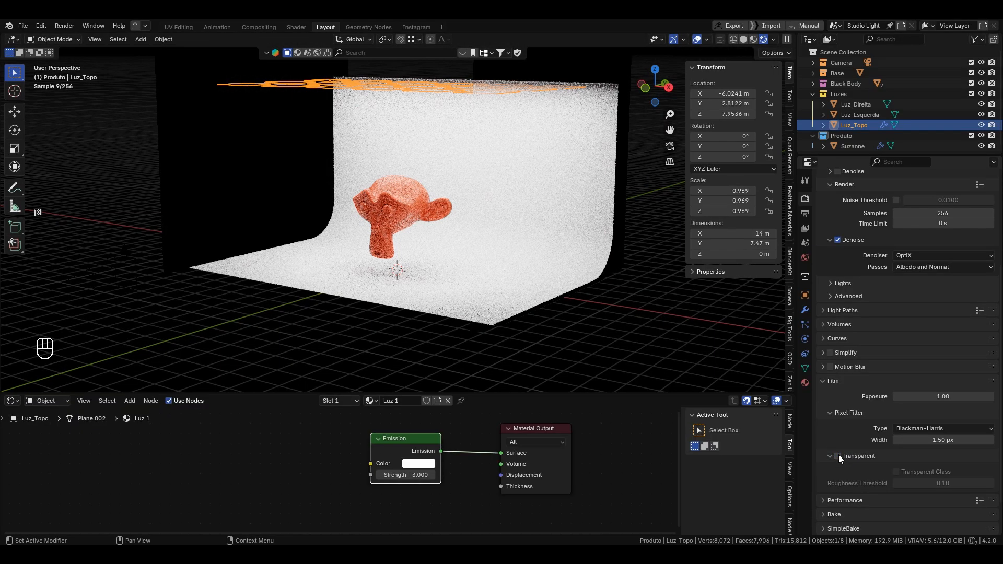
scroll(422, 184, down, 4)
middle_drag(418, 190, 575, 185)
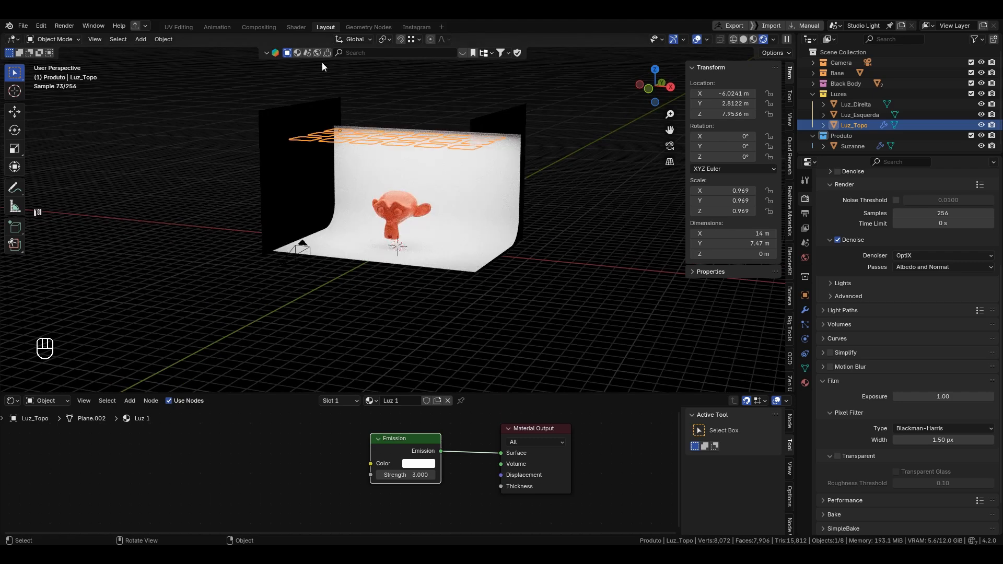
click(838, 455)
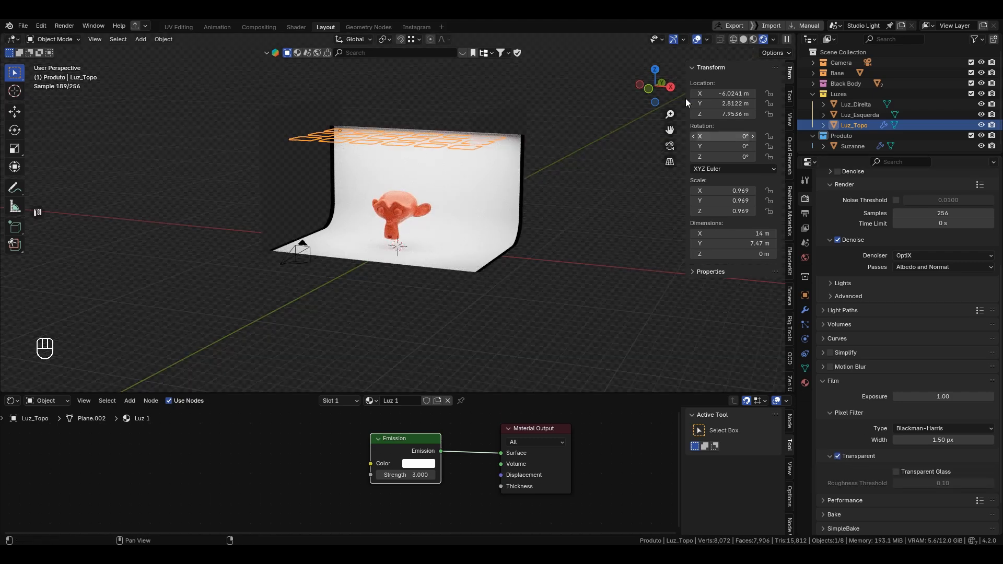
scroll(407, 162, up, 5)
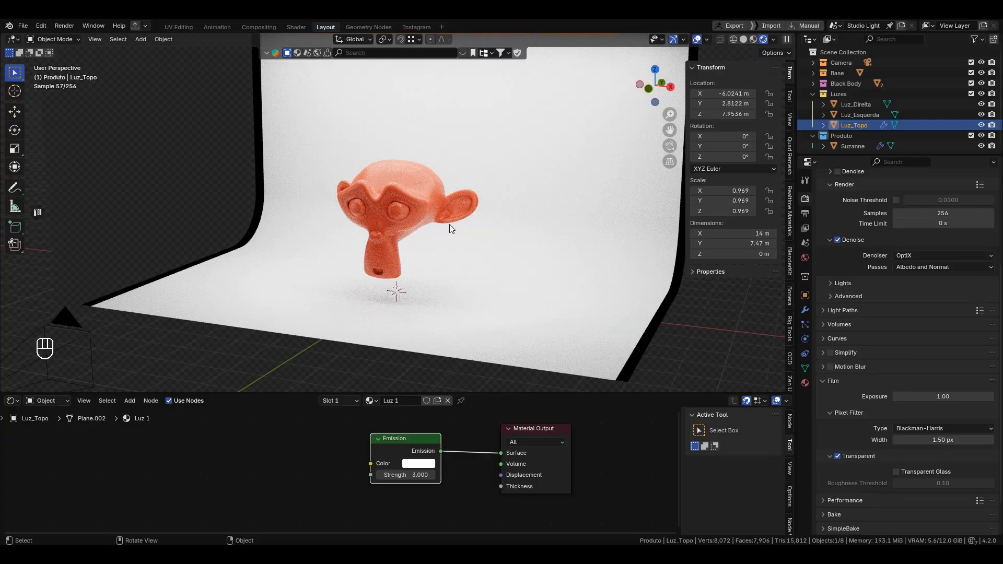
click(819, 382)
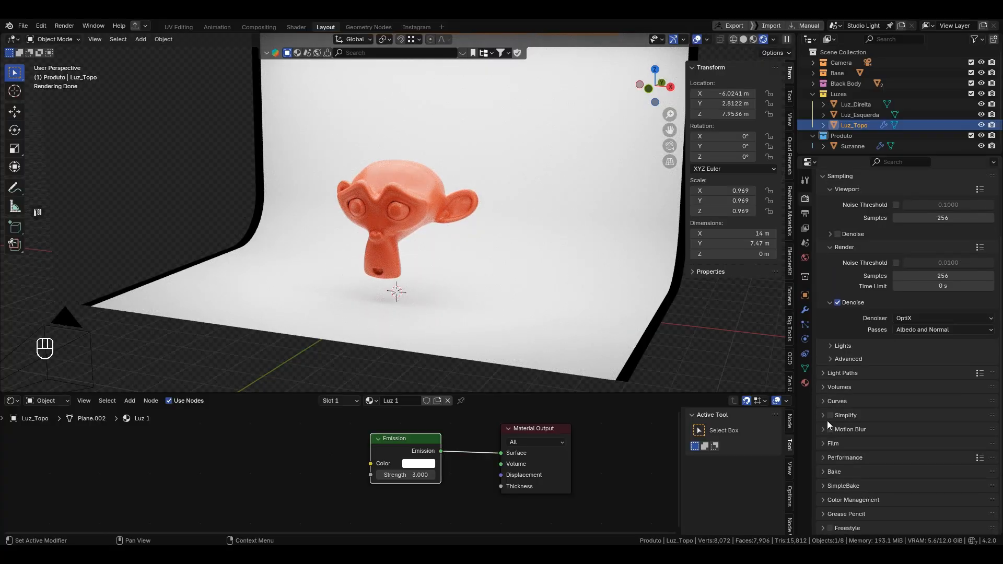
click(820, 400)
click(820, 400)
click(823, 387)
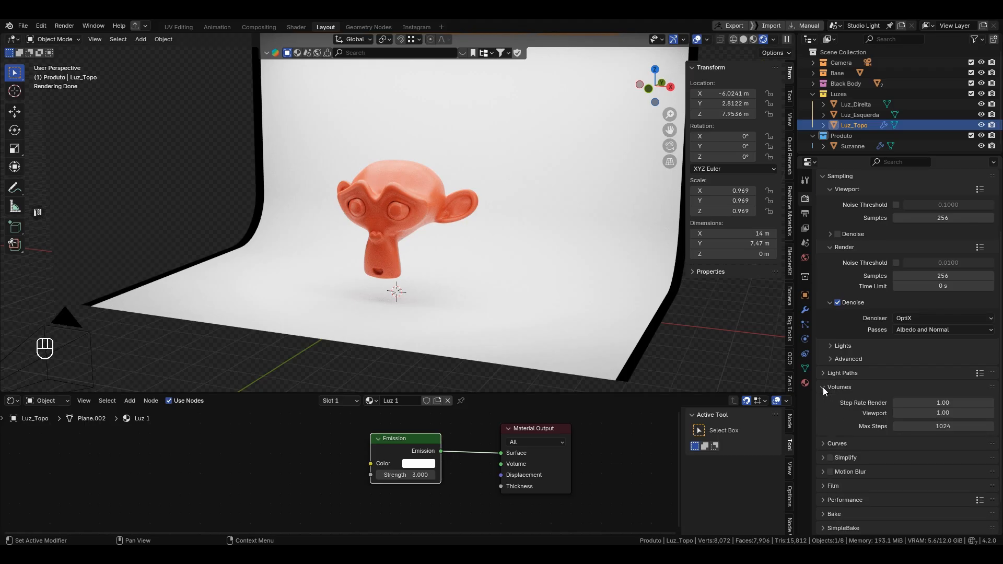
click(822, 387)
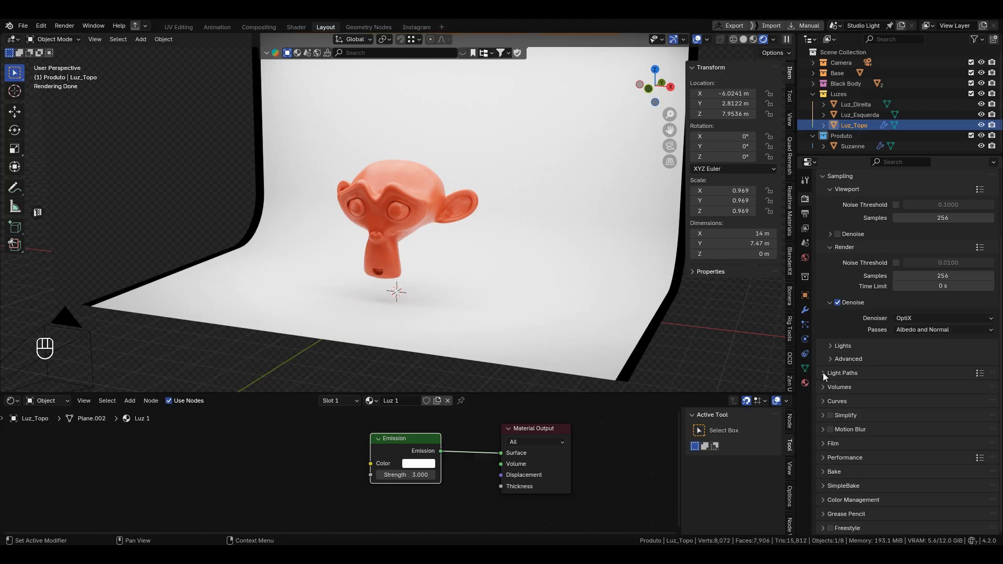
Expand the Light Paths render settings to show the max bounces, clamping and caustics options
click(823, 372)
scroll(882, 418, down, 3)
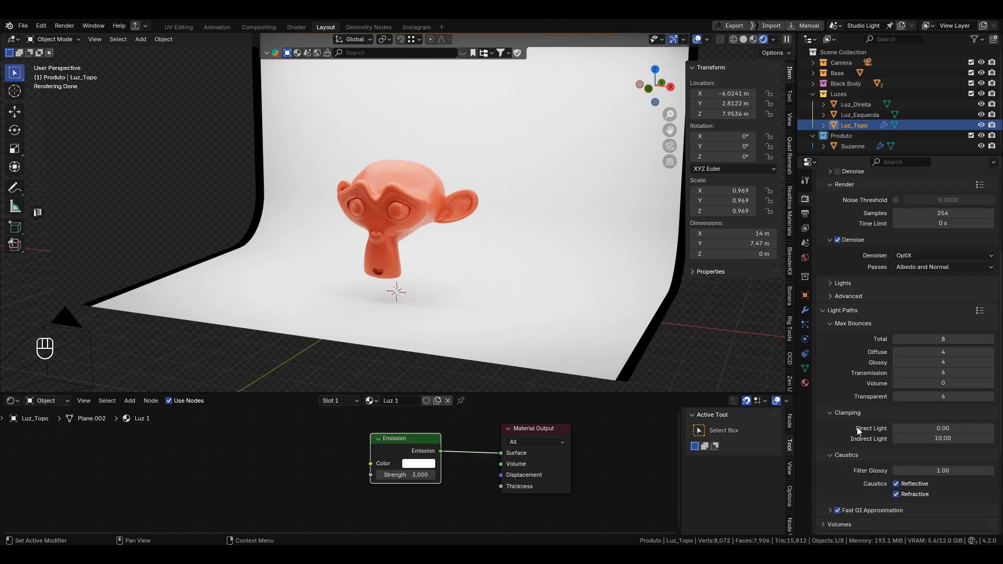
scroll(869, 420, down, 3)
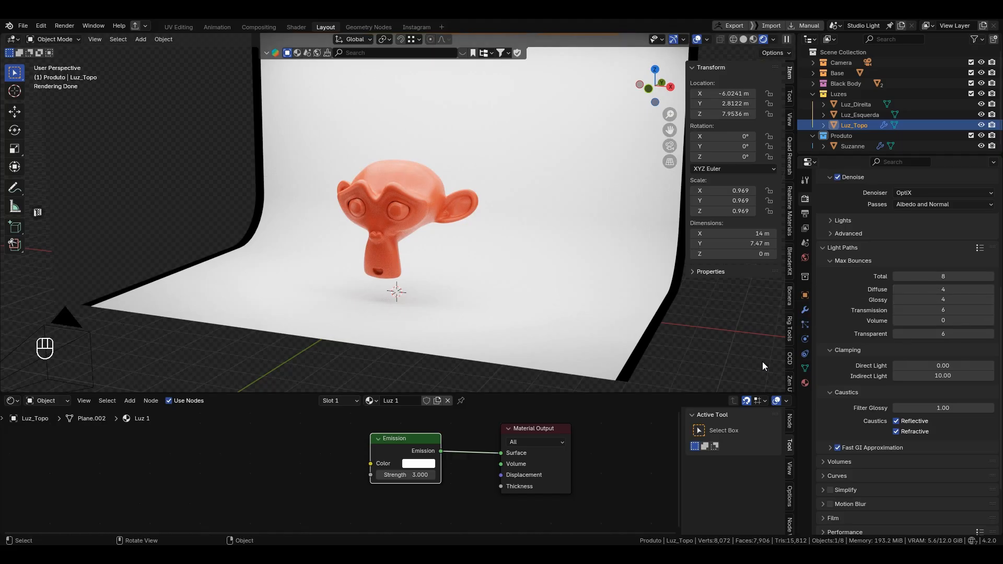
Select the Suzanne head and view it straight from the front
click(432, 199)
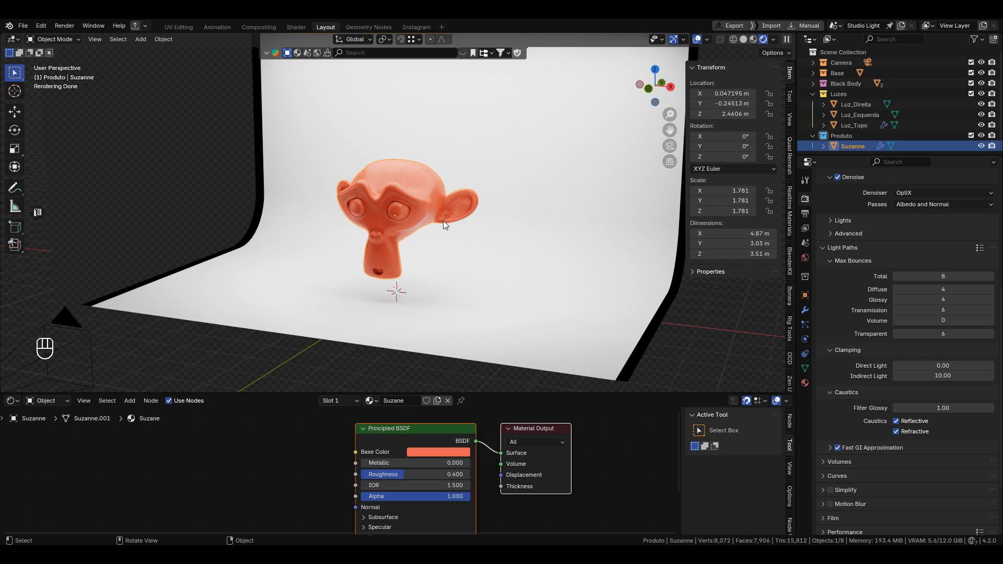
scroll(415, 233, up, 1)
middle_drag(408, 236, 441, 231)
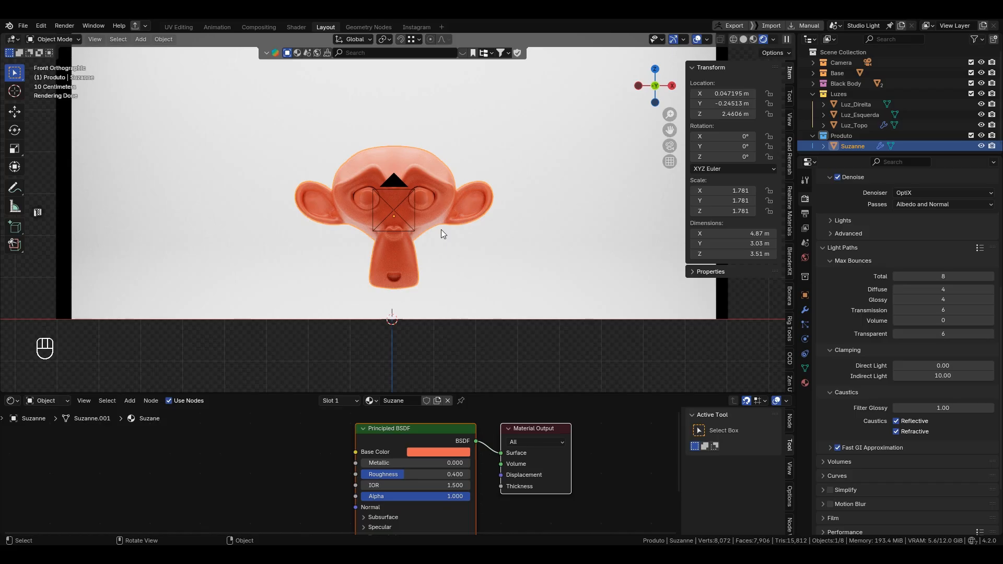
Annotate three rows of three circles with bounce lines between them beside the head, and erase the annotations
key(d)
key(d)
key(d)
key(d)
drag(541, 168, 634, 158)
mouse_move(555, 205)
mouse_down()
mouse_move(613, 216)
mouse_move(602, 211)
mouse_up()
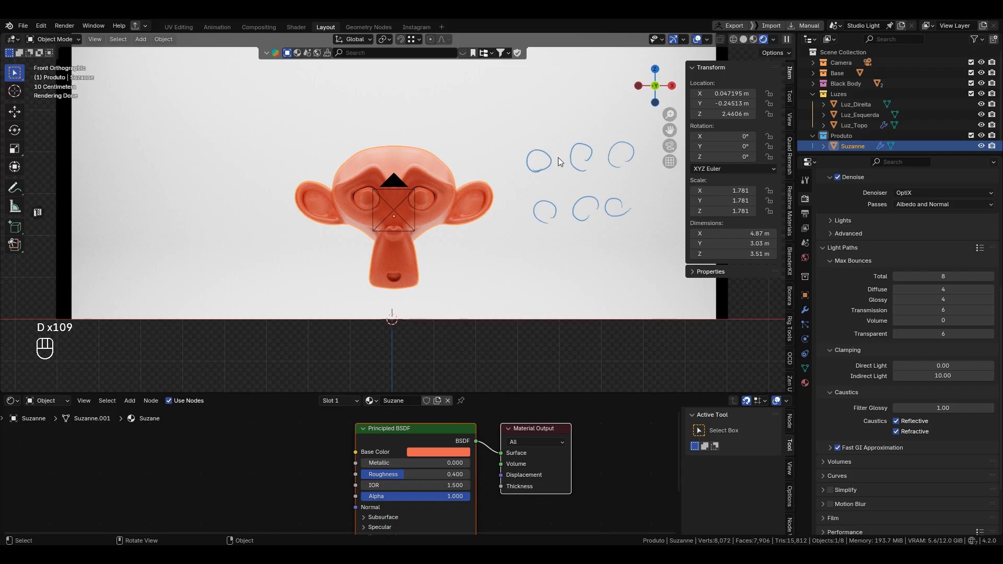
mouse_move(567, 80)
mouse_down()
mouse_move(546, 130)
mouse_move(567, 172)
mouse_move(552, 198)
mouse_move(582, 161)
mouse_move(584, 170)
mouse_up()
mouse_move(583, 177)
mouse_down()
mouse_move(587, 195)
mouse_move(610, 174)
mouse_move(603, 163)
mouse_up()
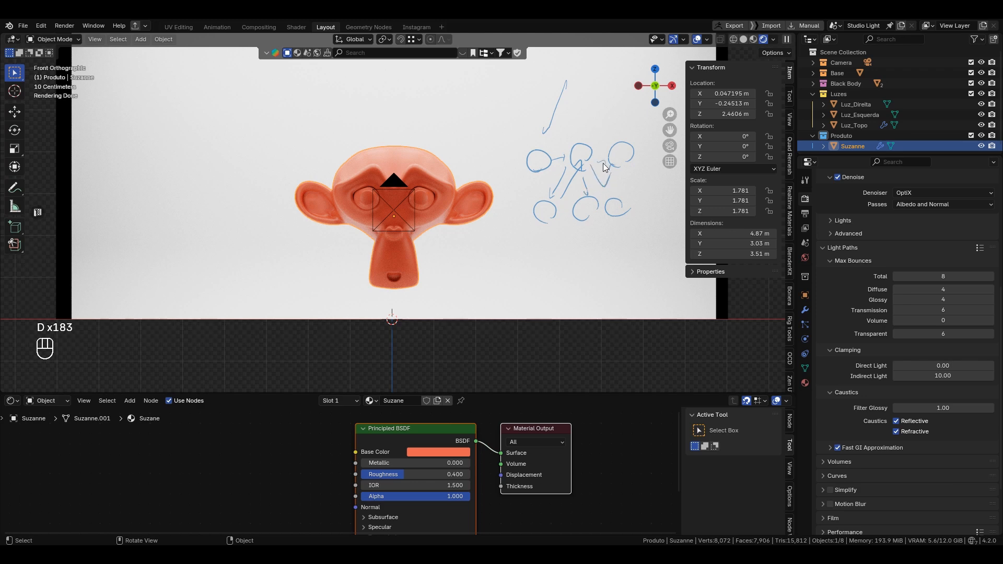
mouse_move(551, 239)
mouse_down()
mouse_move(555, 249)
mouse_move(617, 240)
mouse_up()
mouse_move(570, 194)
mouse_down()
mouse_move(560, 236)
mouse_move(604, 227)
mouse_up()
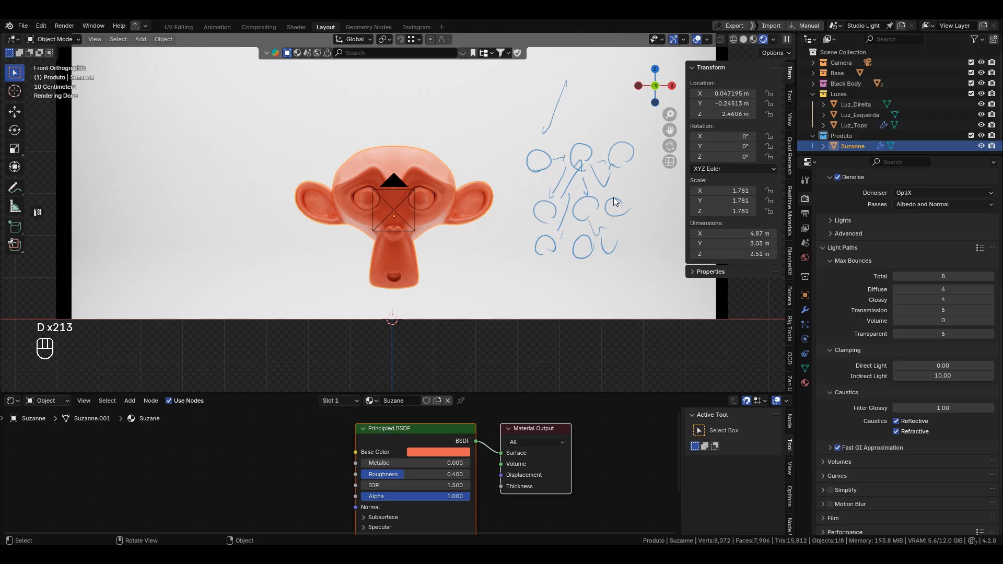
mouse_move(615, 201)
right_down()
mouse_move(627, 167)
mouse_move(620, 151)
mouse_move(586, 165)
mouse_move(546, 234)
mouse_move(546, 144)
mouse_move(577, 141)
right_up()
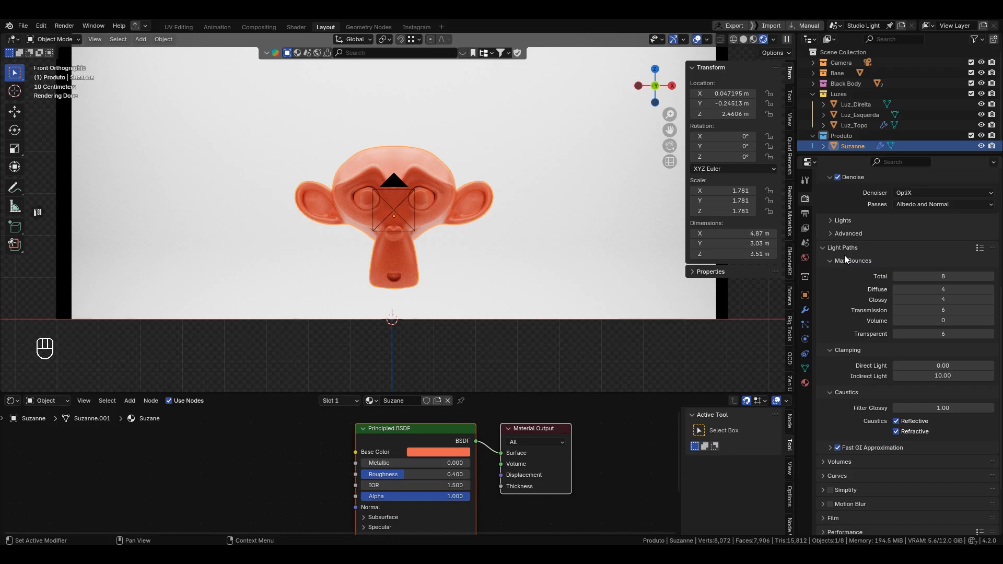
Try 0 and 1 glossy max bounces in the Light Paths settings with the head viewed up close
scroll(443, 182, up, 3)
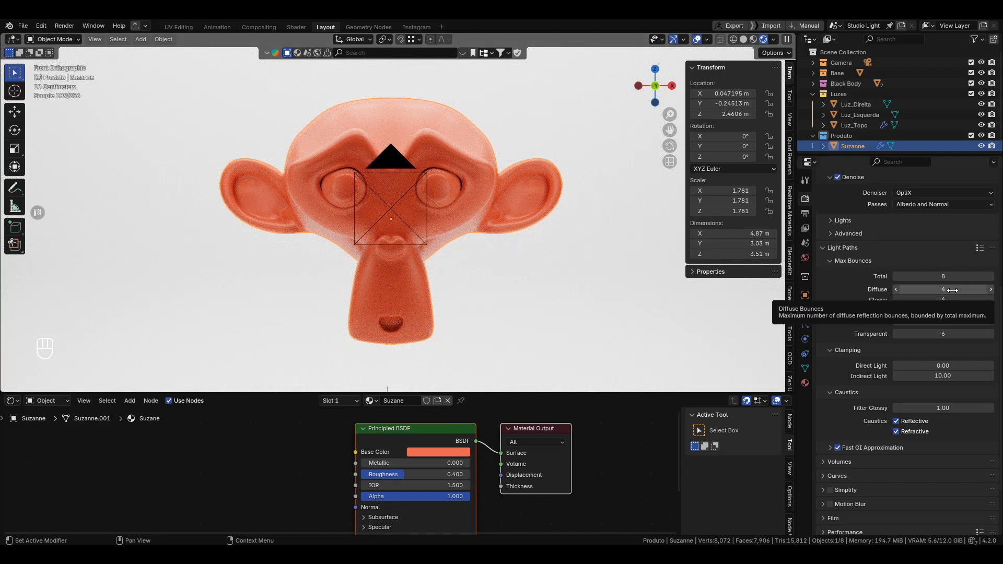
drag(952, 290, 952, 311)
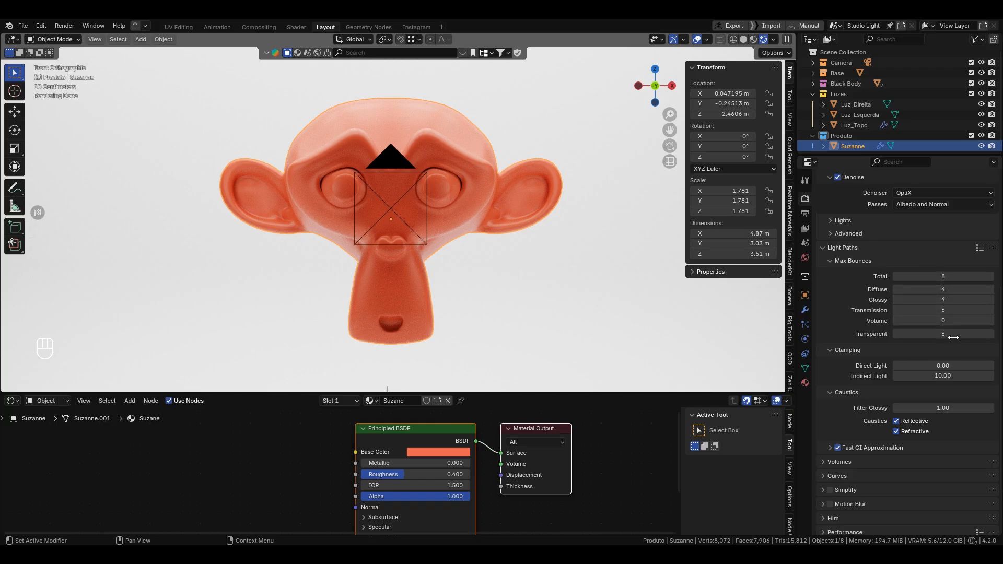
mouse_move(949, 300)
mouse_down()
mouse_move(966, 300)
mouse_move(928, 299)
mouse_move(949, 299)
mouse_up()
scroll(553, 208, up, 2)
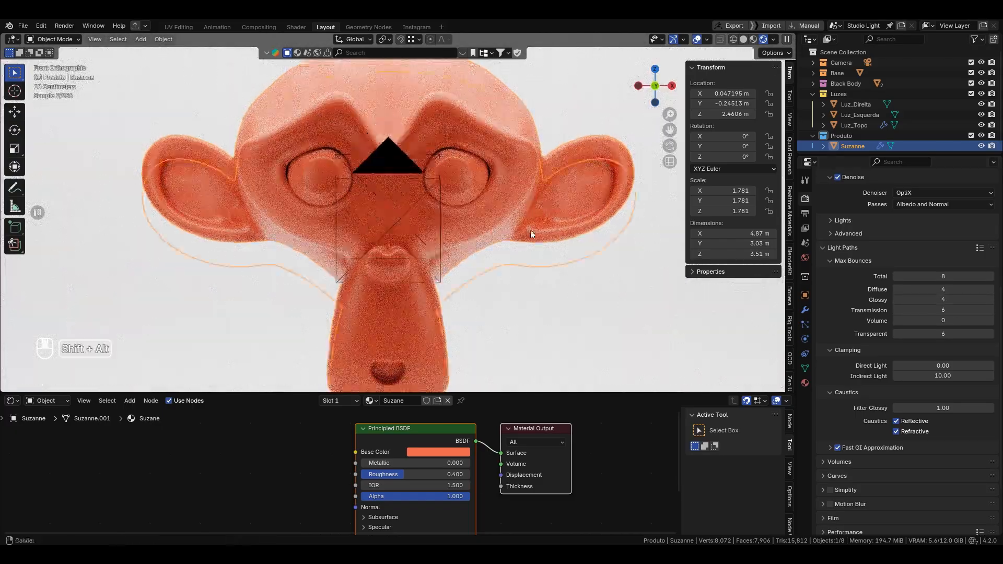
scroll(524, 230, up, 2)
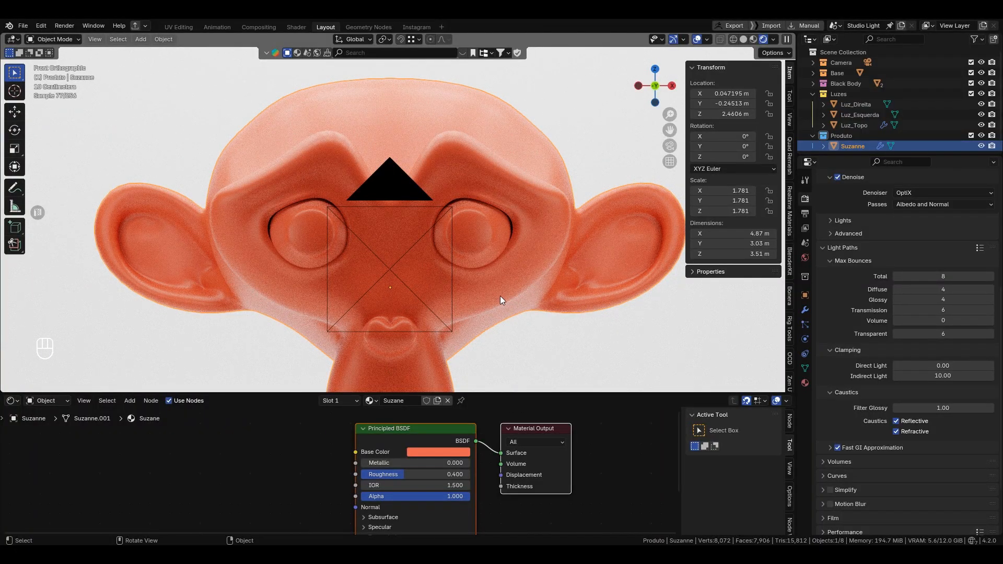
mouse_move(951, 300)
mouse_down()
mouse_move(935, 300)
mouse_move(952, 301)
mouse_up()
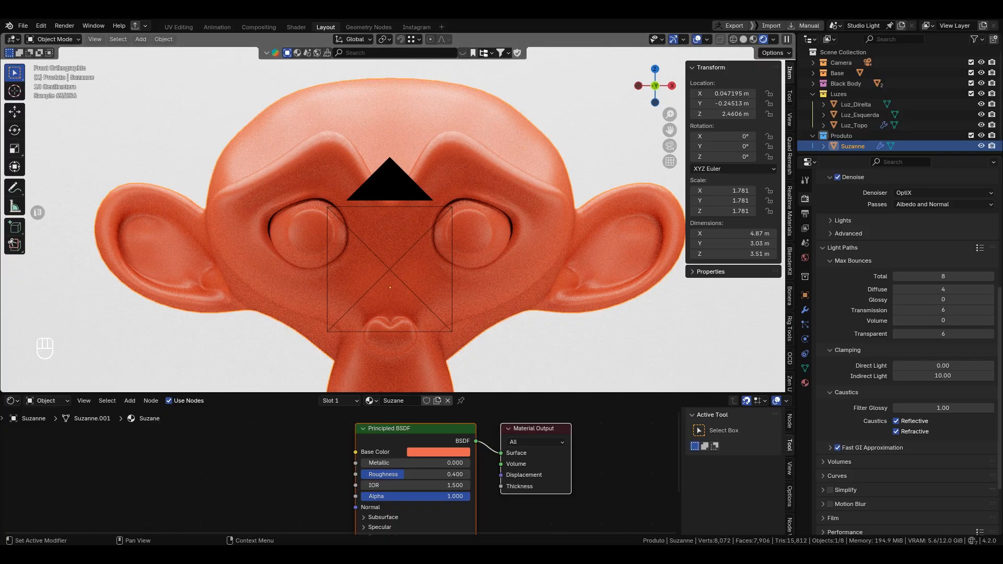
click(992, 301)
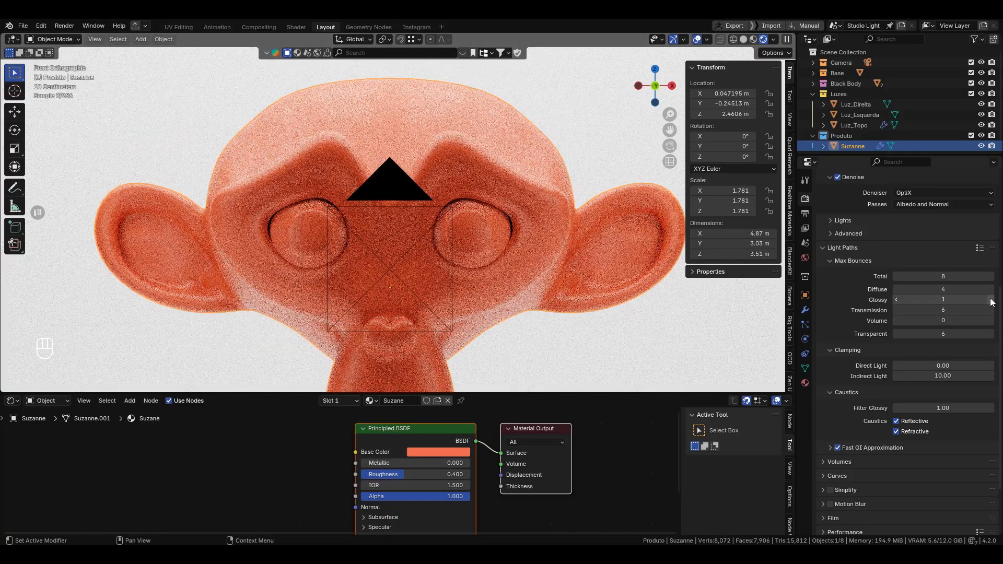
Try 126 glossy max bounces, return the value to 4, and compare both settings with undo and redo
click(977, 300)
text(126)
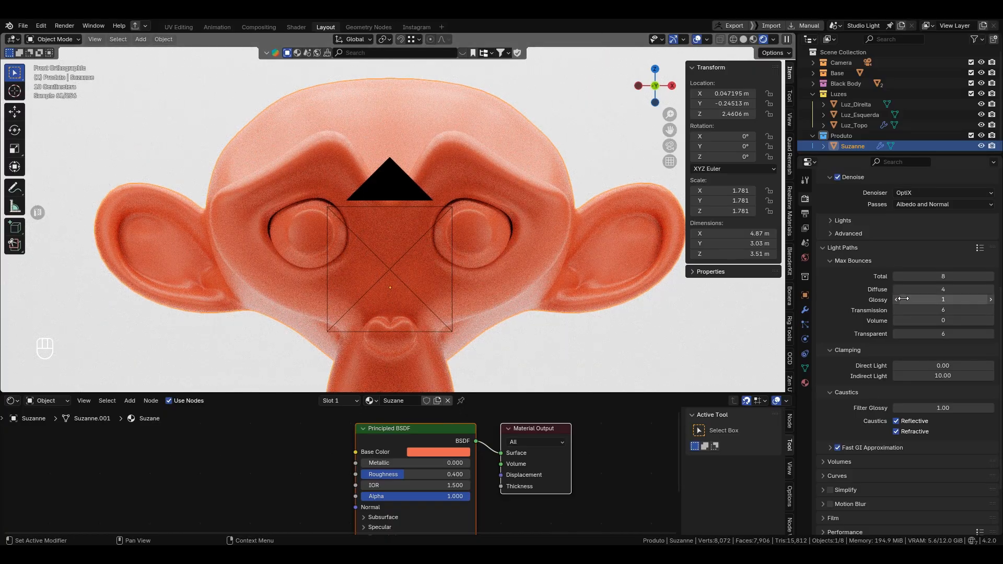
key(Return)
click(911, 300)
text(4)
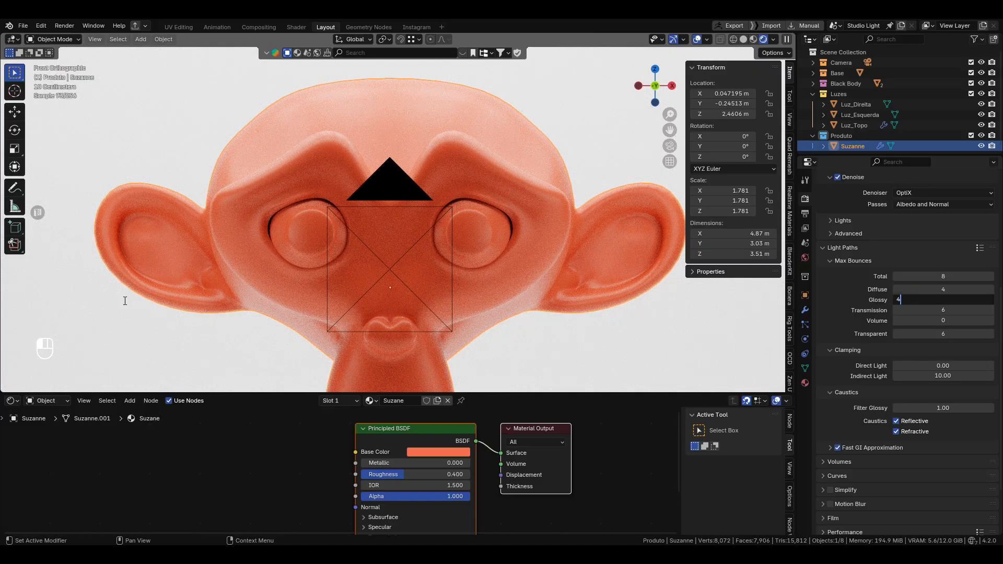
key(Return)
key(ctrl+z)
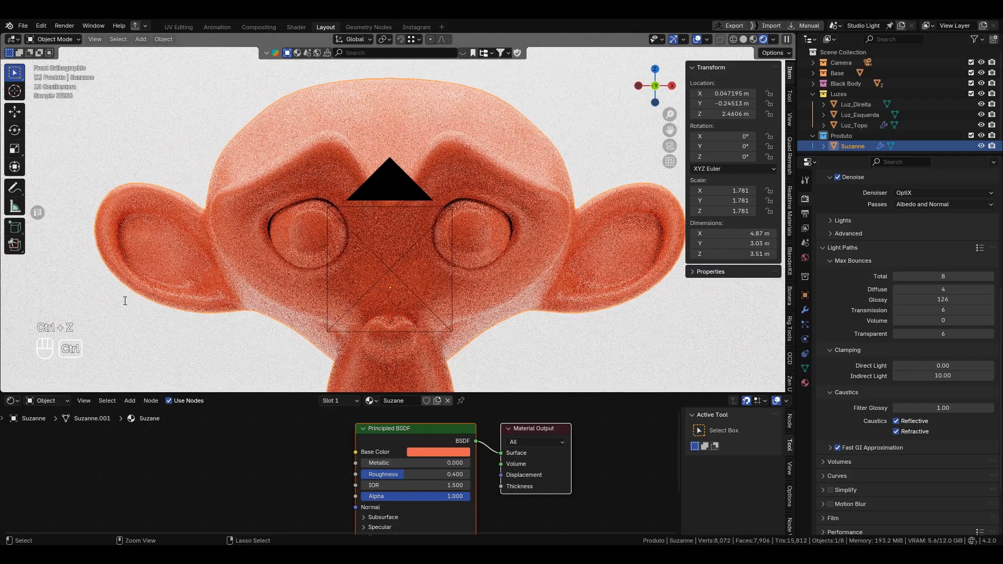
key(ctrl+shift+z)
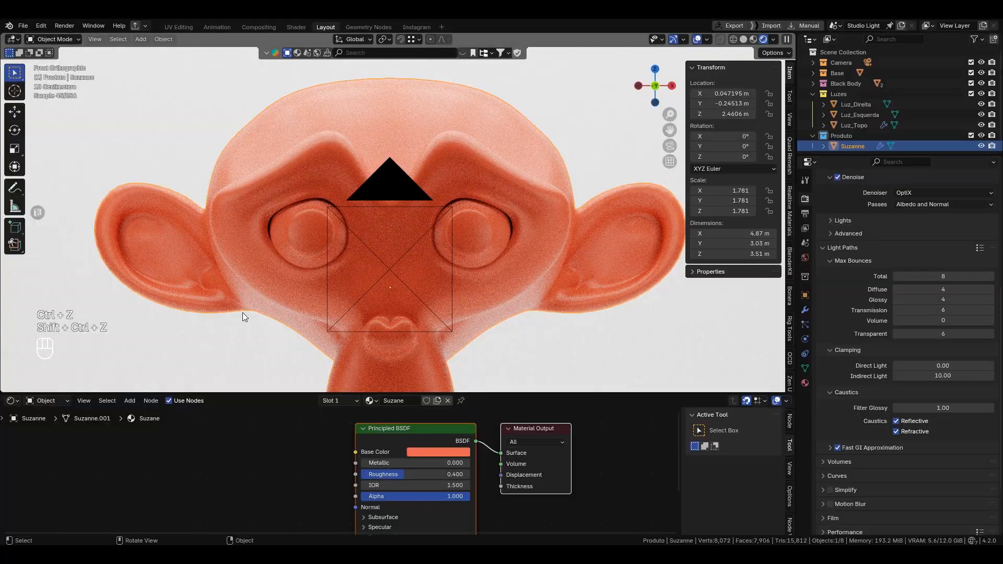
Enlarge the shader editor and bring Suzanne's whole Principled BSDF node into view
scroll(395, 276, down, 3)
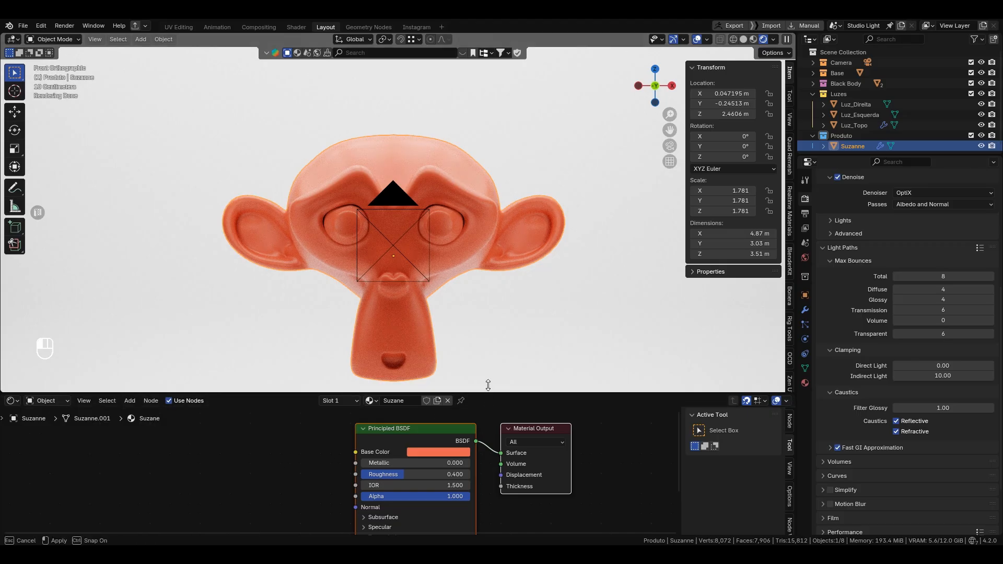
drag(472, 393, 470, 340)
middle_drag(410, 470, 410, 417)
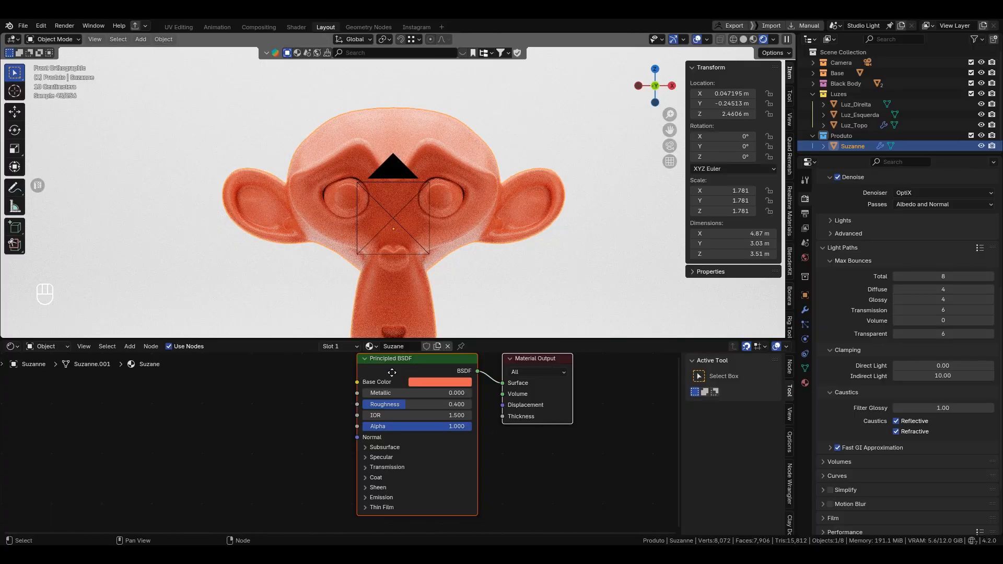
Try a Transmission Weight of 1.000 and a Roughness of 0.168 on Suzanne's Principled BSDF
middle_drag(404, 380, 396, 387)
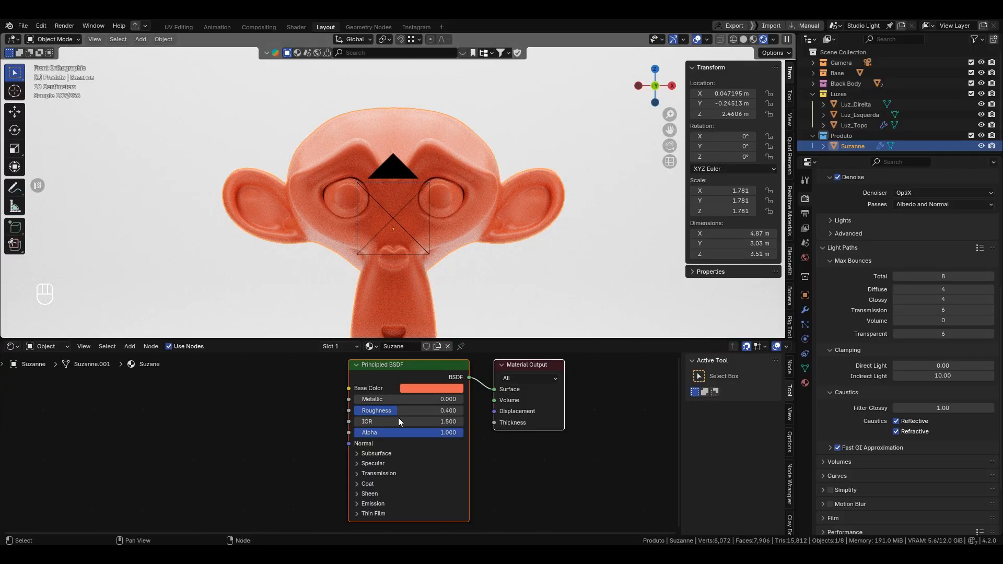
click(359, 472)
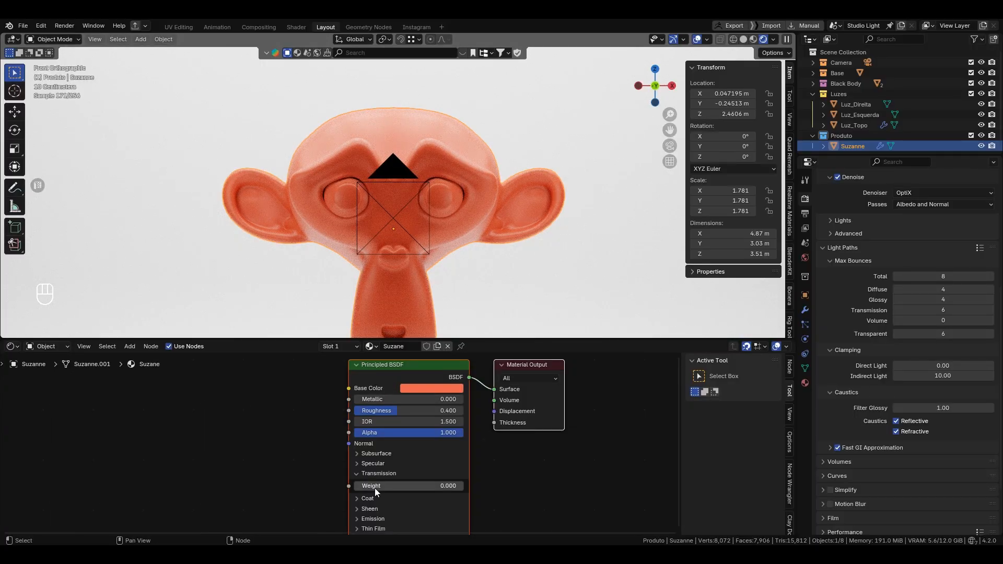
drag(371, 487, 480, 487)
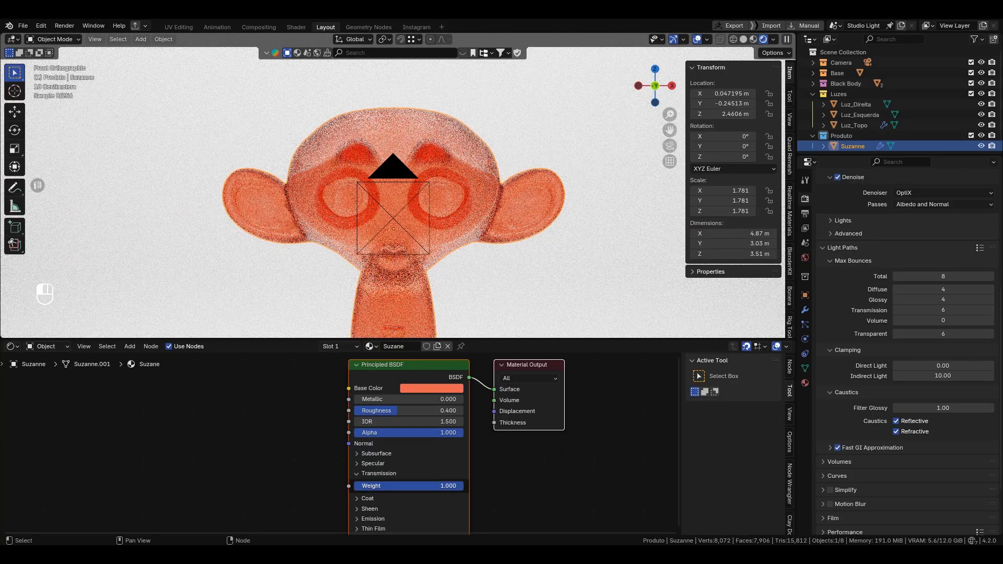
scroll(476, 243, up, 2)
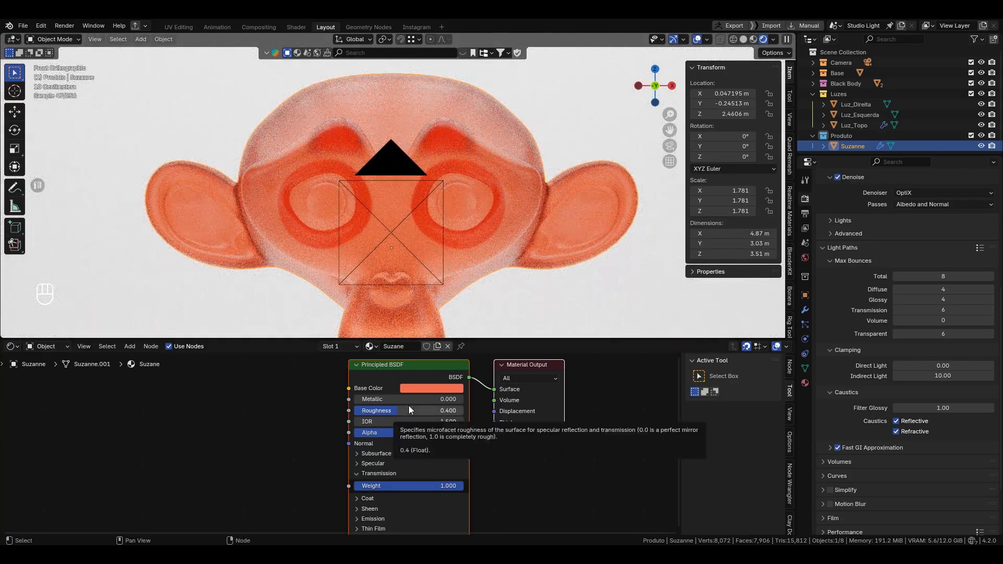
drag(409, 410, 381, 410)
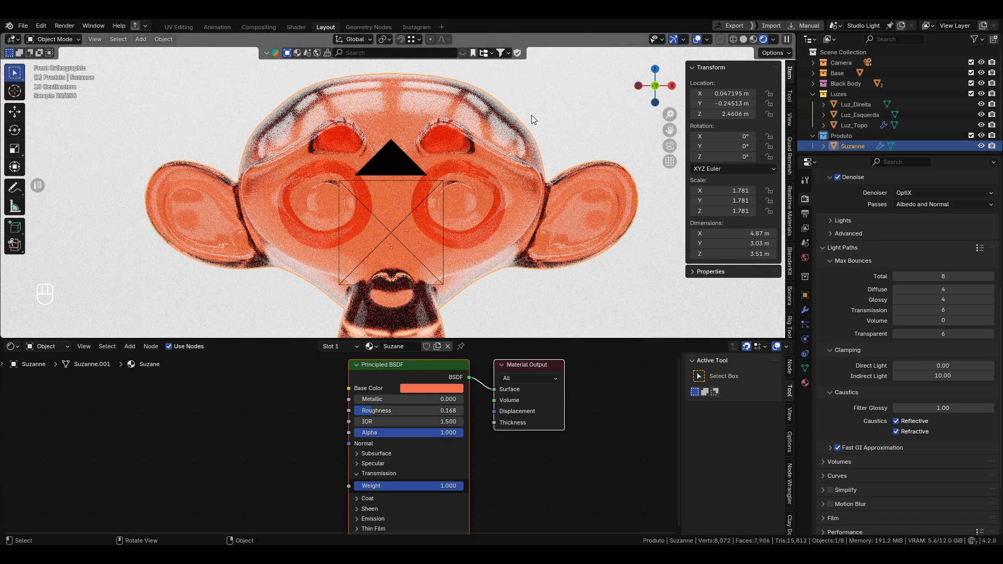
scroll(597, 196, down, 1)
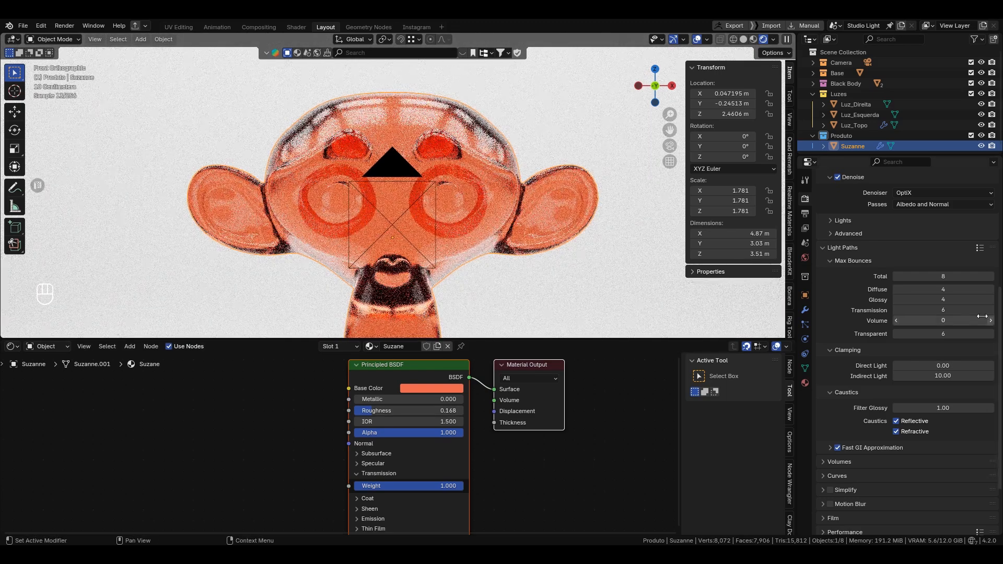
Set the Transmission max bounces to 0 and raise the value one bounce at a time back to 6
drag(961, 310, 930, 311)
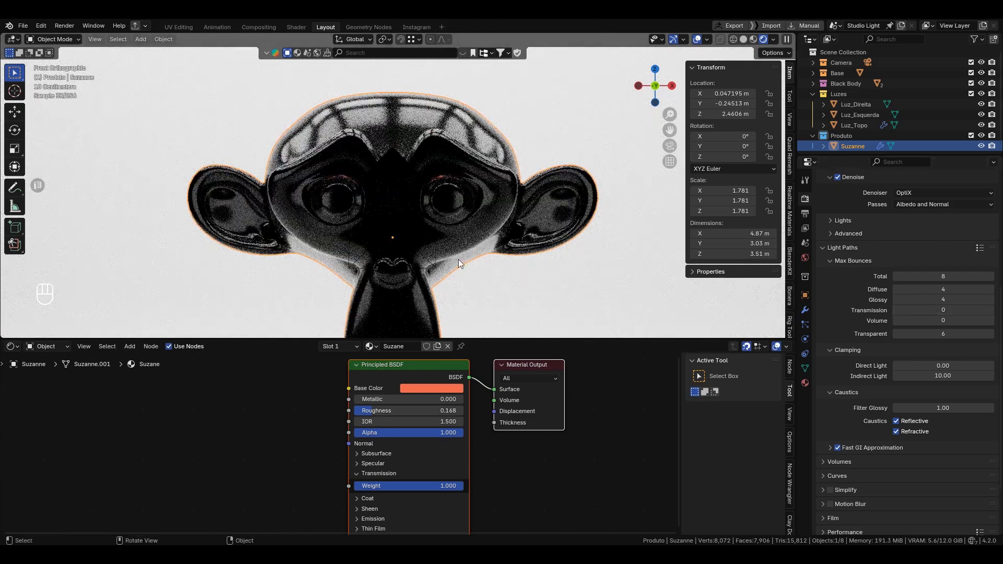
click(990, 310)
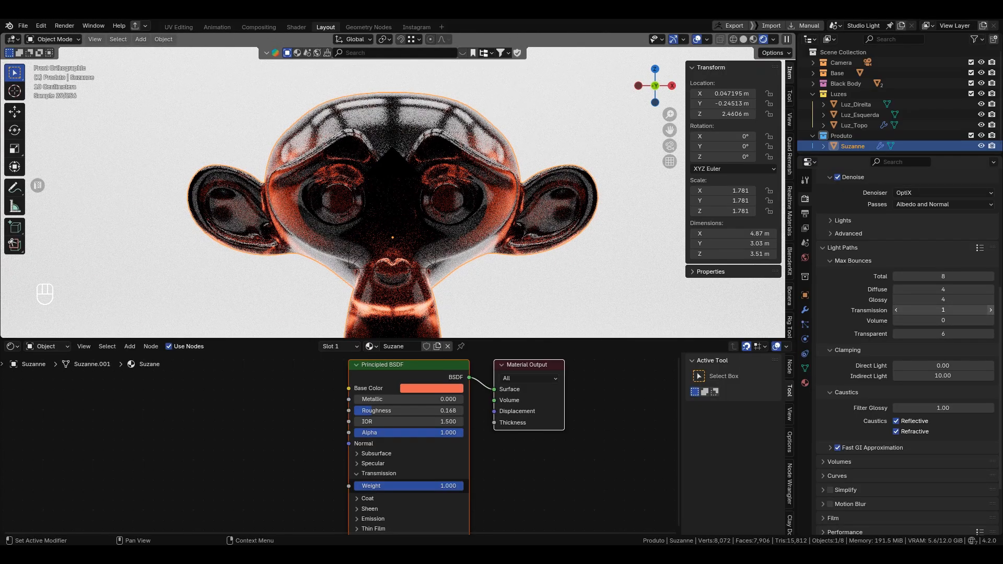
click(990, 310)
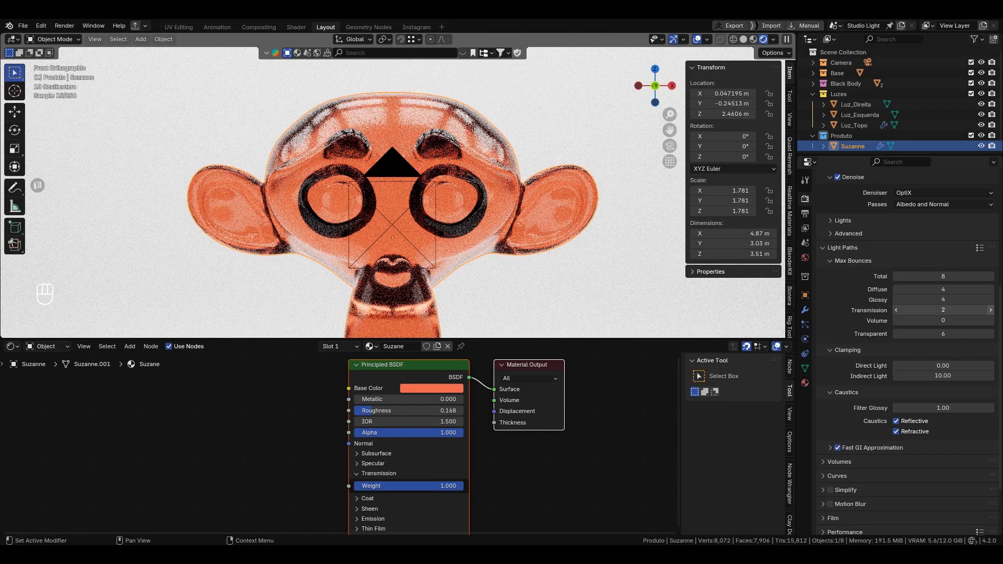
click(990, 310)
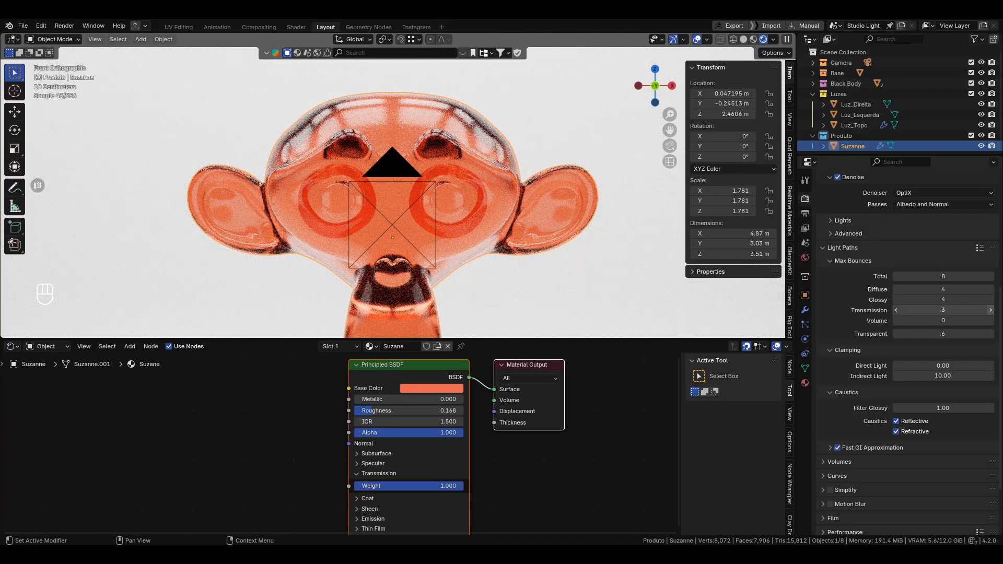
click(990, 310)
click(990, 310)
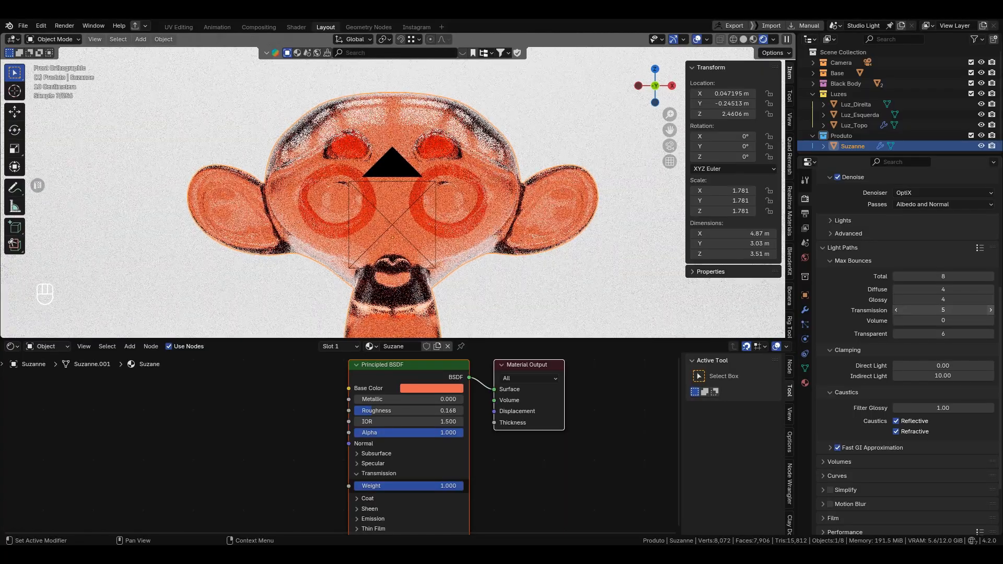
click(990, 310)
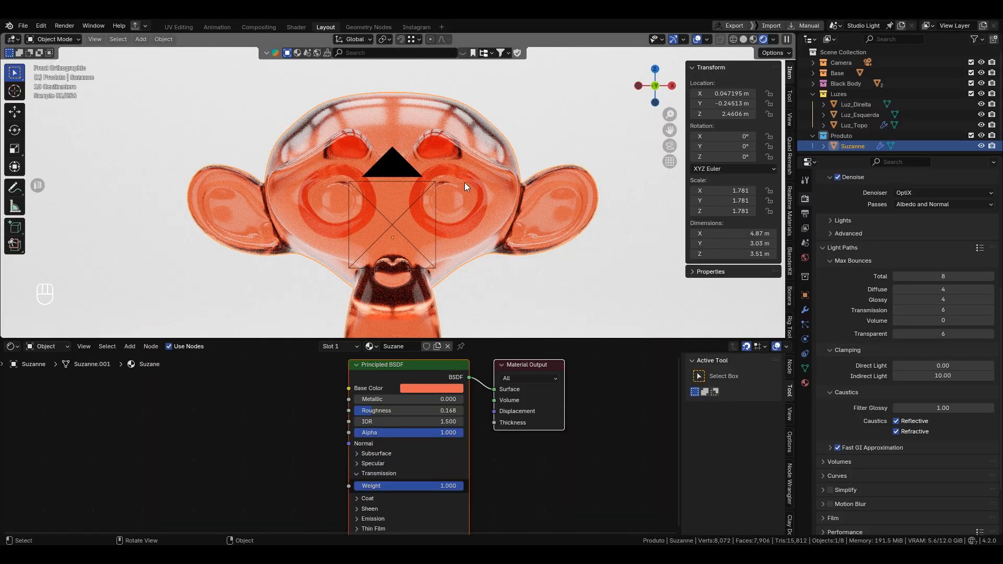
Create three overlapping duplicates of Suzanne in front view, freely rotating each copy to a different angle
key(shift+d)
key(r)
key(r)
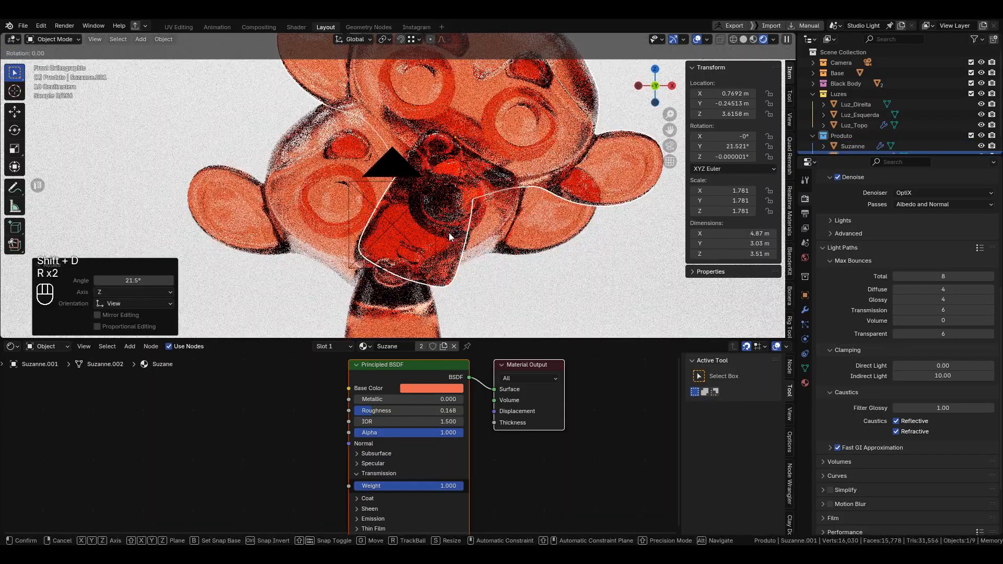
click(460, 238)
key(shift+d)
click(484, 240)
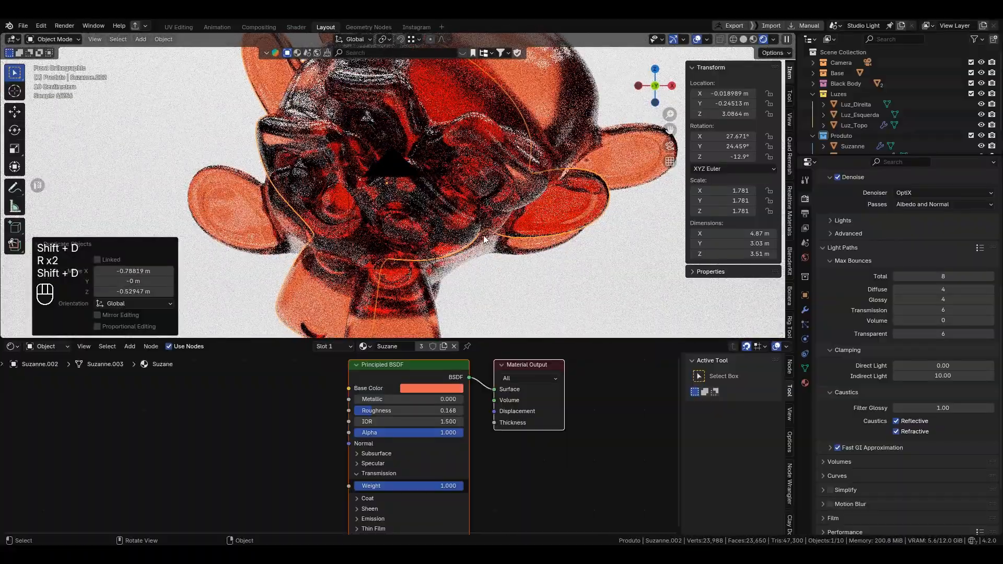
key(r)
key(r)
click(465, 167)
key(shift+d)
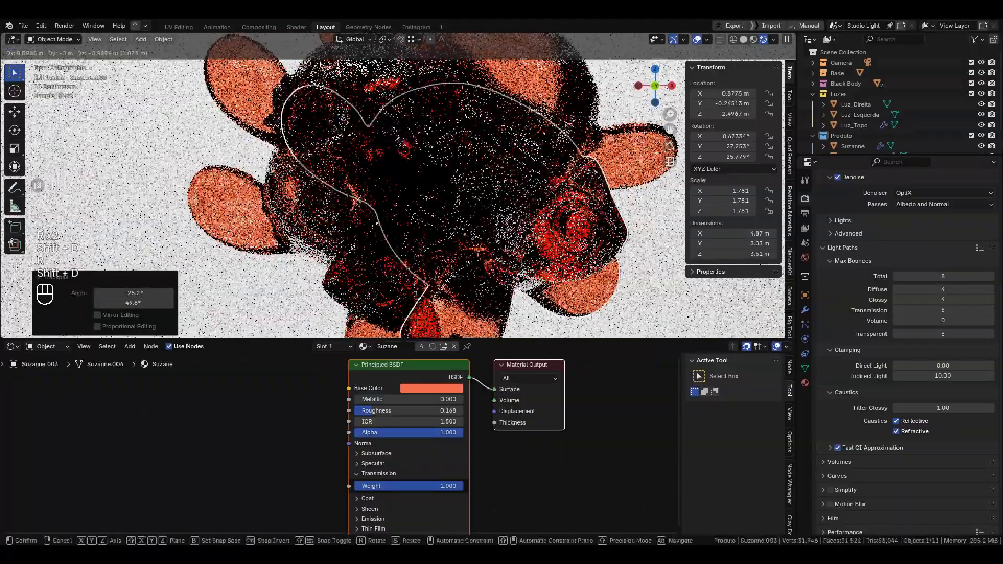
click(474, 205)
key(r)
key(r)
click(413, 124)
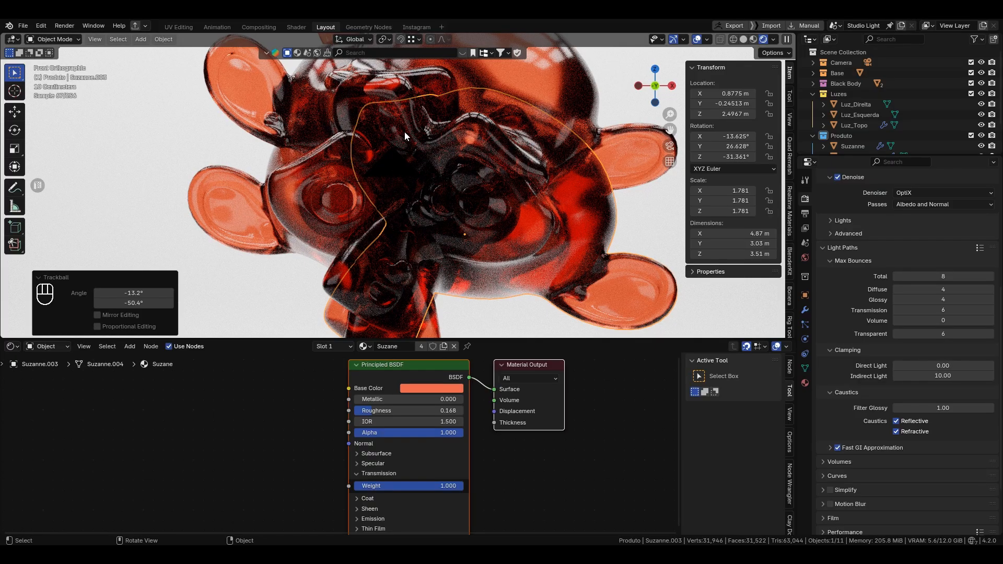
Undo and redo the third Suzanne copy to compare how the overlapping transmissive heads render
key(ctrl+z)
key(ctrl+z)
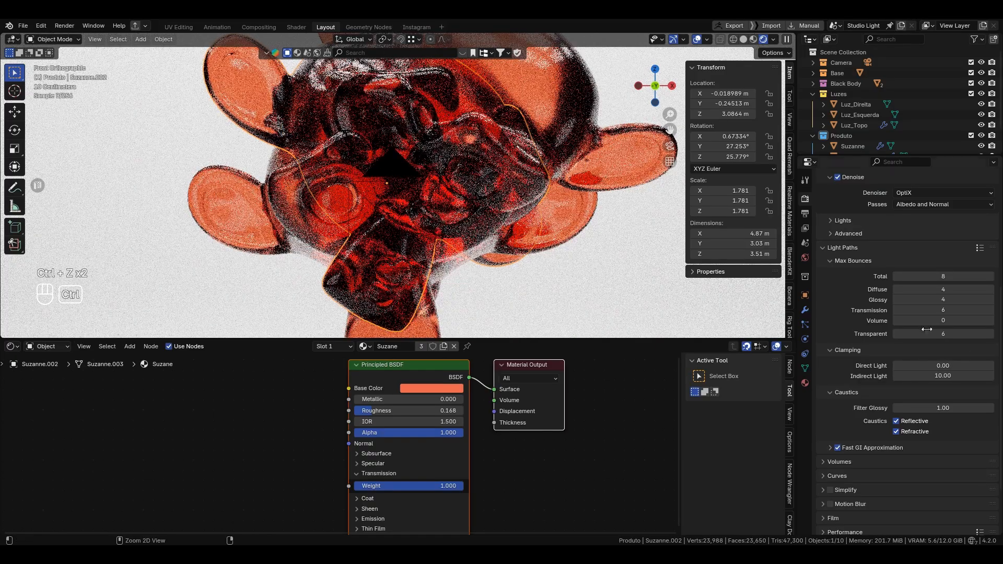
key(ctrl+shift+z)
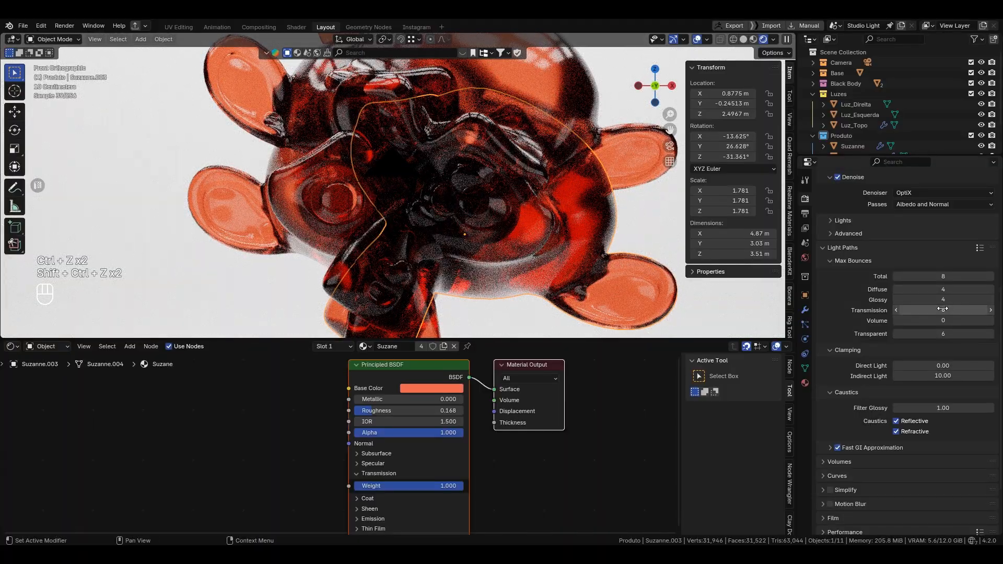
mouse_move(945, 310)
mouse_down()
mouse_move(985, 310)
mouse_move(945, 310)
mouse_up()
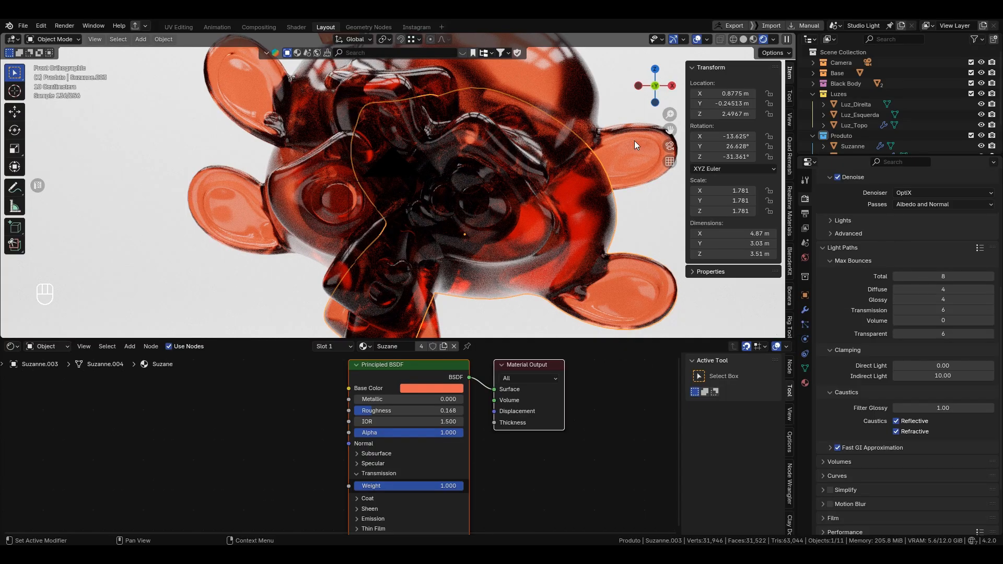
Undo the Suzanne copies, the transmission bounce trials, and the material's Roughness and Transmission Weight changes
key(ctrl+z)
key(ctrl+z)
key(ctrl+z)
key(ctrl+z)
key(ctrl+z)
key(ctrl+z)
key(ctrl+z)
key(ctrl+z)
key(ctrl+z)
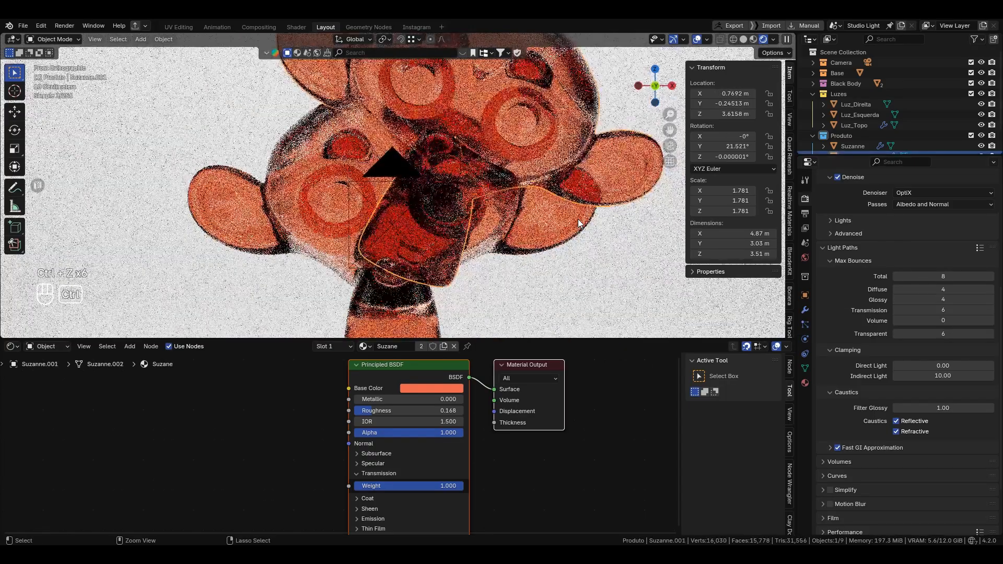
key(ctrl+z)
key(ctrl+z)
key(ctrl+z)
key(ctrl+z)
key(ctrl+z)
key(ctrl+z)
key(ctrl+z)
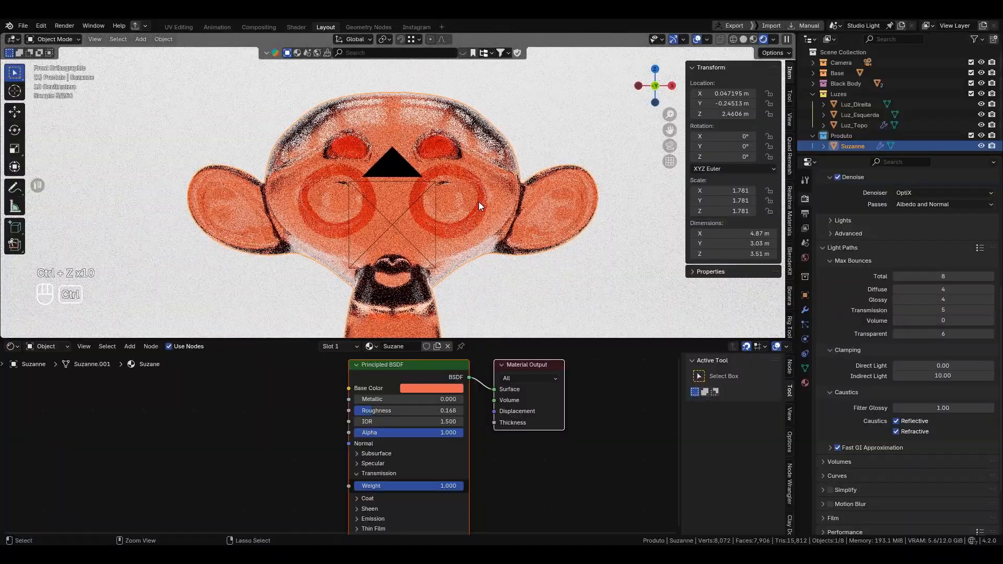
key(ctrl+z)
key(ctrl+z)
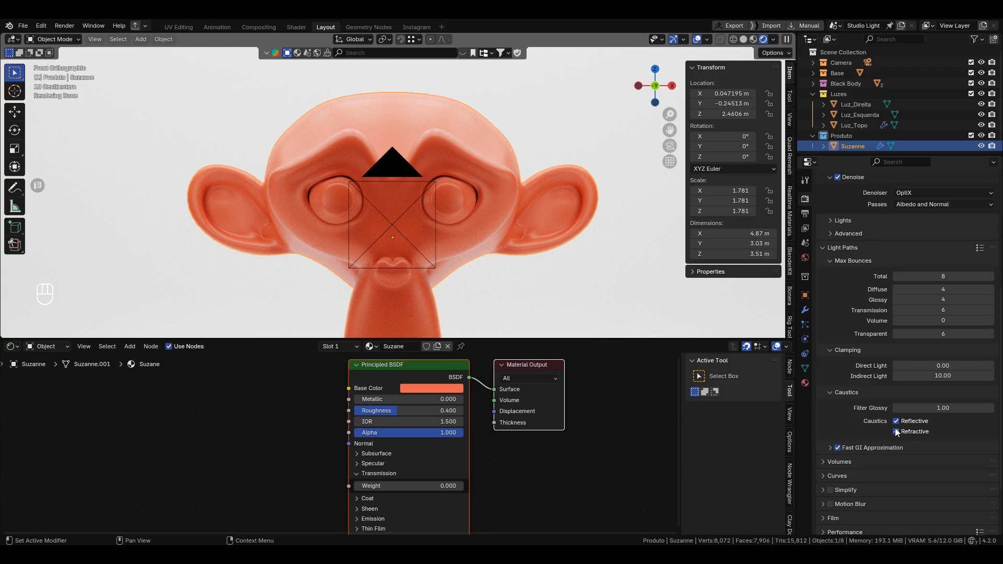
Compare Suzanne's render with Fast GI Approximation on and off, and leave the option disabled
click(831, 448)
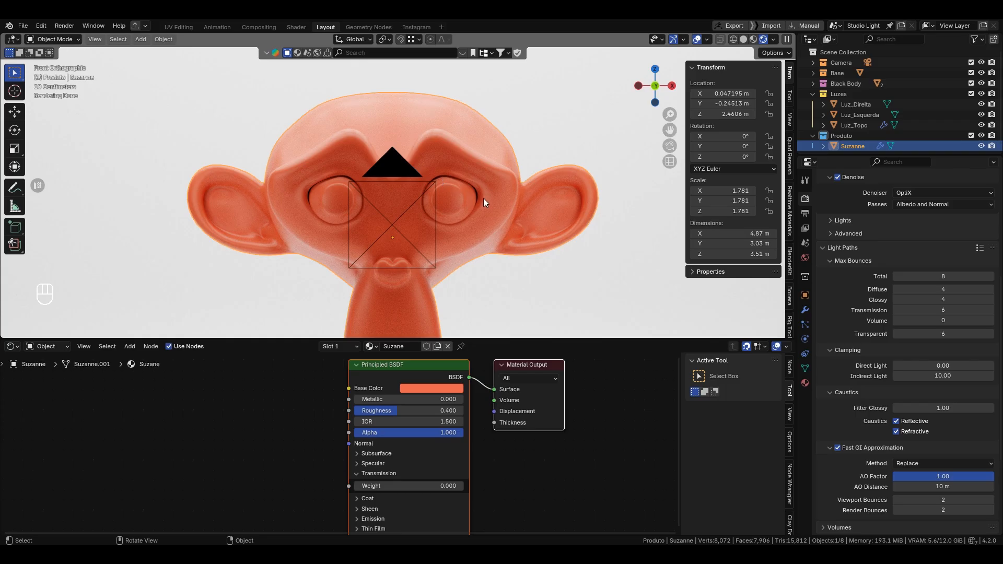
click(837, 449)
click(836, 449)
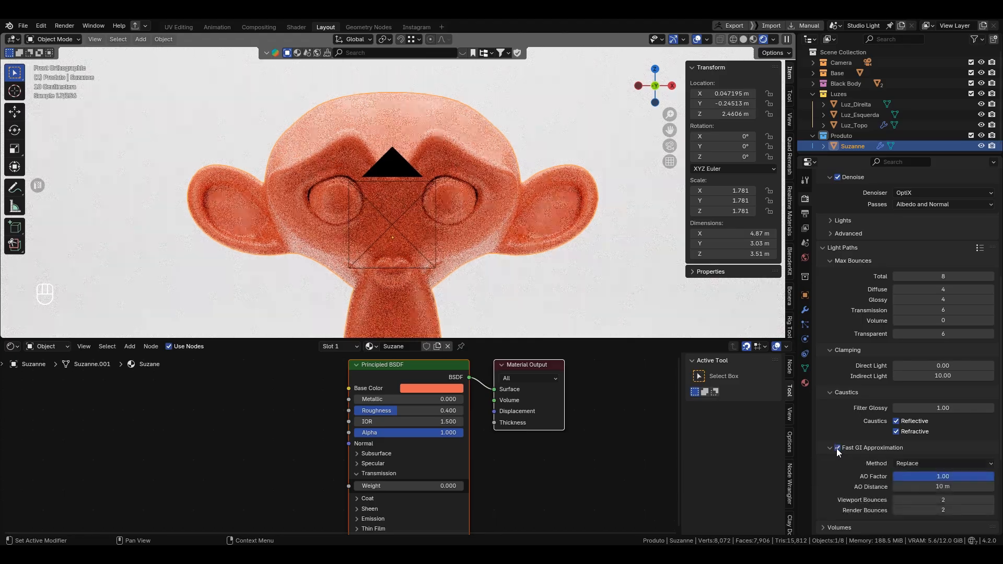
click(836, 449)
click(836, 448)
click(837, 448)
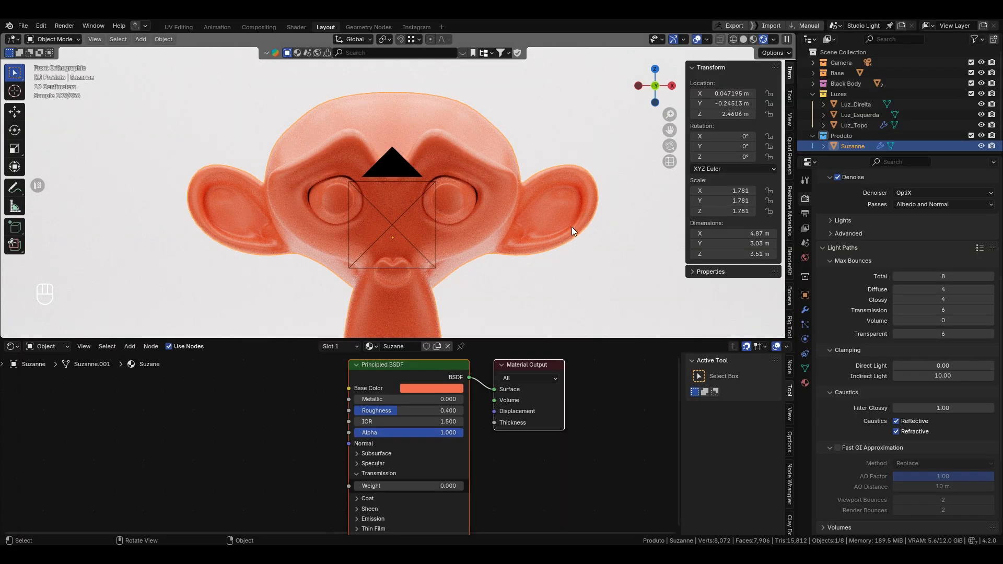
click(838, 448)
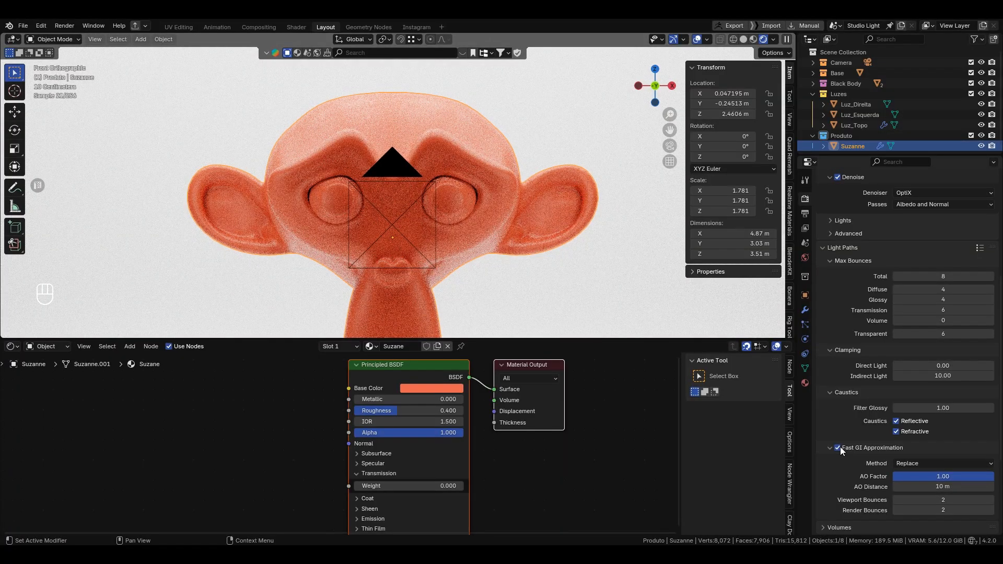
click(837, 448)
click(838, 447)
click(836, 448)
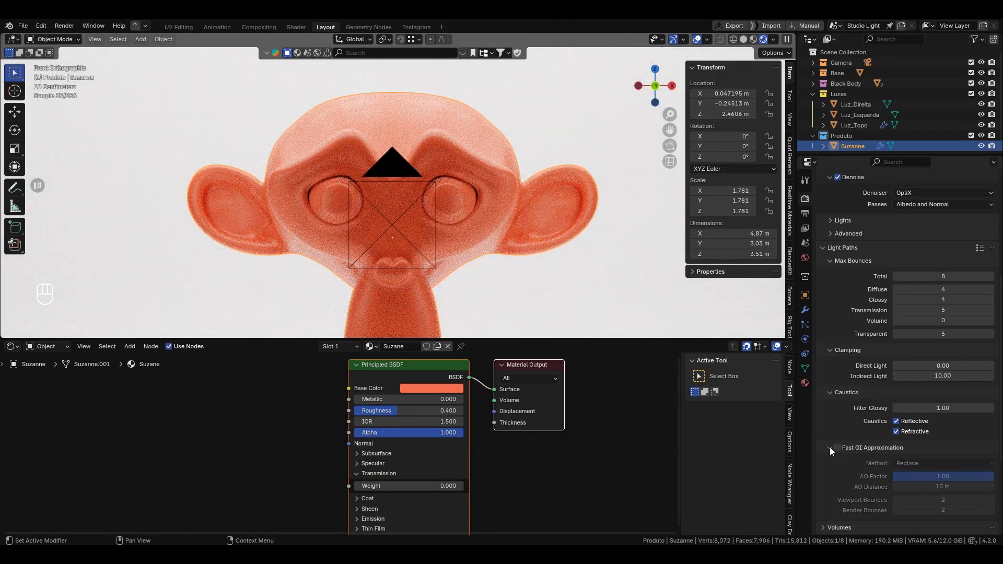
click(829, 447)
click(837, 449)
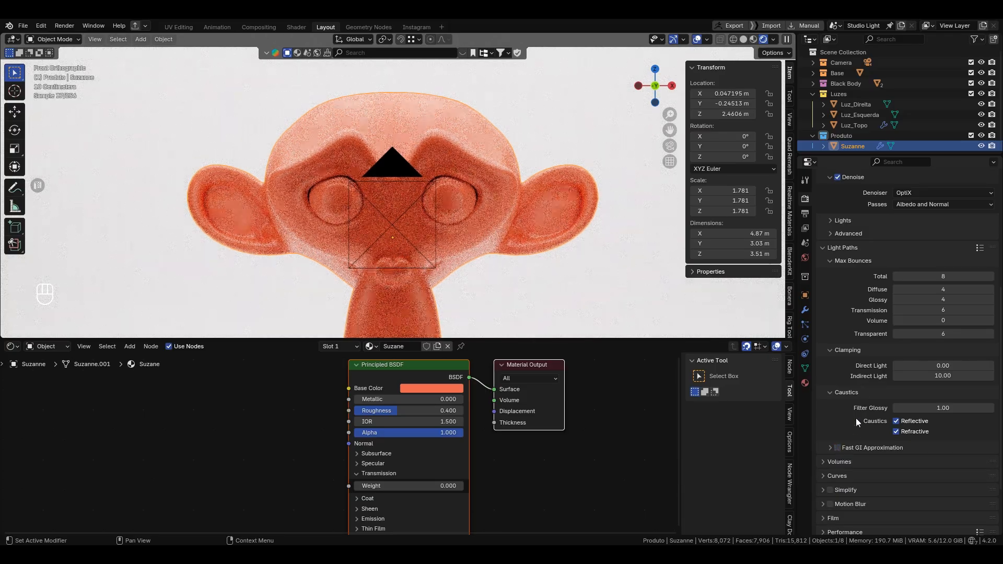
Review the Lights and Advanced sampling settings, collapsing each section again
scroll(863, 420, up, 3)
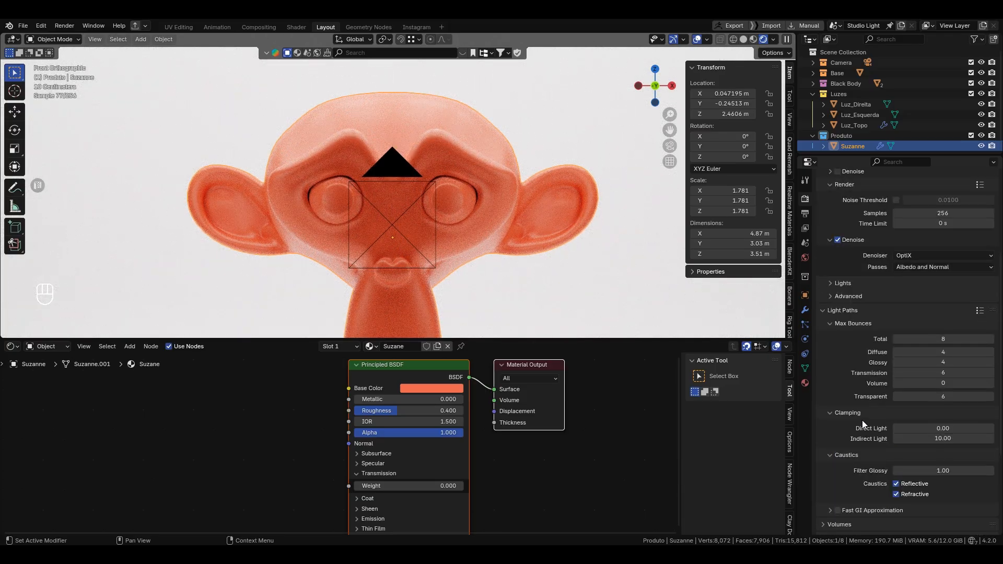
scroll(845, 328, up, 2)
click(830, 325)
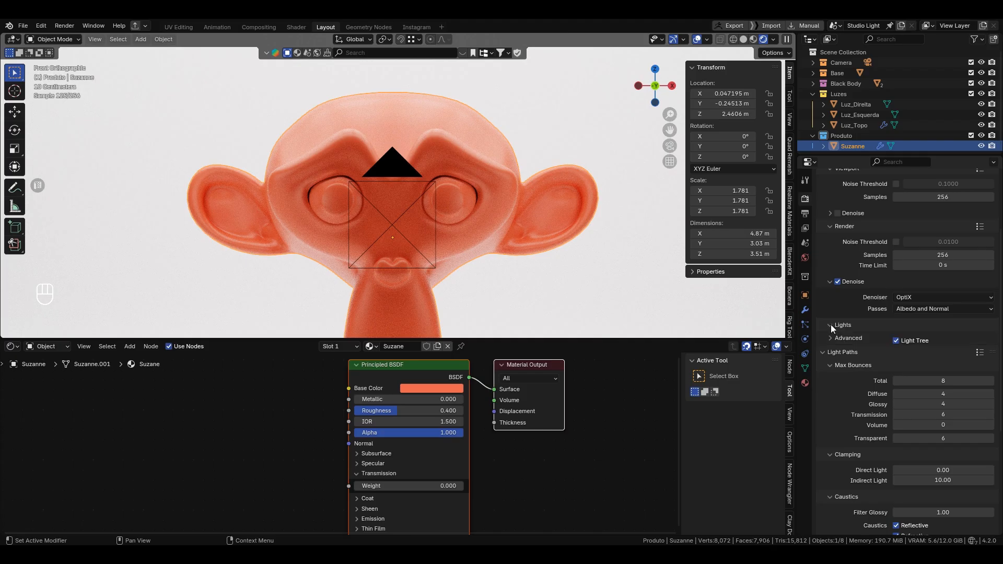
click(830, 324)
click(830, 341)
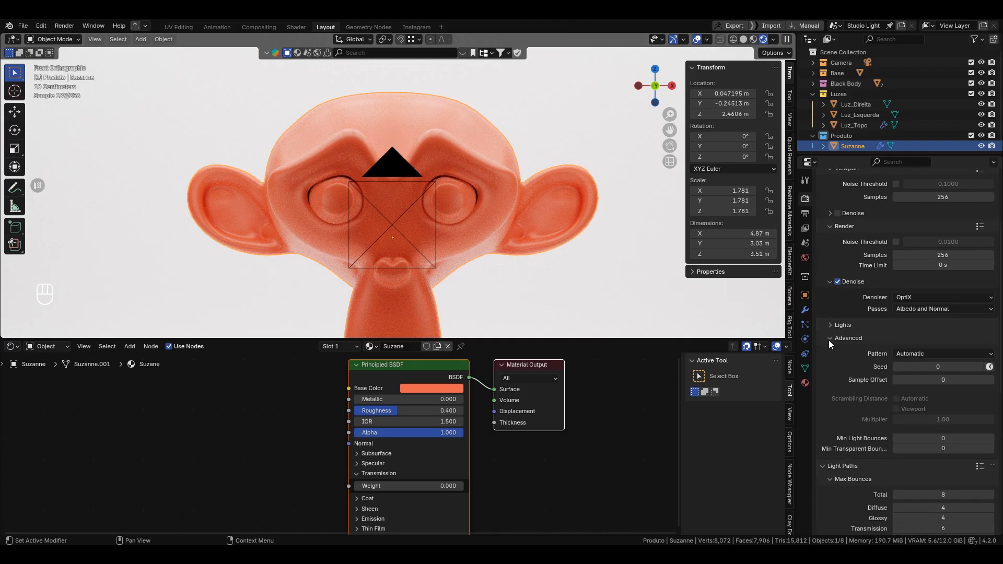
click(828, 340)
Switch the render denoiser to OpenImageDenoise to look at its options, and return it to OptiX
scroll(839, 352, up, 5)
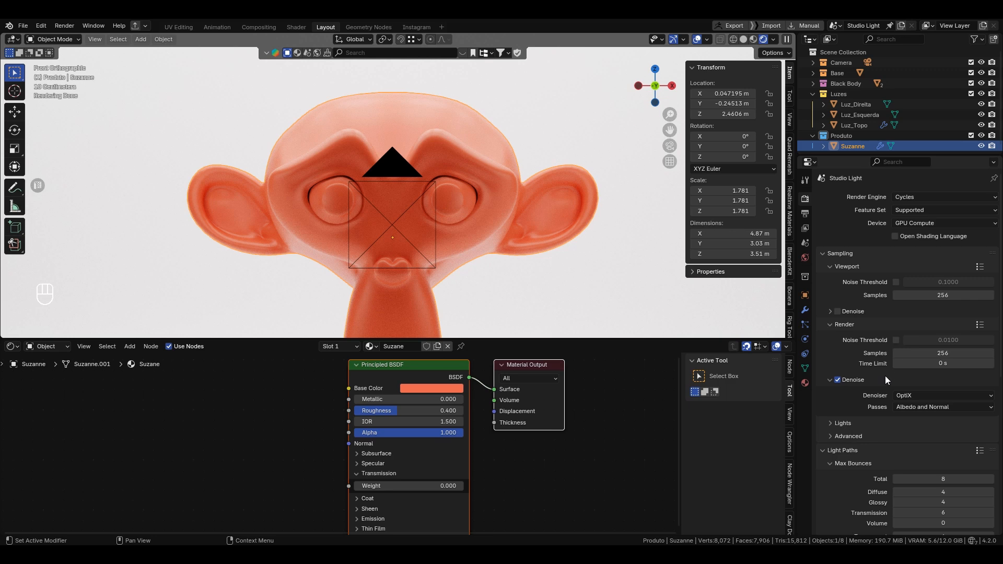
click(918, 396)
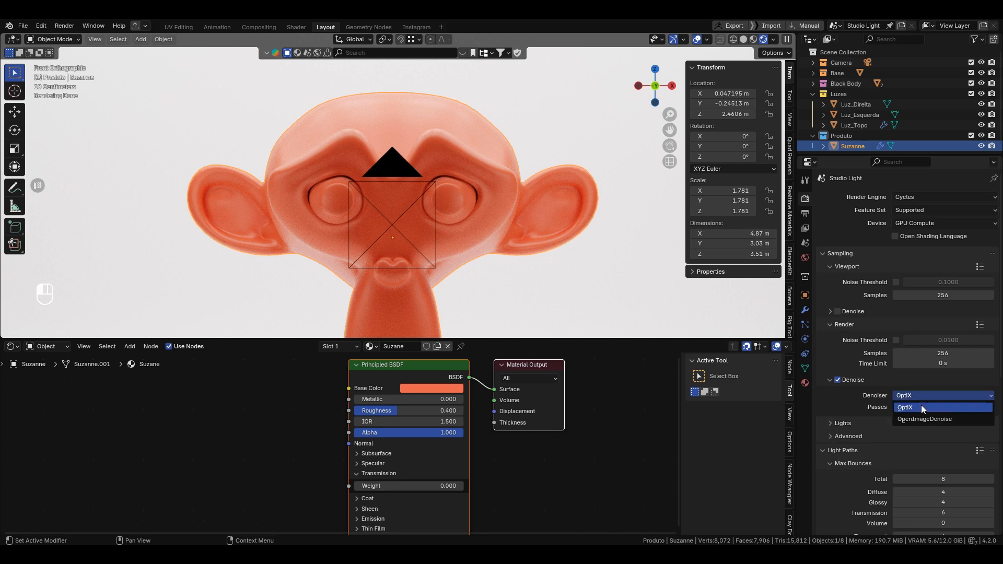
click(908, 396)
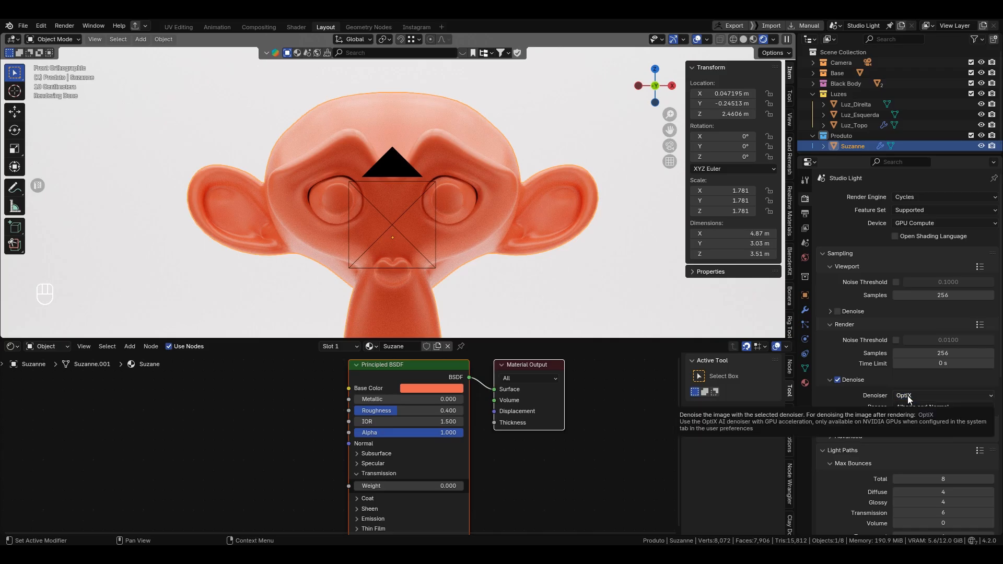
click(913, 399)
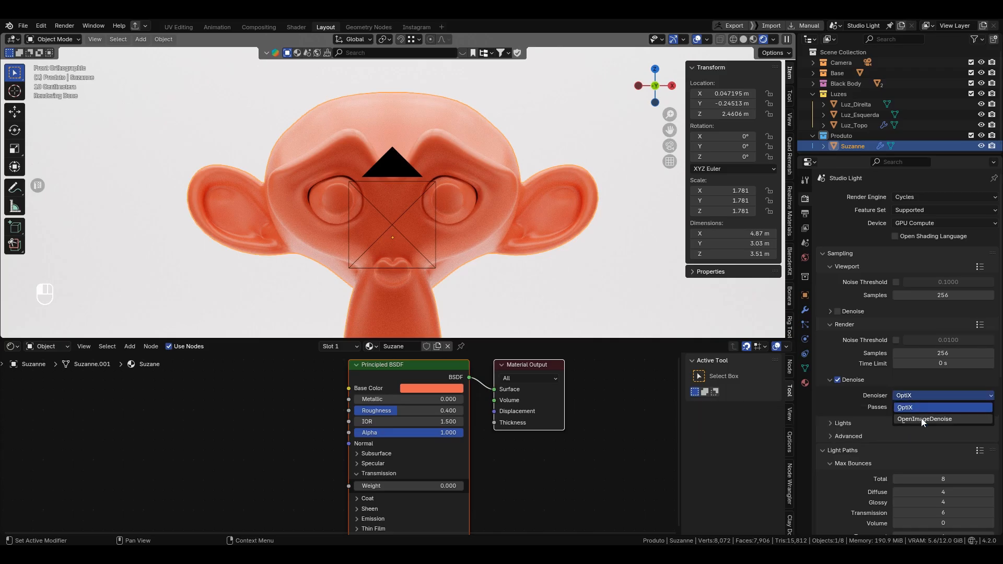
click(921, 418)
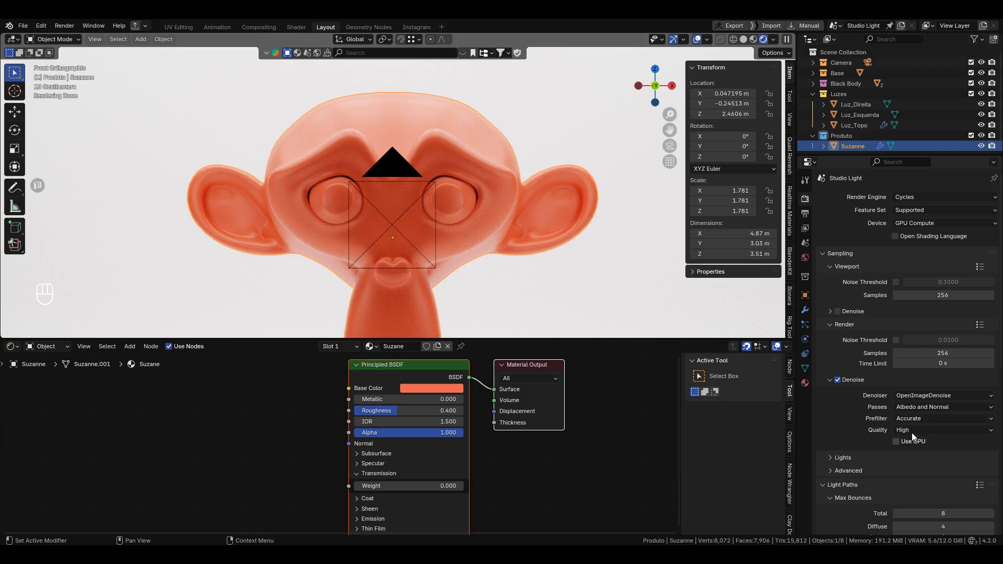
click(938, 397)
click(938, 406)
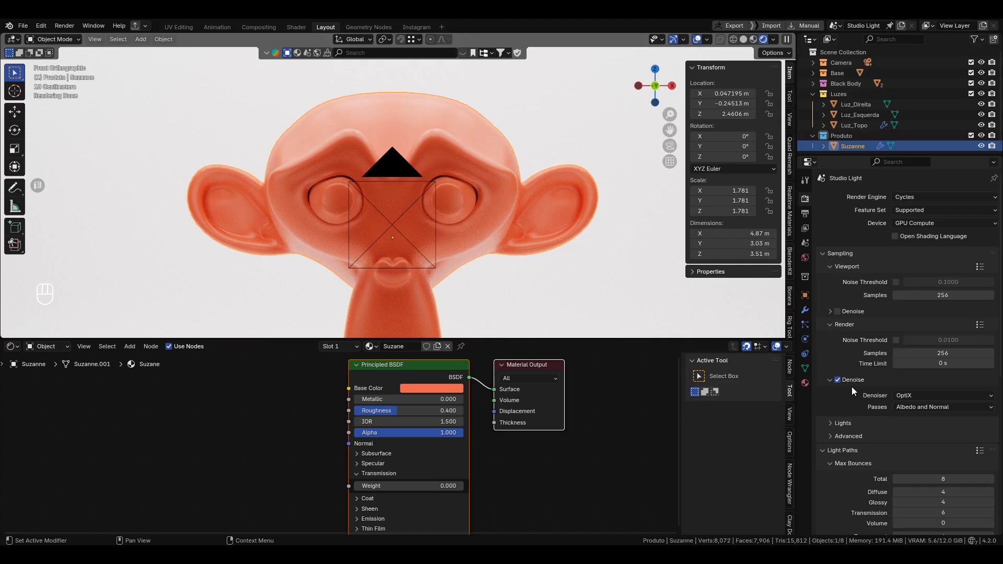
Set the render denoiser to OpenImageDenoise with High quality and GPU use enabled
click(901, 394)
click(924, 416)
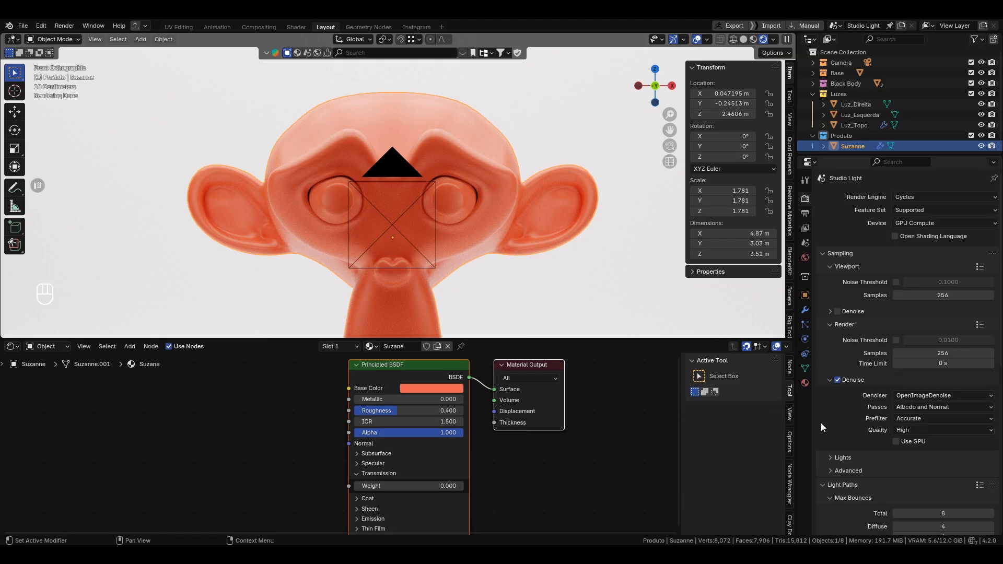
click(896, 443)
click(929, 434)
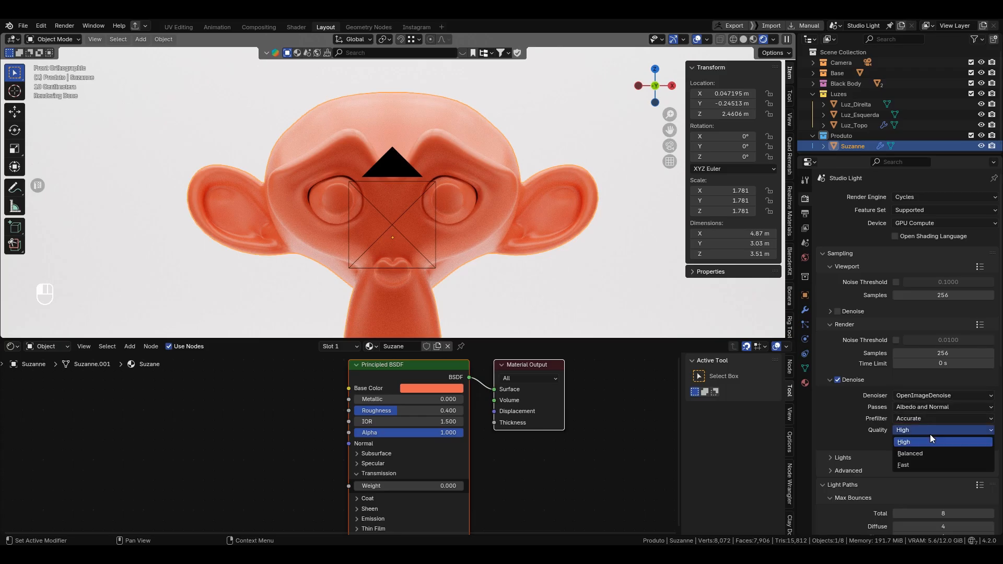
click(930, 442)
click(920, 428)
click(941, 440)
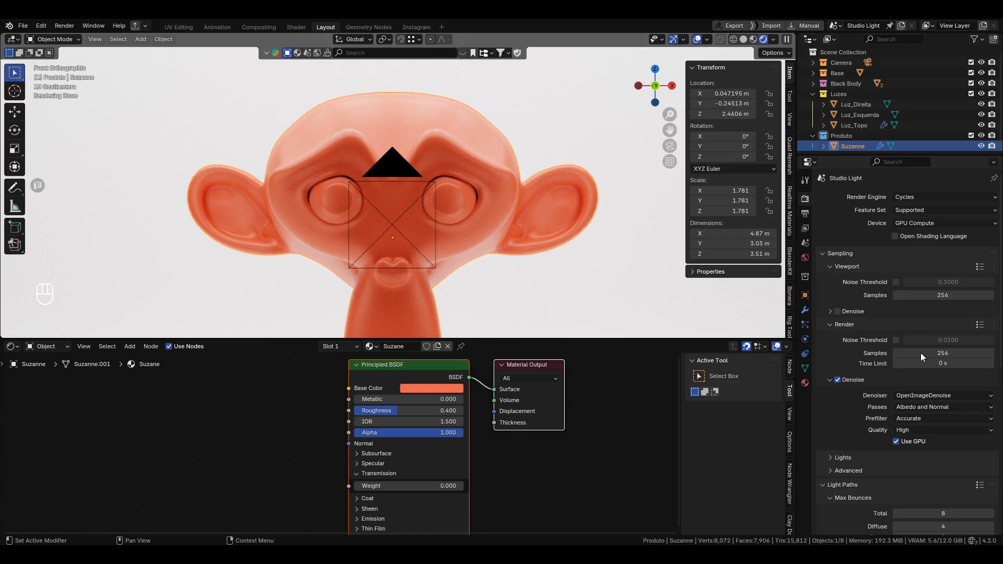
Try an output resolution of 2048 px in X and Y, and return both to 1080 px
click(809, 213)
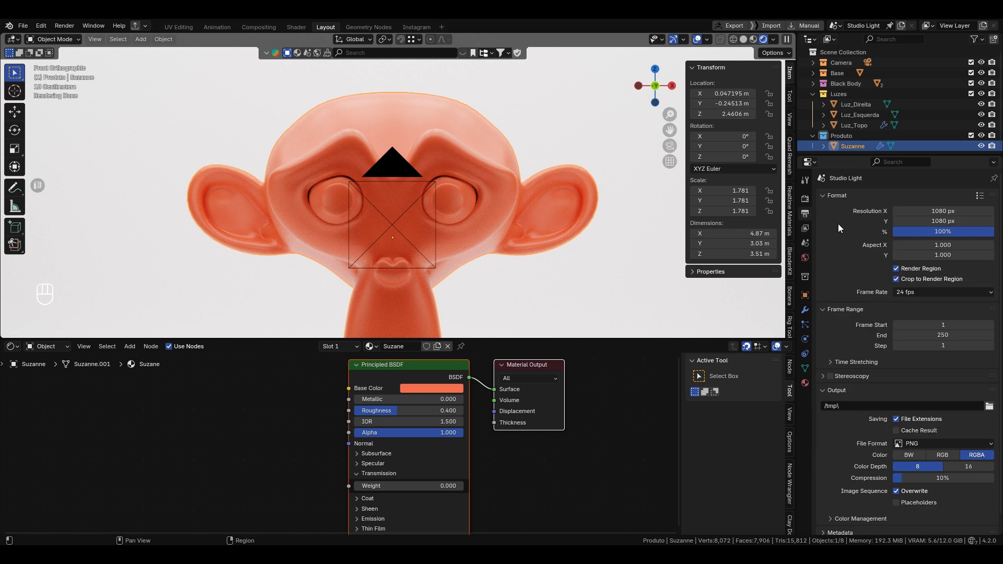
double_click(938, 211)
text(1080)
key(Return)
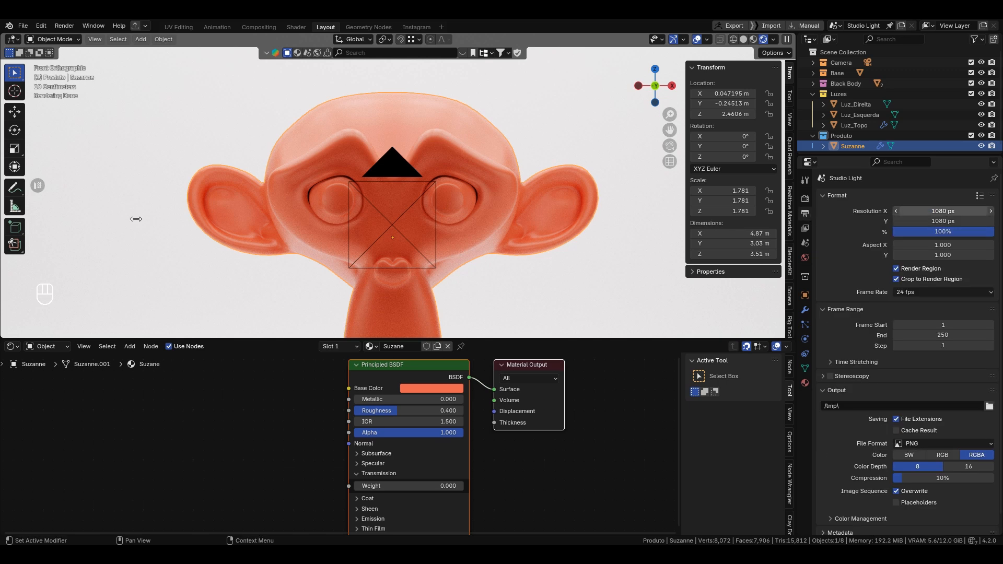
drag(933, 207, 933, 221)
text(2048)
key(Return)
drag(945, 211, 944, 221)
text(1080)
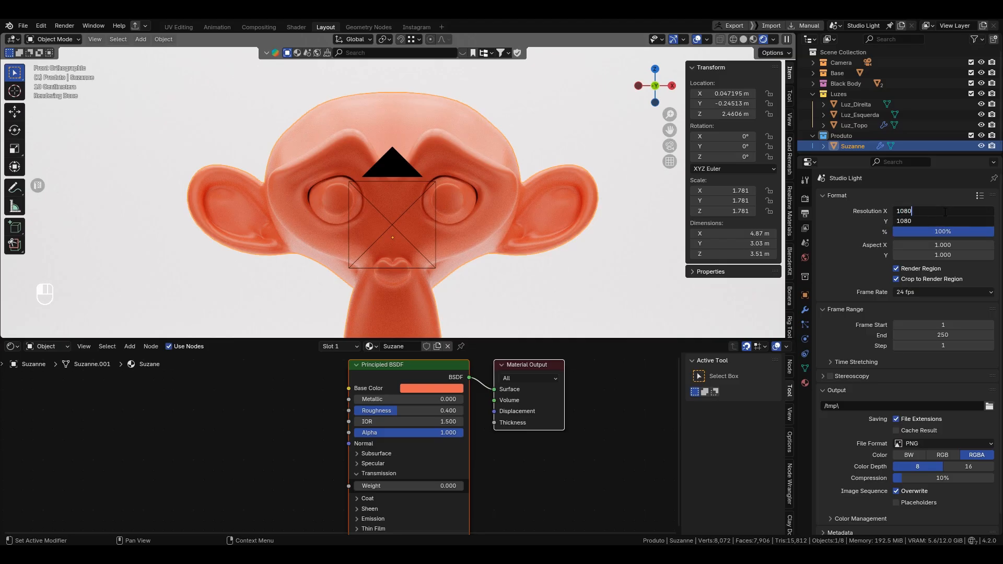
key(Return)
Set the output resolution to 2048 px in both X and Y
drag(945, 213, 945, 222)
text(2048)
key(Return)
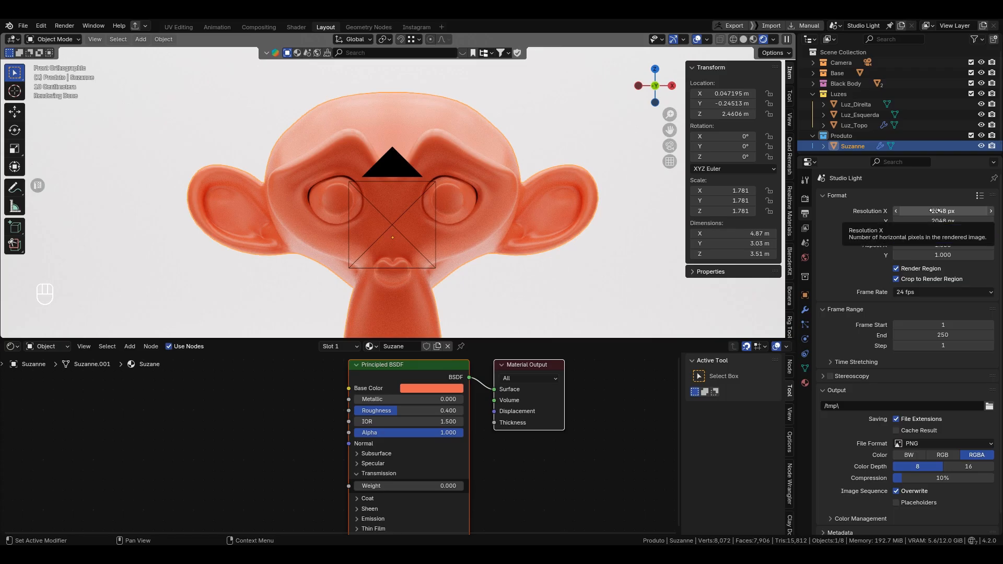
Try 128 for the final render Samples, and set the value back to 256
click(804, 199)
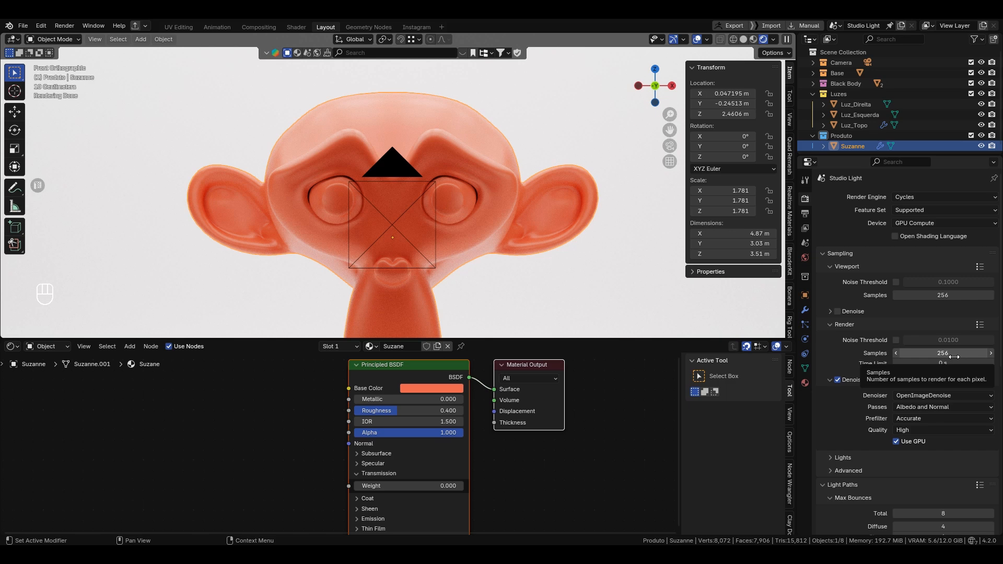
click(917, 352)
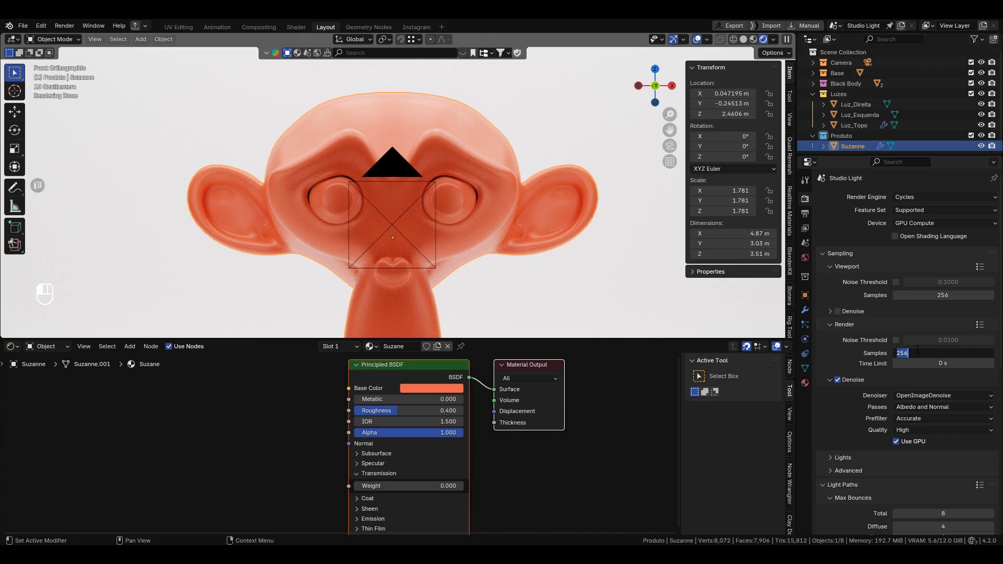
text(128)
key(Return)
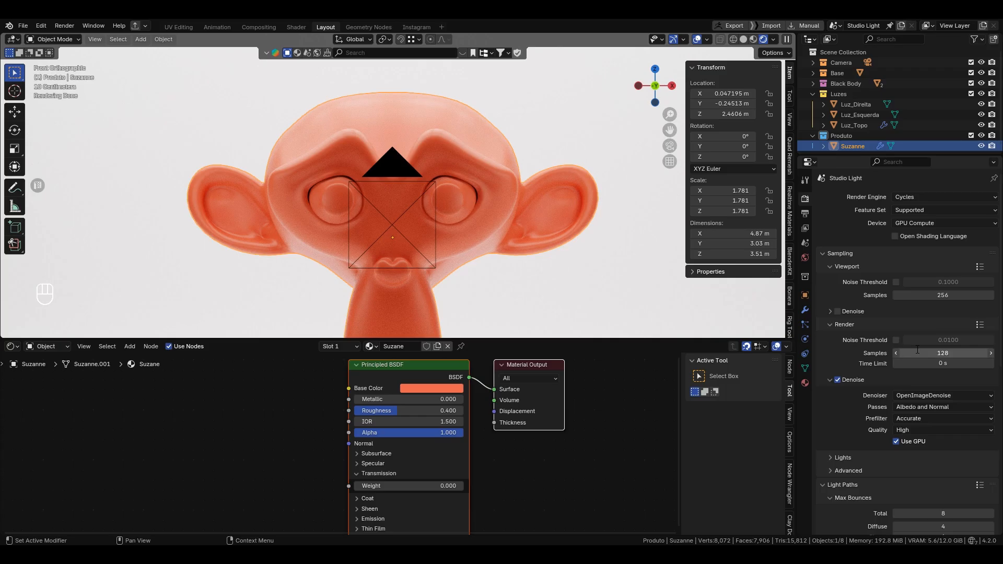
double_click(917, 351)
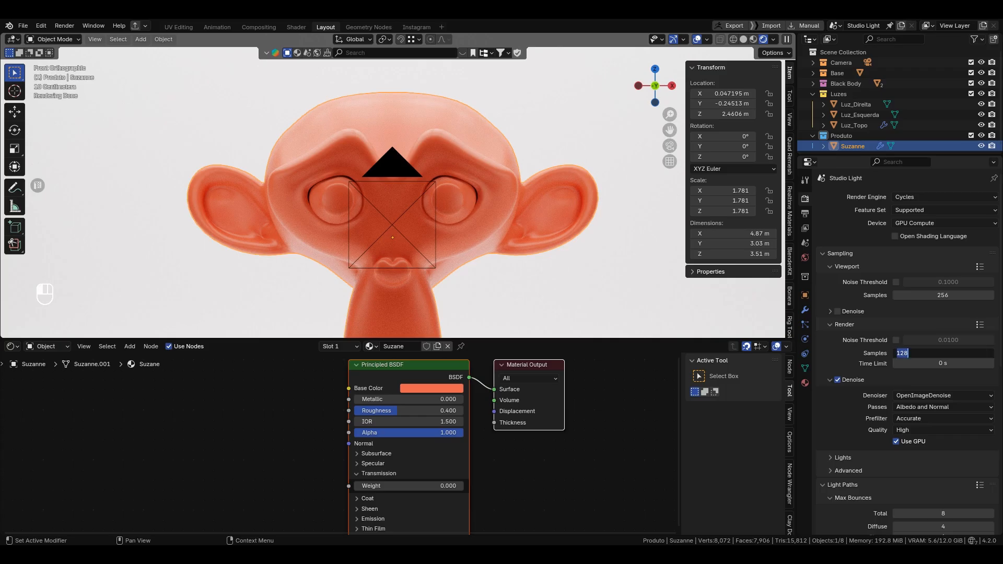
text(256)
key(Return)
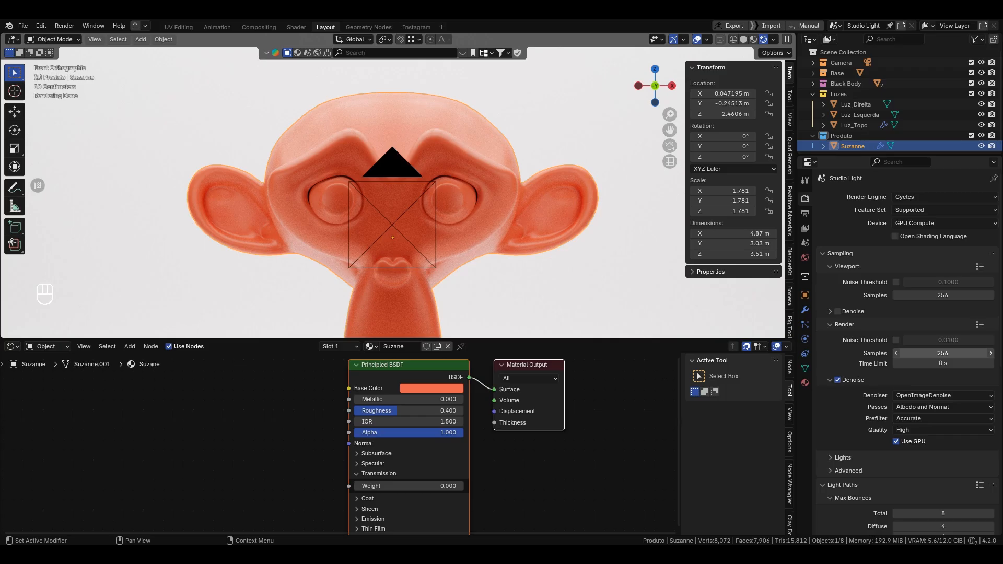
Raise the final render Samples to 512, 1024 and 2048 in turn
click(935, 353)
text(512)
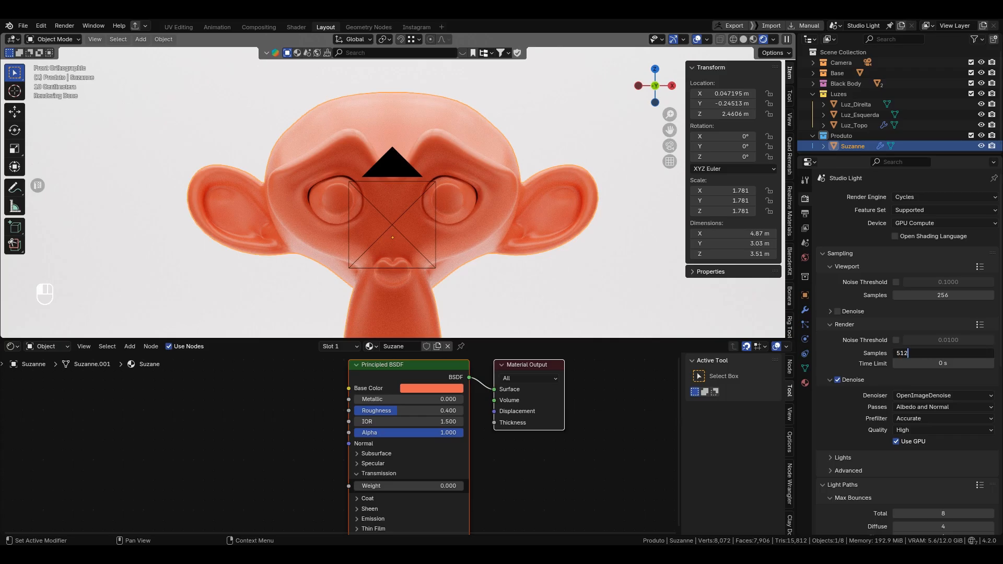
key(Return)
click(917, 353)
text(1024)
key(Return)
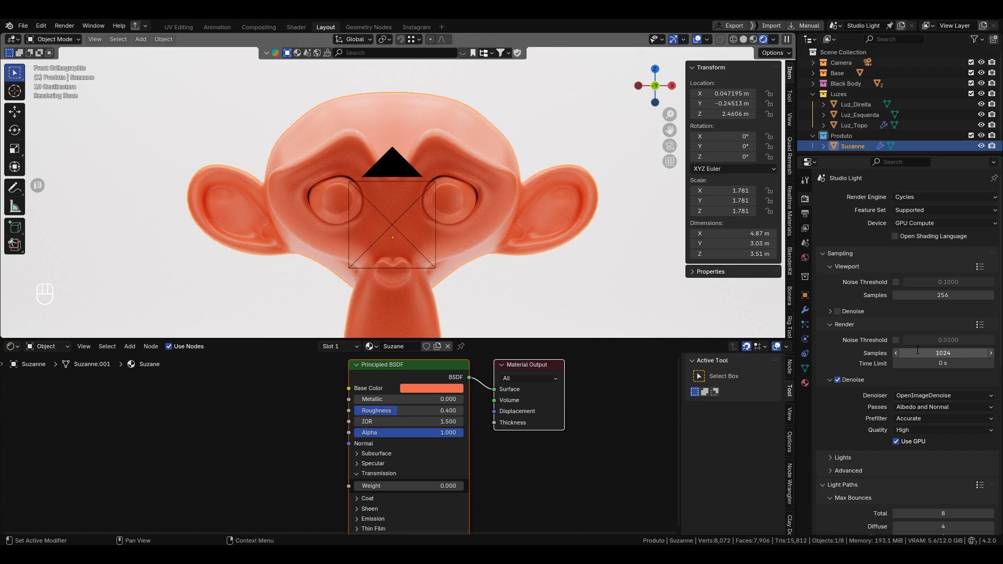
click(945, 353)
text(2048)
key(Return)
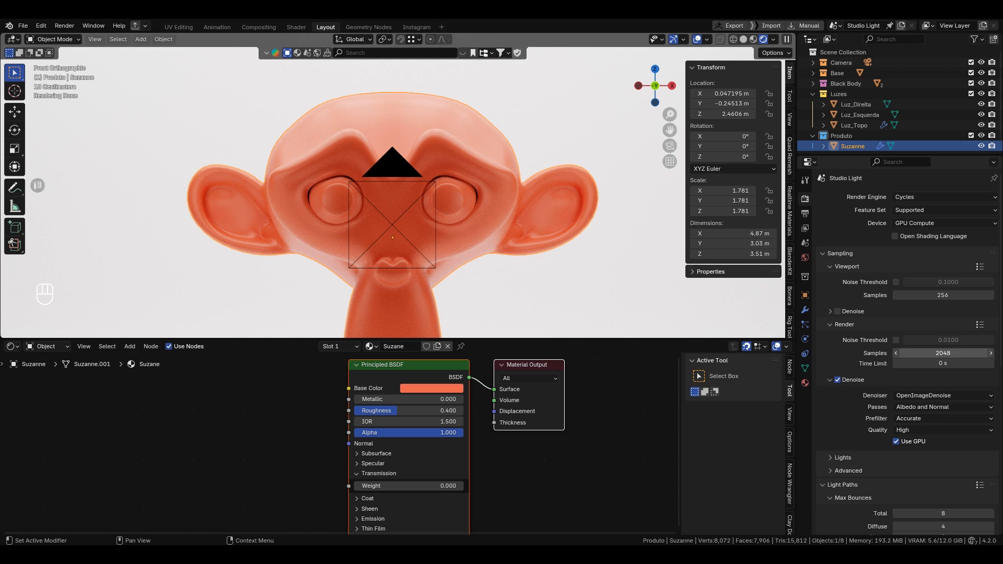
Divide the final render Samples by 4 and again by 2 to bring them down to 256
click(949, 351)
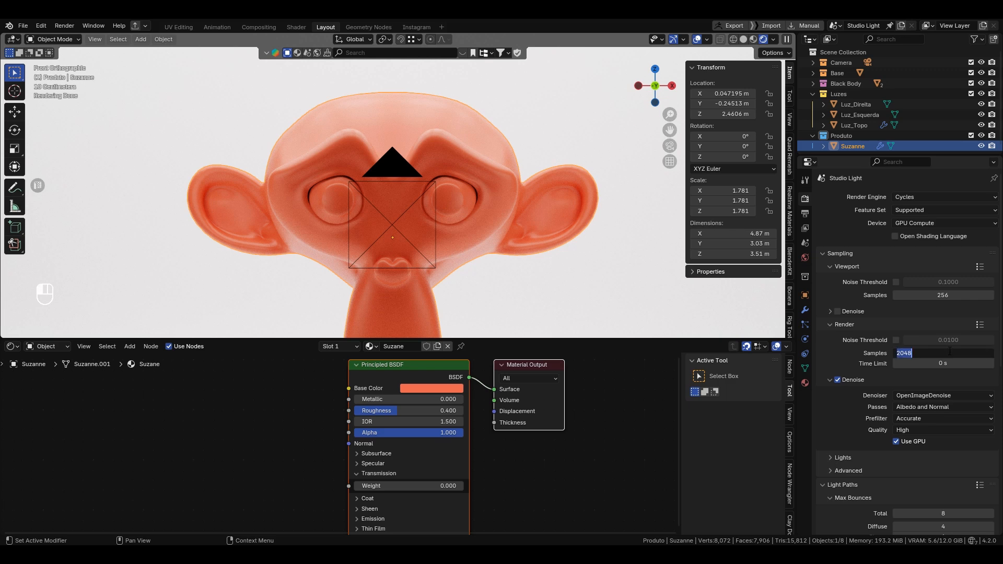
click(950, 352)
text(/4)
key(Return)
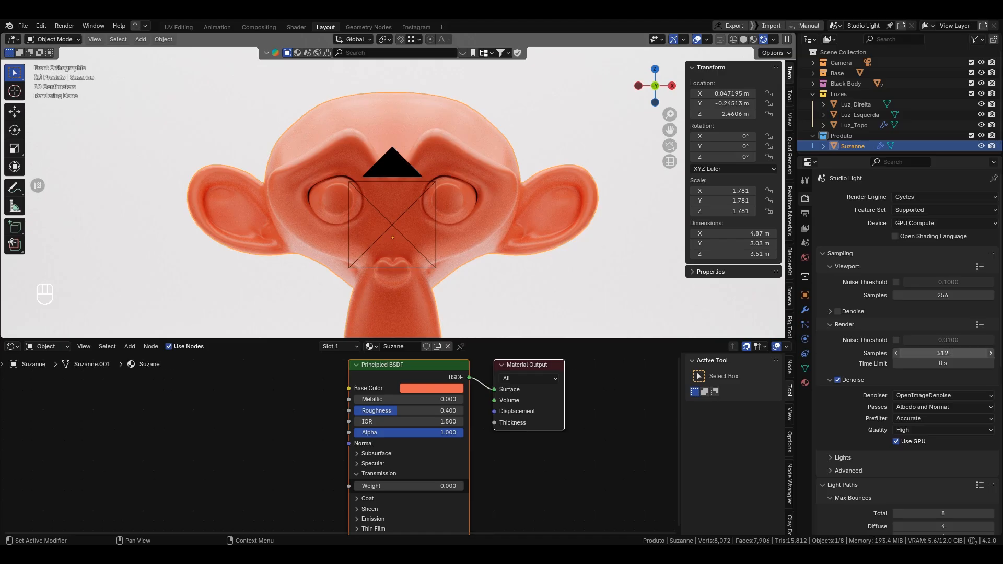
click(950, 351)
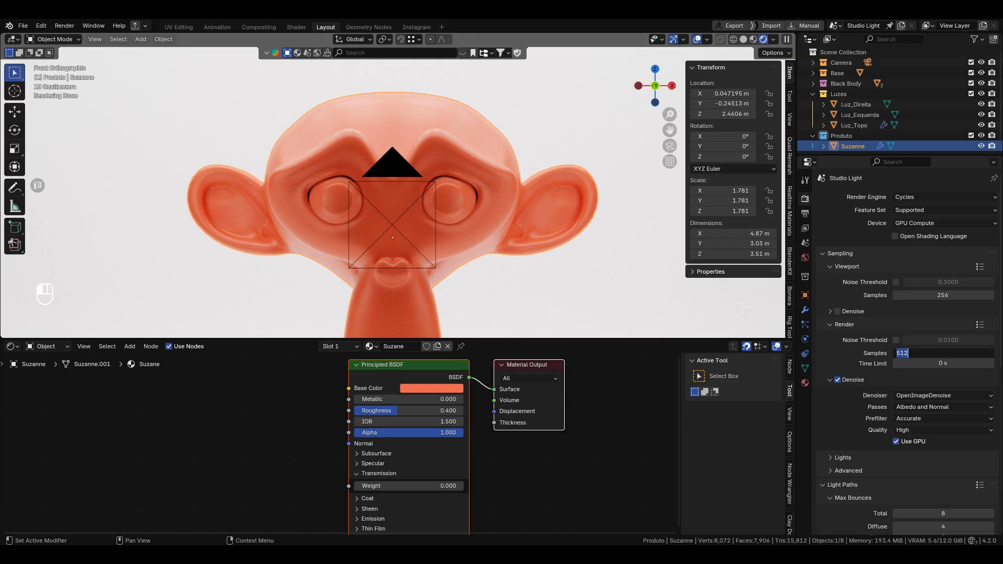
click(949, 351)
text(/2)
key(Return)
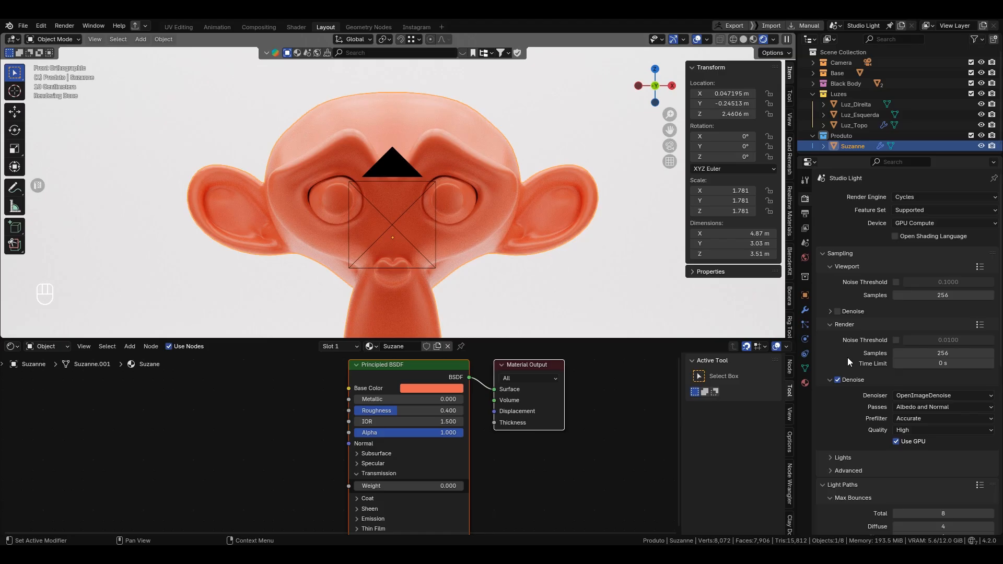
Enable the render Noise Threshold, try a different threshold value, and undo that value change
click(896, 340)
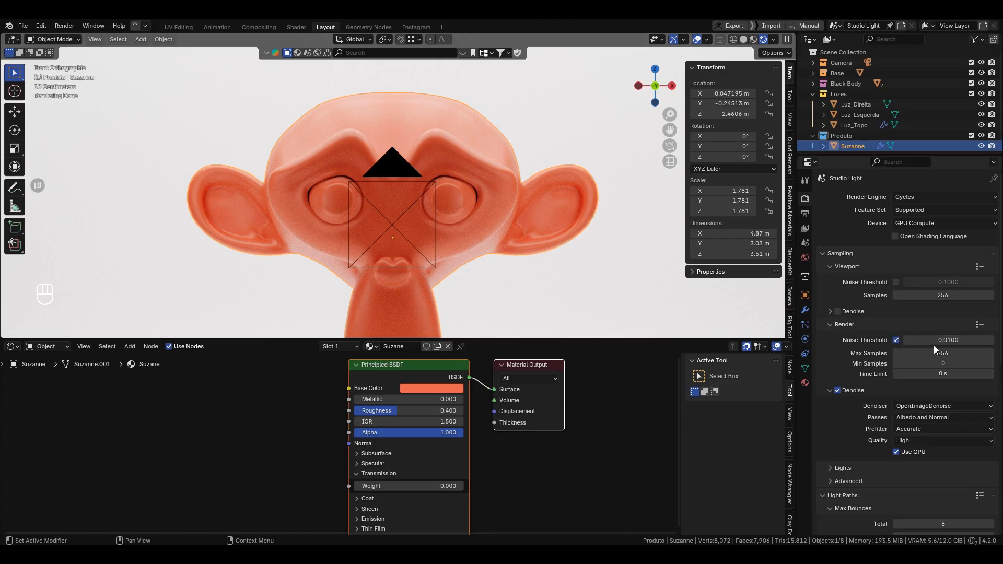
click(934, 340)
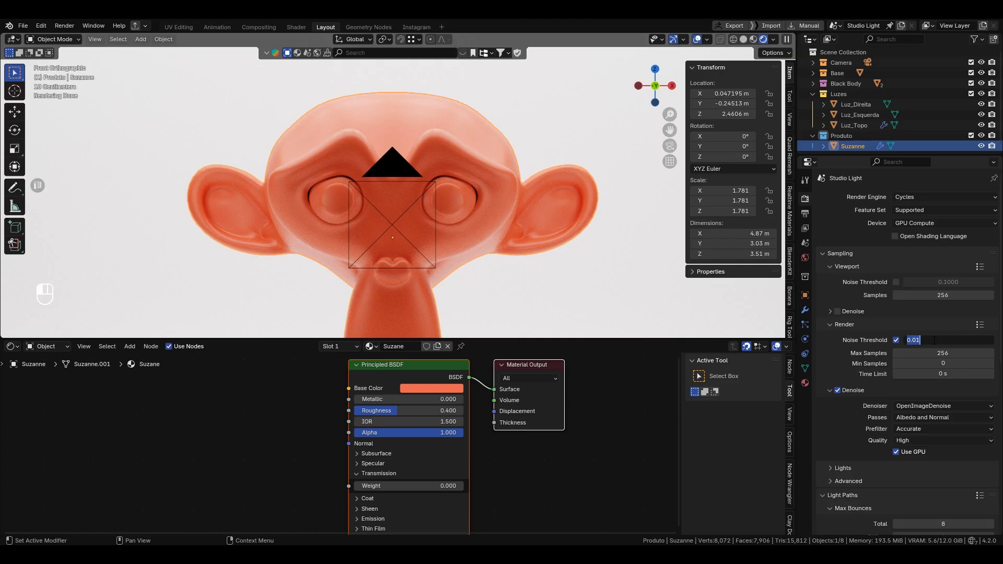
click(923, 340)
key(BackSpace)
text(05)
key(shift+Left)
key(Return)
right_click(921, 346)
key(Escape)
key(ctrl+z)
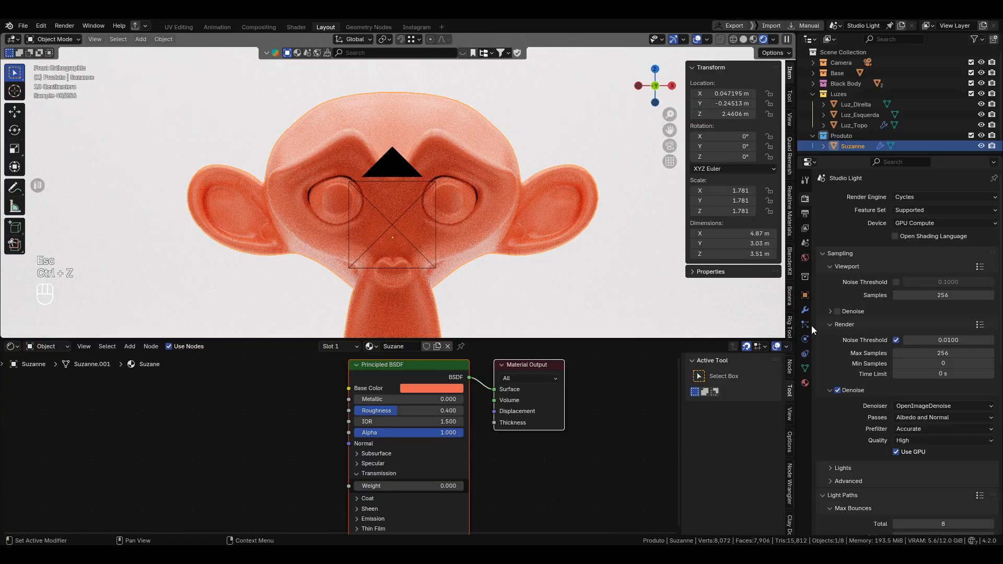
scroll(467, 162, down, 6)
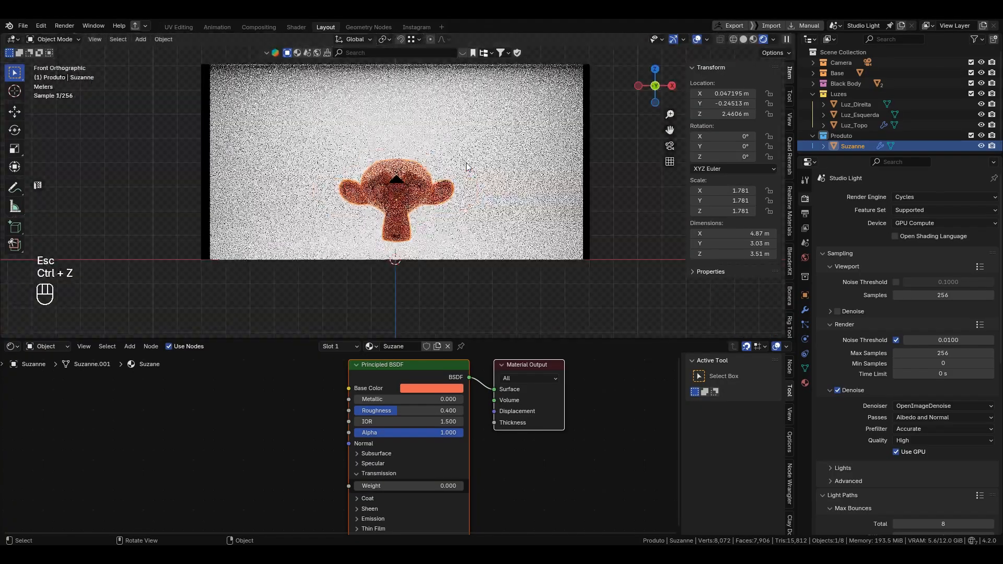
scroll(464, 162, down, 2)
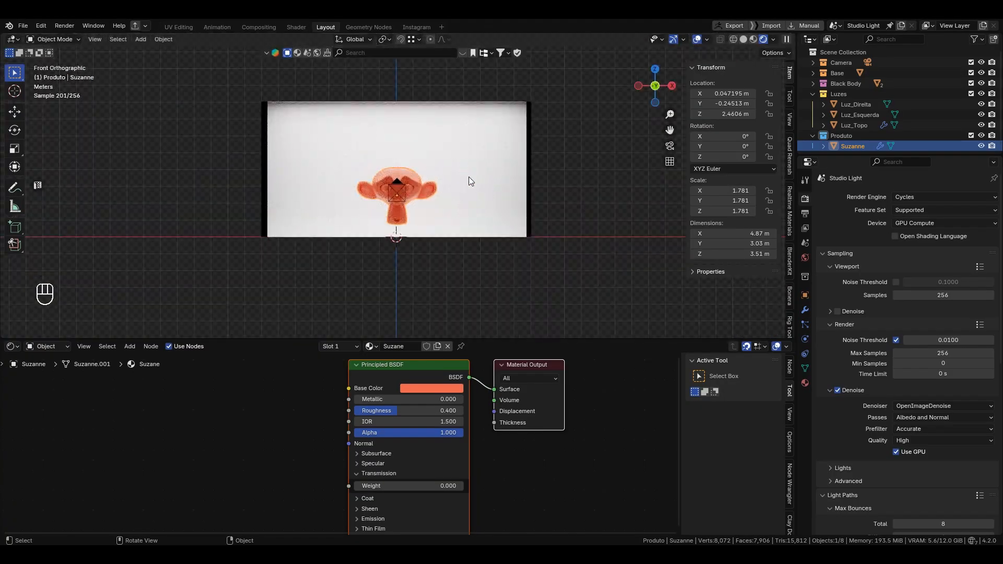
scroll(469, 181, up, 3)
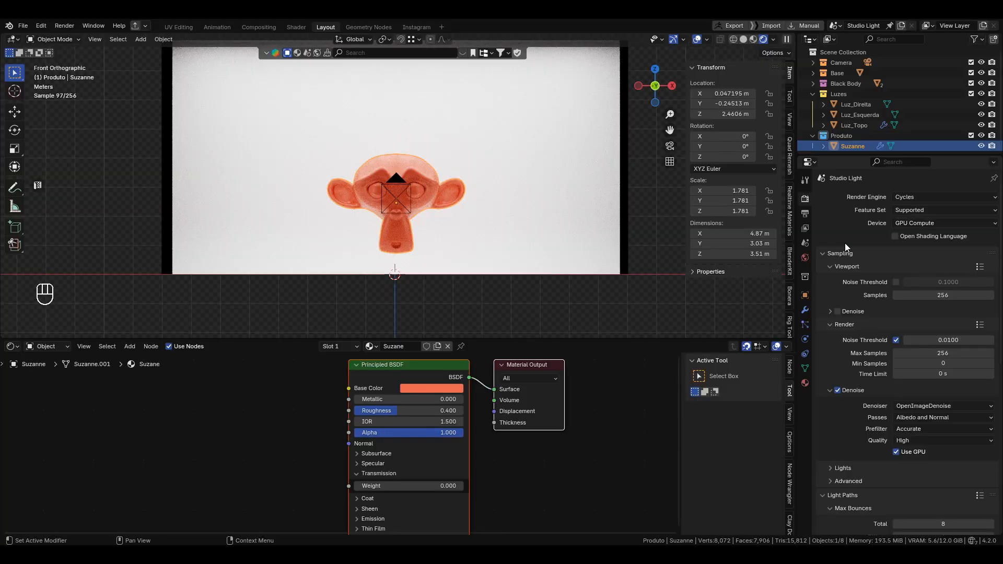
Enable Persistent Data for the final render in the Performance settings
scroll(848, 249, down, 15)
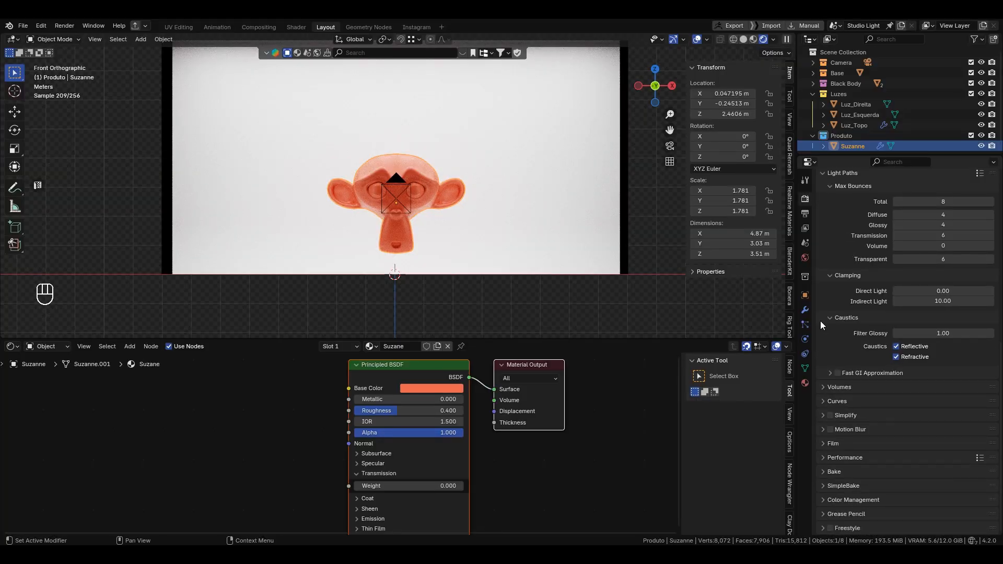
click(823, 456)
scroll(866, 416, down, 3)
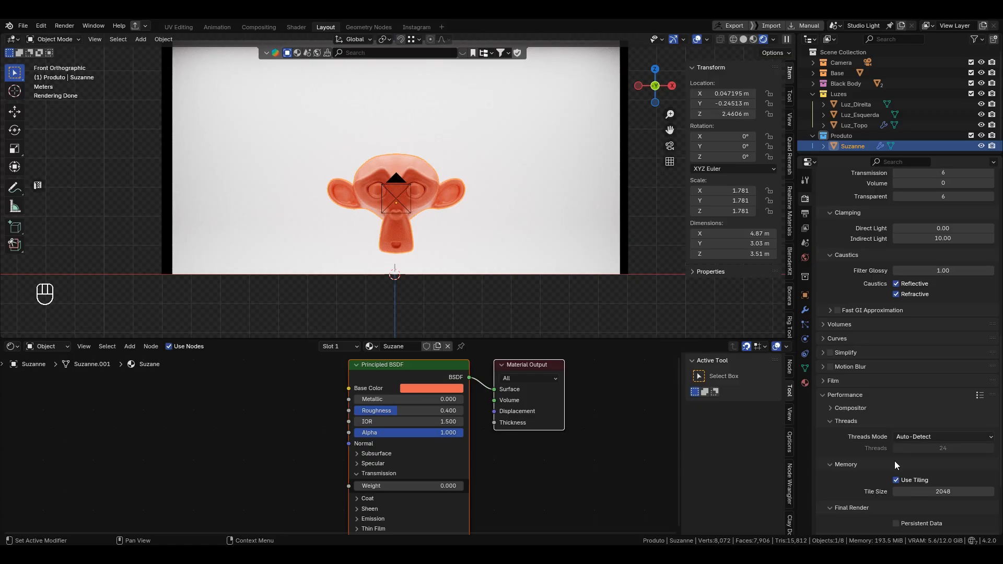
scroll(894, 464, down, 4)
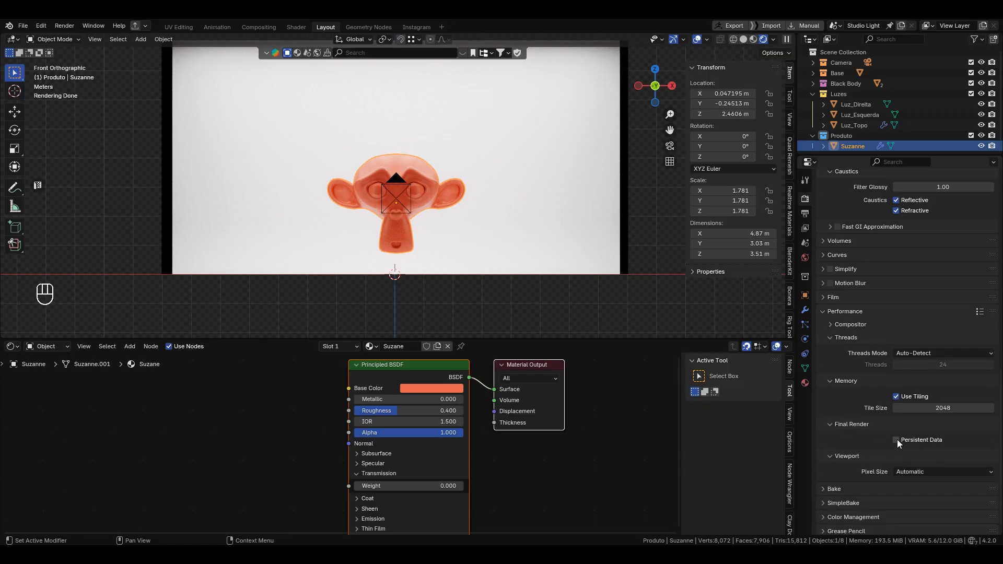
click(897, 440)
scroll(830, 350, up, 15)
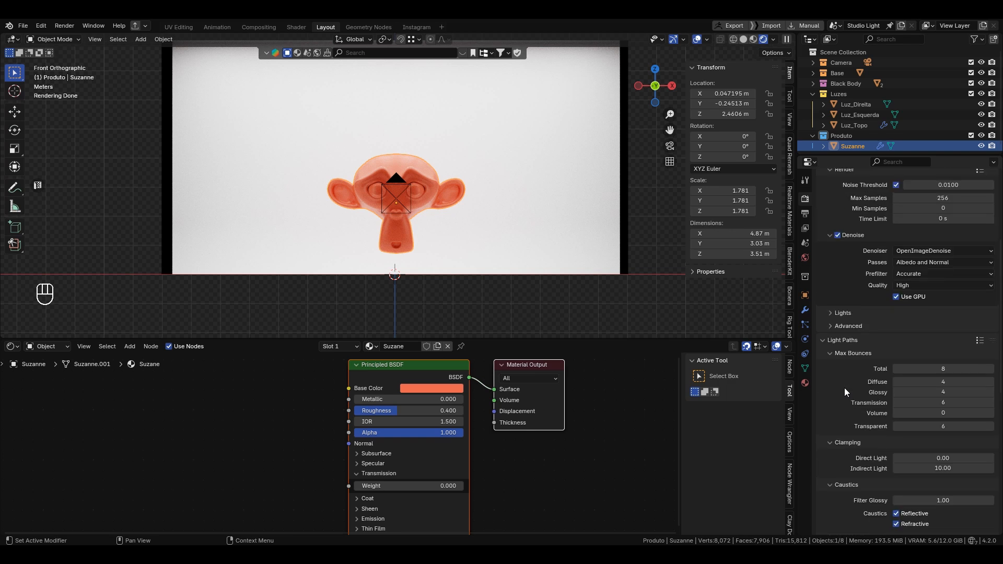
Collapse the Light Paths and Performance sections in the render settings
click(824, 340)
click(825, 425)
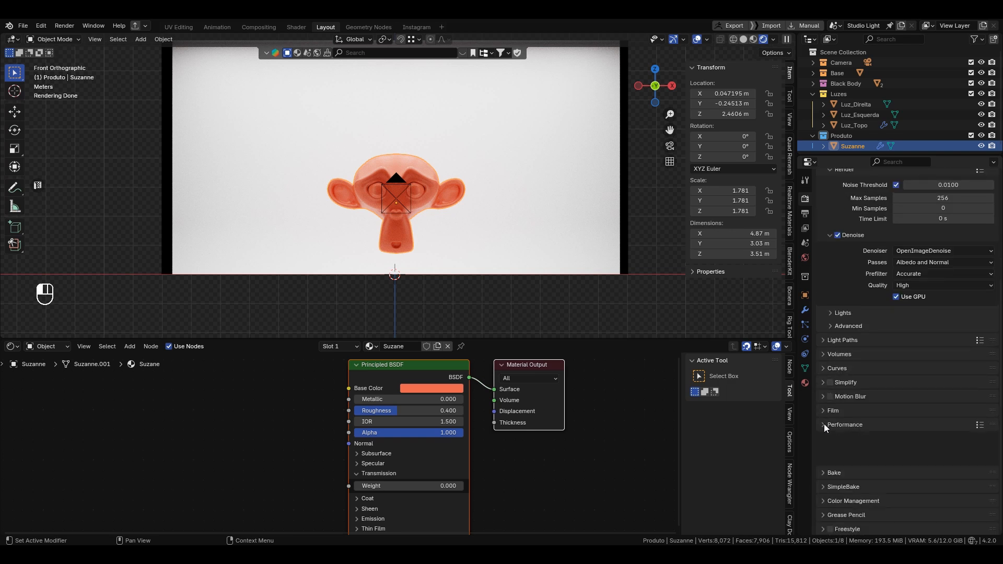
scroll(852, 423, up, 8)
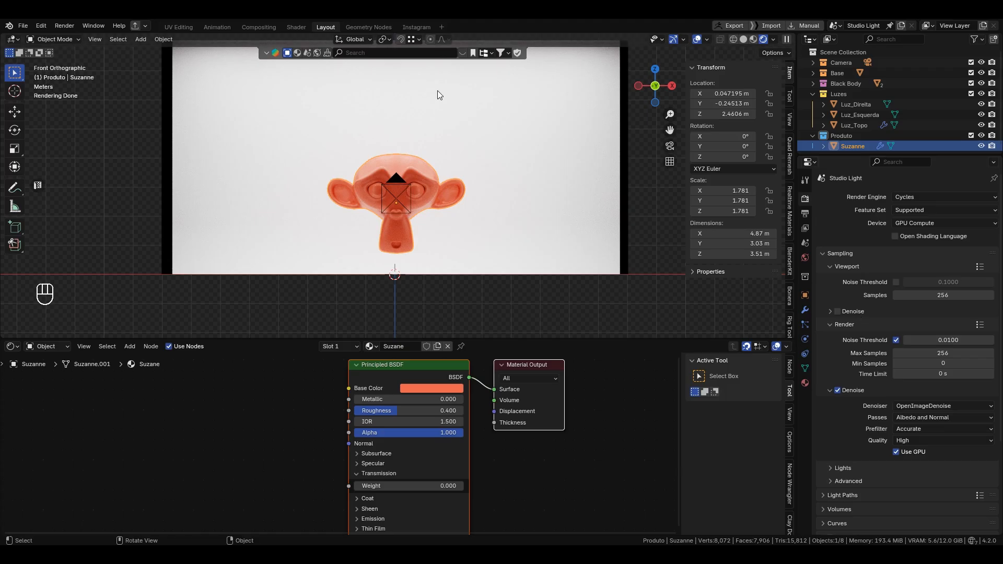
View the scene through the camera, select the Camera object and show its lens and display settings
scroll(484, 141, down, 1)
click(480, 161)
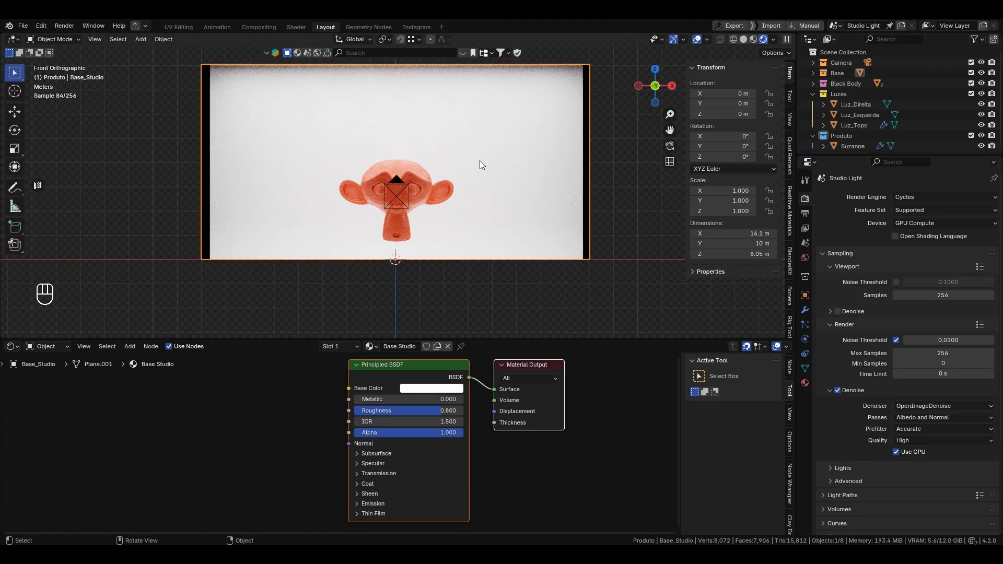
shift+middle_drag(479, 161, 482, 186)
key(KP_0)
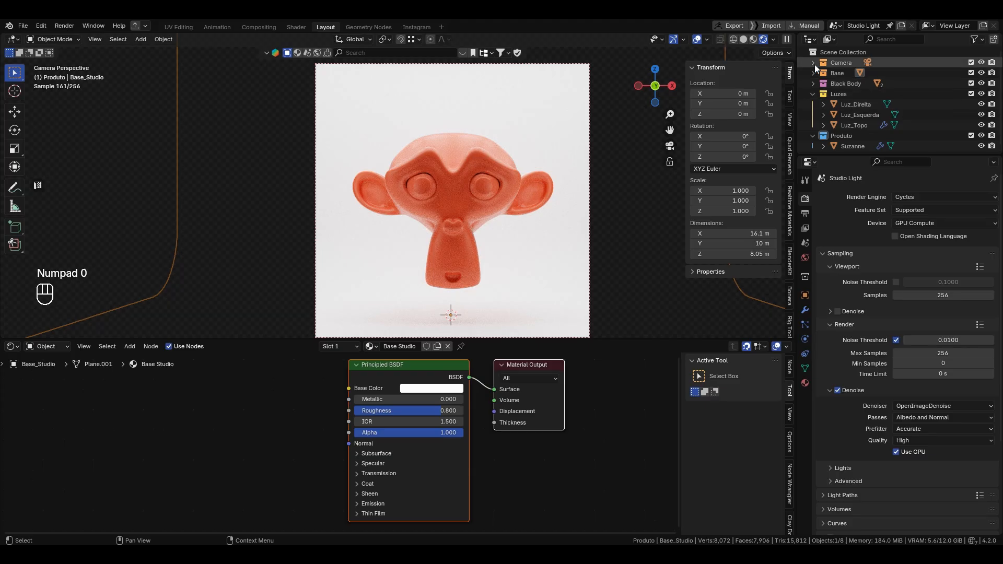
click(813, 63)
click(836, 72)
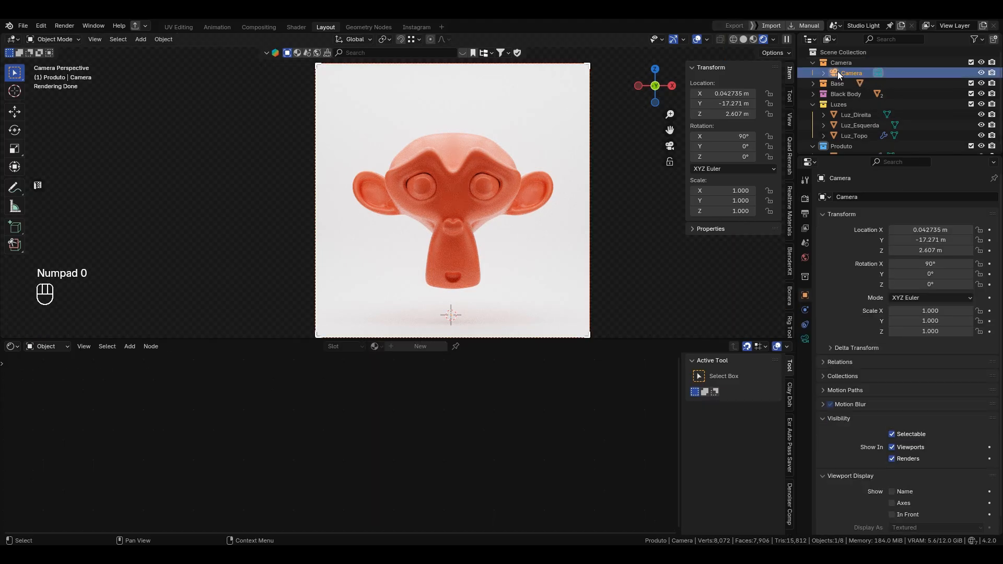
click(804, 339)
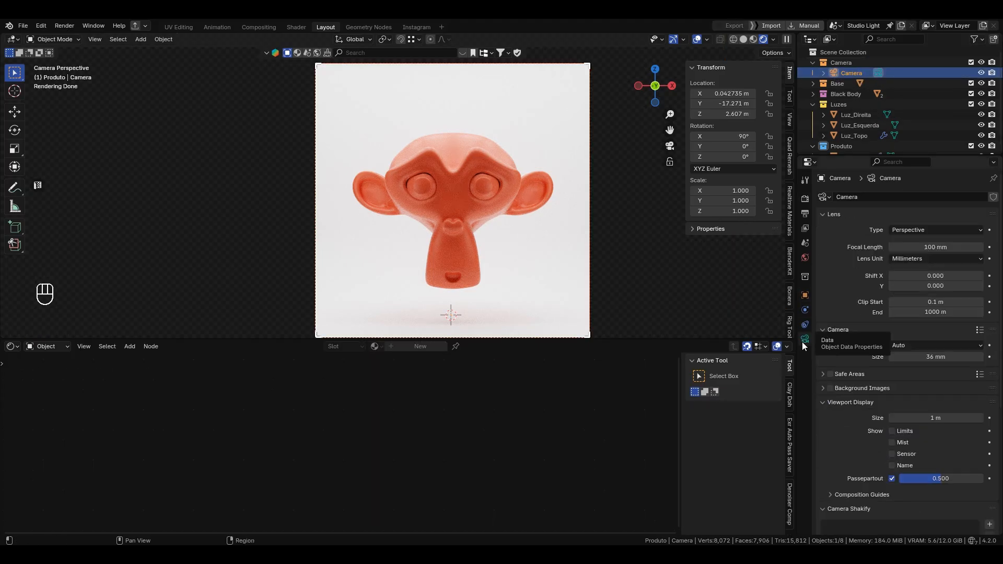
Enable the Thirds and Center composition guides for the camera
scroll(847, 271, down, 5)
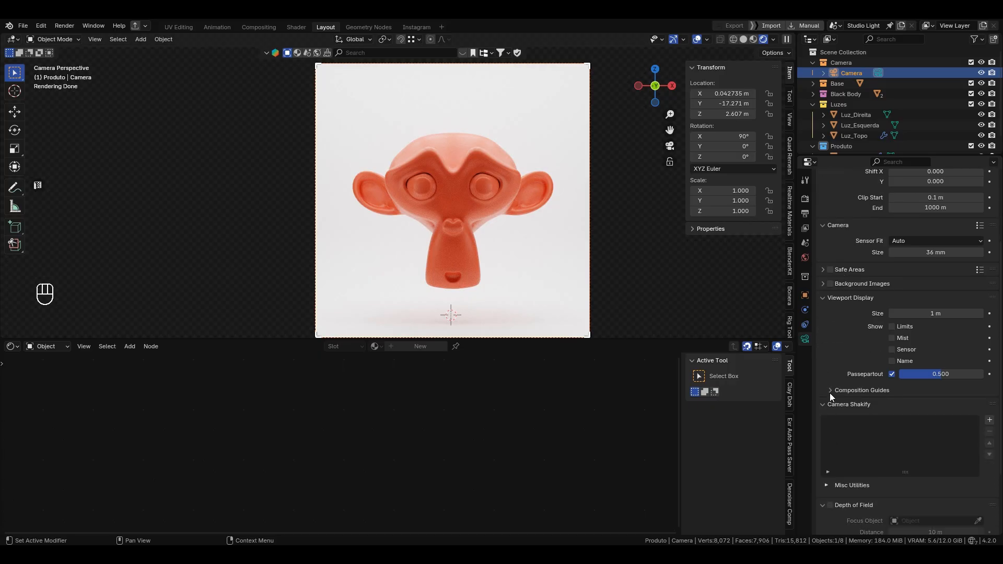
click(829, 389)
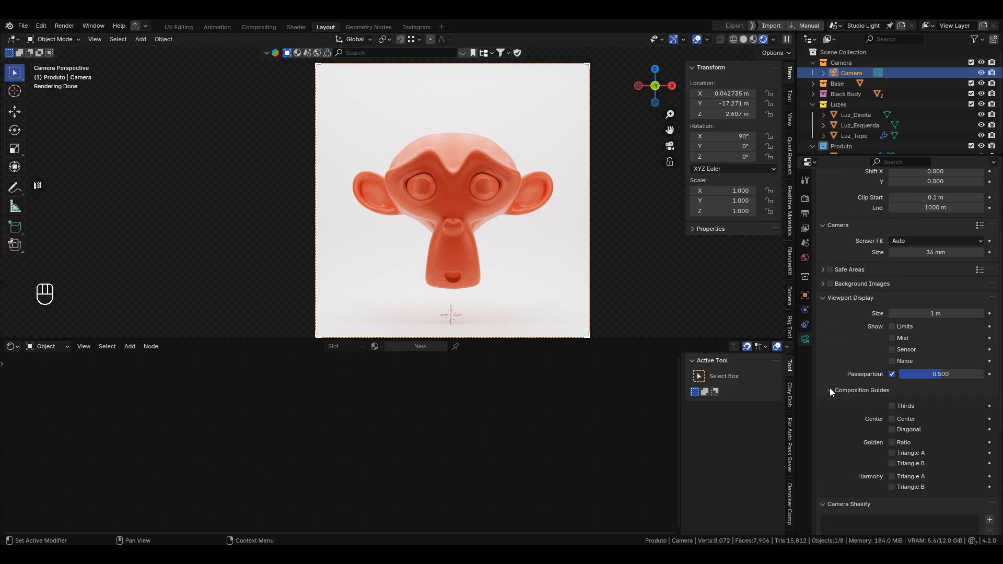
click(891, 406)
click(890, 419)
click(891, 419)
click(891, 418)
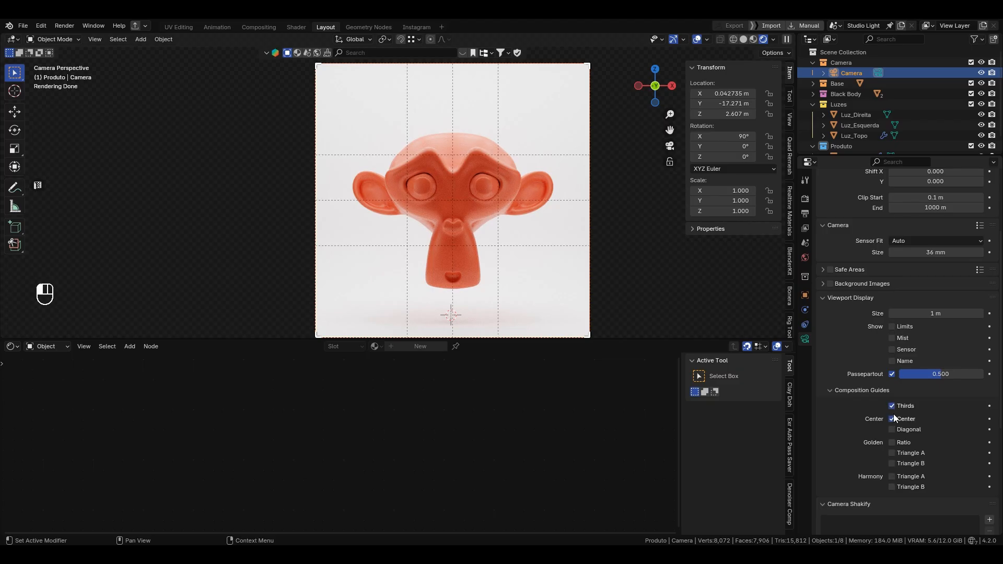
Shift the camera about 0.017 m sideways and raise it about 0.19 m along global Z
key(g)
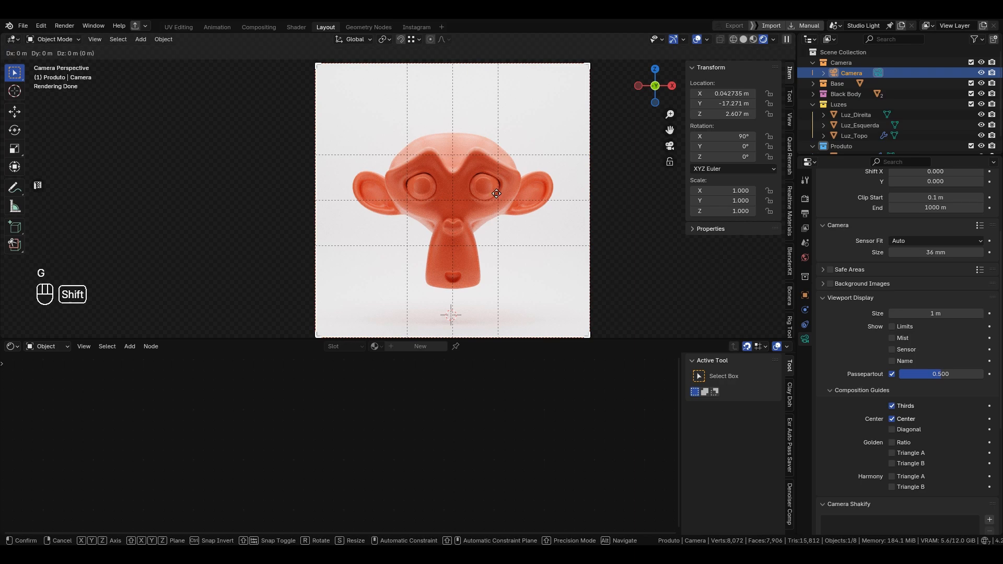
click(518, 193)
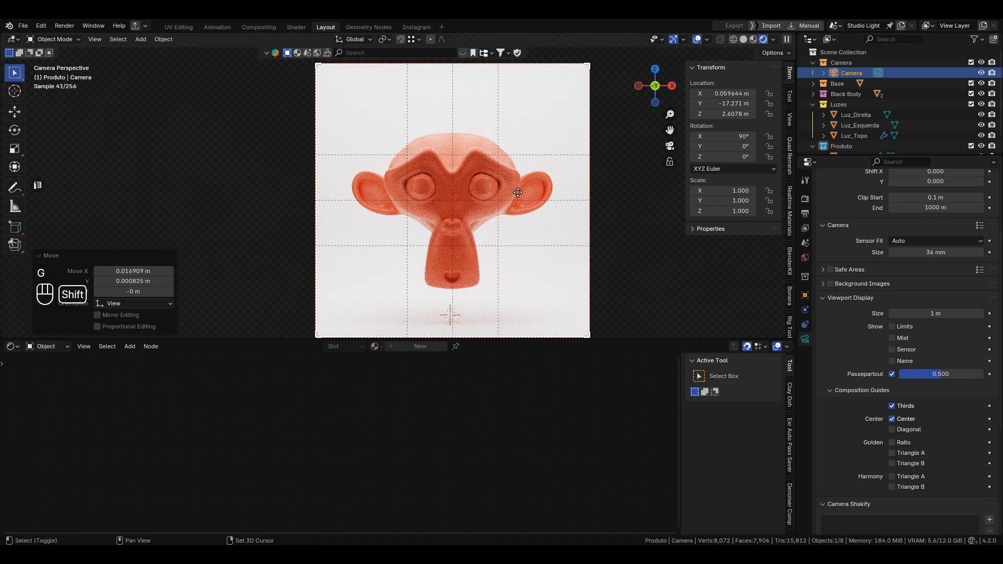
key(g)
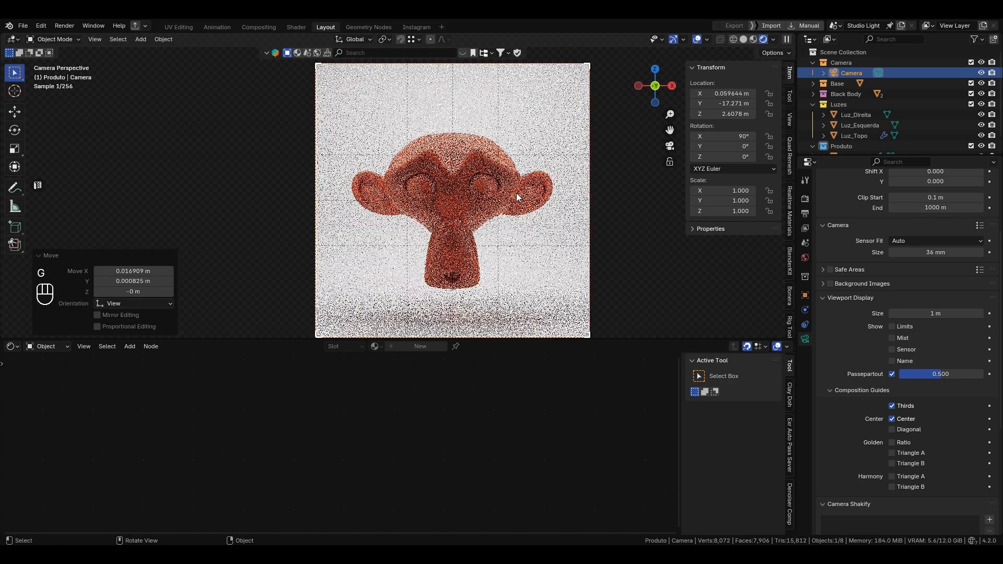
key(z)
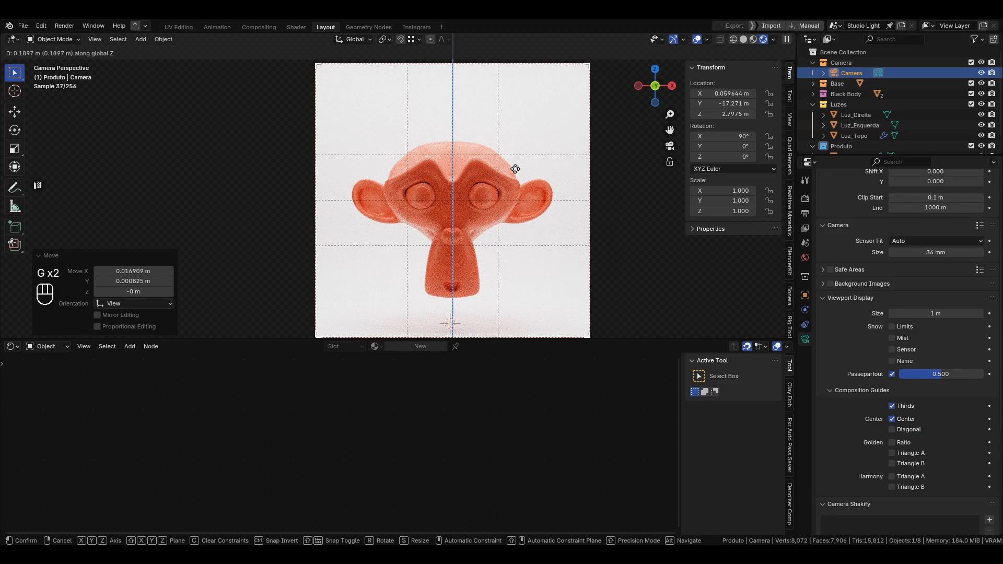
click(515, 169)
Lower the camera about 0.08 m along global Z to refine Suzanne's vertical framing
scroll(516, 172, down, 1)
alt+shift+drag(518, 173, 530, 170)
key(g)
key(z)
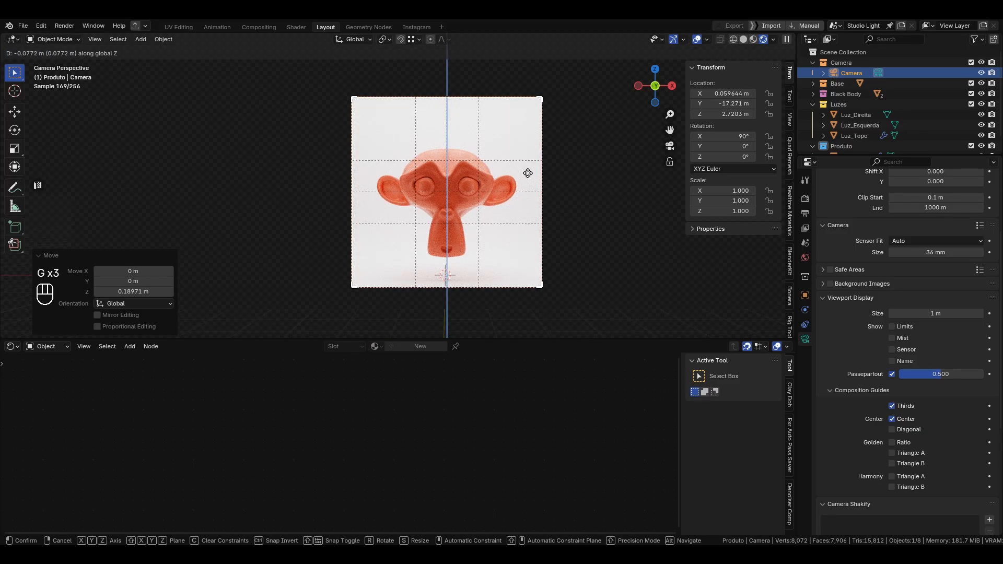
click(527, 173)
scroll(514, 177, up, 1)
alt+shift+drag(514, 177, 487, 183)
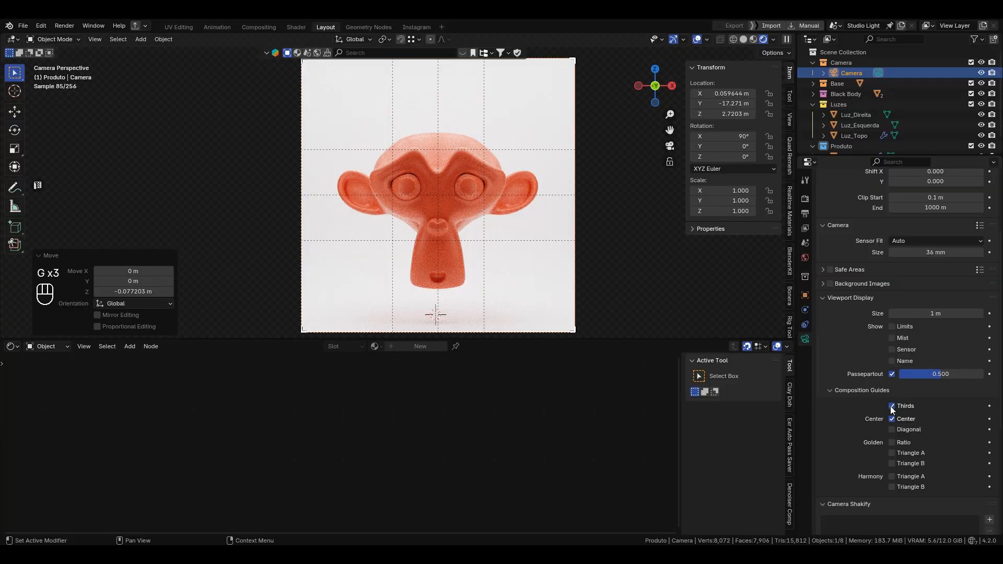
Disable the camera's Thirds and Center composition guides
click(892, 406)
click(893, 418)
scroll(515, 215, down, 1)
mouse_move(506, 213)
alt+shift+mouse_down()
mouse_move(510, 220)
mouse_move(495, 211)
alt+shift+mouse_up()
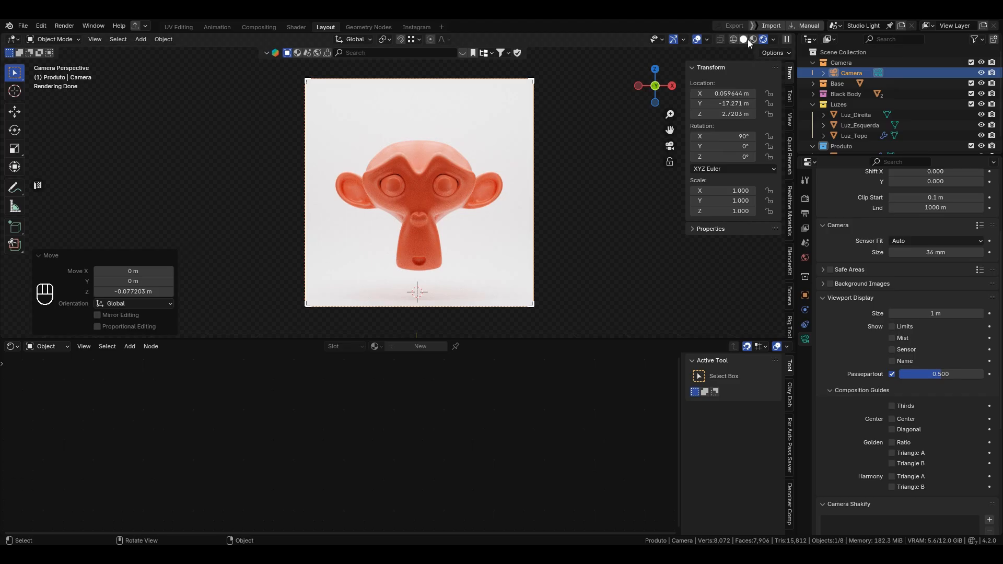
Try viewport Samples at 0 in the render settings and set them back to 256
click(809, 203)
scroll(839, 247, up, 5)
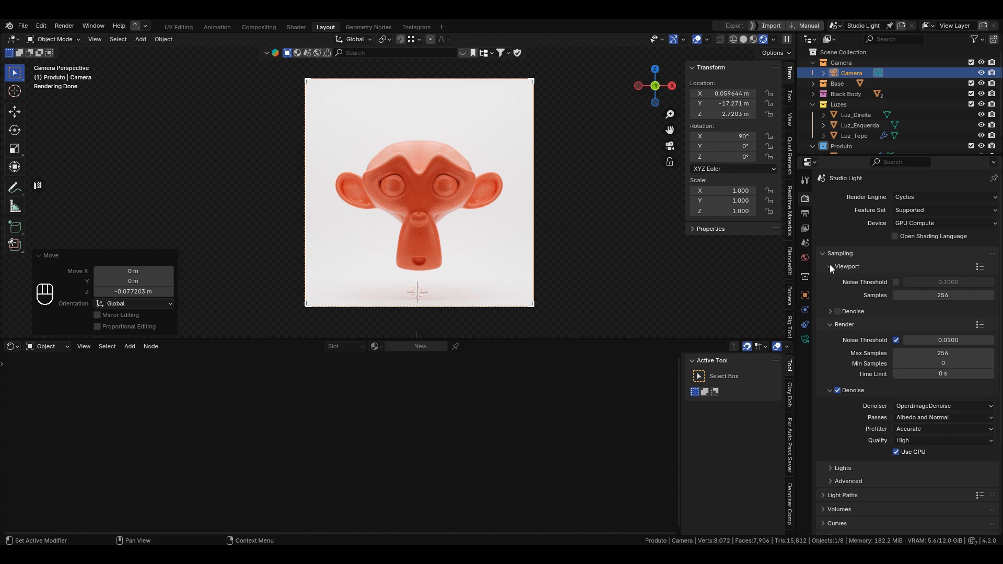
click(944, 295)
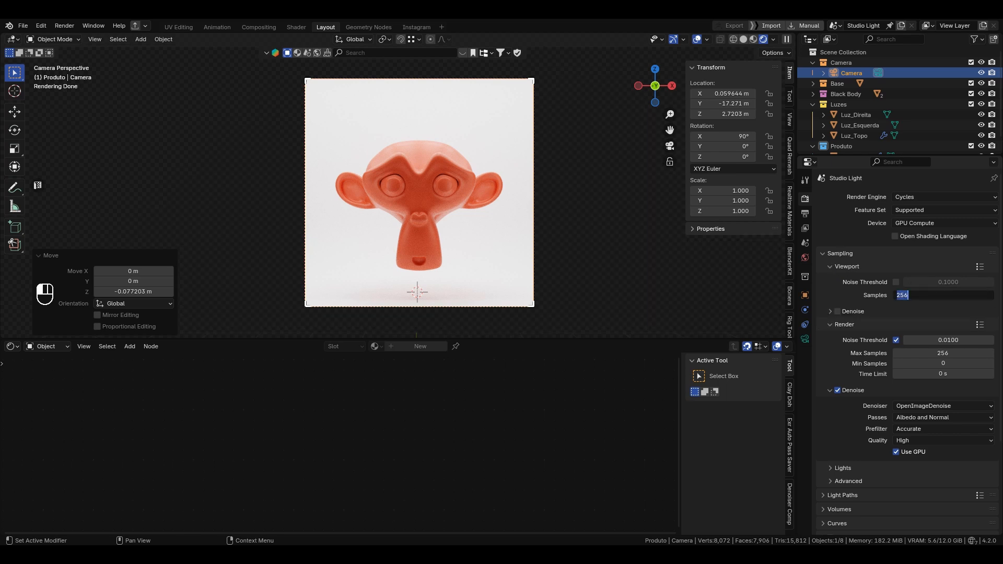
text(0)
key(Return)
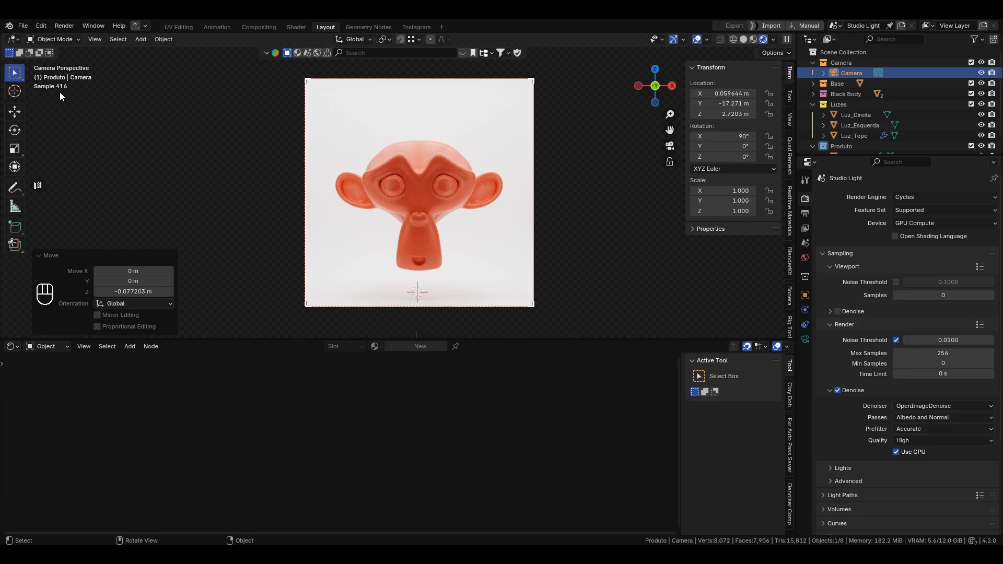
click(943, 295)
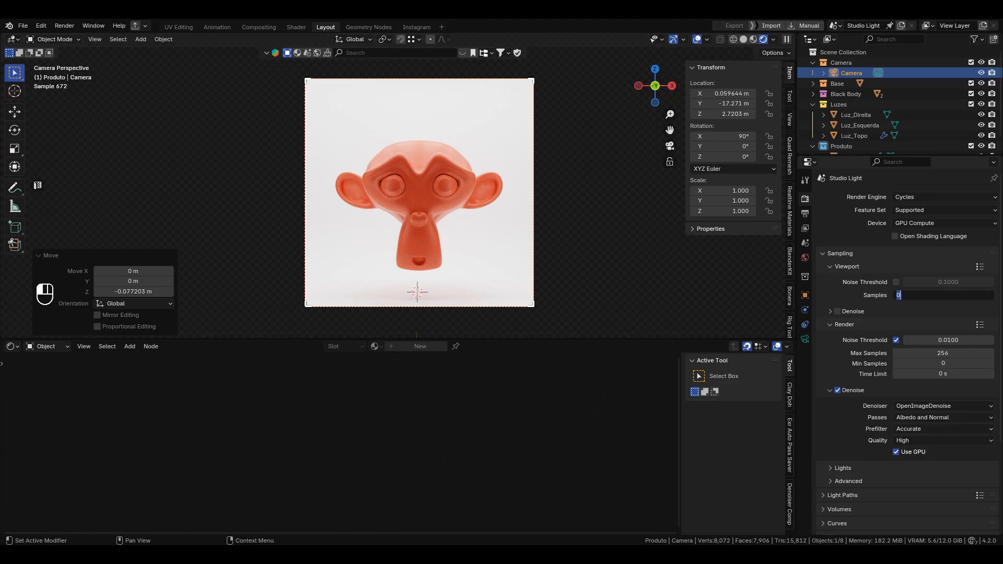
text(256)
key(Return)
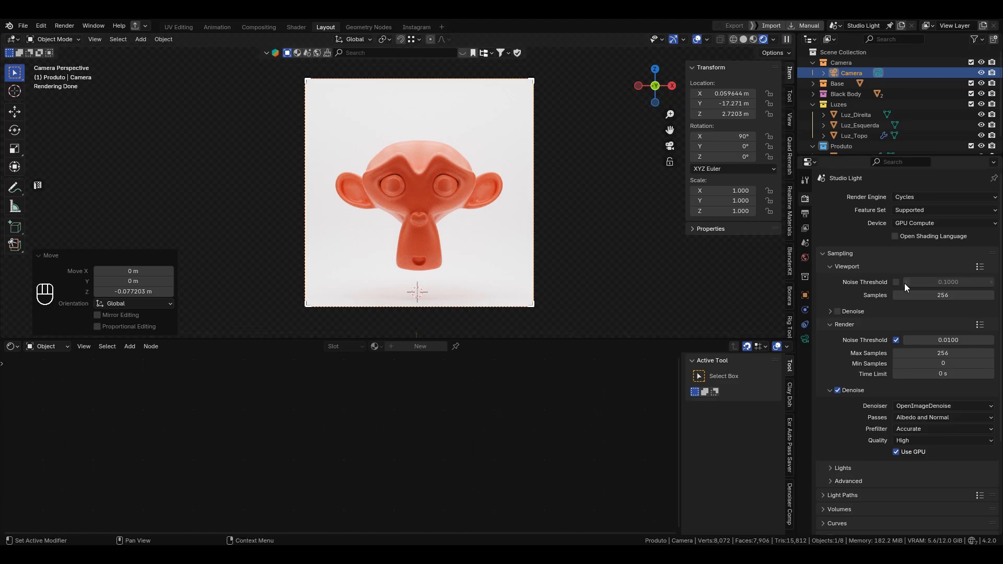
Enable viewport Denoise, inspect Suzanne while orbiting and up close, and turn the denoising off to compare the noise
click(830, 312)
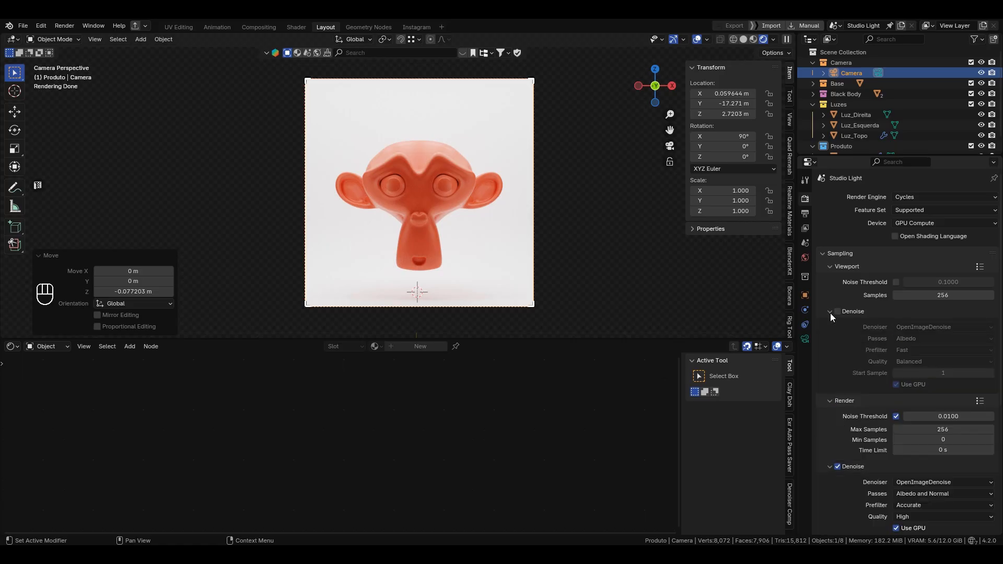
click(837, 312)
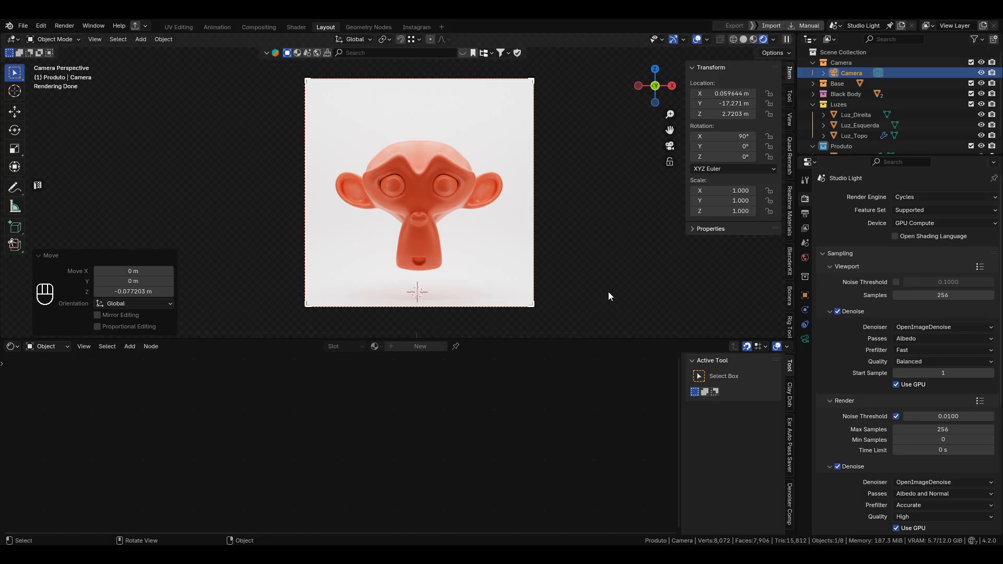
click(431, 199)
alt+drag(443, 198, 420, 180)
scroll(440, 167, up, 2)
key(KP_0)
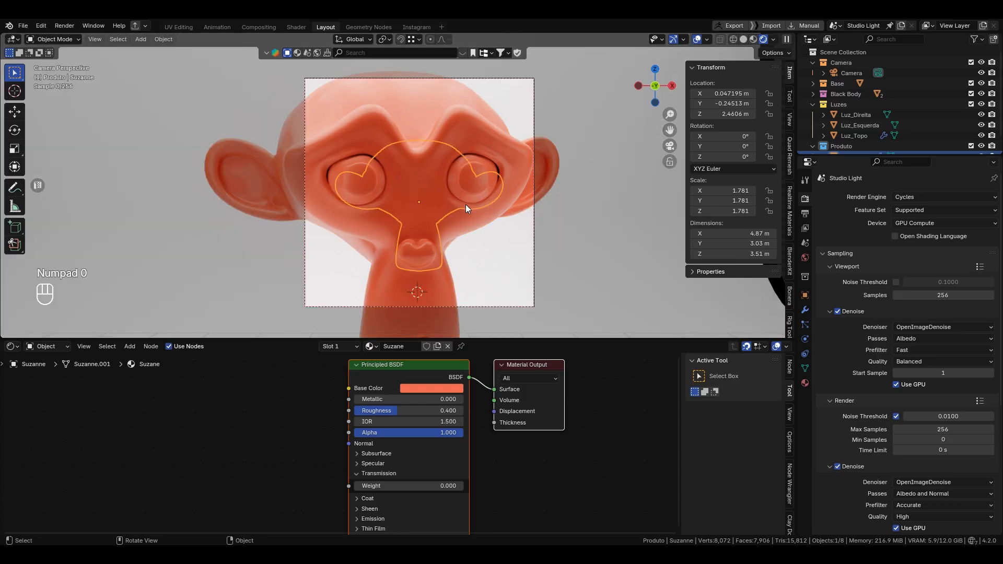
click(840, 312)
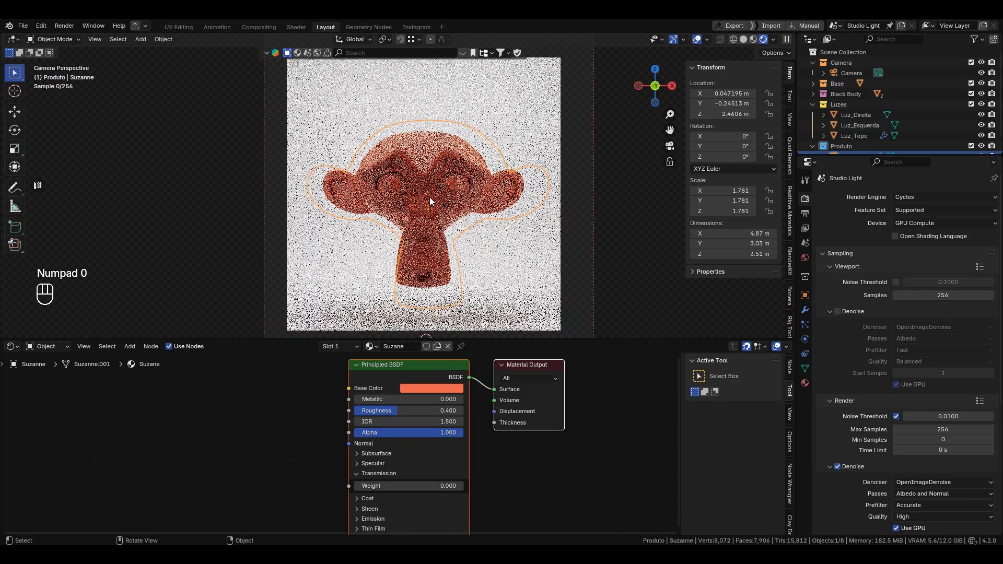
scroll(429, 196, up, 4)
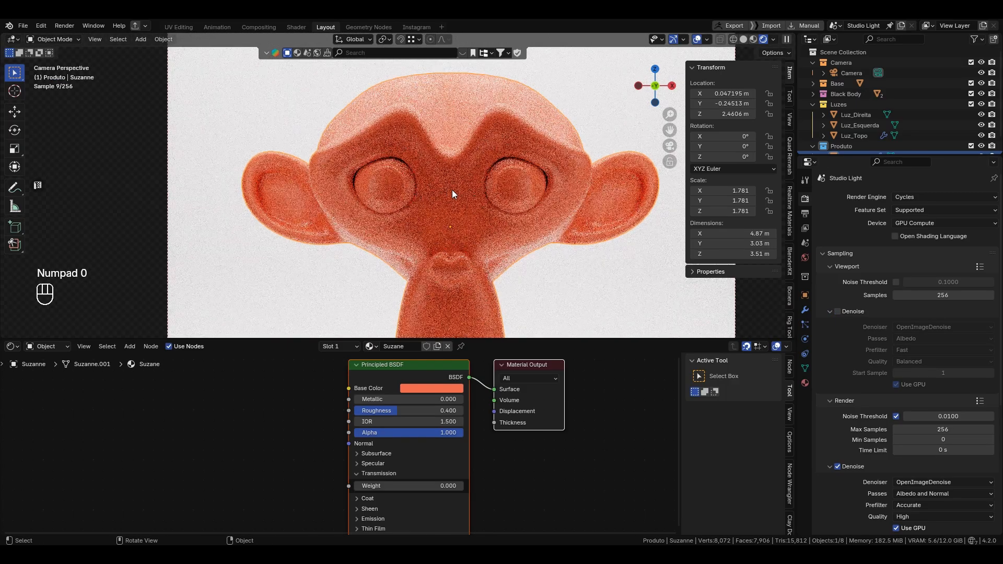
scroll(488, 231, down, 2)
scroll(417, 210, down, 3)
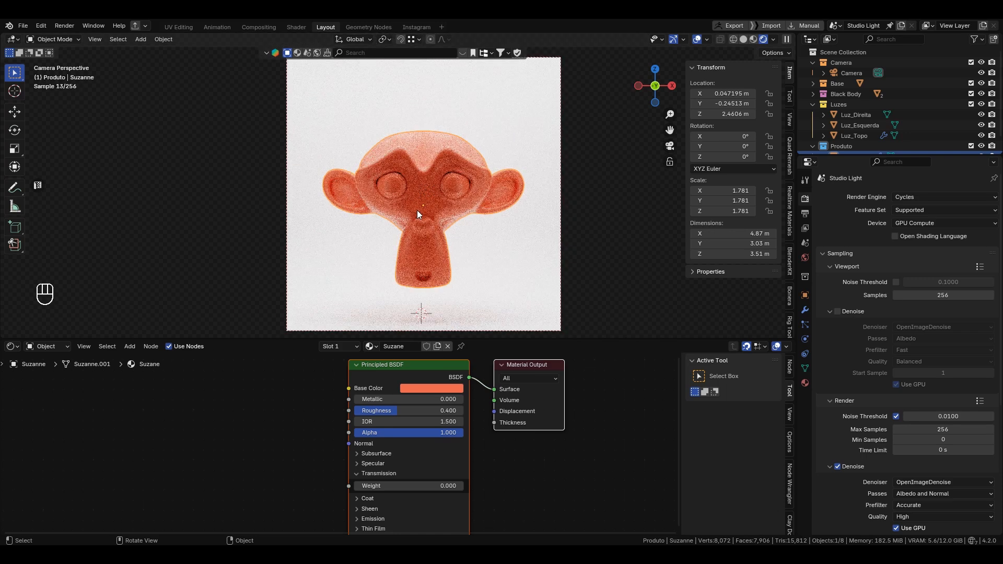
Enable viewport Denoise once more, examine Suzanne's eyes and face up close, and disable it again
click(837, 312)
scroll(477, 187, up, 4)
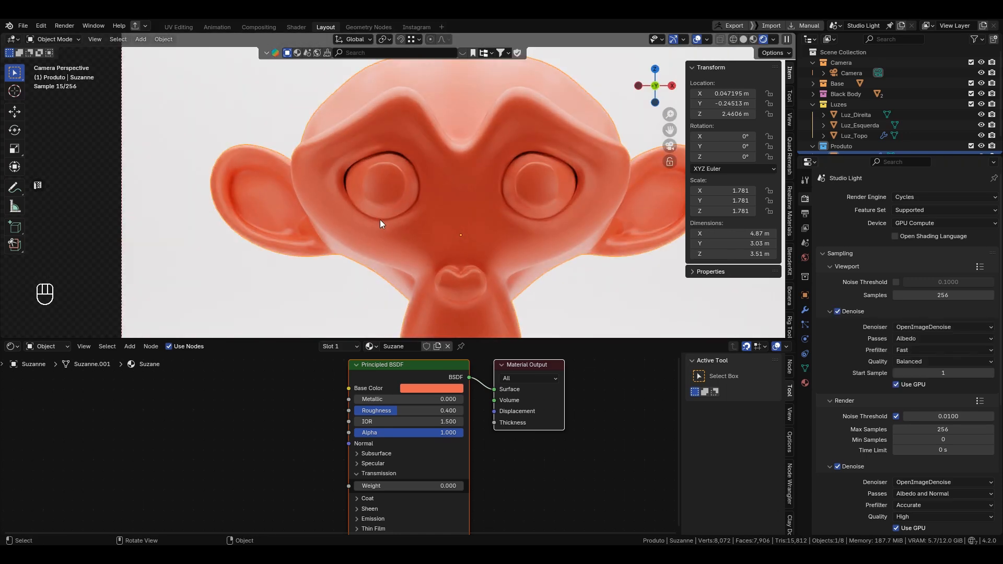
scroll(381, 214, down, 1)
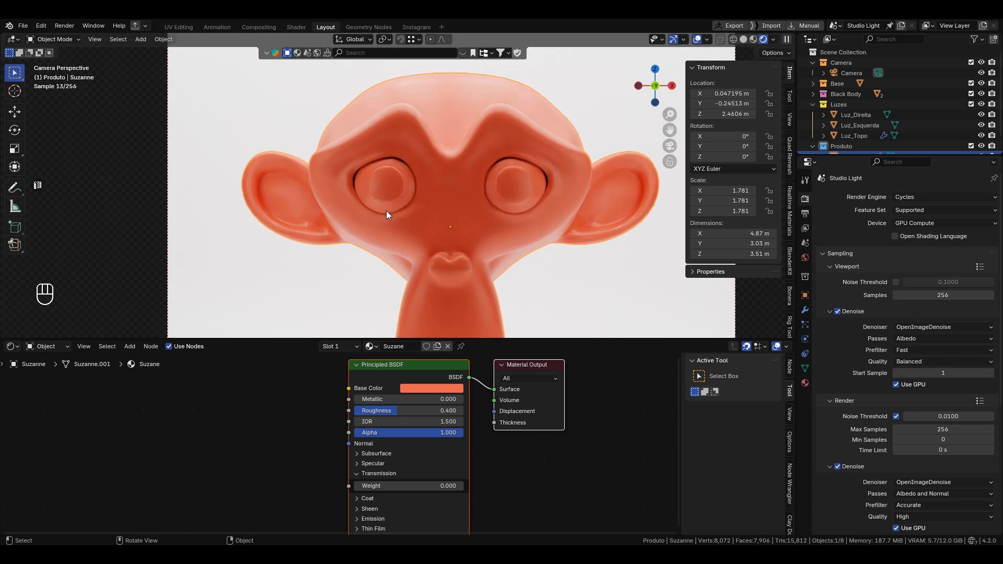
click(837, 311)
scroll(423, 184, down, 3)
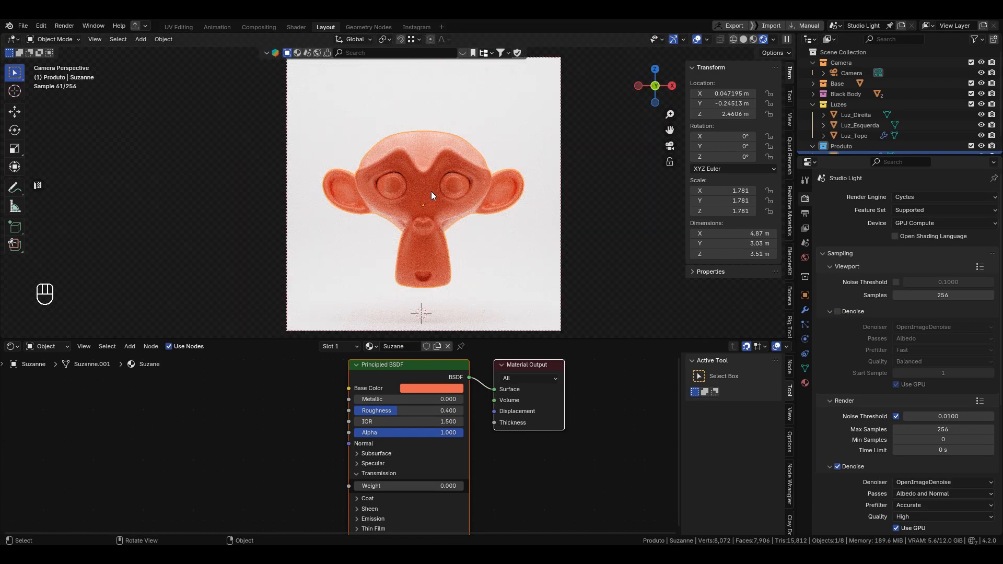
scroll(450, 195, down, 1)
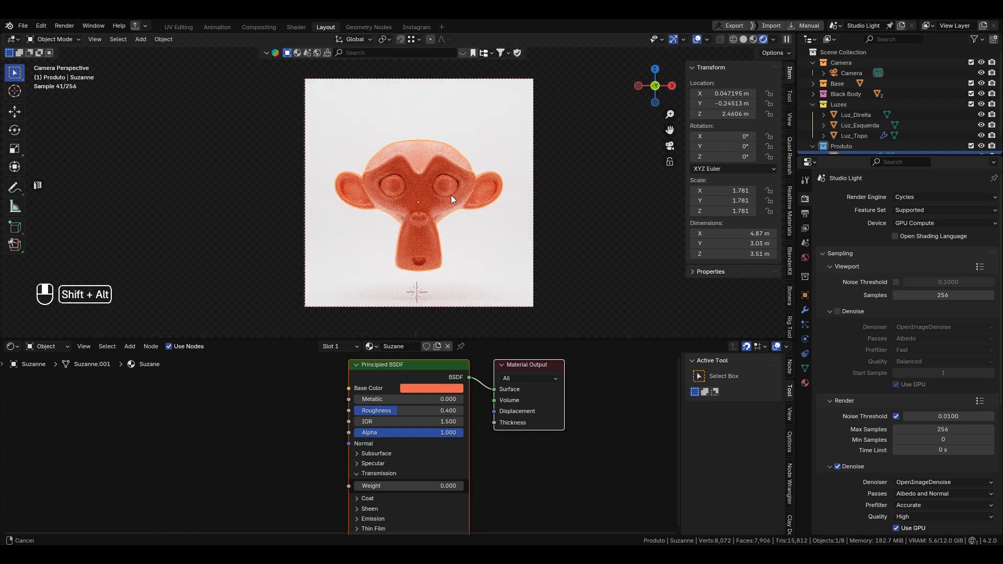
scroll(450, 195, up, 1)
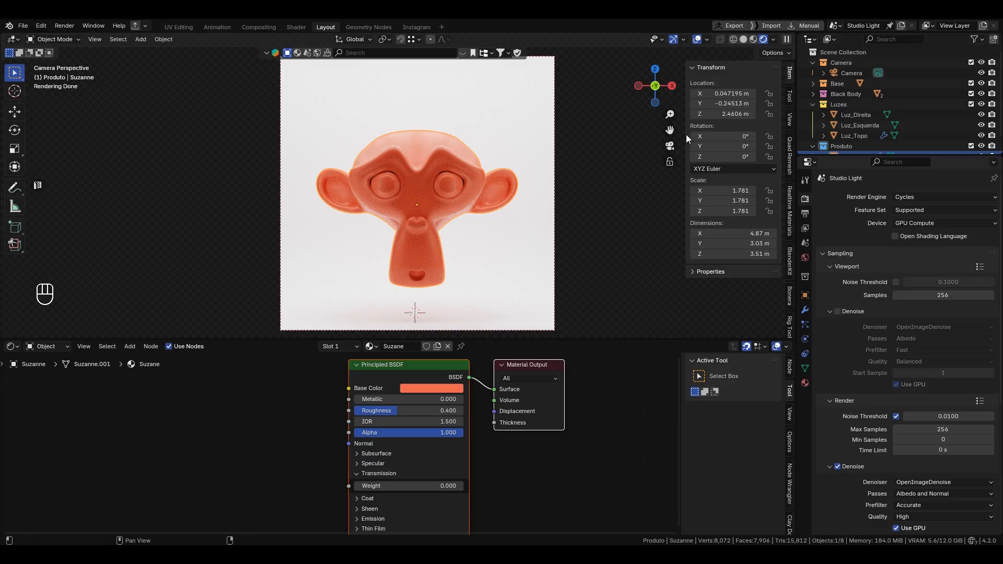
Switch the viewport to Solid shading and enlarge the Outliner to fit the whole collection list
click(743, 41)
scroll(450, 158, down, 1)
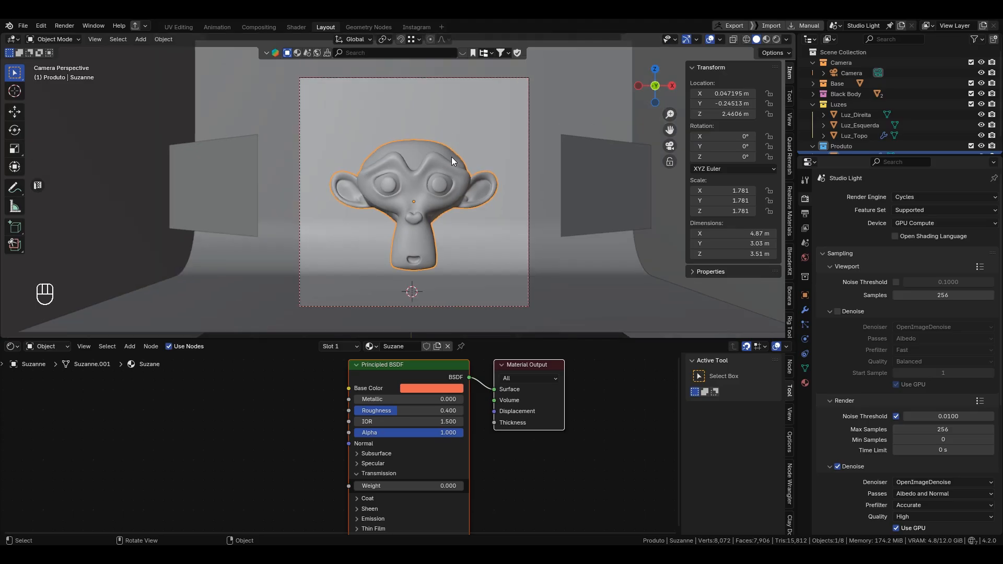
drag(867, 152, 867, 208)
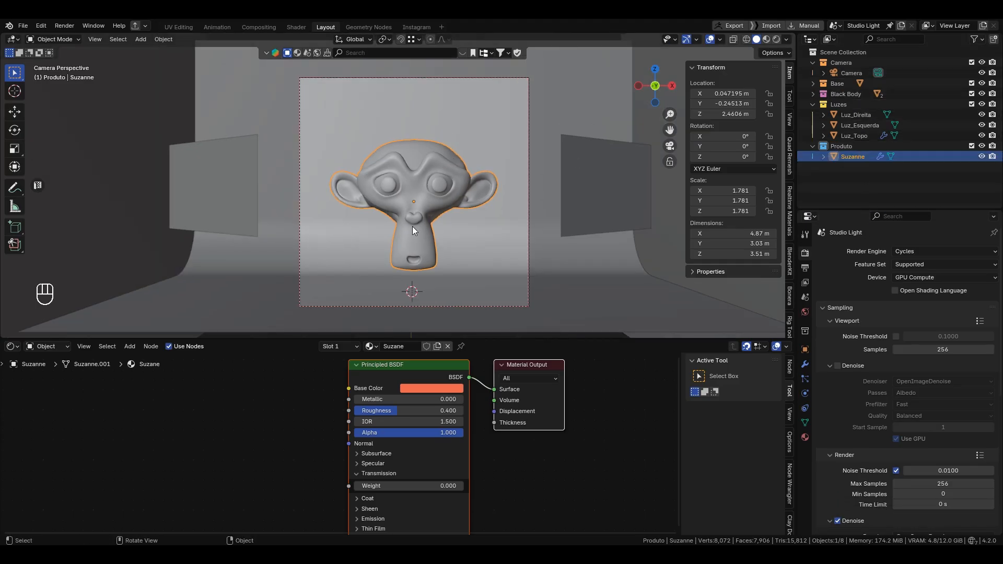
Set Suzanne's material Roughness to 0 in Rendered shading and inspect the light reflections on its head
click(777, 39)
click(455, 389)
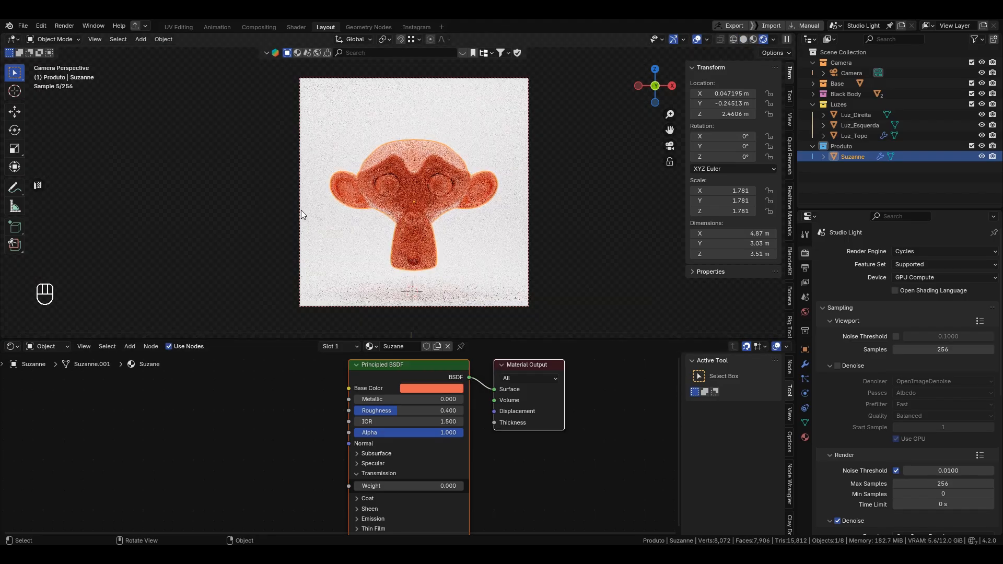
scroll(406, 236, up, 1)
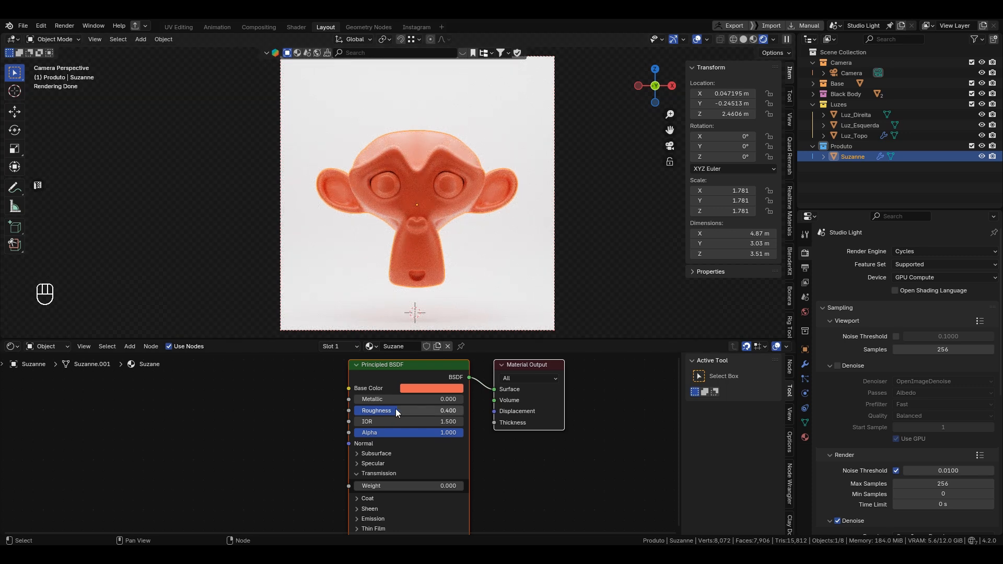
drag(399, 411, 353, 409)
scroll(388, 236, up, 3)
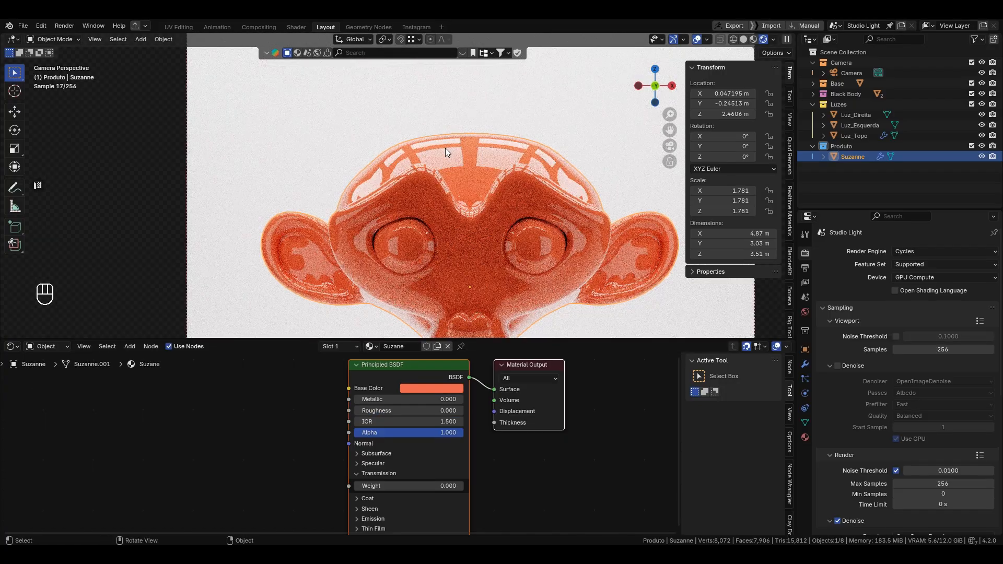
scroll(452, 190, down, 6)
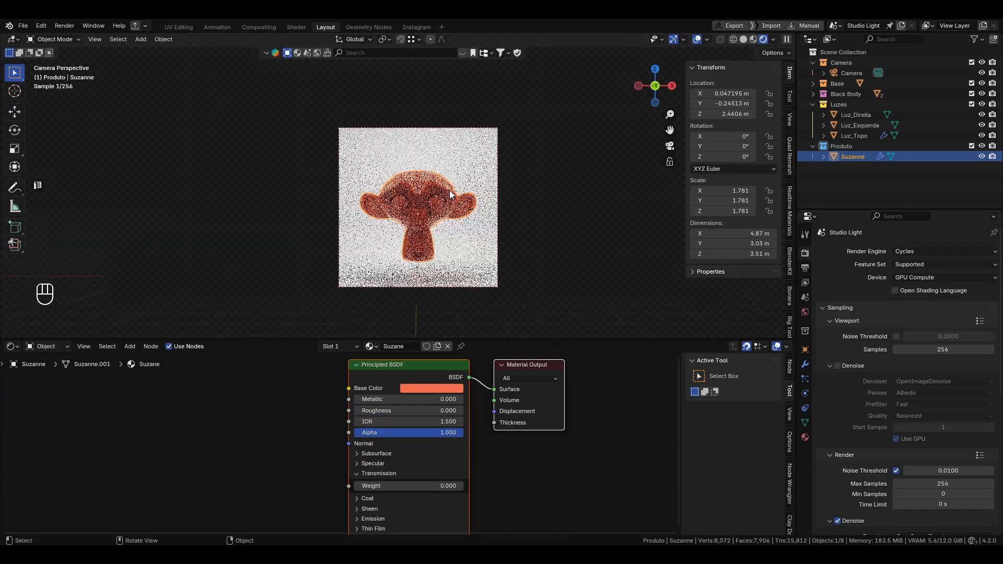
middle_drag(451, 190, 402, 207)
scroll(406, 191, down, 5)
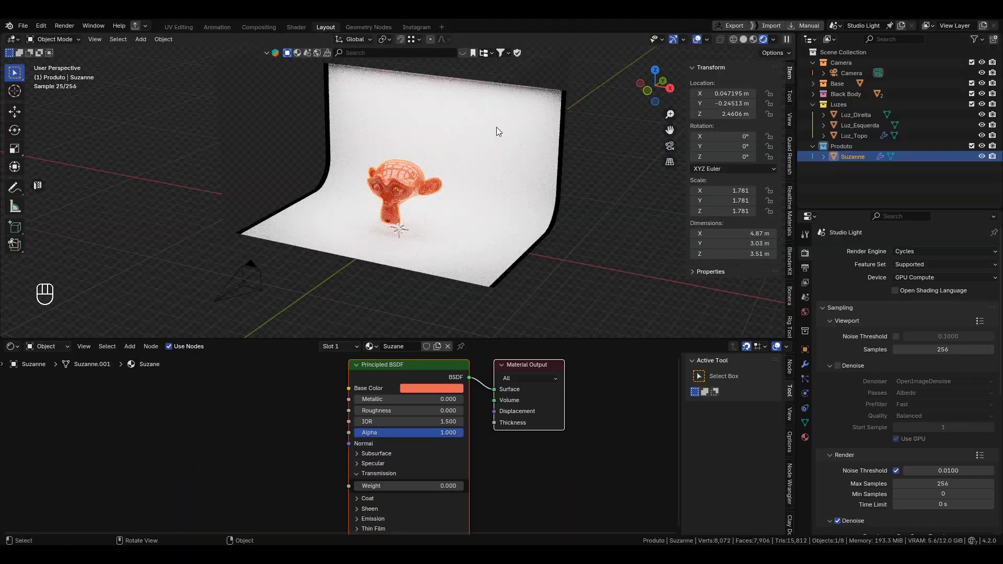
Switch to Solid shading, place the 3D cursor on the overhead light grid, and add a plane mesh there
click(743, 40)
middle_drag(348, 132, 377, 157)
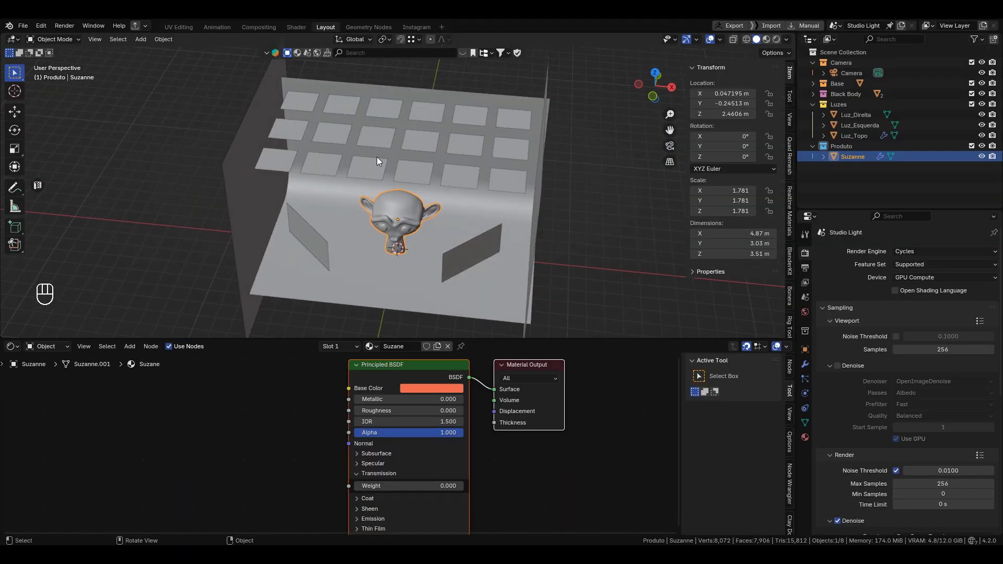
key(shift)
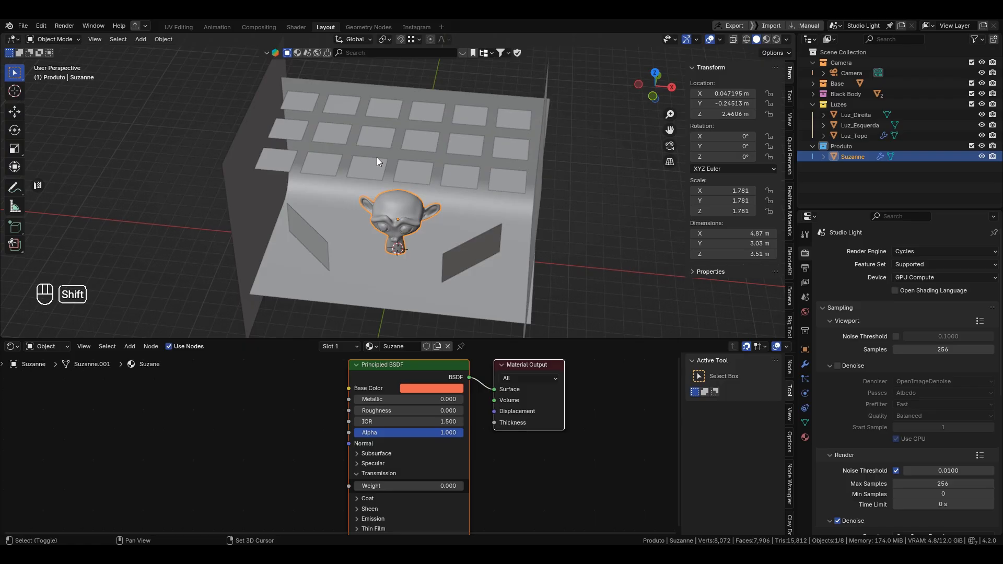
shift+right_click(380, 138)
alt+middle_drag(418, 139, 379, 134)
key(shift+a)
mouse_move(422, 122)
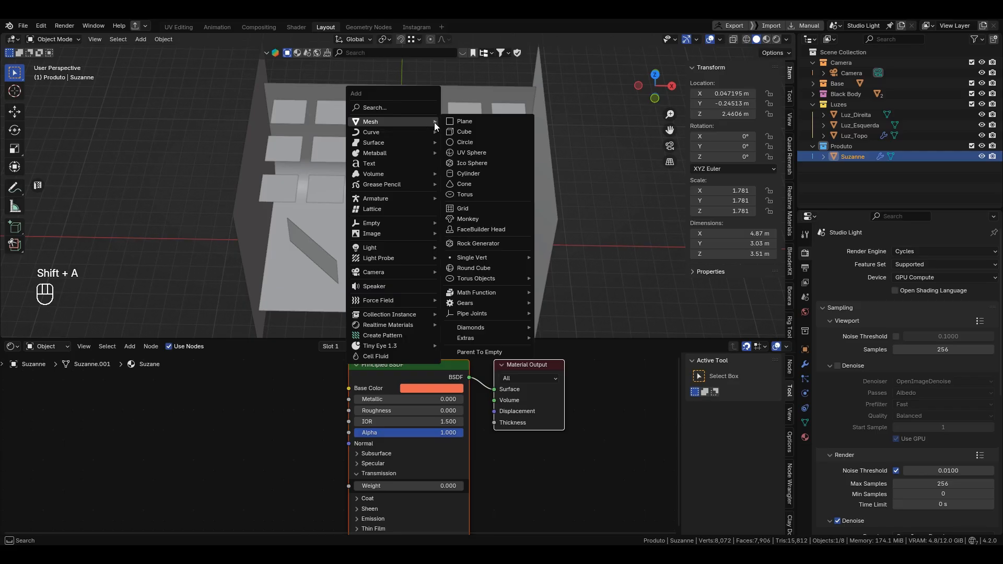
click(464, 125)
Center the plane over the light grid in top view and scale it to about 15.2 m by 9.64 m
mouse_move(456, 134)
alt+middle_down()
mouse_move(452, 180)
mouse_move(452, 139)
alt+middle_up()
key(g)
click(471, 145)
key(s)
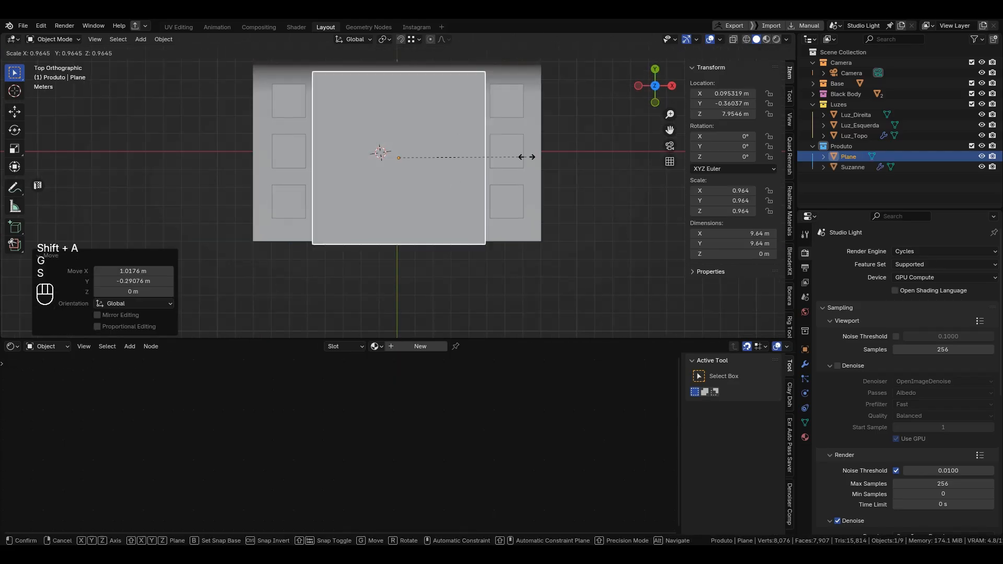
click(521, 156)
key(s)
key(x)
click(584, 157)
Lower the plane about 0.57 m along Z below the overhead lights and realign it with the light grid
middle_drag(585, 157, 582, 74)
scroll(372, 118, up, 2)
key(g)
key(z)
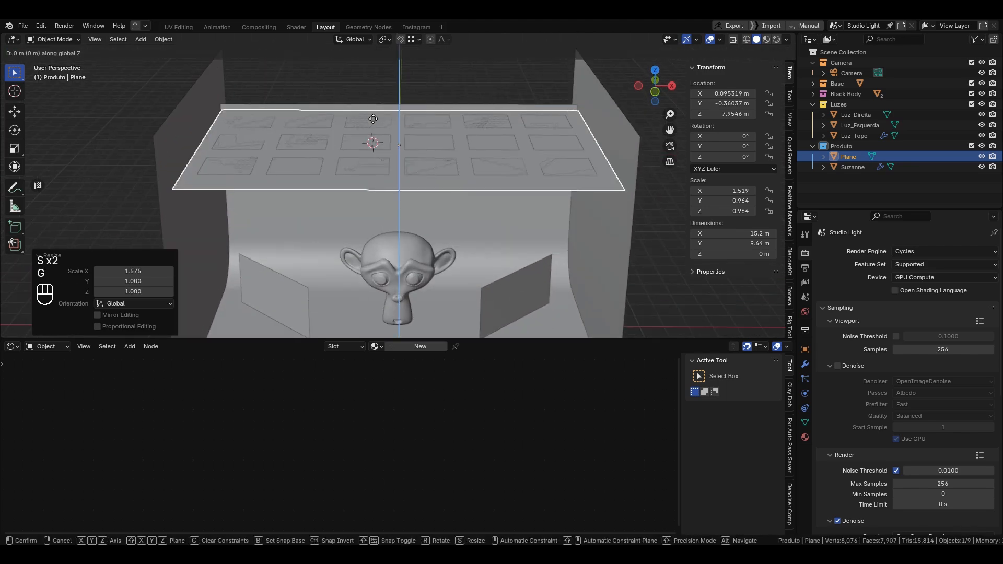
click(377, 137)
key(g)
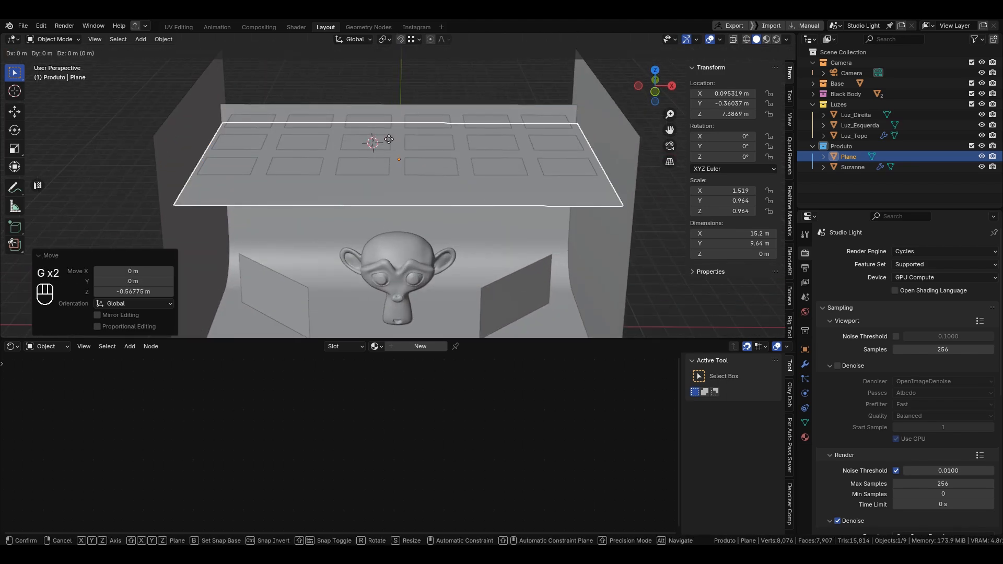
shift+click(362, 141)
middle_drag(452, 136, 515, 229)
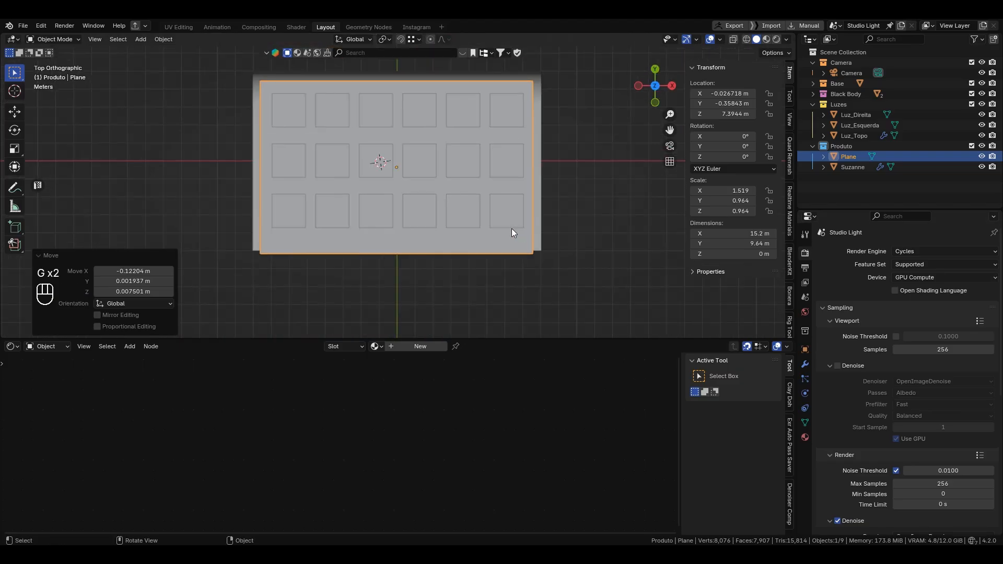
key(g)
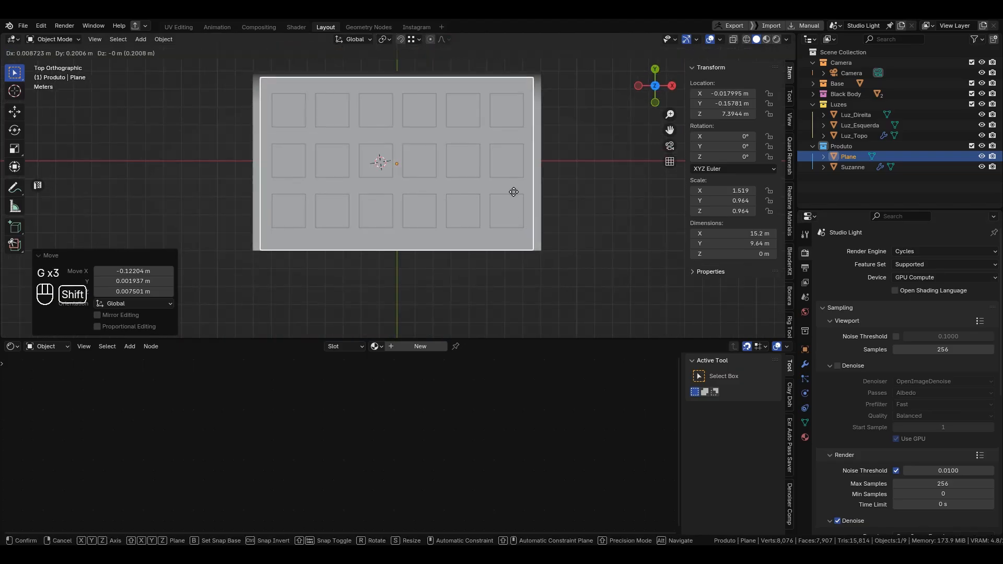
click(512, 193)
Try widening the plane along X to about 15.5 m, and undo the scaling
key(s)
key(x)
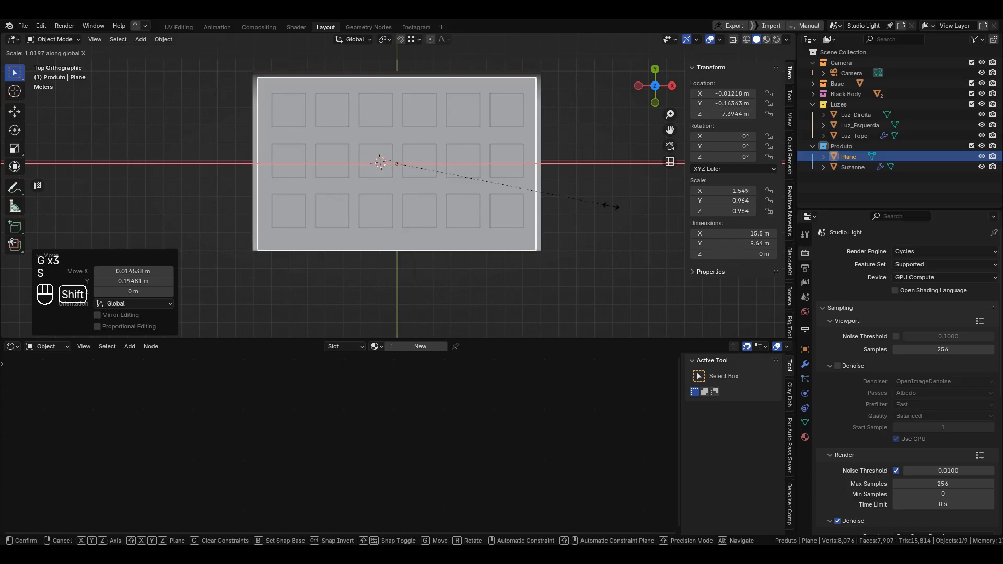
click(609, 206)
middle_drag(565, 214, 515, 174)
key(ctrl+z)
Nudge the plane about 0.08 m along X beneath the overhead lights
key(g)
click(541, 248)
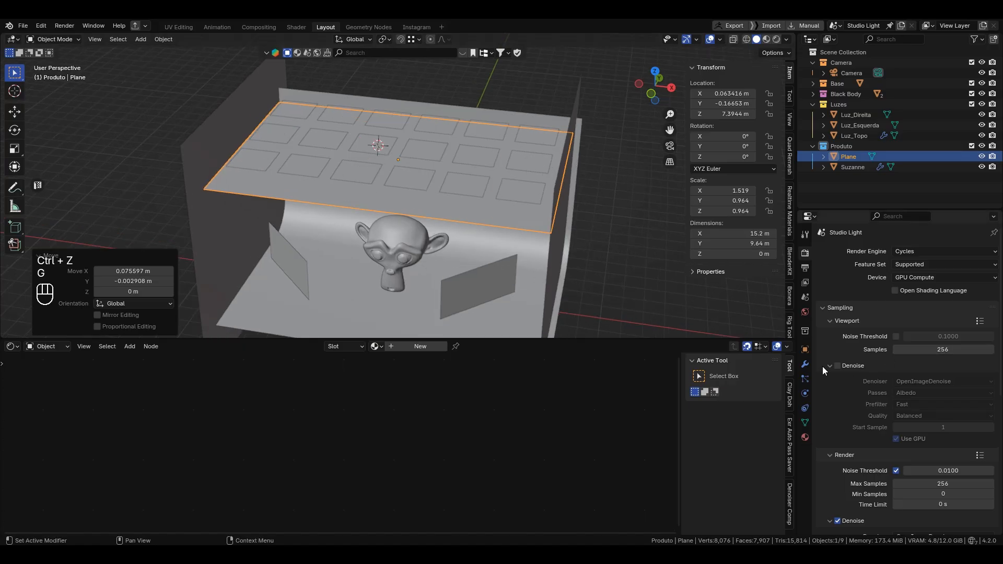
Create a material named Soft Box on the plane and set its surface to Translucent BSDF
click(808, 437)
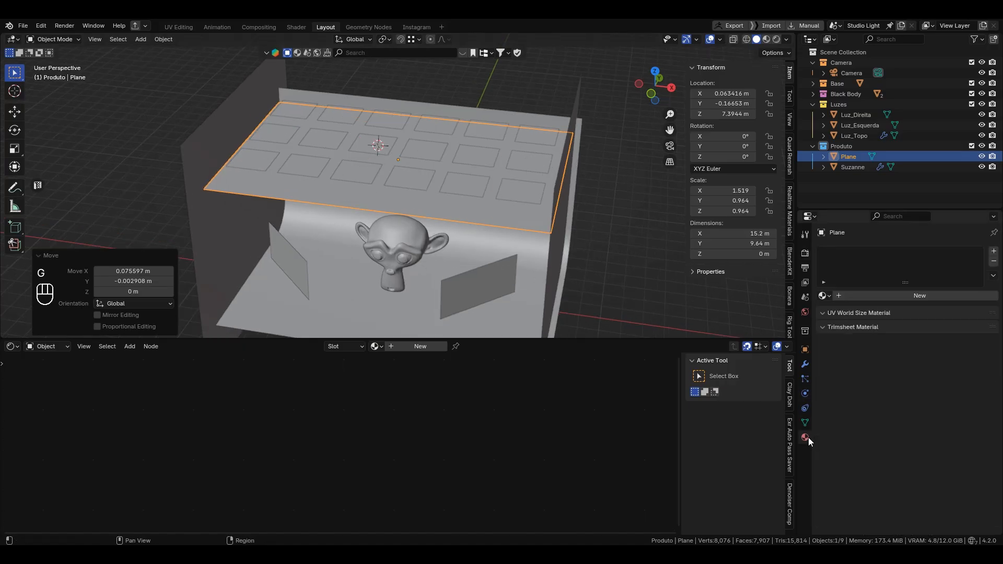
click(853, 294)
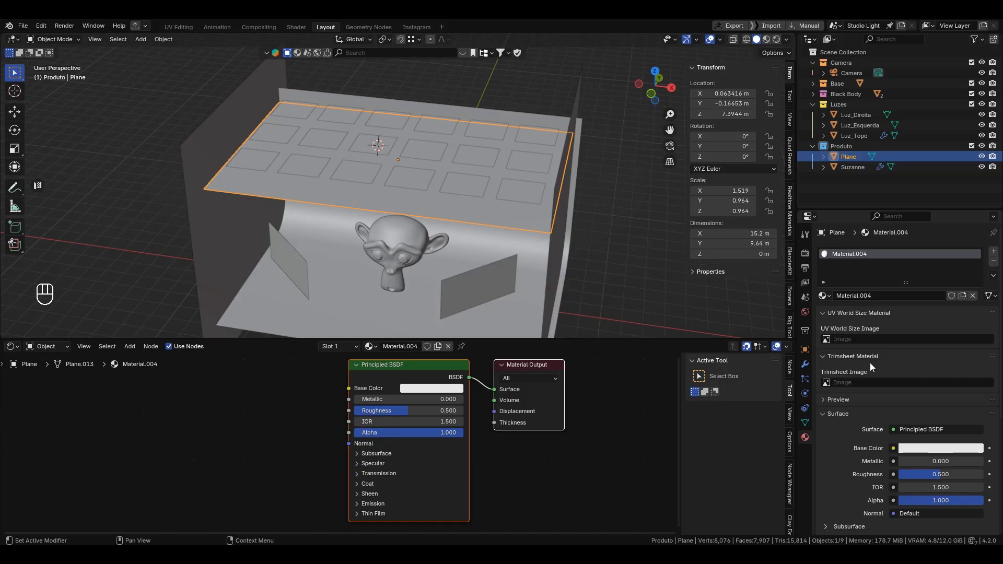
click(870, 294)
text(Soft B)
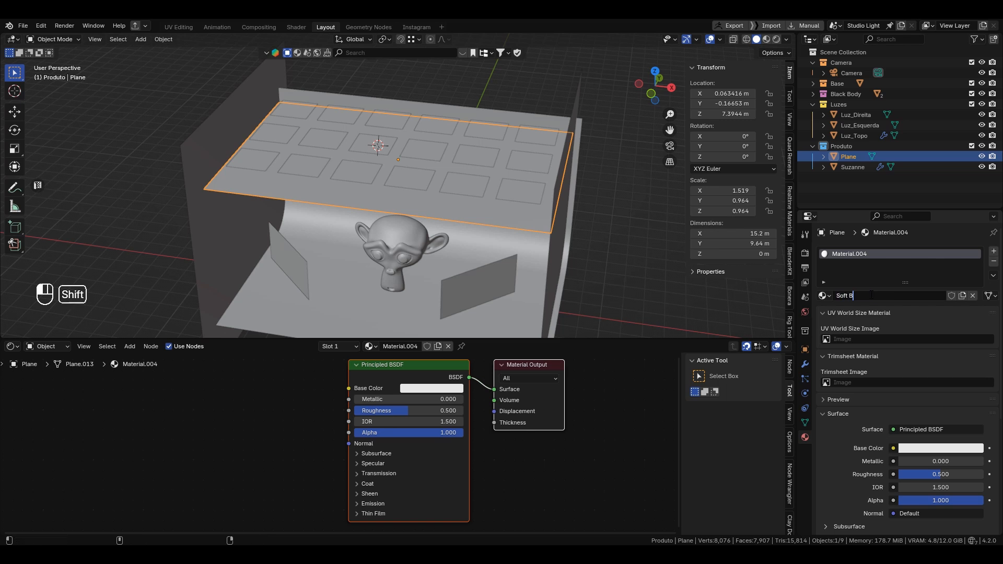
text(ox)
key(Return)
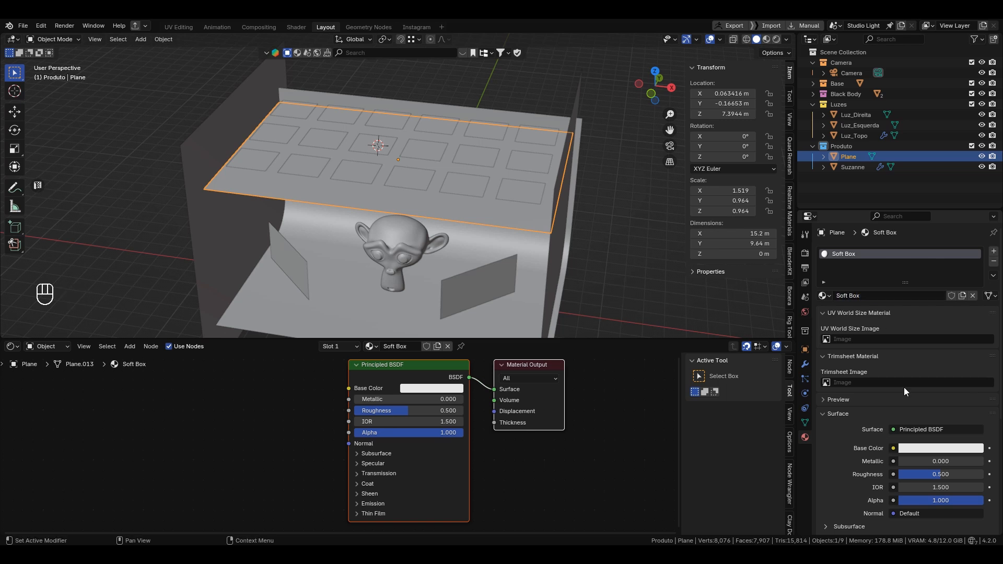
click(899, 433)
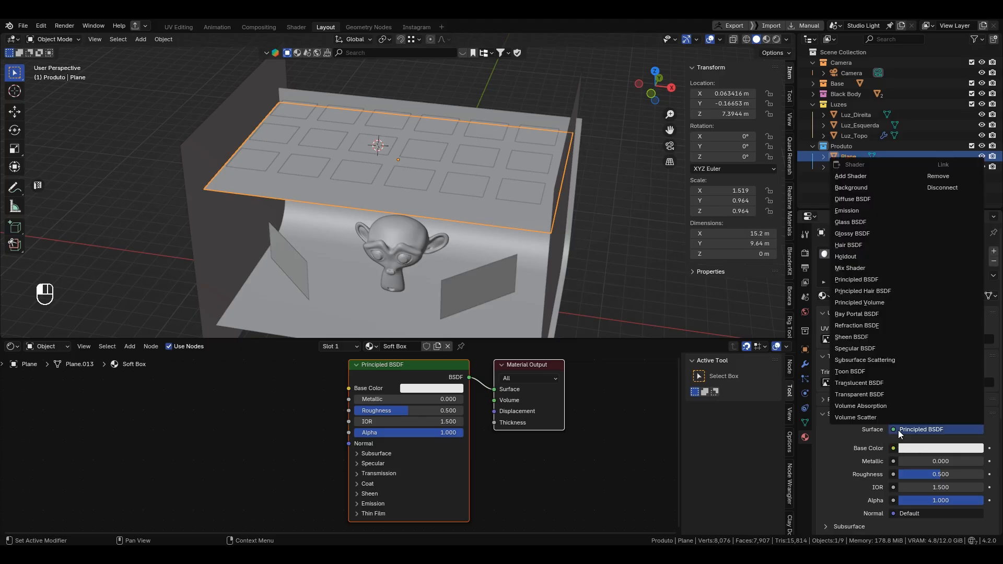
click(848, 382)
Preview the scene through the camera in Rendered shading and examine the reflections on Suzanne's head up close
mouse_move(461, 206)
middle_down()
mouse_move(454, 164)
mouse_move(463, 163)
mouse_move(444, 151)
middle_up()
click(777, 40)
key(KP_0)
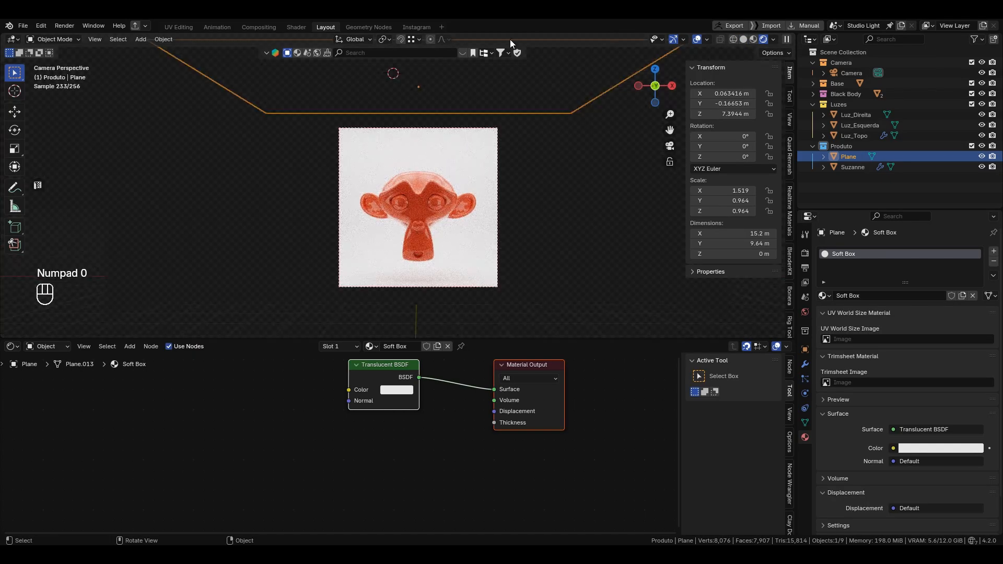
scroll(483, 112, up, 2)
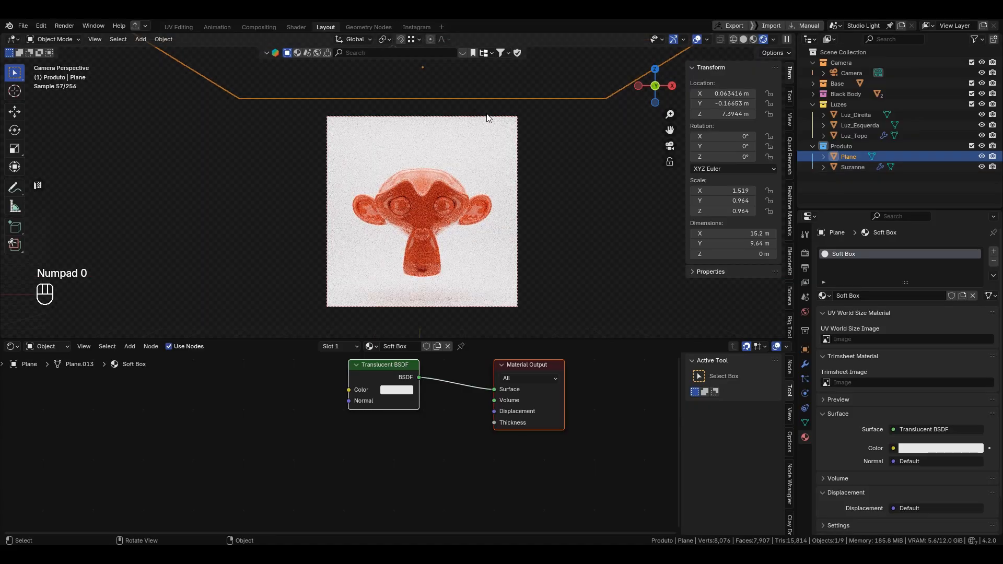
alt+shift+middle_drag(487, 117, 500, 132)
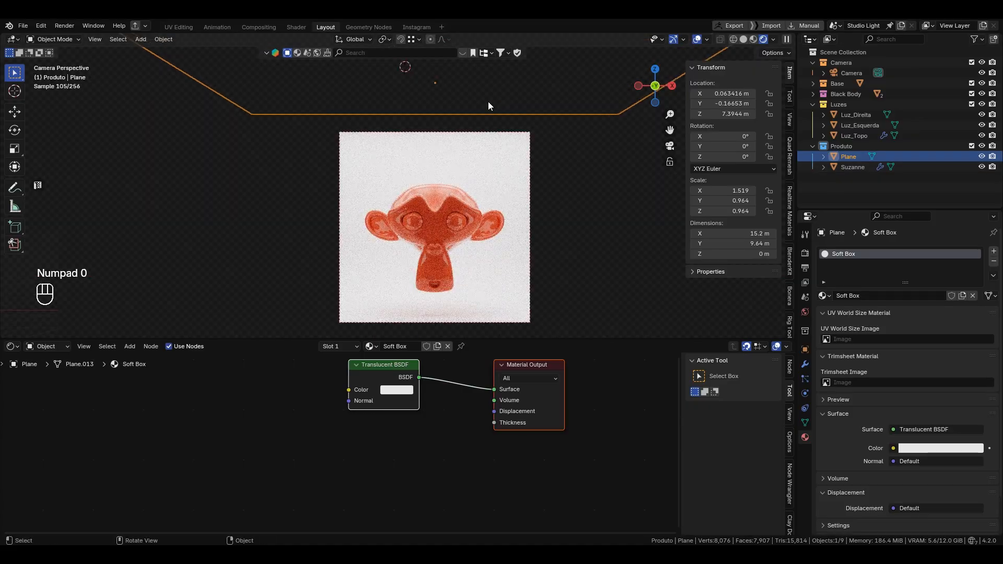
scroll(485, 227, up, 6)
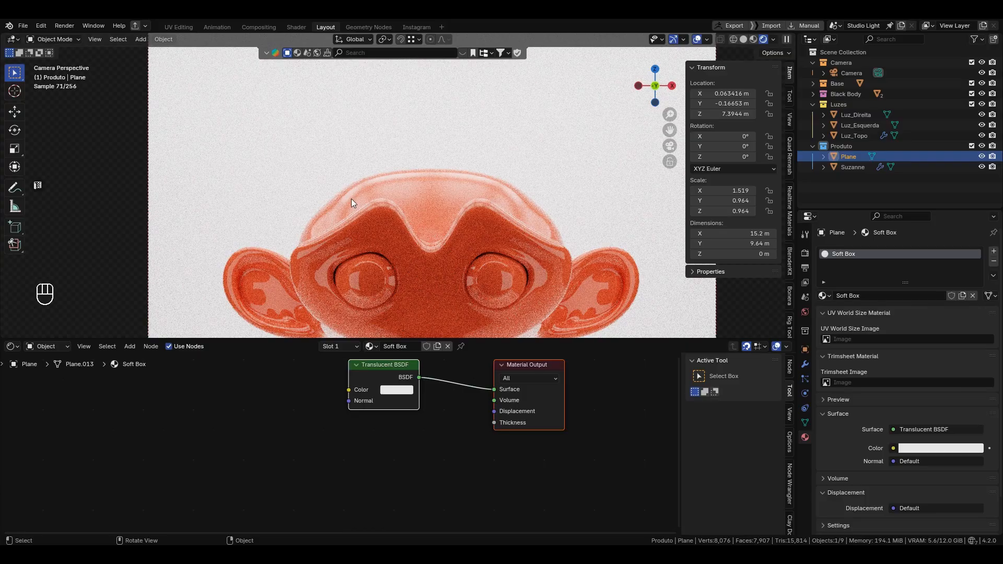
Raise the plane about 0.085 m along Z while checking the reflections, and return the viewport to Solid shading
key(g)
key(z)
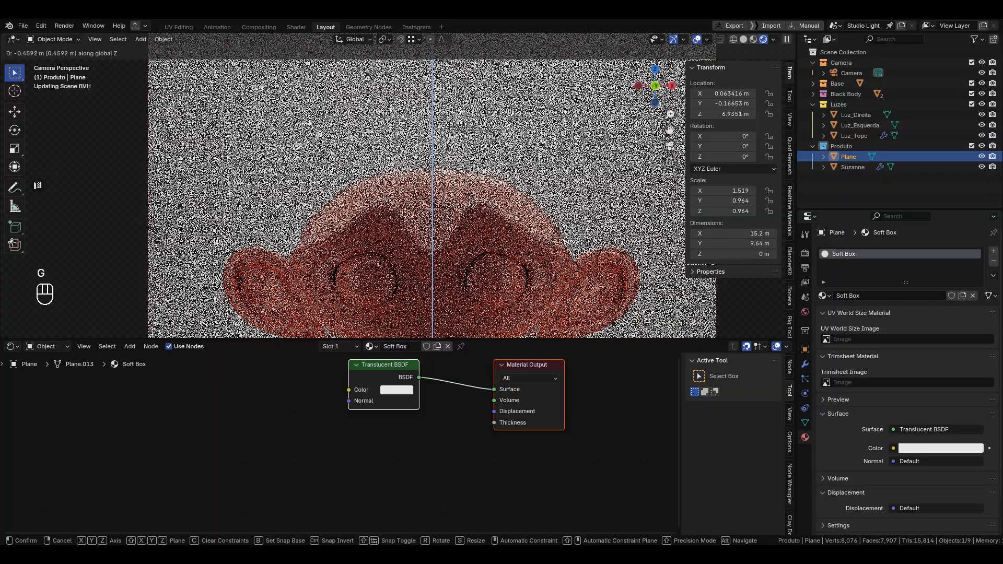
click(572, 105)
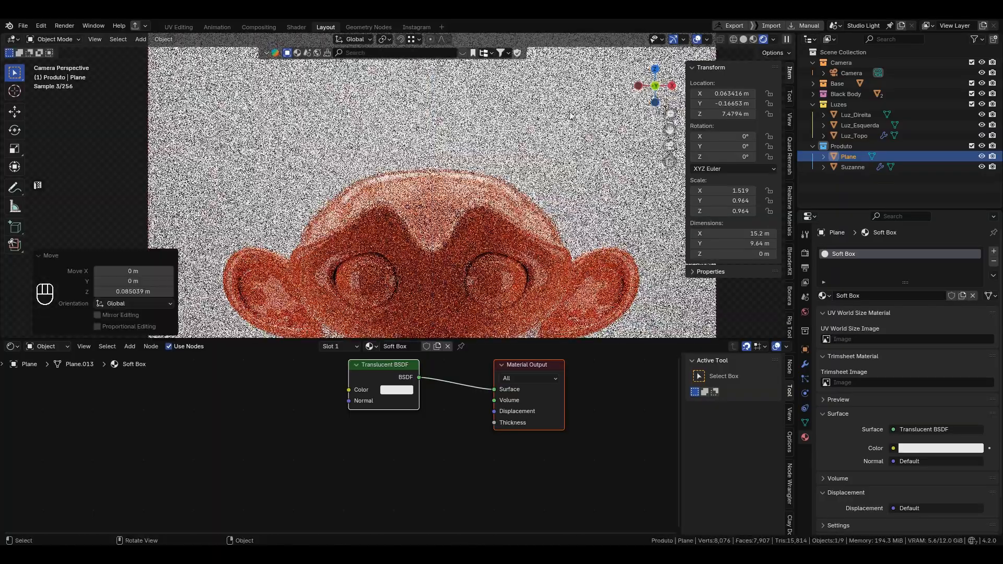
scroll(572, 104, down, 4)
alt+drag(426, 163, 434, 168)
scroll(434, 168, down, 7)
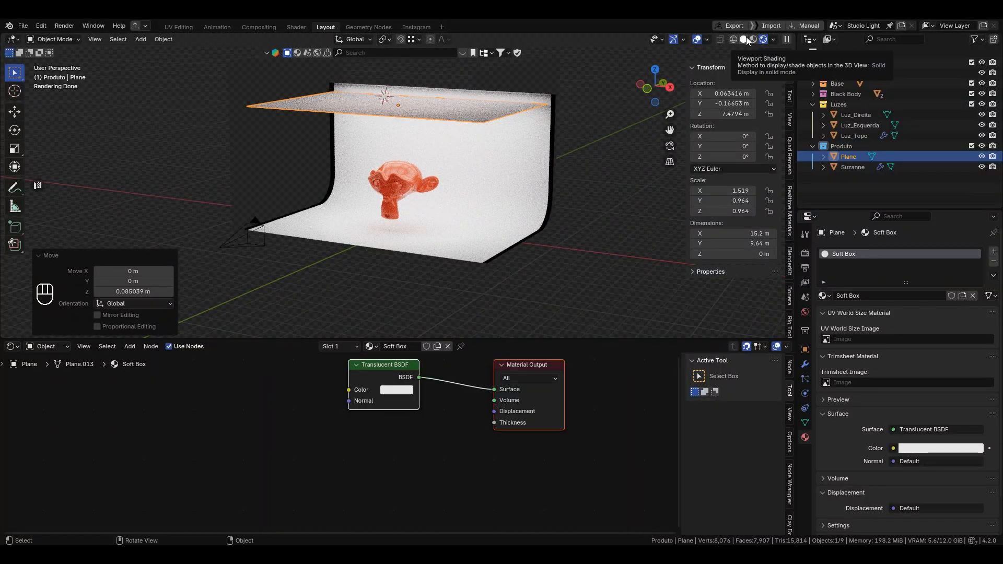
click(744, 39)
alt+drag(324, 115, 321, 152)
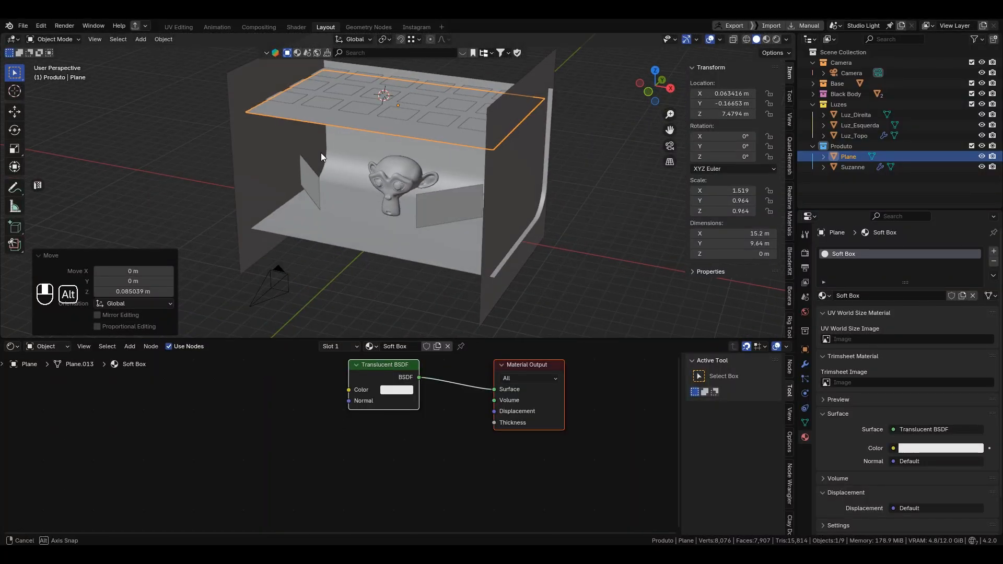
Rename the plane object as Soft Box Topo
double_click(856, 156)
text(So)
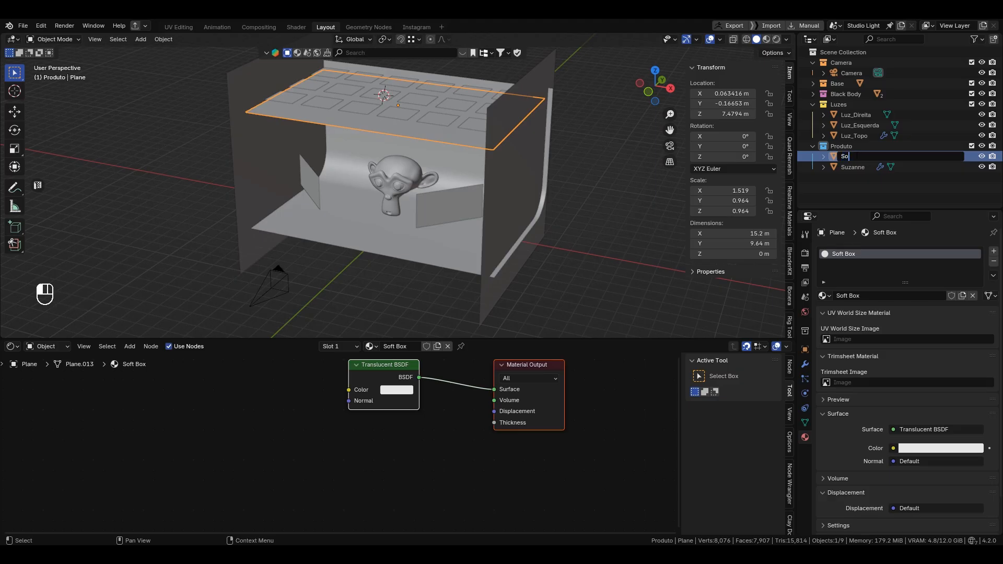
text(ft Box Topo)
key(Return)
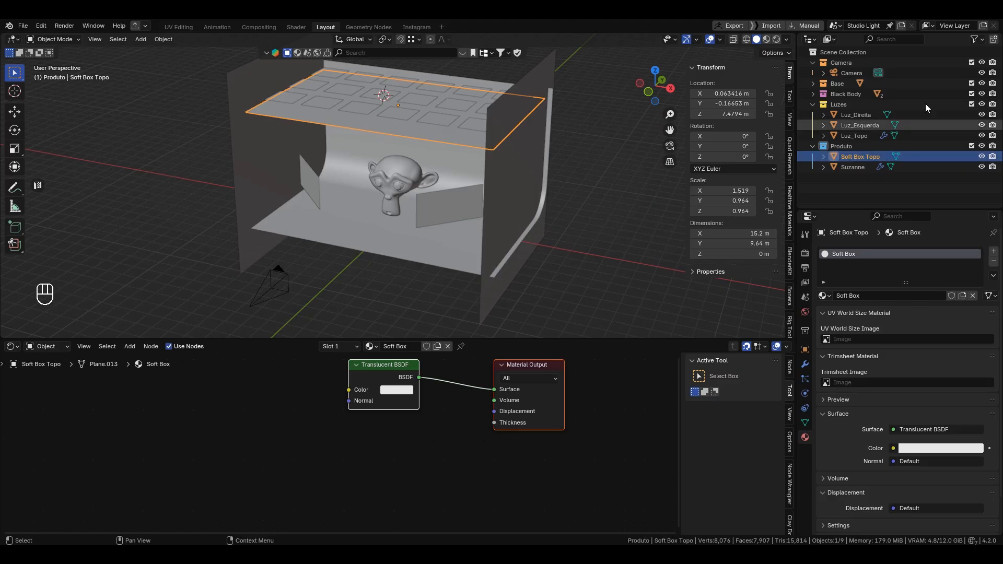
Create a new collection directly under Scene Collection and name it Soft Box
click(940, 193)
click(993, 40)
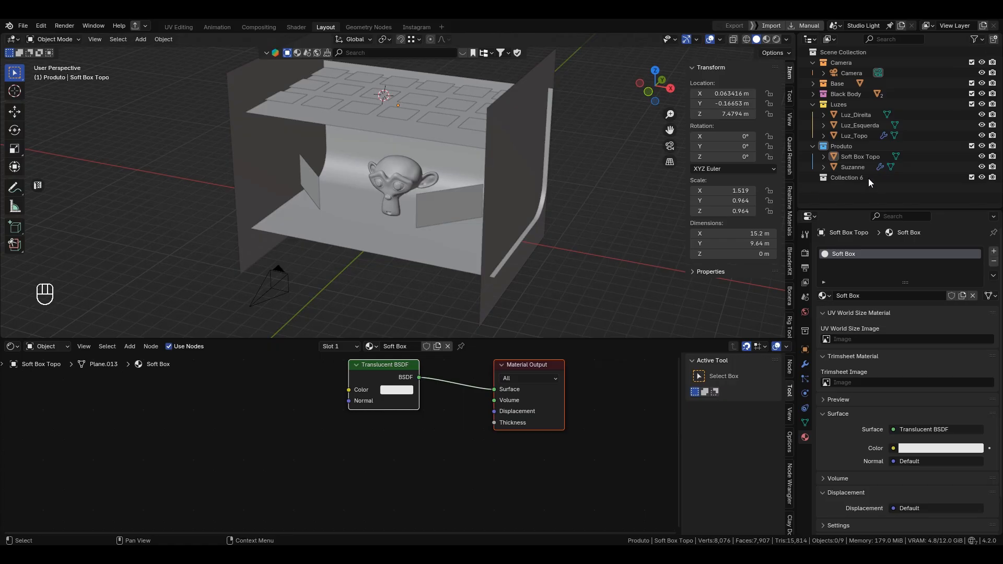
double_click(862, 177)
text(Soft)
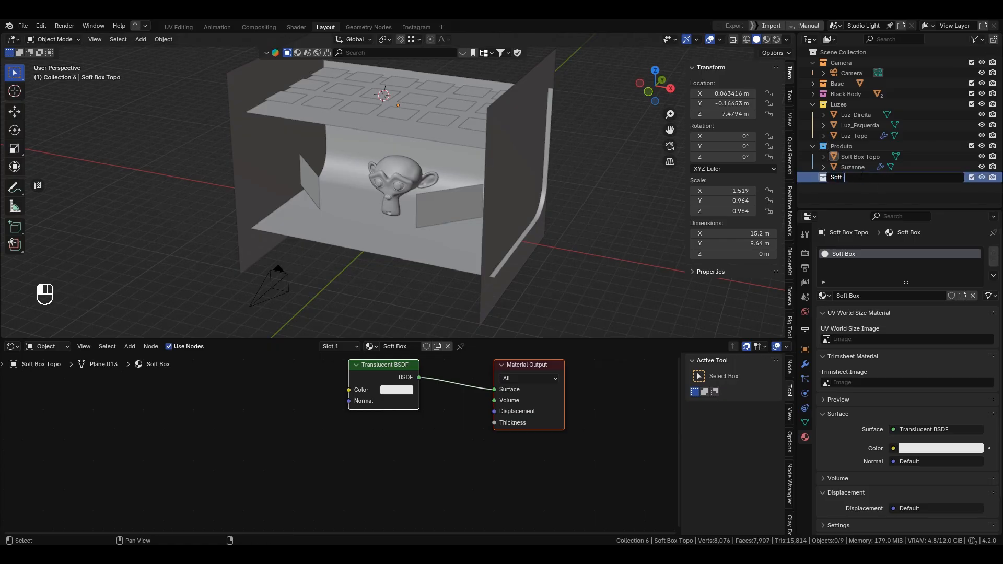
text( Box)
key(Return)
Assign the pink color tag to the Soft Box collection
right_click(854, 178)
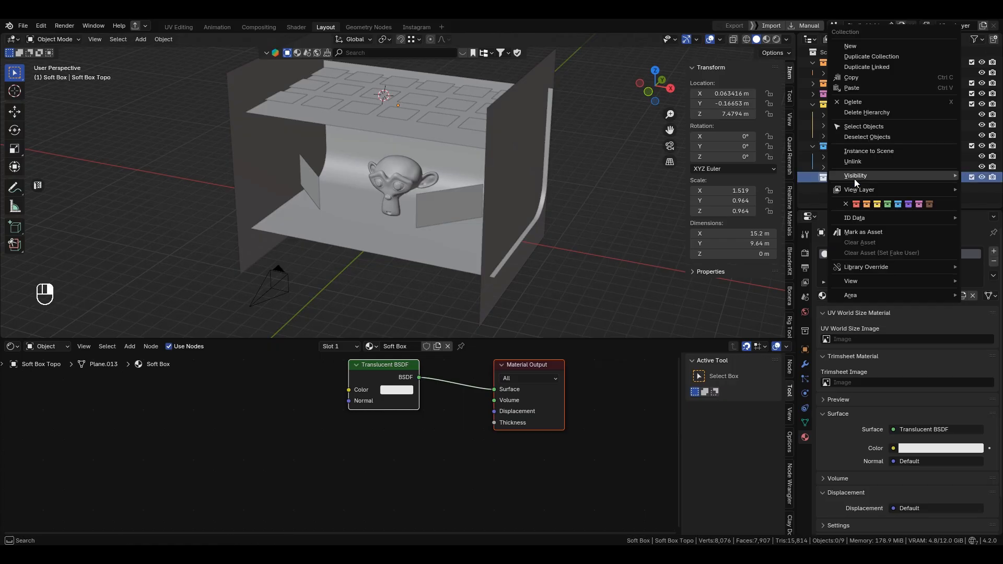
mouse_move(876, 191)
key(Escape)
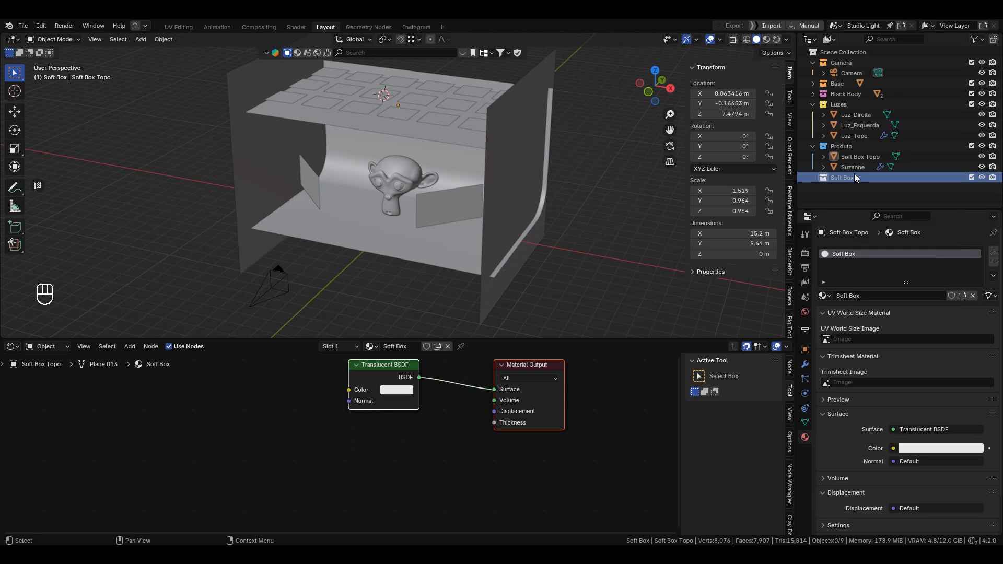
right_click(854, 174)
click(918, 204)
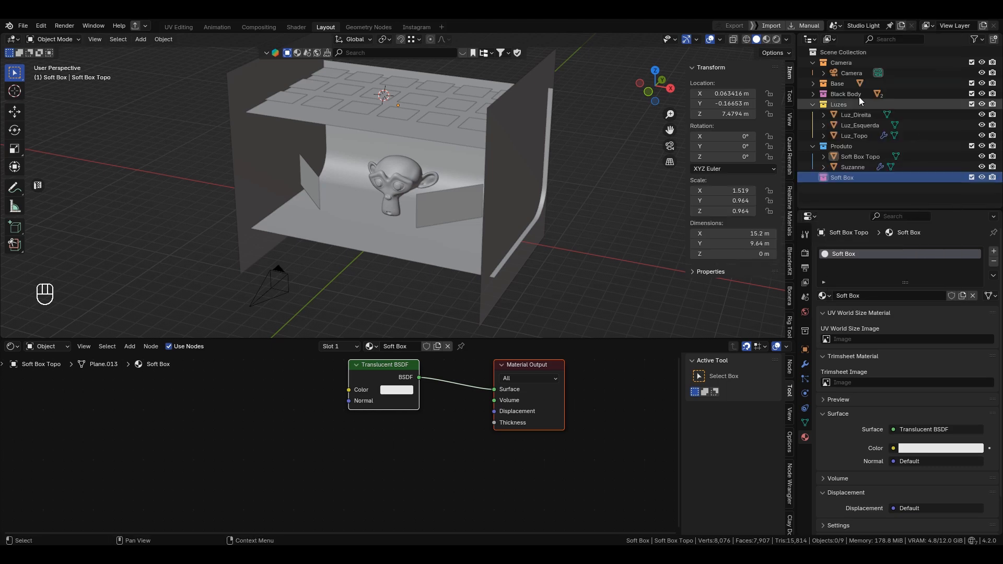
Move the Soft Box Topo object from the Produto collection into the Soft Box collection
drag(852, 156, 849, 103)
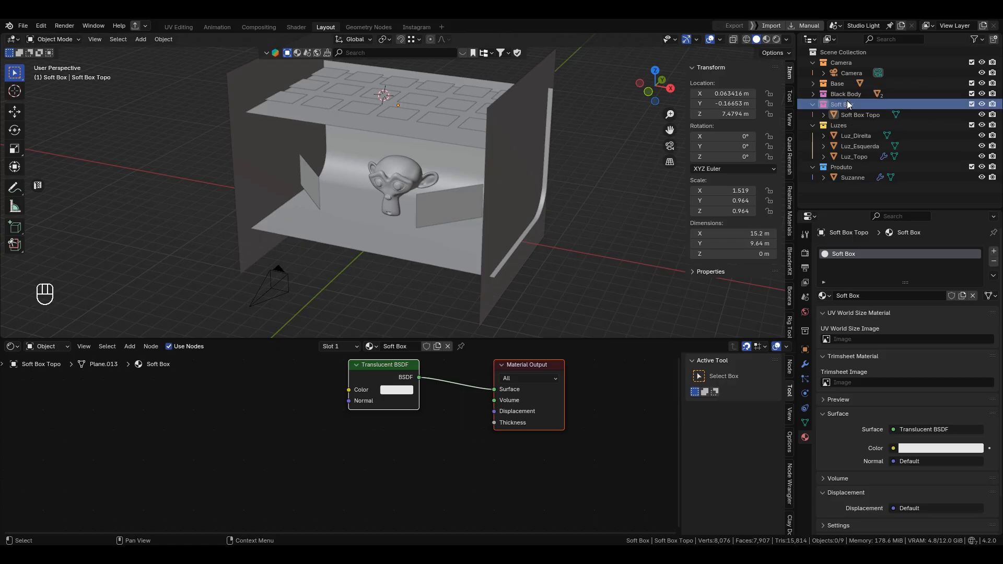
click(382, 127)
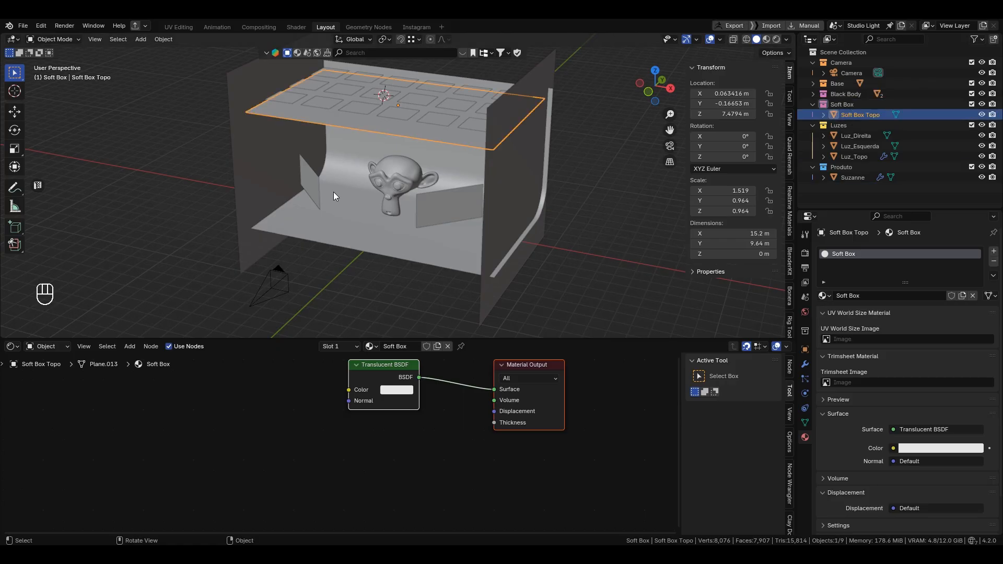
Duplicate the Luz_Esquerda panel and place the copy in front of it, about 0.35 m along X and 0.42 m along Y
click(309, 180)
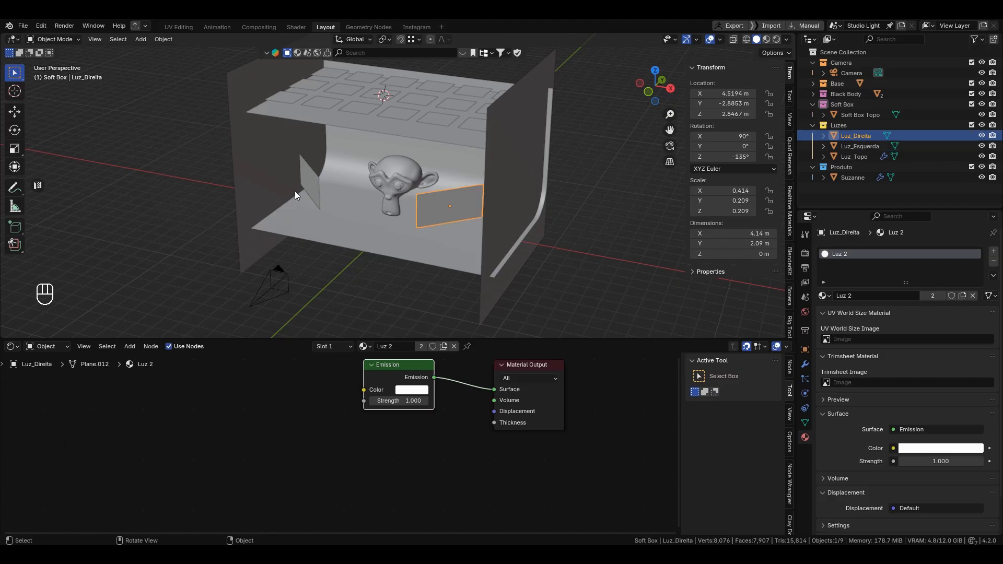
mouse_move(294, 192)
alt+mouse_down()
mouse_move(299, 209)
mouse_move(280, 202)
alt+mouse_up()
scroll(300, 211, up, 2)
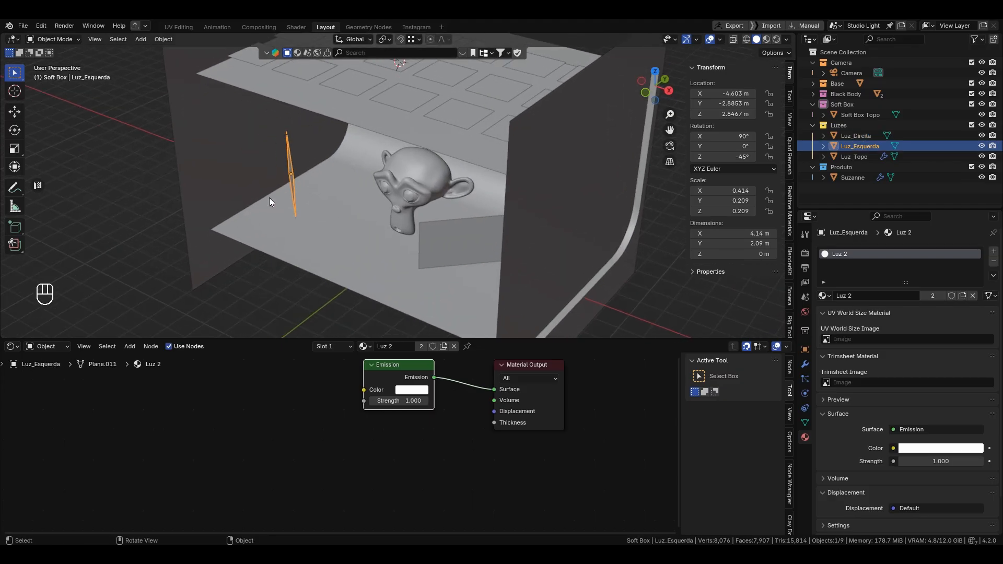
key(shift+d)
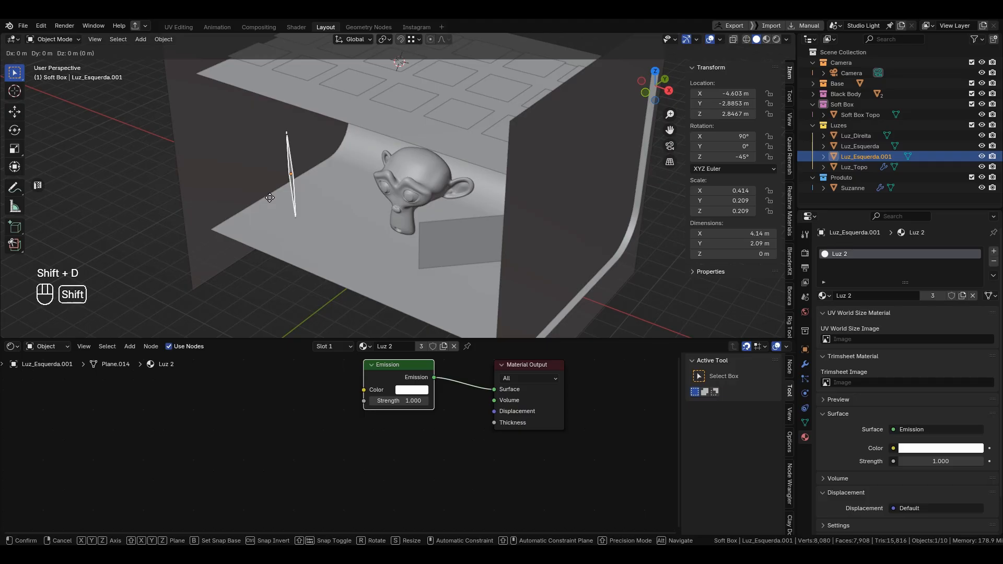
key(shift+z)
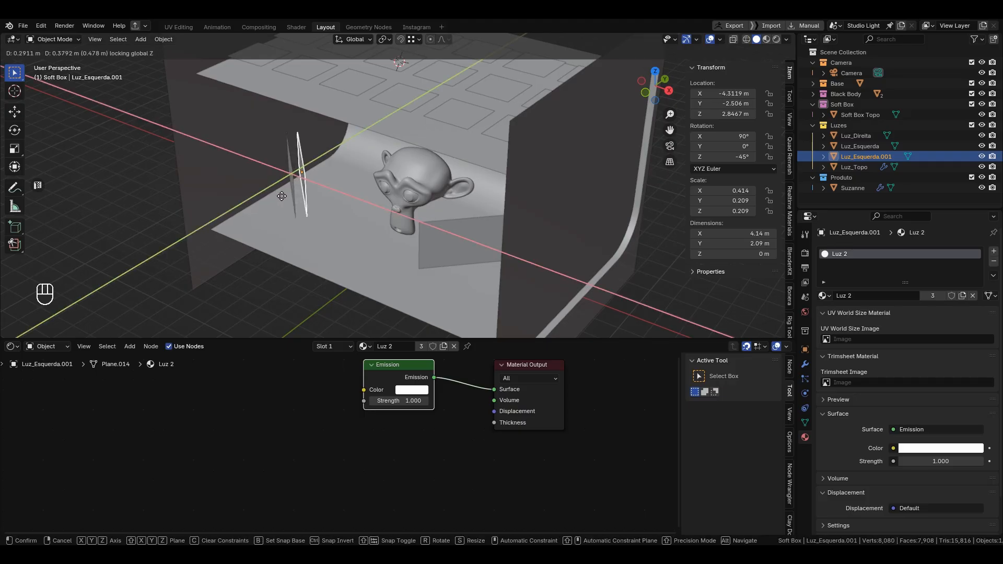
click(301, 197)
Enlarge the duplicated left panel to about 6.11 by 3.08 m and lower it about 0.1 m along Z
key(s)
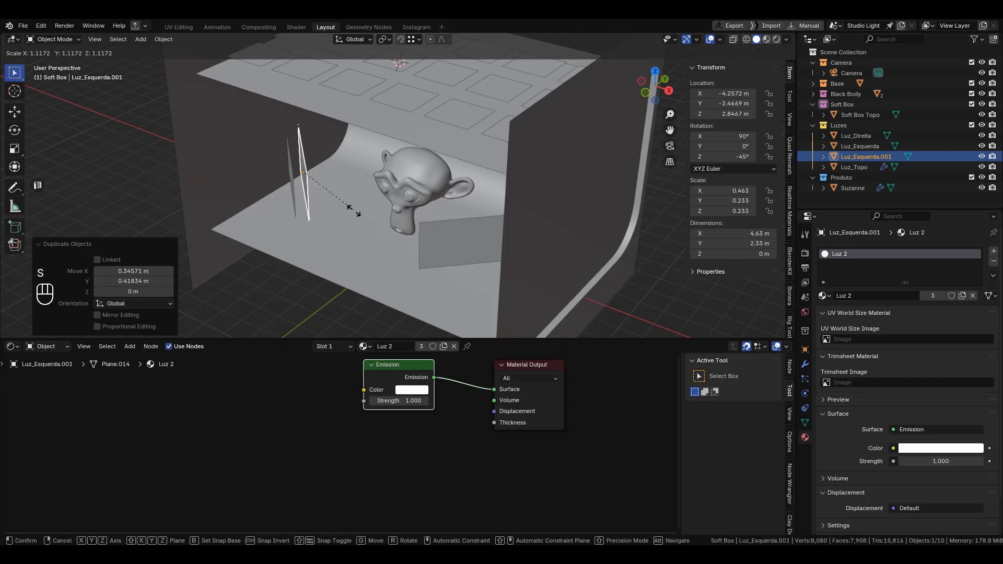
click(368, 214)
alt+drag(366, 215, 424, 187)
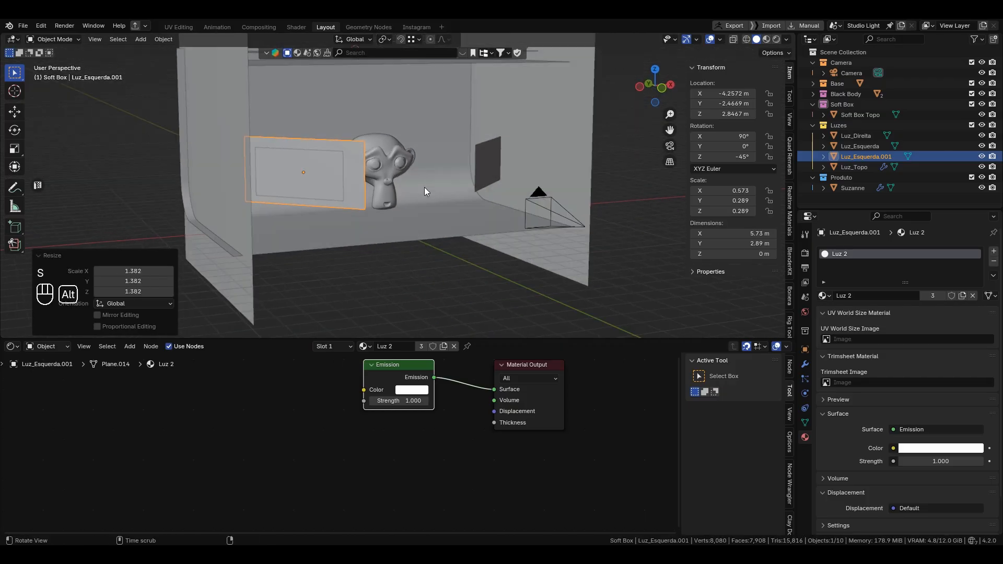
key(g)
middle_drag(418, 188, 419, 194)
click(425, 204)
key(s)
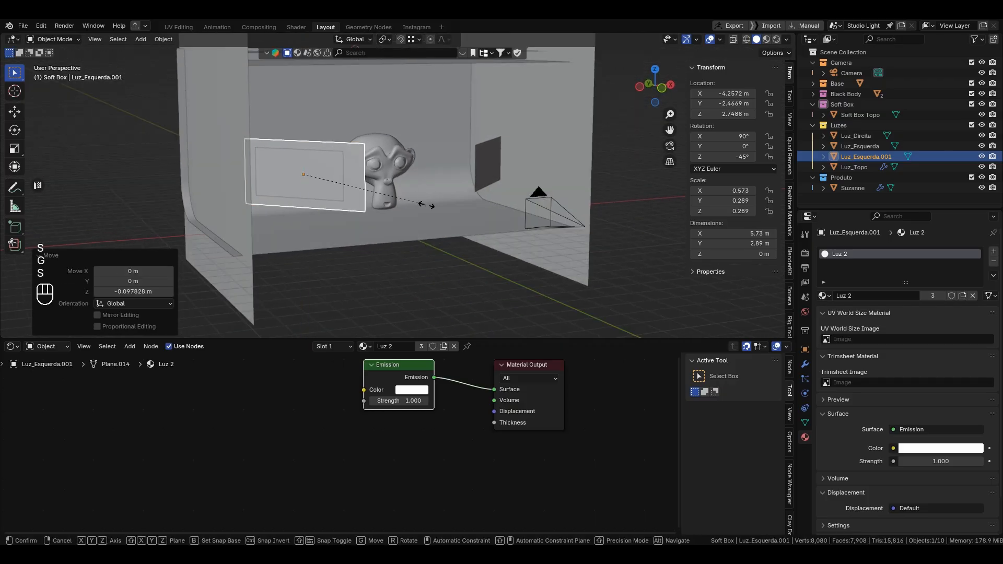
click(432, 205)
alt+drag(432, 206, 373, 204)
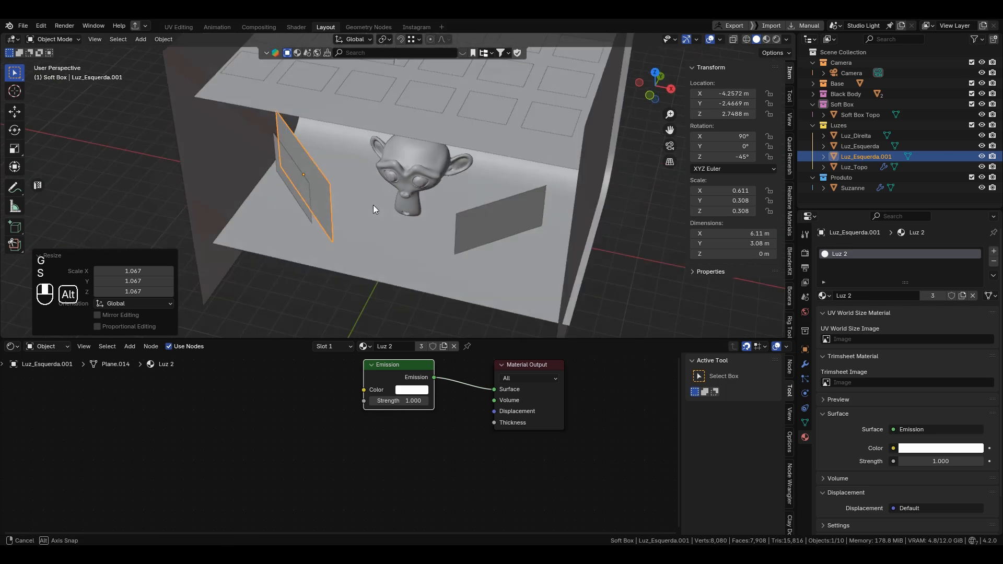
Link the Soft Box material from Soft Box Topo to the enlarged left panel
alt+middle_drag(373, 204, 342, 181)
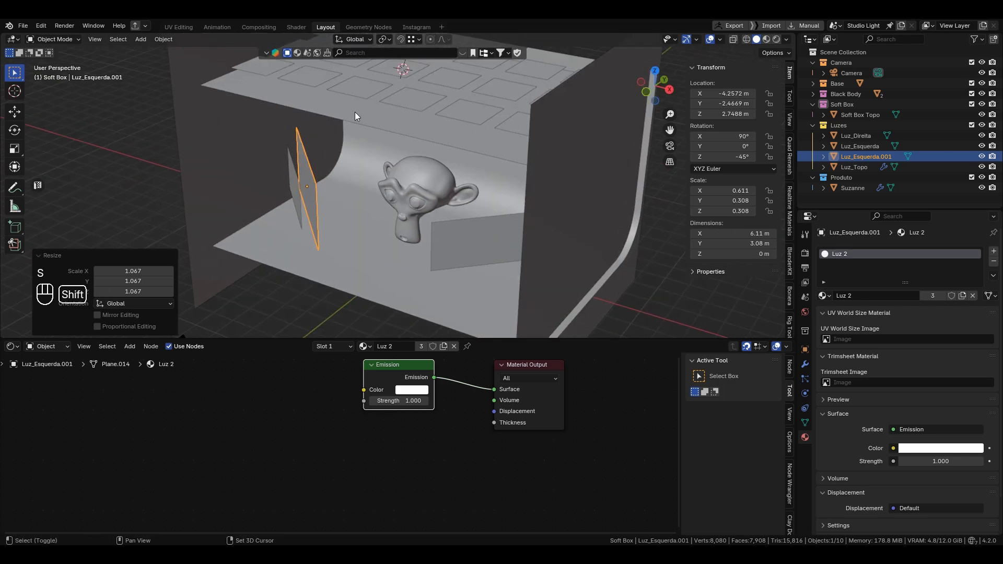
shift+click(355, 112)
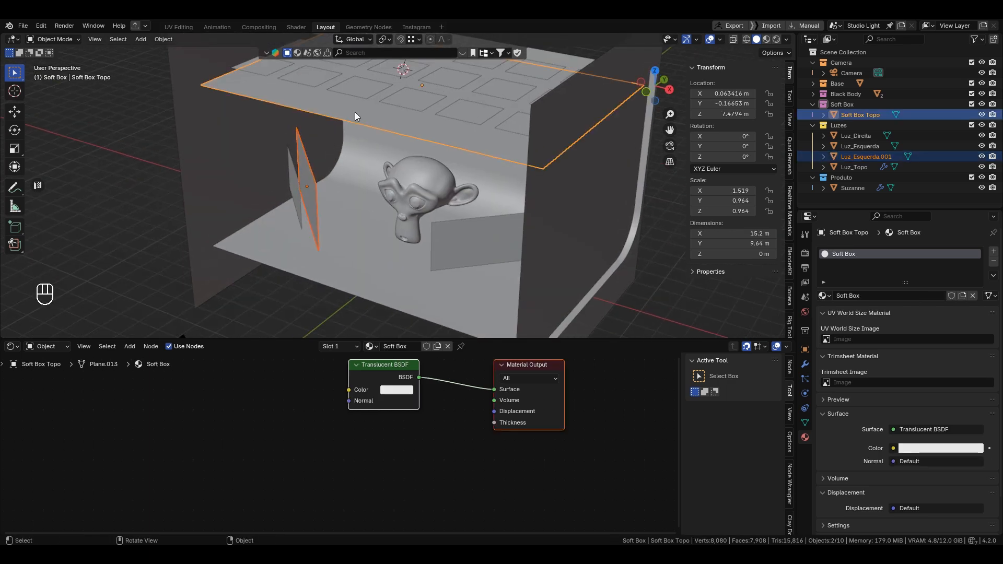
key(ctrl+l)
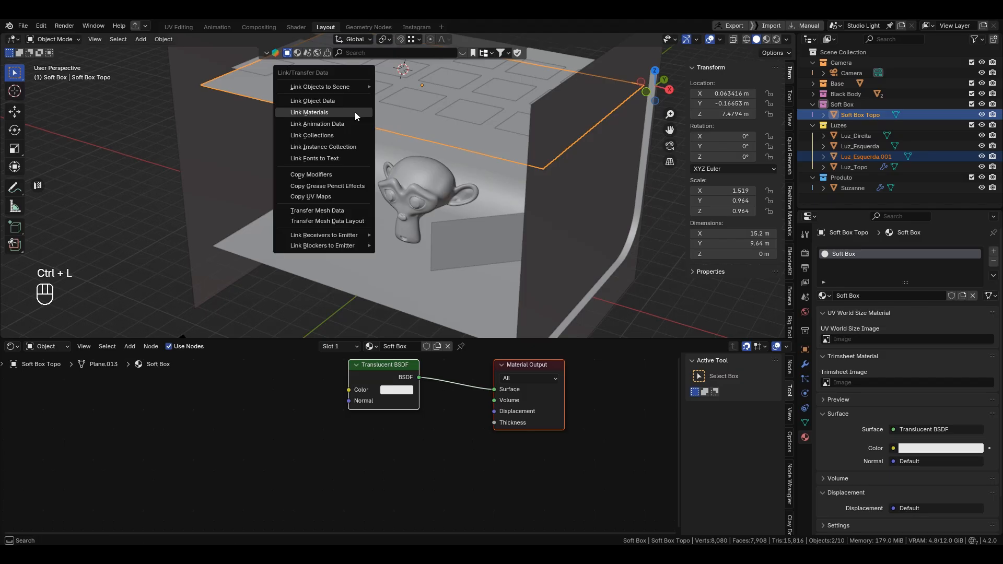
click(349, 111)
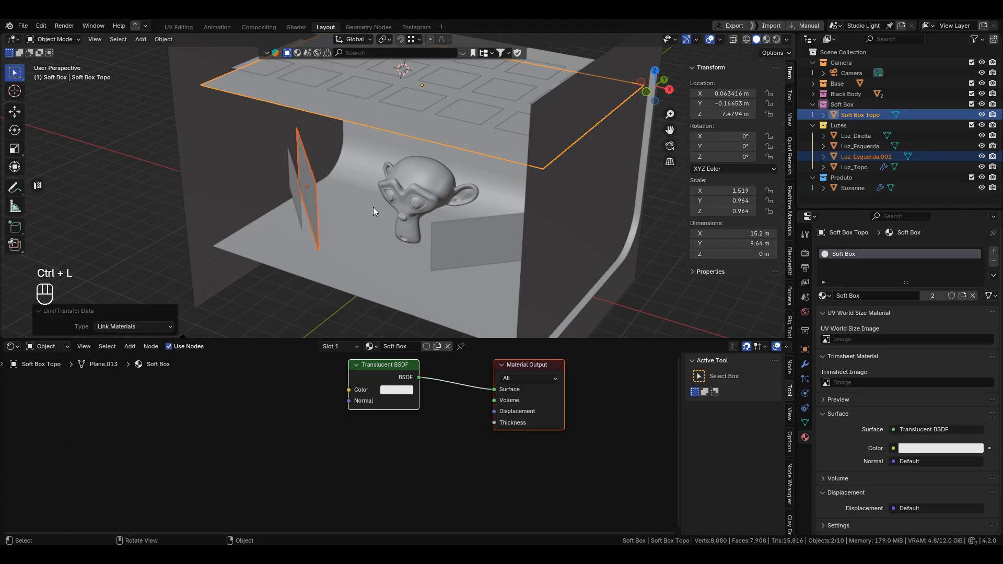
Duplicate the left soft box panel about 7.98 m along X and rotate the copy 90° around Z
alt+middle_drag(373, 207, 386, 263)
click(310, 182)
key(alt+z)
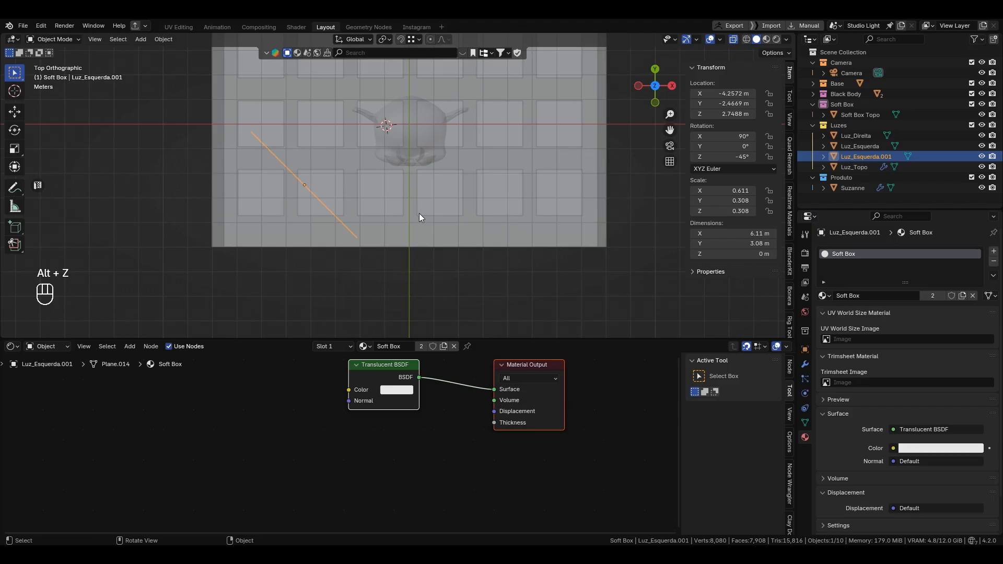
alt+middle_drag(419, 213, 384, 179)
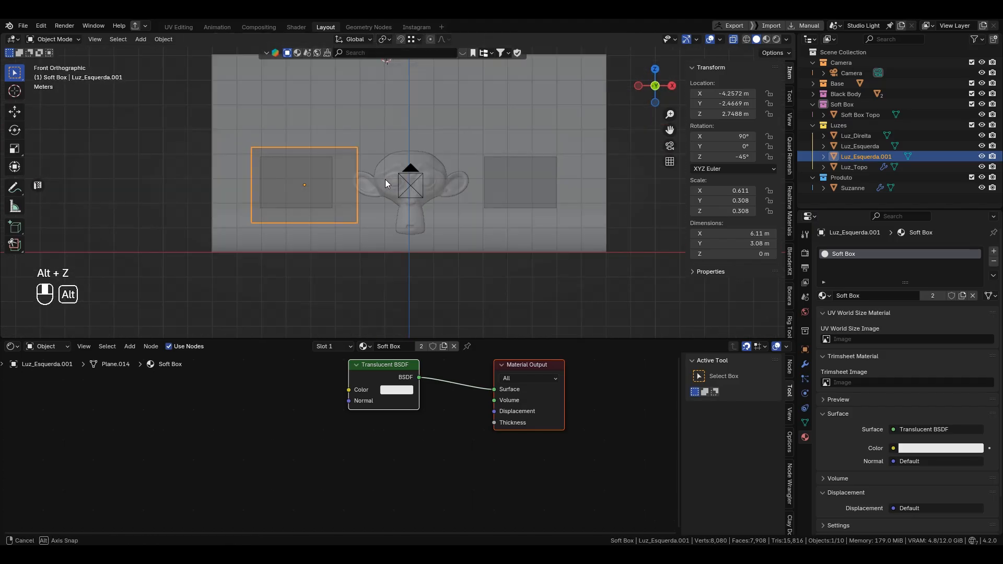
key(shift+d)
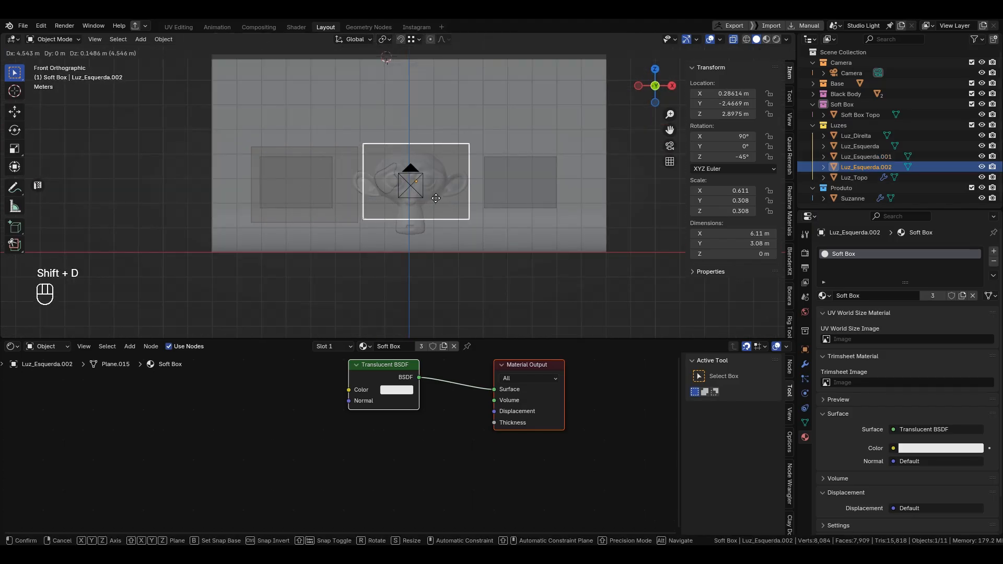
key(x)
click(518, 208)
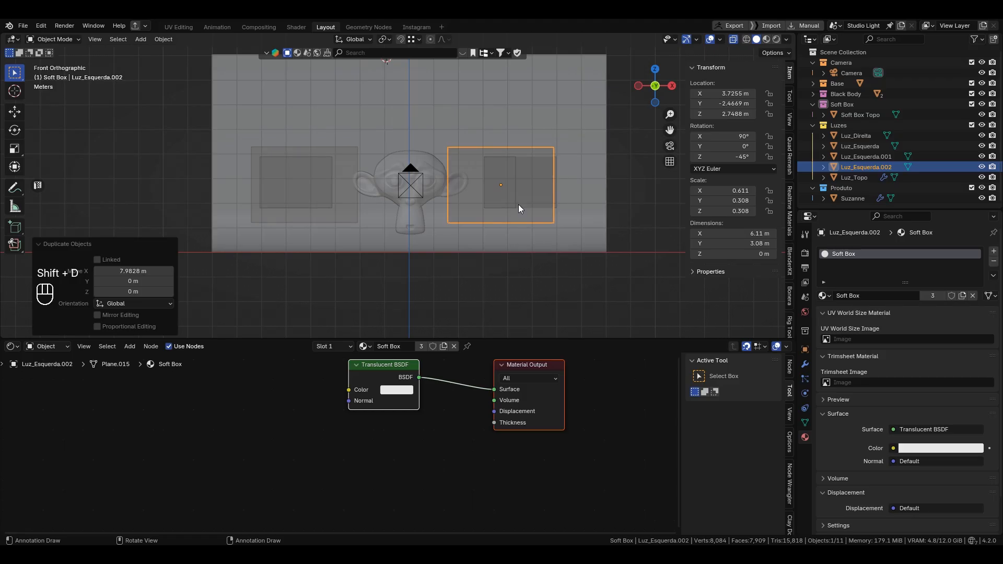
text(rz90)
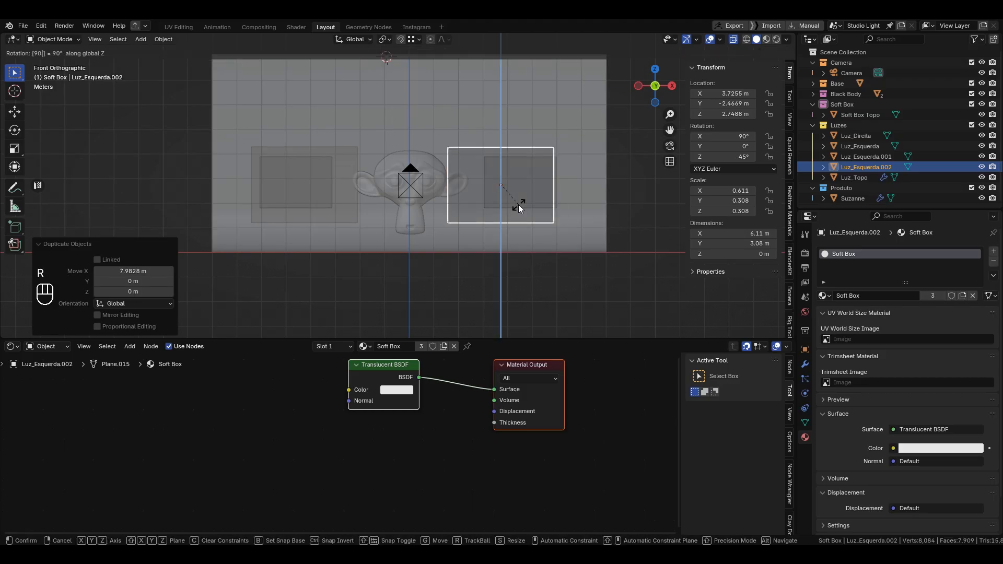
key(Return)
Shift the right soft box panel about 0.35 m along X towards the right light, checking it from above
middle_drag(519, 204, 548, 249)
key(g)
key(x)
click(556, 241)
key(alt+z)
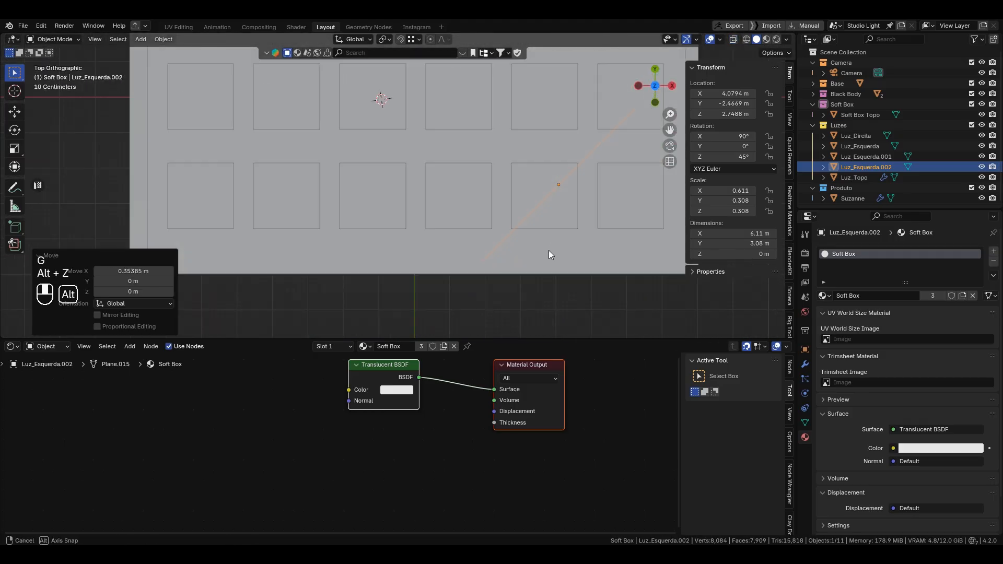
key(alt+z)
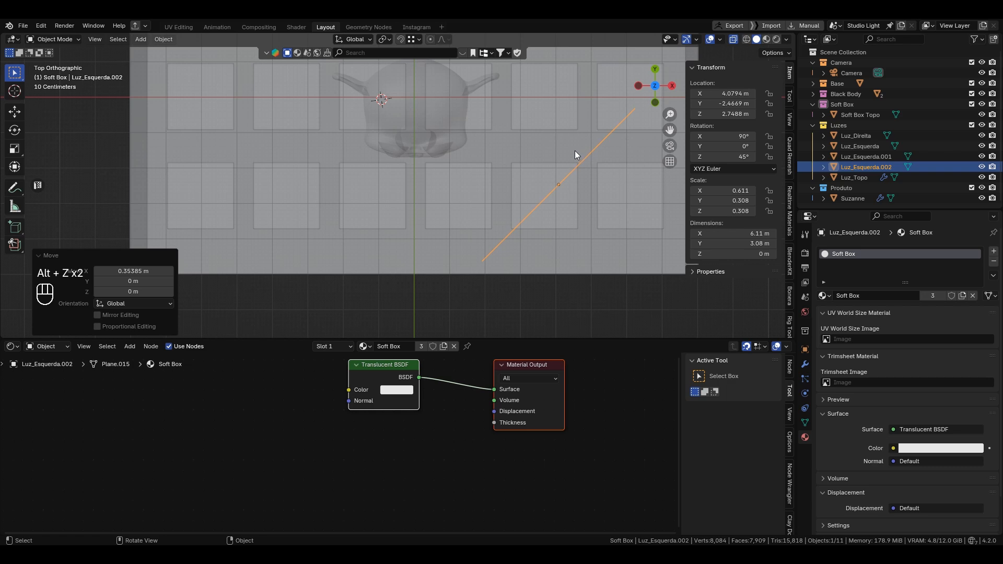
Fine-tune the right soft box panel about 0.05 m along X in wireframe top view, and return to Solid shading
key(shift+z)
click(581, 262)
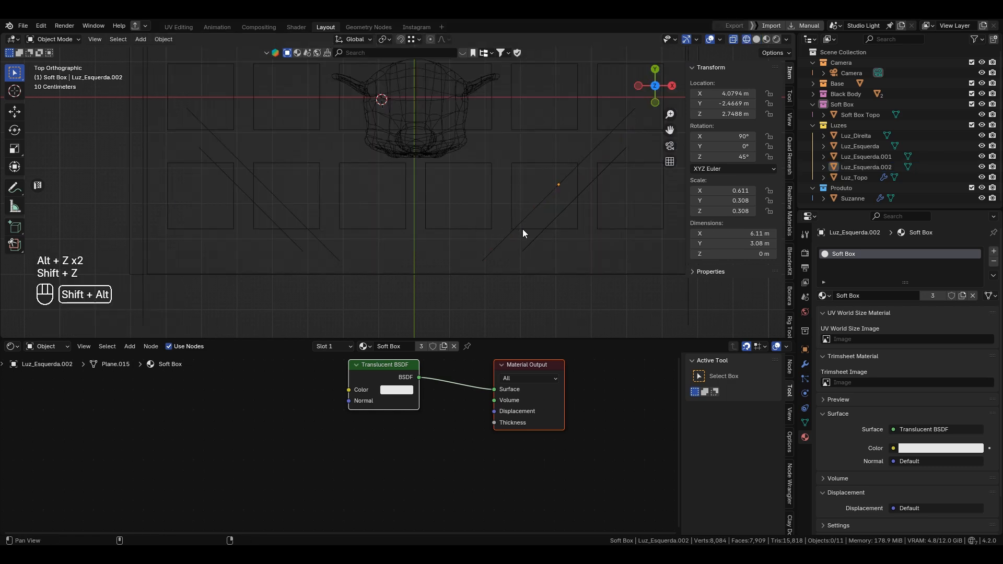
alt+shift+middle_drag(522, 229, 522, 238)
click(592, 153)
key(g)
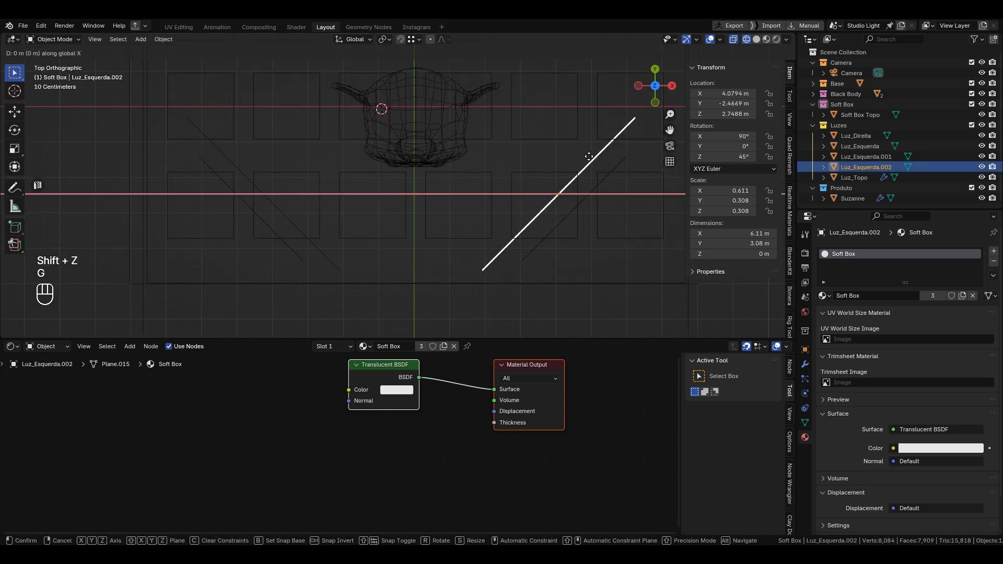
shift+click(606, 162)
scroll(420, 151, down, 2)
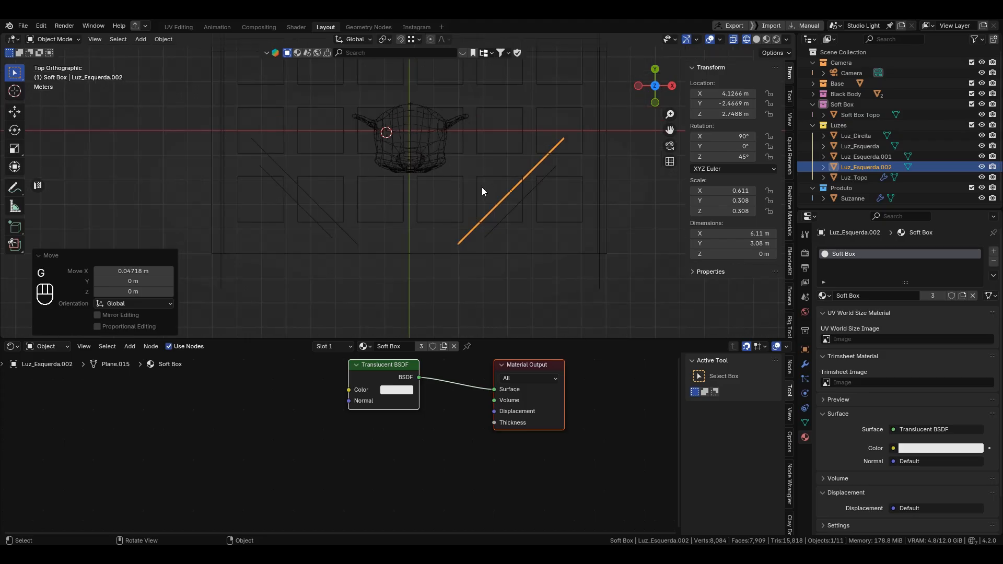
key(shift+z)
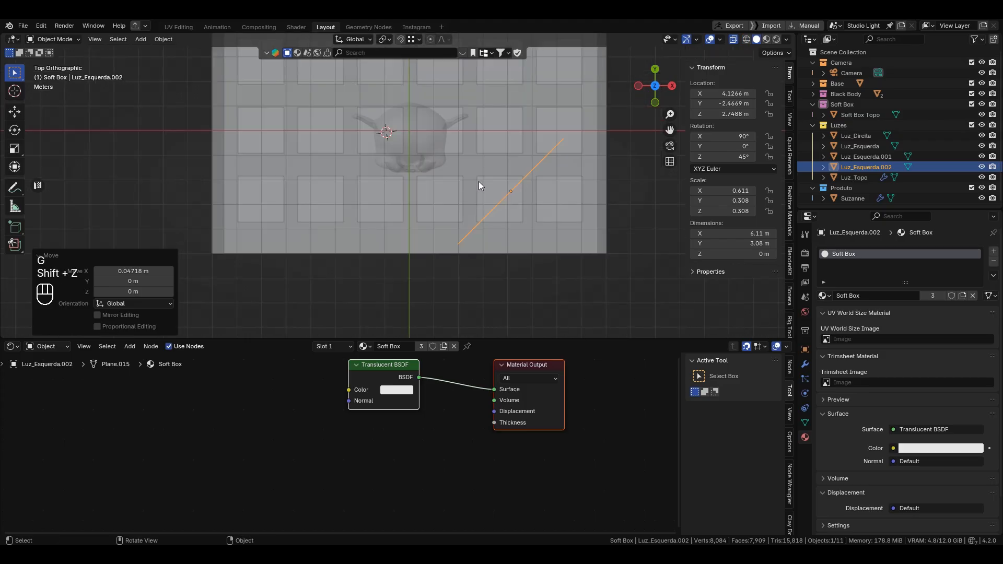
Switch to the camera view in Rendered shading and examine the softened side reflections on the monkey head
key(KP_0)
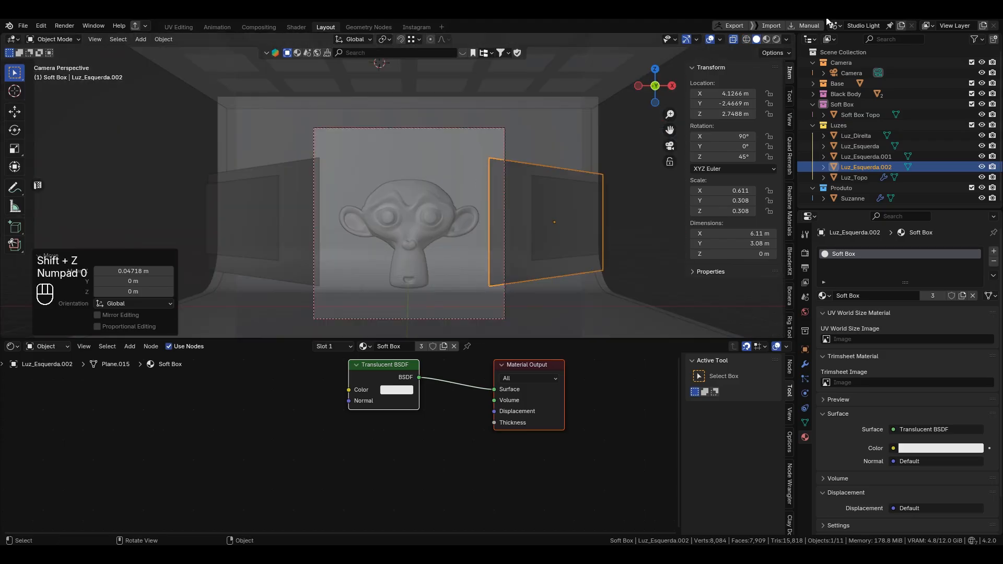
click(777, 39)
scroll(417, 236, up, 4)
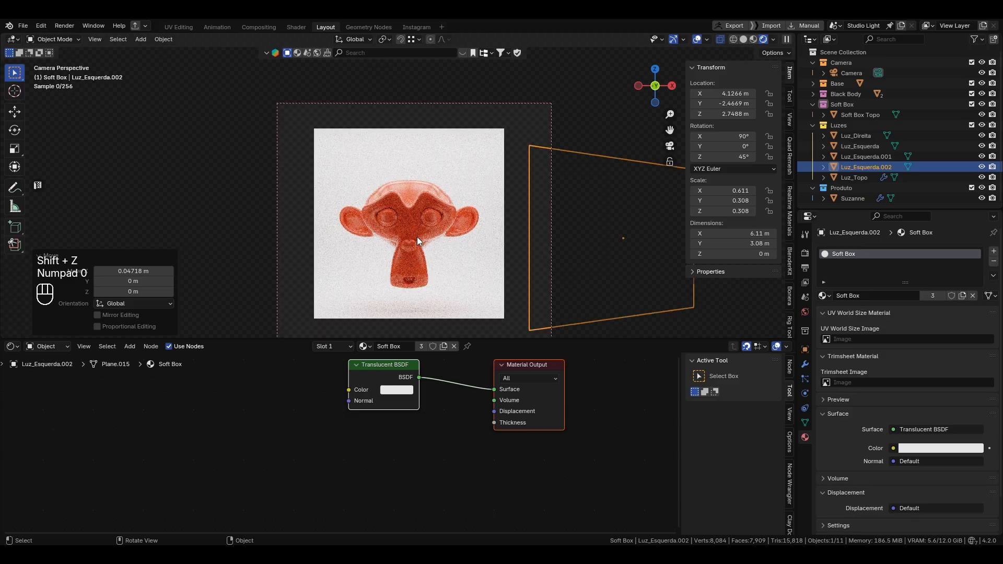
scroll(417, 237, down, 4)
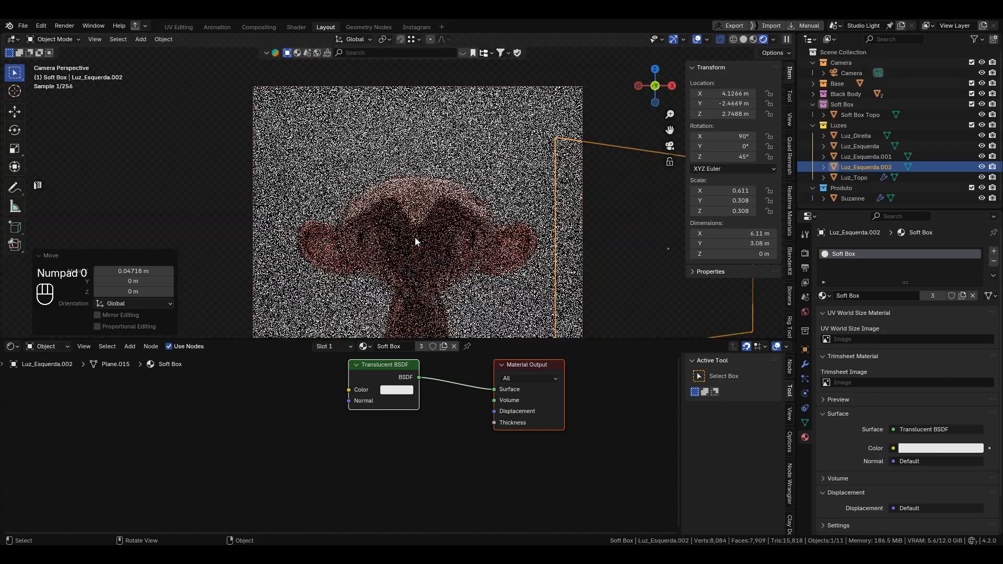
shift+middle_drag(433, 190, 441, 151)
scroll(445, 202, up, 2)
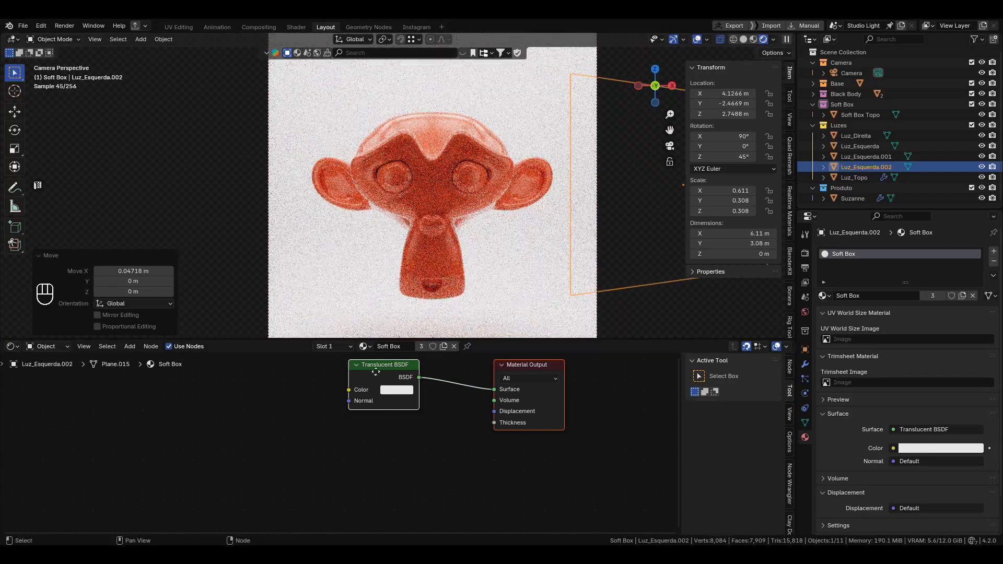
drag(376, 372, 331, 371)
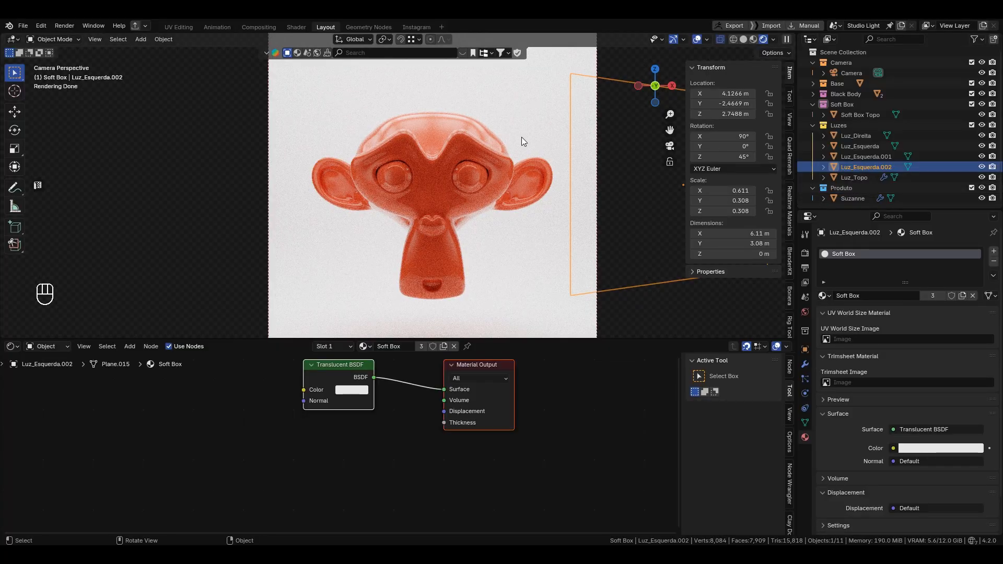
scroll(534, 139, down, 4)
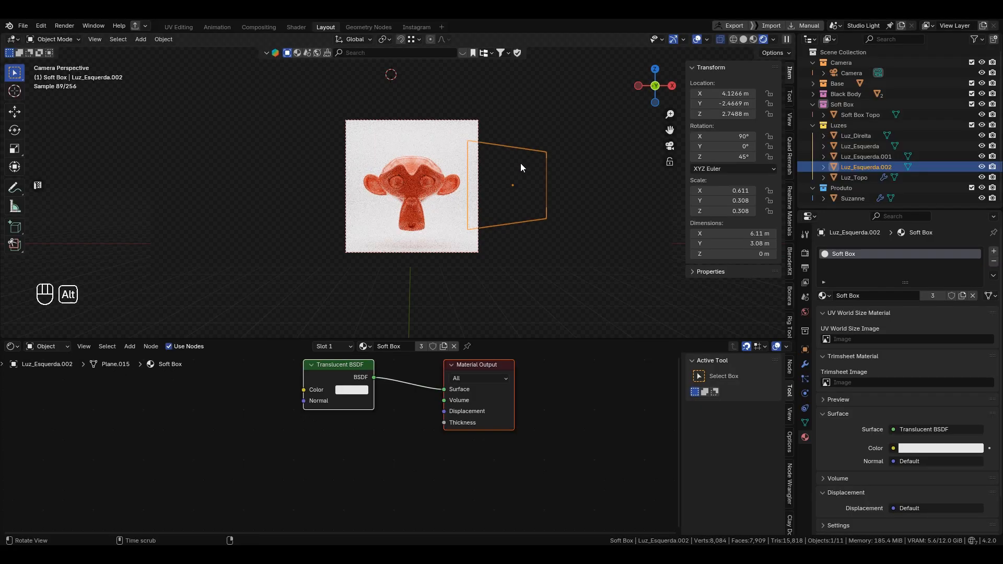
middle_drag(520, 163, 504, 177)
scroll(491, 175, down, 3)
Turn off Camera ray visibility for the Soft Box Topo plane in its object visibility settings
click(804, 350)
scroll(882, 431, down, 10)
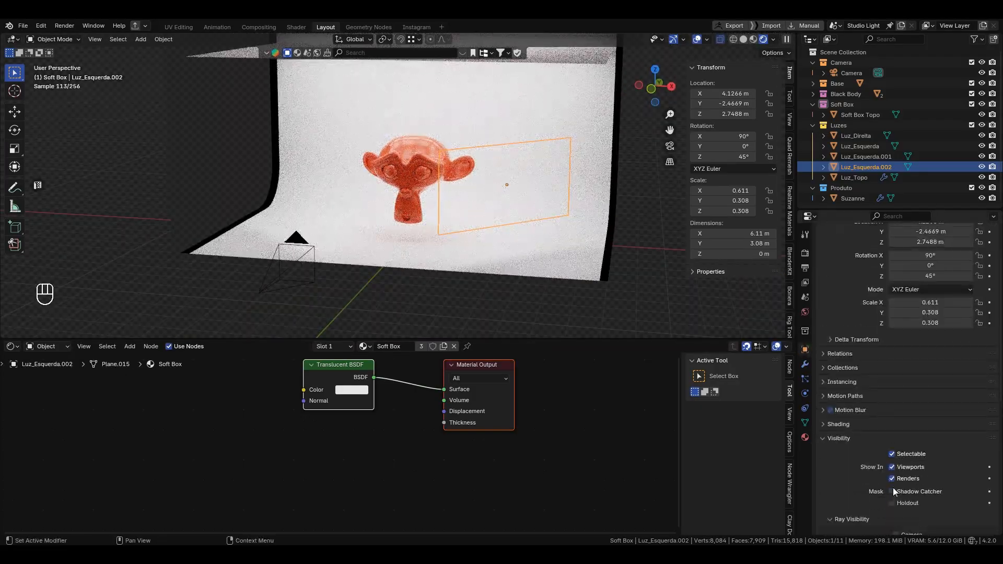
scroll(433, 156, down, 3)
shift+middle_drag(429, 150, 430, 163)
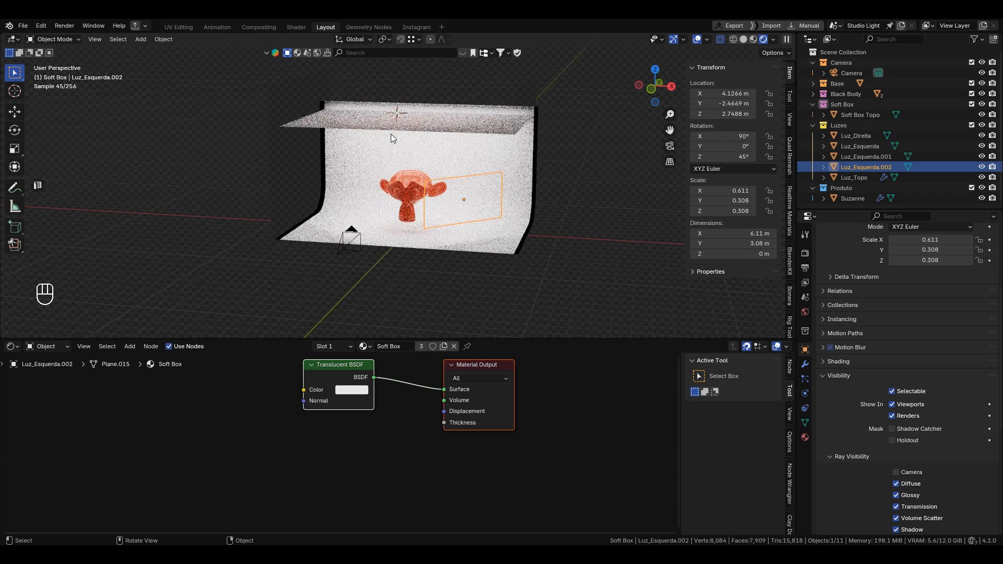
click(391, 125)
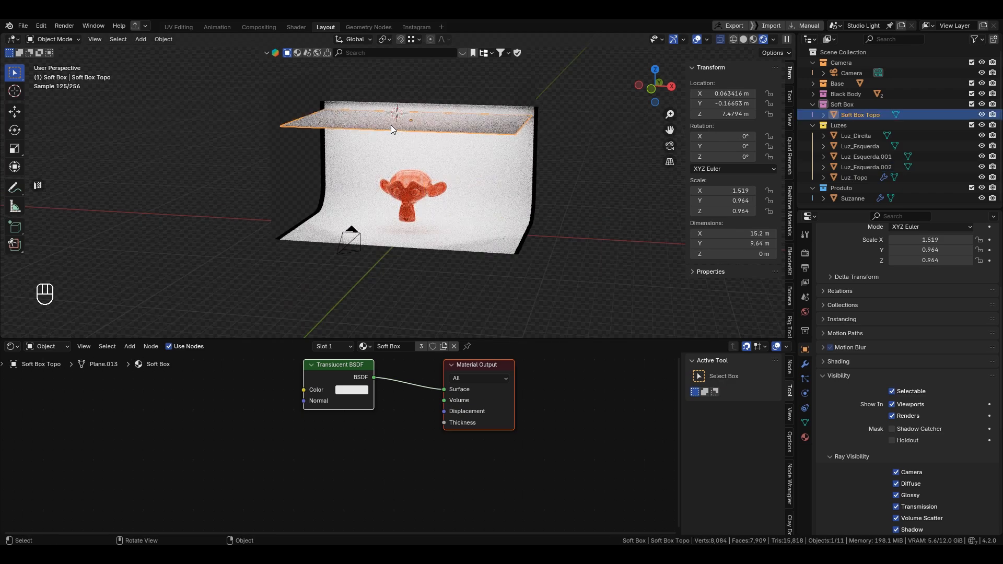
click(897, 473)
alt+drag(429, 158, 408, 159)
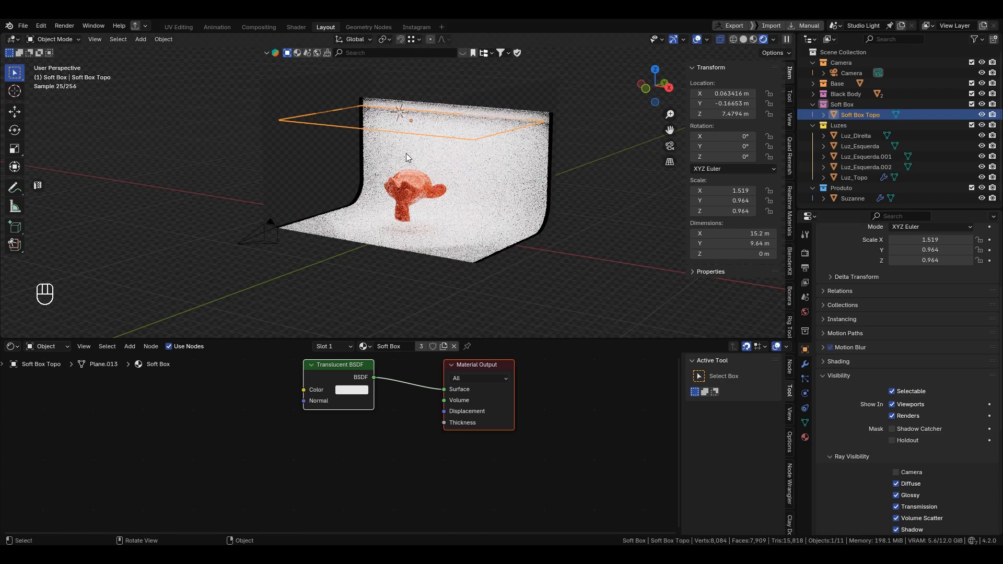
Switch to Solid shading and rename the left soft box panel from Luz_Esquerda.001 to Soft_Box_Esquerda
scroll(408, 160, up, 2)
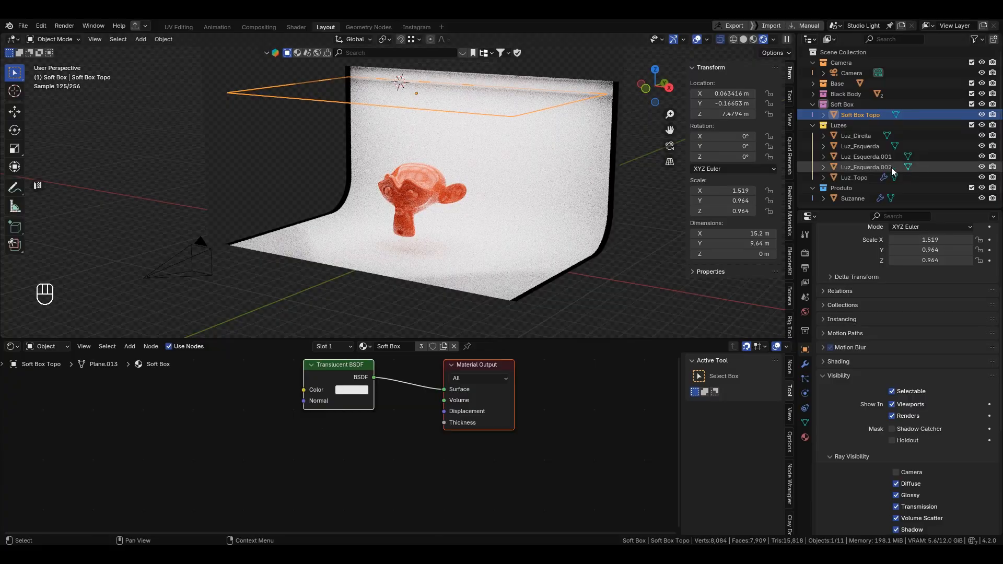
click(303, 189)
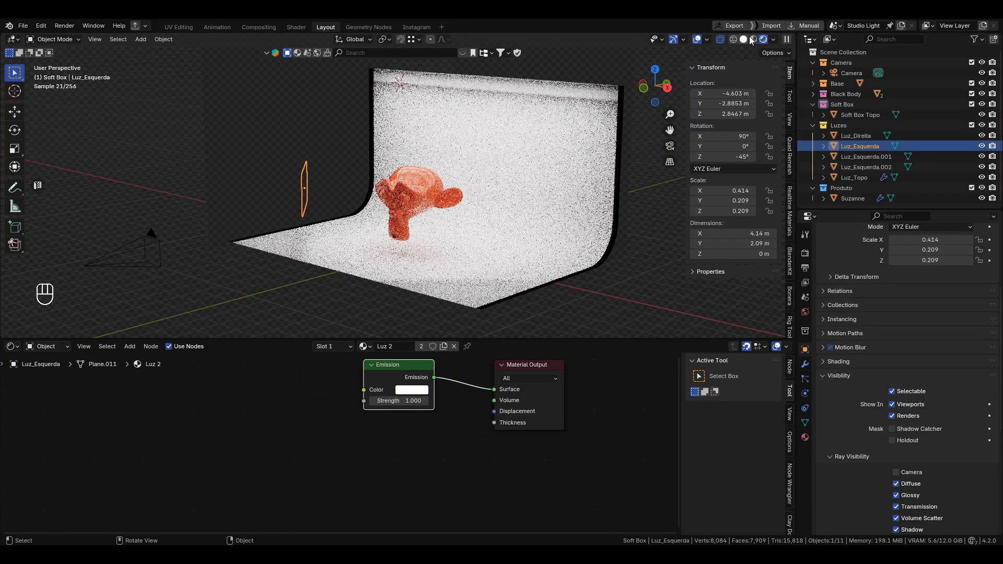
click(744, 39)
click(324, 177)
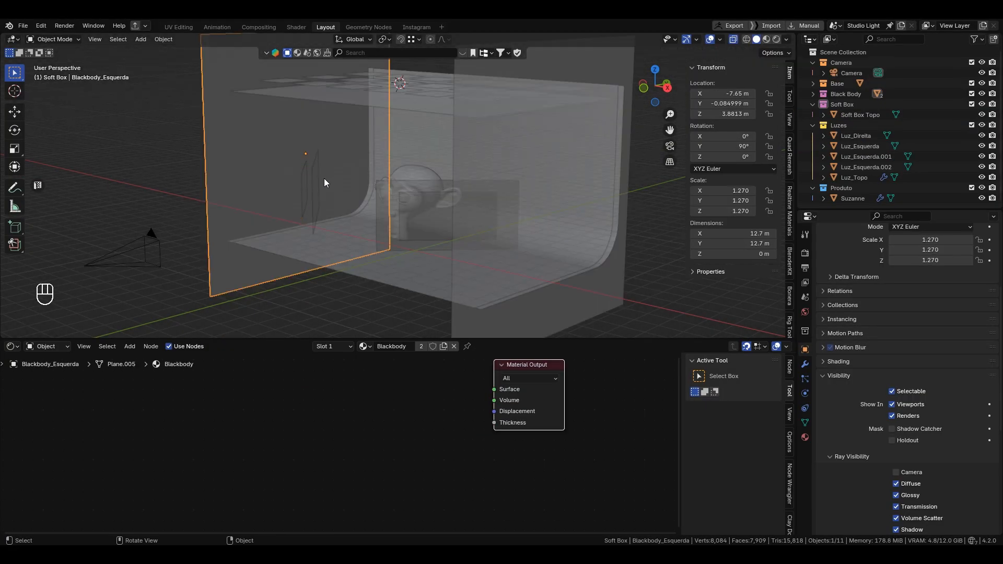
click(316, 182)
key(F2)
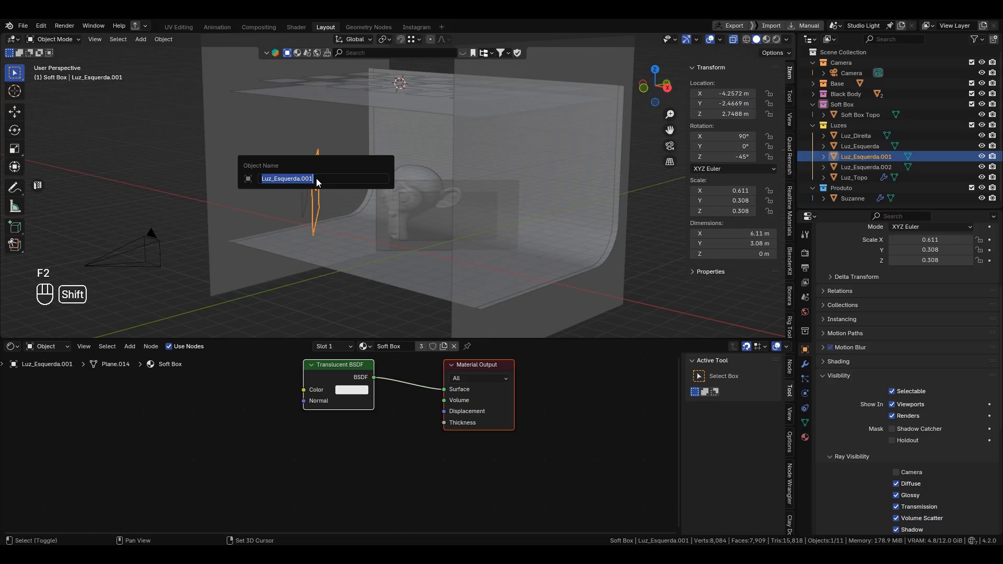
text(Soft)
key(BackSpace)
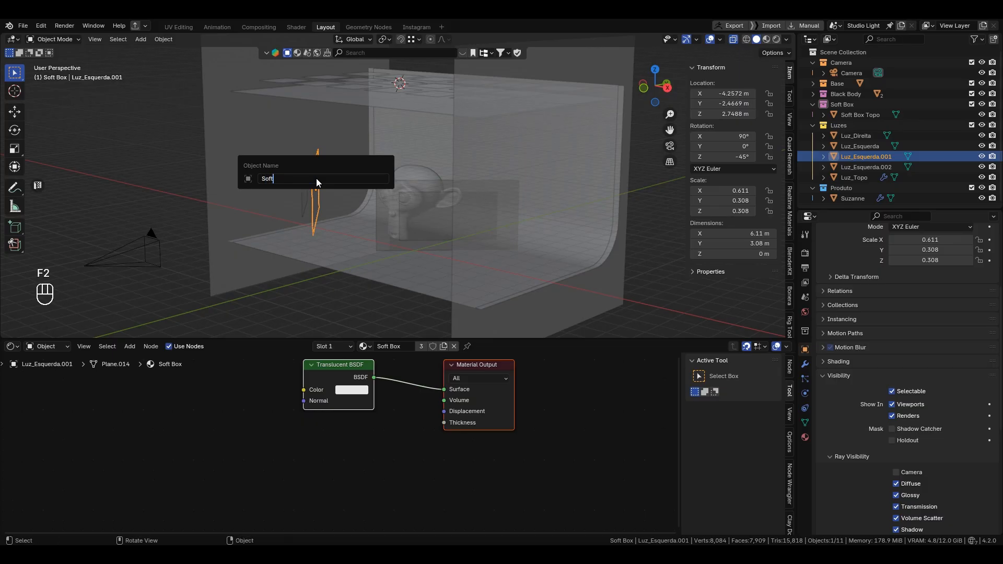
text(_Box_Es)
key(Return)
Rename the right soft box panel, Luz_Esquerda.002, as Soft_Box_Direita
middle_drag(320, 183, 484, 174)
click(455, 165)
key(F2)
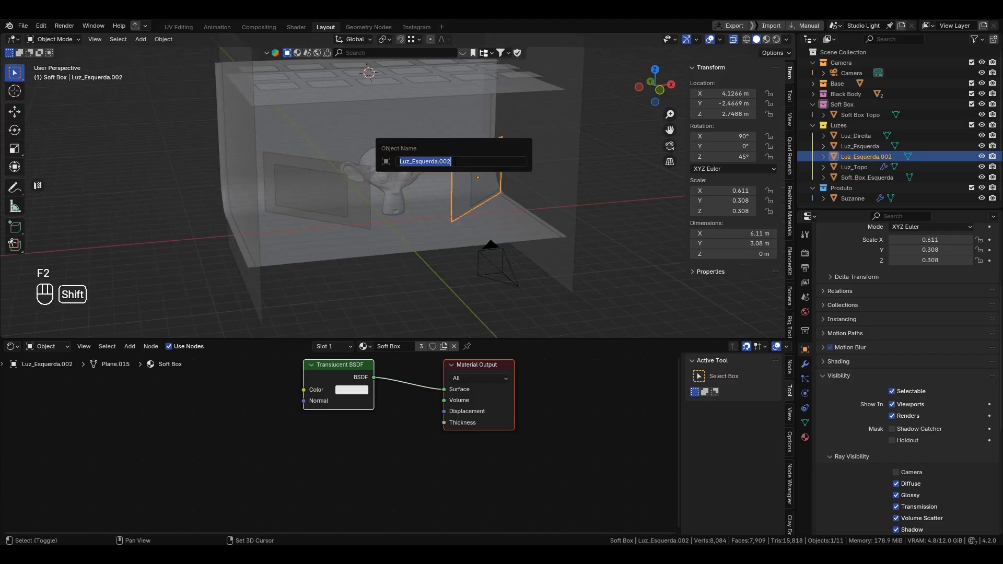
text(Soft_Box)
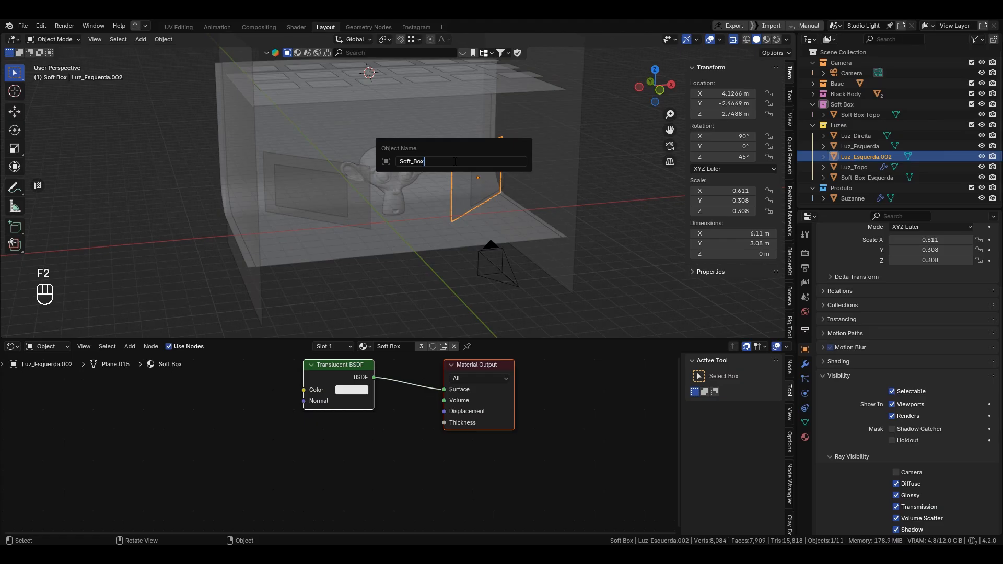
text(_Direita)
key(Return)
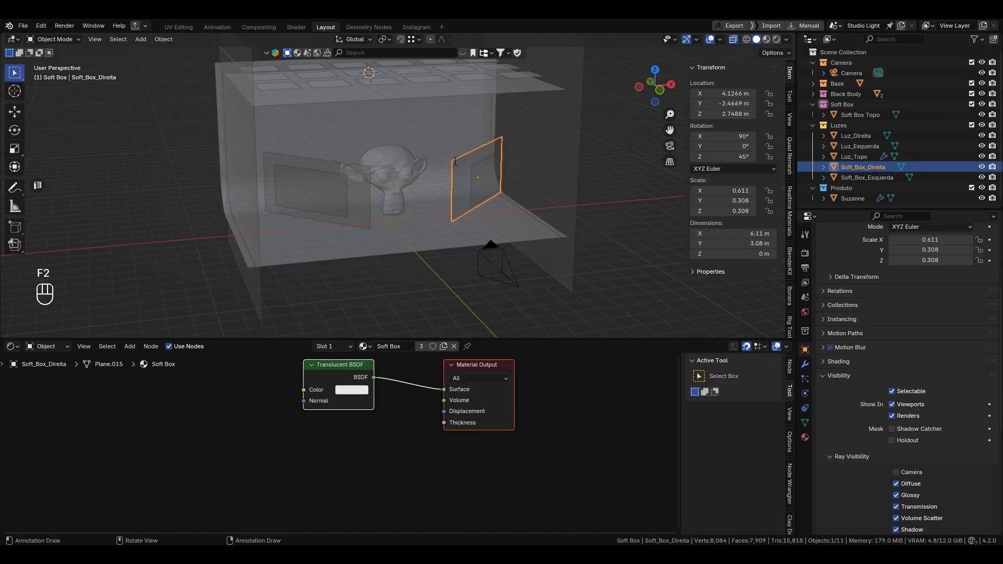
Rename the top soft box plane as Soft_Box_Topo to match the underscore naming
double_click(867, 114)
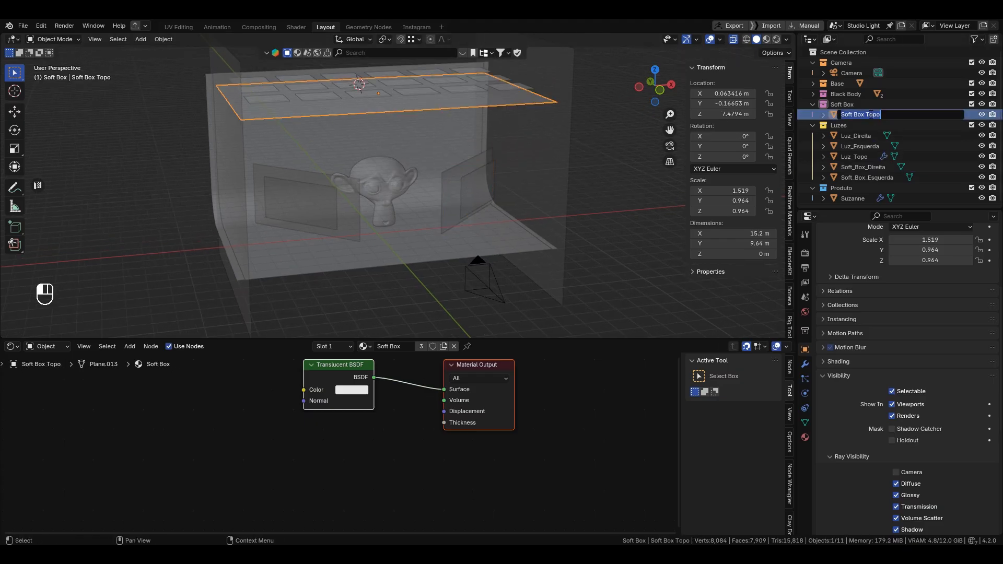
text(Soft_Box_to)
key(BackSpace)
key(BackSpace)
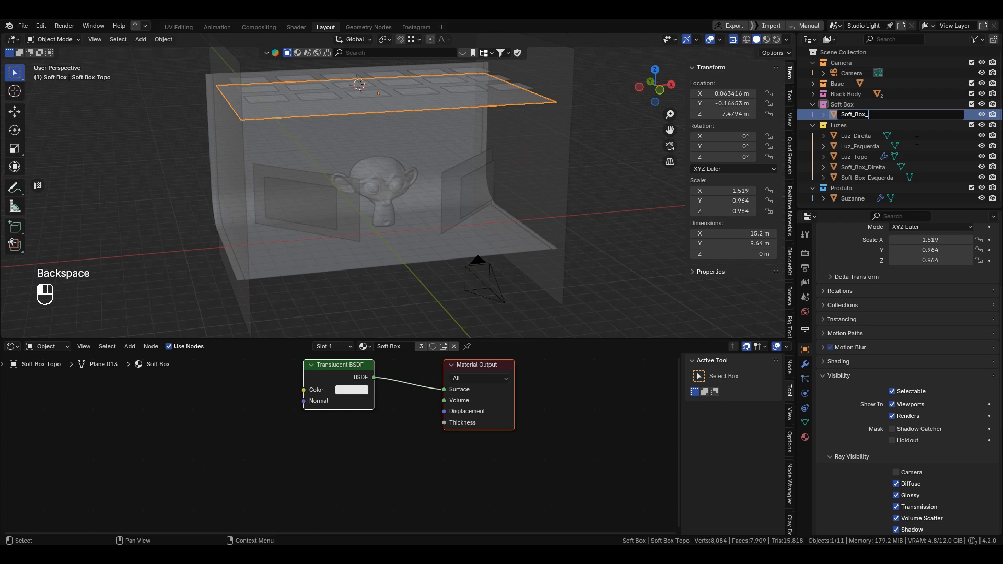
text(Topo)
key(Return)
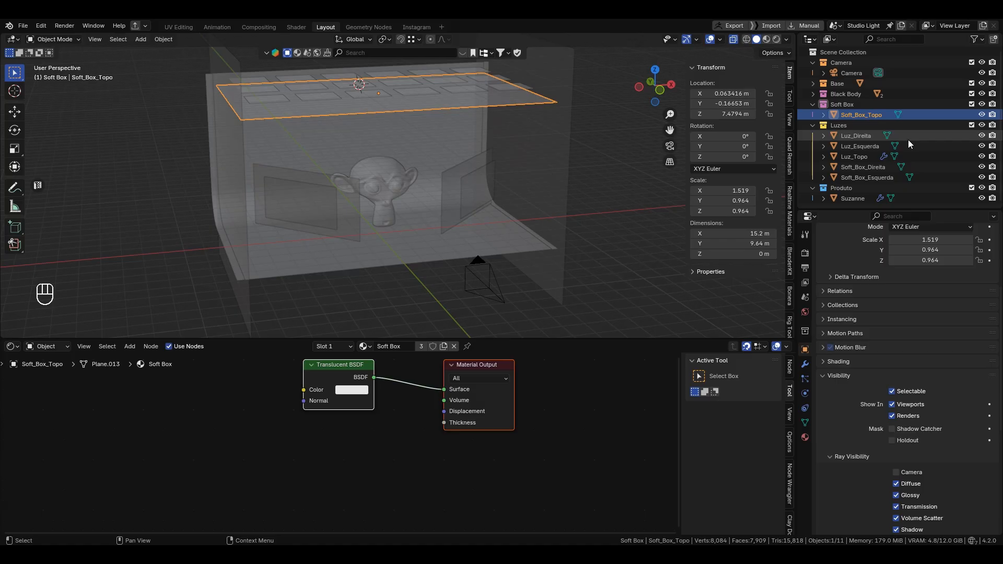
View the scene through the camera in Rendered shading, framed on the monkey head
middle_drag(444, 178, 397, 173)
key(KP_0)
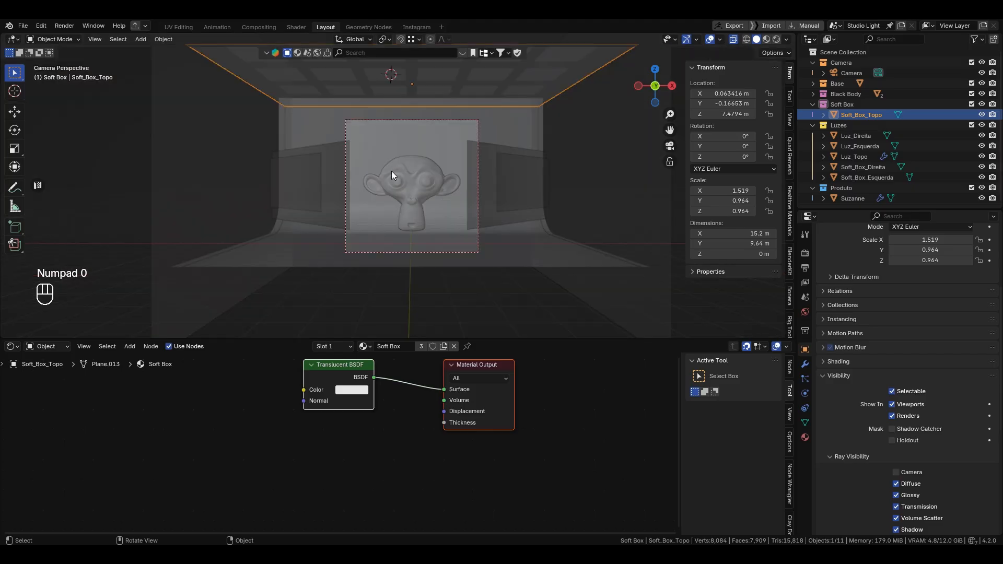
shift+middle_drag(399, 174, 389, 203)
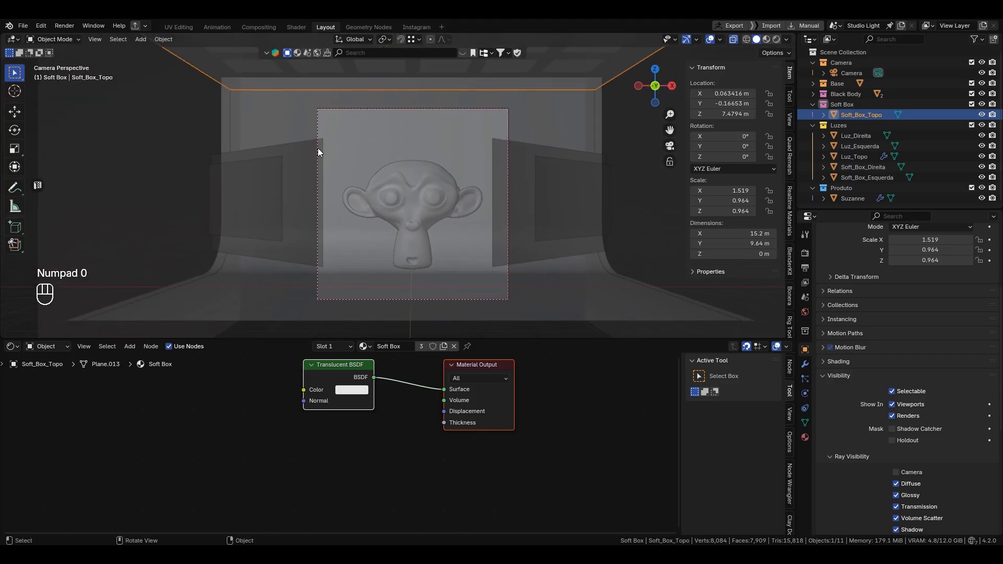
click(776, 40)
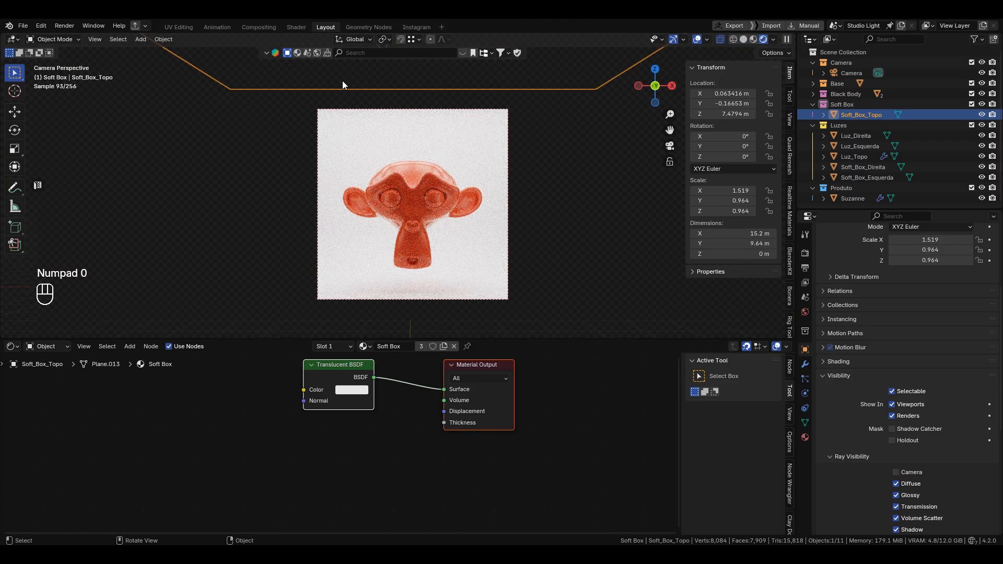
key(g)
key(z)
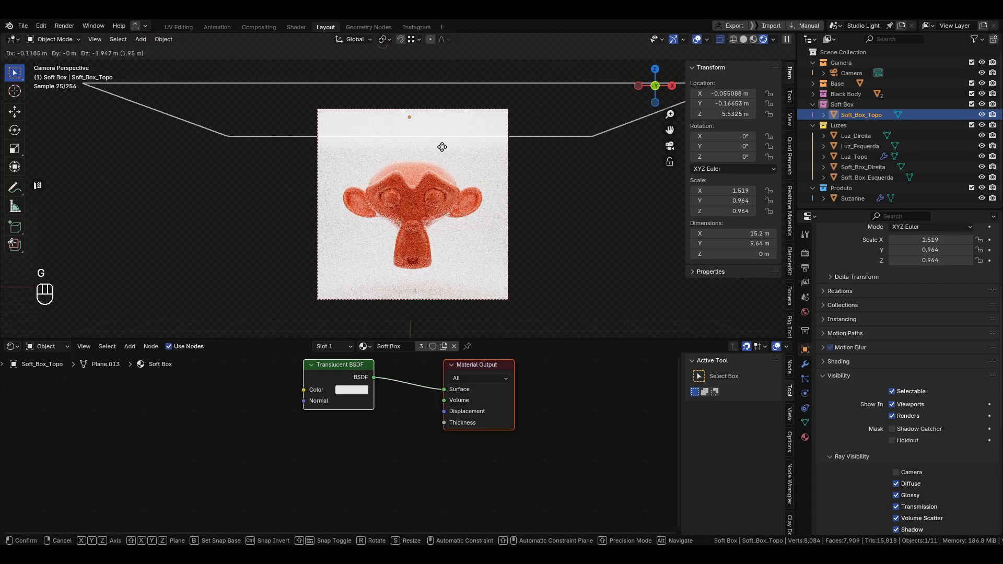
right_click(449, 78)
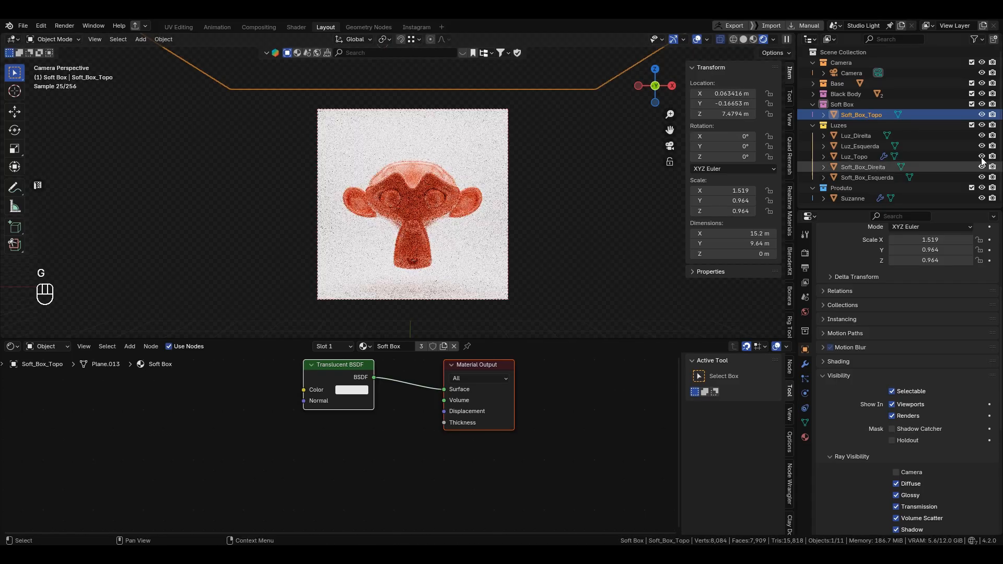
click(982, 115)
click(981, 115)
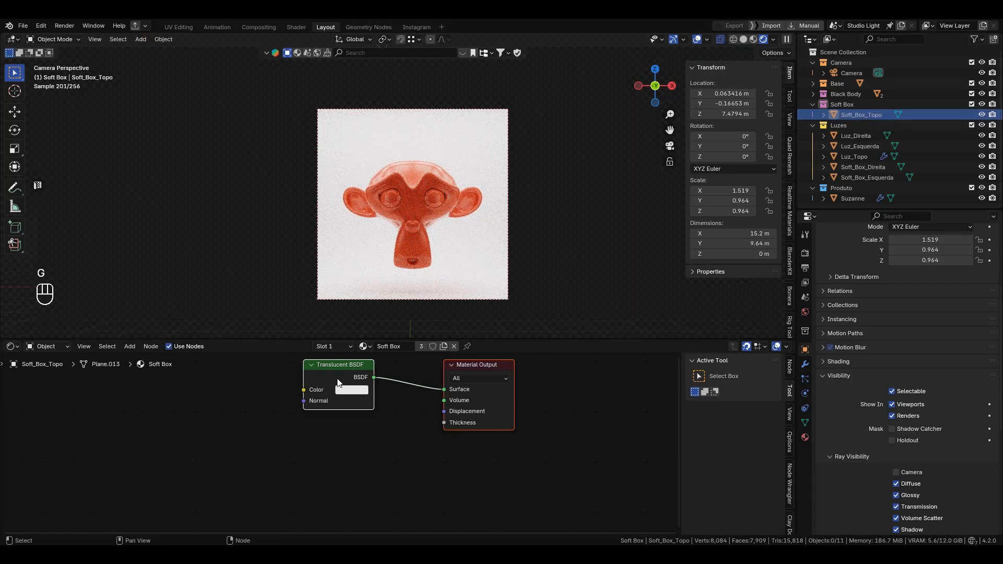
Spread the Translucent BSDF and Material Output nodes of the Soft Box material apart to make room between them
drag(496, 369, 596, 378)
alt+shift+drag(396, 397, 423, 414)
click(408, 467)
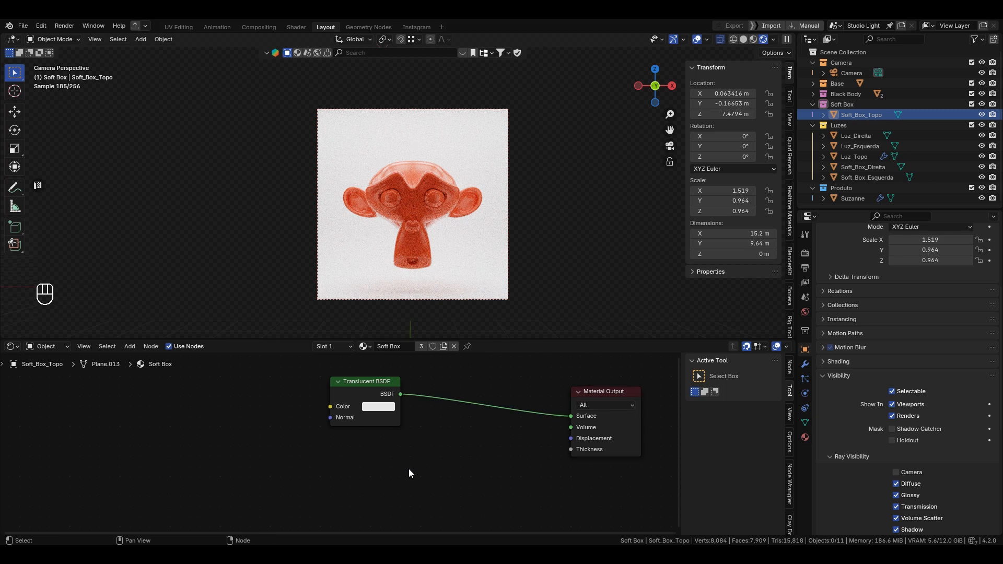
key(shift+a)
mouse_move(400, 459)
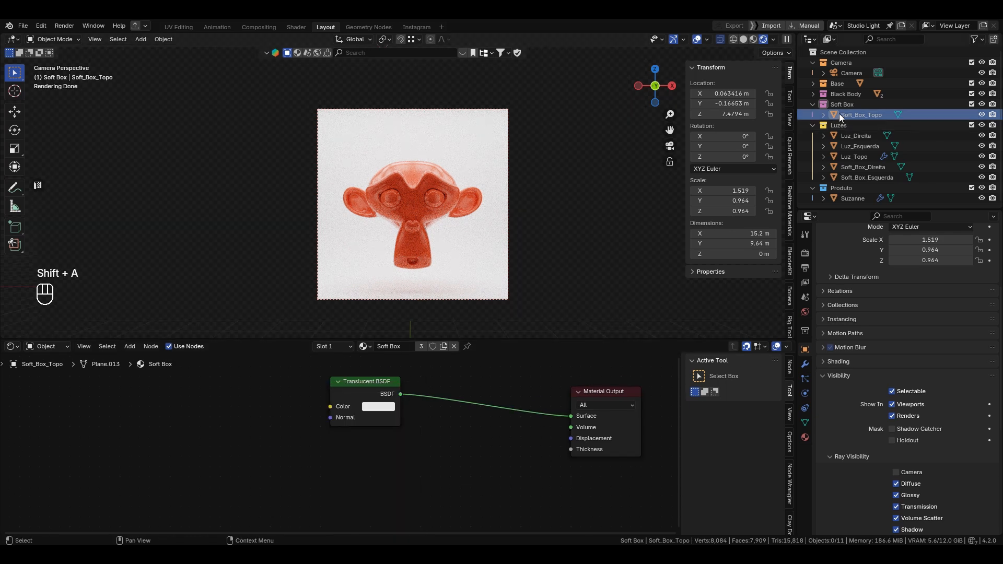
Move Soft_Box_Direita and Soft_Box_Esquerda from the Luzes collection into the Soft Box collection
click(859, 178)
shift+click(860, 166)
drag(860, 165, 849, 106)
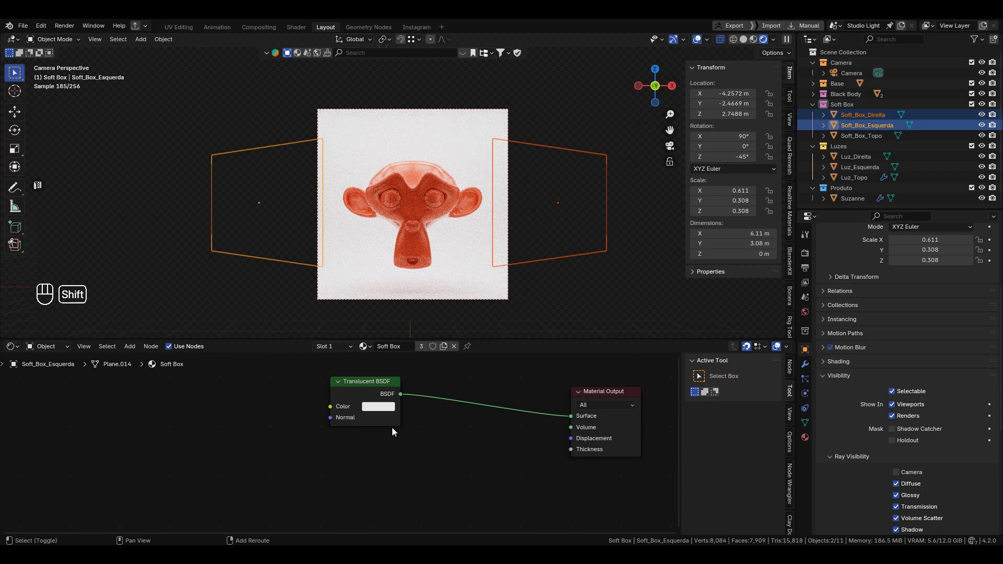
Add a Transparent BSDF below the Translucent BSDF and combine both through a Mix Shader feeding the material's Surface
key(shift+a)
click(366, 405)
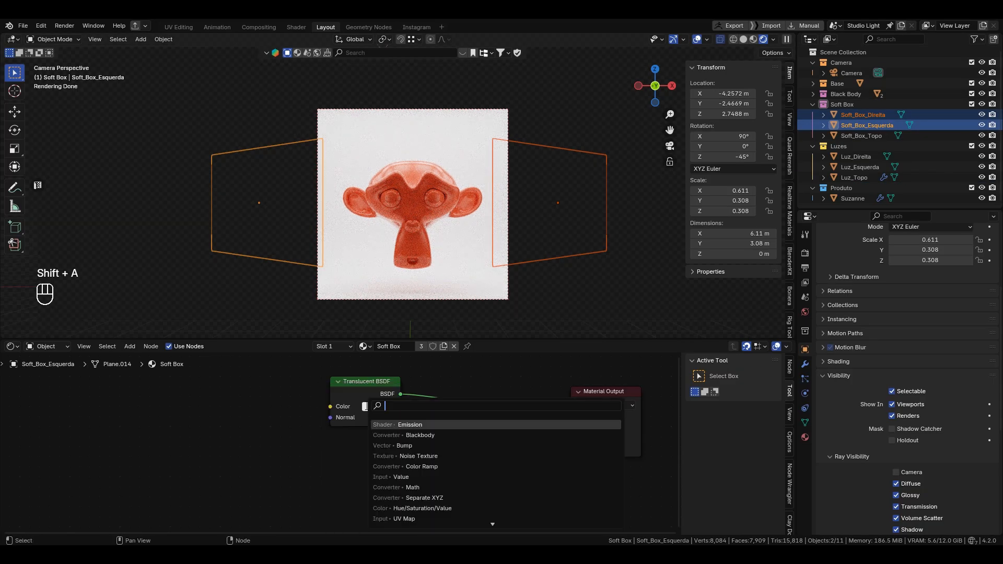
text(trans)
click(418, 435)
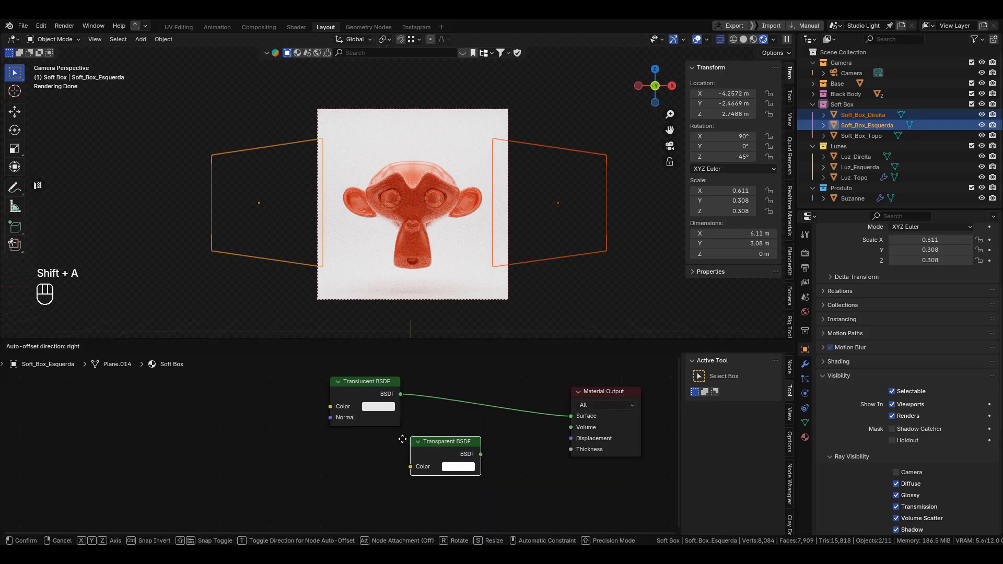
click(332, 438)
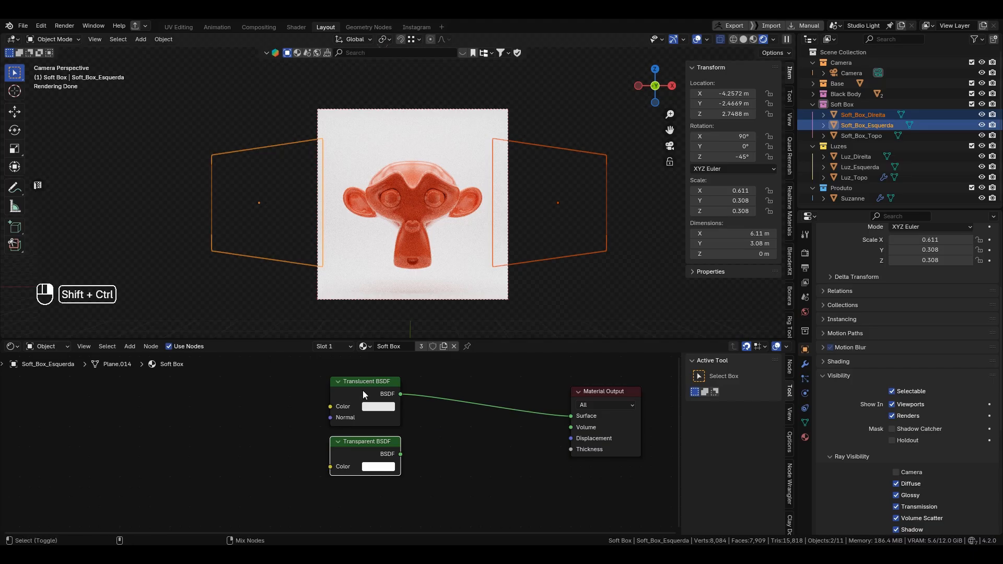
ctrl+shift+right_drag(363, 391, 364, 455)
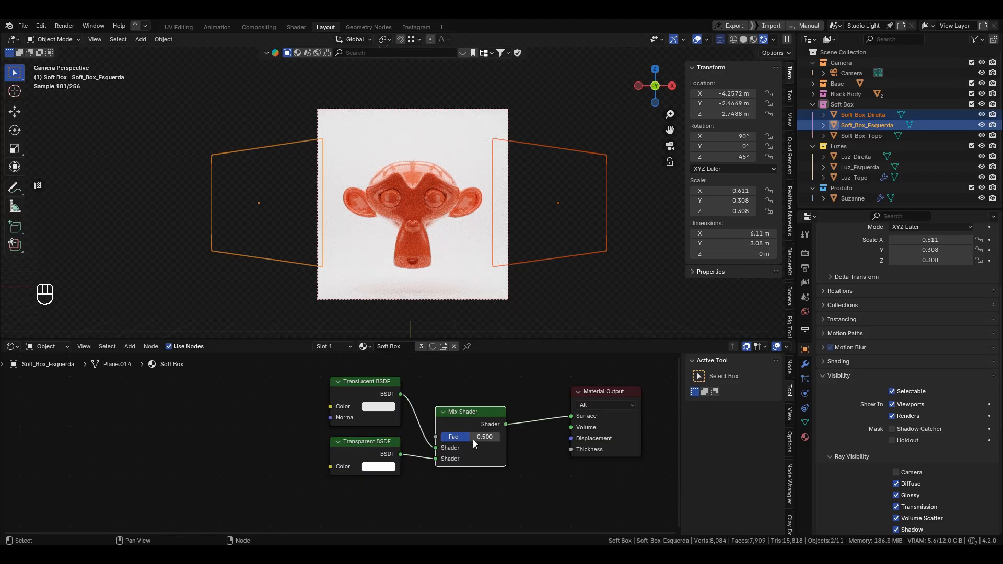
Try the Mix Shader factor at 0 and then 1, comparing the light reflections on the monkey head up close
scroll(487, 422, up, 2)
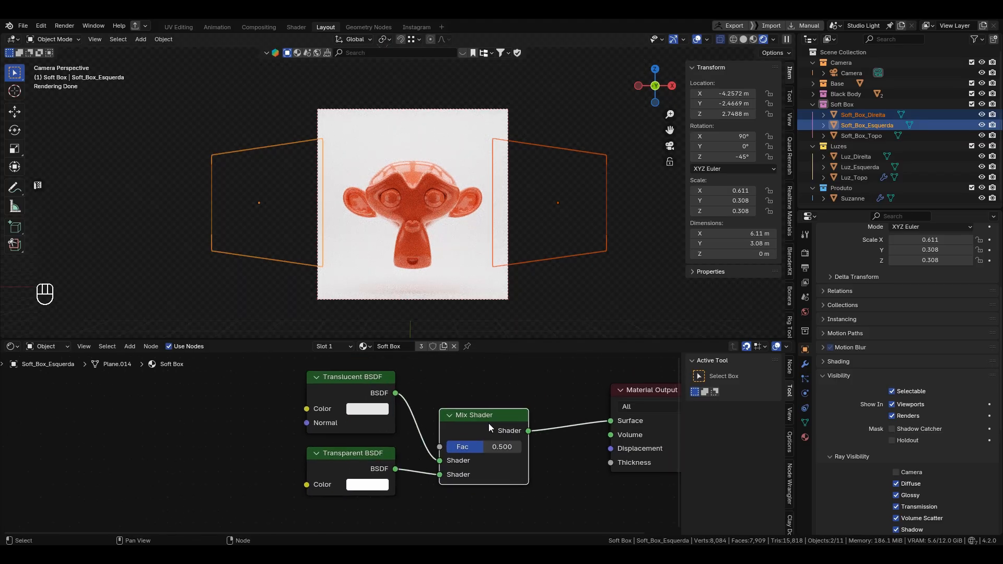
drag(490, 428, 449, 421)
scroll(432, 212, up, 3)
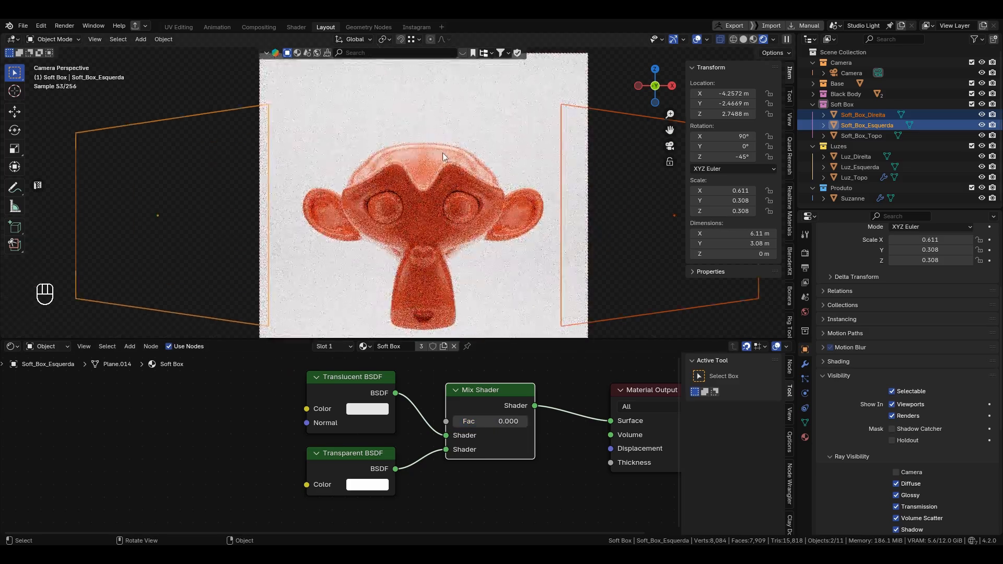
scroll(429, 162, up, 2)
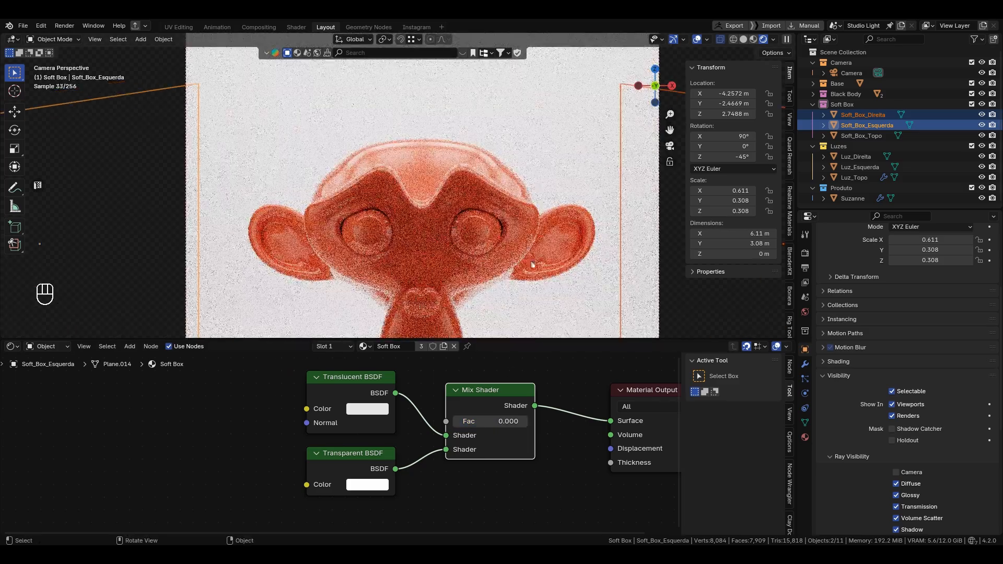
click(524, 421)
text(1)
key(Return)
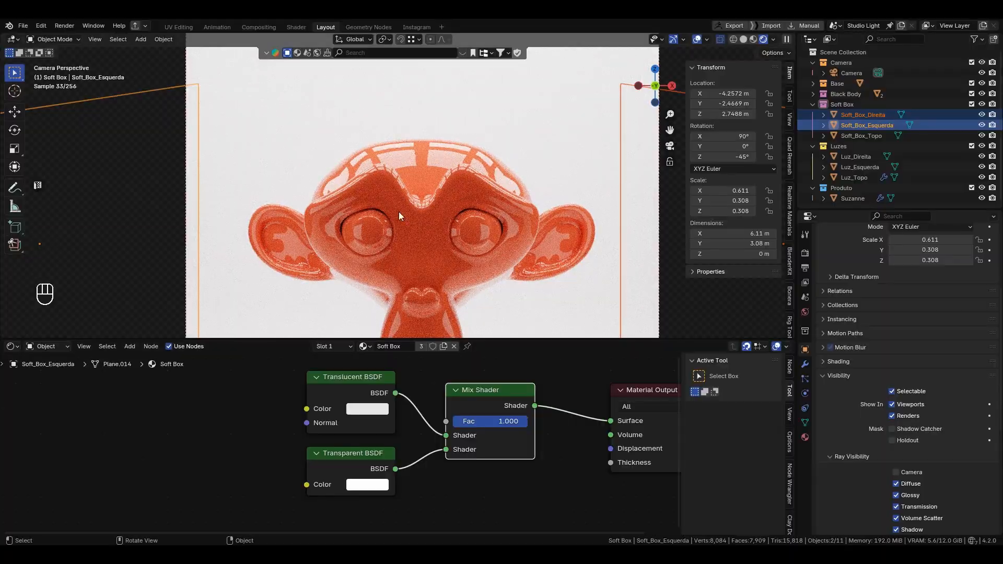
drag(506, 422, 478, 423)
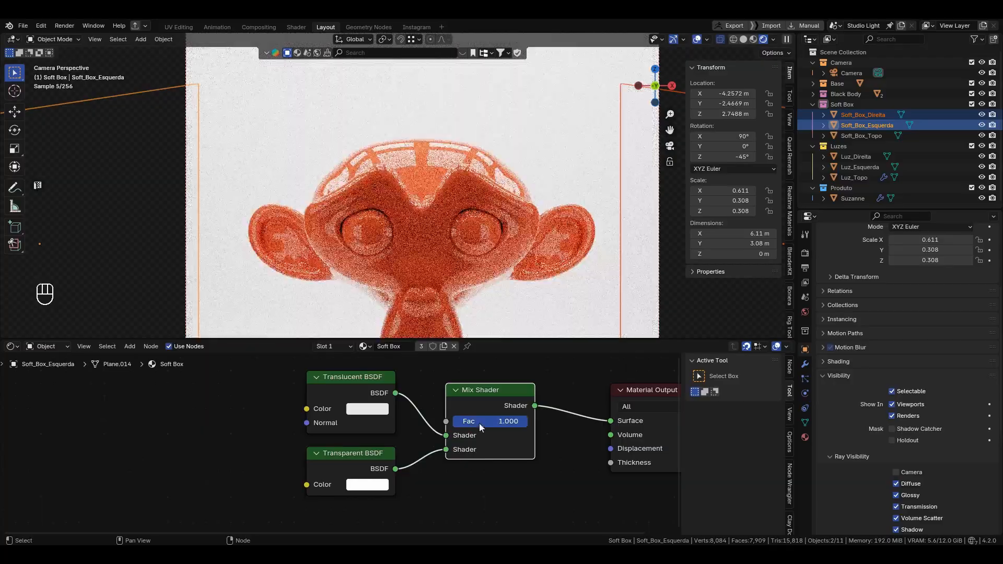
Set the Mix Shader factor of the Soft Box material to 0.5
click(510, 423)
text(0.5)
key(Return)
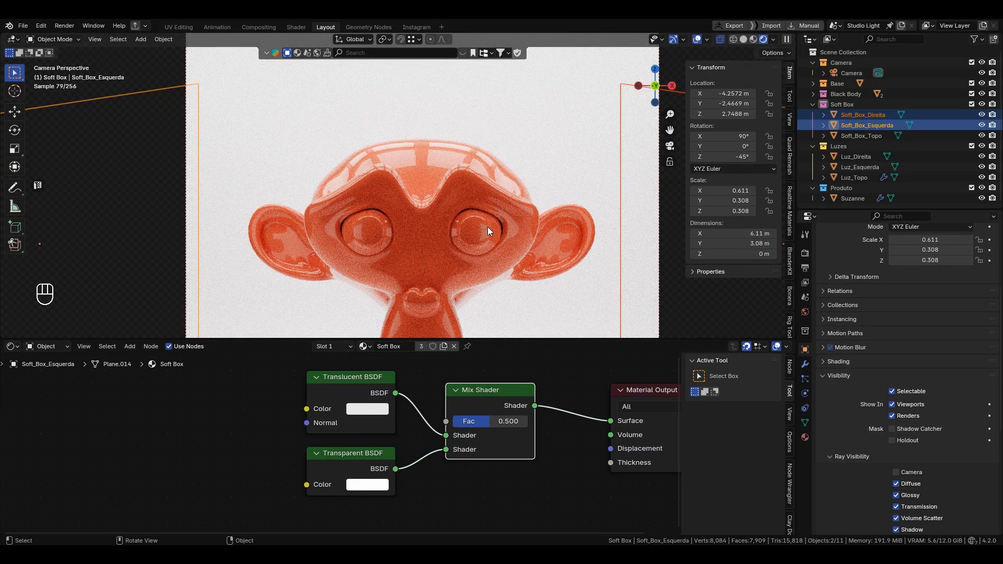
Set the monkey head material's Roughness to 0.4, then fine-tune it to 0.35
scroll(486, 220, down, 3)
click(446, 186)
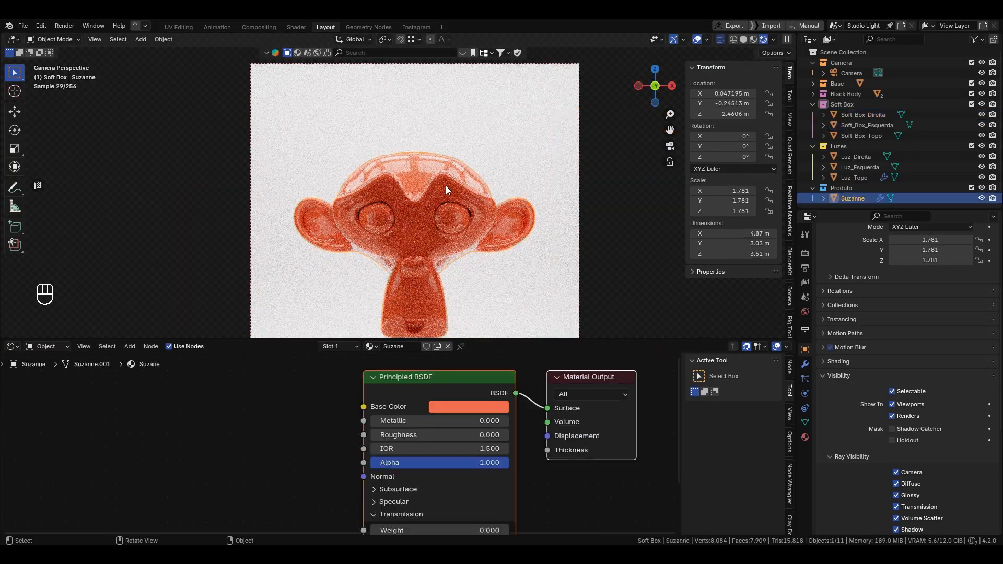
click(412, 434)
text(.4)
key(Return)
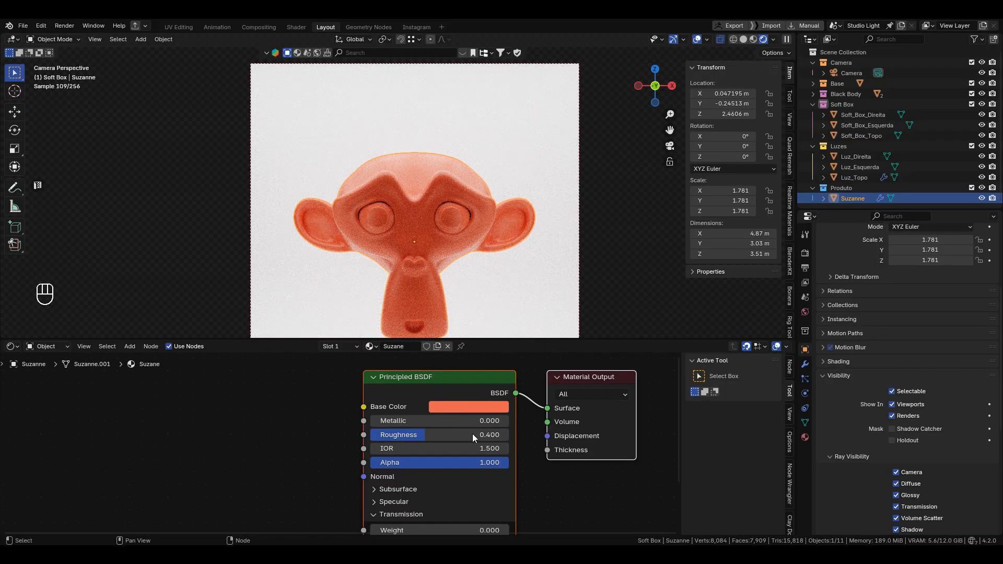
drag(472, 434, 465, 433)
Change the monkey head's Base Color to a neutral light tone with Saturation 0
click(479, 405)
drag(510, 362, 414, 361)
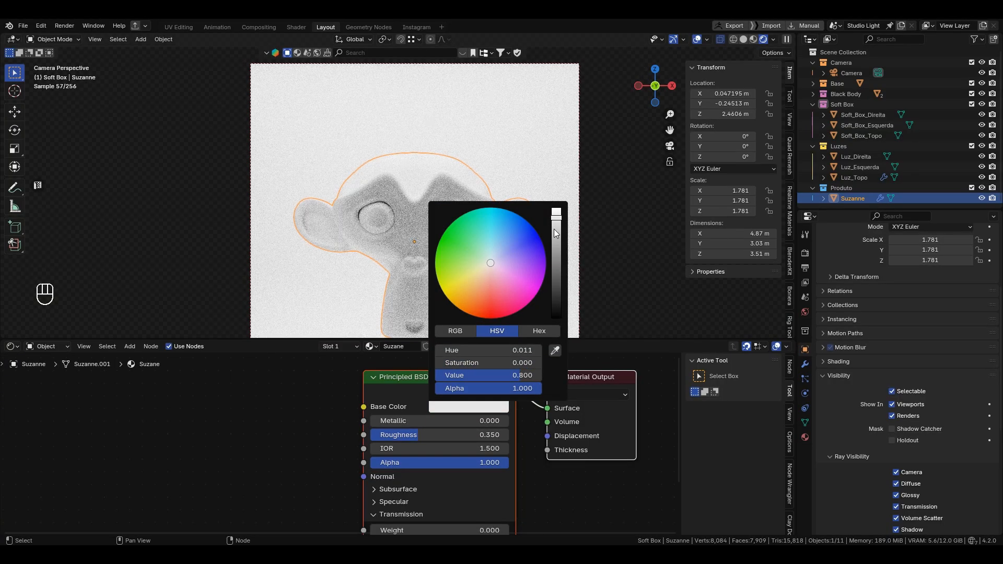
drag(554, 230, 555, 210)
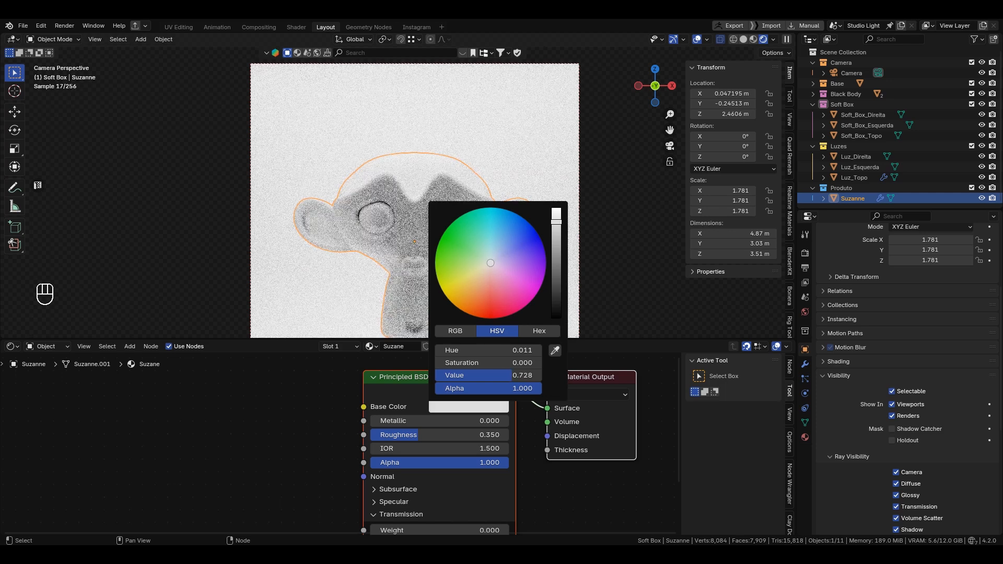
click(549, 175)
scroll(412, 205, down, 2)
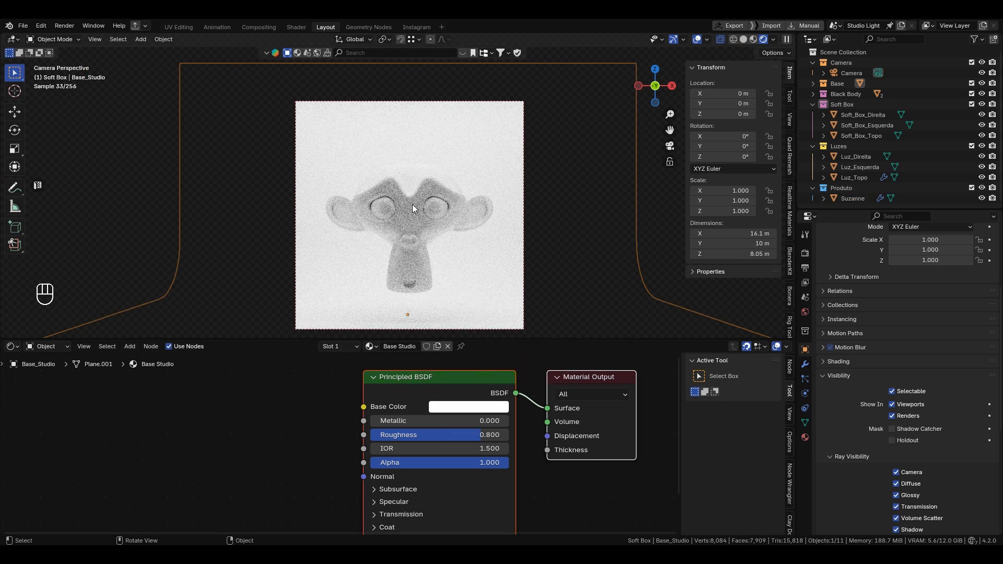
Change the monkey head's Base Color to a light orange
click(412, 204)
click(472, 406)
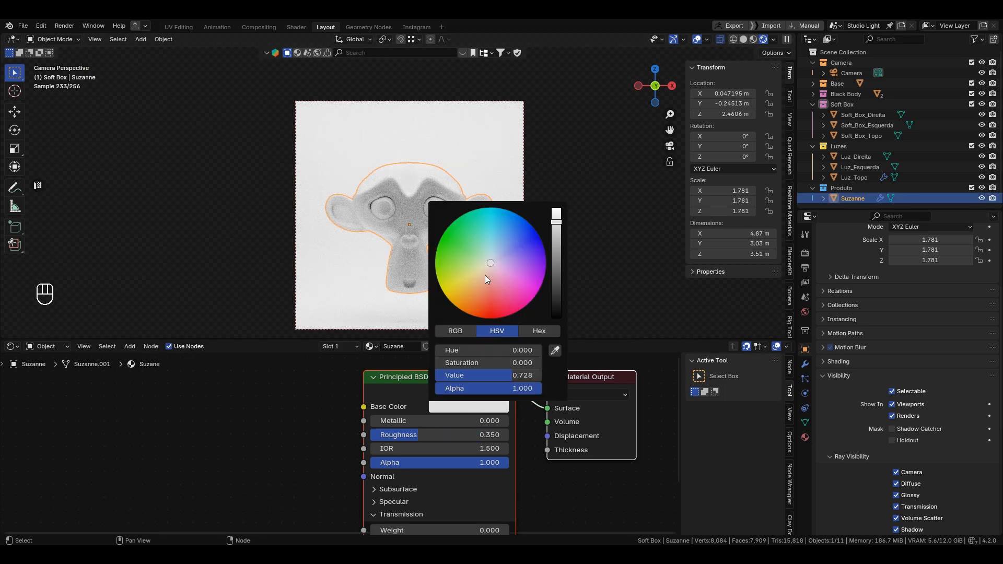
drag(481, 278, 472, 297)
drag(554, 221, 555, 217)
click(508, 139)
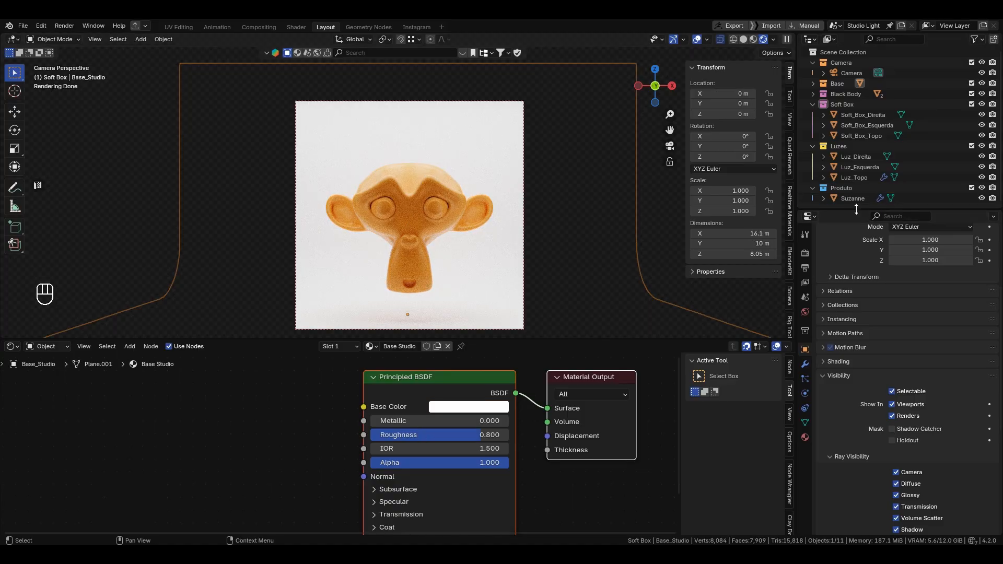
Collapse the Soft Box collection in the Outliner while keeping the Luzes collection expanded
drag(857, 210, 856, 231)
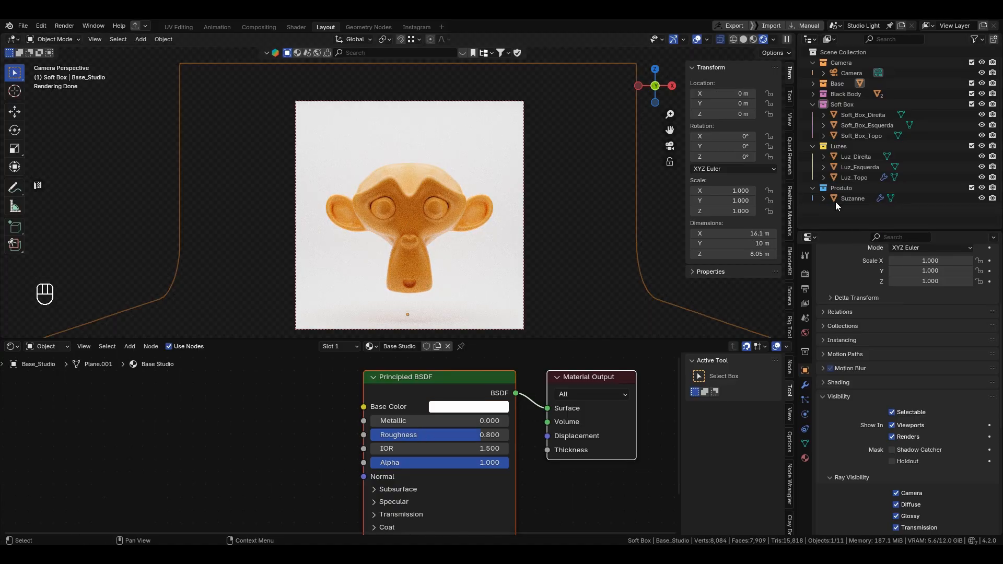
click(805, 149)
click(811, 146)
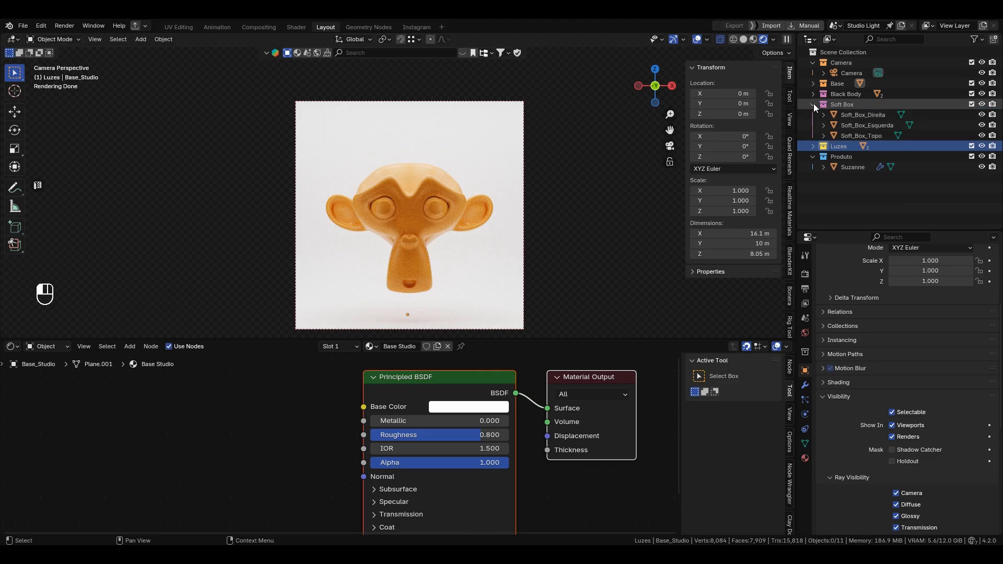
click(813, 104)
click(809, 62)
click(810, 62)
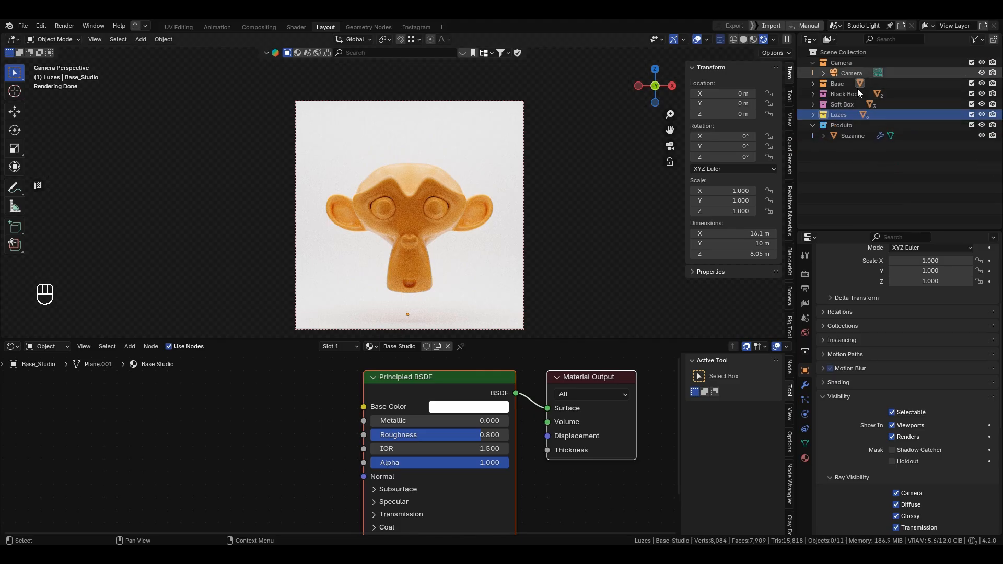
click(836, 226)
drag(842, 227, 842, 203)
click(812, 115)
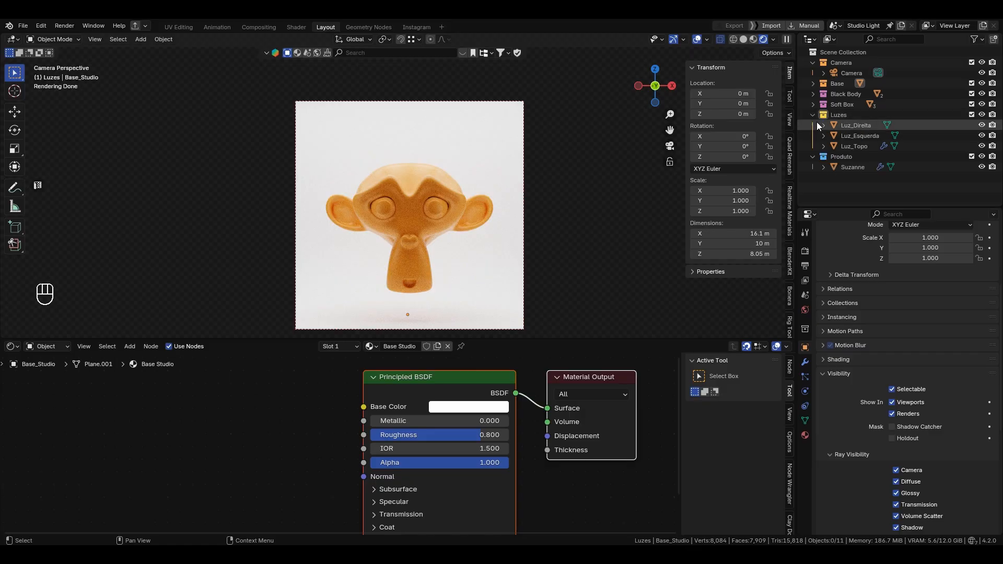
Select Luz_Direita and examine its emission settings and its placement beside the monkey head
click(847, 128)
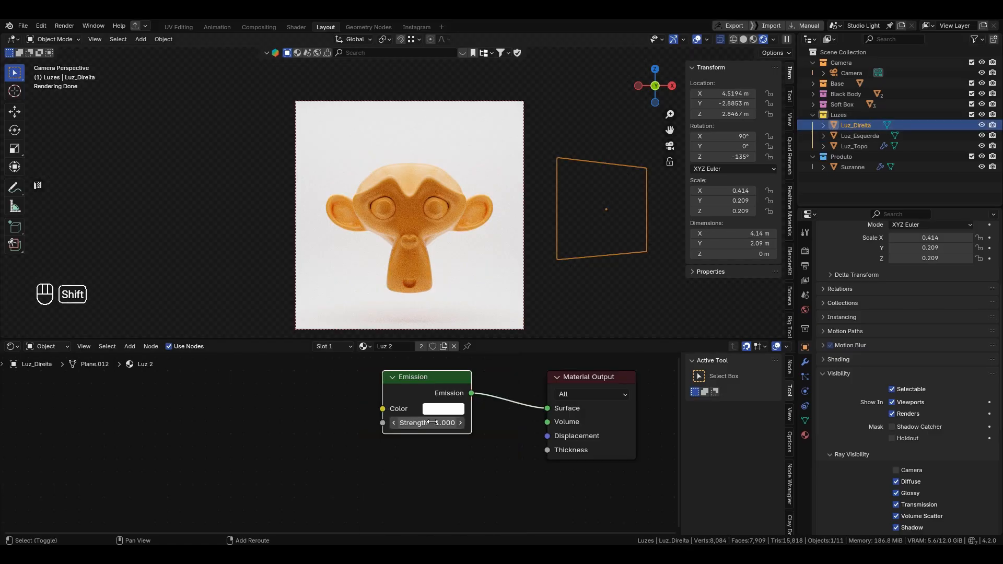
mouse_move(434, 422)
shift+mouse_down()
mouse_move(444, 422)
mouse_move(429, 423)
shift+mouse_up()
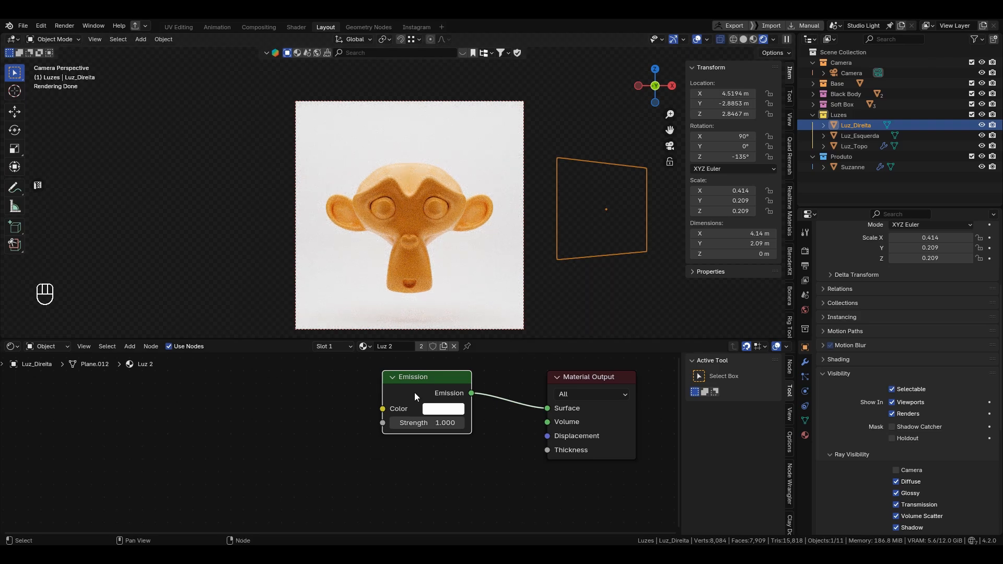
middle_drag(349, 245, 441, 232)
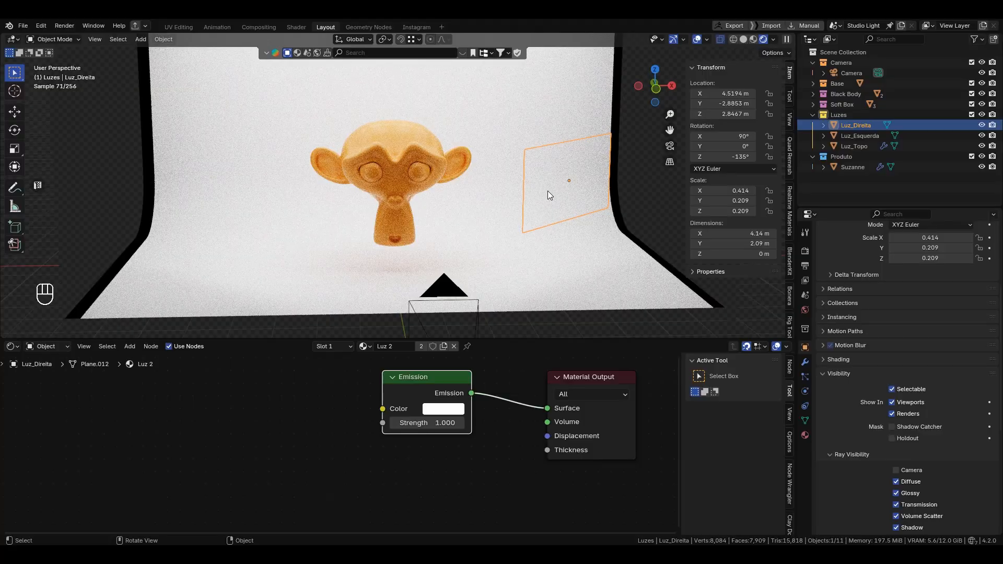
key(KP_0)
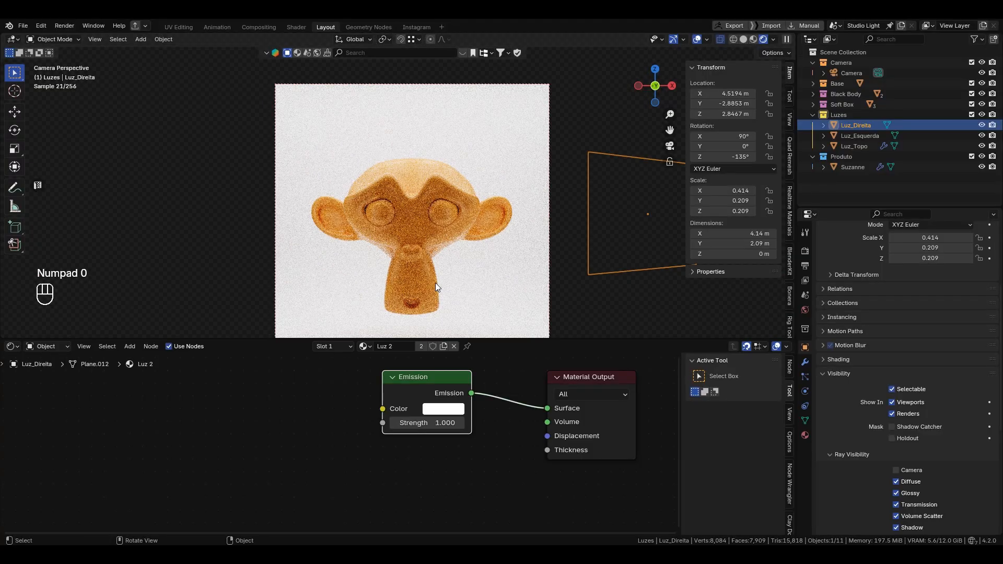
Make Luz_Direita's Luz 2 material a separate single-user copy and rename it Luz 3
click(421, 346)
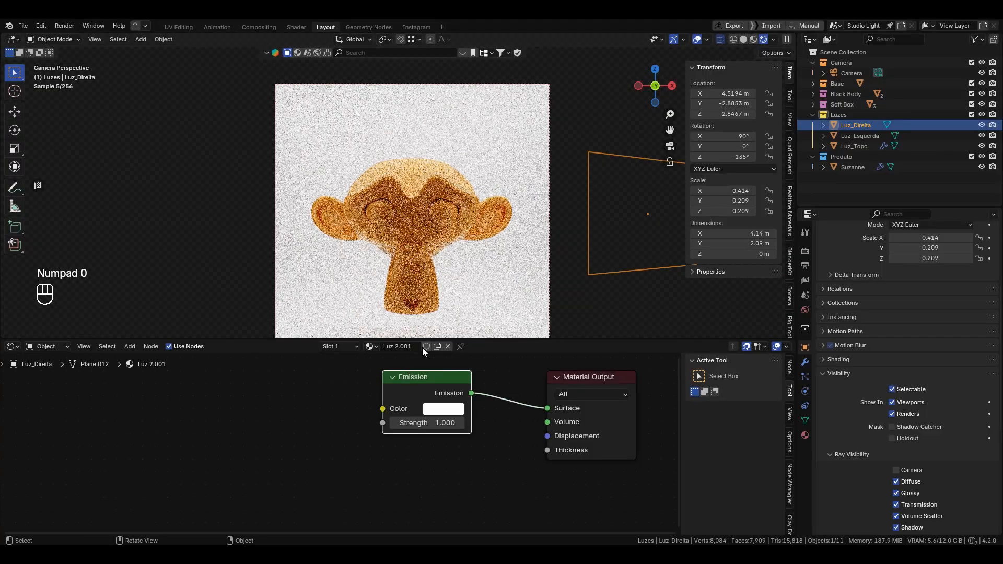
click(399, 348)
click(397, 348)
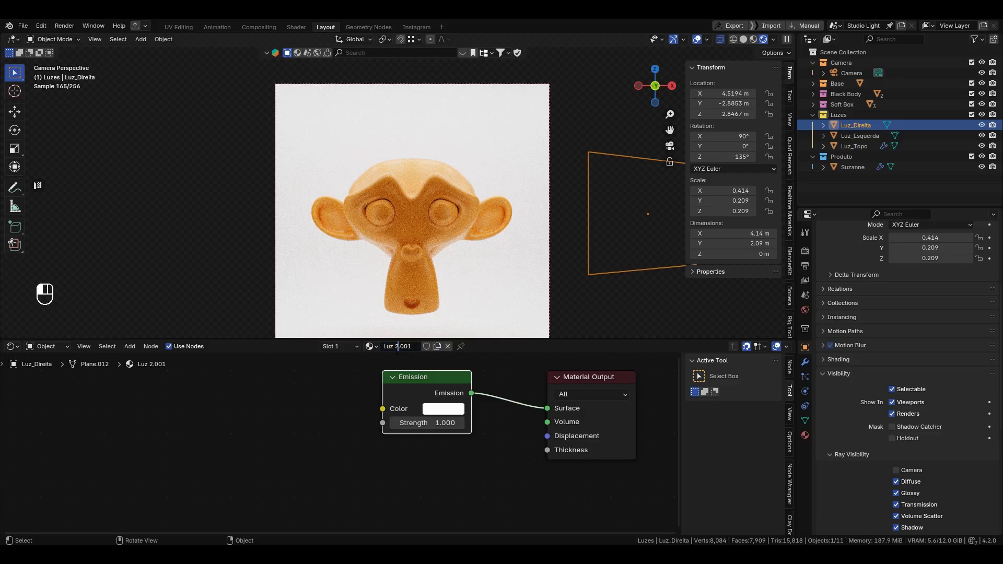
key(Delete)
key(Delete)
key(Delete)
key(Delete)
key(Delete)
text(3)
key(Return)
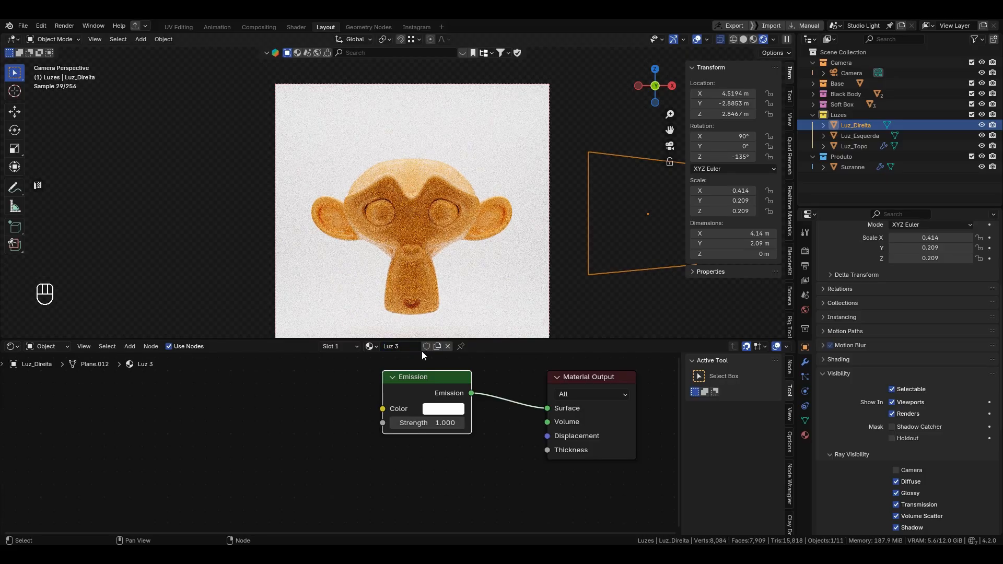
Try a red emission color on Luz_Direita, then undo back to the shared white Luz 2 material
click(452, 410)
click(480, 308)
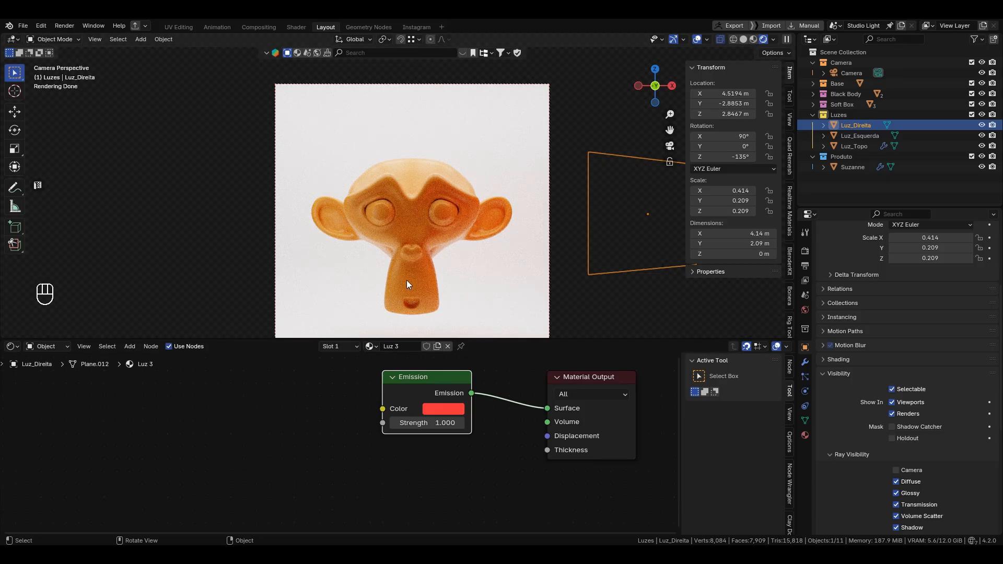
click(437, 347)
key(ctrl+z)
key(ctrl+z)
key(ctrl+z)
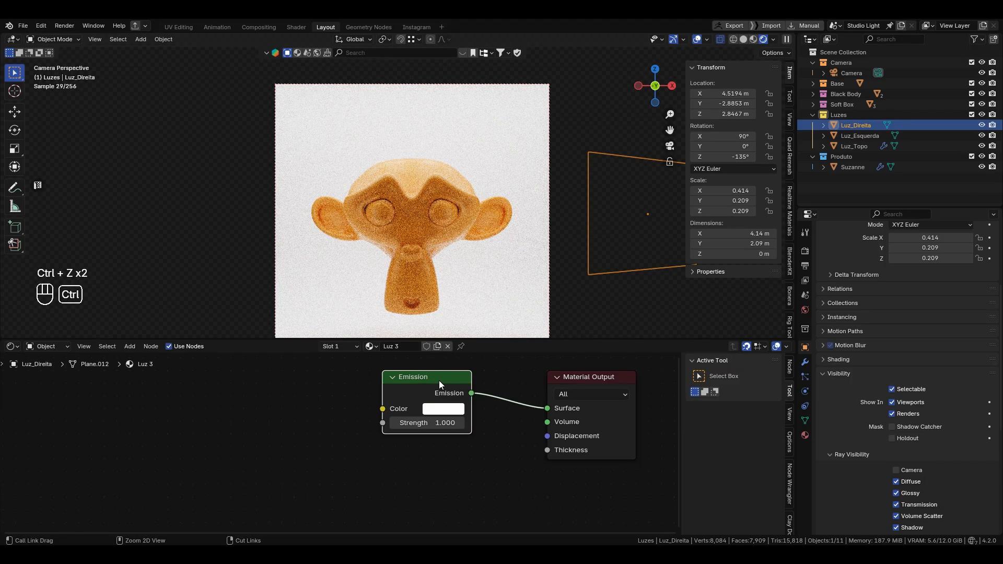
key(ctrl+z)
key(ctrl+z)
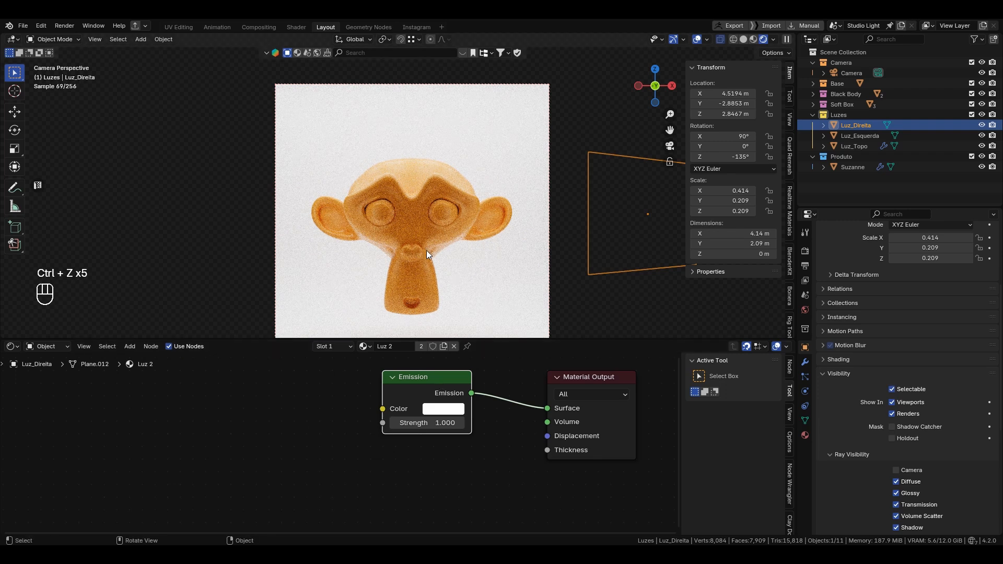
Select the overhead light Luz_Topo above the camera frame to examine its emission settings
scroll(428, 253, down, 1)
scroll(427, 253, down, 2)
shift+middle_drag(420, 253, 489, 253)
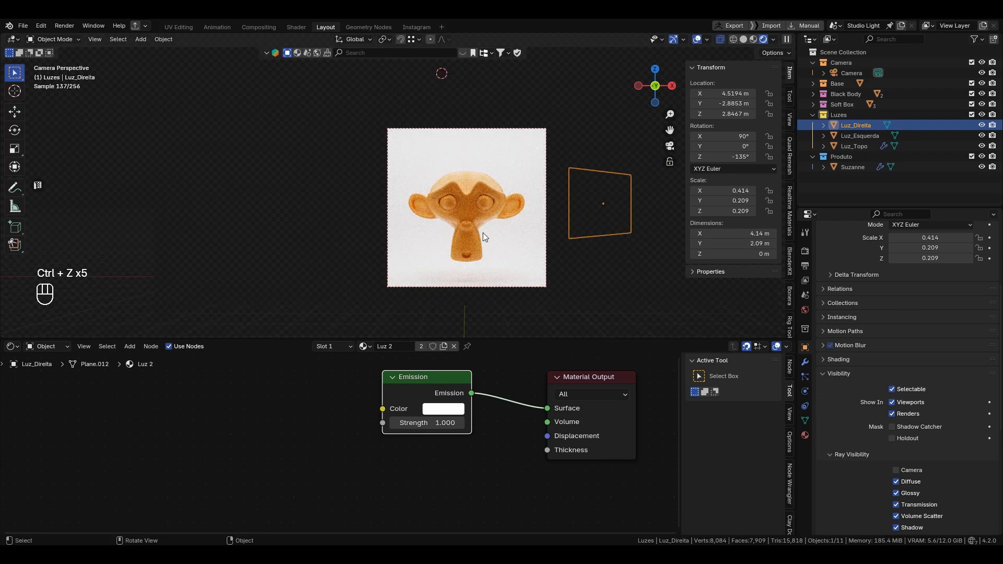
click(515, 84)
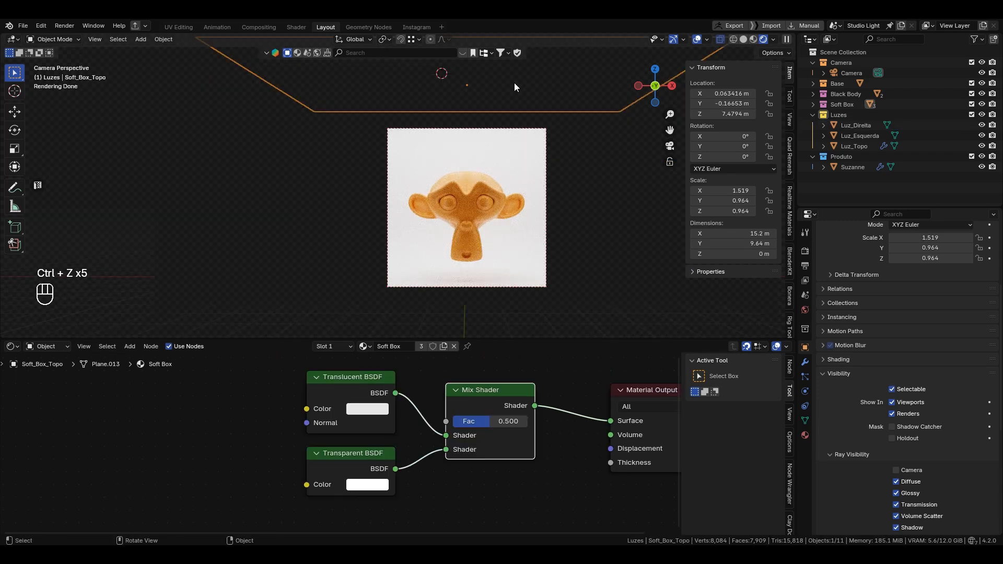
click(514, 82)
scroll(509, 97, down, 1)
scroll(499, 188, up, 3)
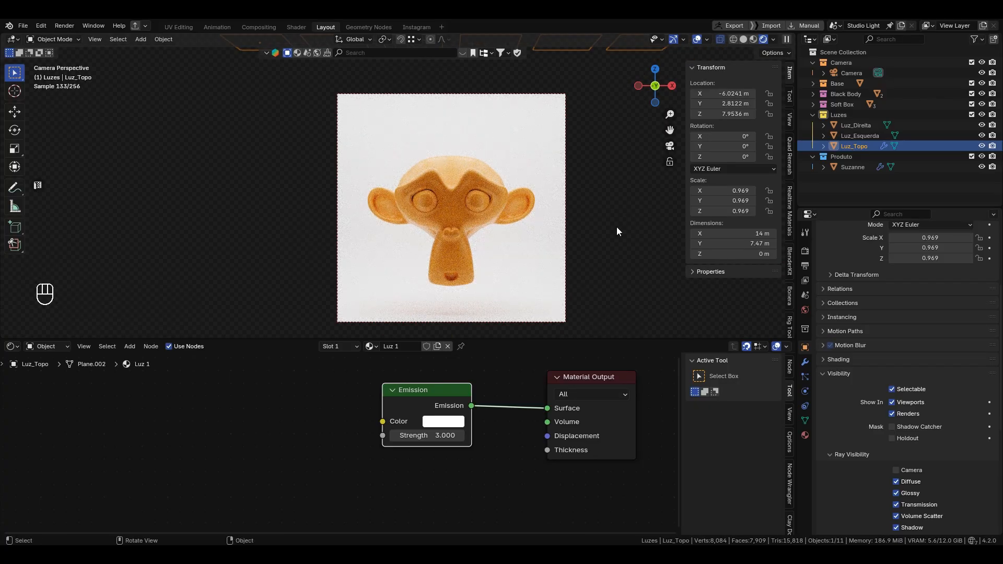
Examine the studio and its grid of overhead lights from several angles, ending in the camera view
mouse_move(522, 230)
middle_down()
mouse_move(494, 235)
mouse_move(506, 232)
middle_up()
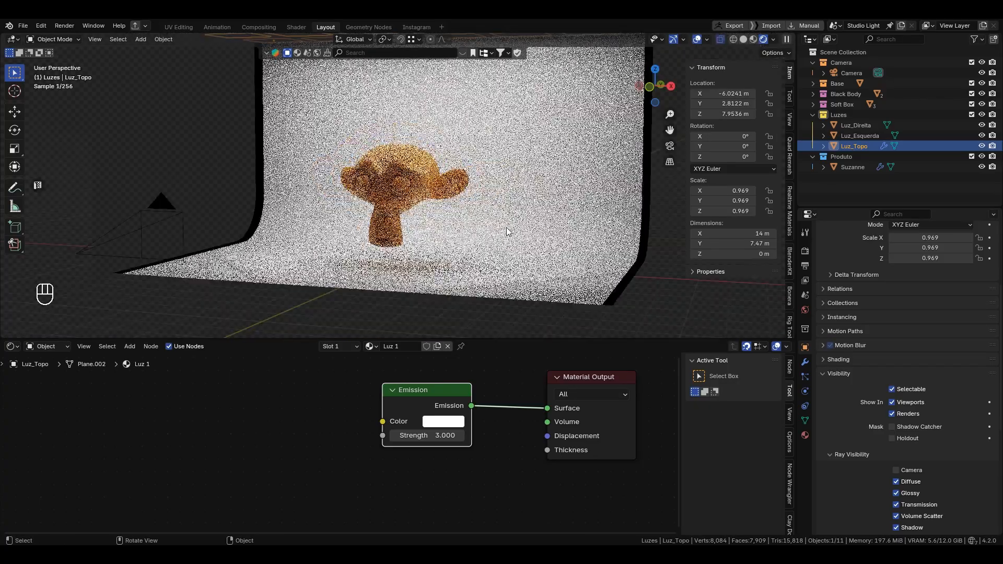
middle_drag(403, 155, 428, 120)
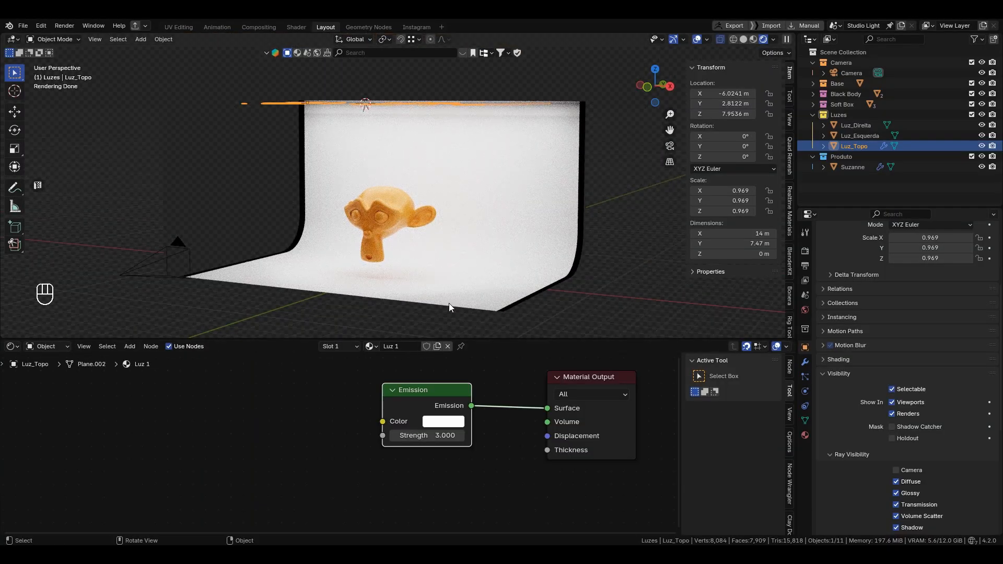
middle_drag(449, 303, 398, 253)
alt+drag(351, 236, 354, 249)
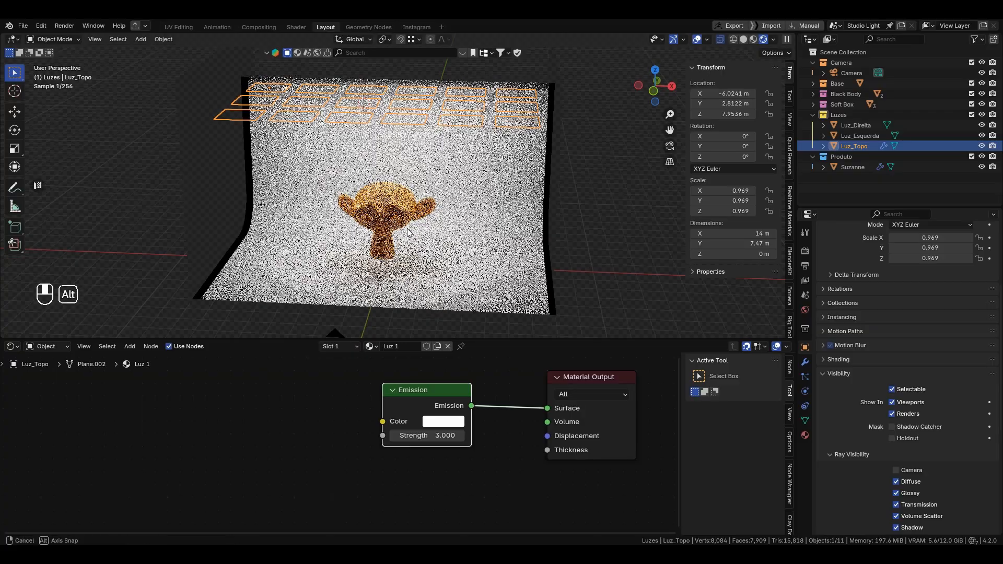
scroll(386, 235, up, 2)
alt+drag(410, 231, 399, 229)
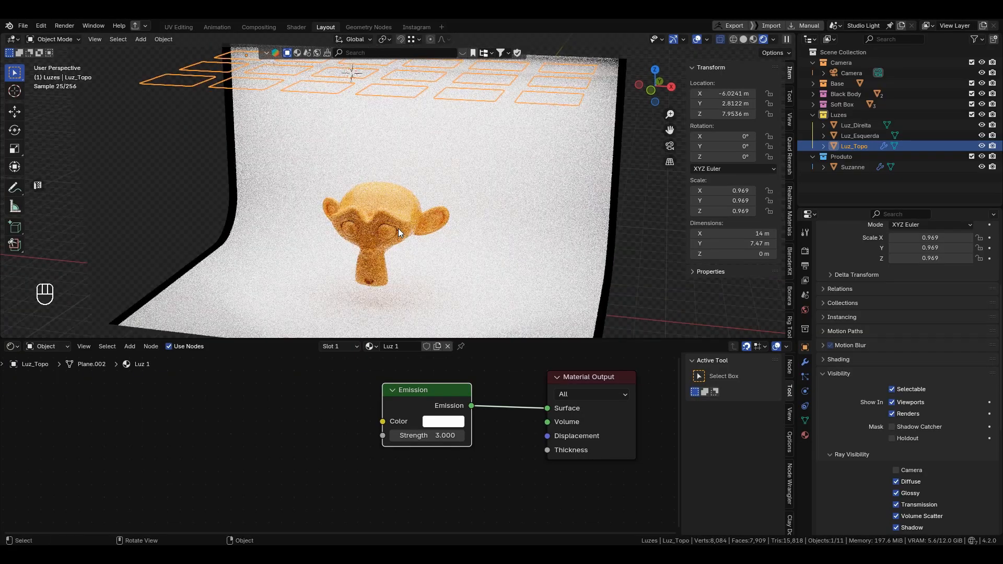
key(KP_0)
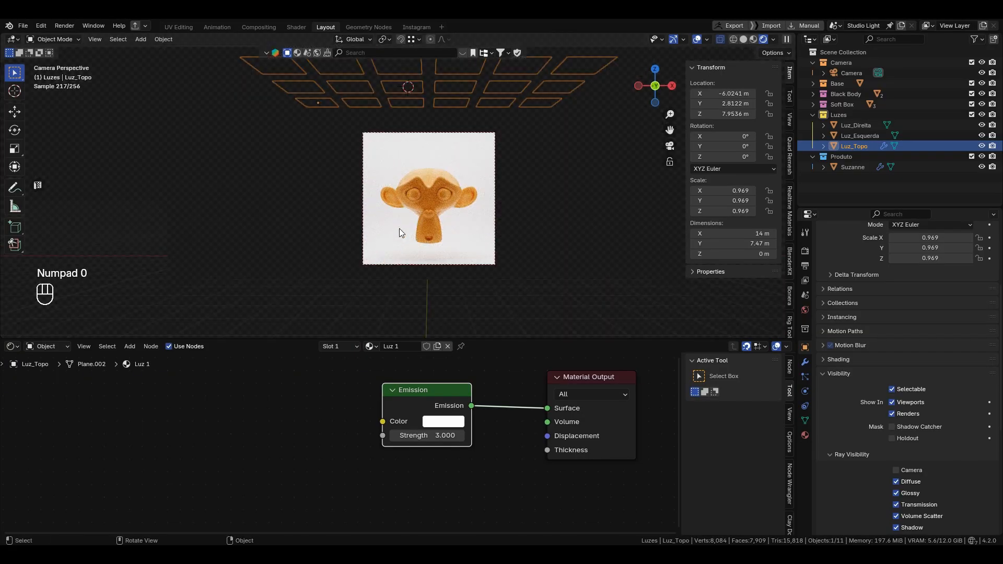
scroll(399, 233, up, 3)
alt+shift+drag(428, 234, 404, 213)
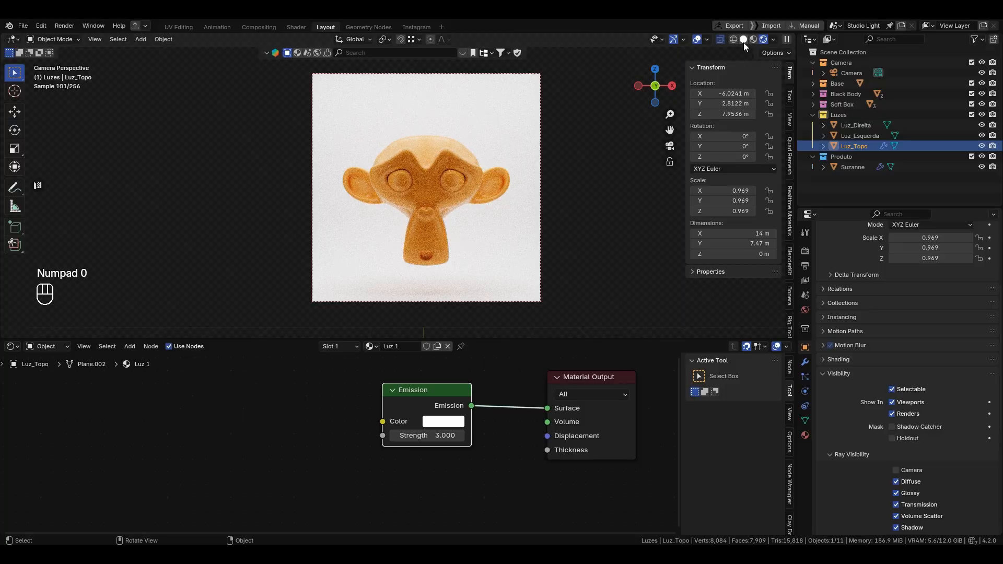
Switch the viewport to Solid shading and enlarge it over the node editor, framing the camera view
click(744, 41)
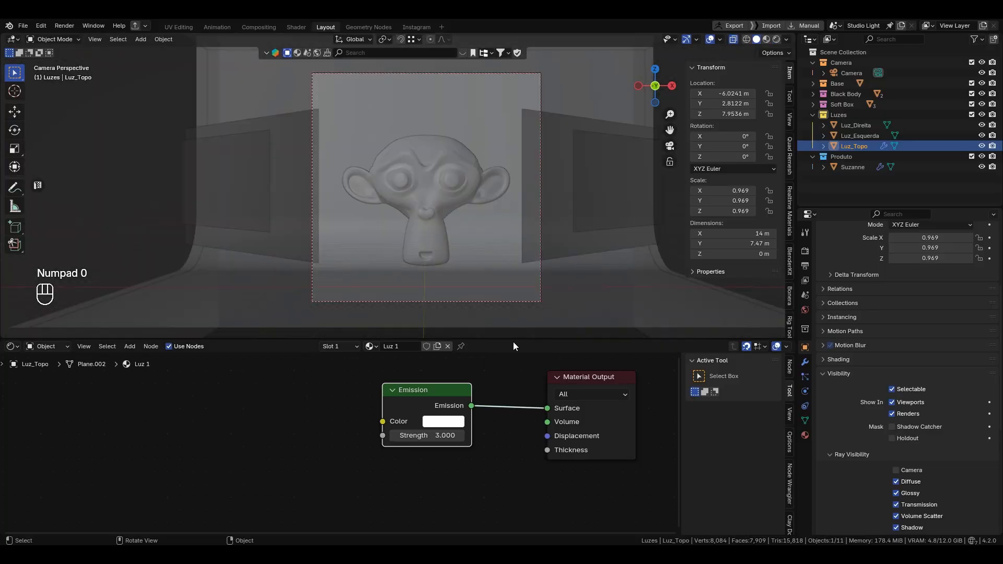
drag(513, 337, 512, 431)
alt+shift+drag(518, 231, 531, 264)
scroll(531, 264, up, 1)
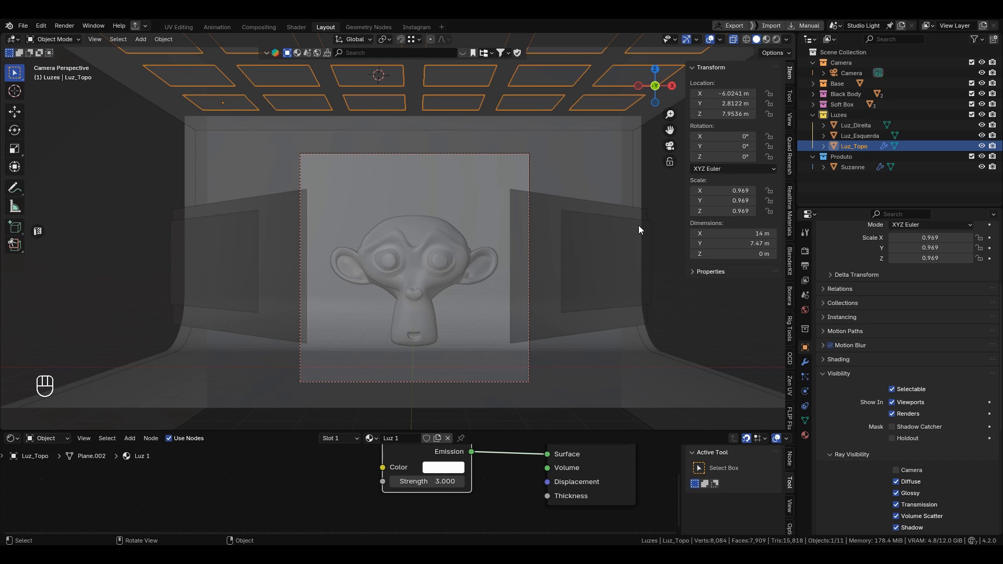
Set the camera's Passepartout opacity to 0.9
click(847, 74)
click(807, 392)
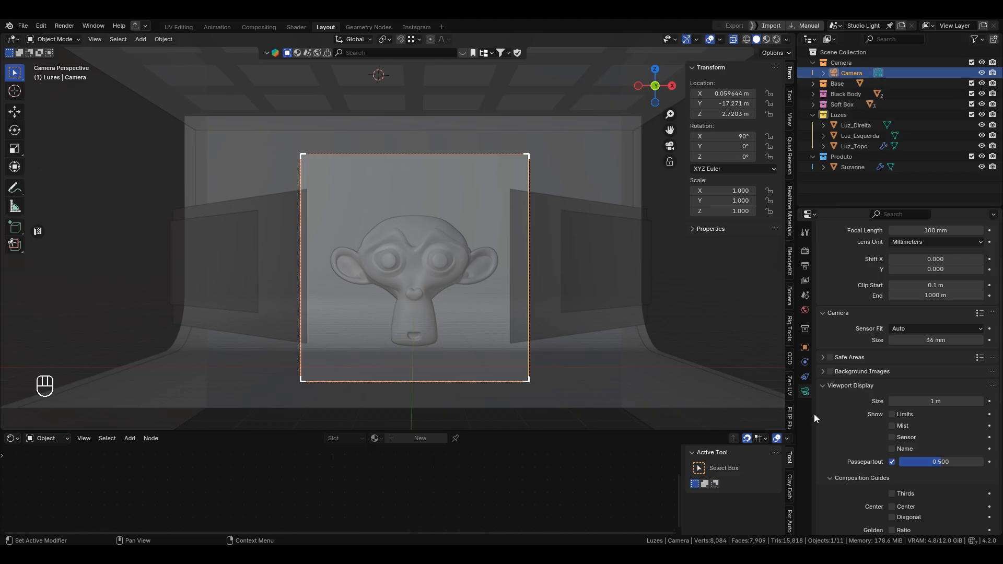
click(942, 463)
text(.9)
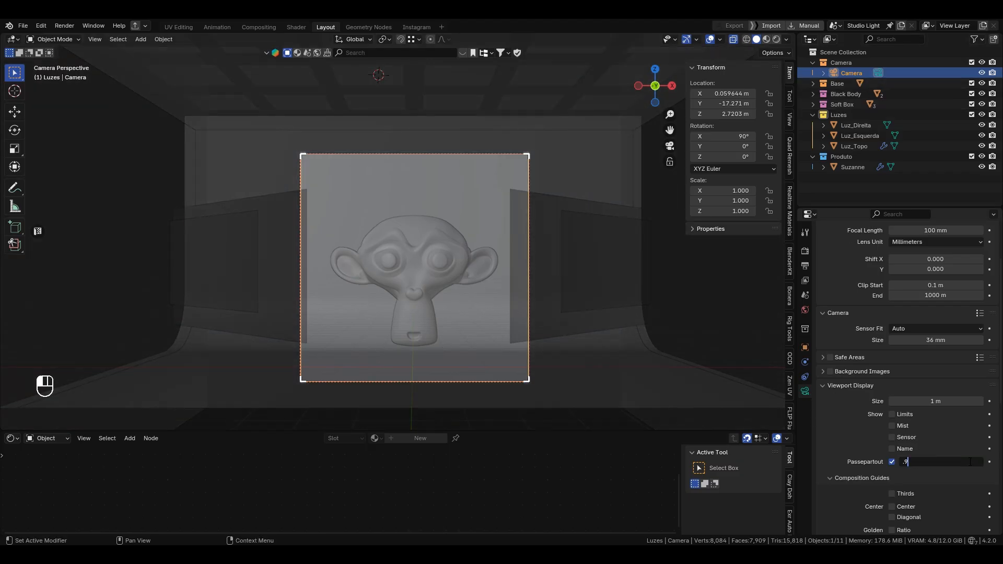
key(Return)
mouse_move(967, 462)
mouse_down()
mouse_move(980, 462)
mouse_move(955, 464)
mouse_up()
scroll(477, 281, up, 4)
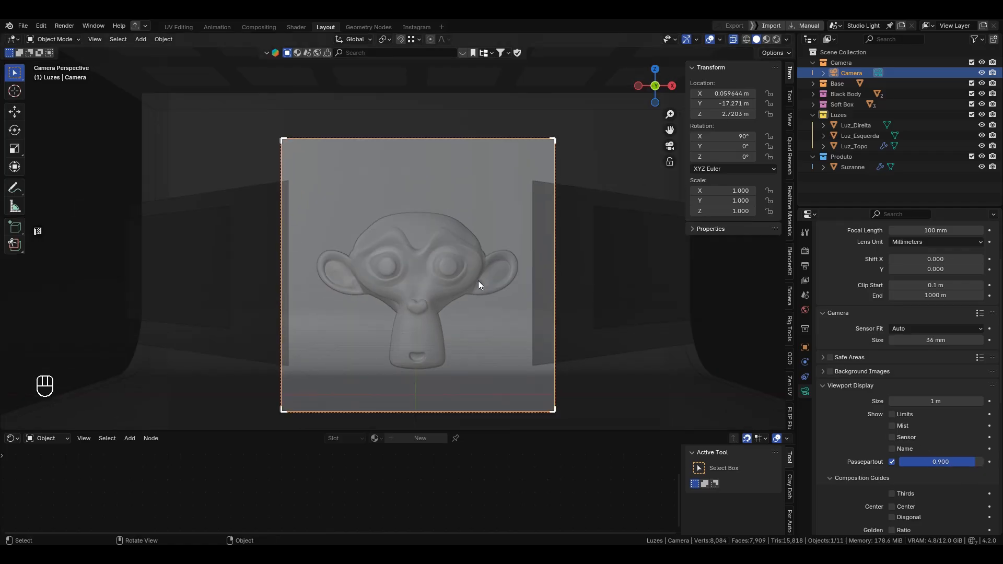
Try the camera's Passepartout opacity at 0.95, then restore it to 0.9
click(962, 461)
text(.95)
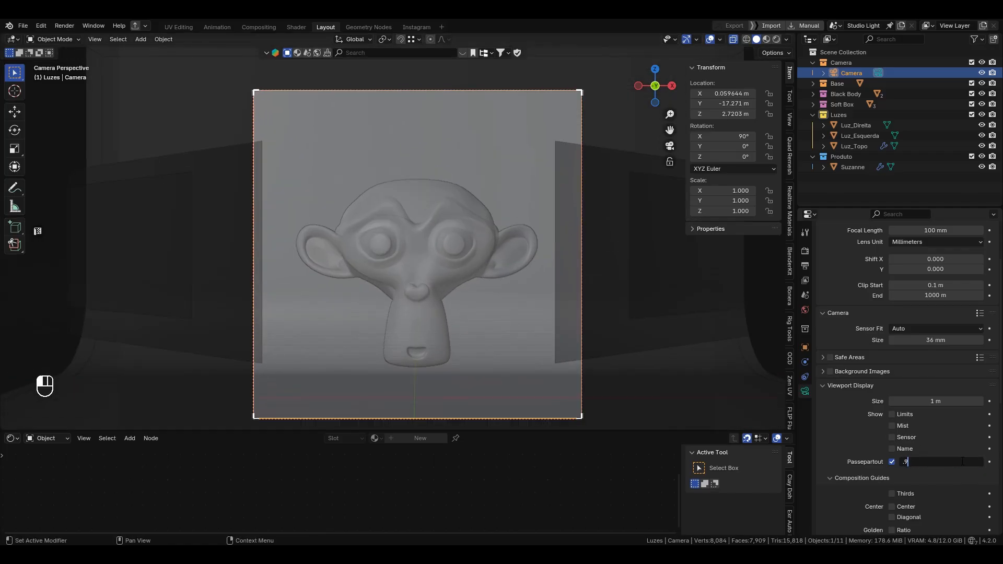
key(Return)
click(962, 461)
text(.9)
key(Return)
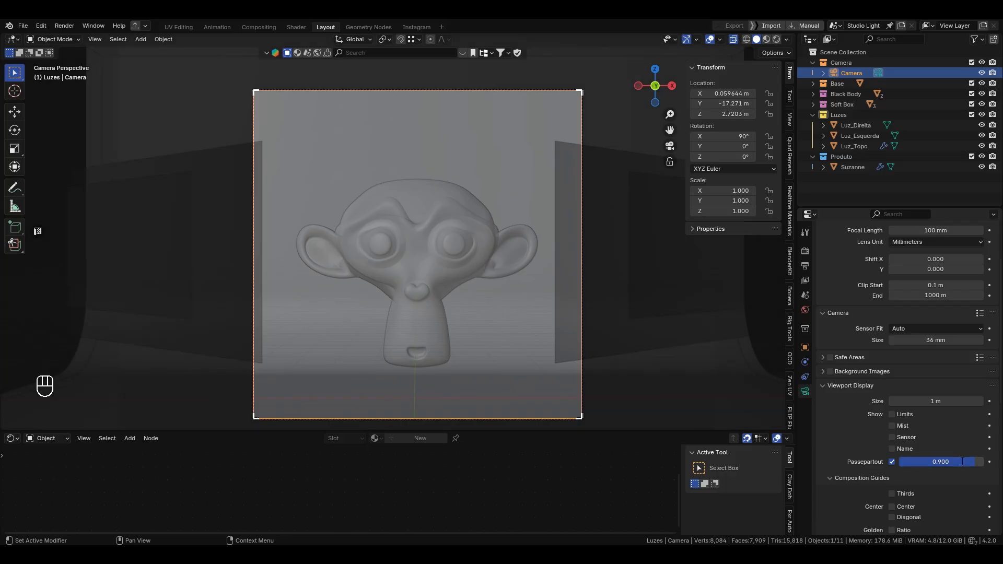
Recenter the camera frame in the viewport and render the scene as a still image
alt+shift+middle_drag(557, 258, 536, 249)
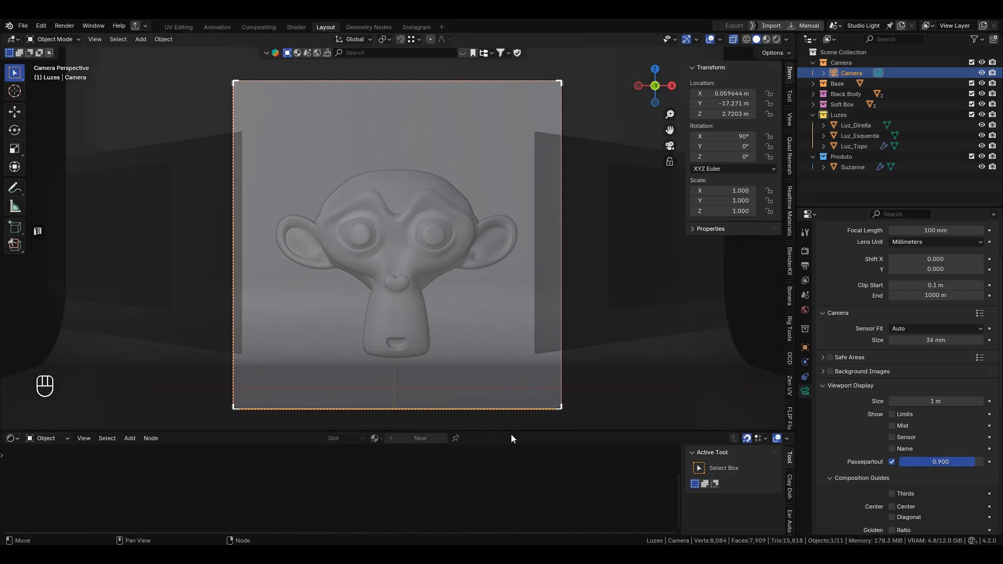
drag(505, 430, 505, 435)
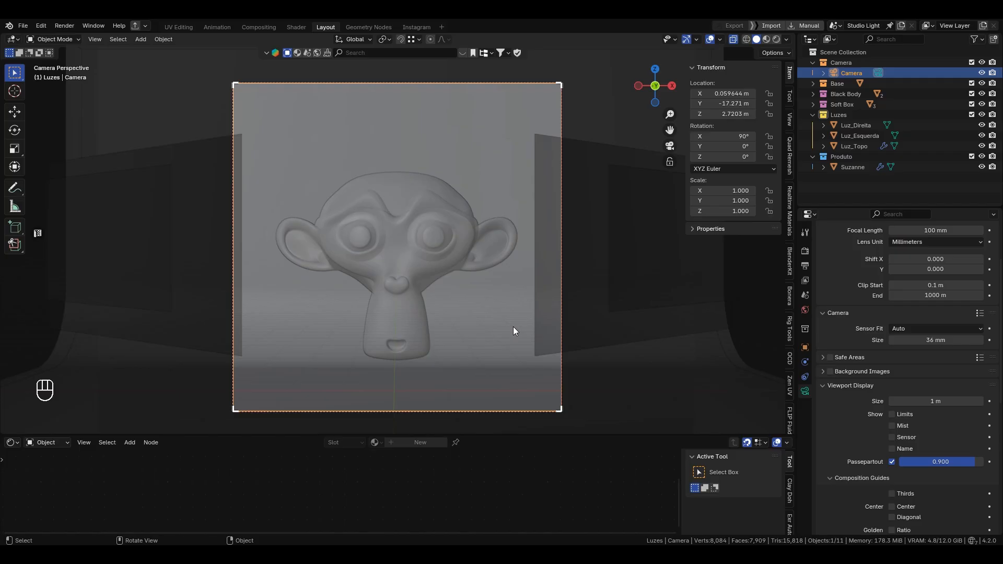
key(F12)
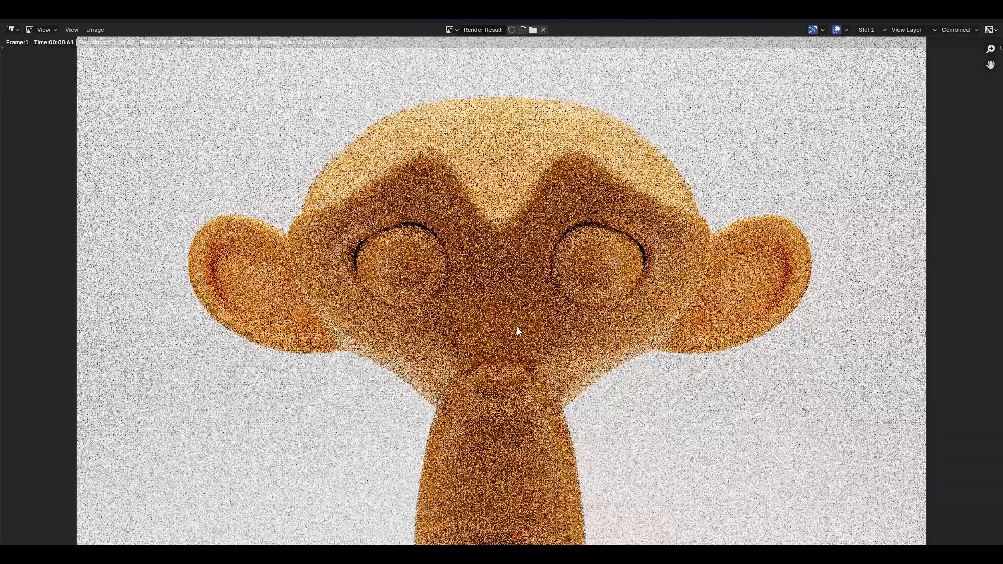
Examine the finished render of the monkey head up close and in full, including its floor shadow and background
scroll(517, 330, down, 2)
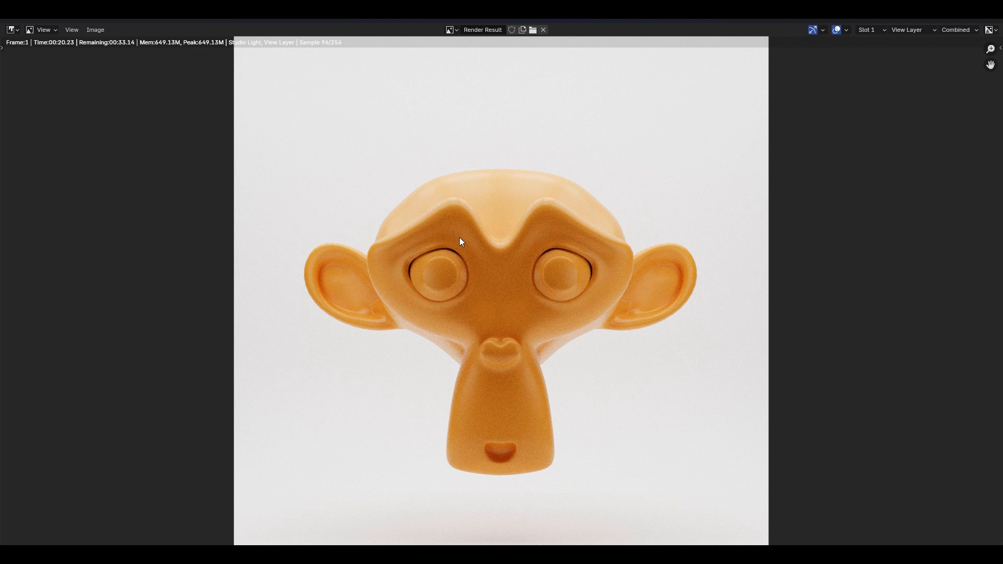
scroll(505, 250, up, 2)
scroll(510, 255, down, 1)
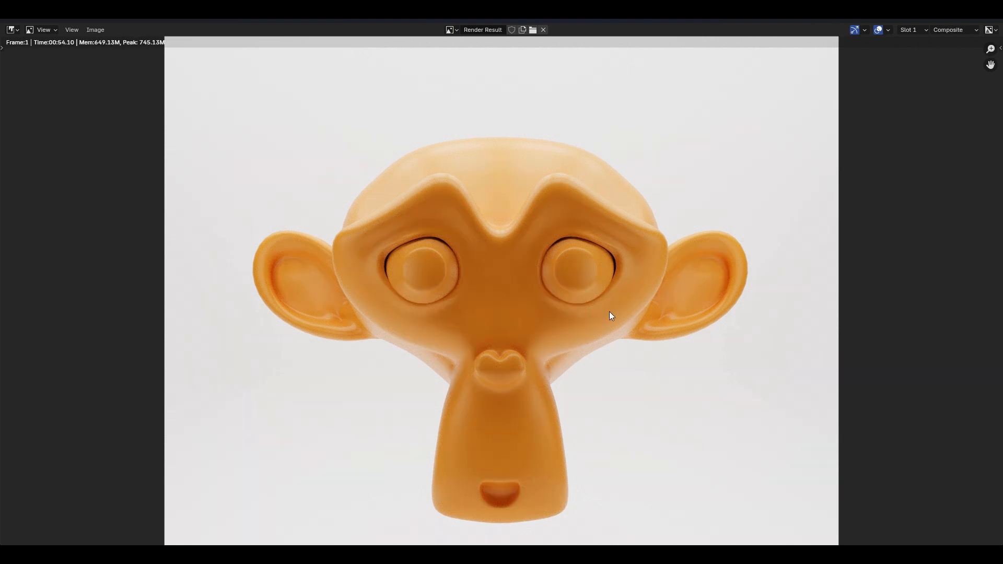
scroll(532, 306, up, 1)
scroll(534, 310, down, 2)
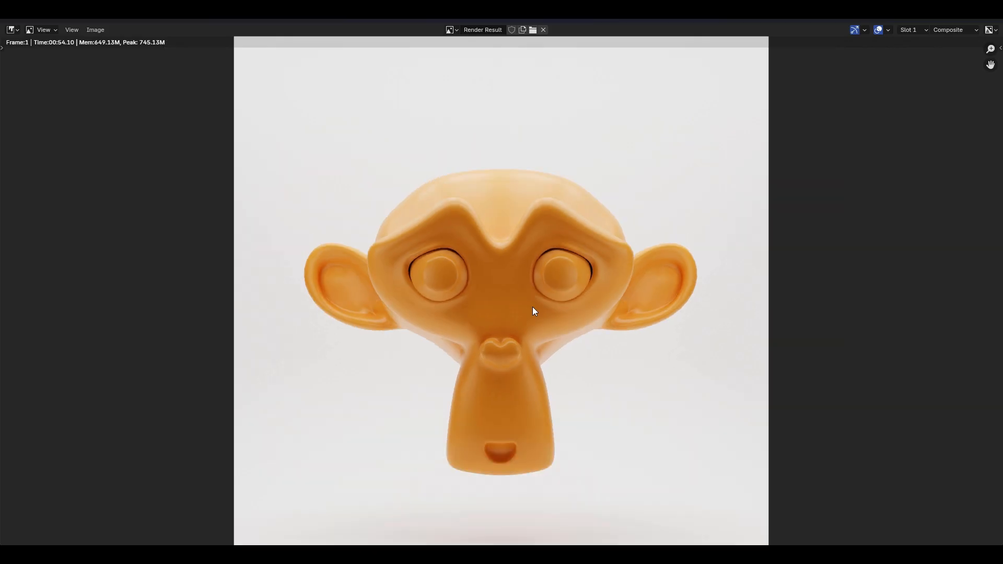
middle_drag(628, 334, 628, 302)
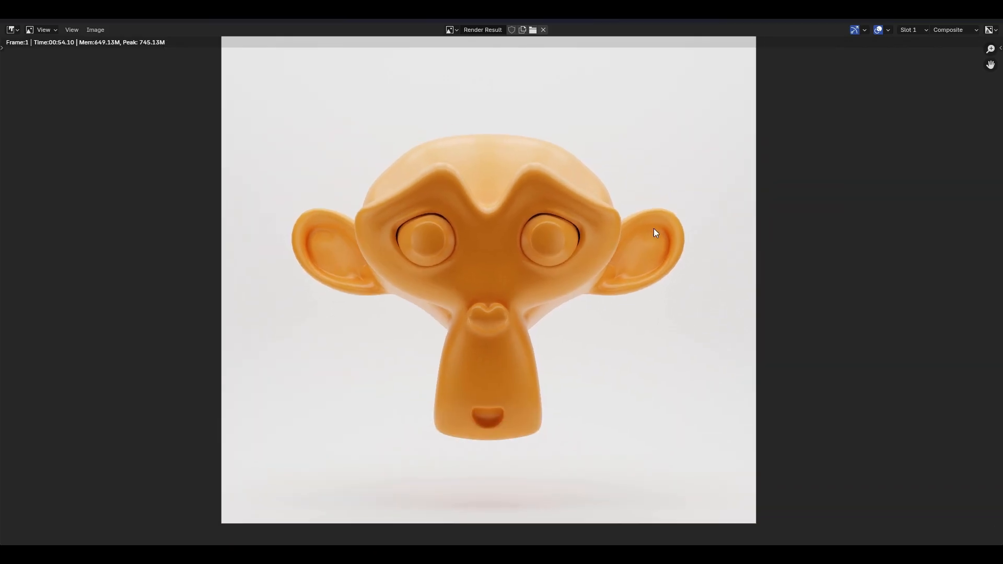
middle_drag(499, 266, 501, 290)
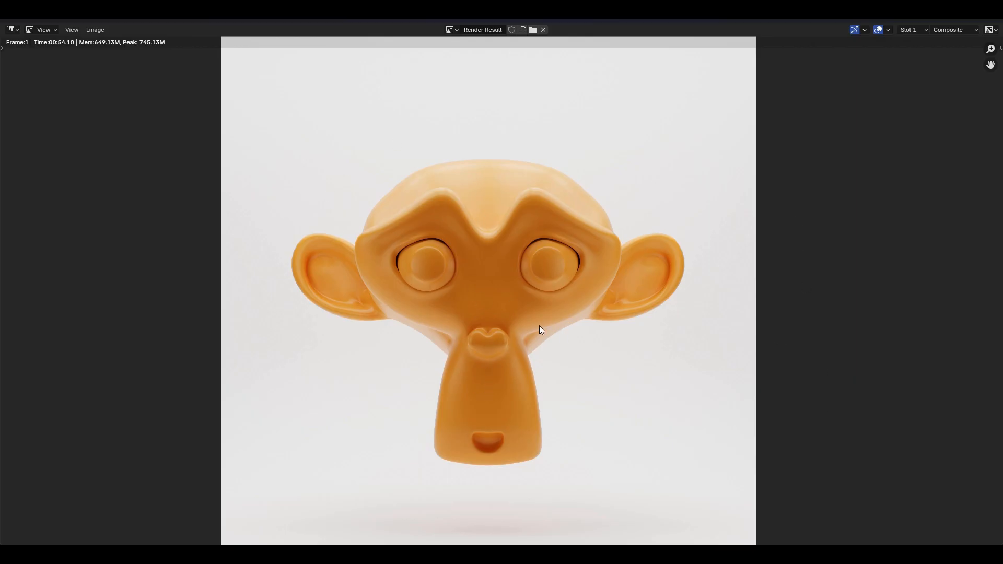
scroll(431, 297, down, 1)
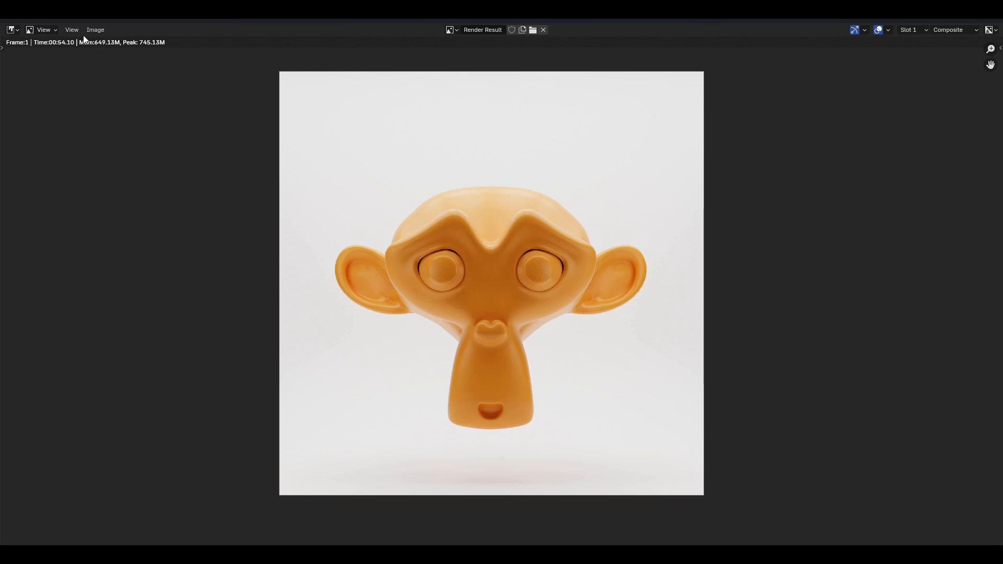
click(95, 30)
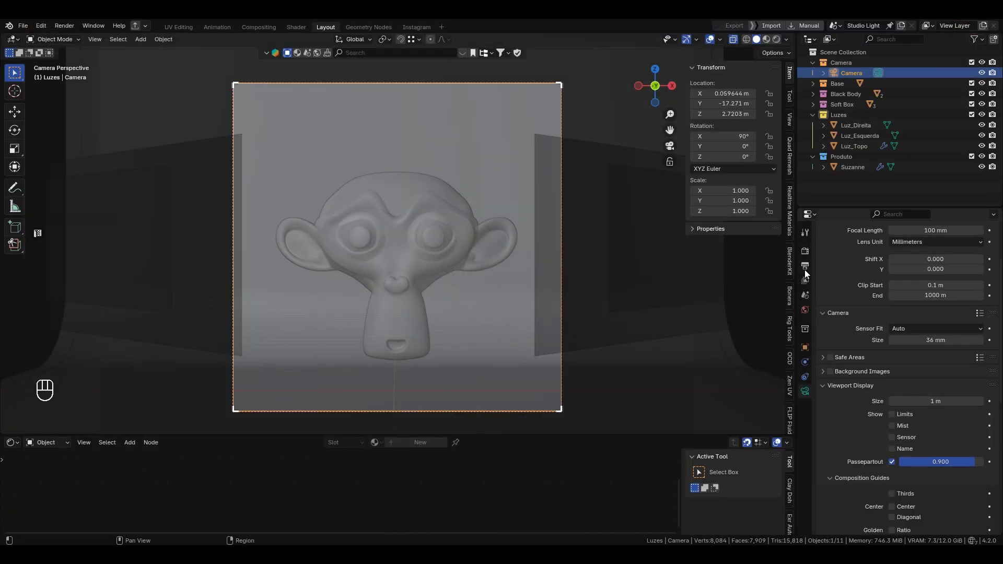
Review the output path and file format settings, including the available formats, and check the render sampling settings
click(804, 266)
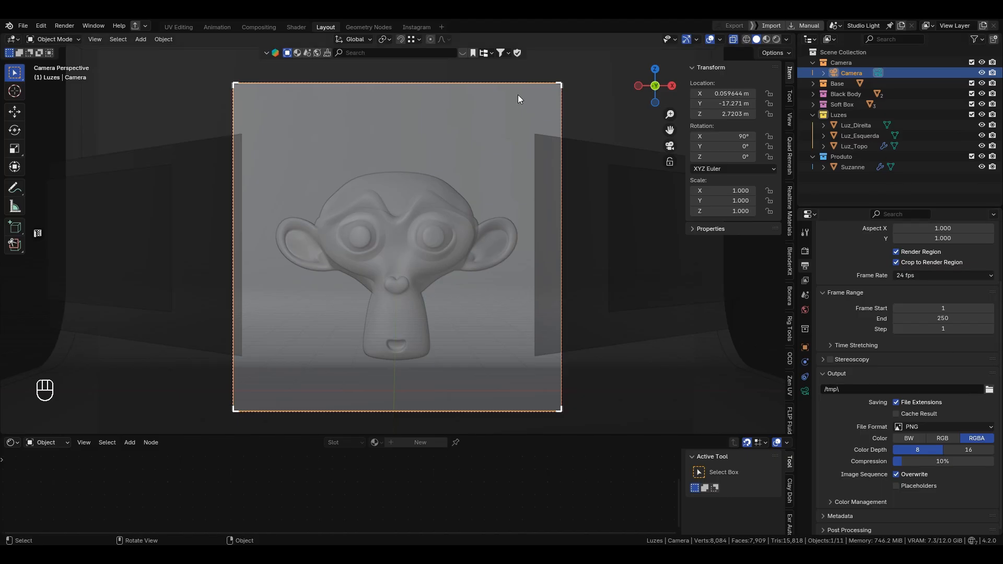
click(938, 430)
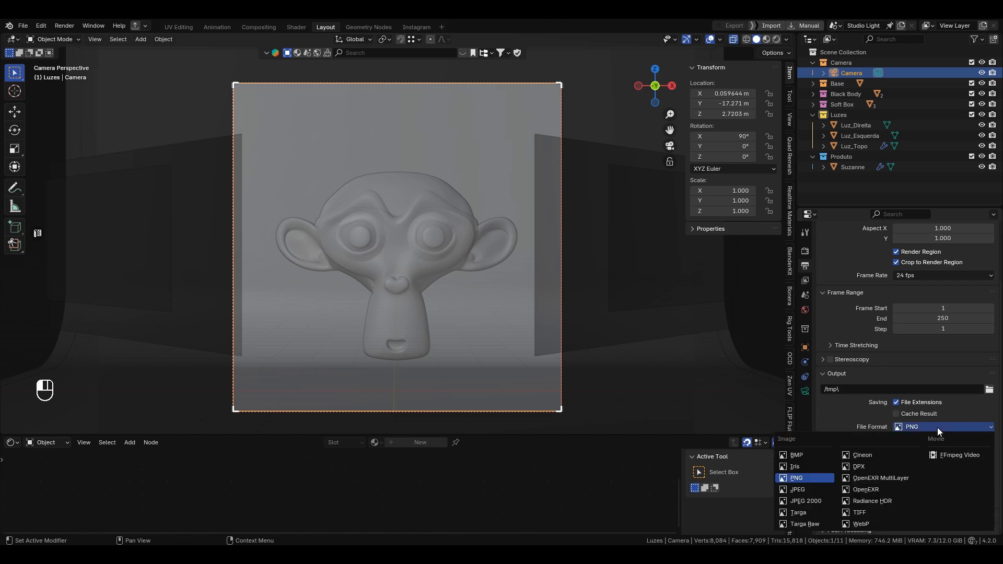
click(937, 428)
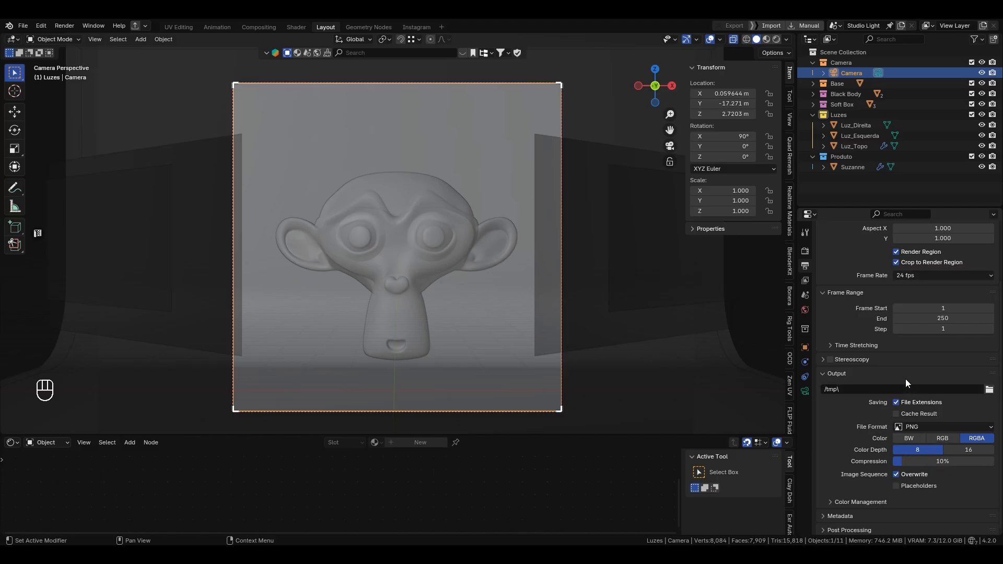
click(857, 389)
click(849, 400)
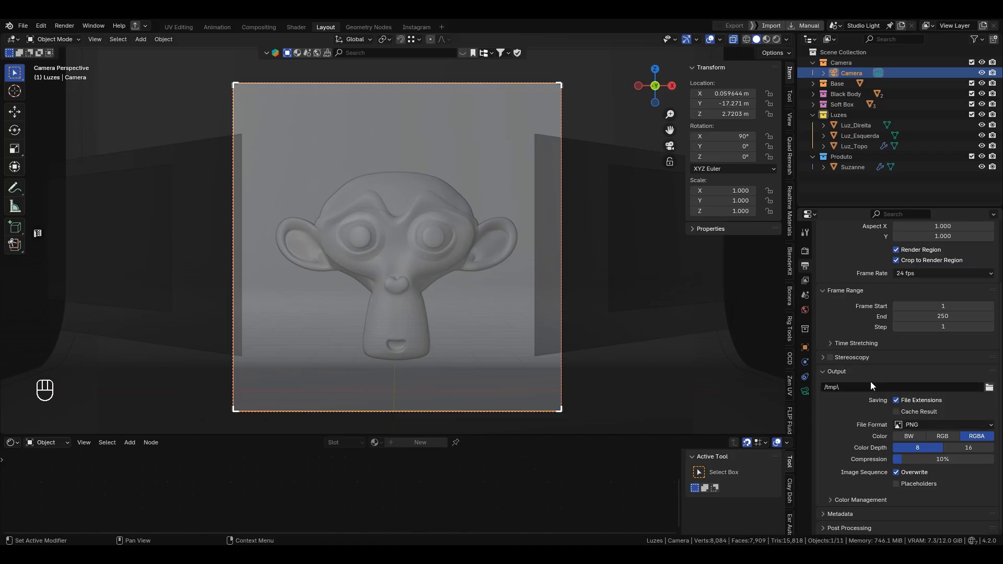
scroll(868, 387, up, 3)
click(805, 252)
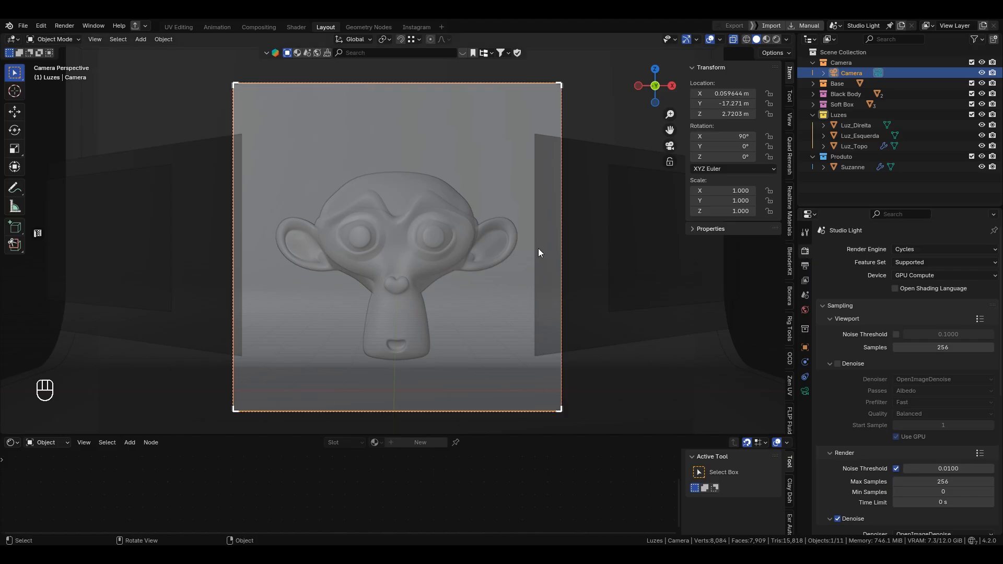
Select the monkey head, shrink the node editor to enlarge the viewport, and leave the camera view for an angled studio overview
scroll(468, 270, down, 1)
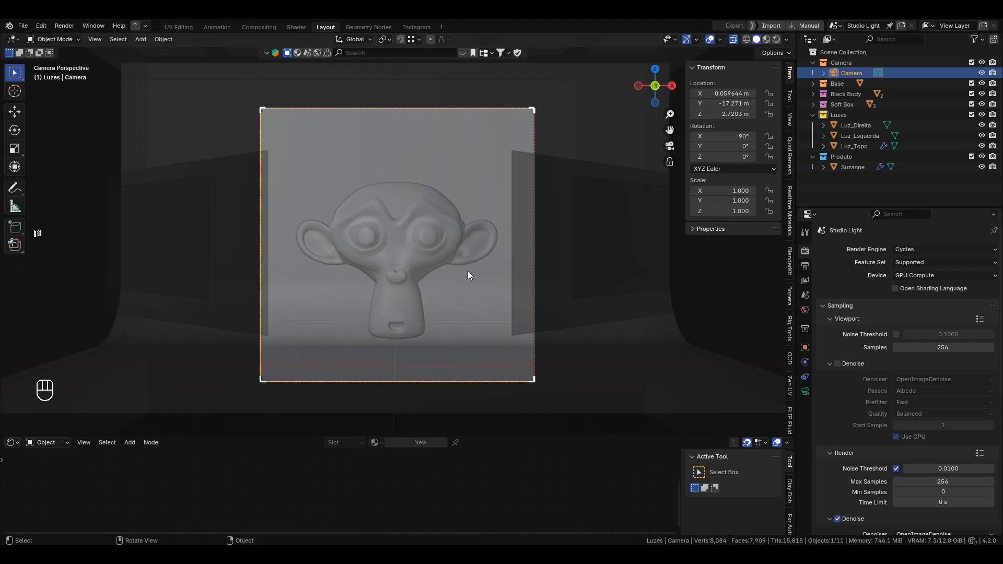
click(430, 247)
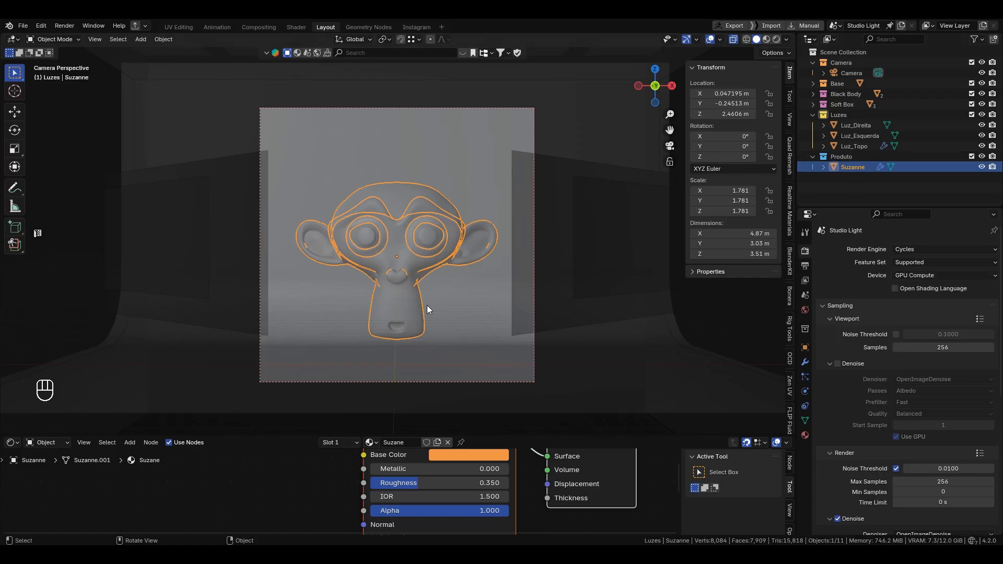
click(495, 222)
click(399, 222)
drag(496, 437, 497, 523)
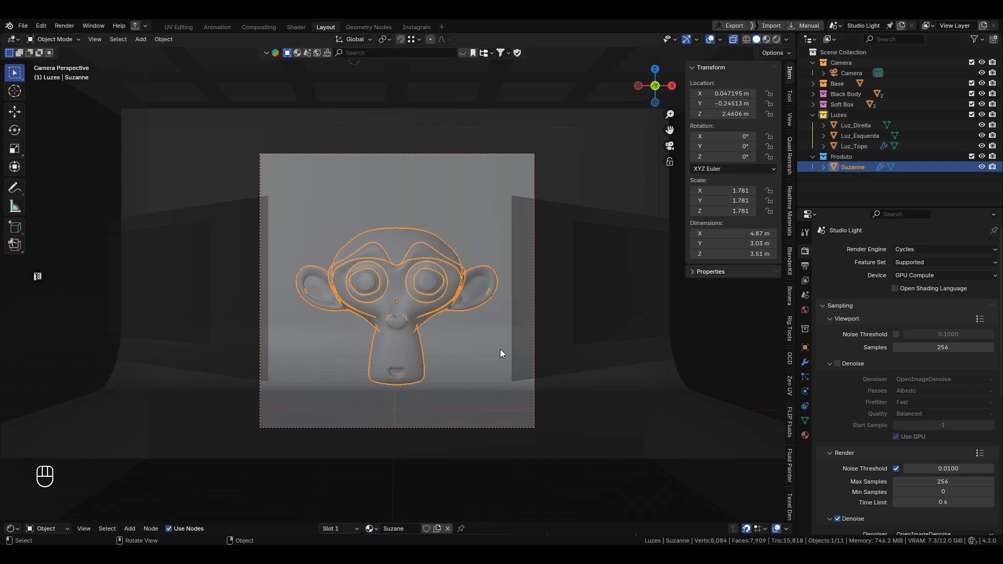
scroll(499, 345, down, 3)
scroll(493, 329, up, 2)
scroll(488, 319, down, 2)
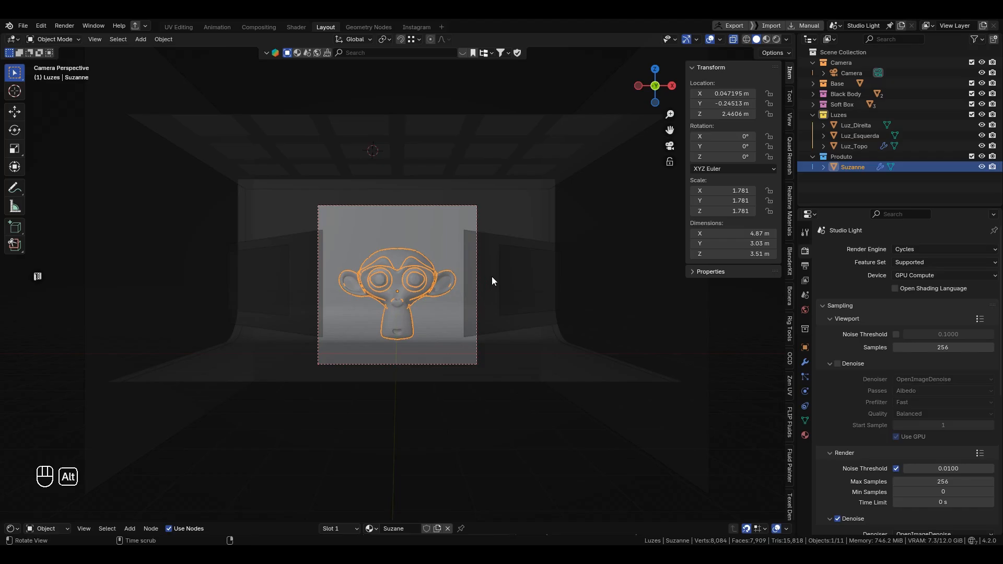
alt+drag(490, 276, 457, 294)
scroll(492, 303, down, 4)
Create a new collection at the scene's top level and name it Studio Light
click(895, 183)
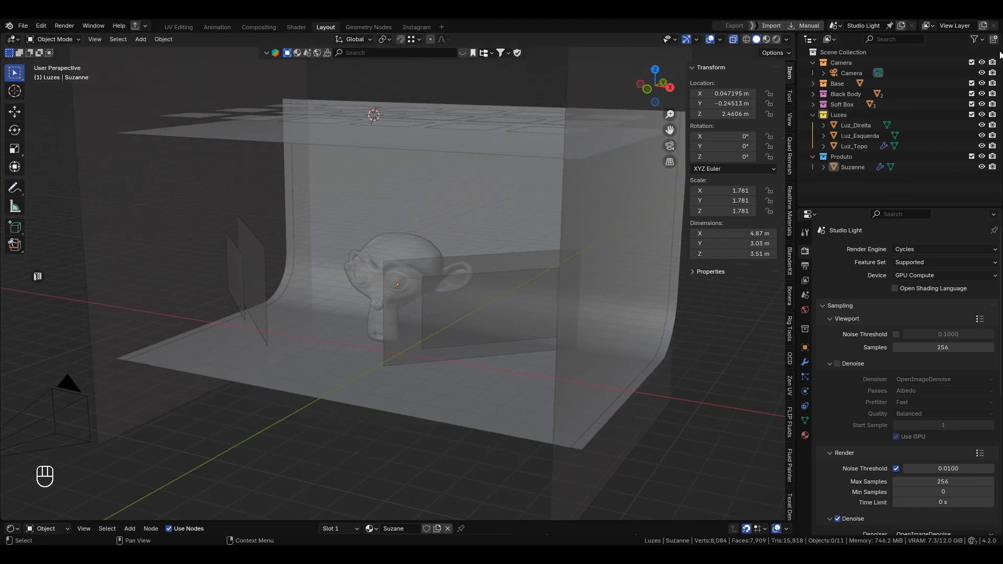
click(993, 39)
click(857, 178)
double_click(851, 177)
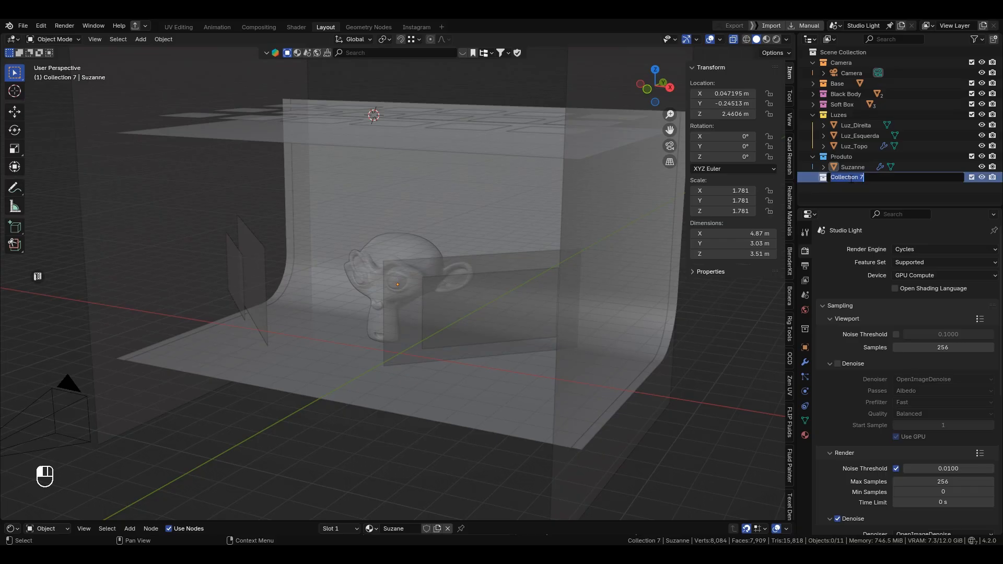
text(Studio Light)
key(Return)
Collapse the Luzes and Camera collections and move Camera, Base, Black Body, Soft Box and Luzes into the Studio Light collection
click(813, 115)
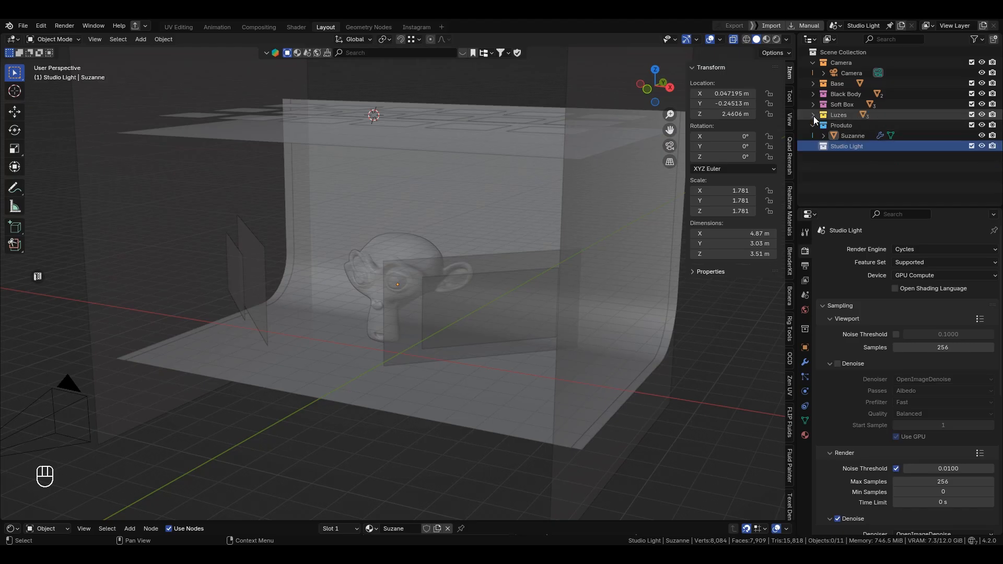
click(813, 63)
click(840, 63)
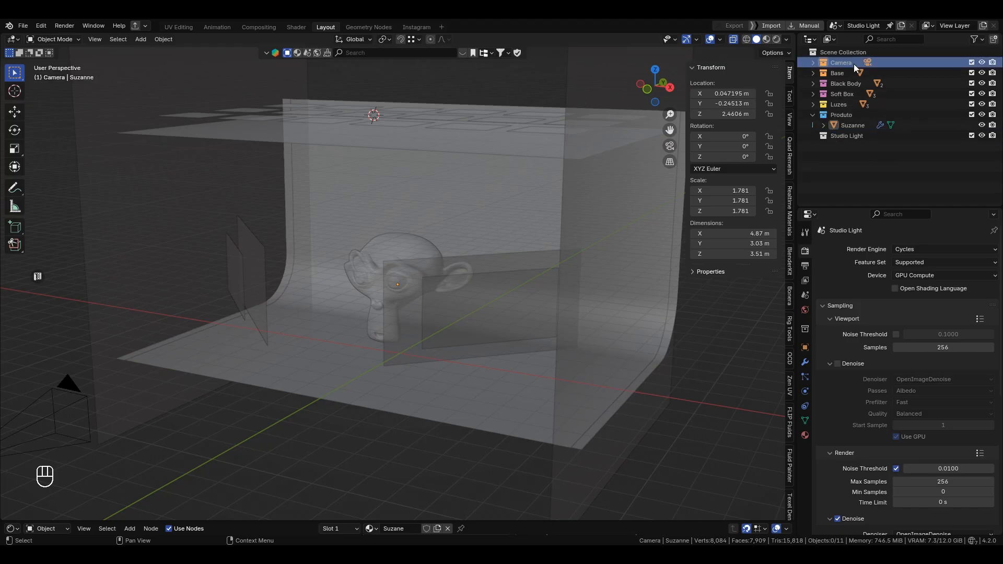
shift+click(843, 105)
drag(841, 104, 851, 135)
Place the Studio Light collection above Produto, give it the orange color tag, and leave it collapsed
click(813, 84)
drag(829, 85, 840, 58)
right_click(823, 62)
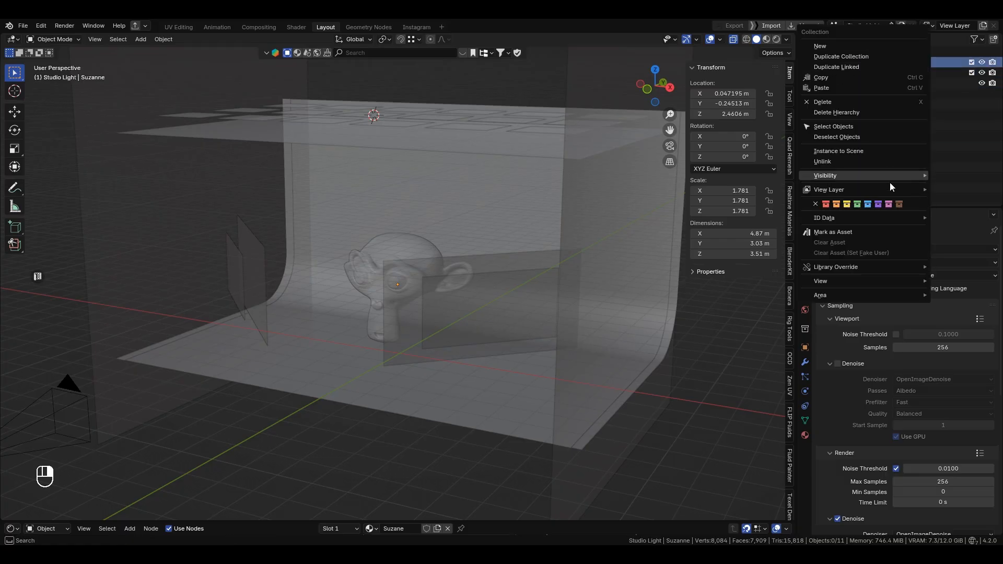
click(845, 205)
click(812, 62)
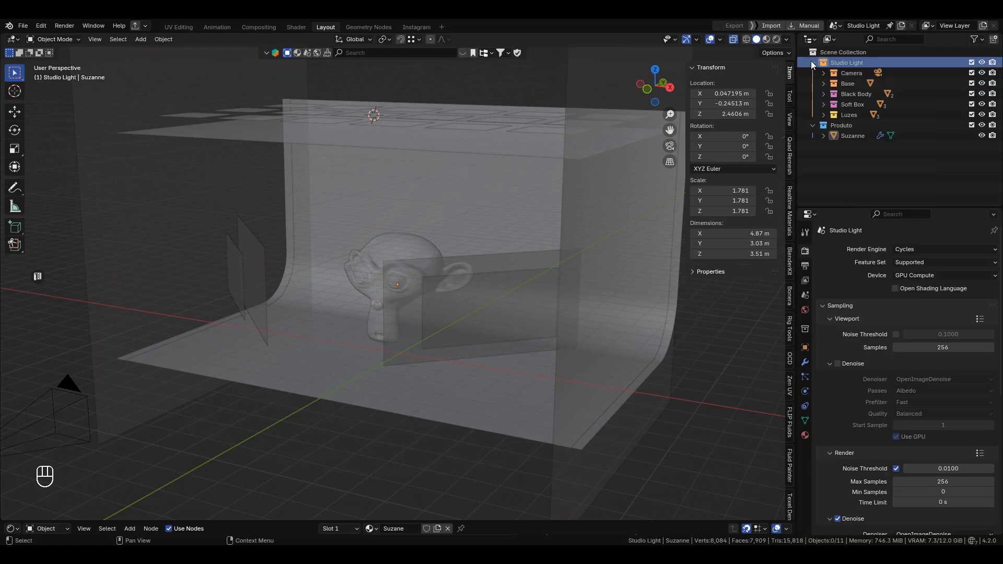
click(811, 61)
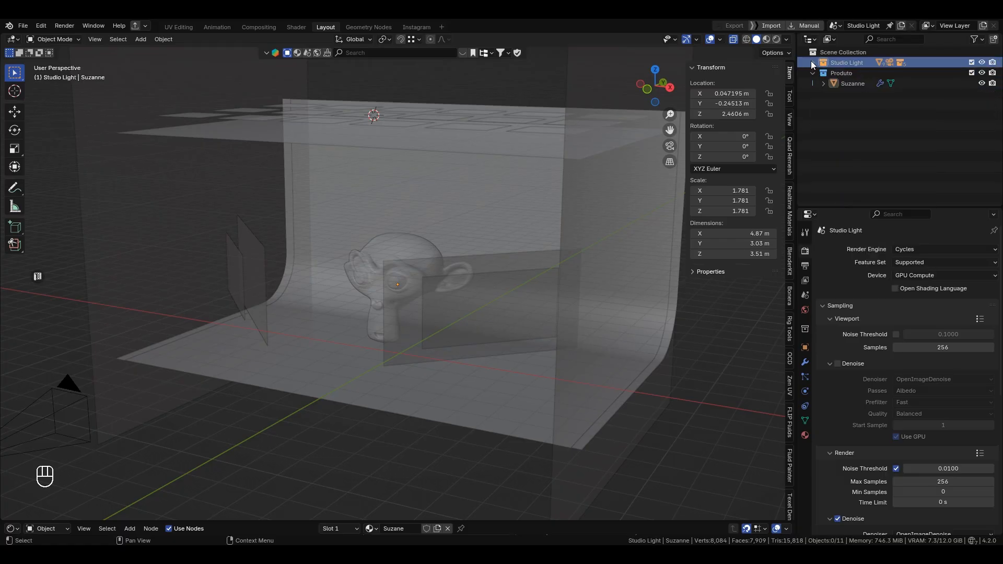
Select the studio base and turn off X-ray display in the viewport
click(329, 400)
key(alt+z)
scroll(342, 351, down, 4)
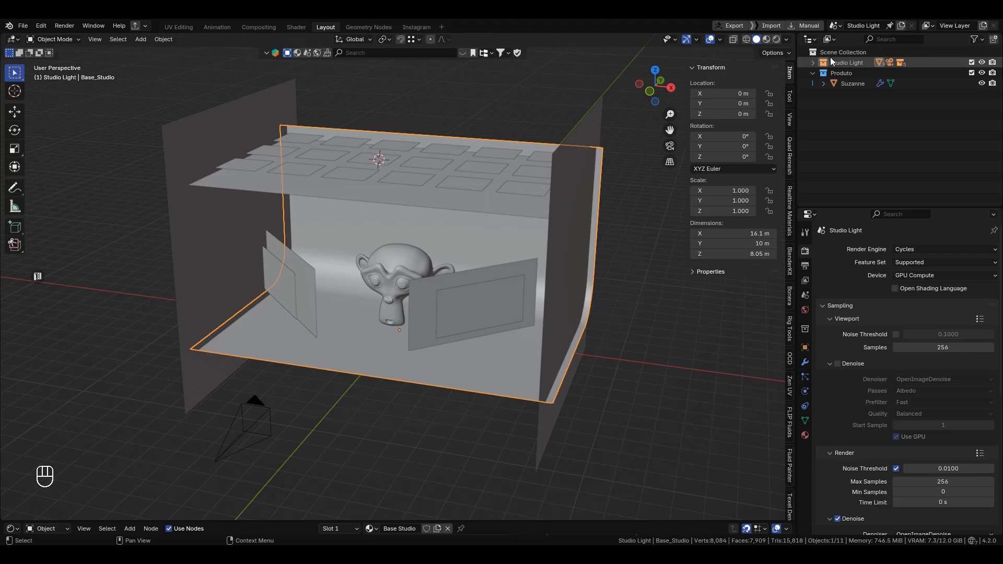
Check the product alone by excluding and re-including the Studio Light collection, and hide the viewport sidebar
click(970, 63)
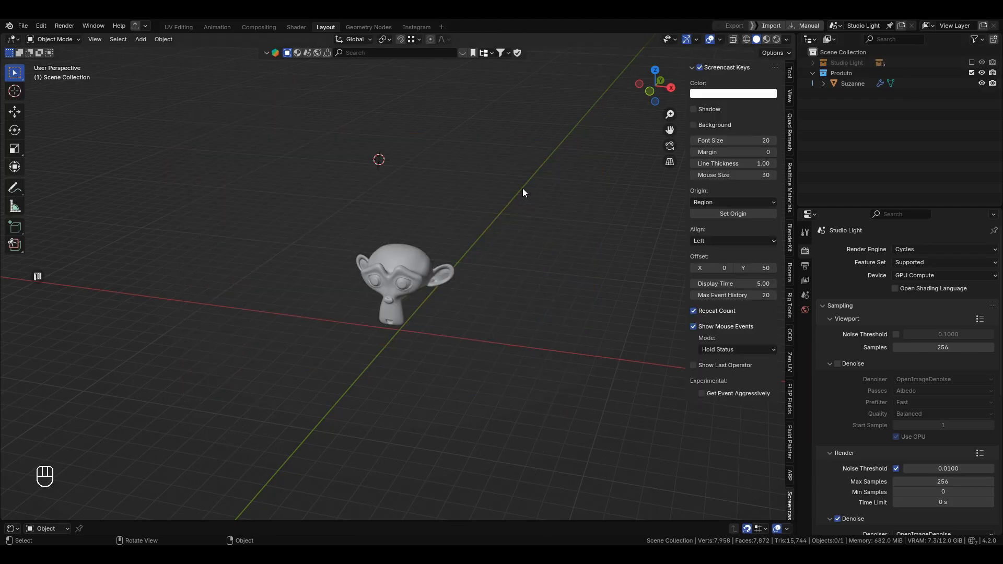
mouse_move(431, 268)
middle_down()
mouse_move(418, 276)
mouse_move(427, 273)
middle_up()
key(n)
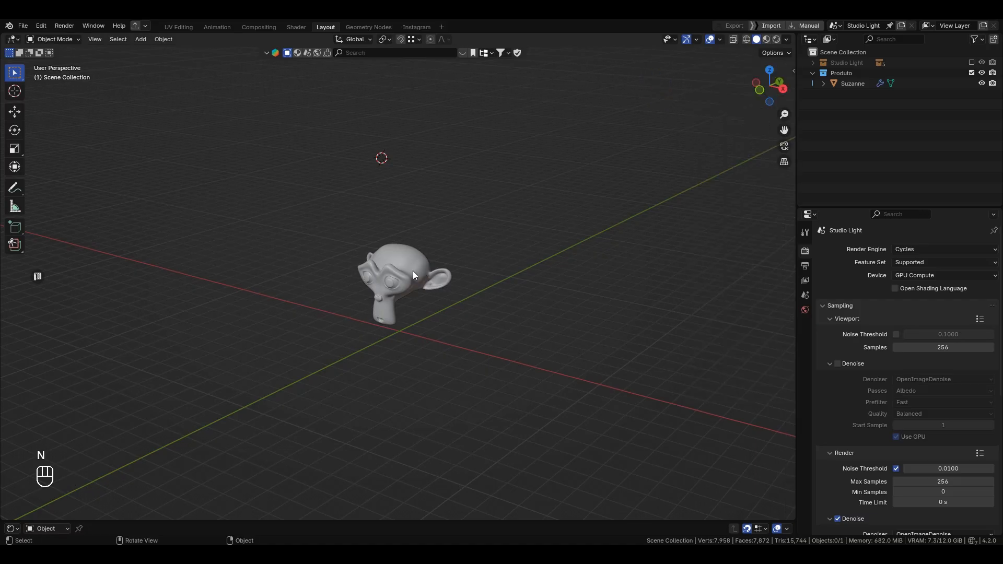
click(400, 283)
alt+drag(400, 283, 493, 267)
click(971, 62)
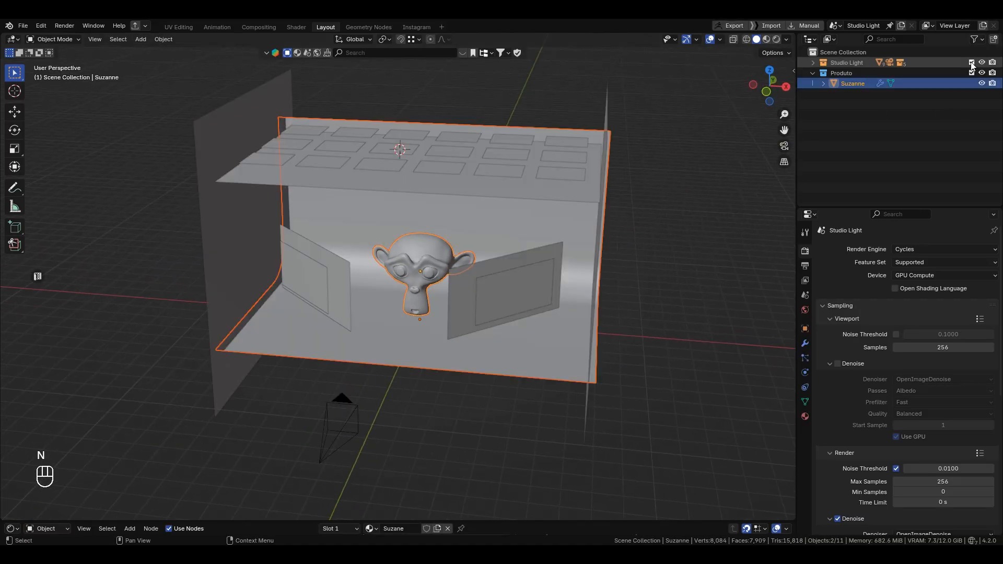
Delete the Suzanne monkey head from the scene, leaving the studio objects in place
alt+middle_drag(403, 255, 318, 268)
alt+middle_drag(508, 217, 471, 238)
scroll(467, 241, down, 4)
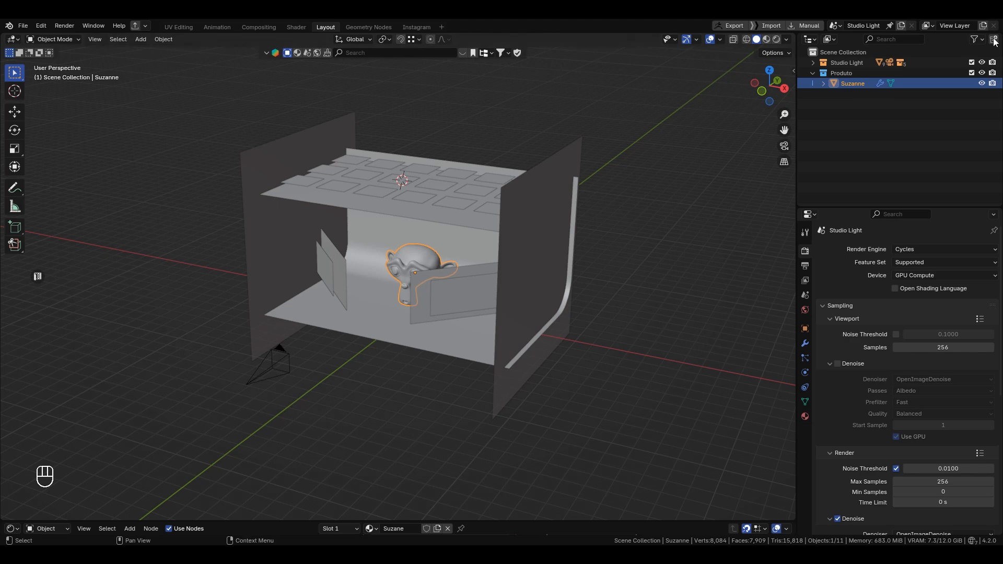
key(x)
click(451, 245)
scroll(470, 240, up, 2)
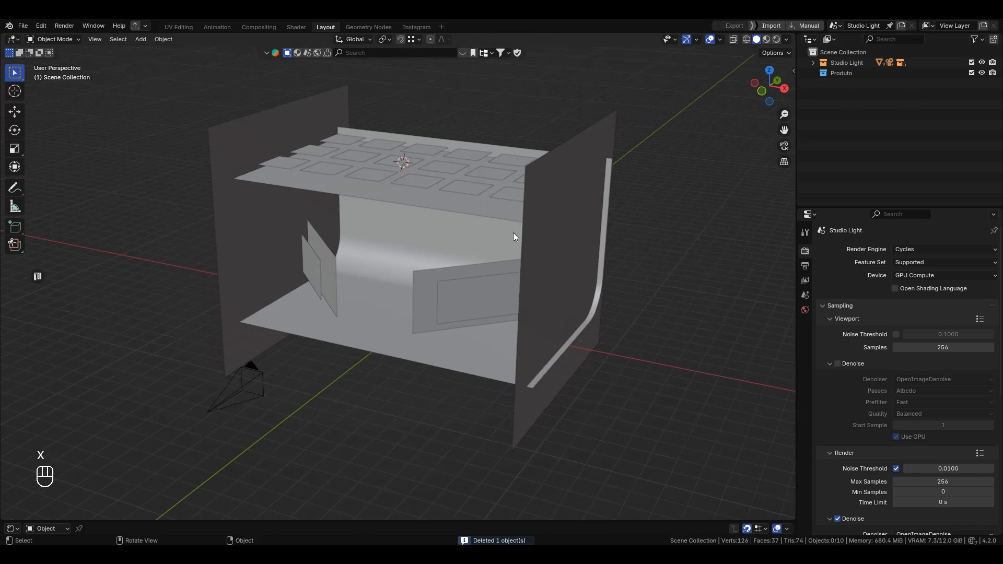
Exclude the Studio Light collection from the view layer and reset the 3D cursor to the world origin
click(855, 62)
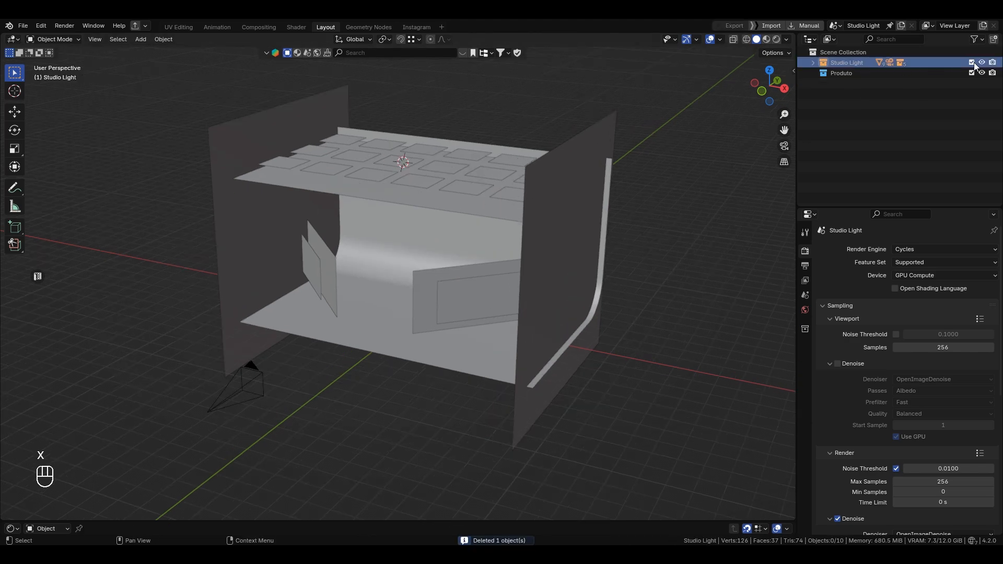
click(972, 62)
mouse_move(474, 253)
shift+middle_down()
mouse_move(482, 215)
mouse_move(476, 237)
shift+middle_up()
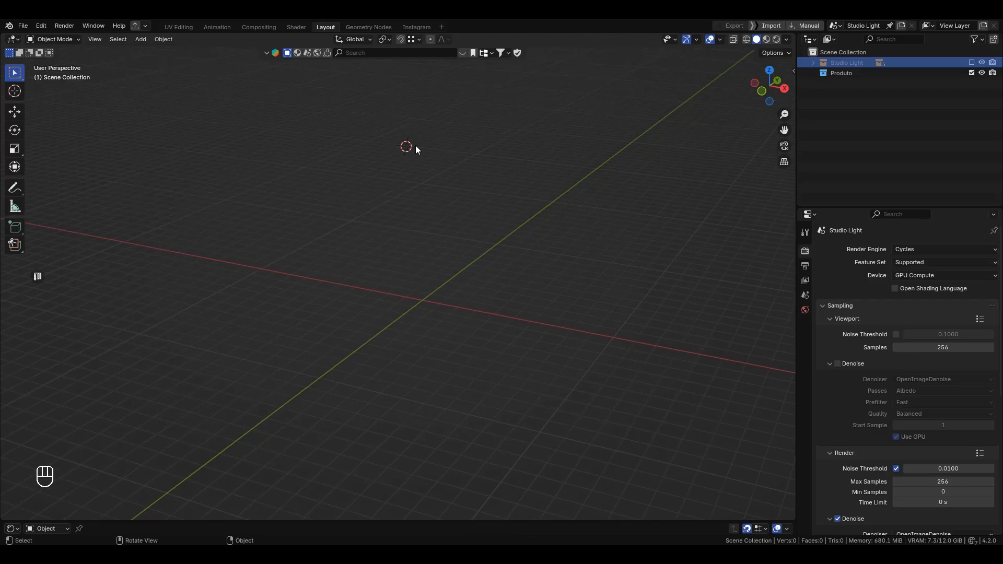
key(shift+c)
middle_drag(435, 297, 468, 303)
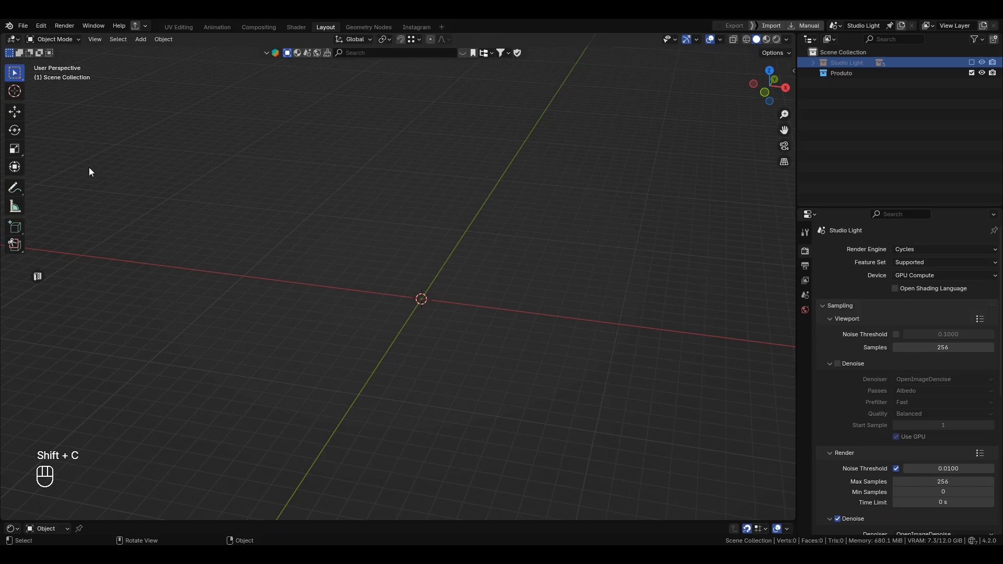
Find the Save Startup File option without applying it, and expand the Studio Light collection to inspect its contents
click(23, 26)
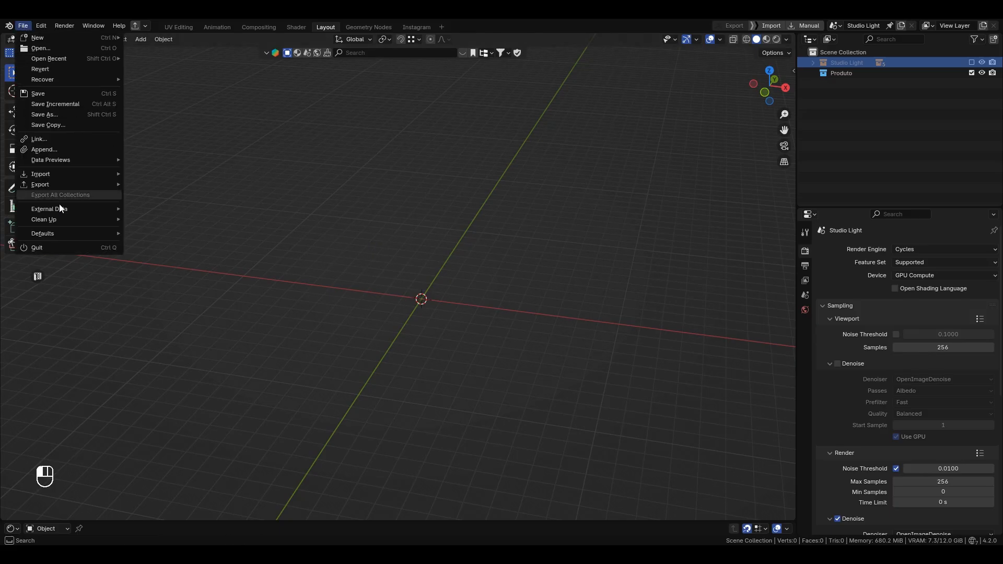
mouse_move(65, 233)
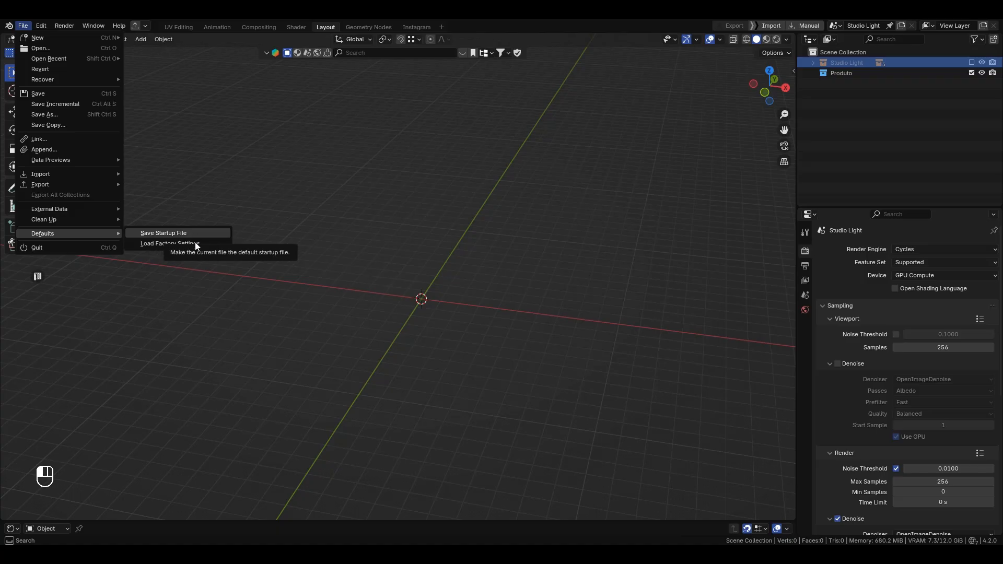
click(814, 62)
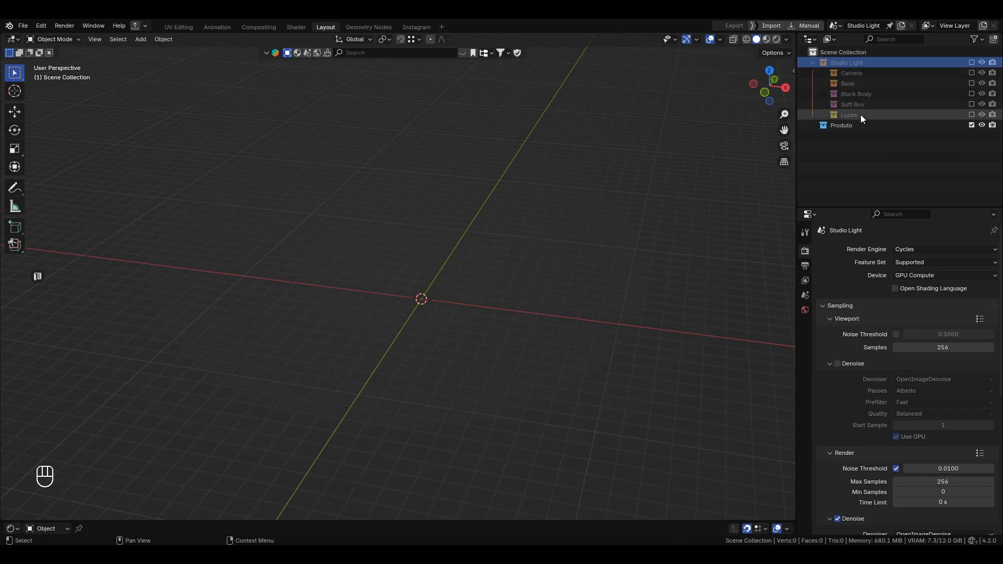
Collapse the Studio Light collection and review the scene's render settings, including sampling, denoising and the Color Management view transform choices
click(812, 62)
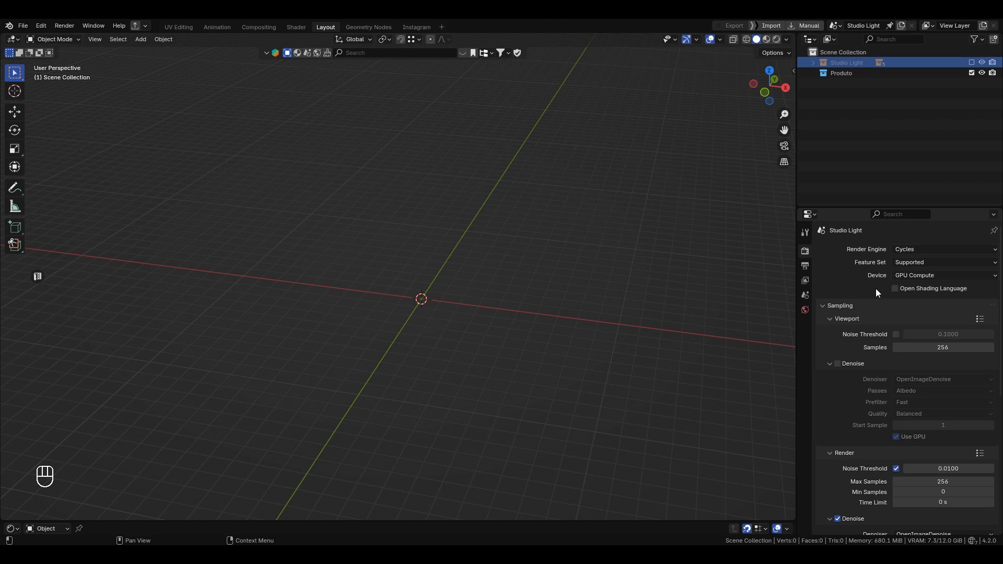
scroll(875, 288, down, 10)
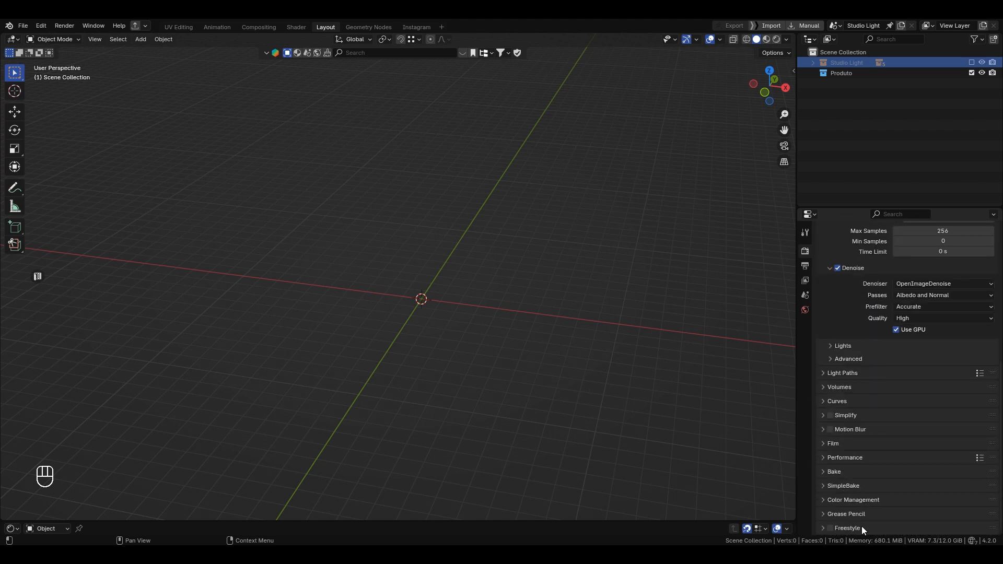
scroll(904, 400, down, 5)
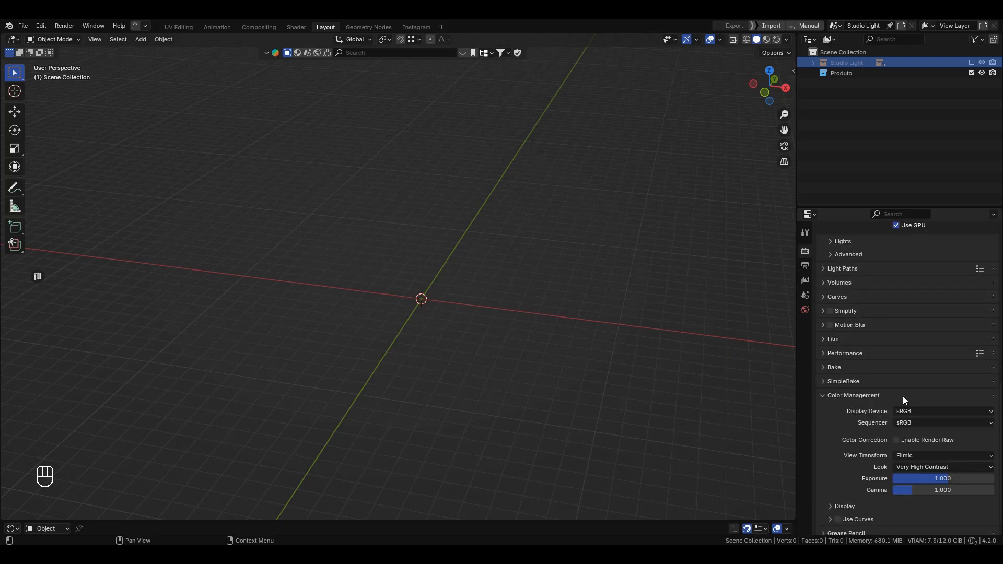
click(936, 456)
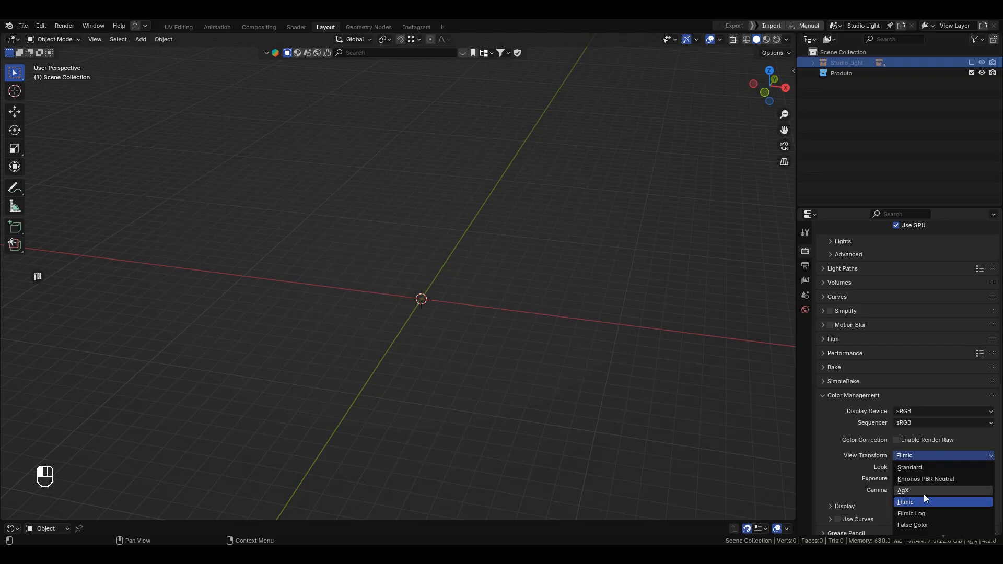
click(926, 452)
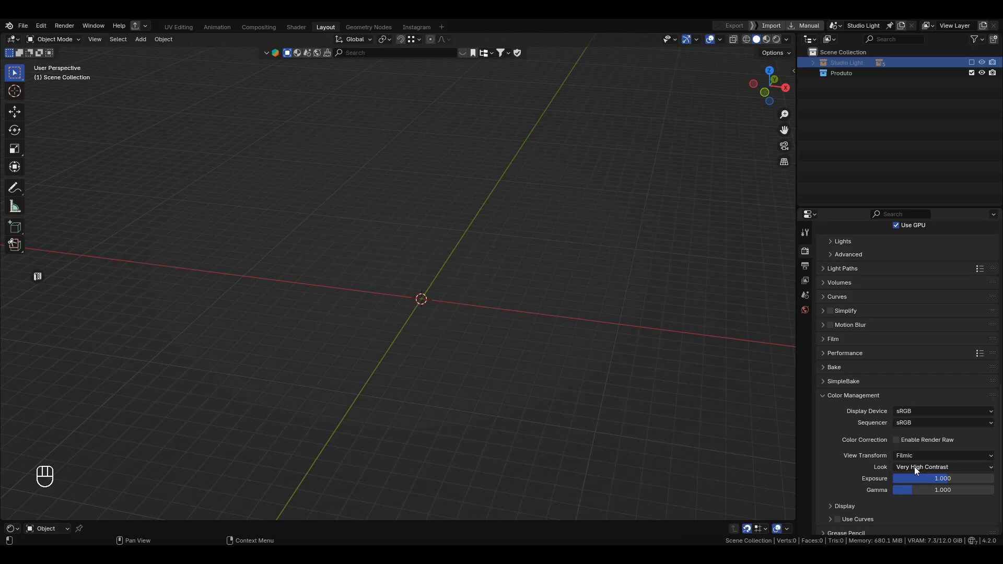
scroll(849, 397, up, 15)
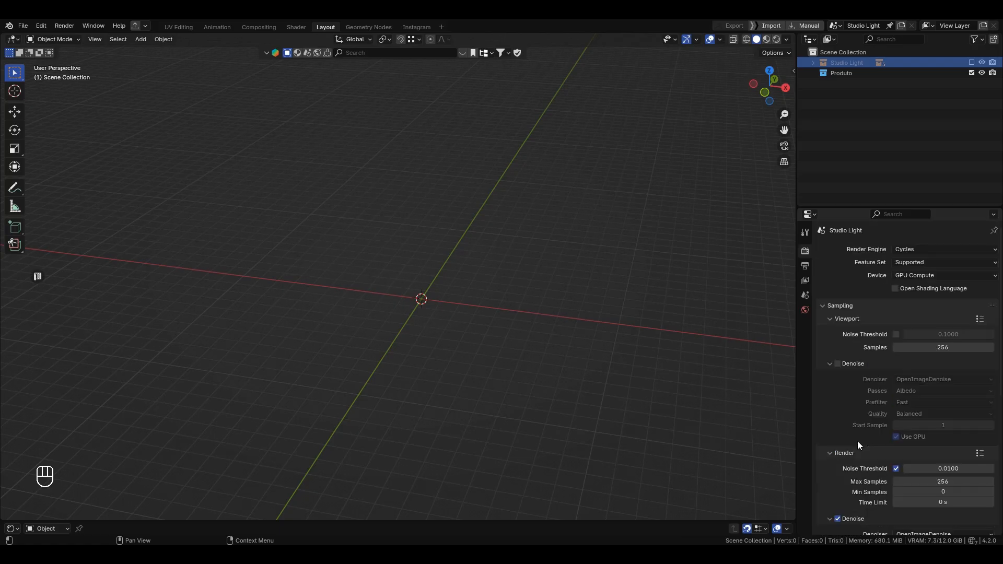
scroll(857, 441, down, 2)
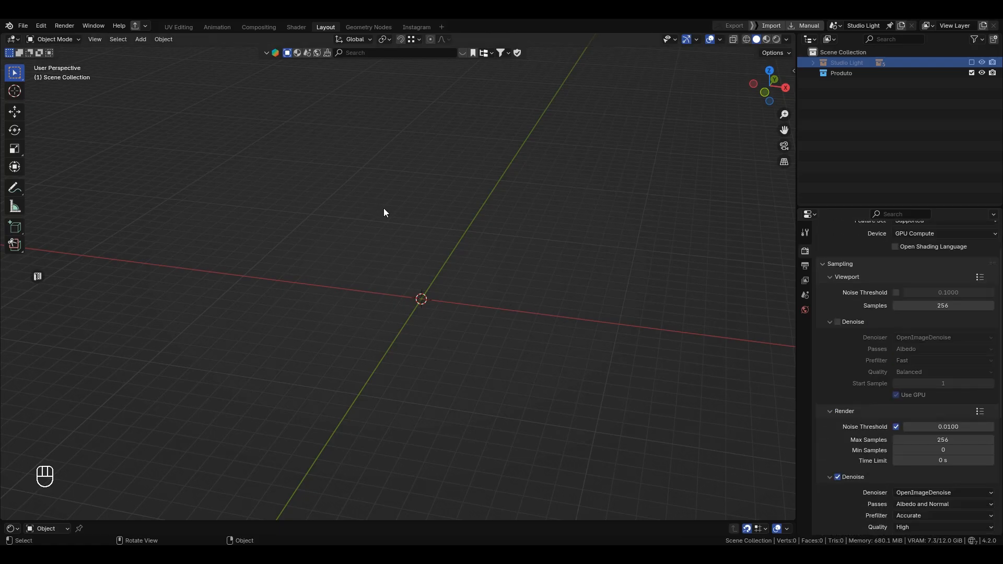